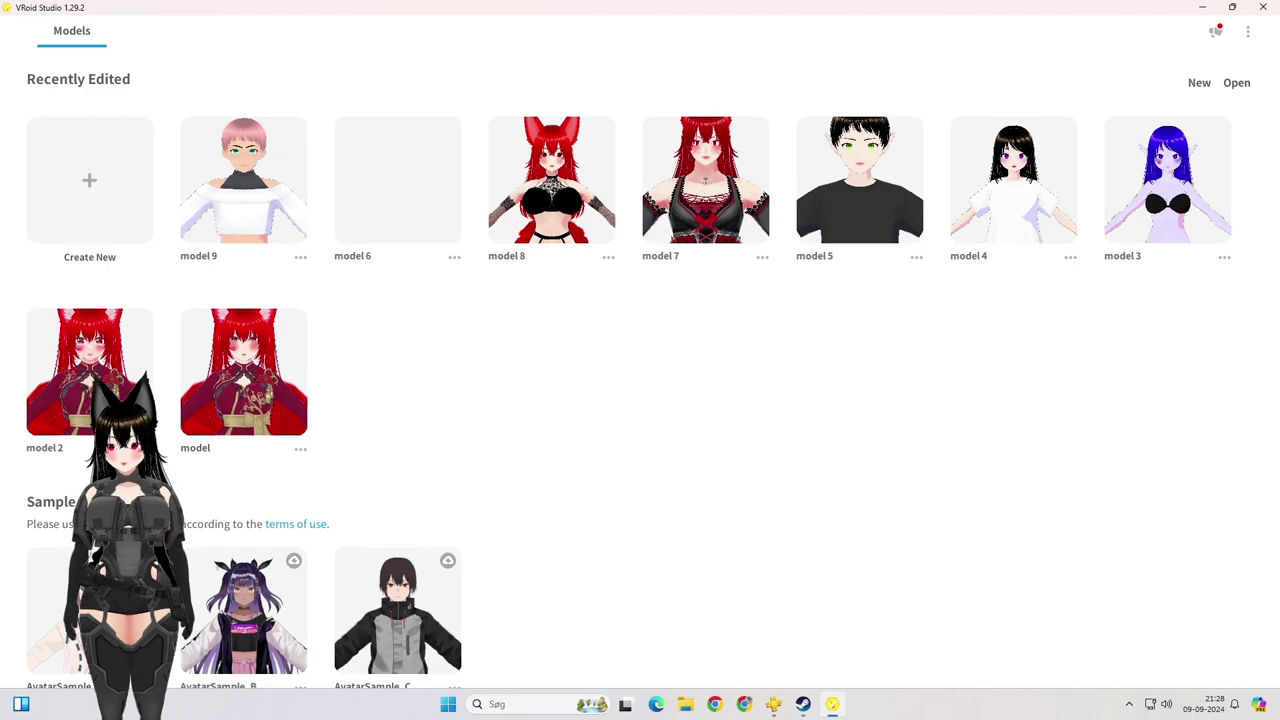
left_click(90, 209)
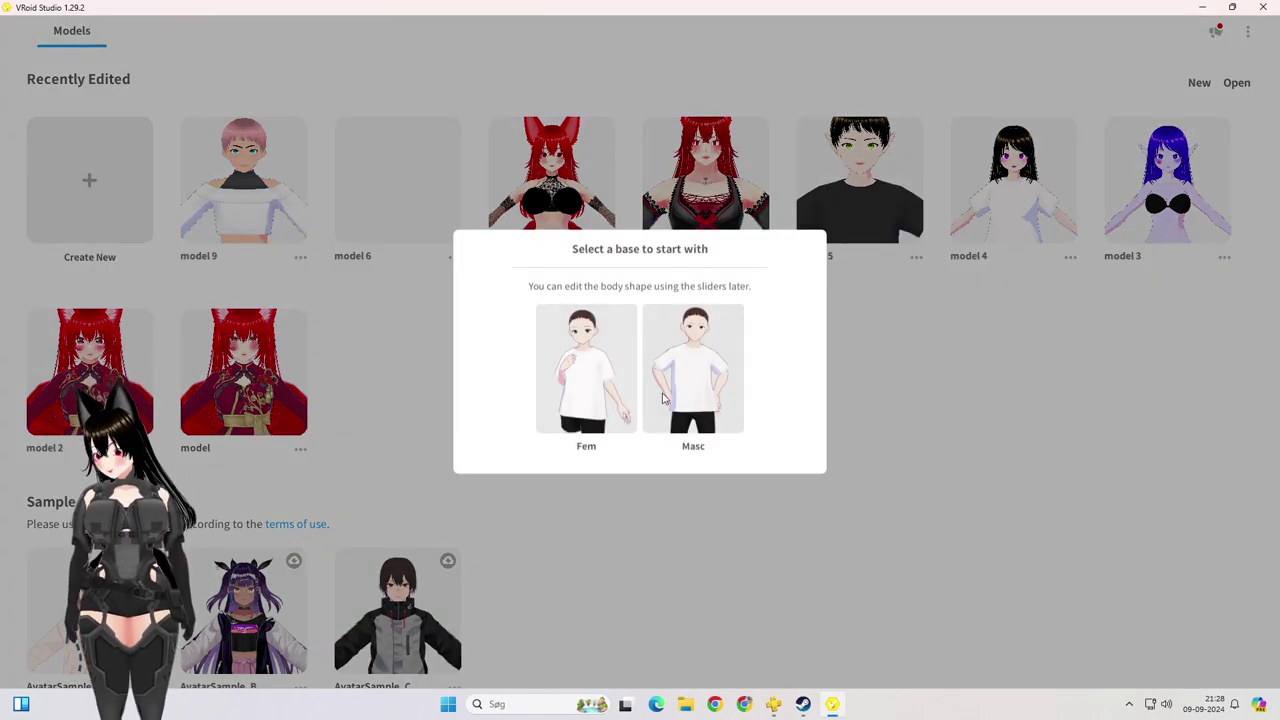
left_click(597, 379)
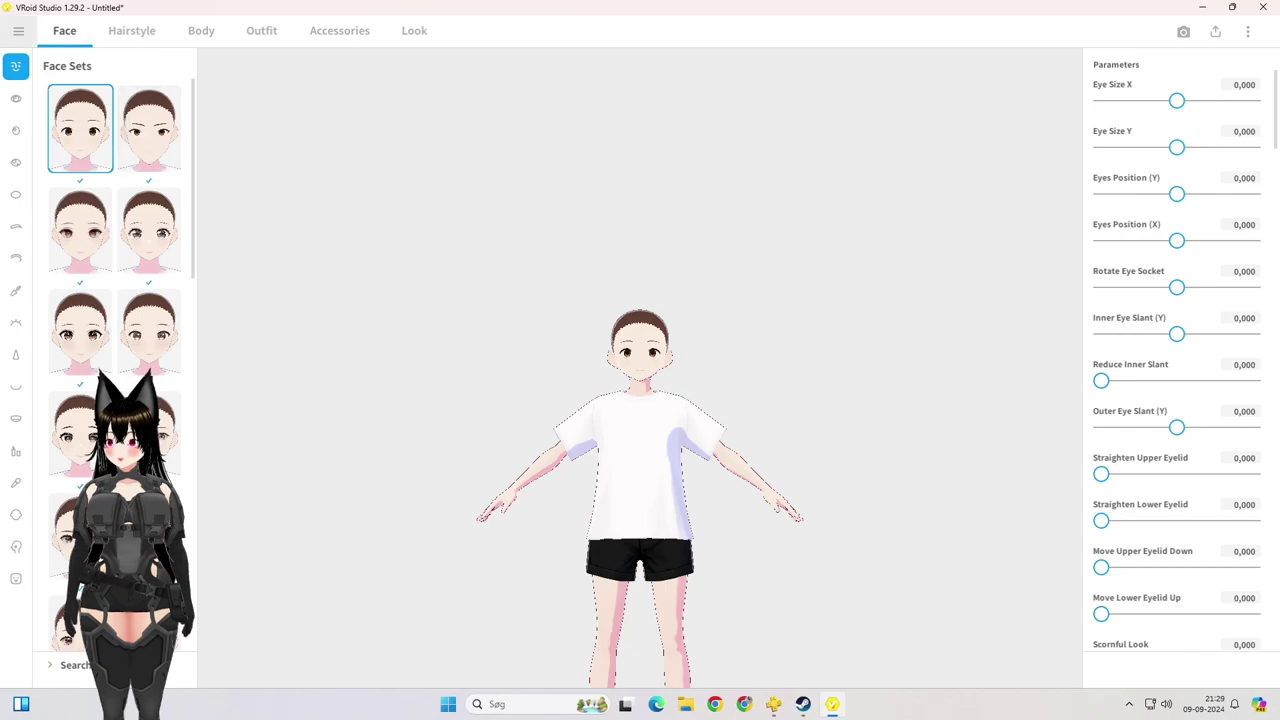
left_click(24, 42)
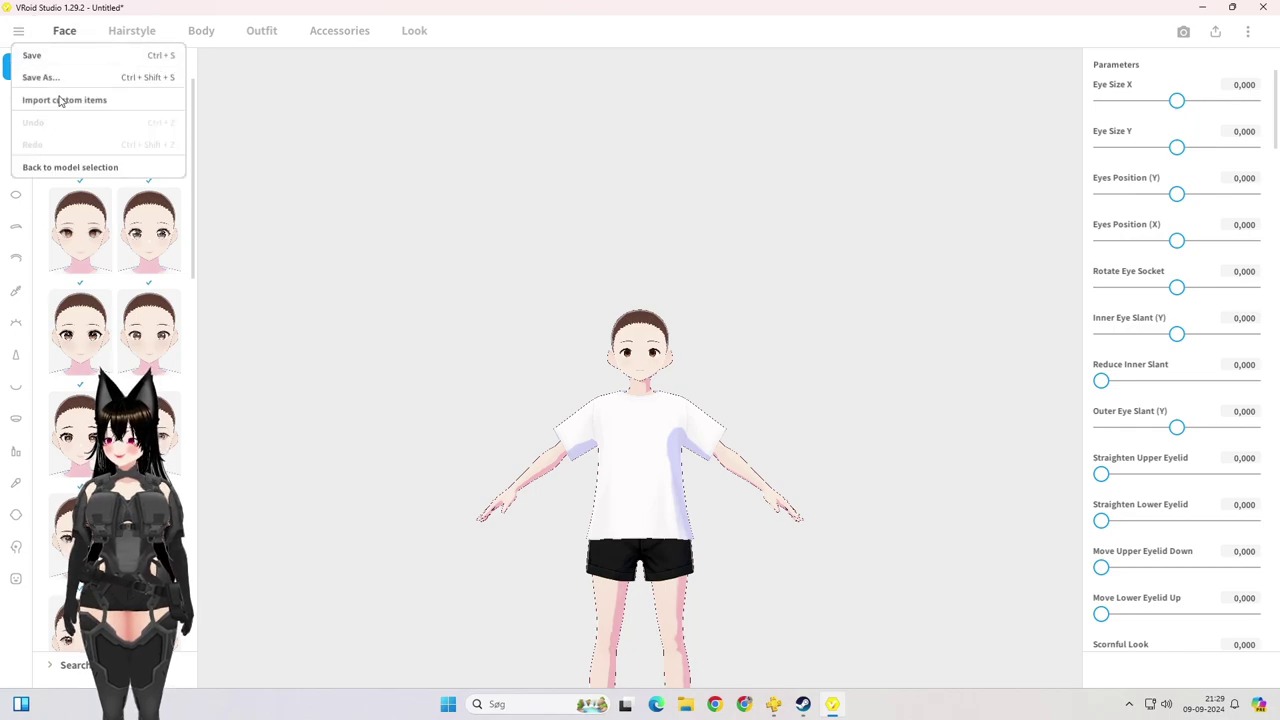
left_click(84, 176)
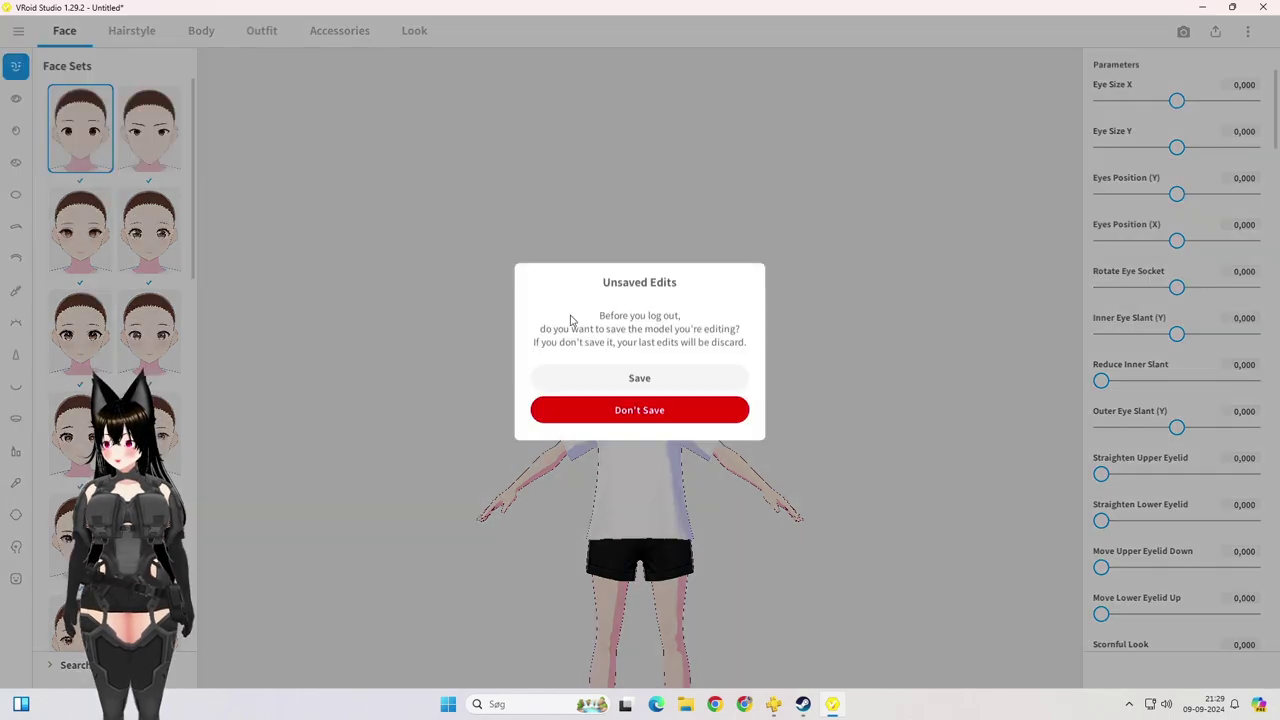
left_click(646, 409)
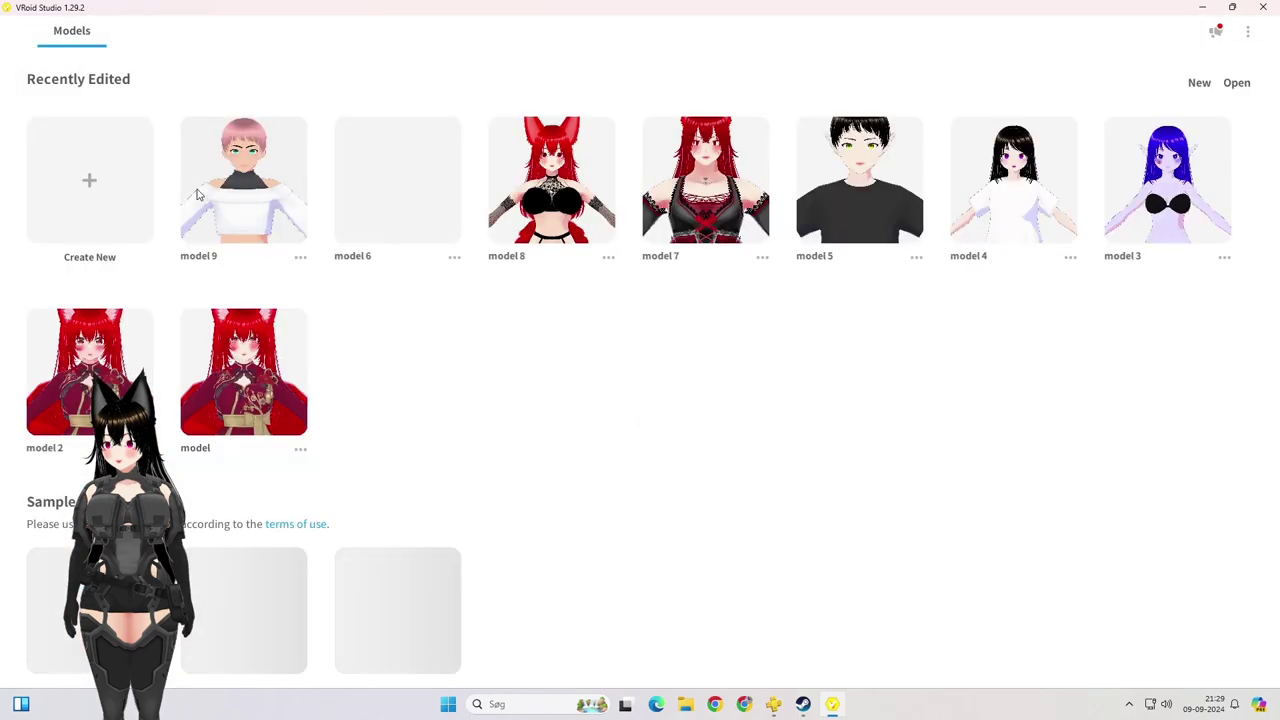
Step: Create a new model from the Masc base
left_click(118, 186)
left_click(718, 390)
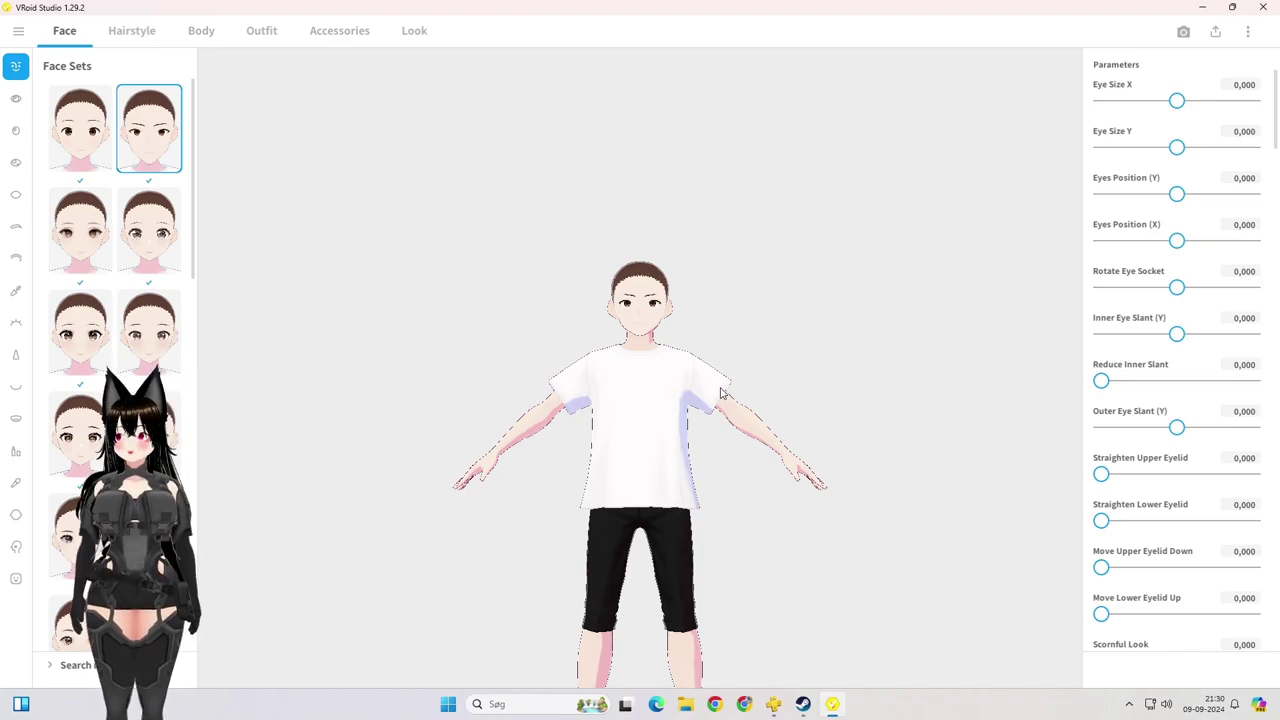
scroll(723, 368, "up", 3)
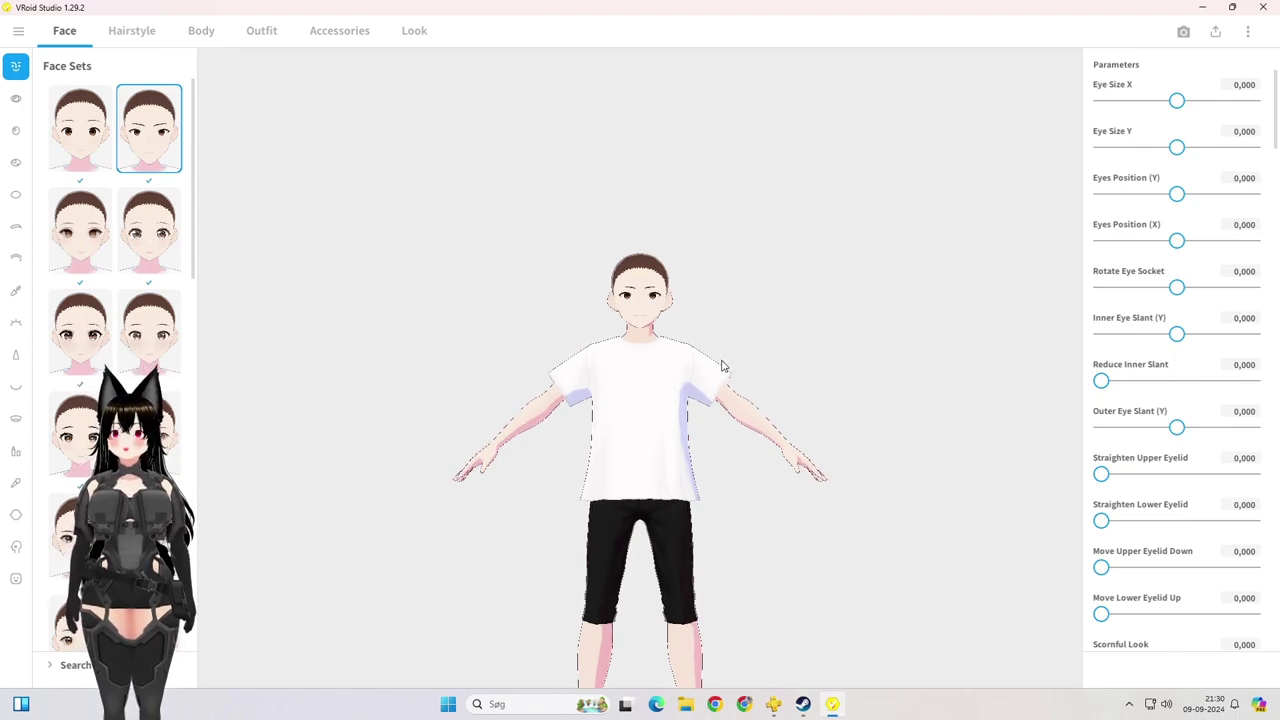
Step: Apply the first face set, the one with thin, gently curved eyebrows, to the model
left_click(110, 135)
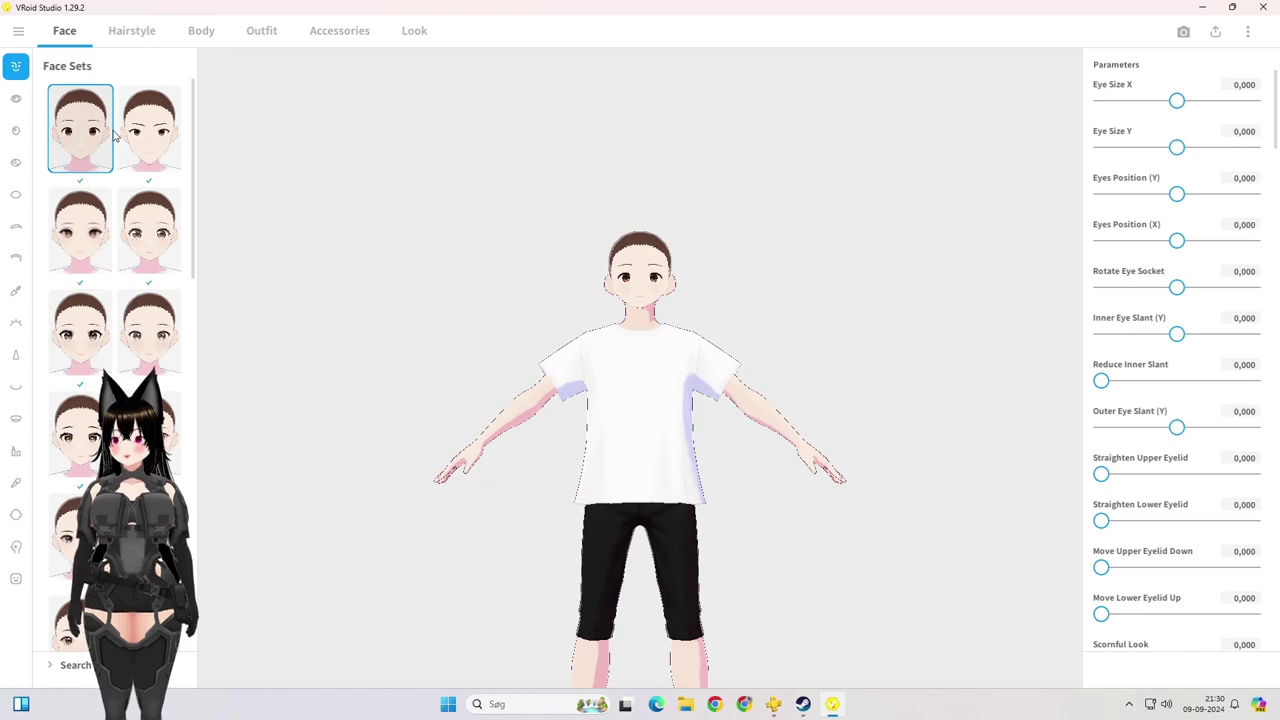
scroll(648, 260, "up", 3)
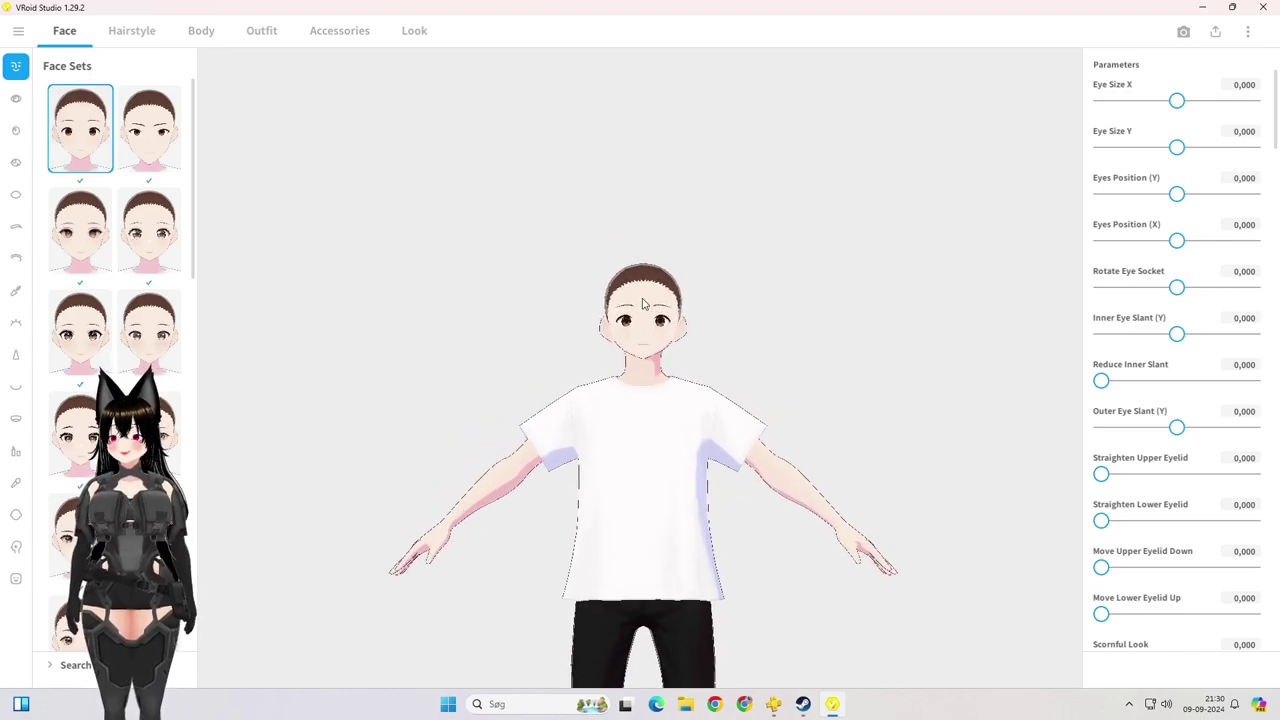
scroll(648, 308, "up", 4)
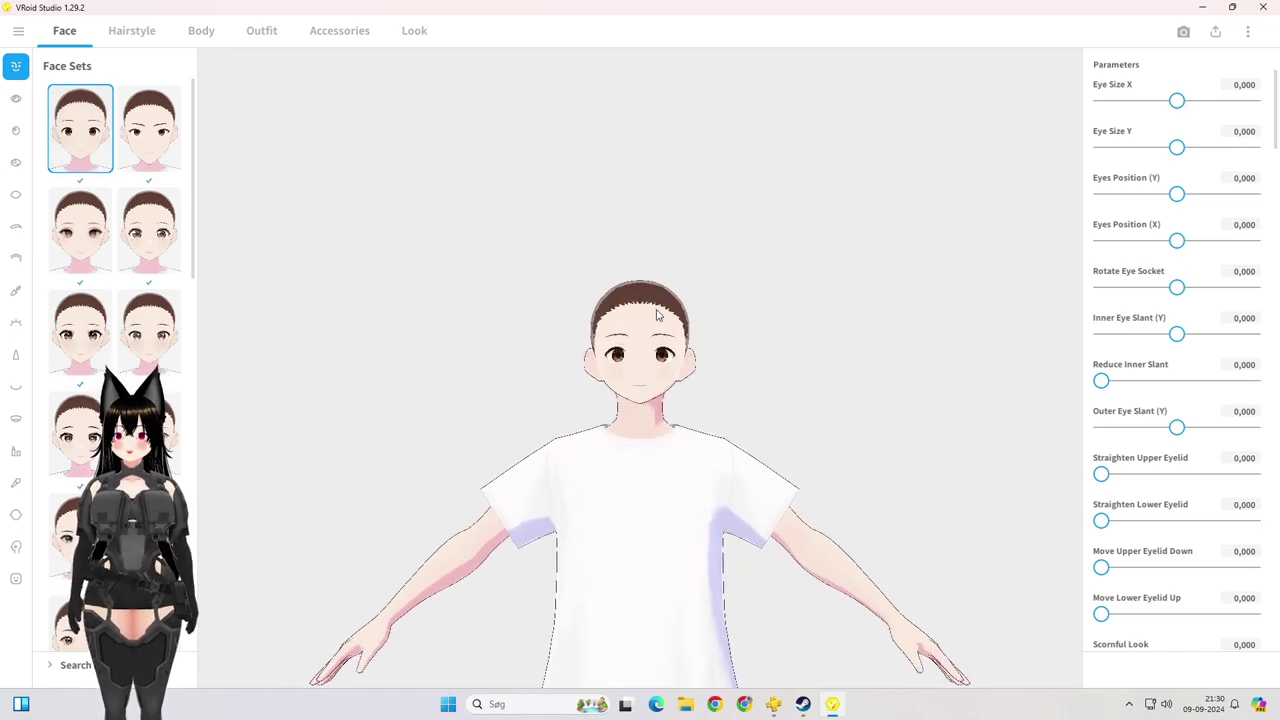
scroll(657, 316, "down", 3)
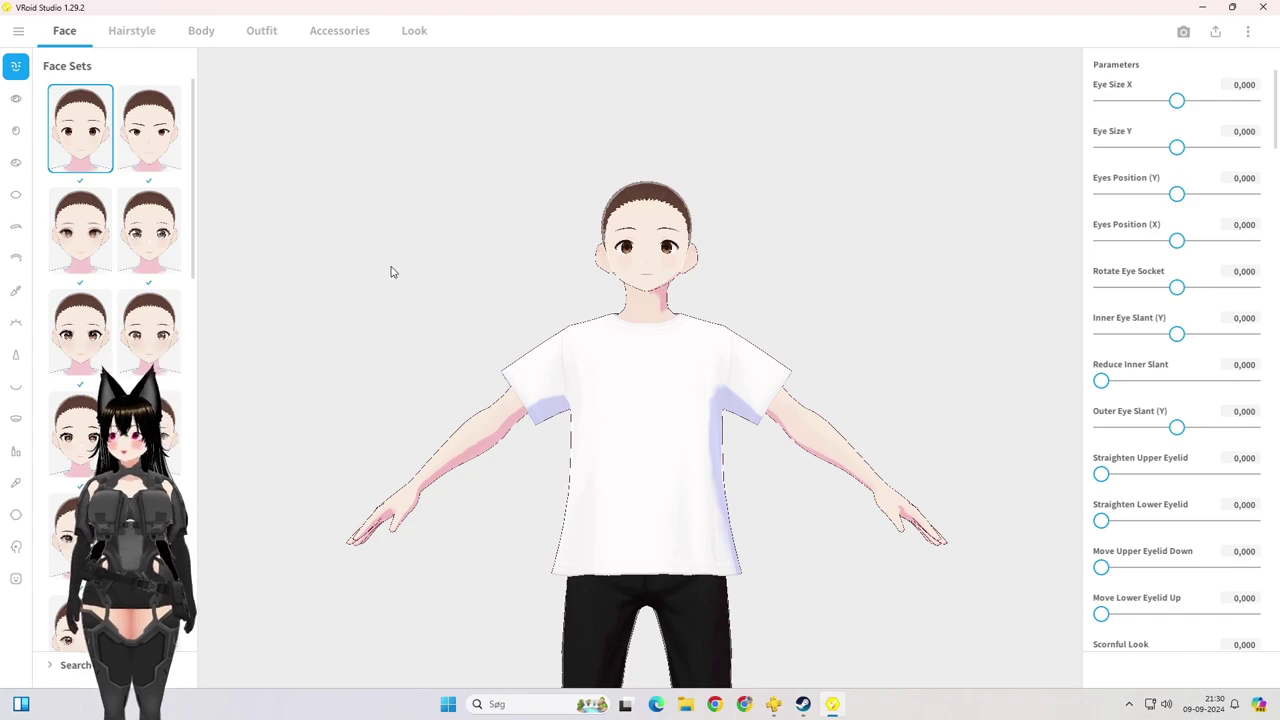
Step: Dress the model in the whole outfit set with a white sleeveless top, grey tie and white shorts
left_click(258, 36)
scroll(116, 322, "down", 2)
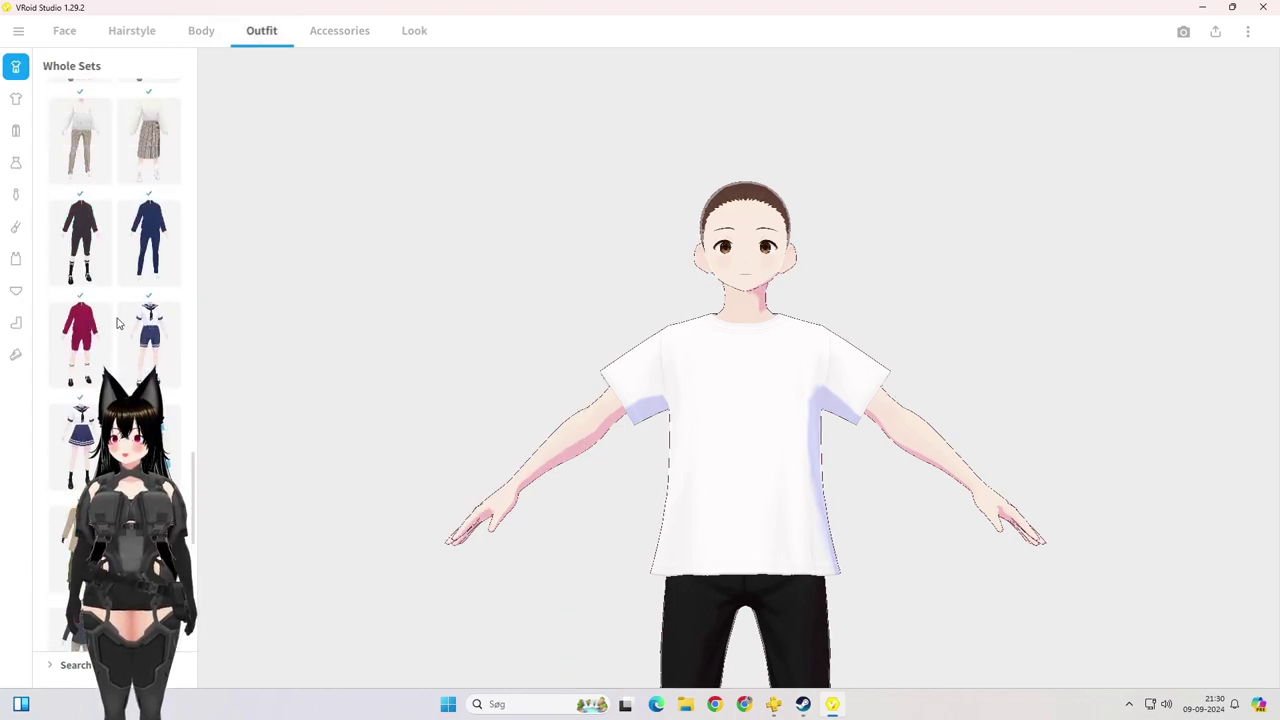
scroll(116, 322, "up", 15)
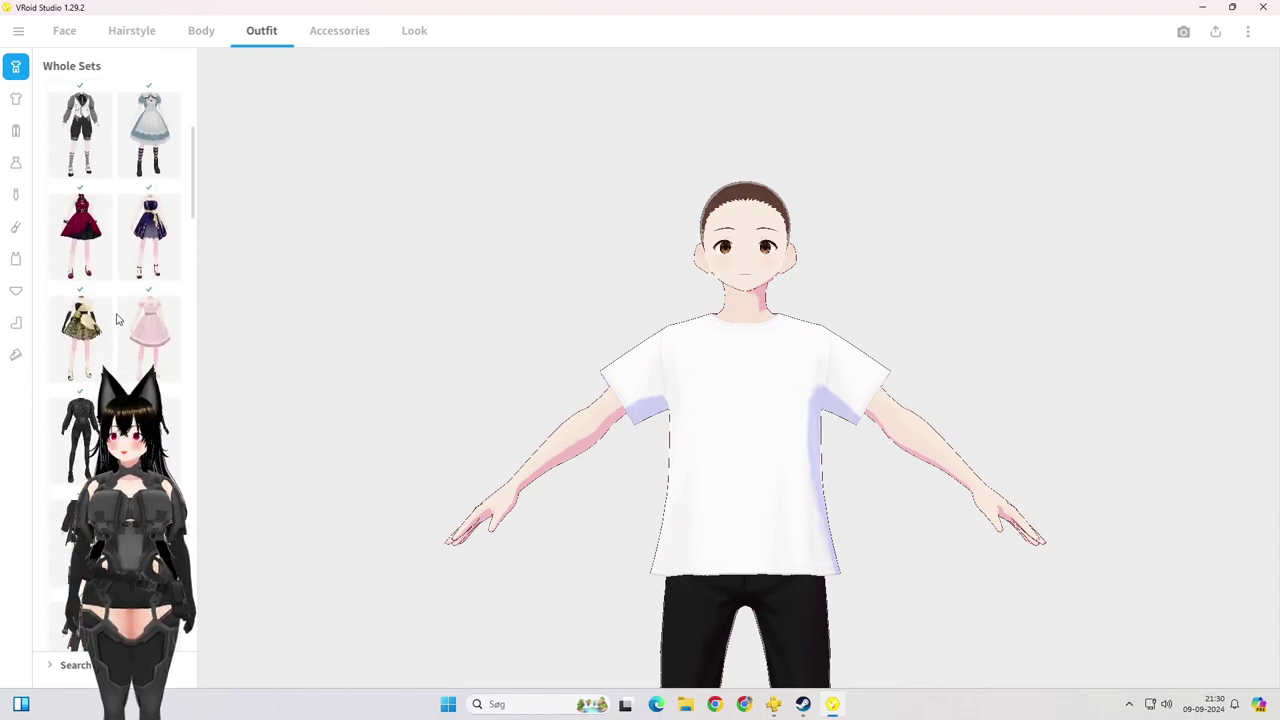
scroll(116, 320, "up", 3)
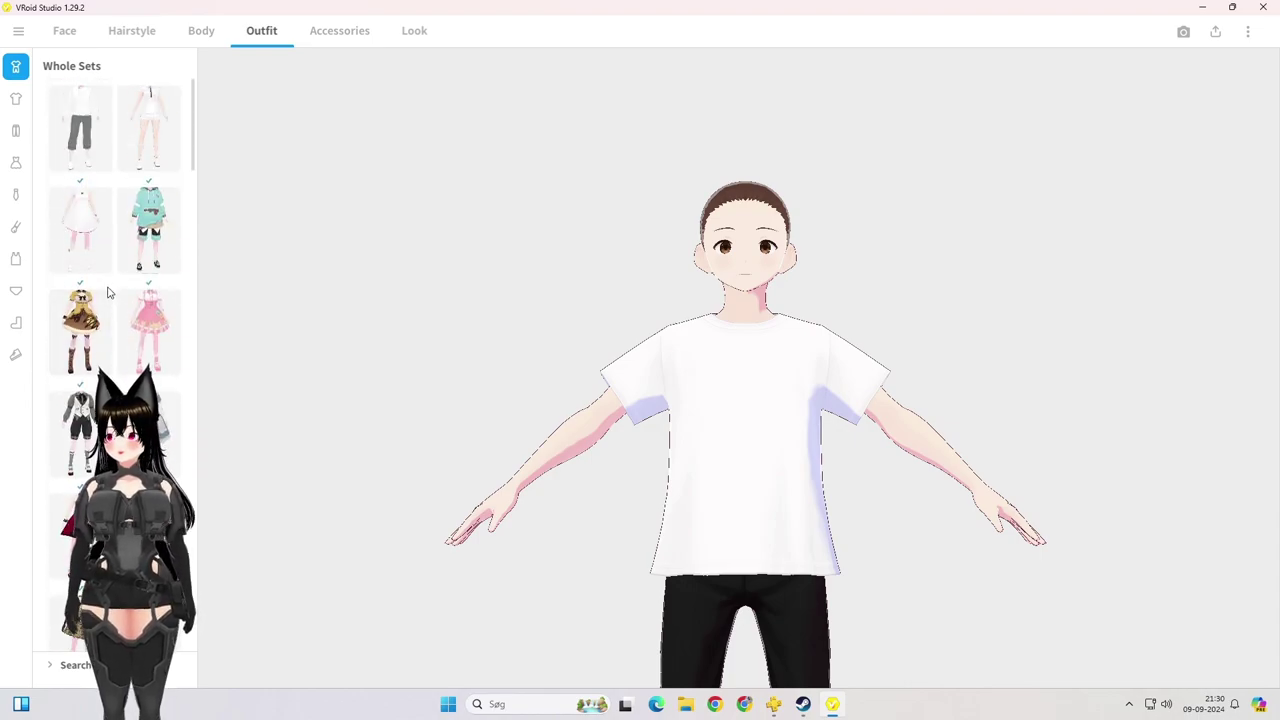
left_click(142, 124)
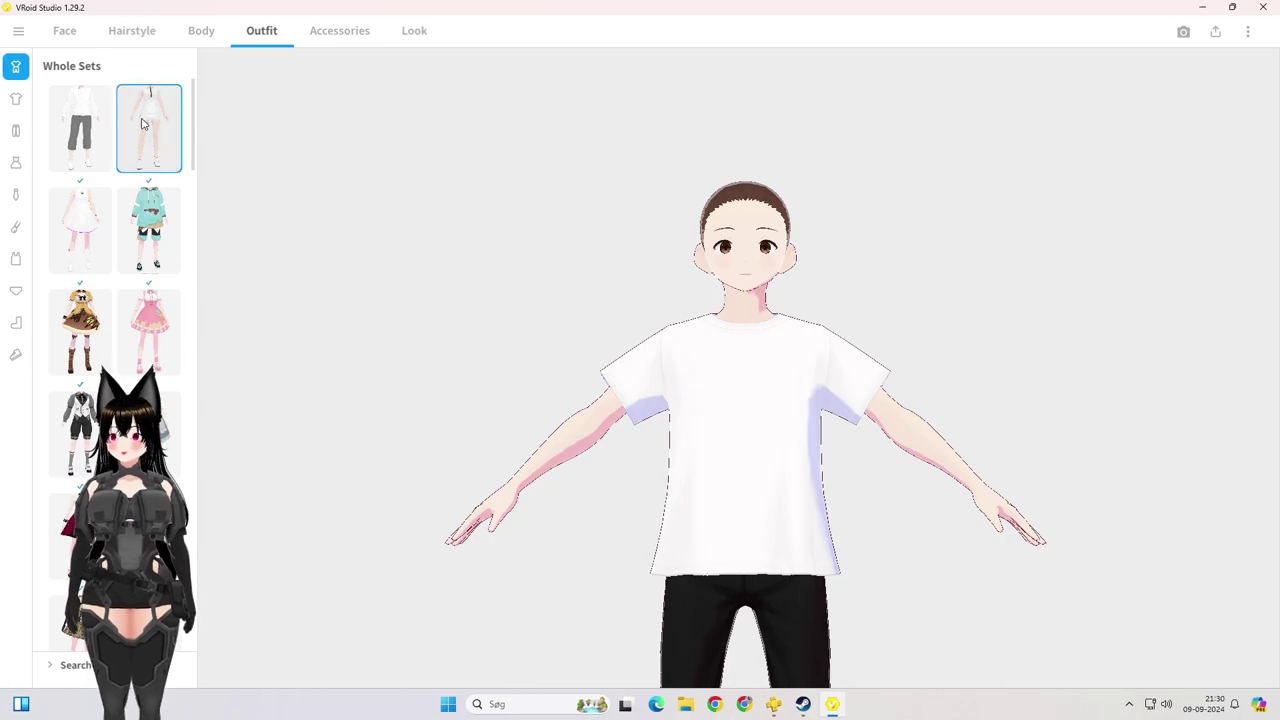
Step: Dress the model in the whole outfit set with a white off-shoulder crop top, dark high-neck layer and black trousers
scroll(158, 255, "down", 1)
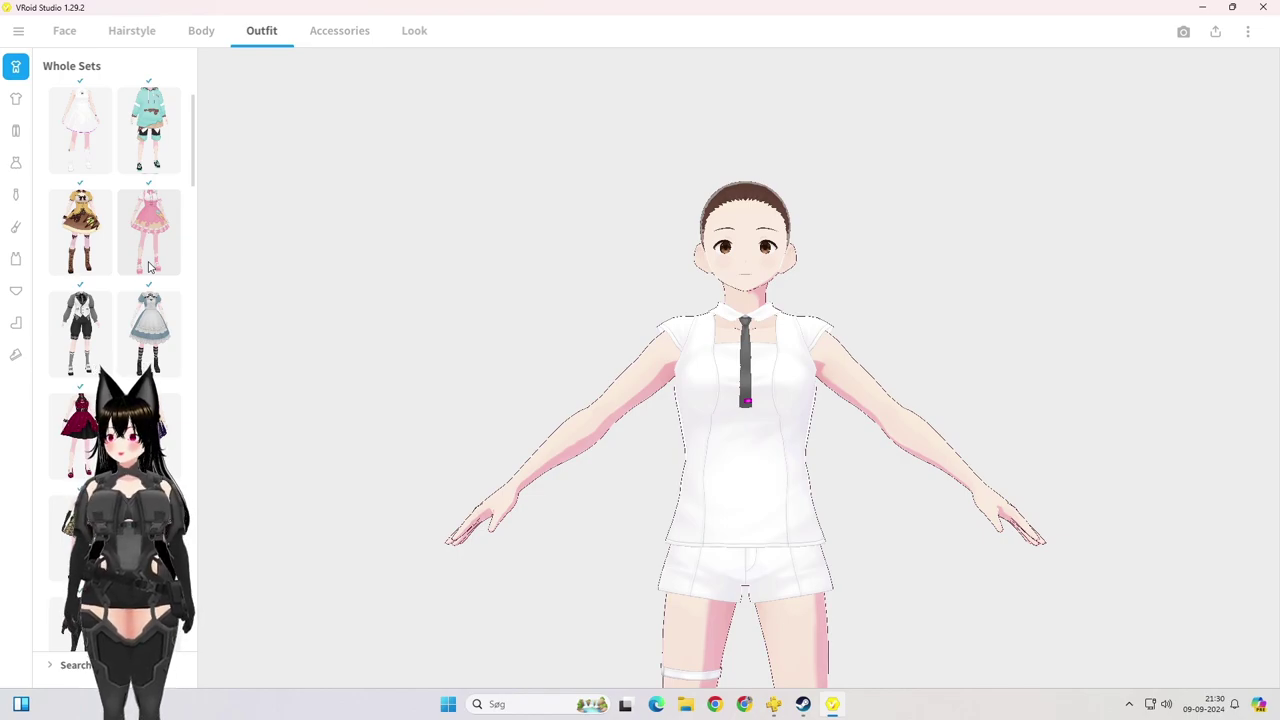
scroll(148, 266, "down", 5)
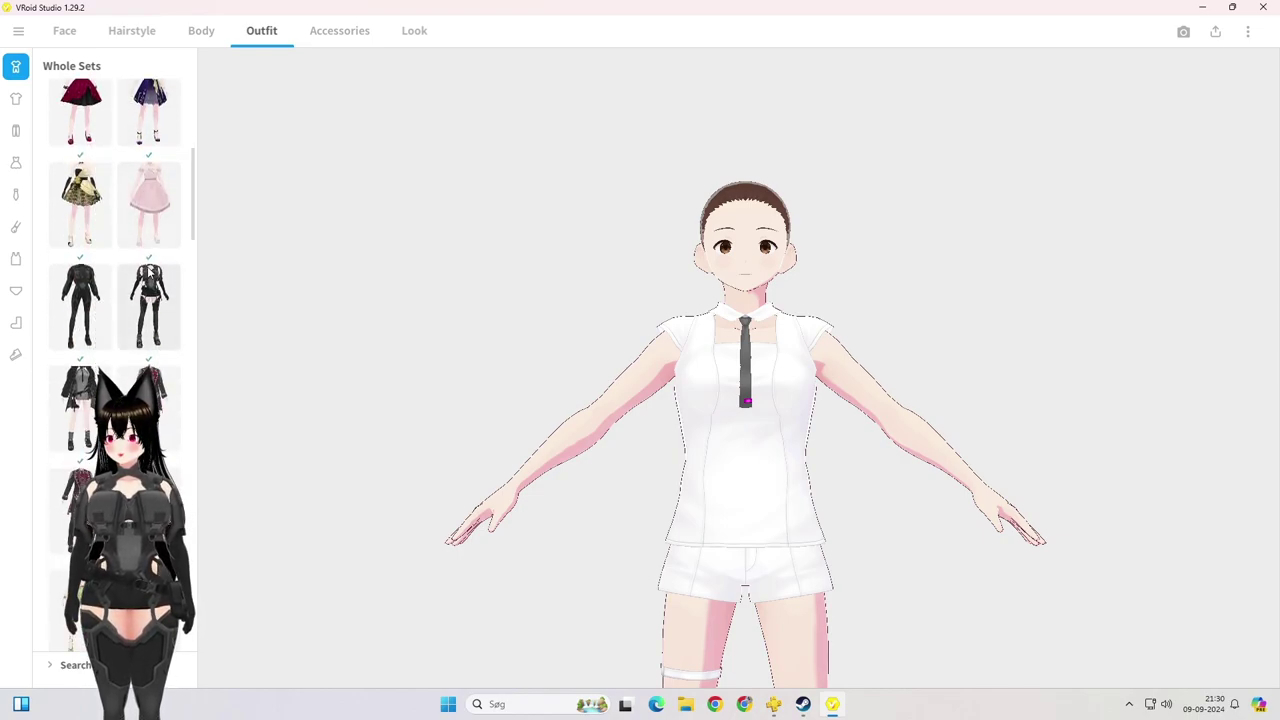
scroll(148, 270, "down", 3)
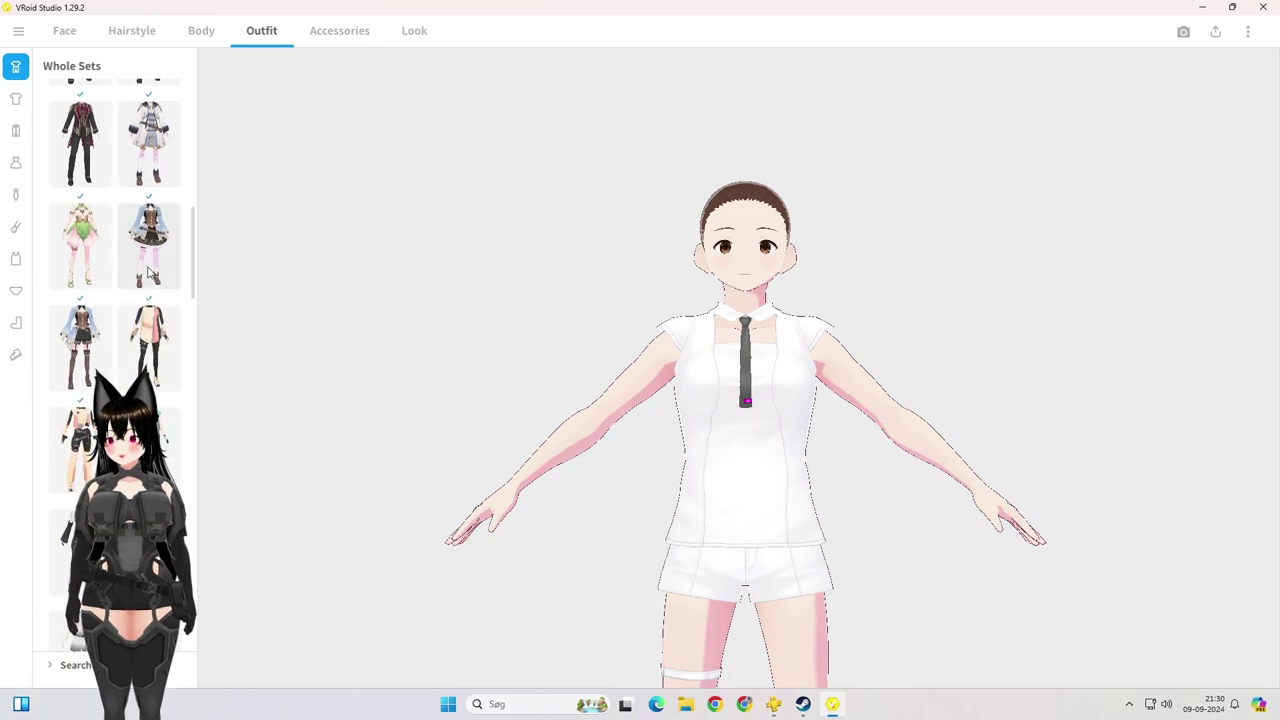
scroll(148, 271, "down", 8)
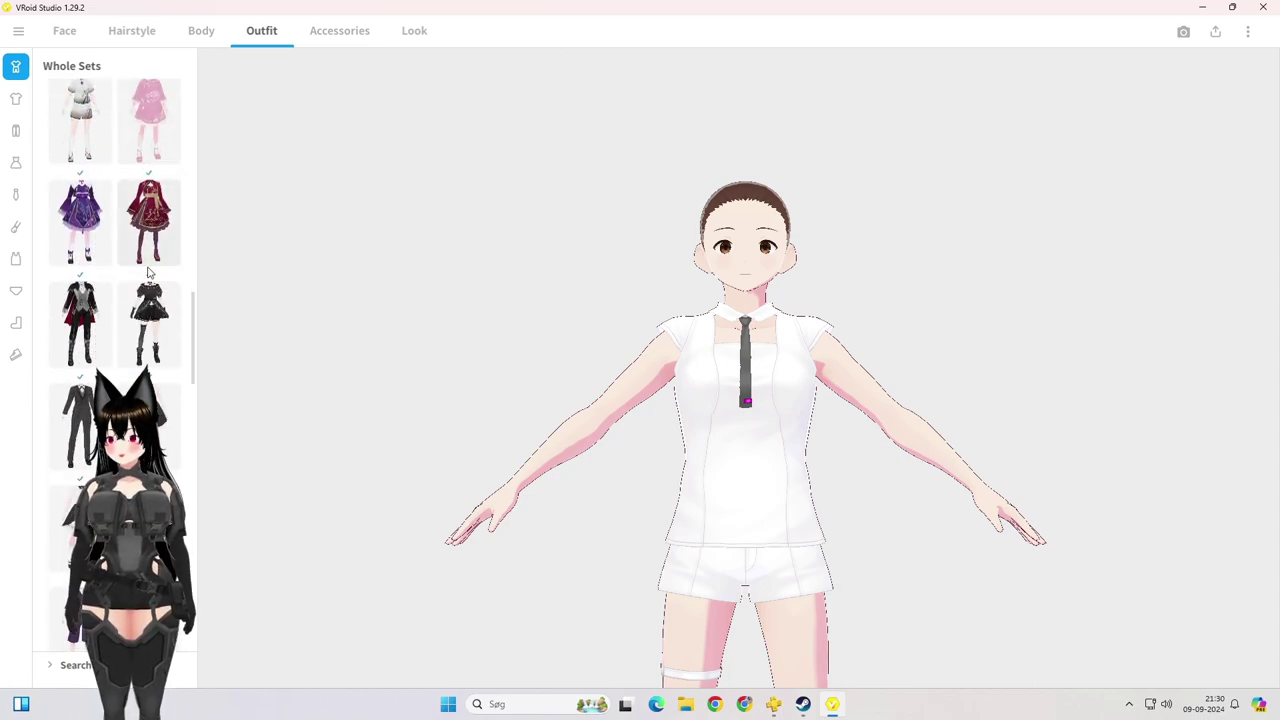
scroll(148, 271, "down", 1)
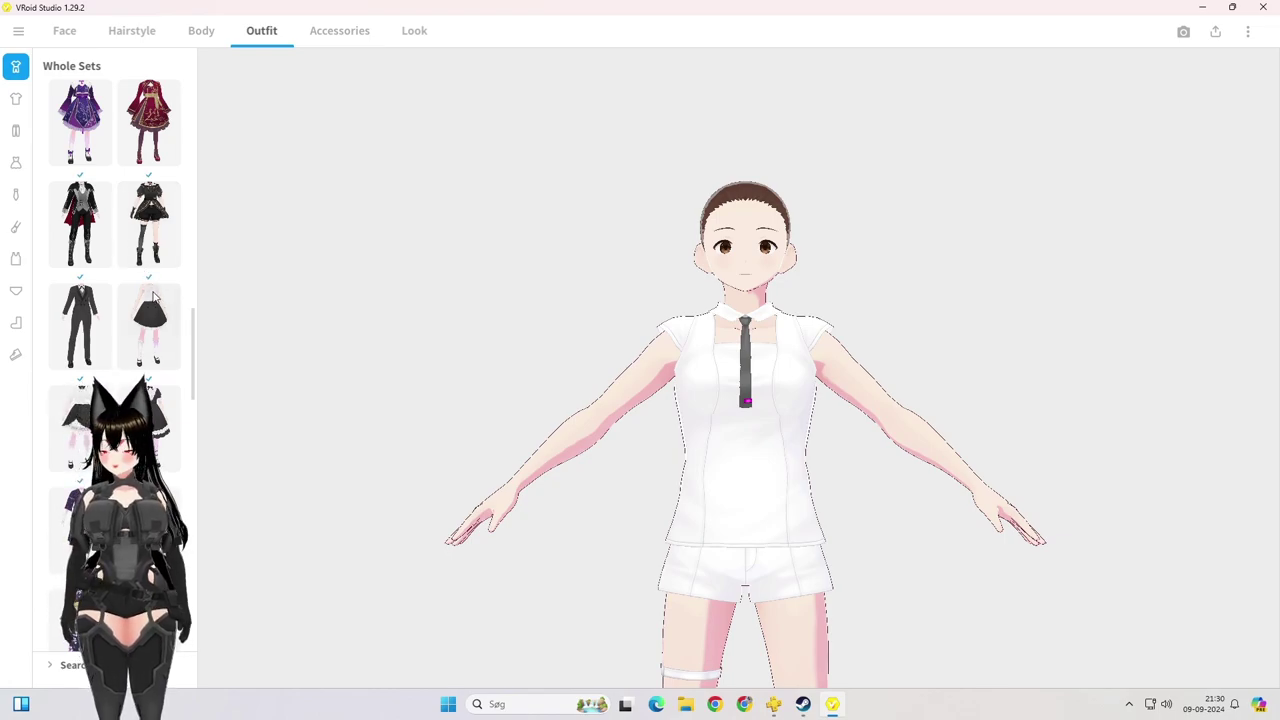
scroll(135, 320, "down", 3)
scroll(118, 375, "down", 1)
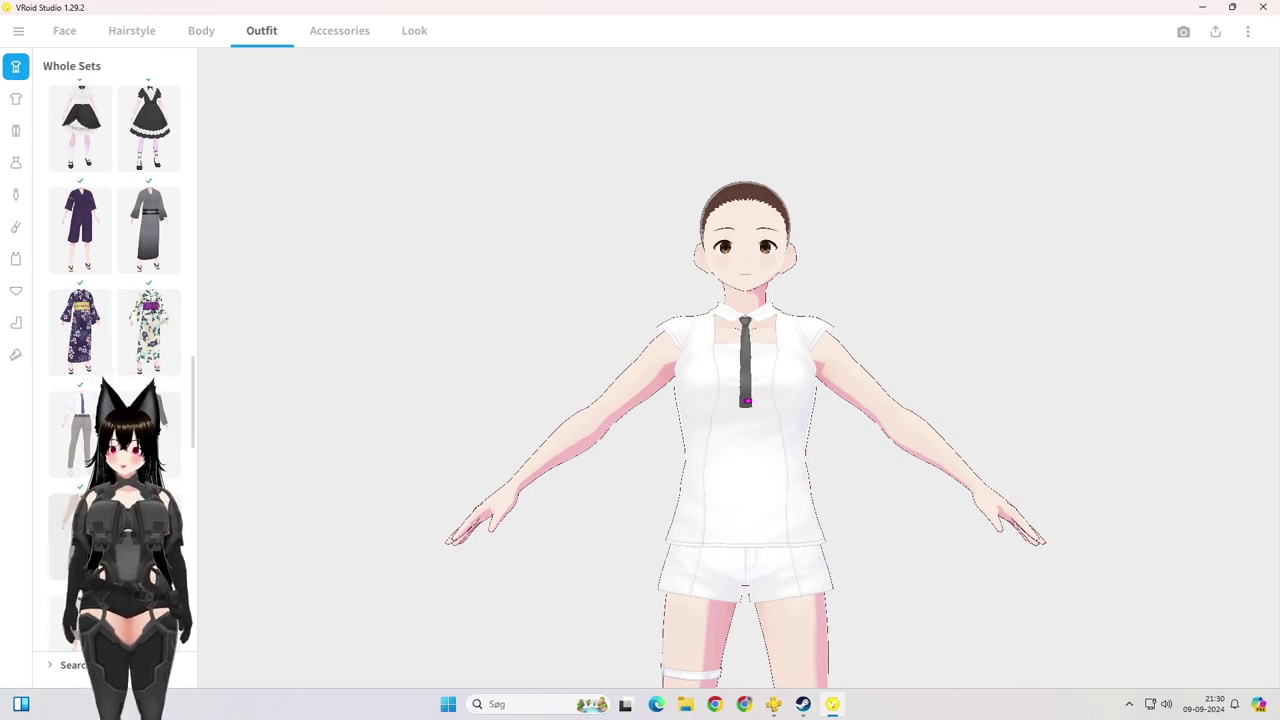
scroll(115, 350, "down", 3)
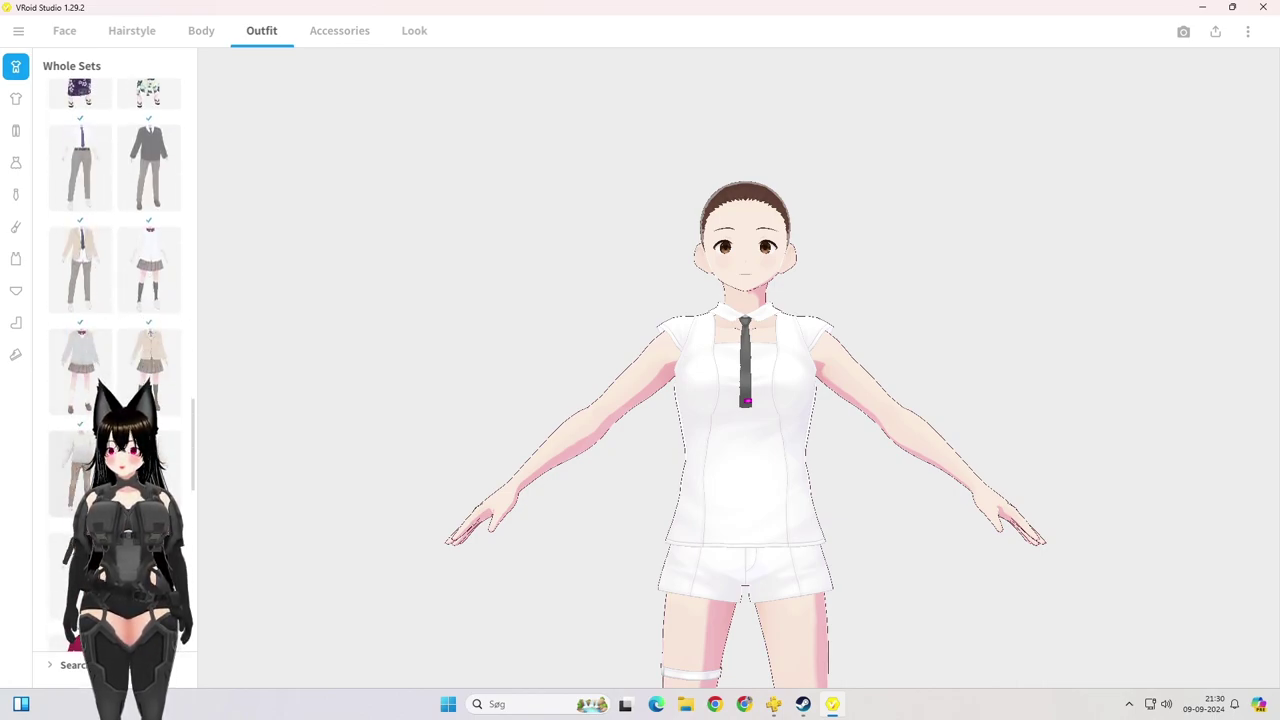
scroll(115, 365, "down", 5)
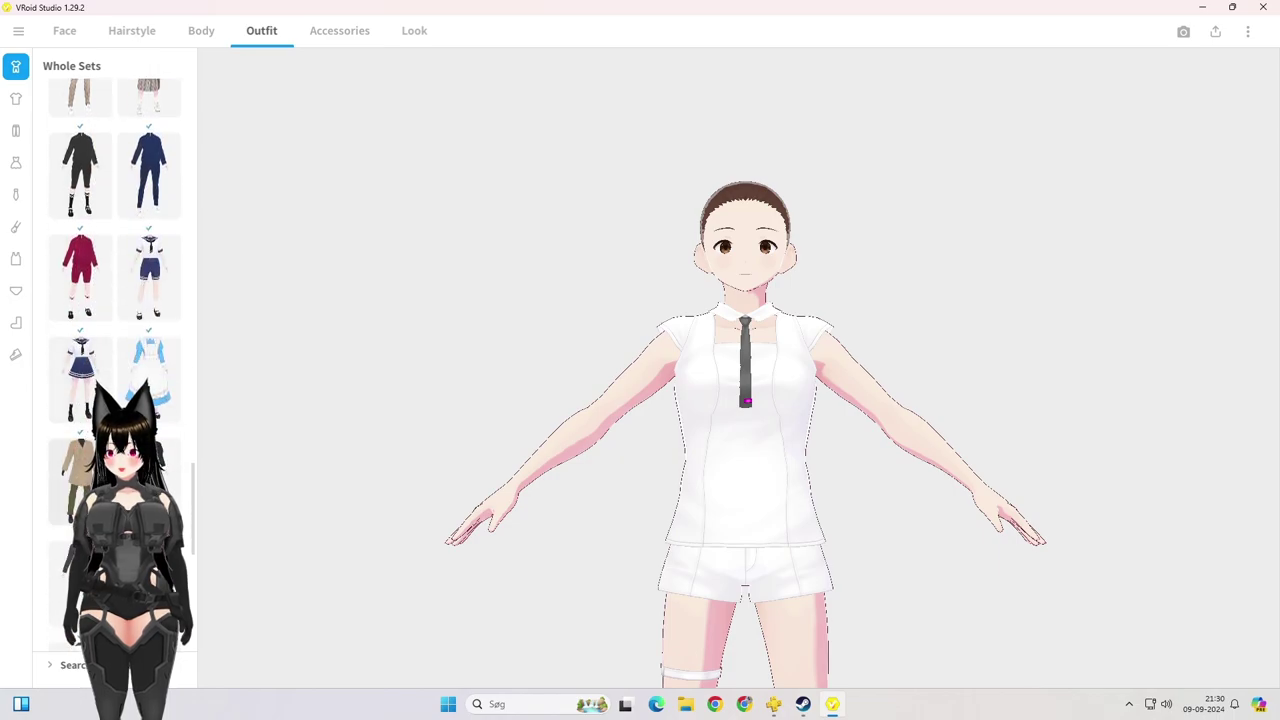
scroll(115, 350, "down", 2)
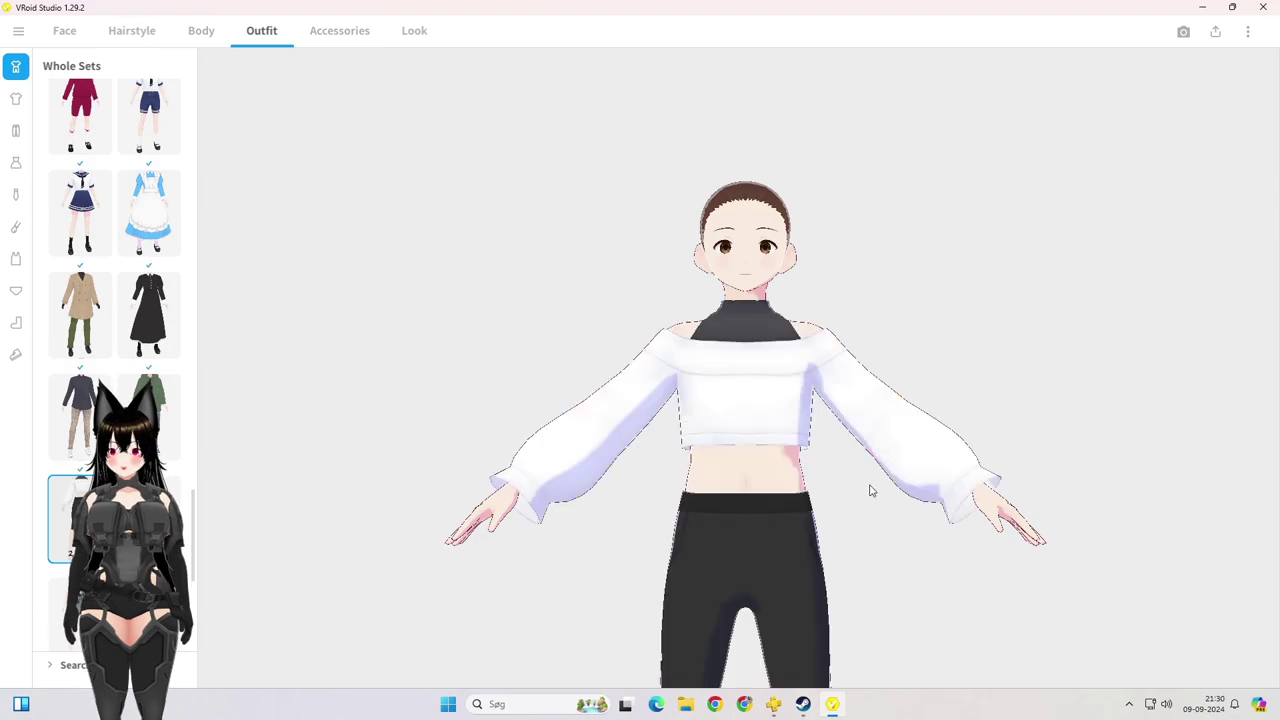
Step: Give the model the shoulder-length bob hairstyle set with a side braid
right_click_drag(880, 417, 813, 297)
scroll(810, 300, "down", 1)
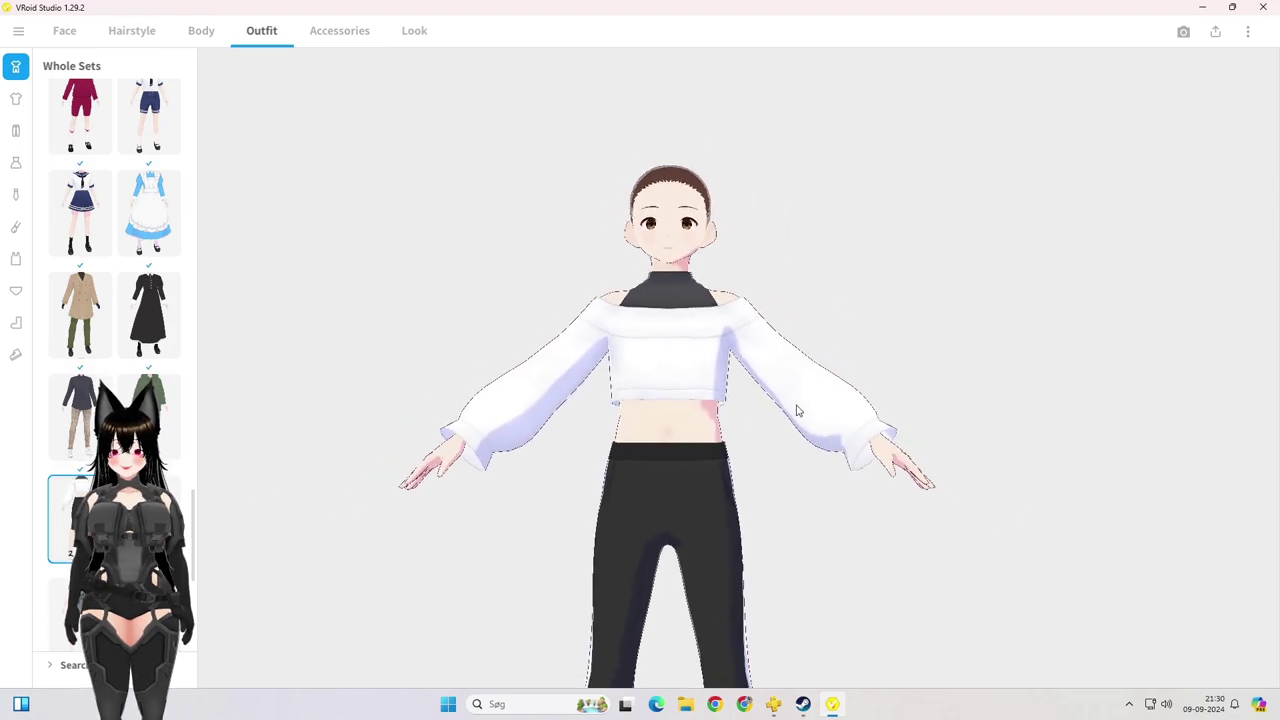
right_click_drag(786, 346, 763, 400)
scroll(765, 396, "up", 1)
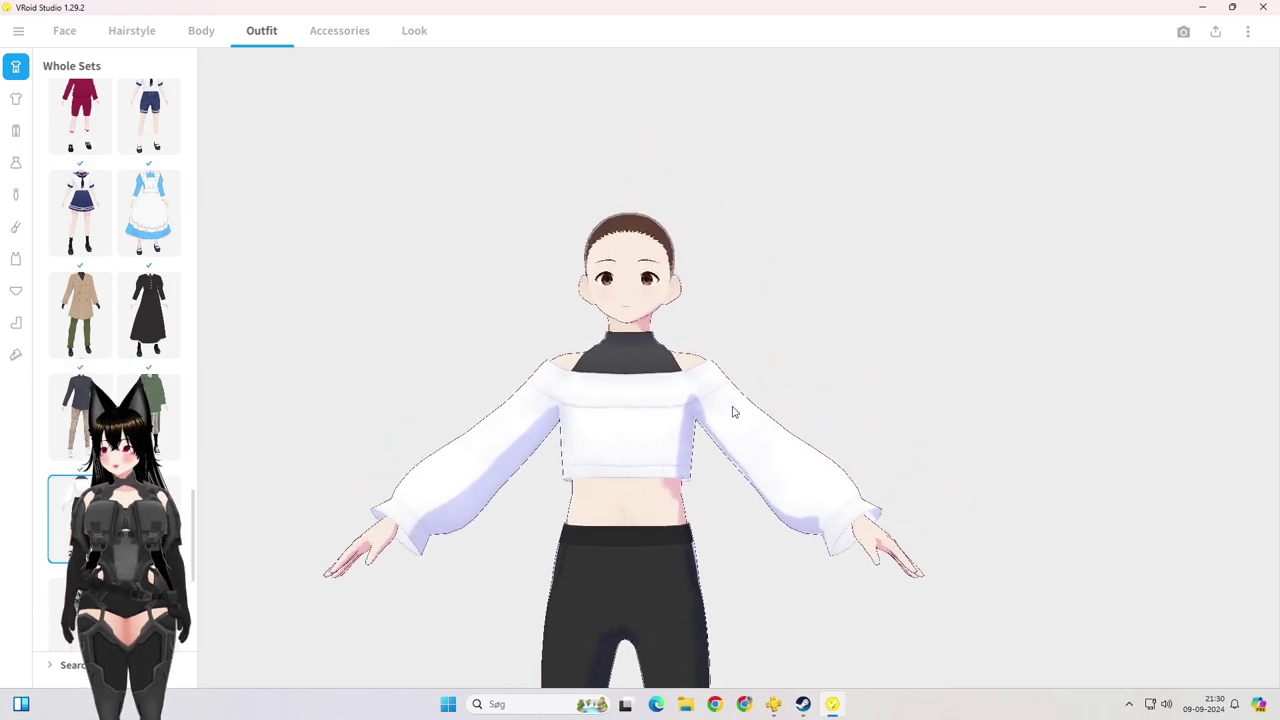
scroll(669, 390, "up", 1)
right_click_drag(666, 326, 748, 388)
scroll(686, 400, "up", 2)
scroll(757, 370, "up", 2)
scroll(741, 402, "up", 2)
scroll(741, 402, "down", 3)
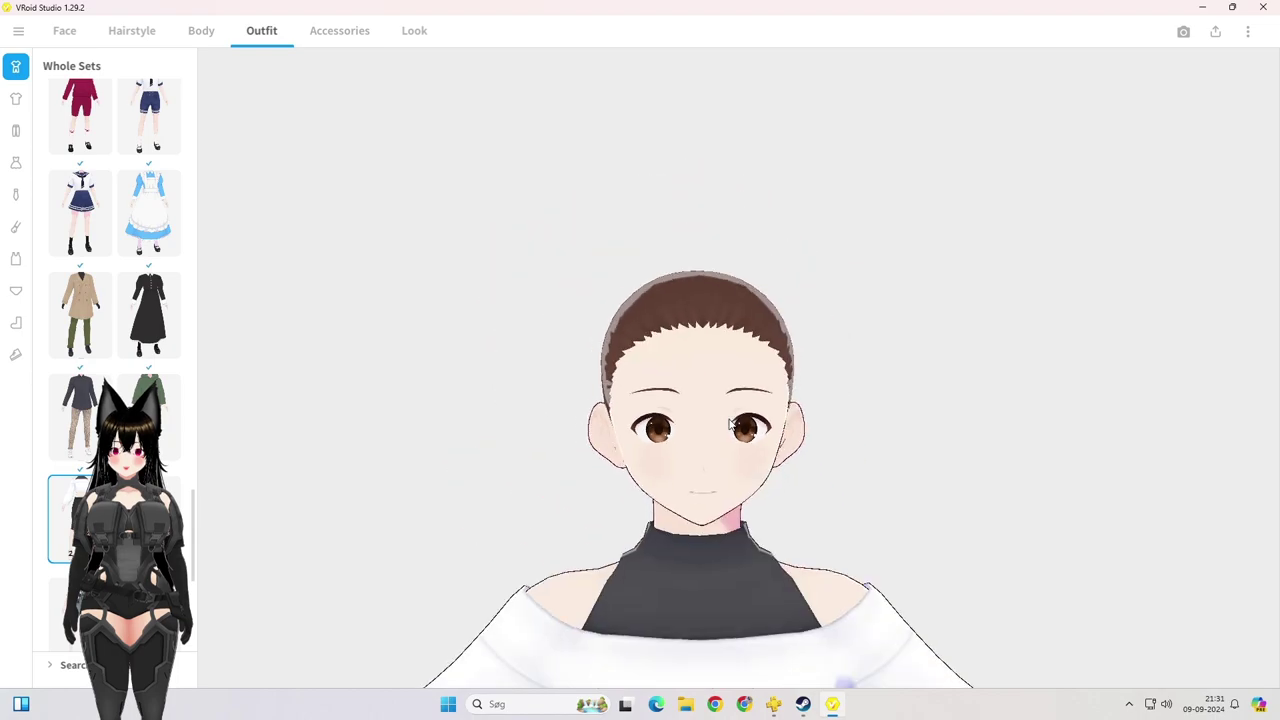
scroll(694, 411, "up", 1)
left_click(137, 32)
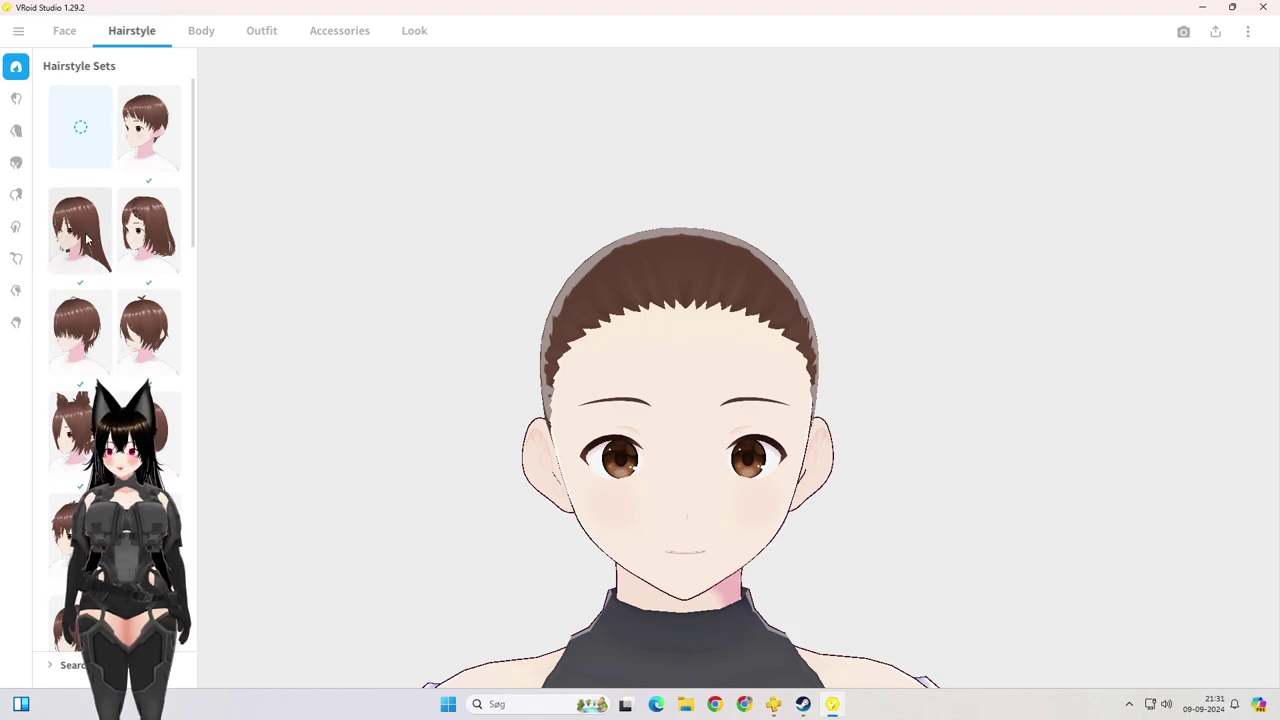
left_click(148, 230)
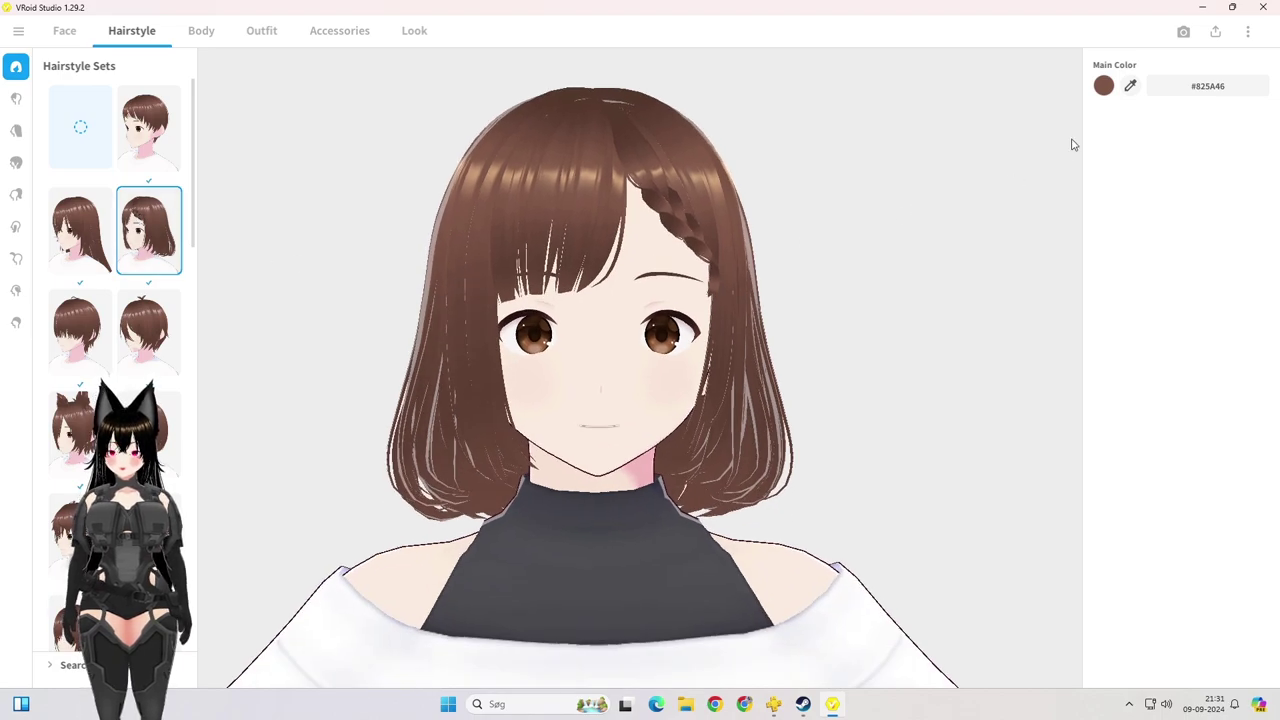
Step: Set the hairstyle's main color to bright red, #FF0900
left_click(1103, 88)
left_click_drag(1049, 180, 1113, 222)
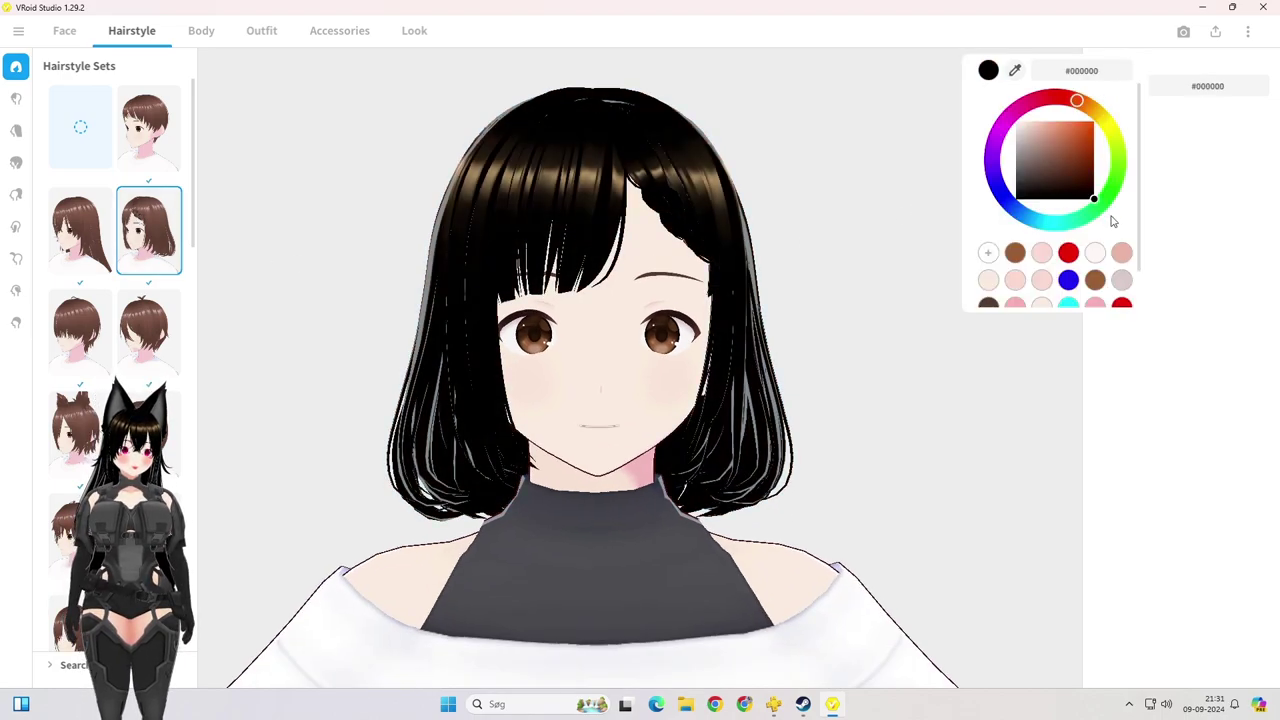
left_click(1074, 135)
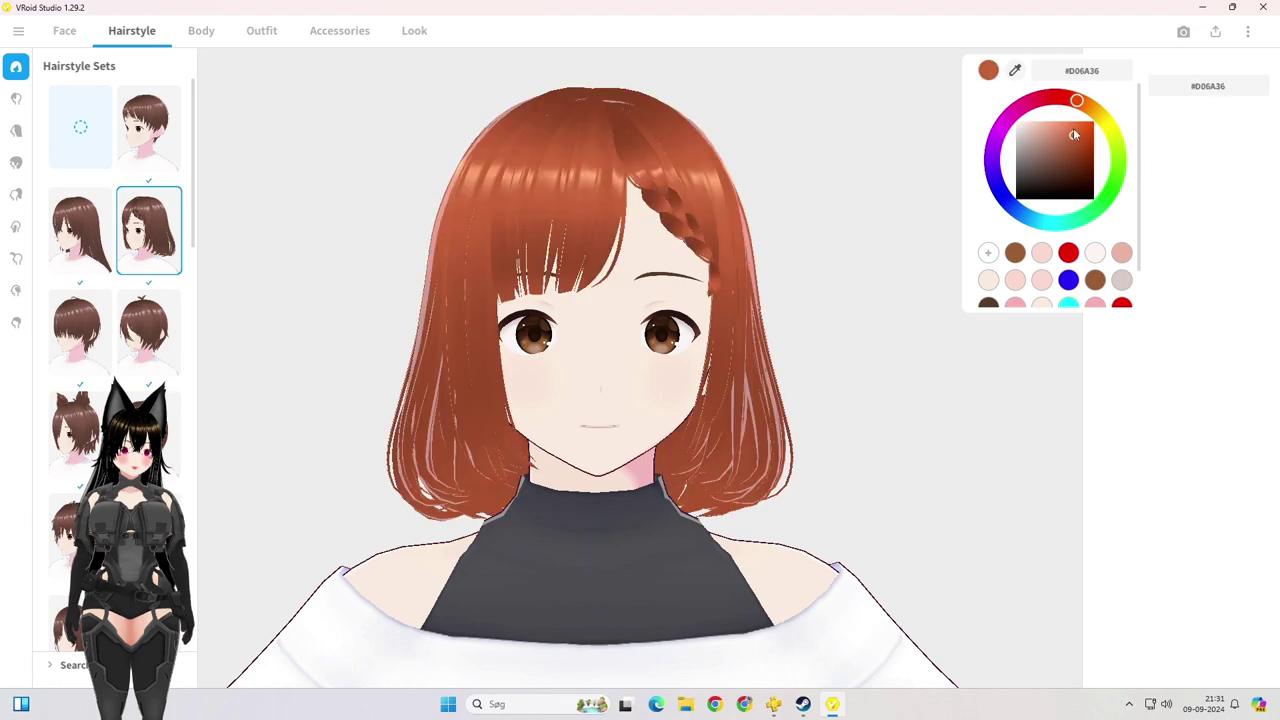
left_click(1057, 97)
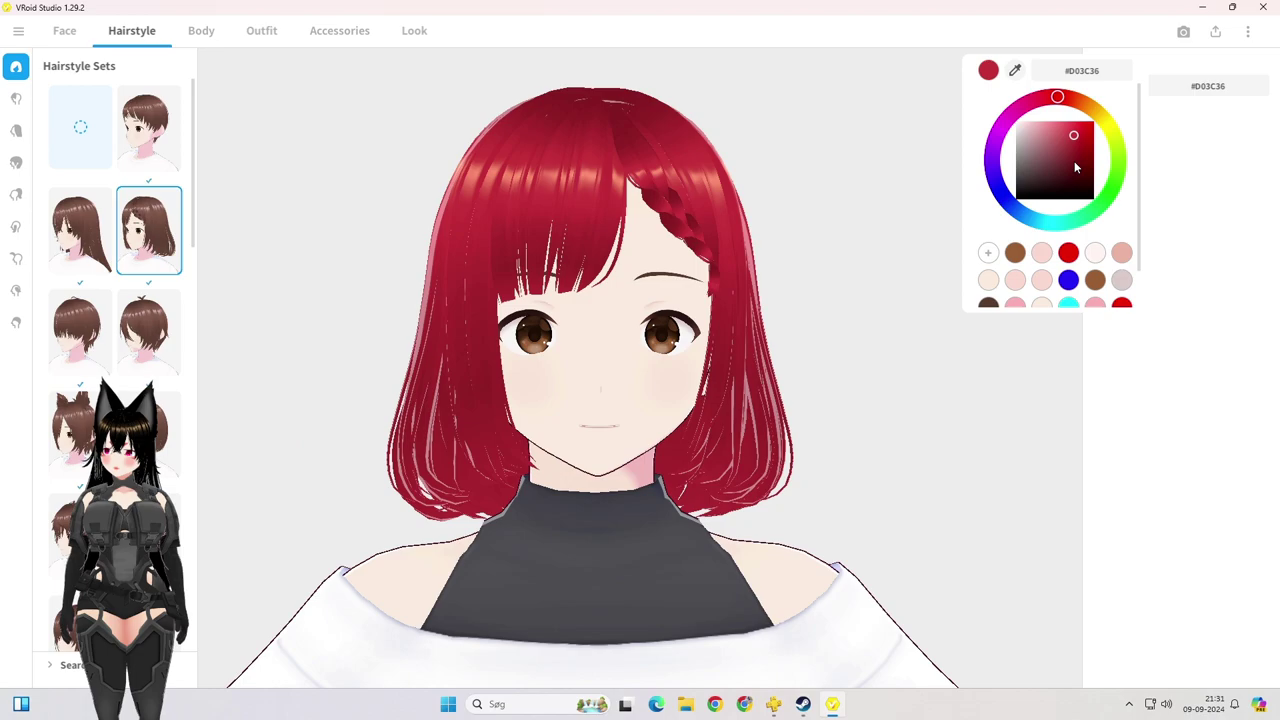
left_click_drag(1076, 167, 1122, 119)
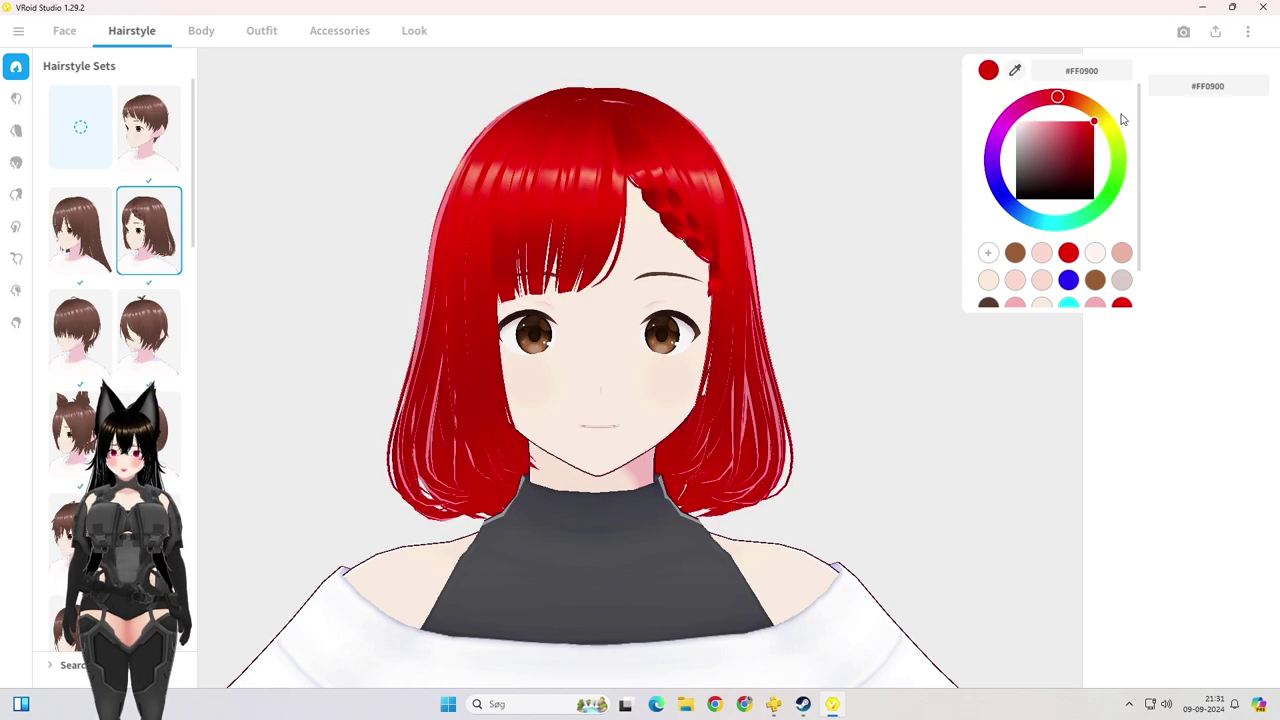
left_click(817, 289)
scroll(817, 290, "up", 1)
scroll(817, 290, "down", 1)
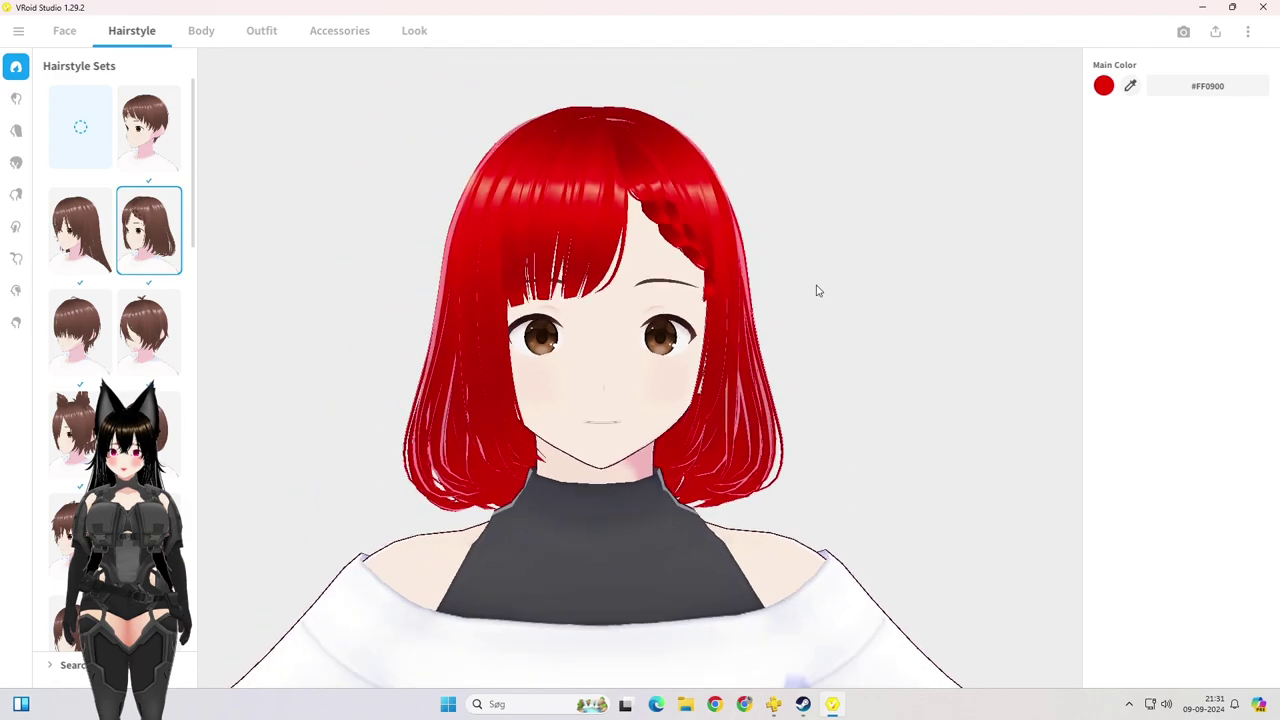
scroll(817, 290, "down", 5)
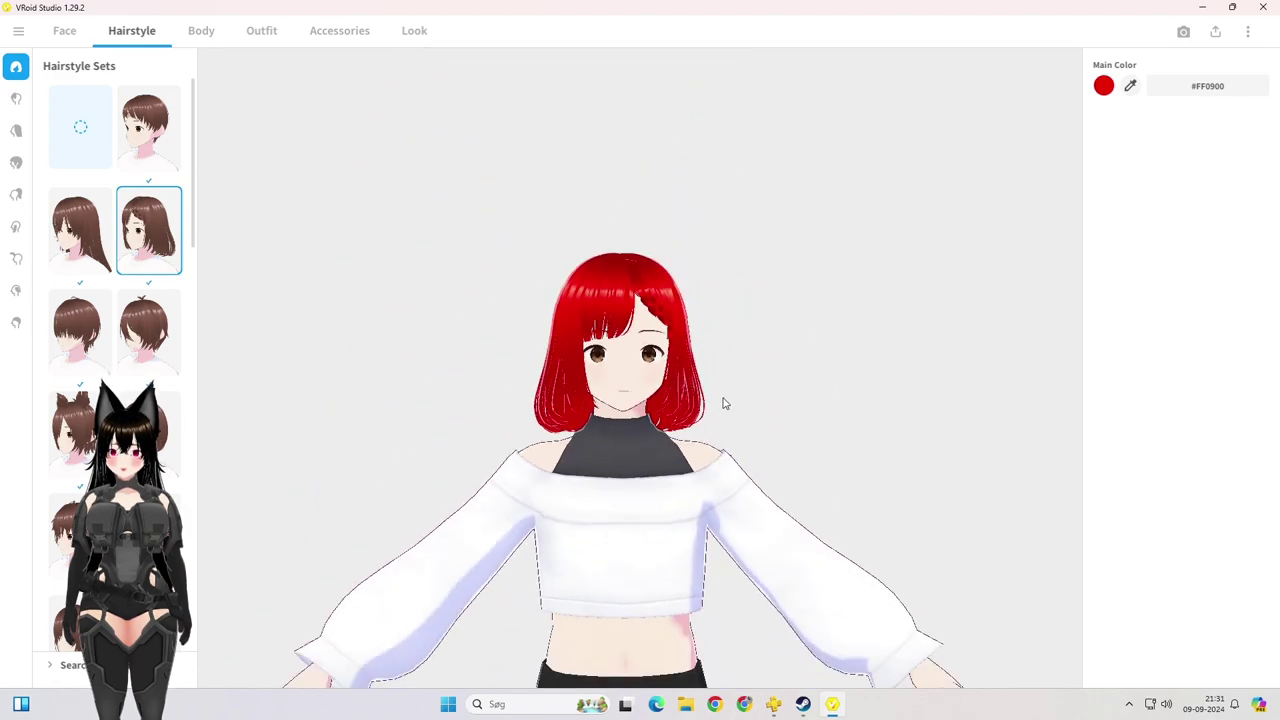
Step: Give the face the eye set with large, sparkling grey-brown irises and thick winged lashes
scroll(726, 370, "down", 2)
right_click_drag(728, 334, 728, 254)
scroll(711, 203, "up", 1)
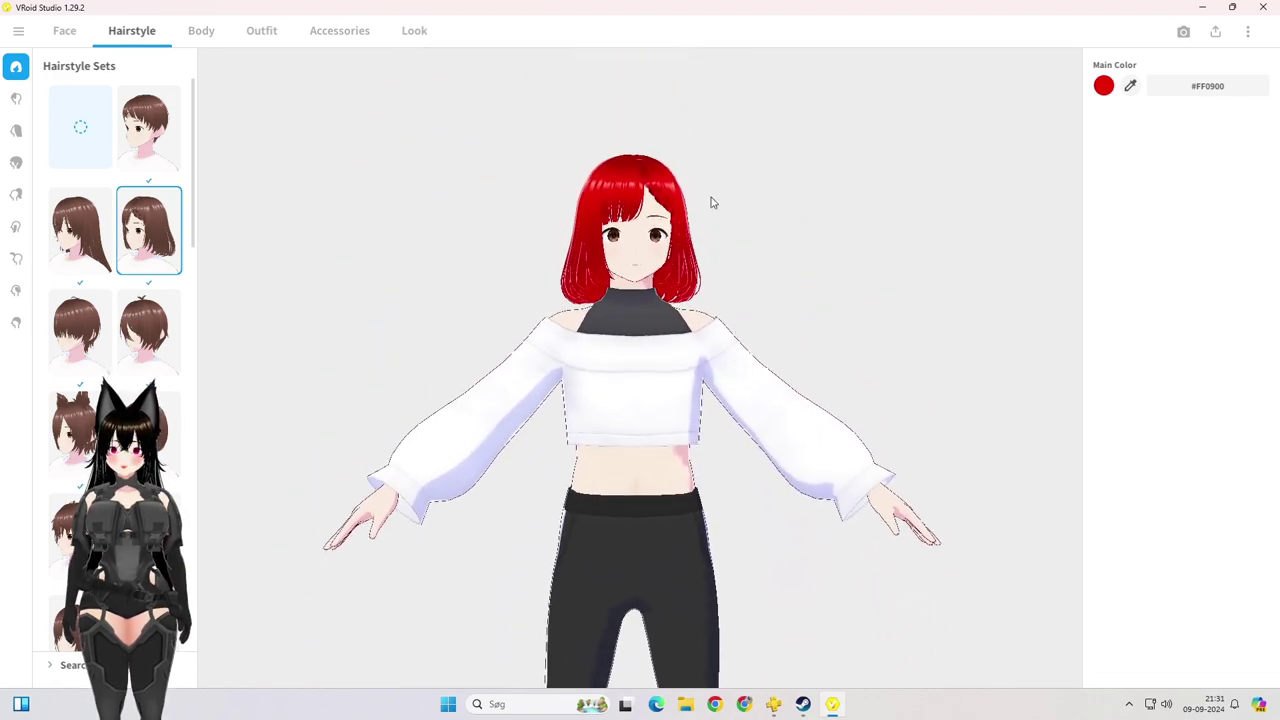
scroll(711, 203, "up", 5)
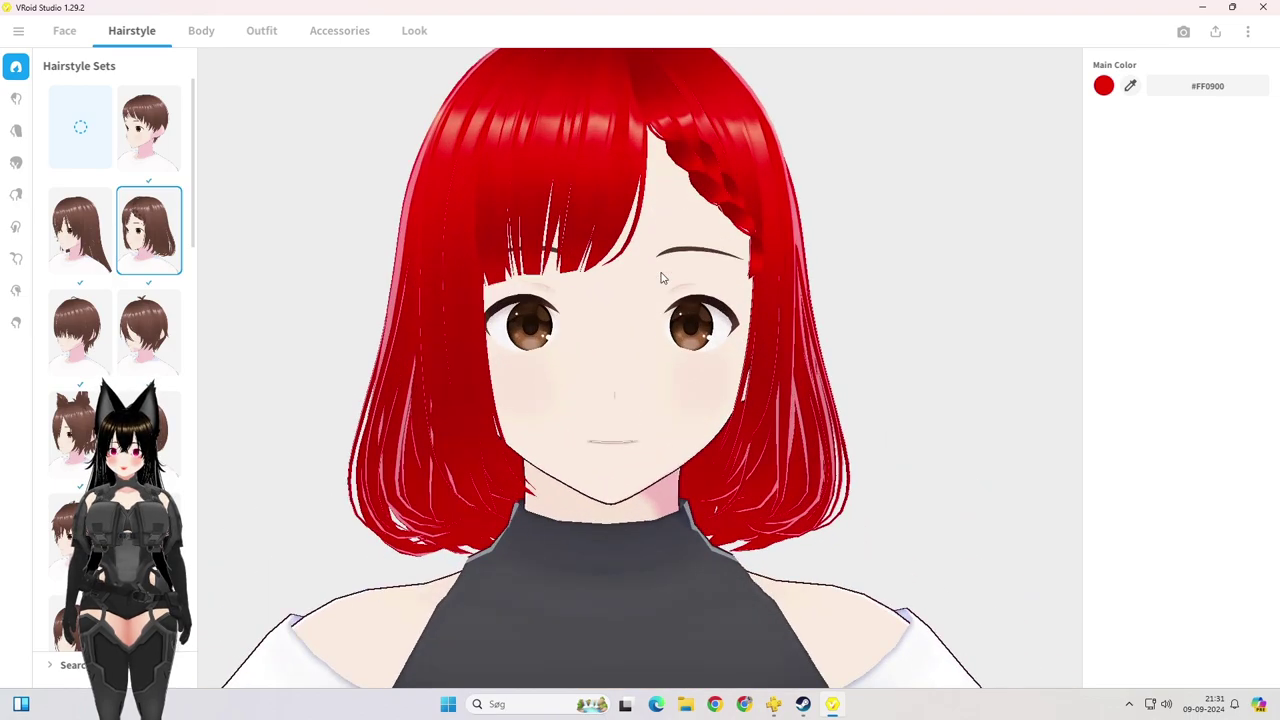
left_click(62, 31)
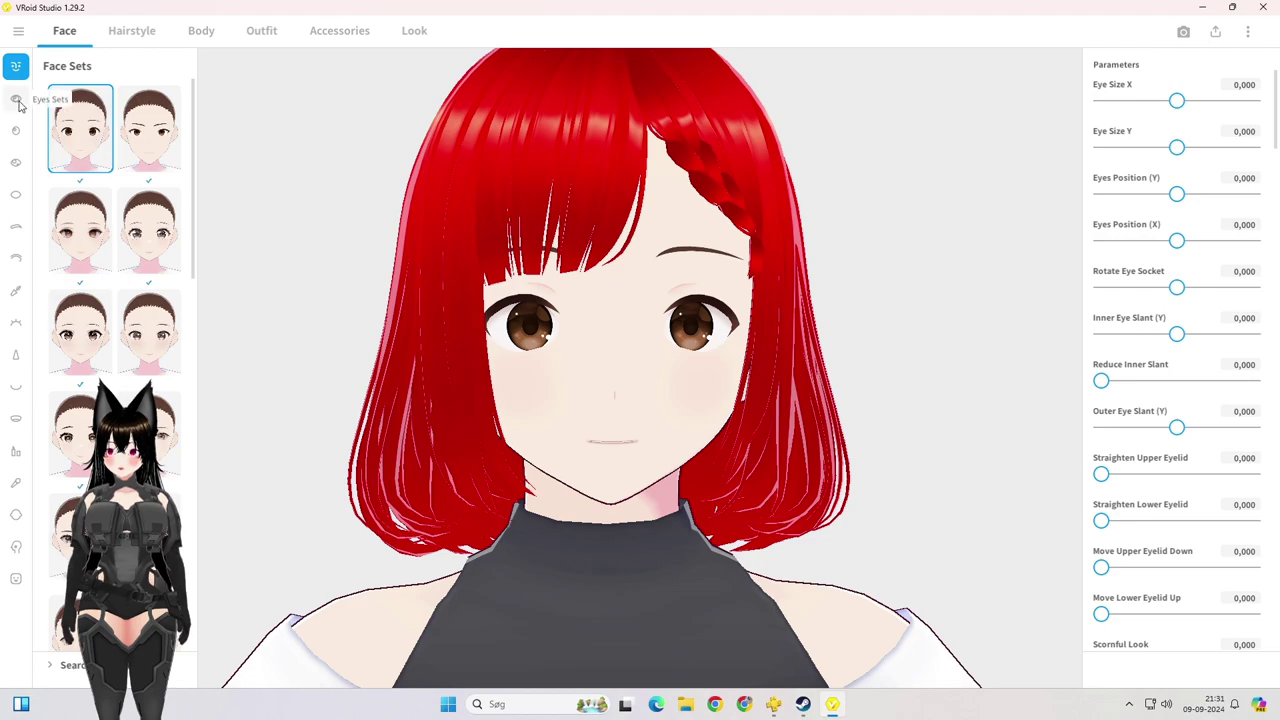
scroll(500, 233, "up", 2)
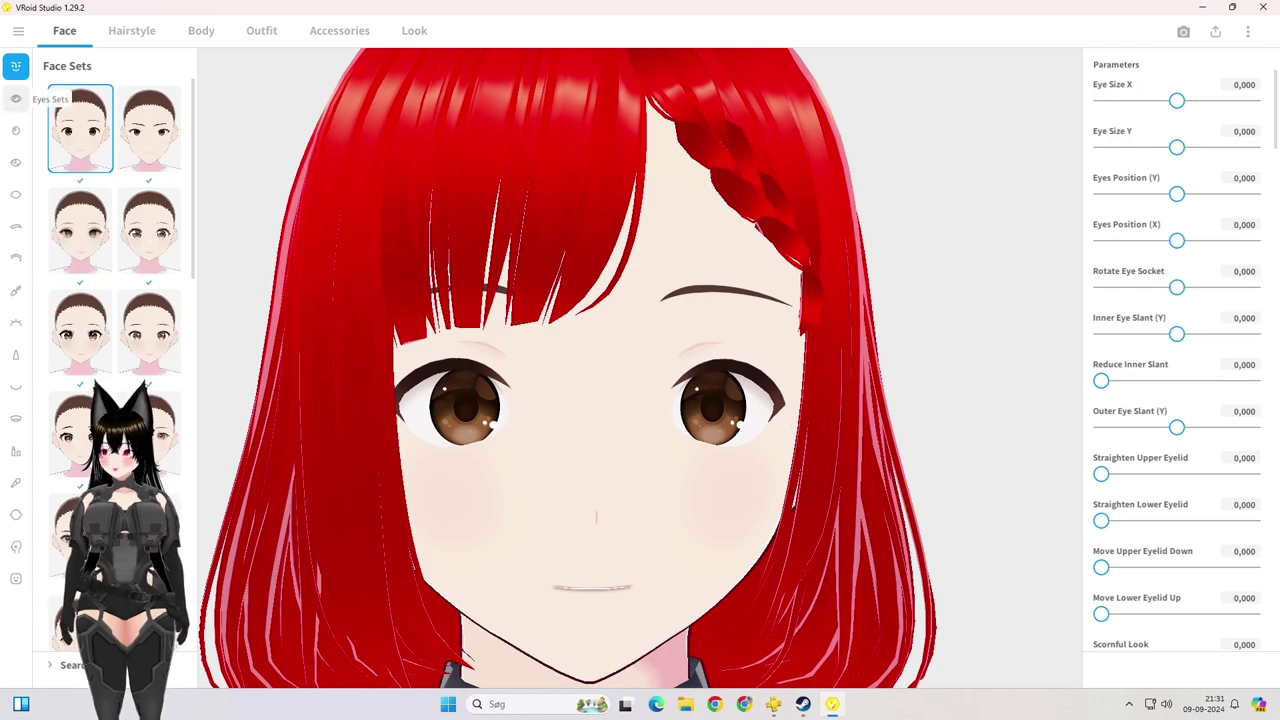
left_click(15, 98)
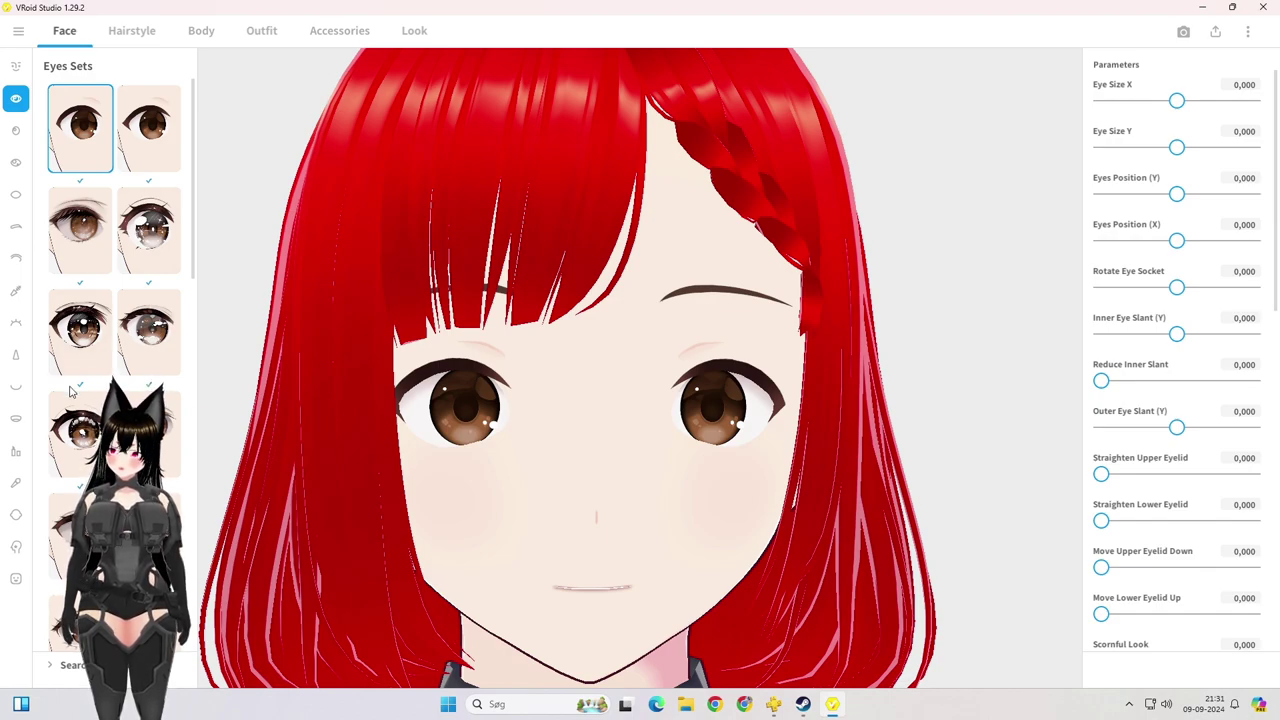
left_click(149, 230)
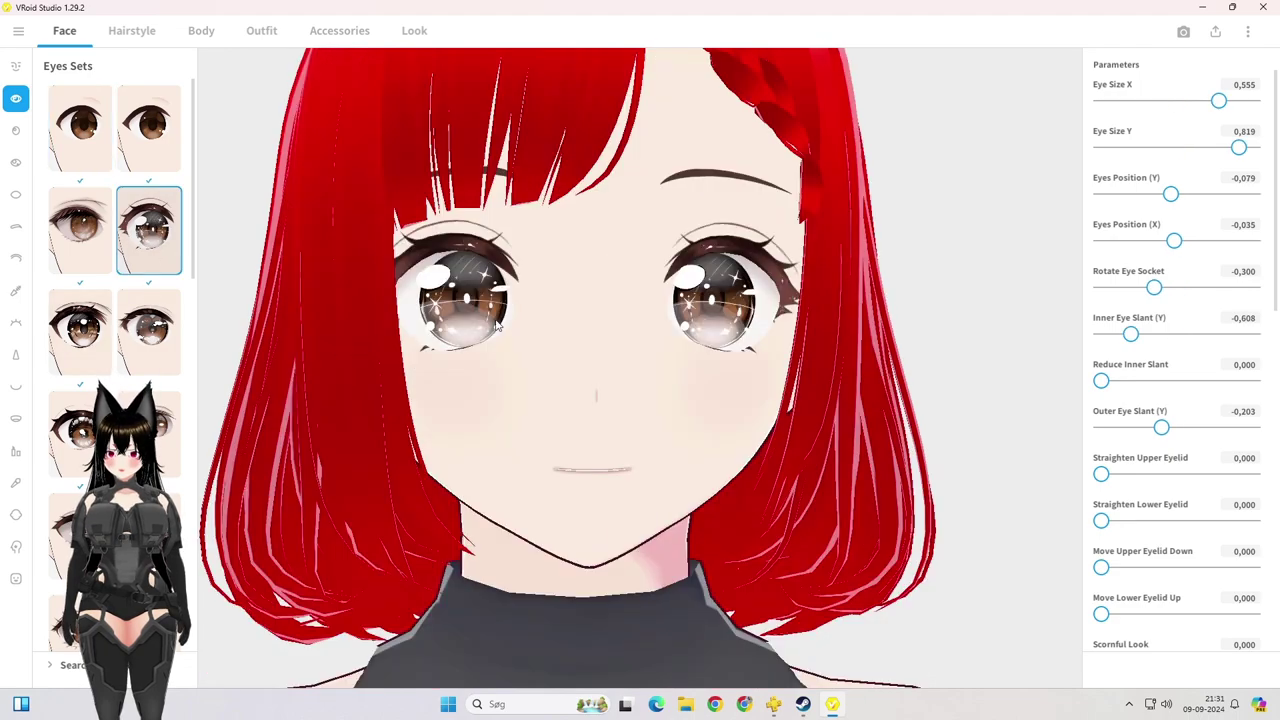
scroll(632, 357, "down", 5)
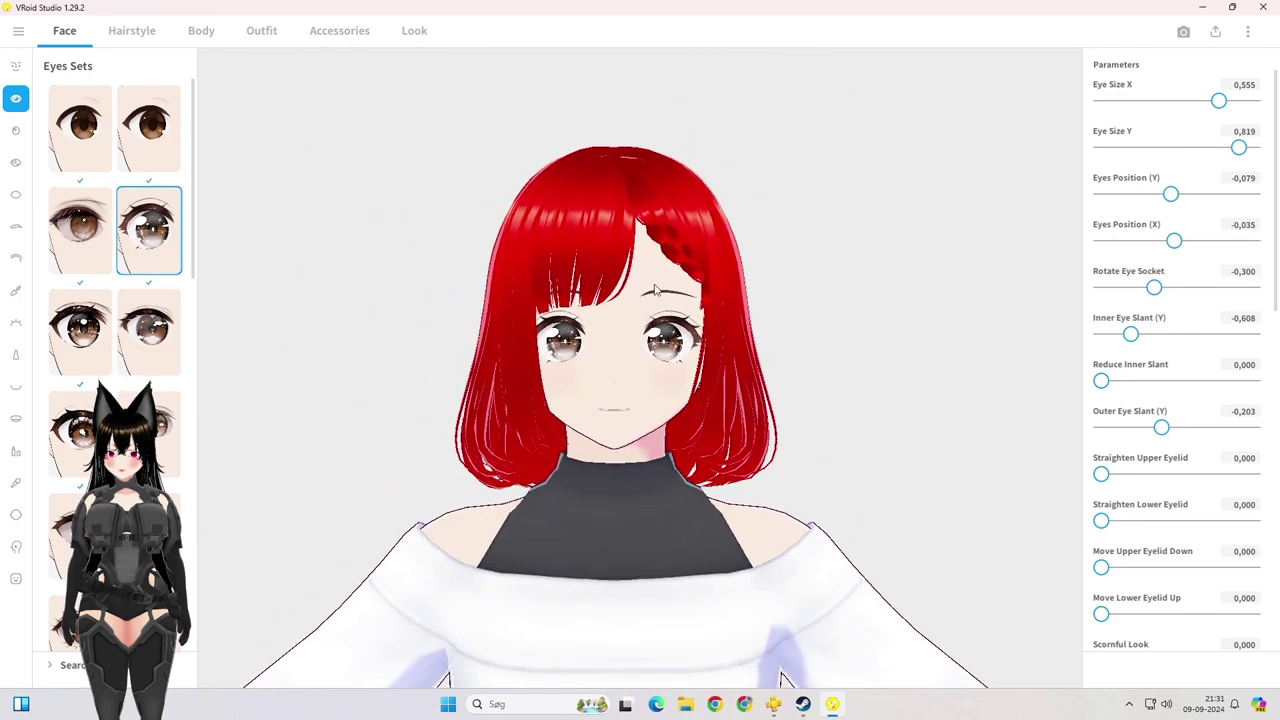
scroll(655, 290, "up", 3)
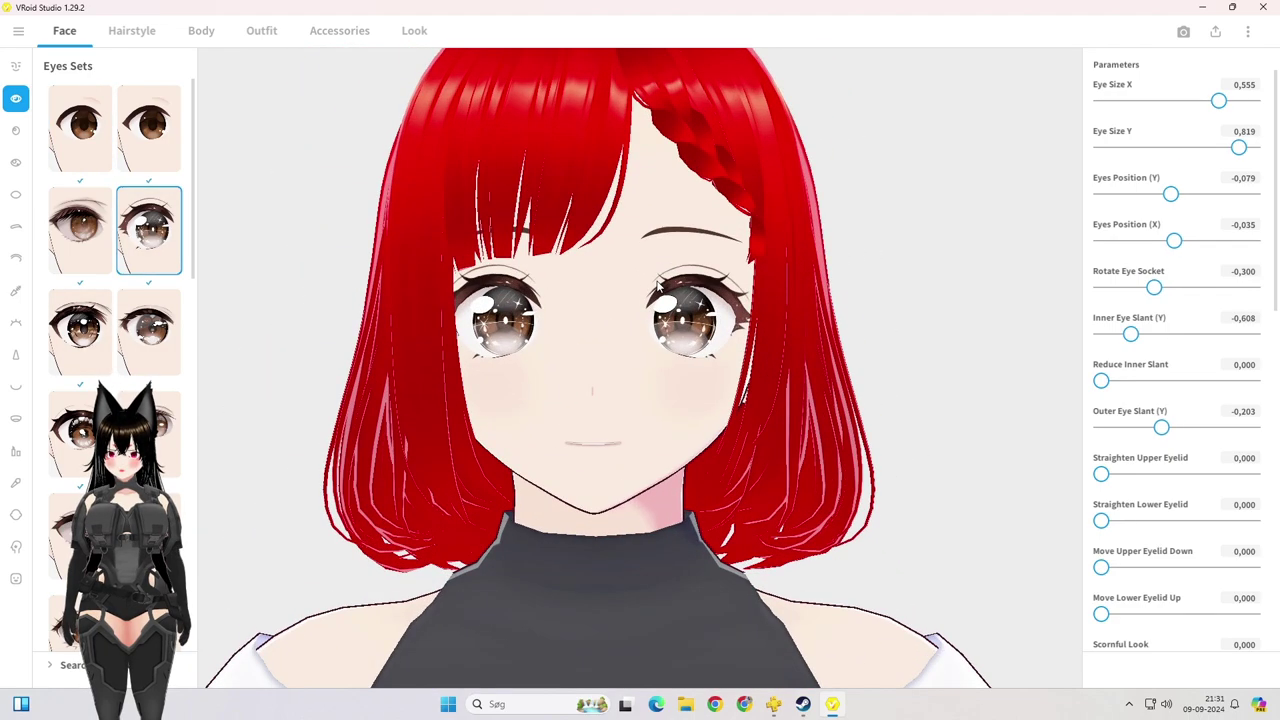
scroll(623, 197, "up", 2)
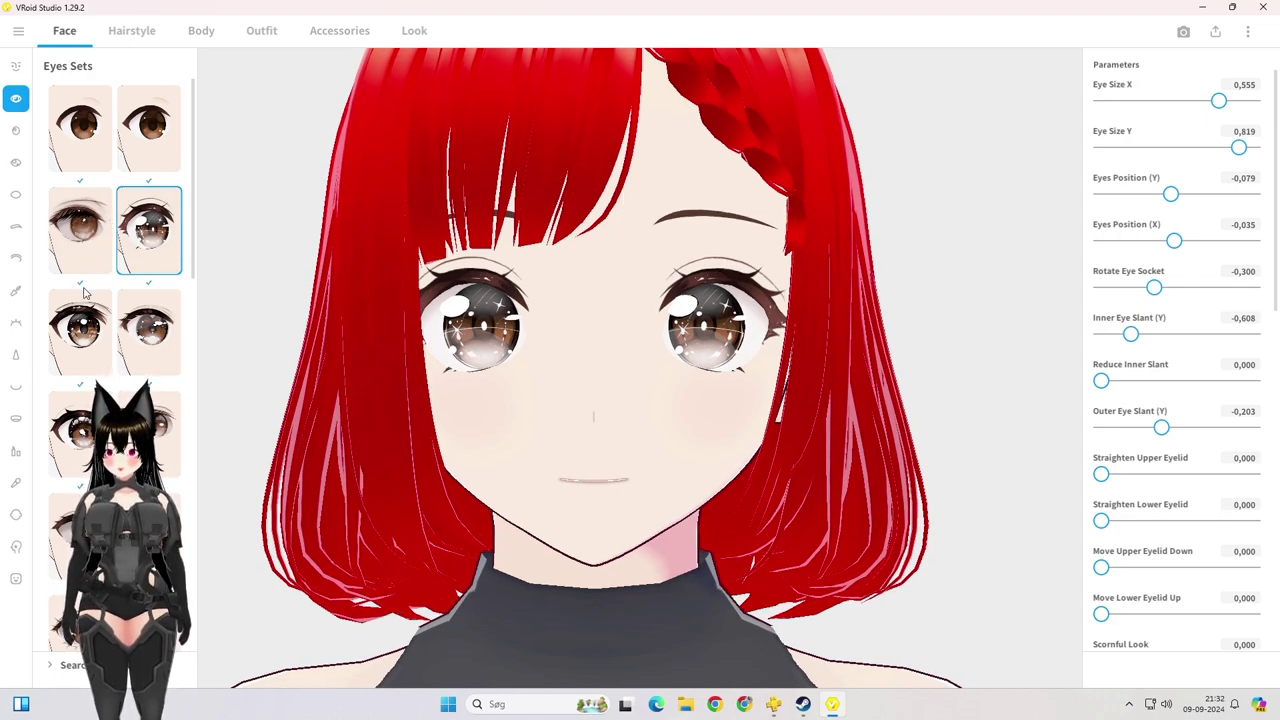
Step: Try the two eye sets in the row below, restore the sparkling set and browse the remaining eye sets
left_click(82, 322)
left_click(140, 330)
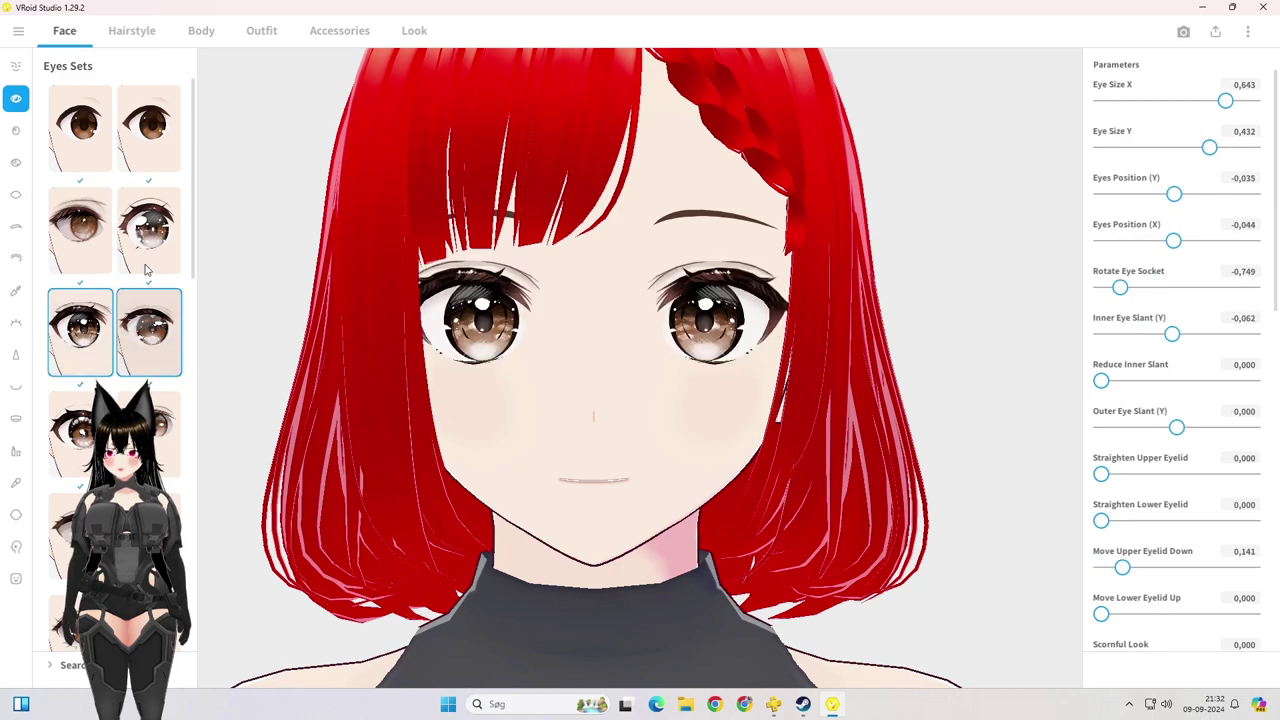
left_click(150, 238)
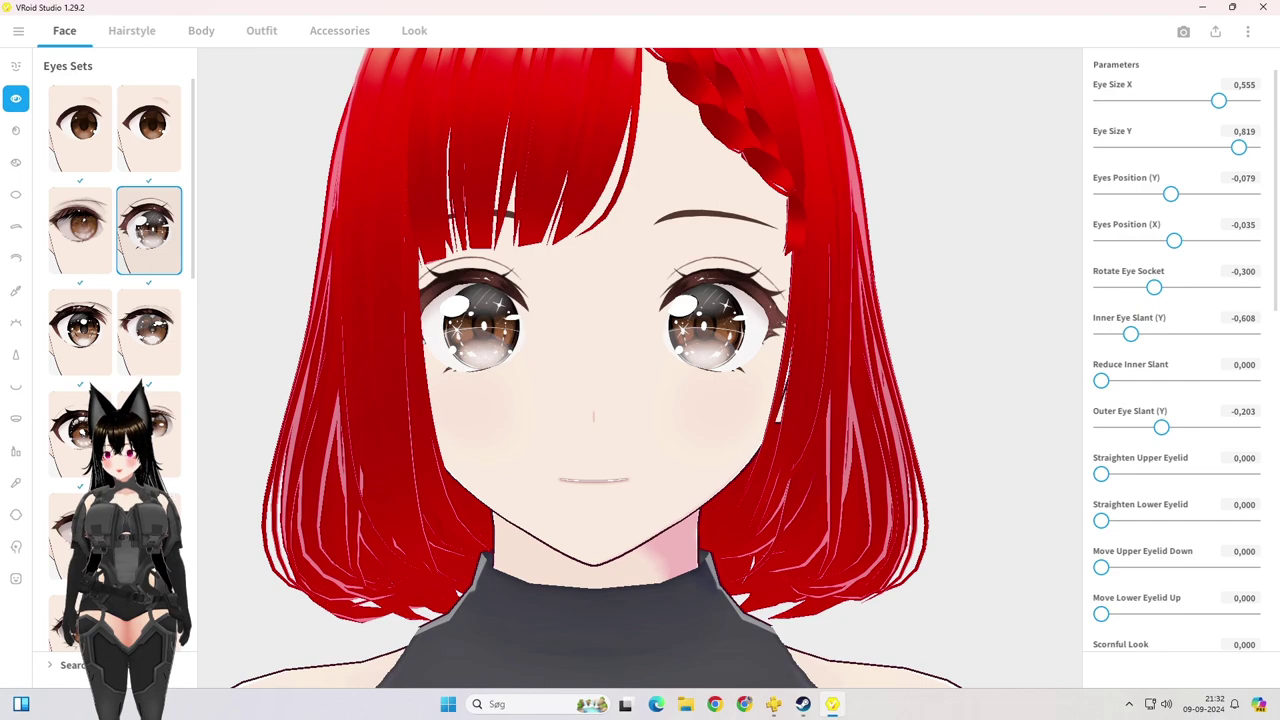
scroll(196, 483, "down", 5)
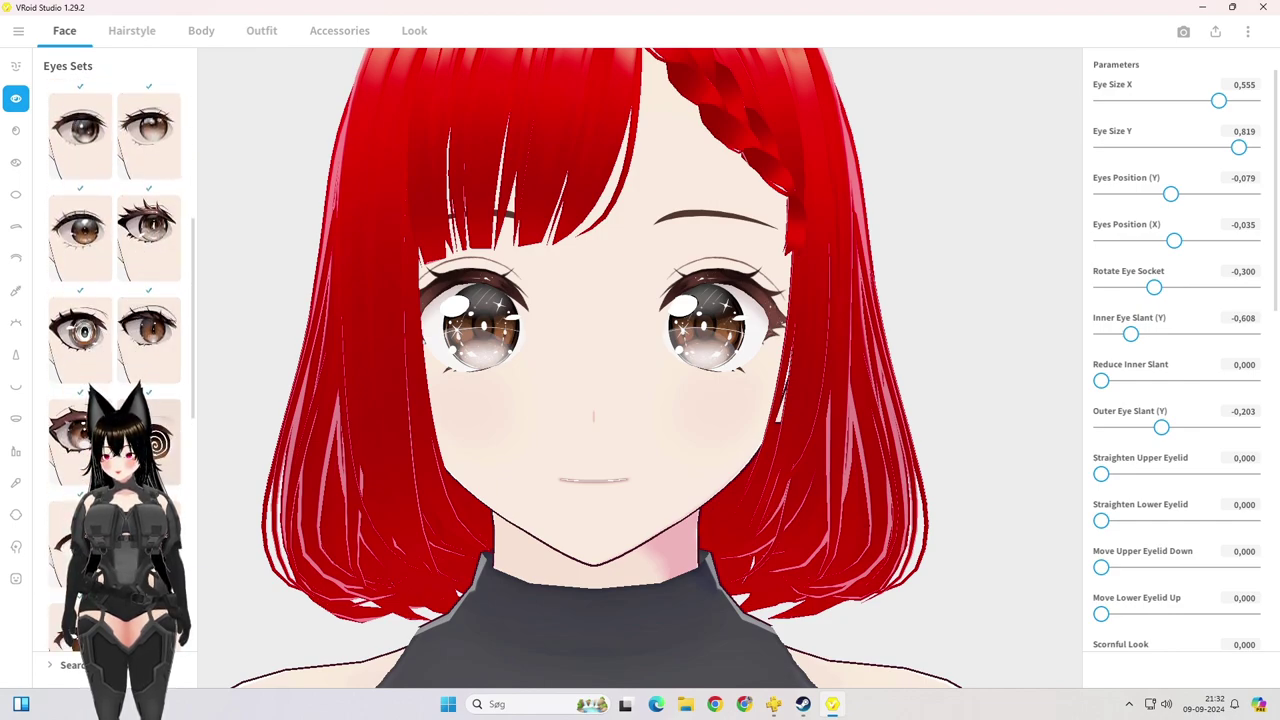
scroll(114, 350, "down", 5)
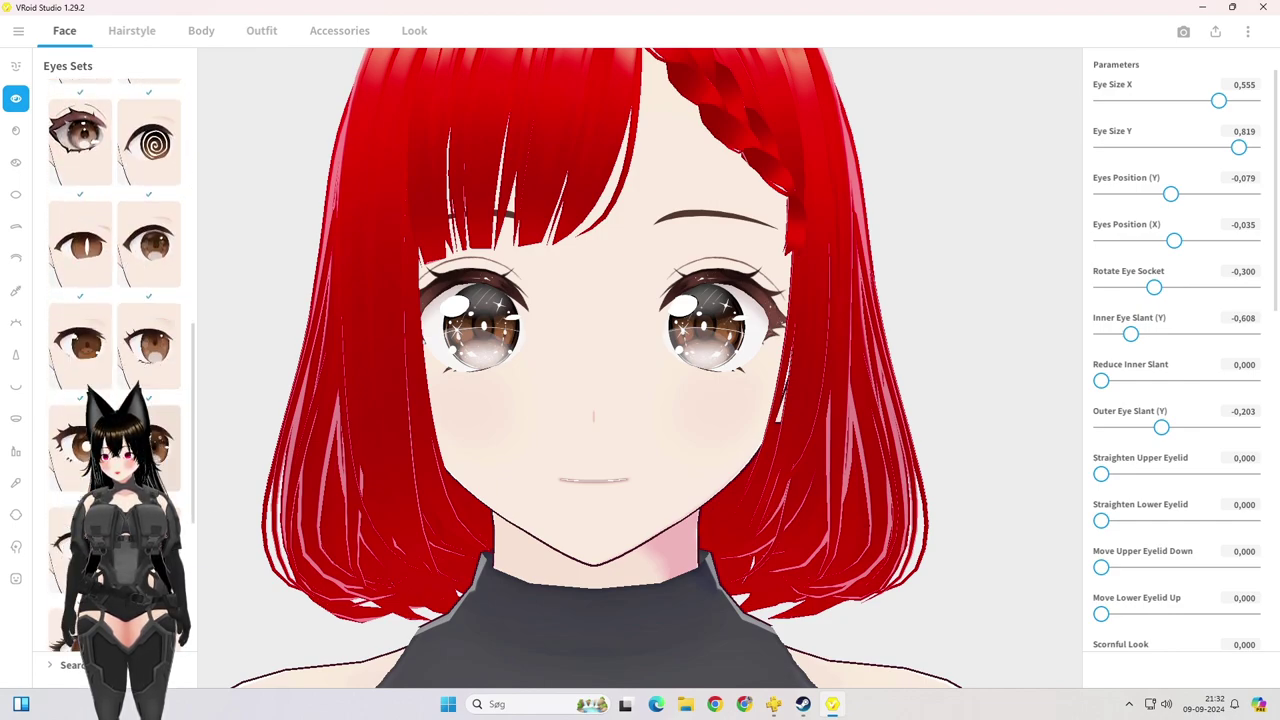
scroll(114, 350, "down", 5)
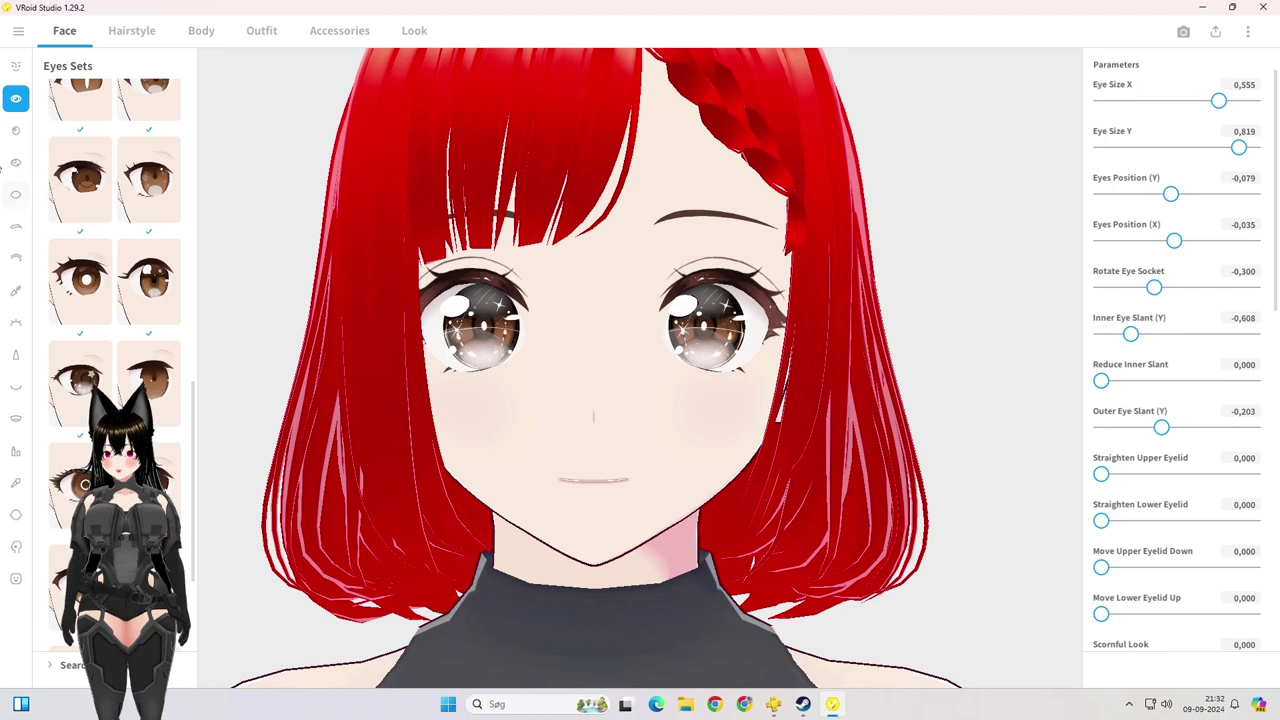
Step: Try blue, #2C00FF, as the iris color of both eyes
left_click(16, 130)
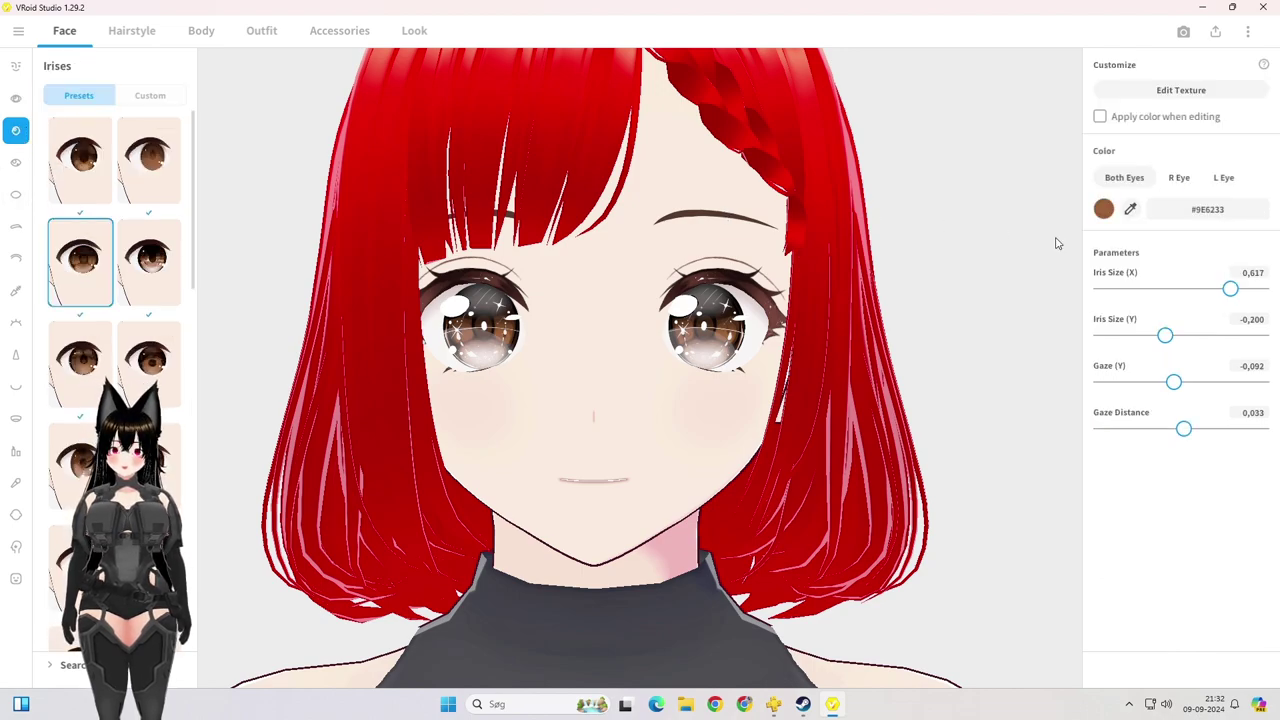
left_click(1104, 209)
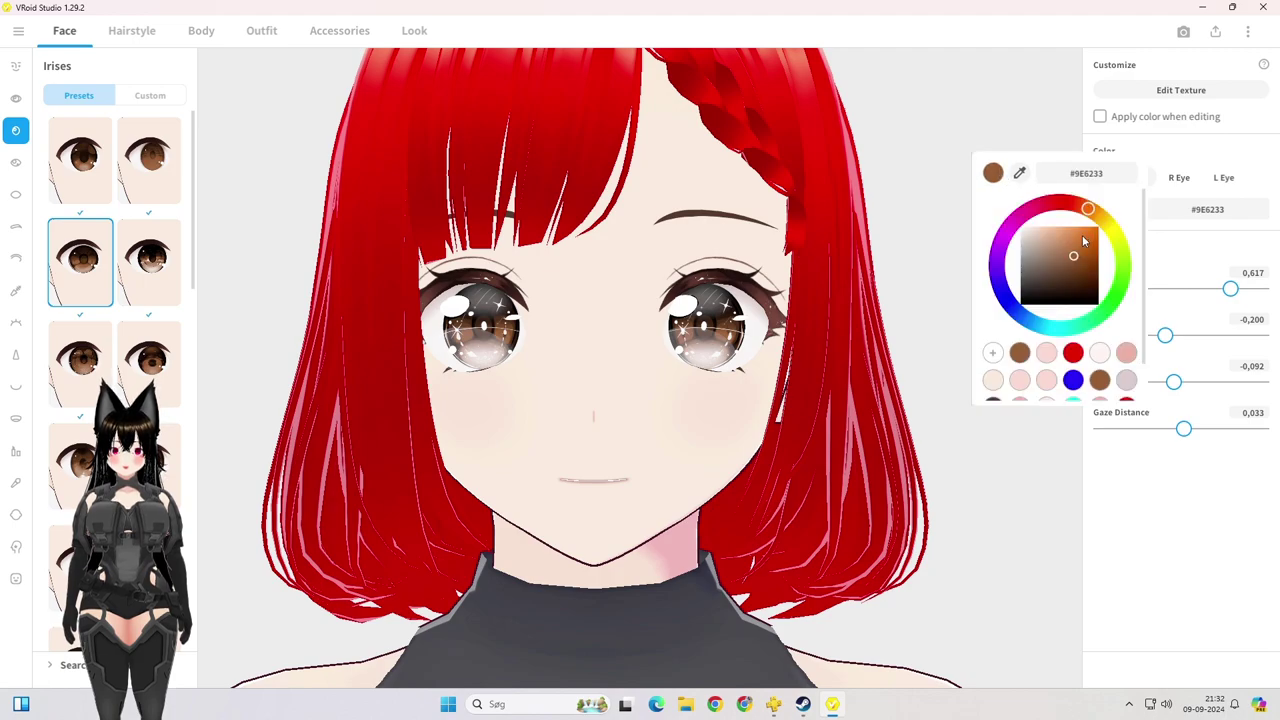
scroll(1077, 372, "down", 1)
left_click(1073, 347)
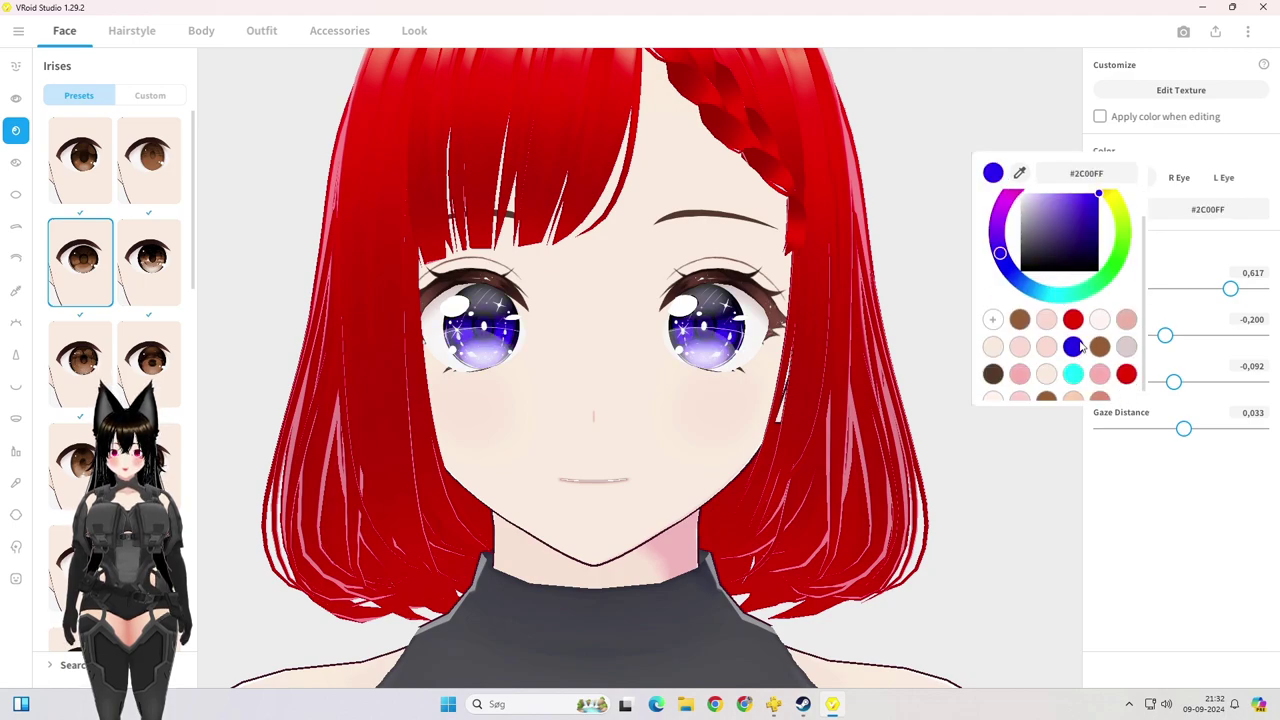
Step: Set the iris color of both eyes to the saved red, #FF1700
scroll(1113, 370, "down", 1)
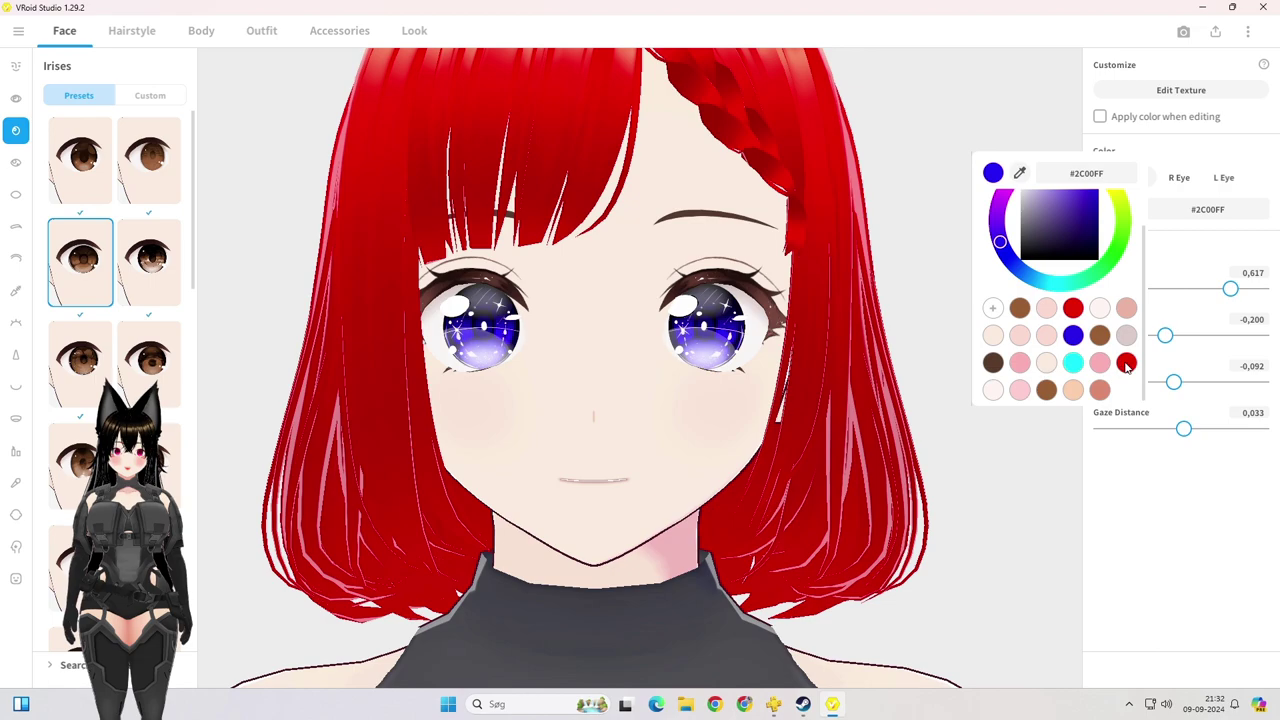
left_click(1126, 363)
left_click(677, 390)
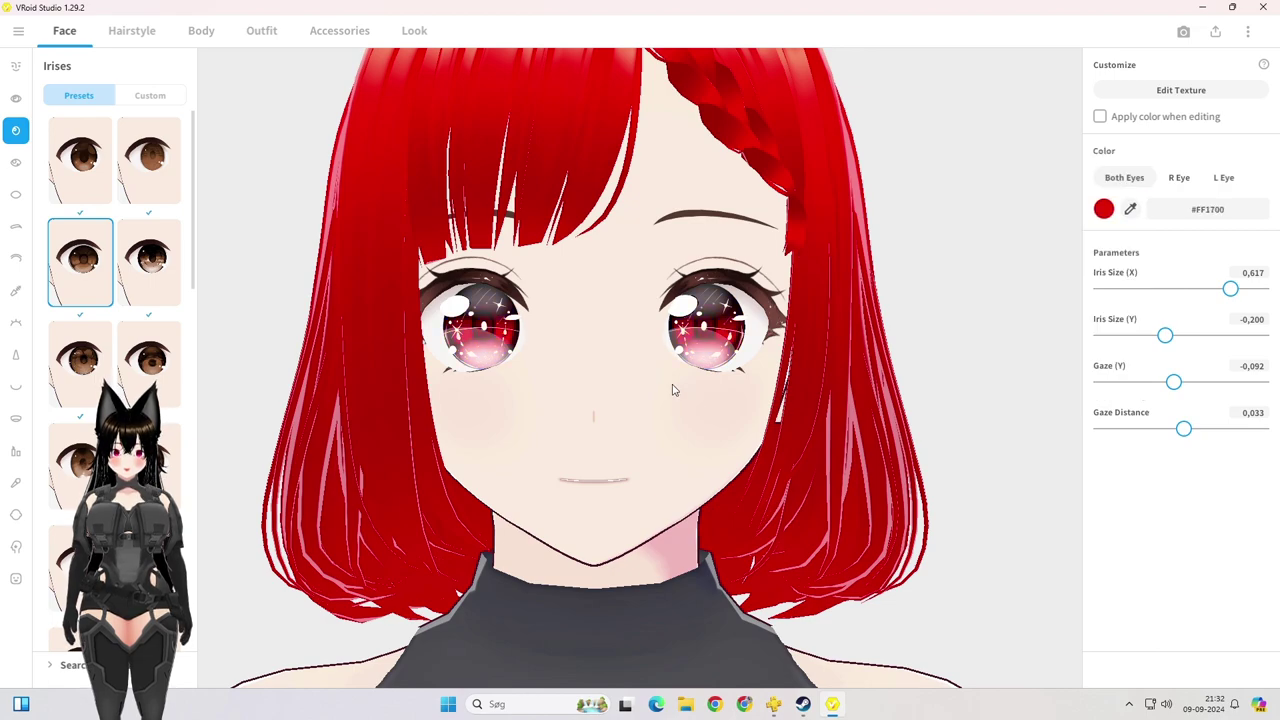
scroll(675, 370, "down", 5)
scroll(671, 394, "up", 3)
scroll(671, 394, "up", 2)
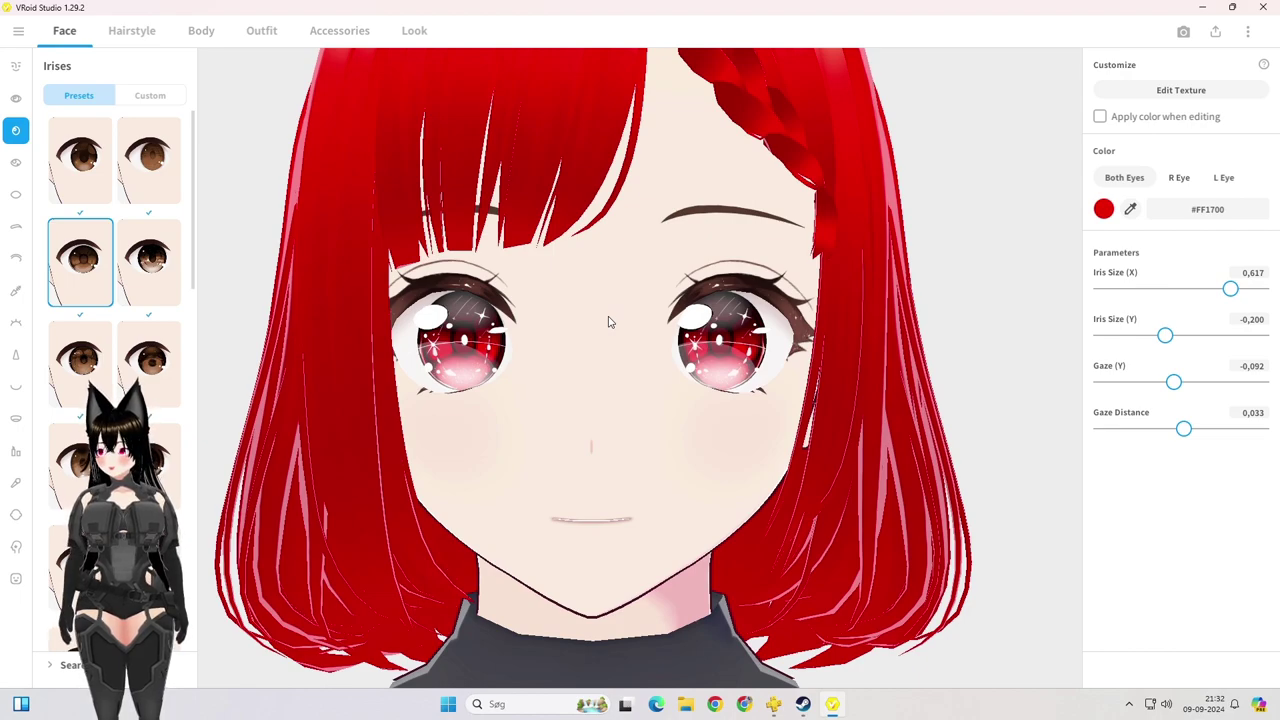
Step: Try magenta, #FF00FF, as the color of the eye highlights
left_click(15, 165)
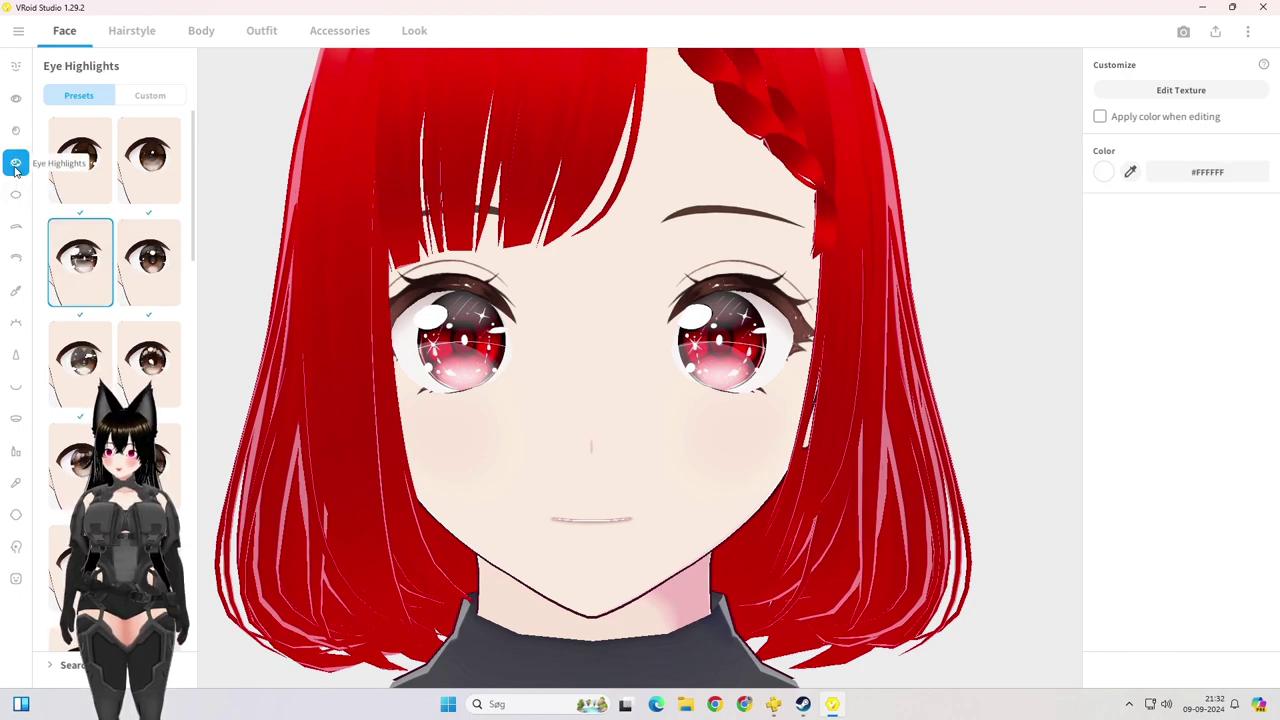
left_click(1100, 172)
left_click(1098, 207)
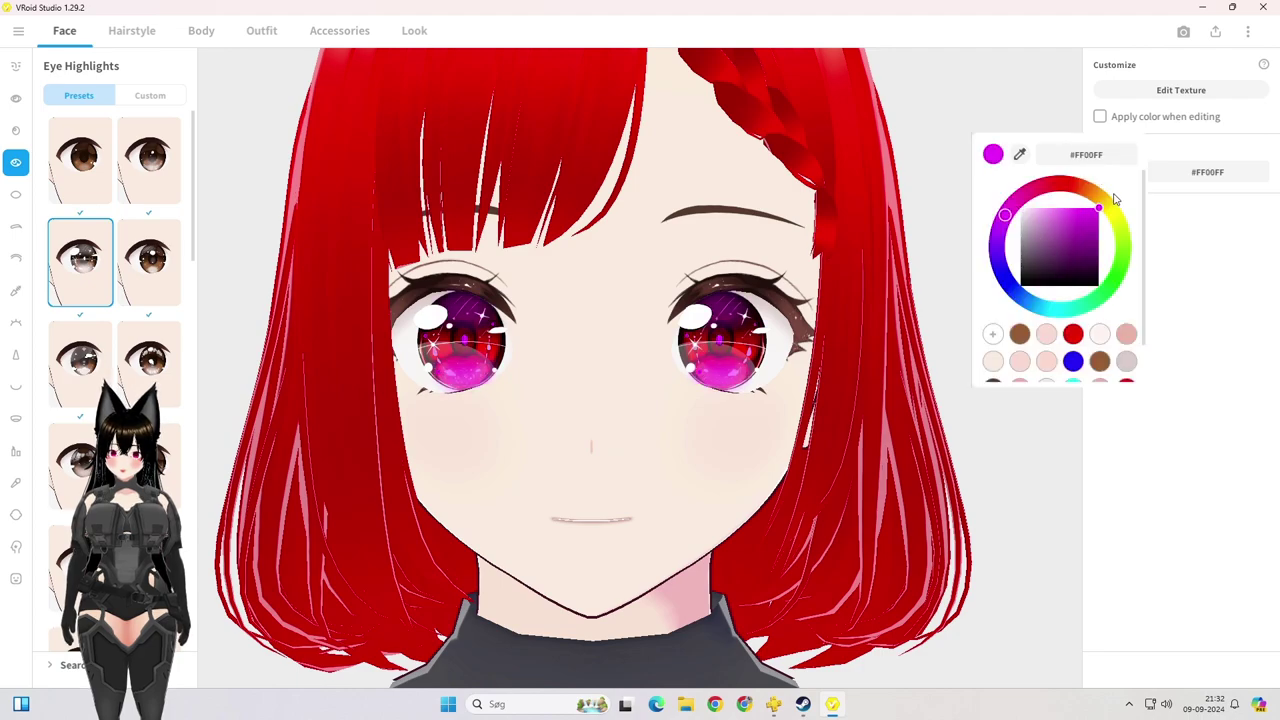
left_click(566, 423)
scroll(563, 425, "down", 3)
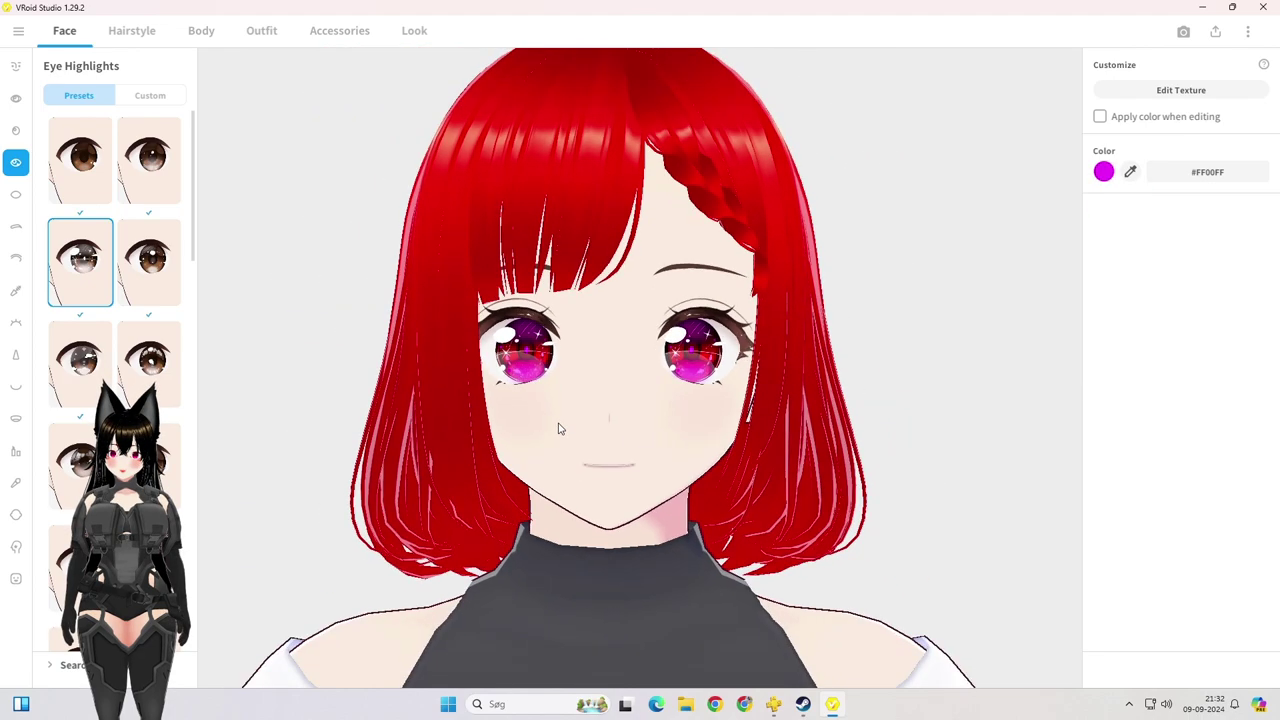
scroll(576, 412, "up", 3)
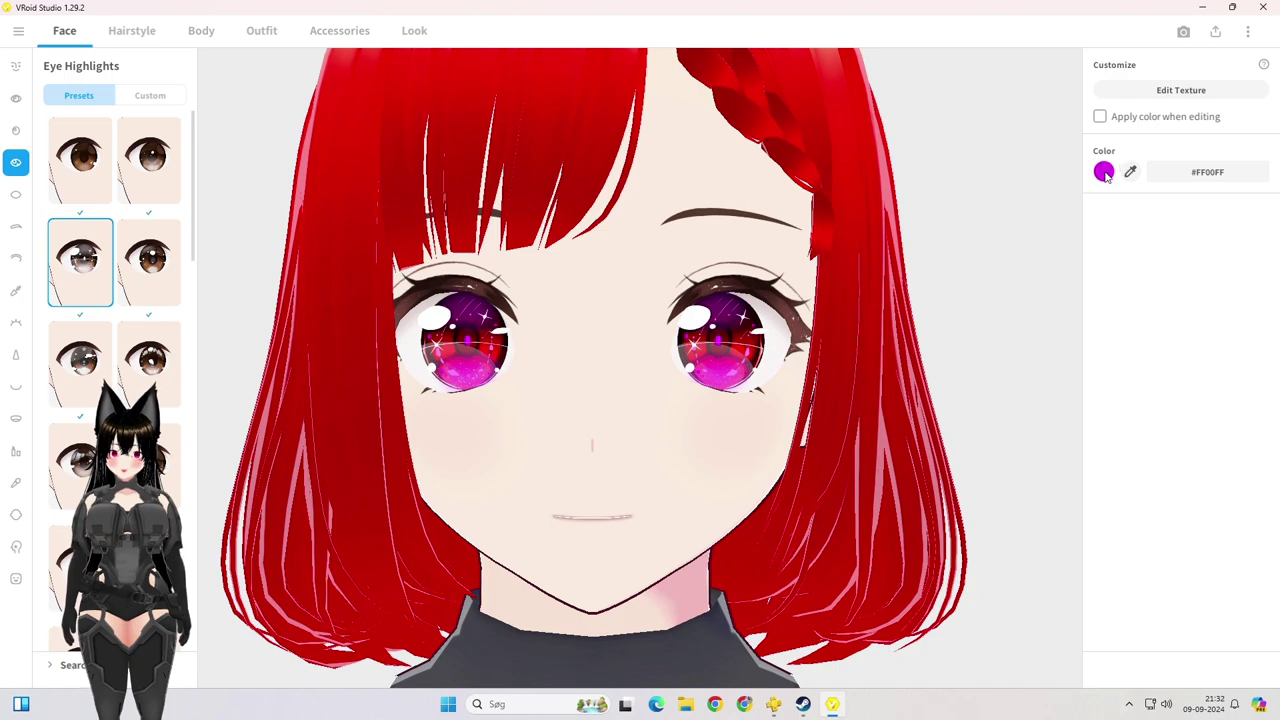
Step: Set the color of the eye highlights to pinkish magenta, #FF00B6
left_click(1104, 172)
left_click(1118, 210)
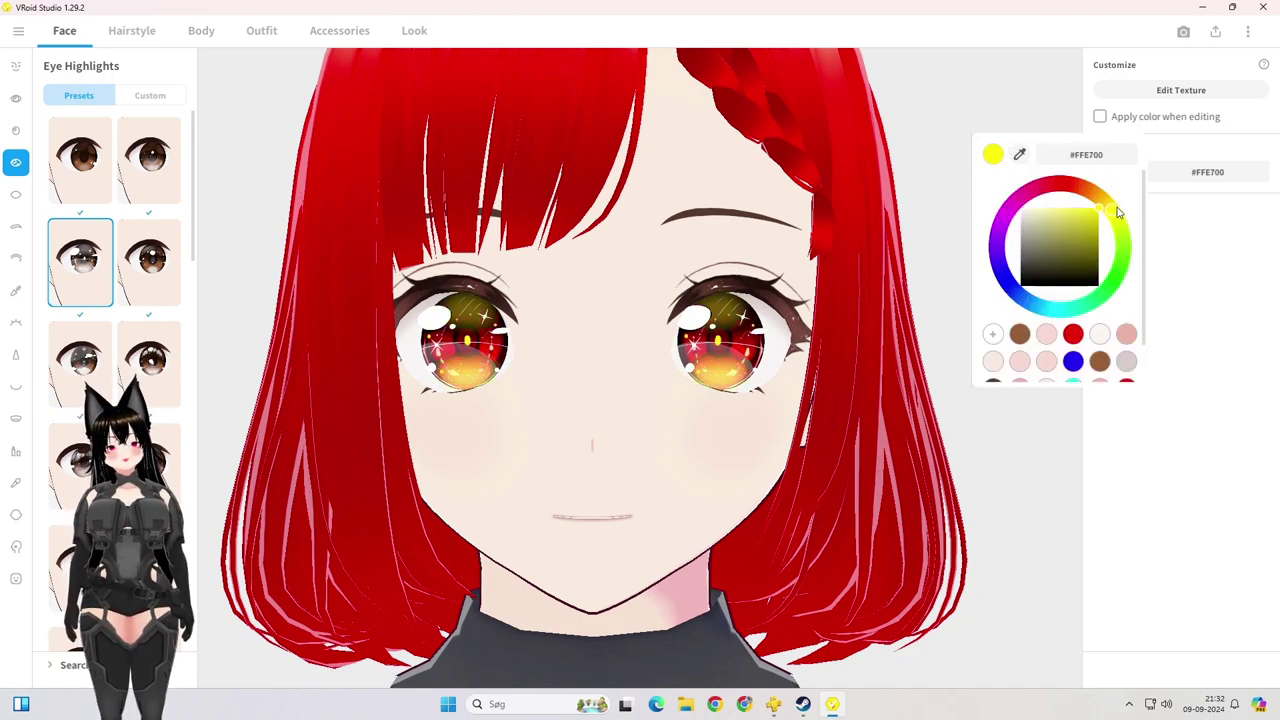
left_click_drag(1118, 210, 983, 160)
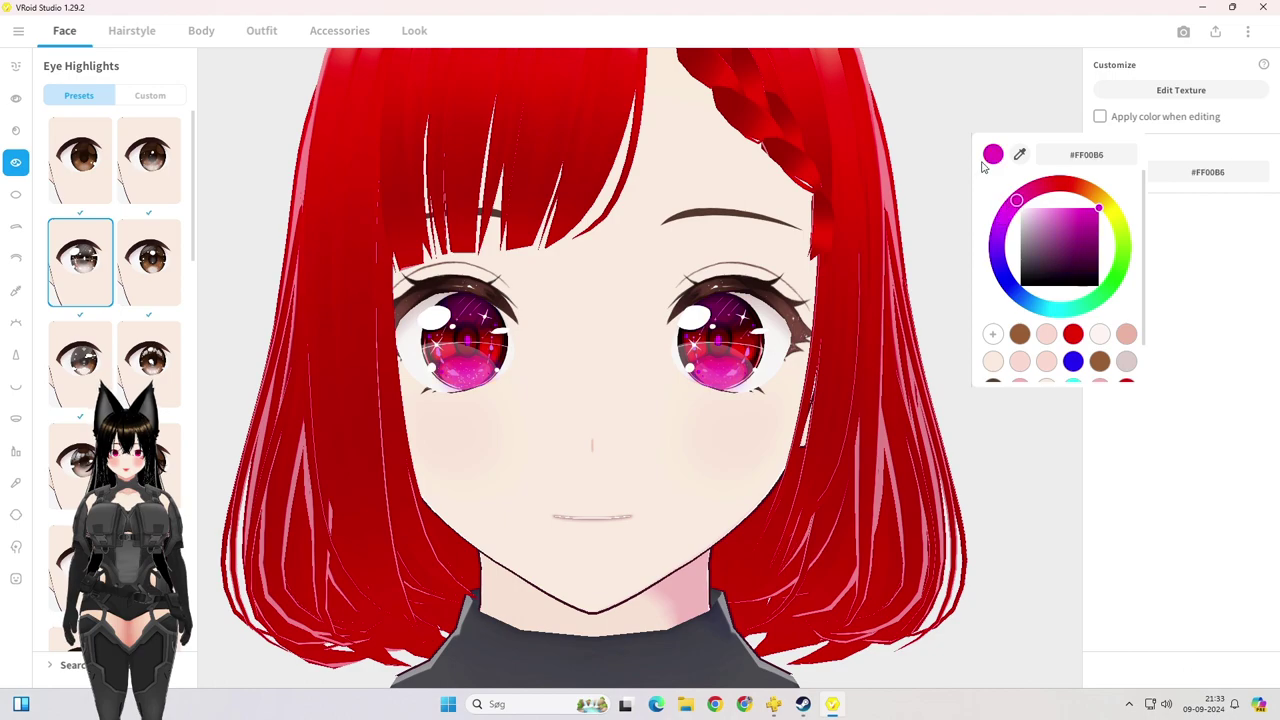
left_click(626, 378)
scroll(617, 379, "down", 2)
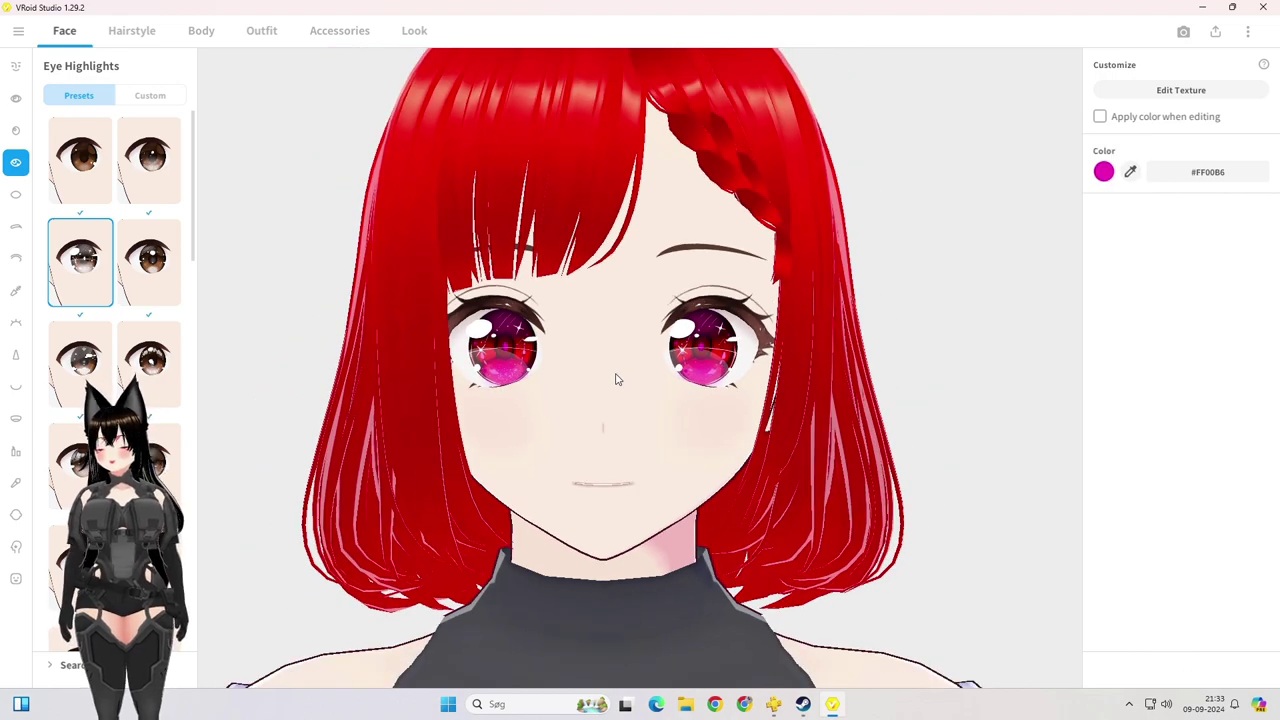
Step: Try the saved colors #FF1700, #FFDDD0, #FFF7F1 and #583D2C on the scleras
left_click(16, 193)
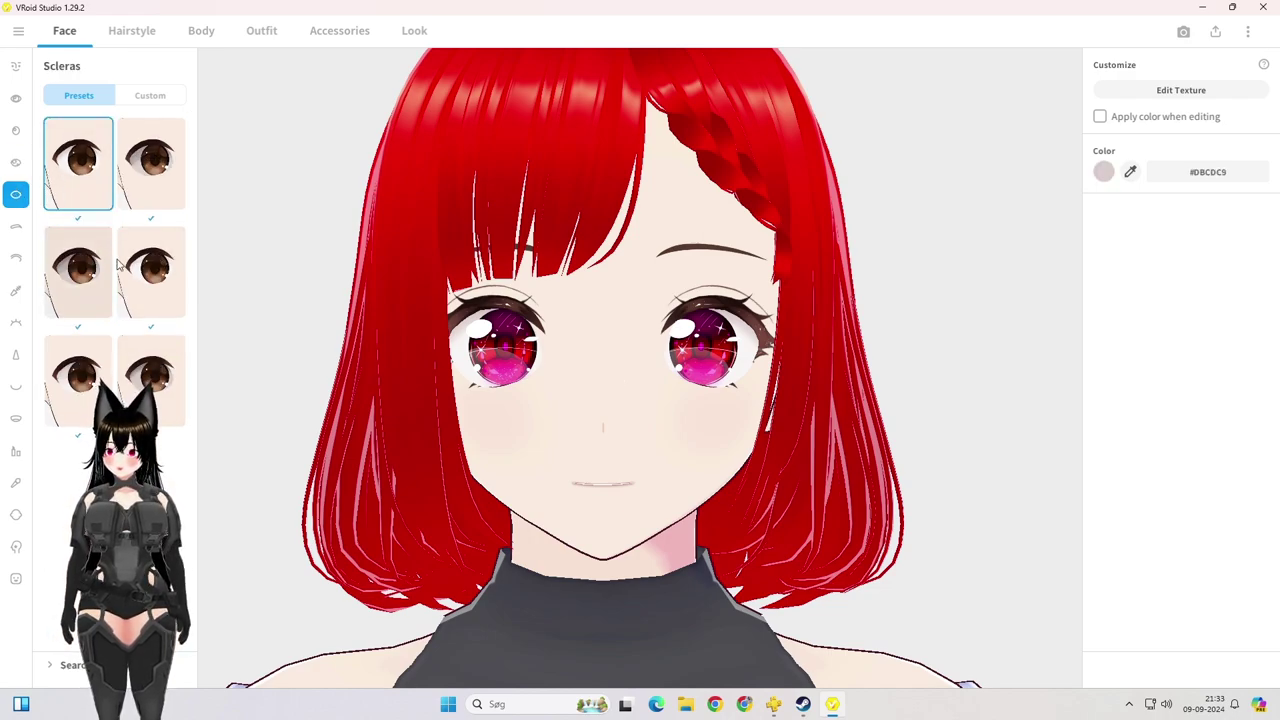
left_click(1110, 173)
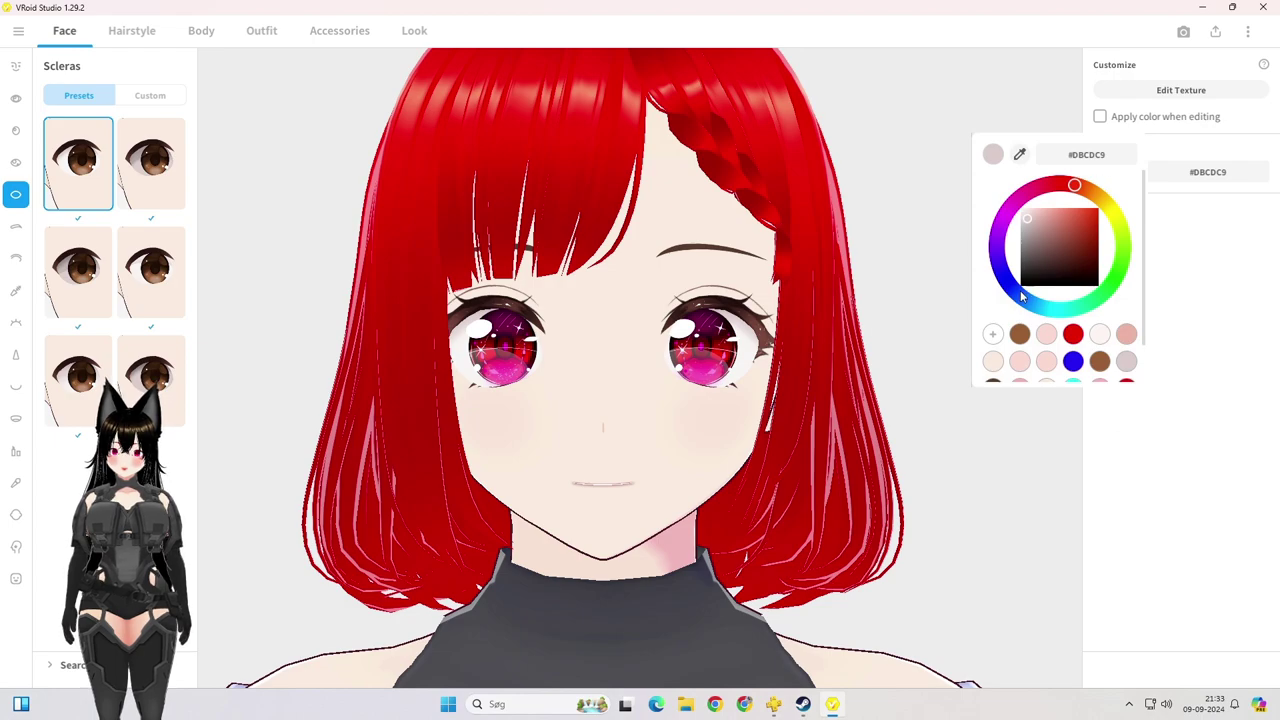
scroll(1115, 340, "down", 1)
left_click(1126, 345)
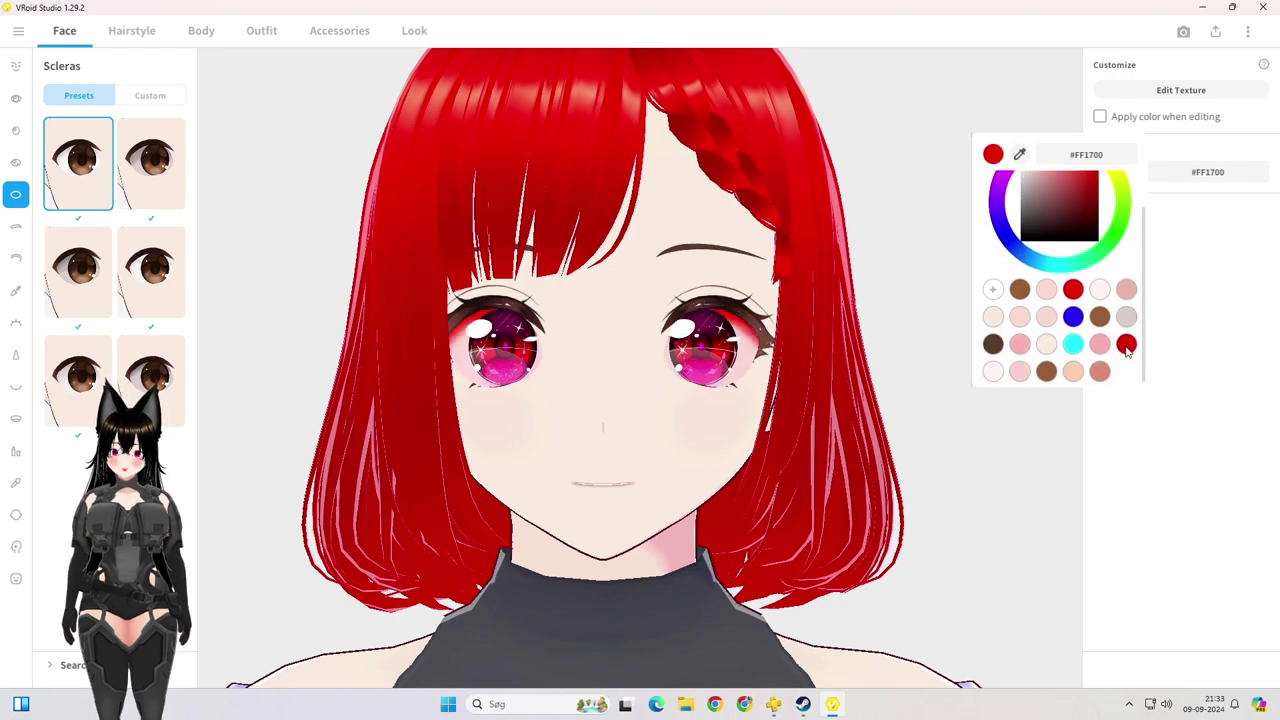
scroll(1126, 345, "up", 1)
left_click(1046, 322)
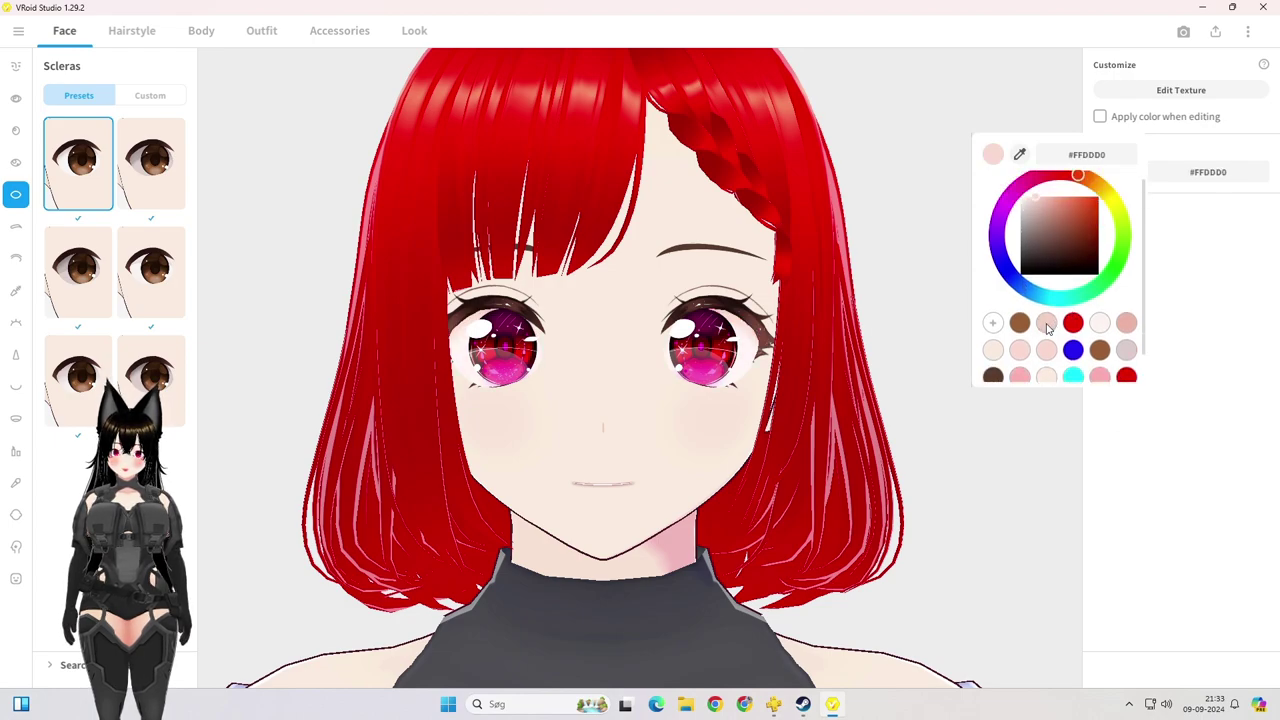
left_click(1100, 323)
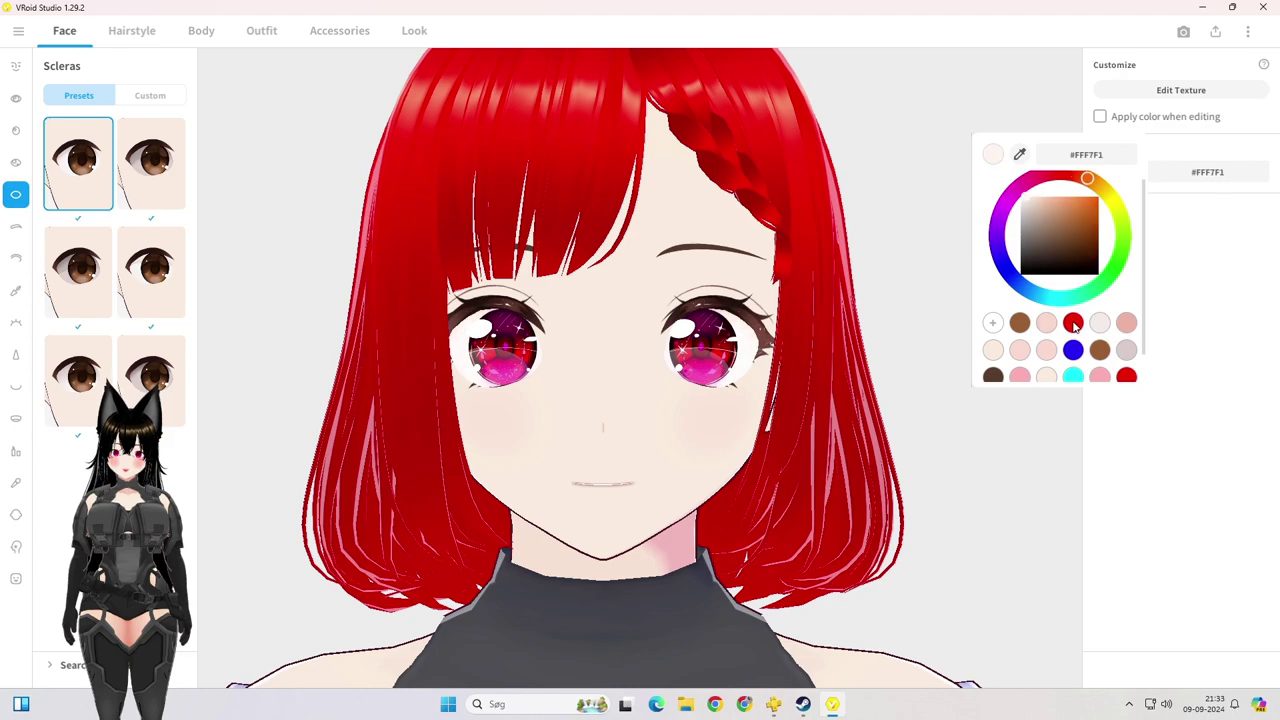
left_click(997, 375)
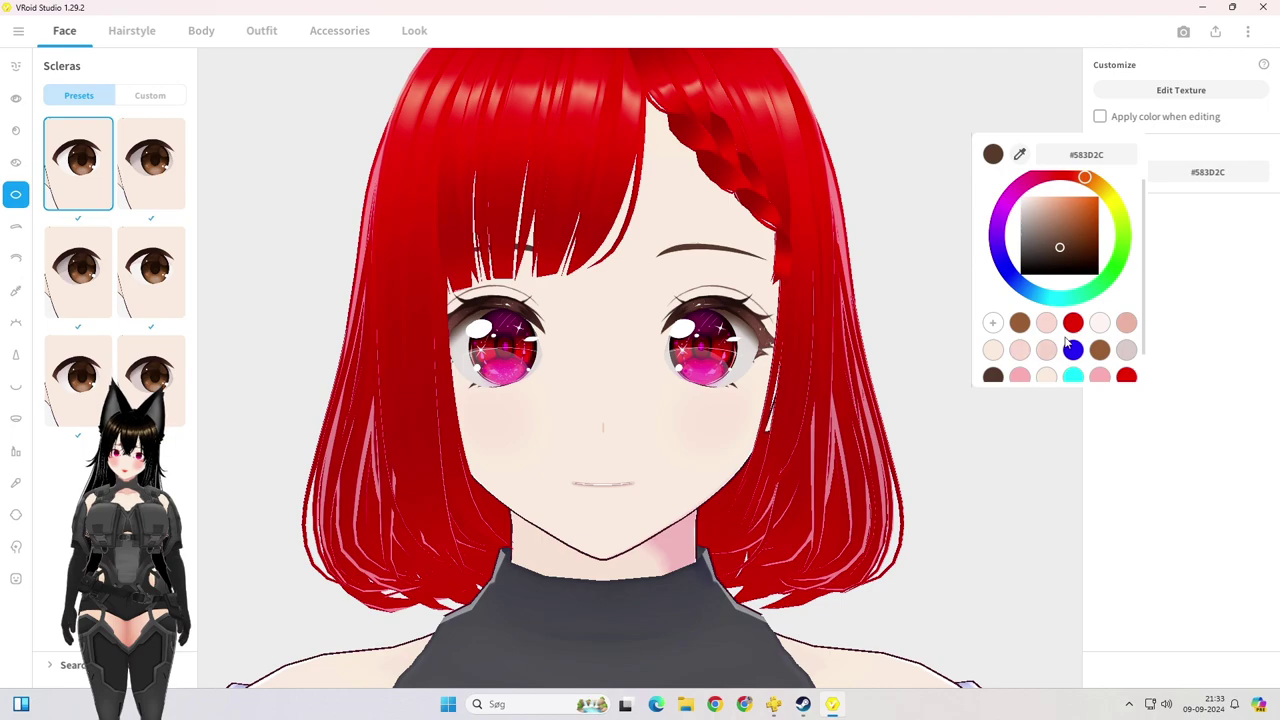
Step: Set the sclera color to the saved salmon pink, #EFBAA3
left_click(1125, 322)
left_click(739, 361)
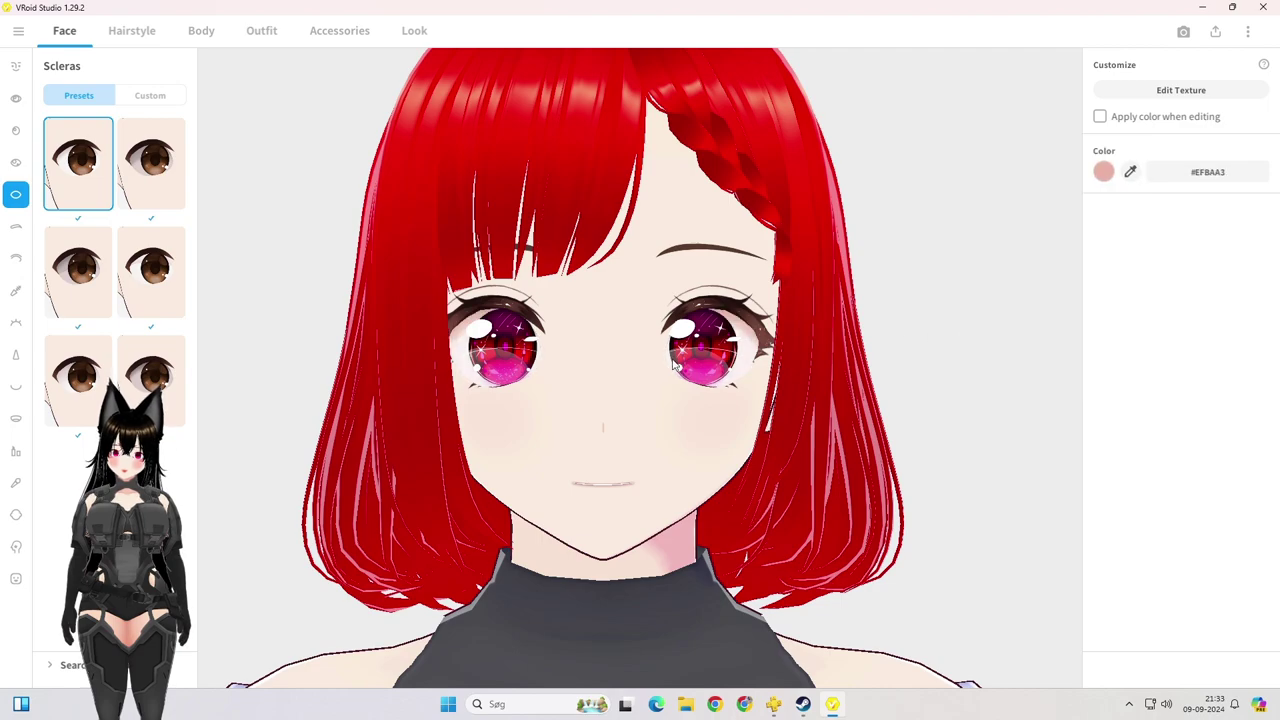
scroll(640, 361, "up", 3)
scroll(640, 361, "down", 3)
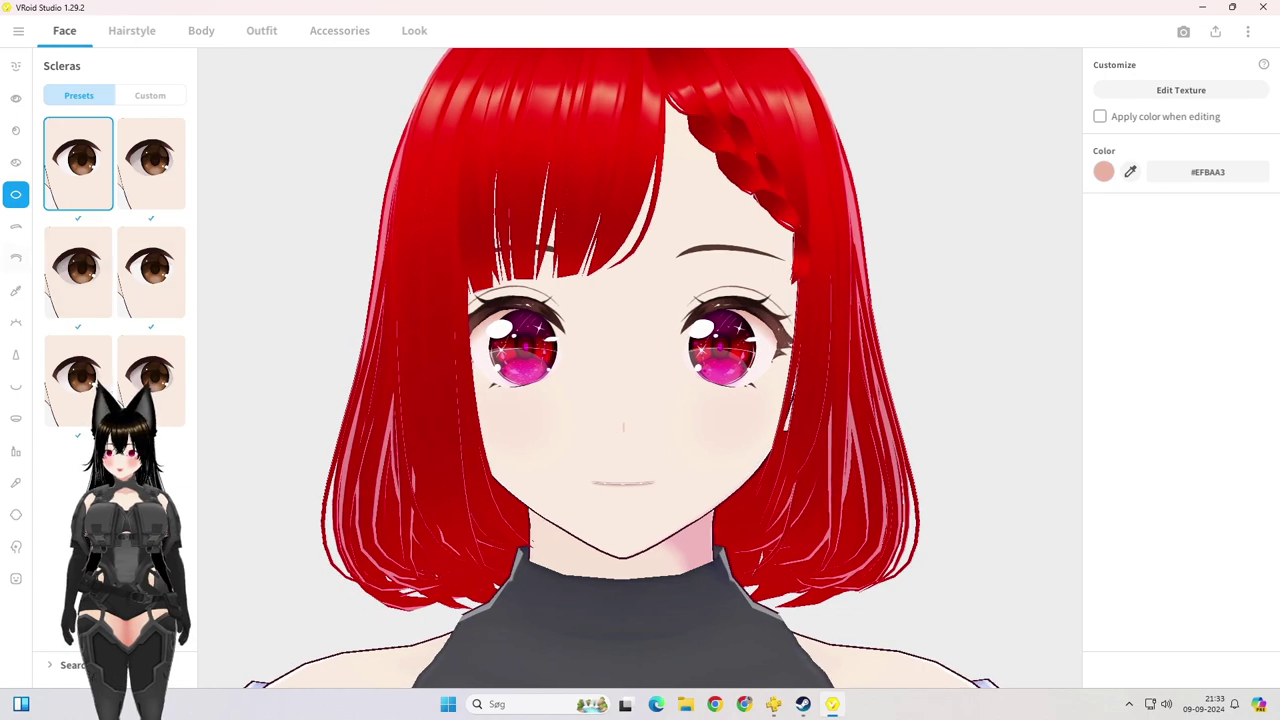
Step: Try a pinkish red, #FF002A, as the eyebrow color
left_click(15, 226)
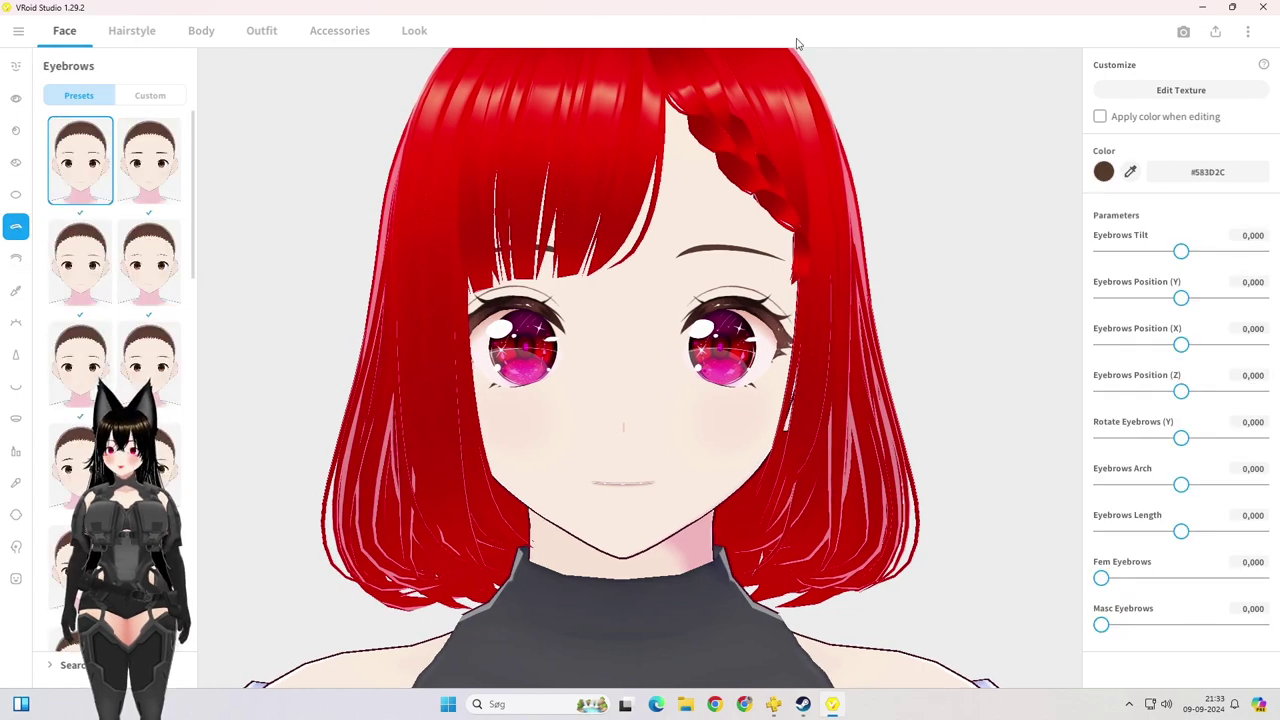
left_click(1106, 171)
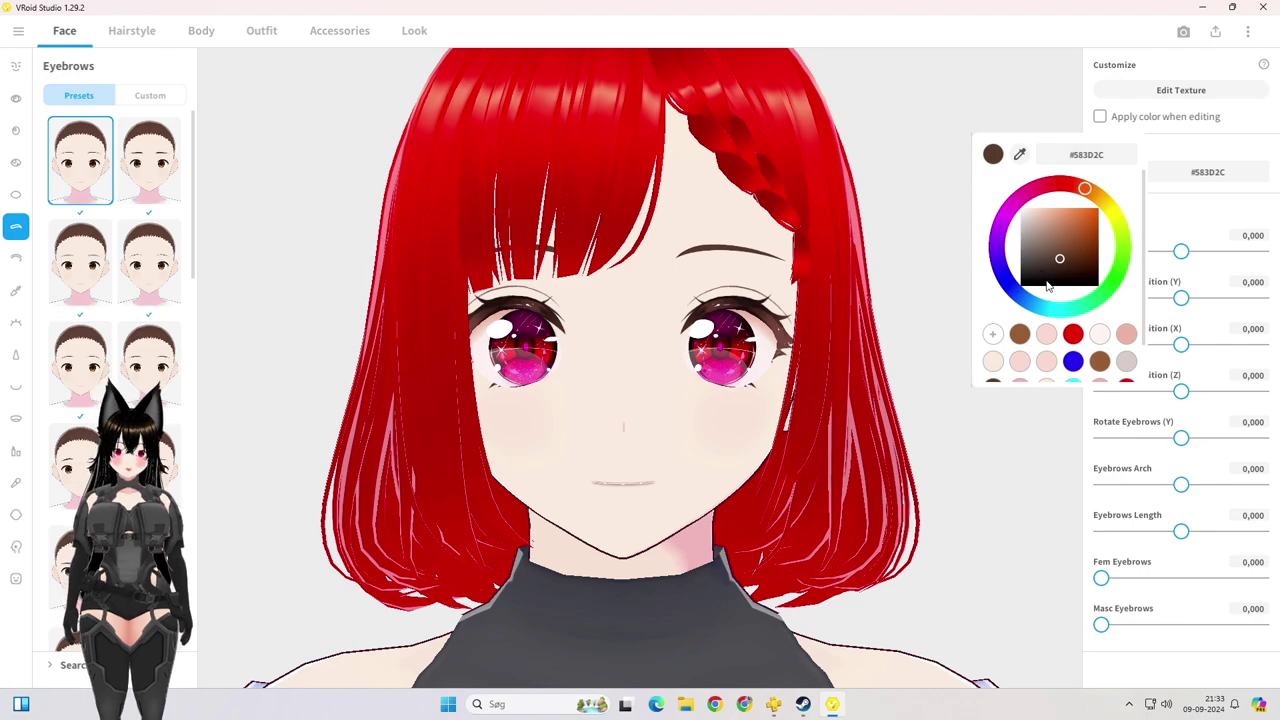
mouse_move(1076, 260)
left_mouse_down()
mouse_move(1106, 283)
mouse_move(1080, 190)
mouse_move(1103, 300)
mouse_move(1090, 185)
mouse_move(1133, 168)
left_mouse_up()
left_click_drag(1047, 190, 1049, 185)
mouse_move(1073, 260)
left_mouse_down()
mouse_move(1108, 300)
mouse_move(1129, 181)
left_mouse_up()
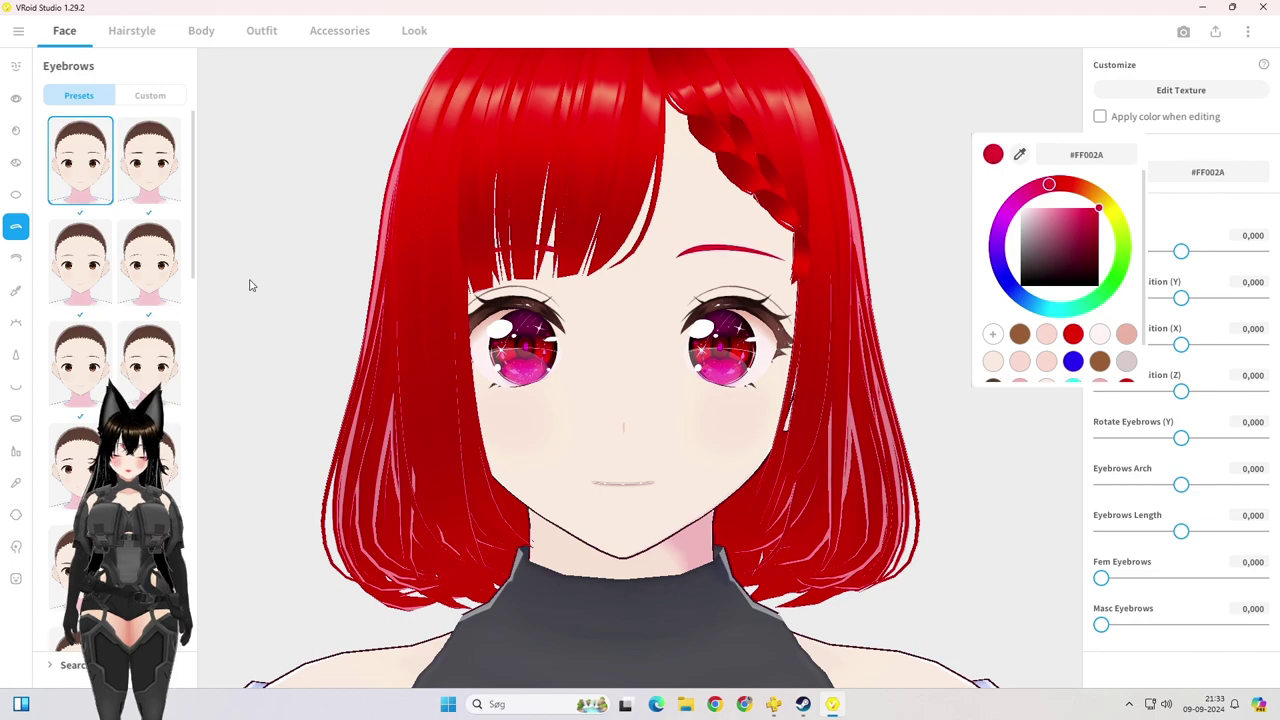
Step: Set the eyebrow color to the saved red, #FF1700
scroll(1120, 345, "down", 2)
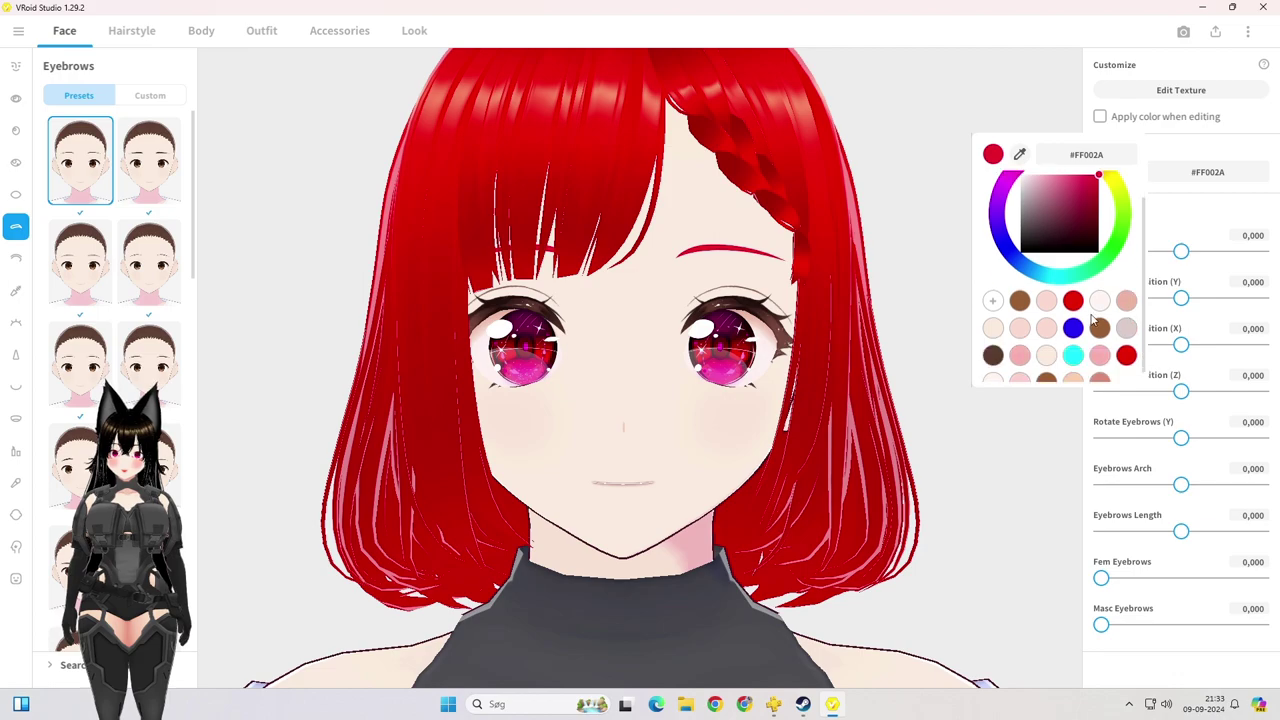
left_click(1126, 343)
scroll(1101, 341, "up", 2)
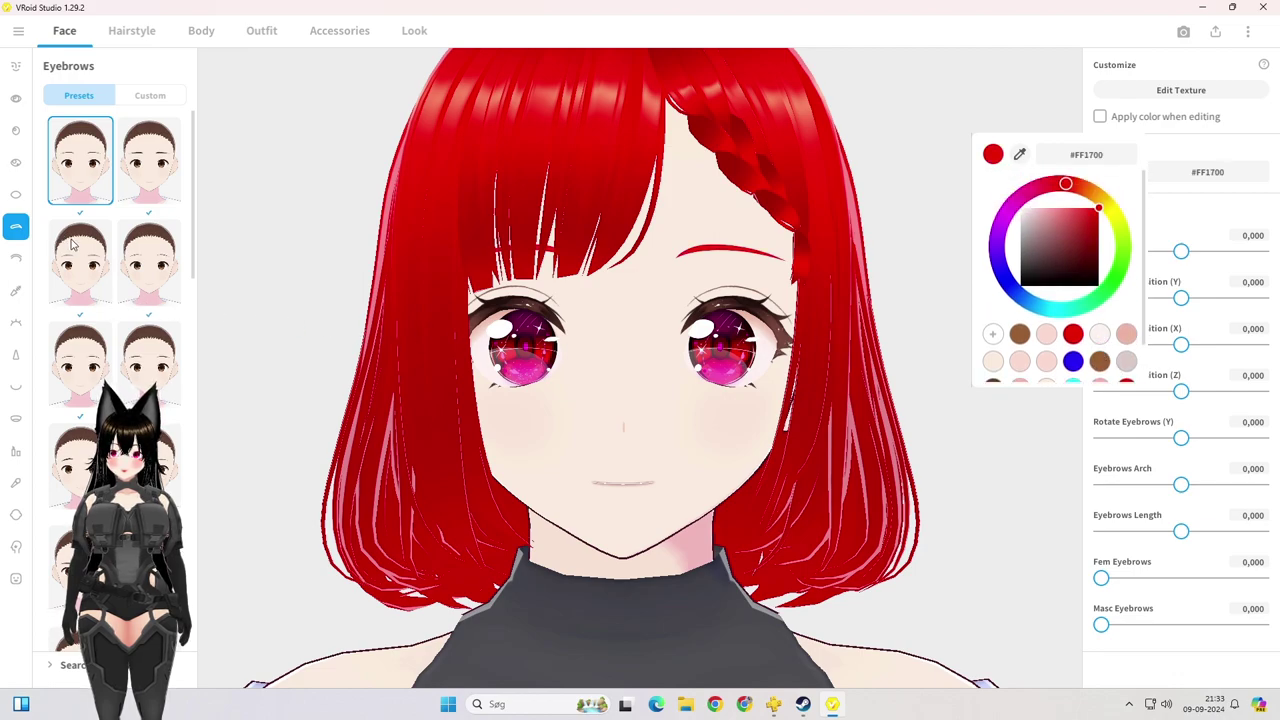
Step: Try the first two eyelid presets, then set the eyelids back to none
left_click(16, 258)
left_click(16, 258)
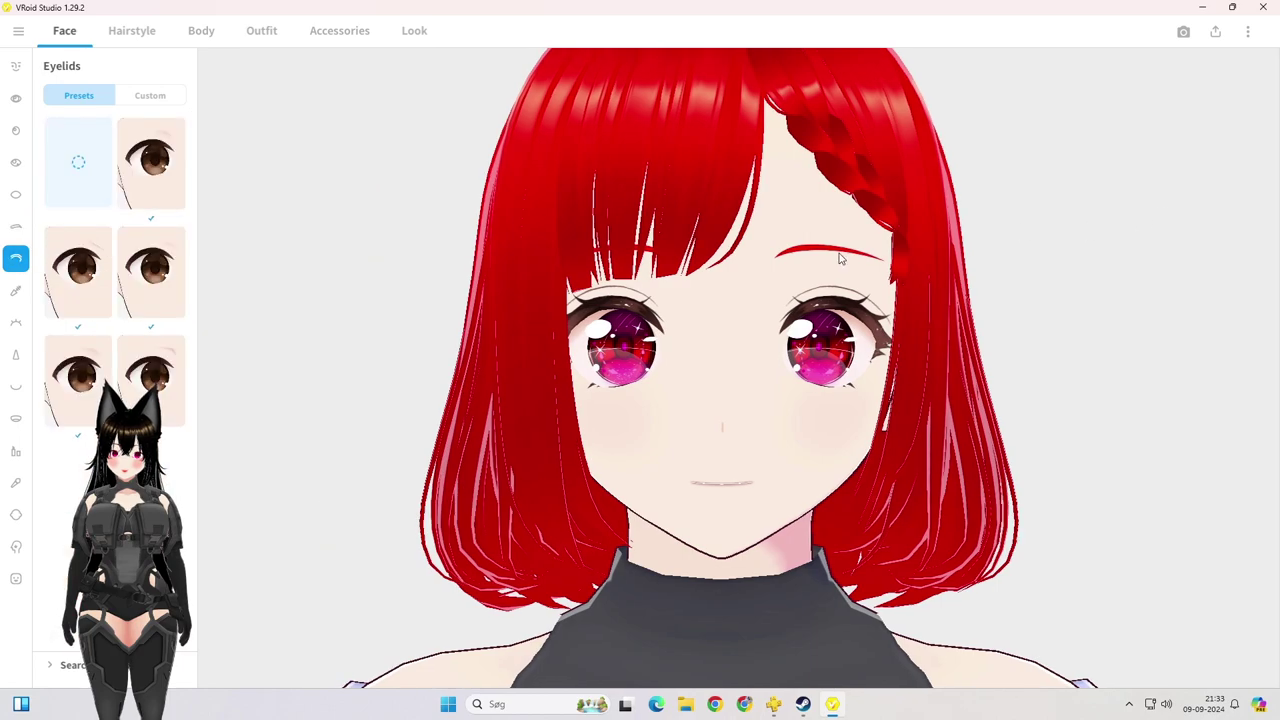
left_click(137, 173)
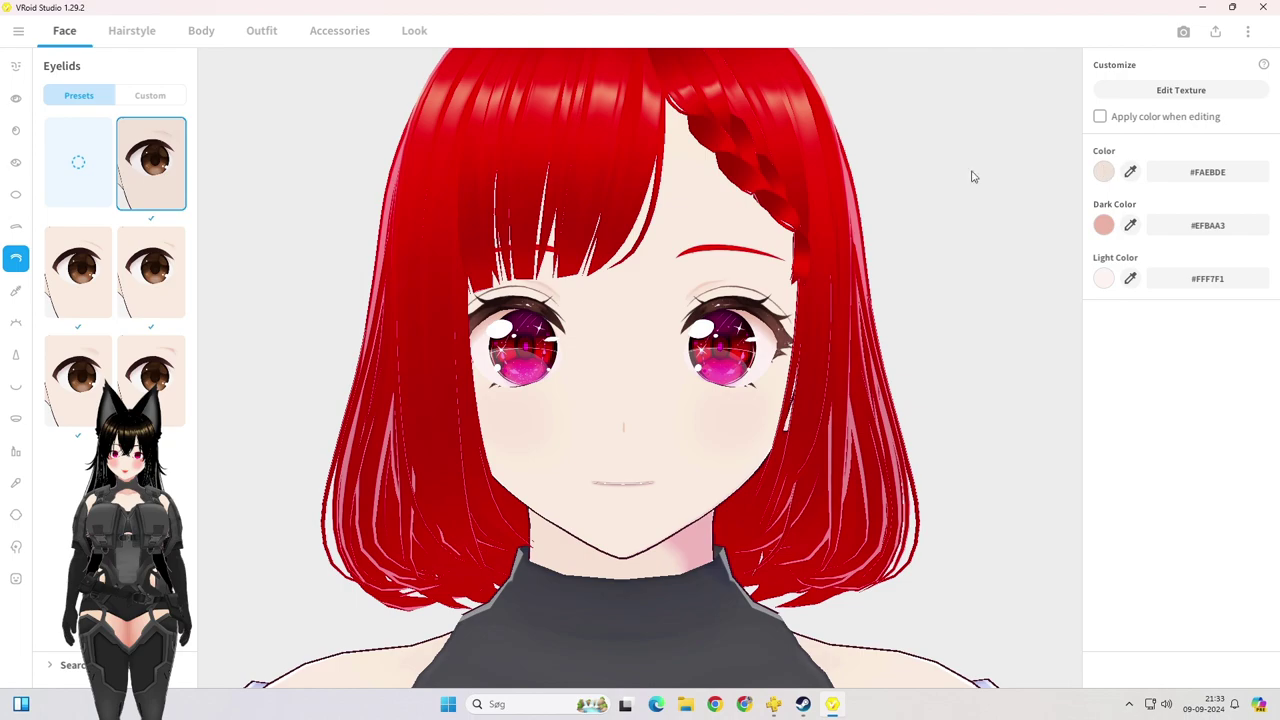
left_click(106, 250)
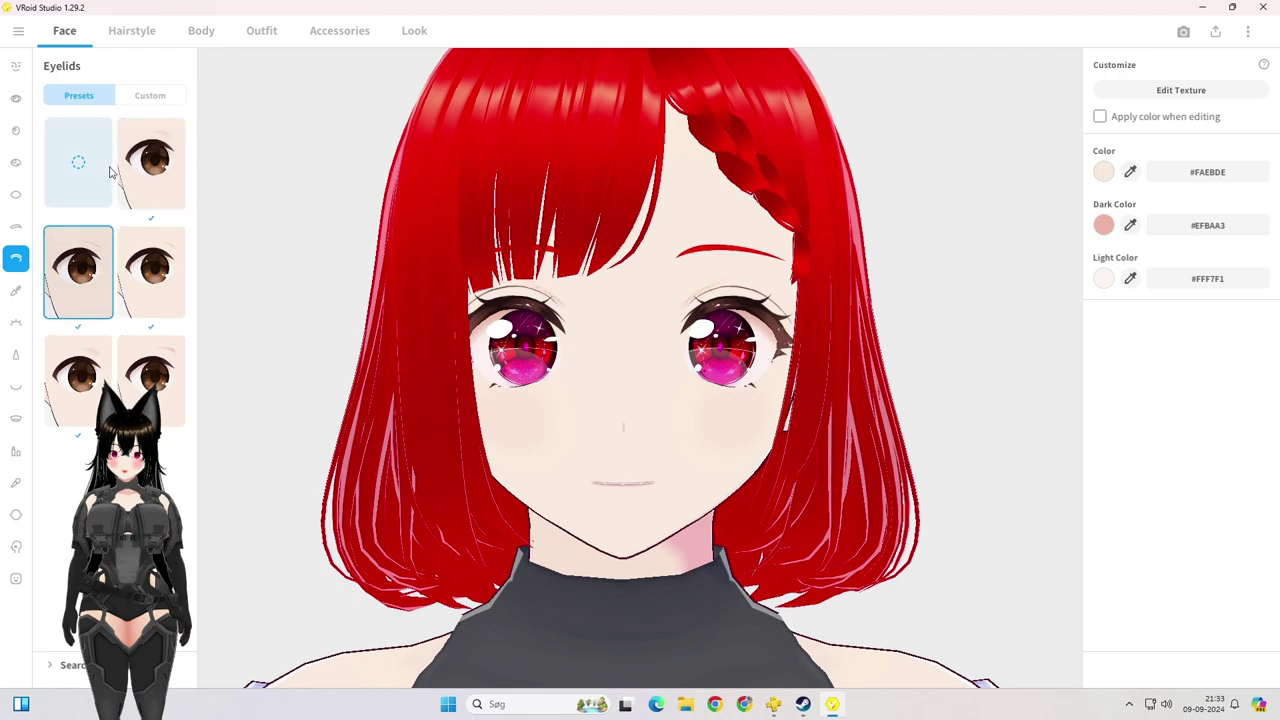
left_click(110, 172)
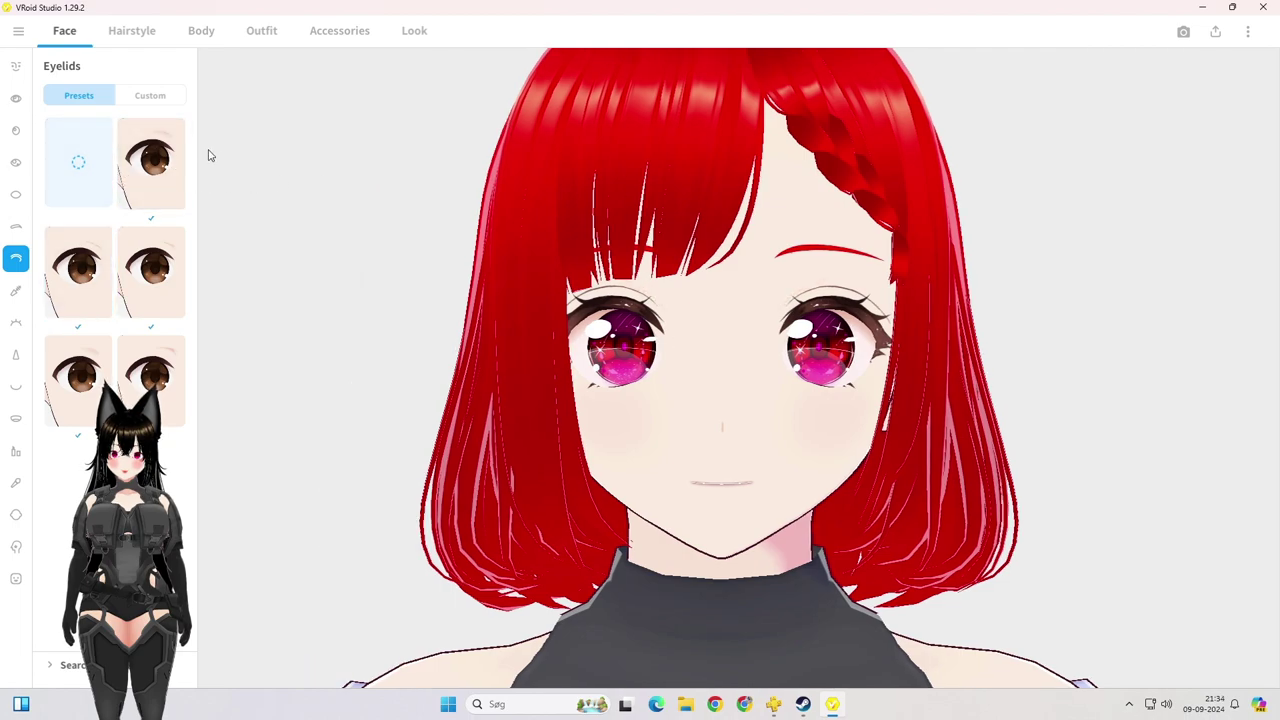
Step: Compare the first four eyelid presets and keep the fourth one, leaving out the empty option
left_click(165, 173)
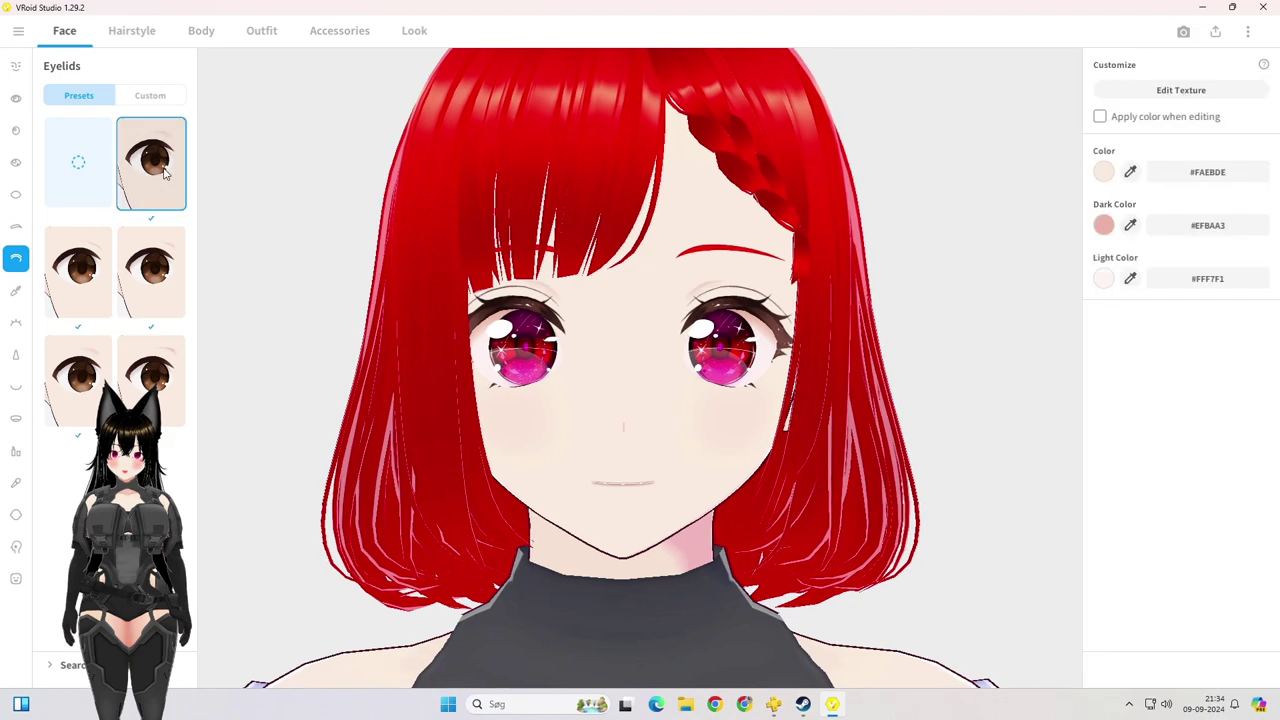
left_click(98, 255)
left_click(150, 262)
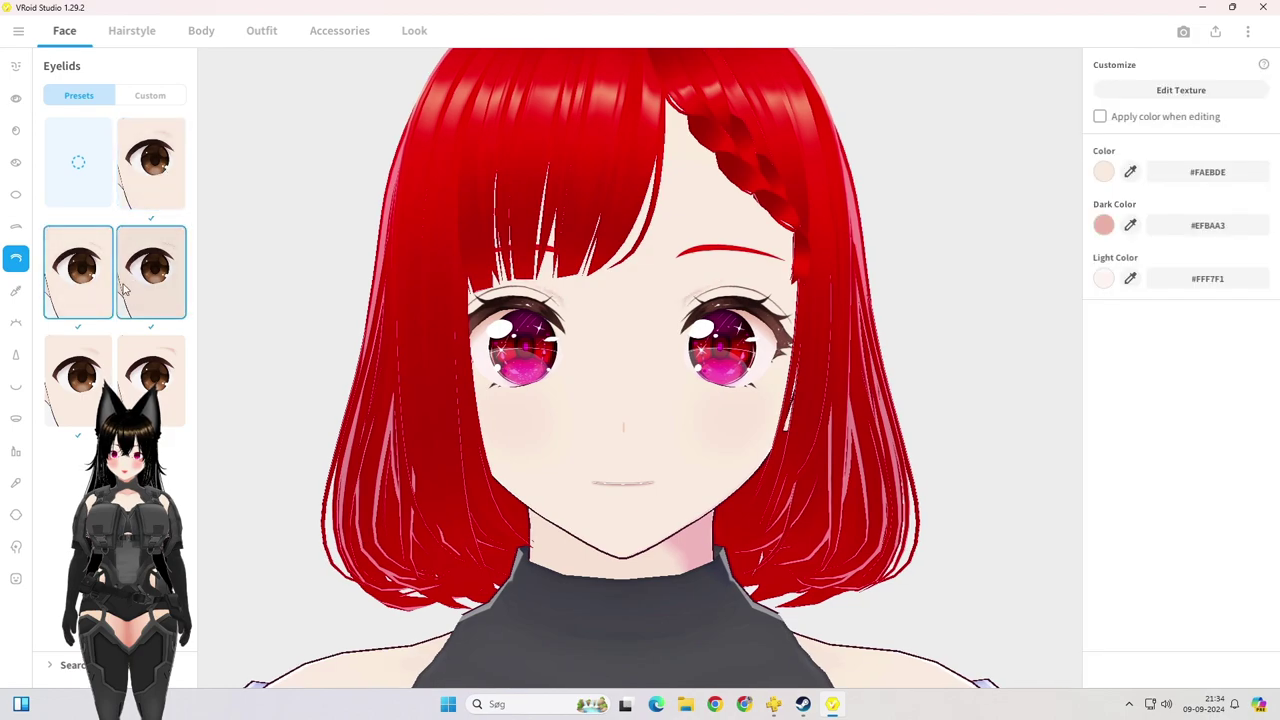
left_click(98, 362)
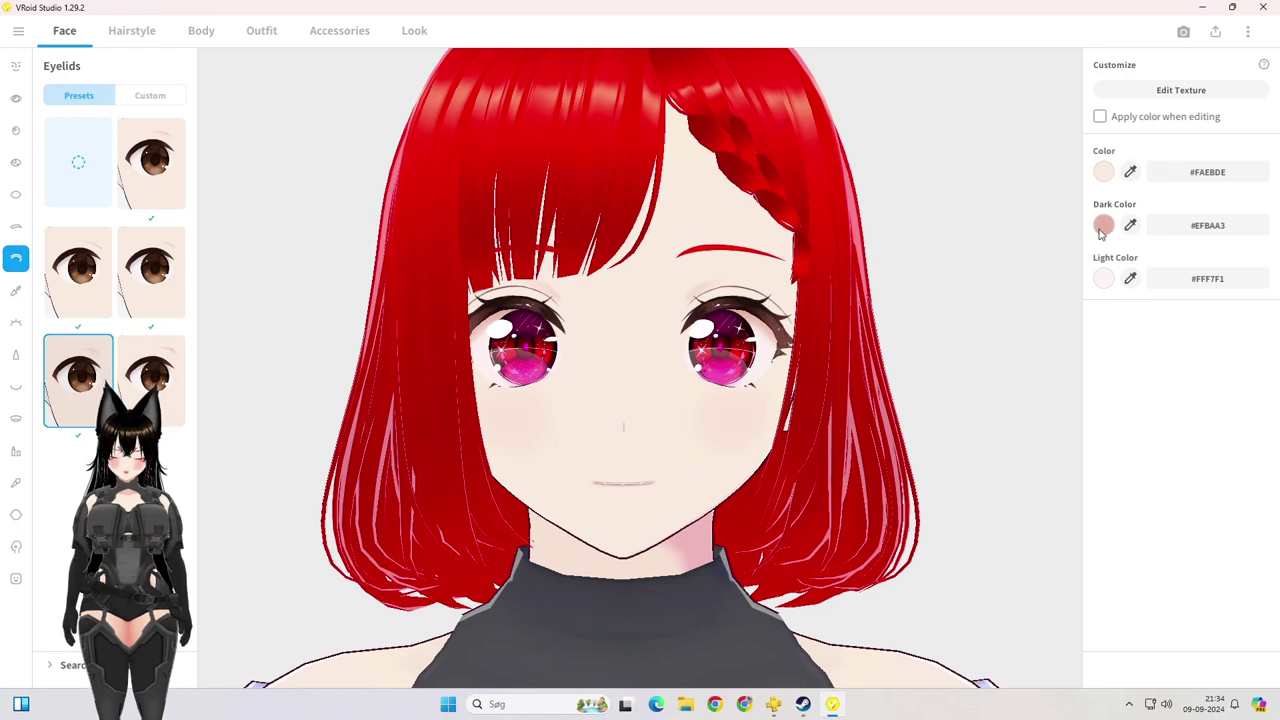
Step: Set the eyeliner color to the saved red, #FF1700
left_click(20, 292)
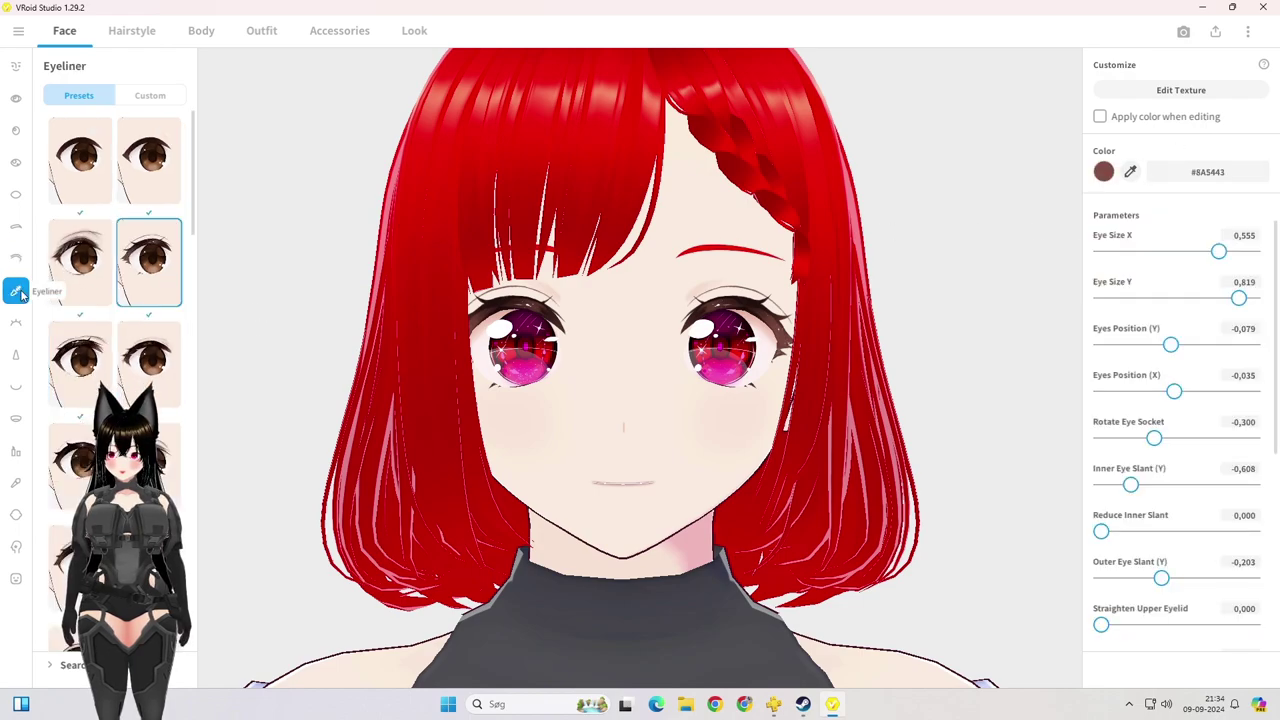
left_click(1105, 174)
scroll(1087, 230, "down", 2)
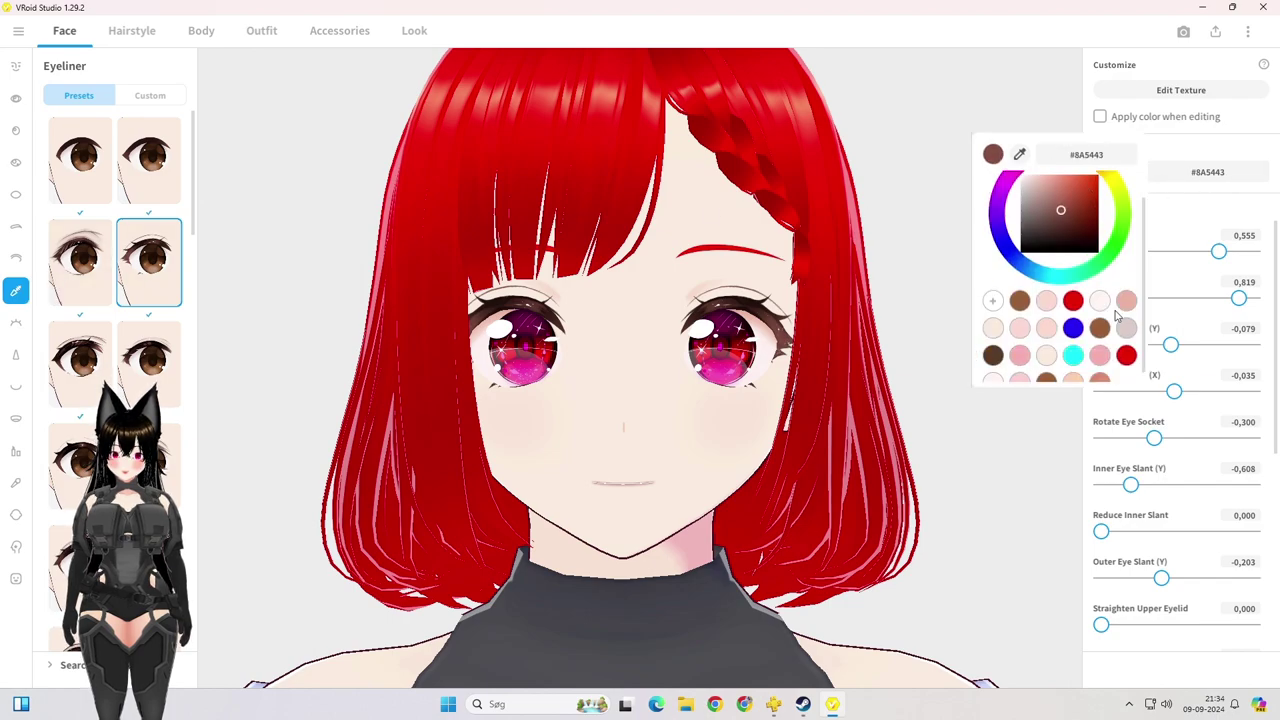
left_click(1126, 344)
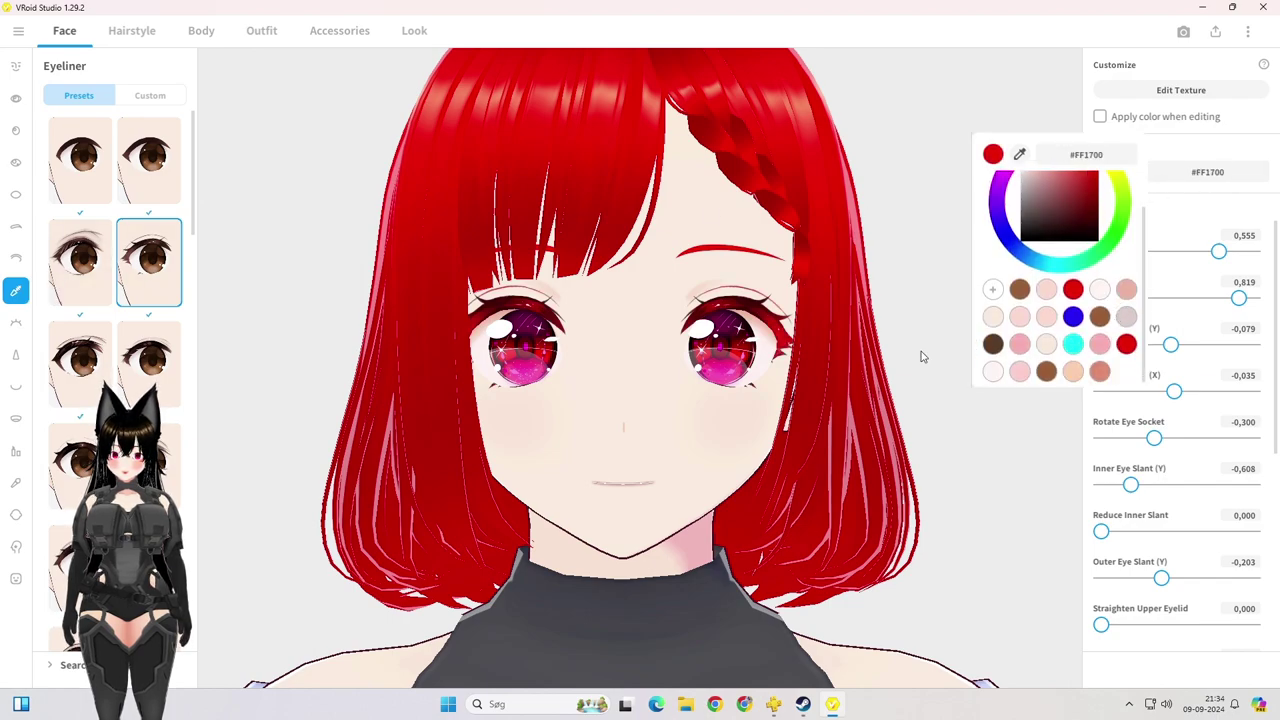
Step: Set the eyelash color to the saved red, #FF1700, and close the color picker
left_click(18, 324)
left_click(18, 324)
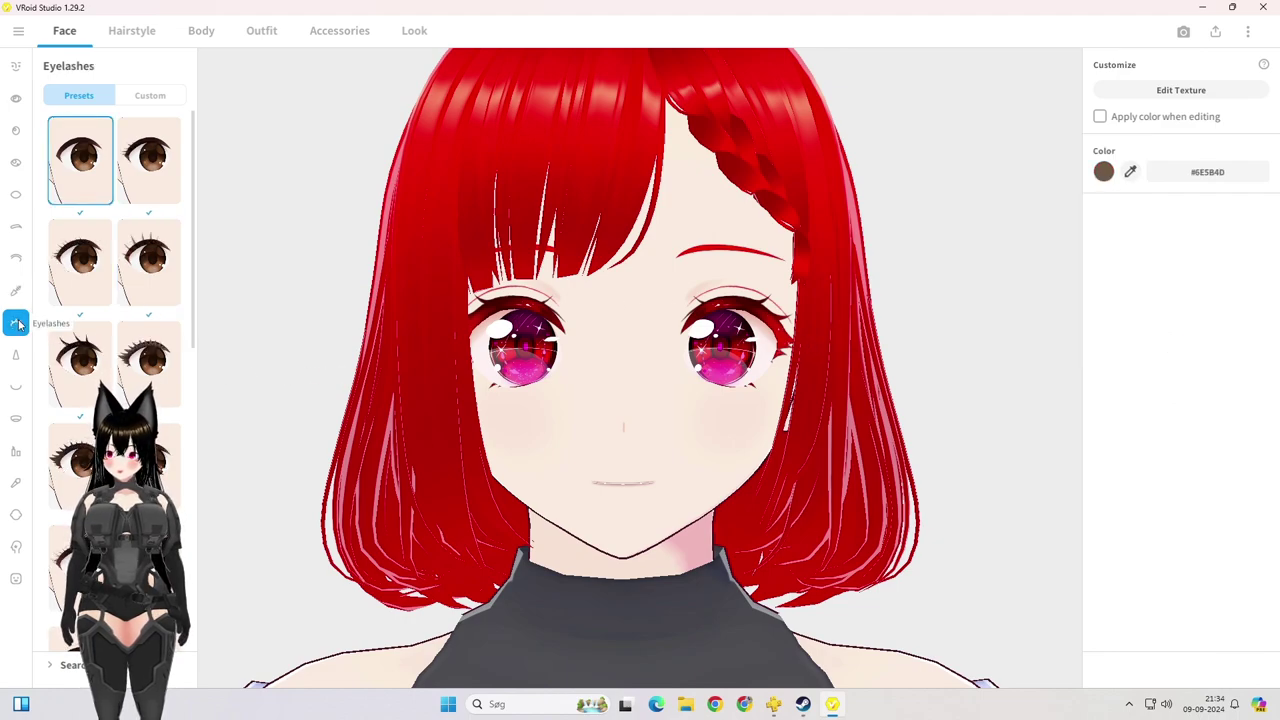
left_click(1104, 172)
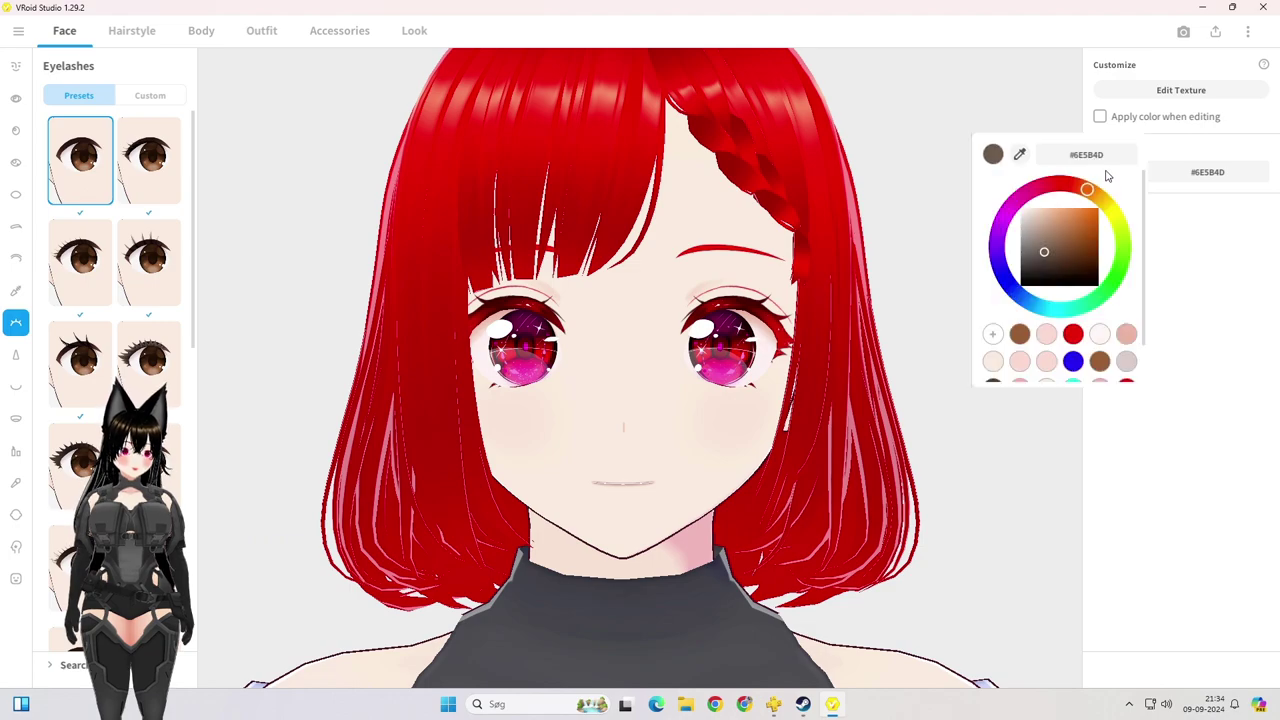
scroll(1088, 300, "down", 2)
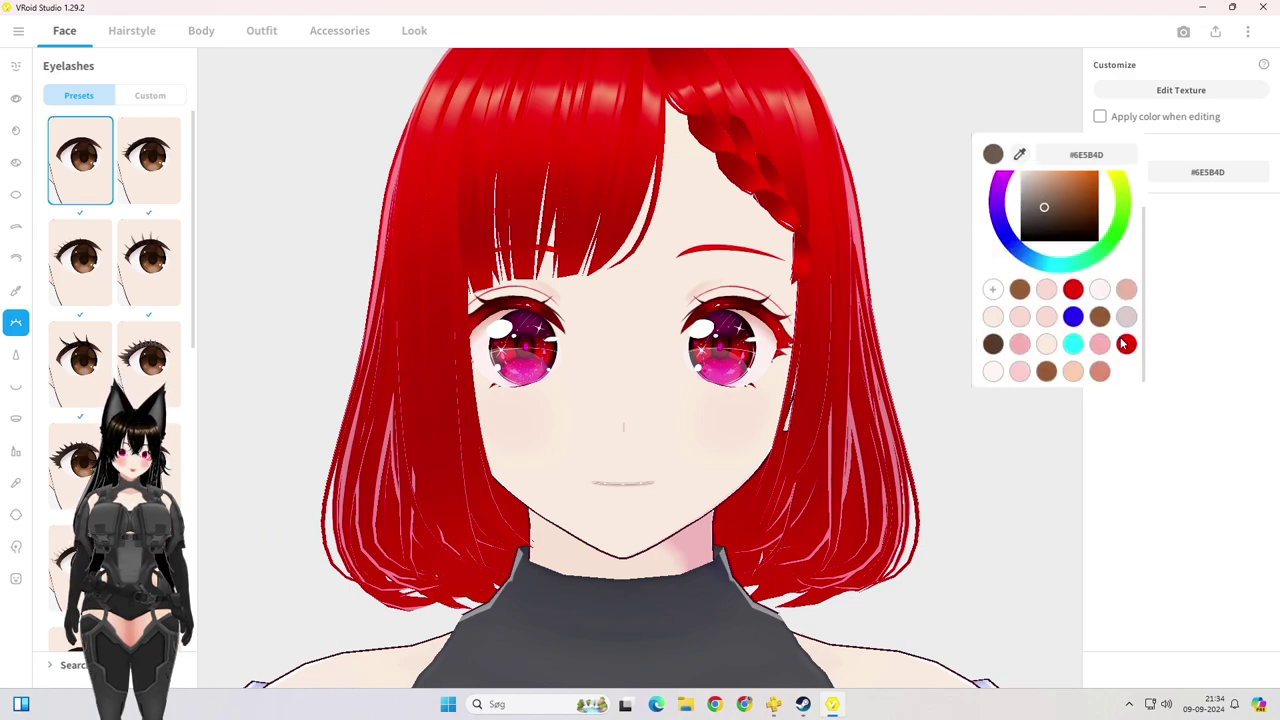
left_click(1126, 344)
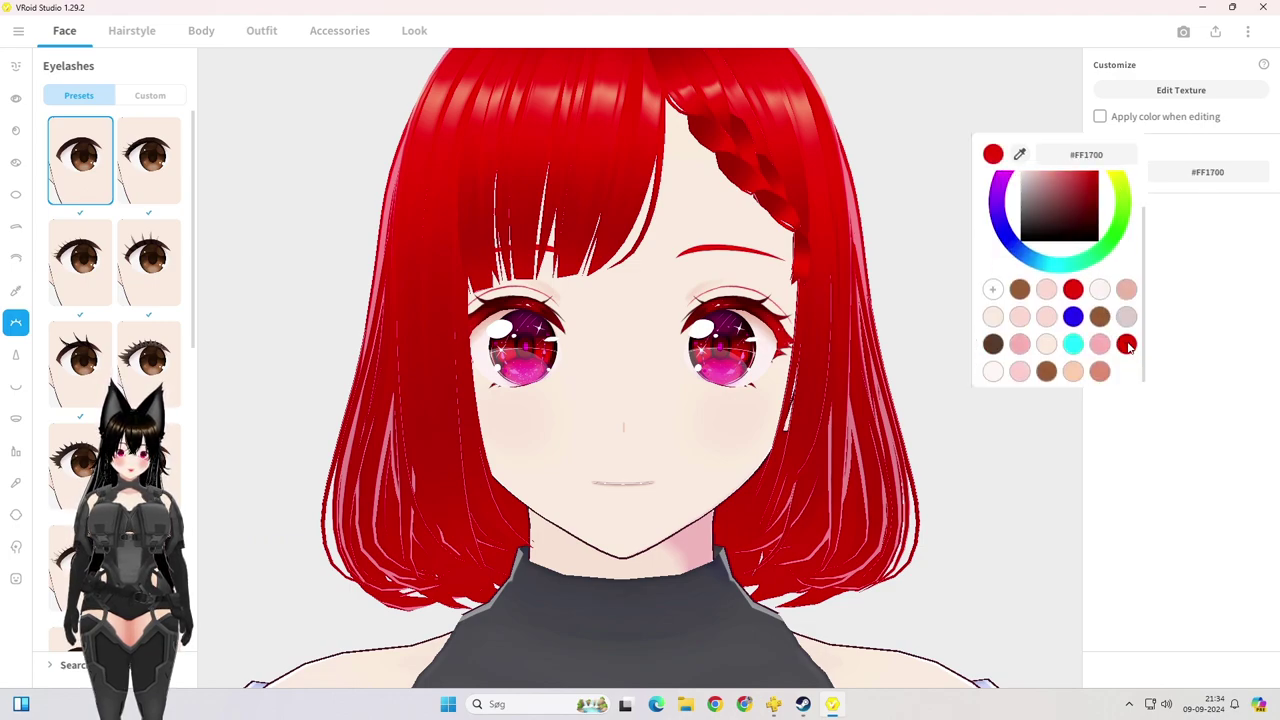
left_click(857, 333)
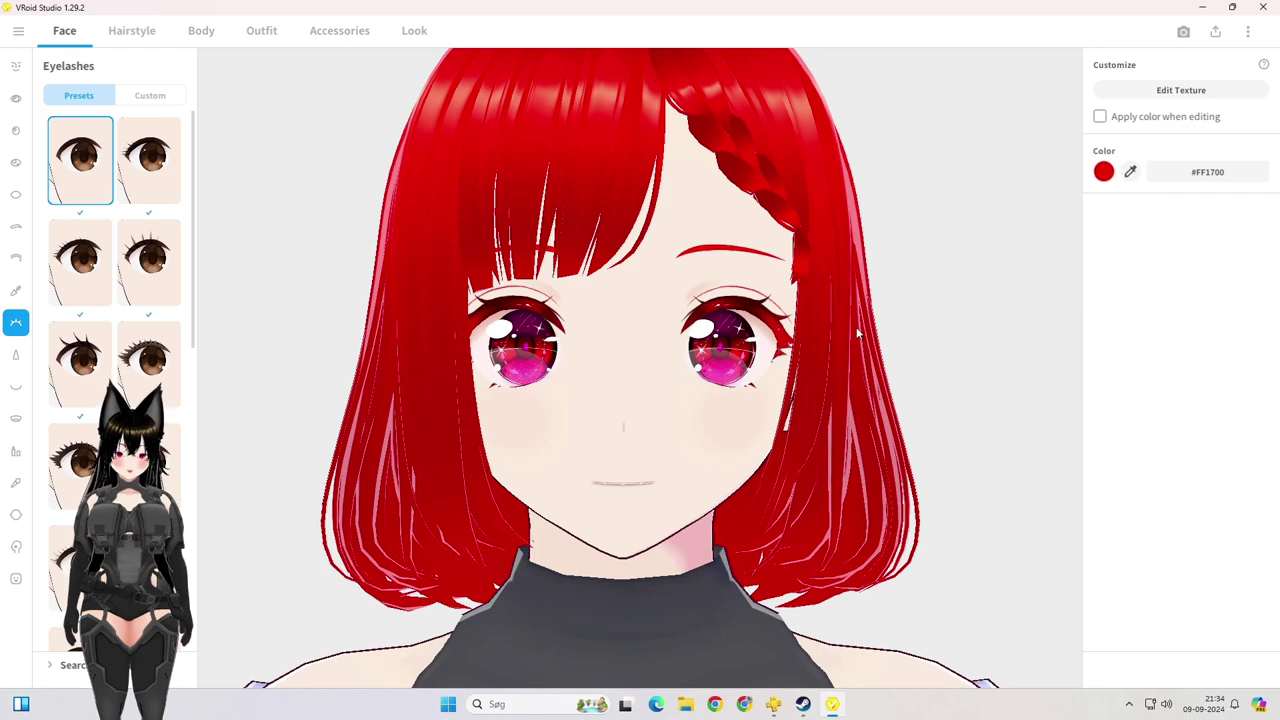
left_click(14, 356)
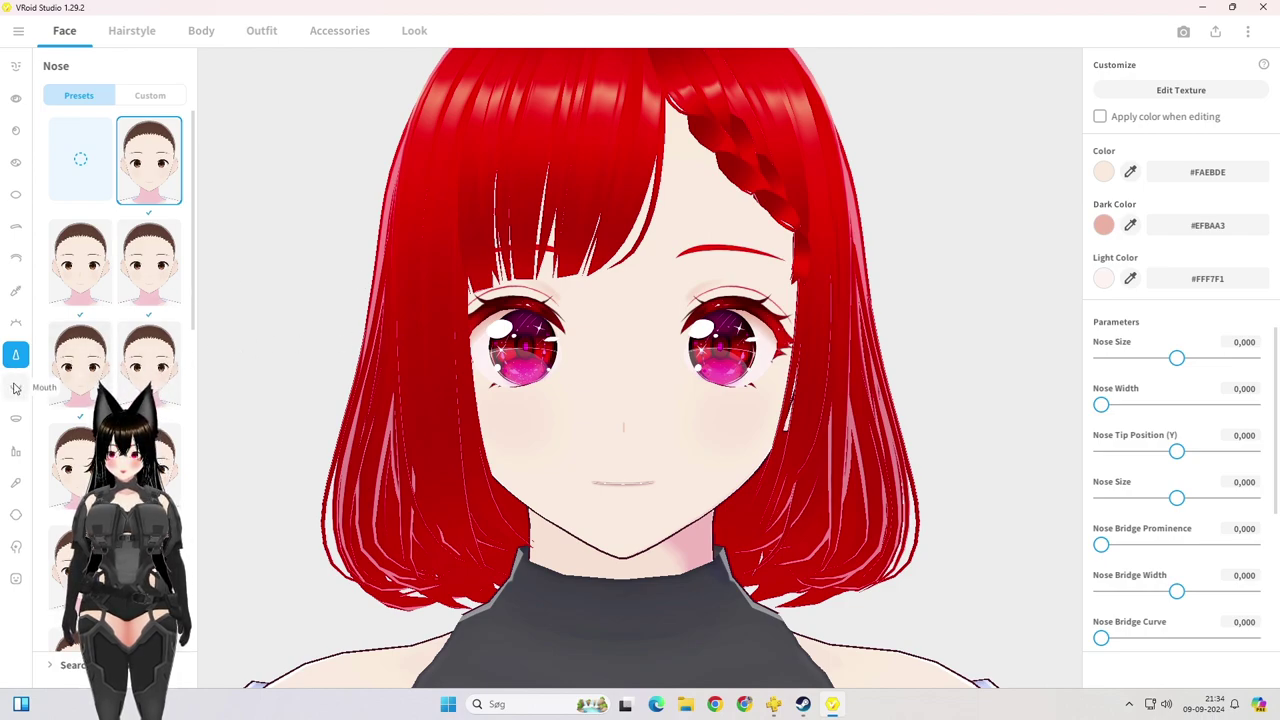
left_click(15, 291)
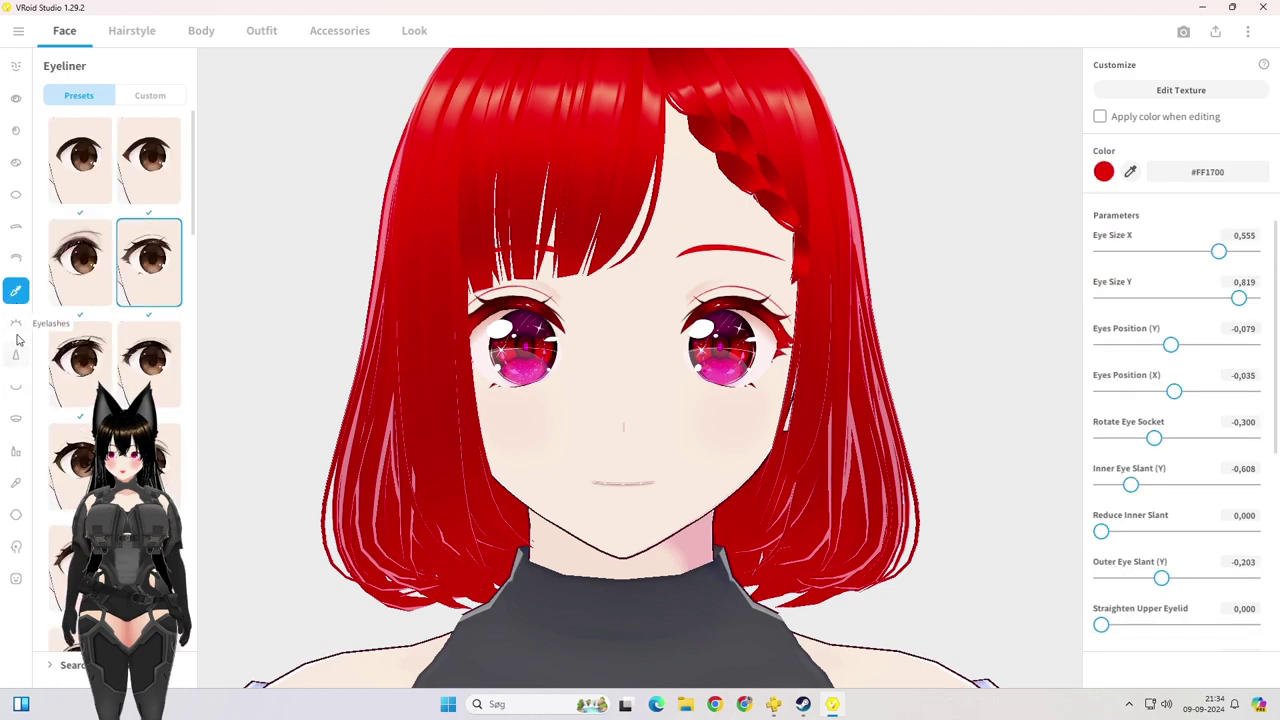
left_click(16, 336)
left_click(15, 356)
Step: Set the mouth color to the saved red, #FF1700, and close the color picker
left_click(18, 389)
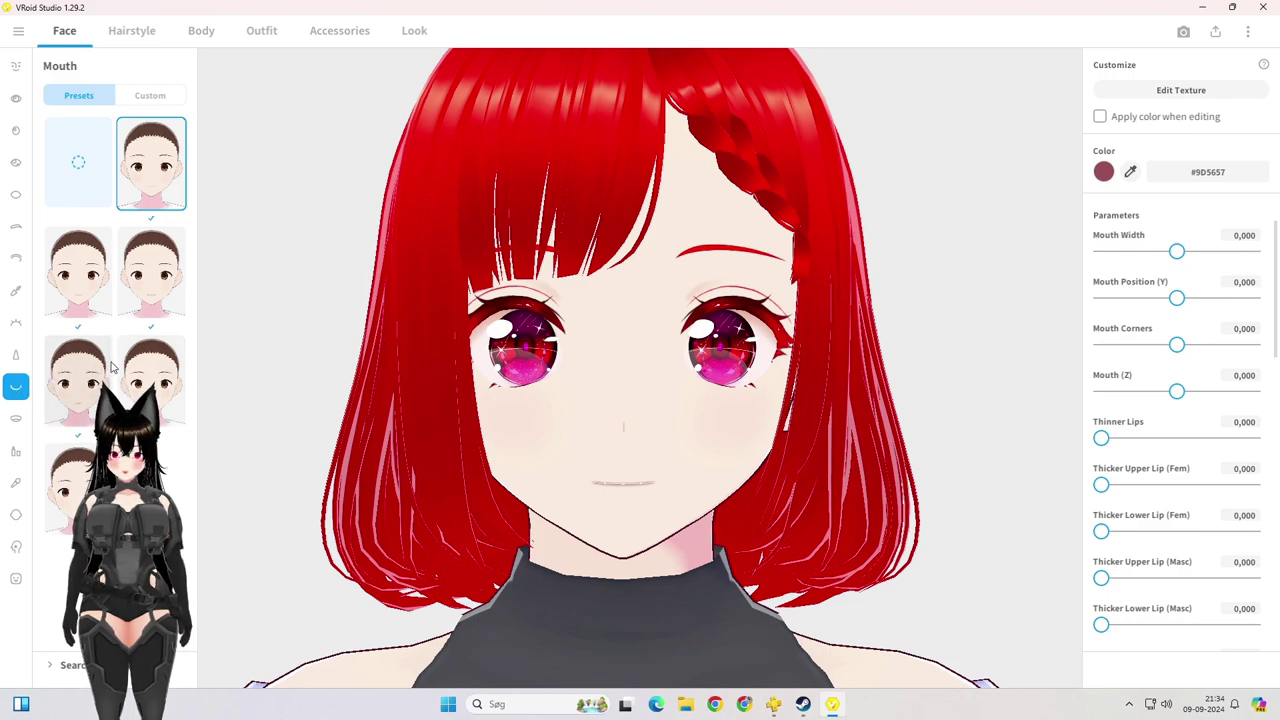
left_click(1103, 171)
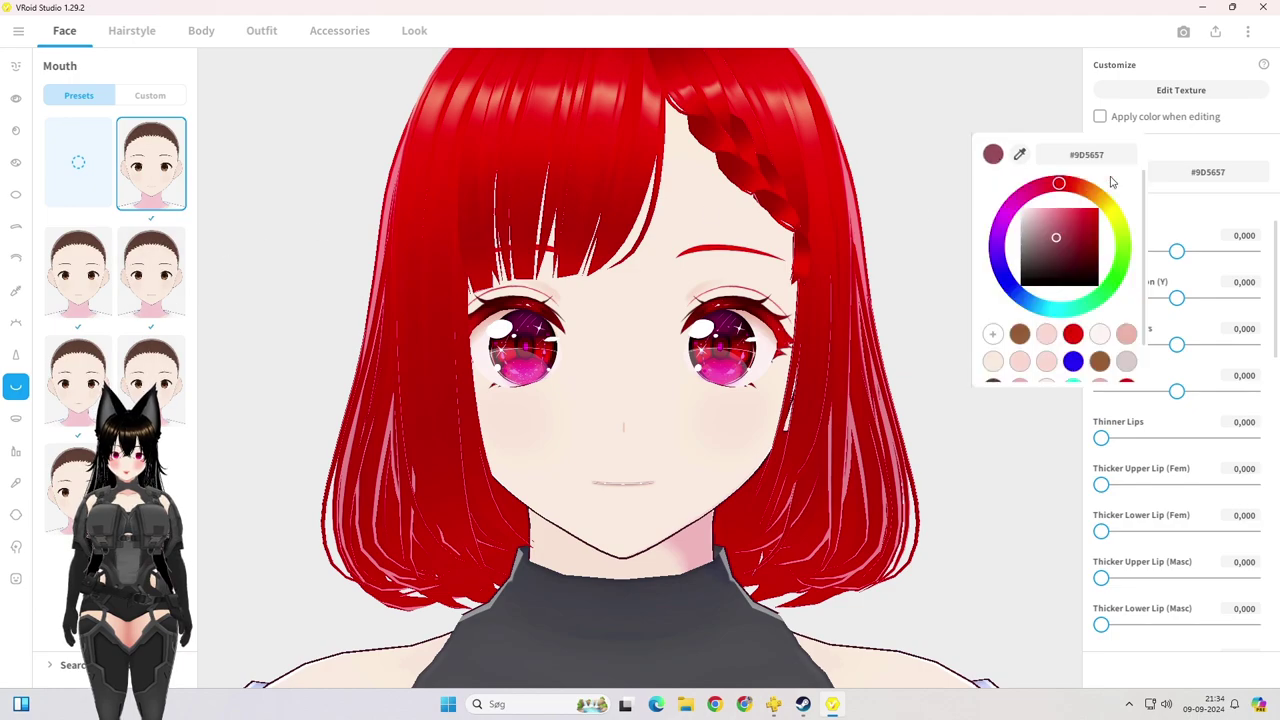
scroll(1123, 330, "down", 1)
left_click(1127, 344)
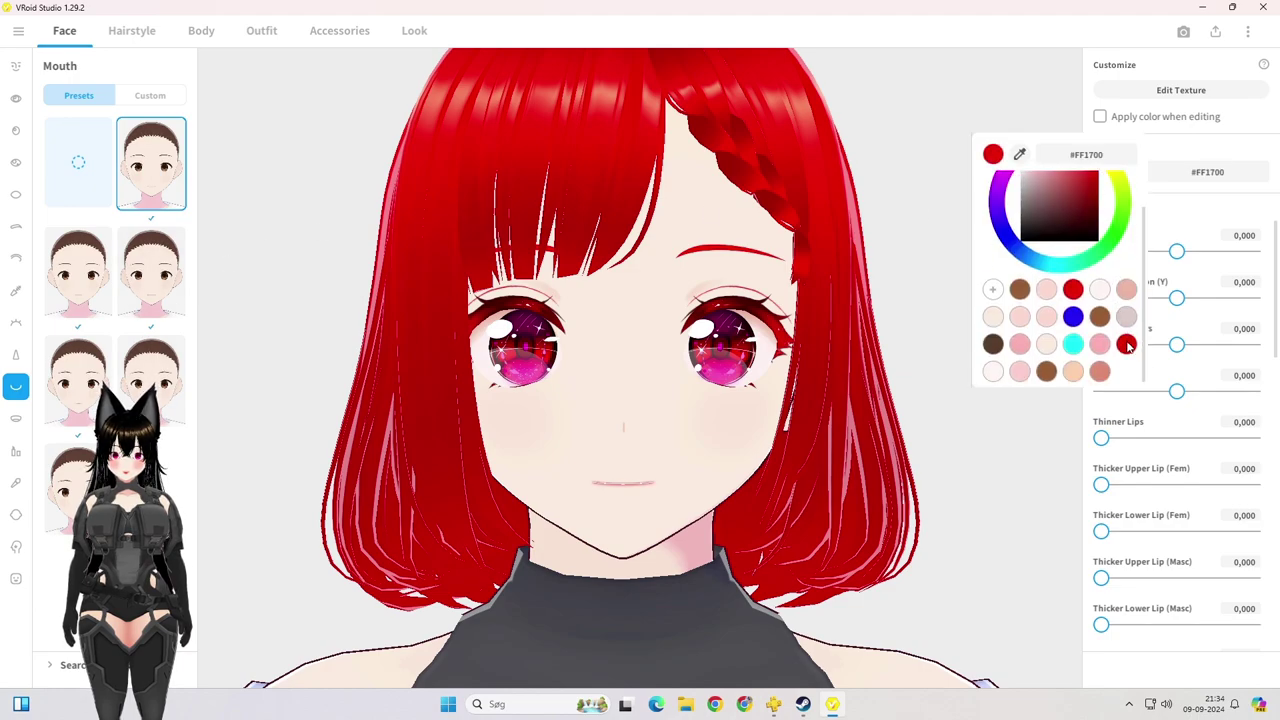
left_click(878, 467)
Step: Try several other mouth presets on a close-up of the lips
scroll(700, 486, "up", 10)
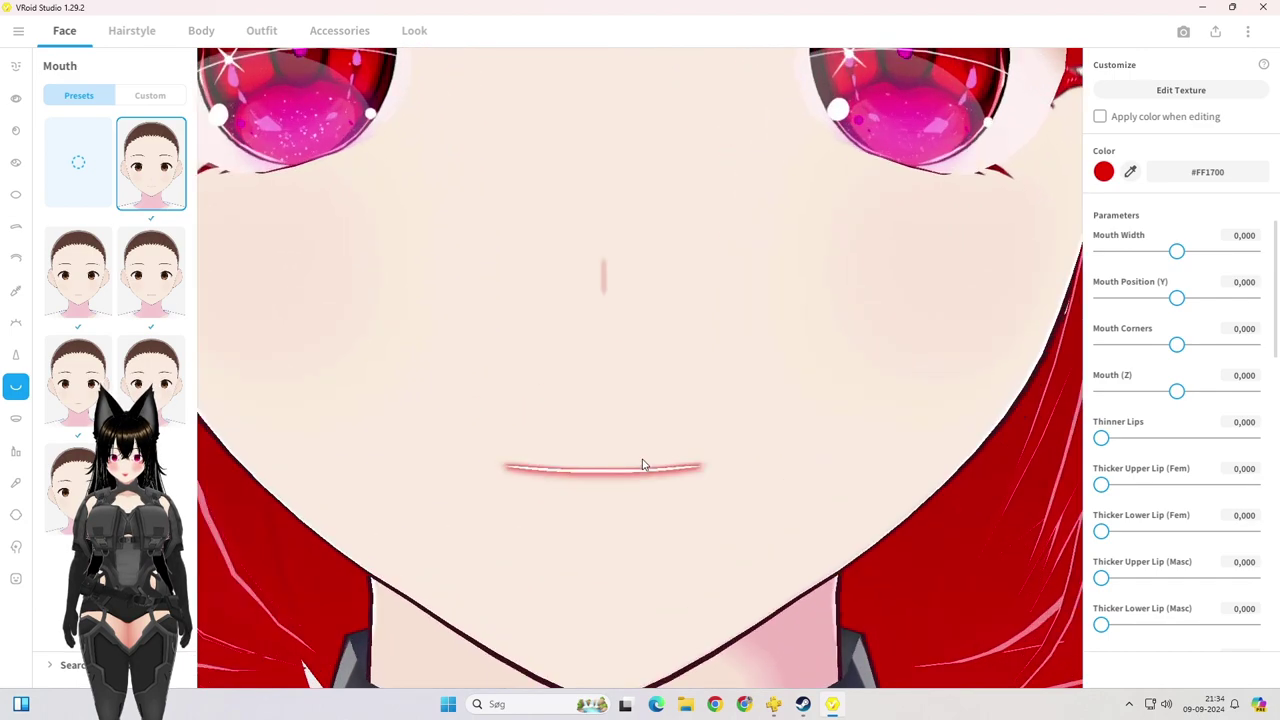
scroll(640, 464, "up", 3)
middle_click_drag(637, 463, 646, 408)
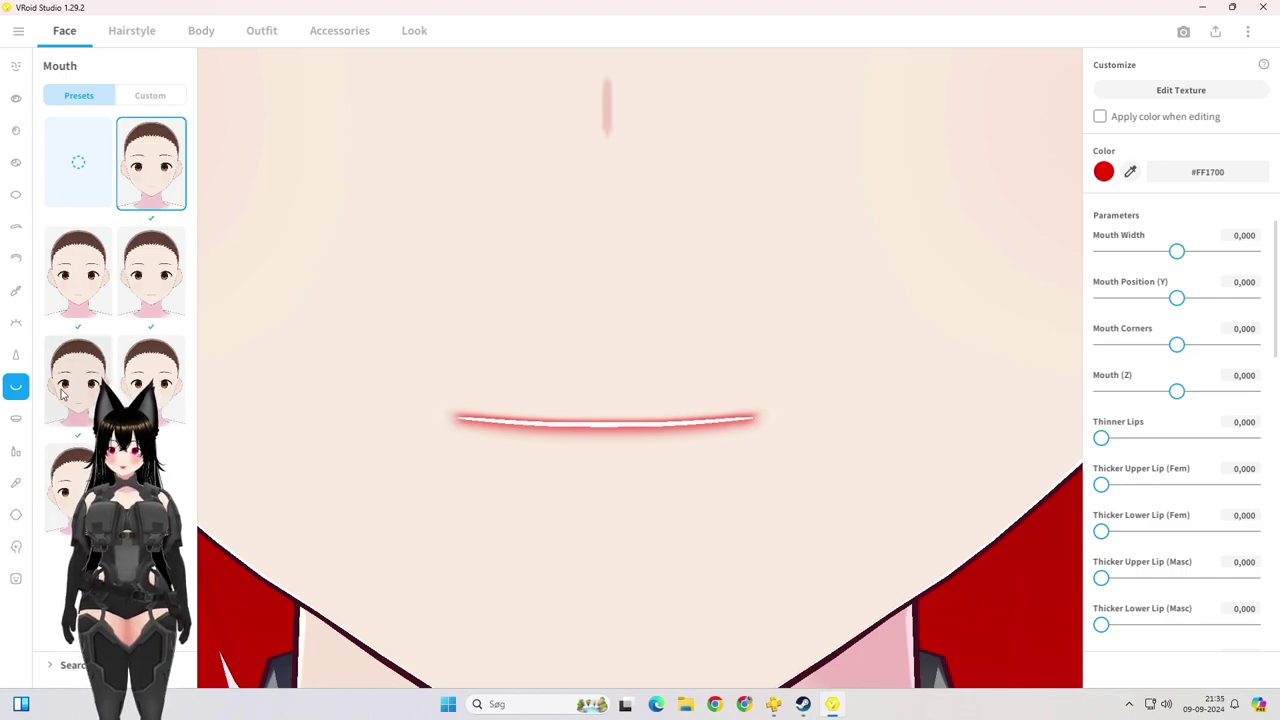
left_click(160, 272)
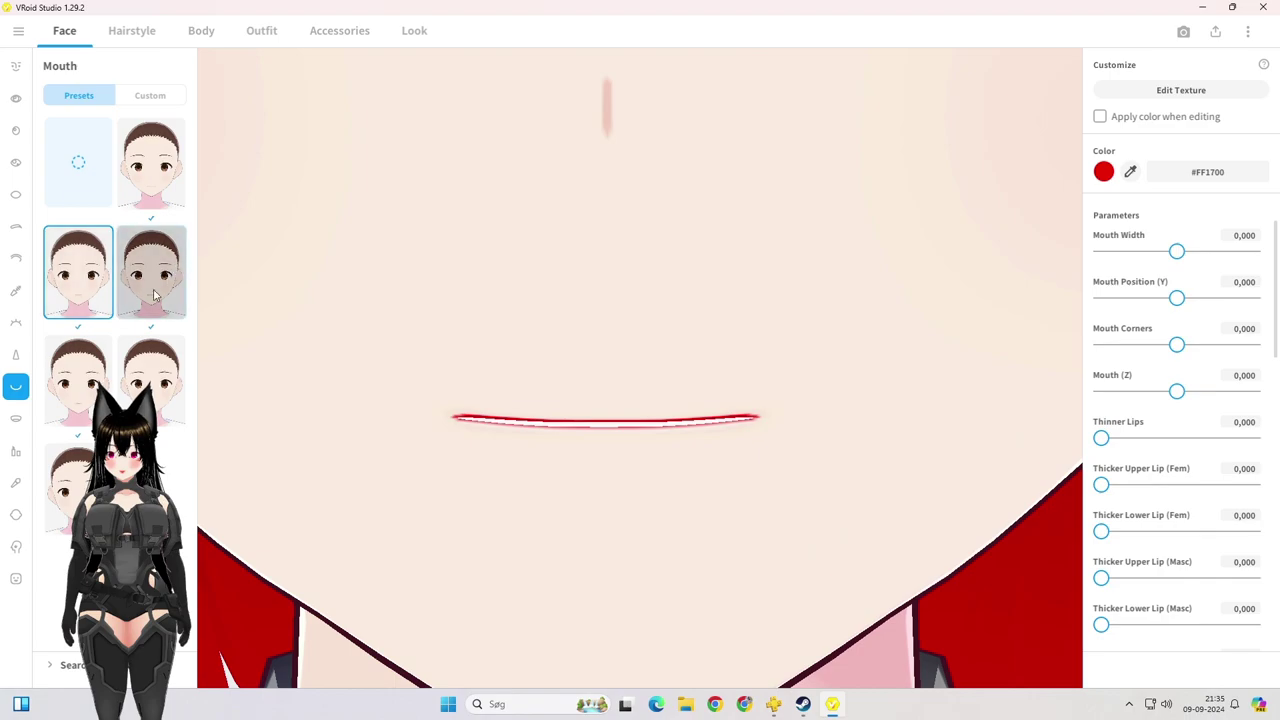
left_click(85, 378)
left_click(140, 383)
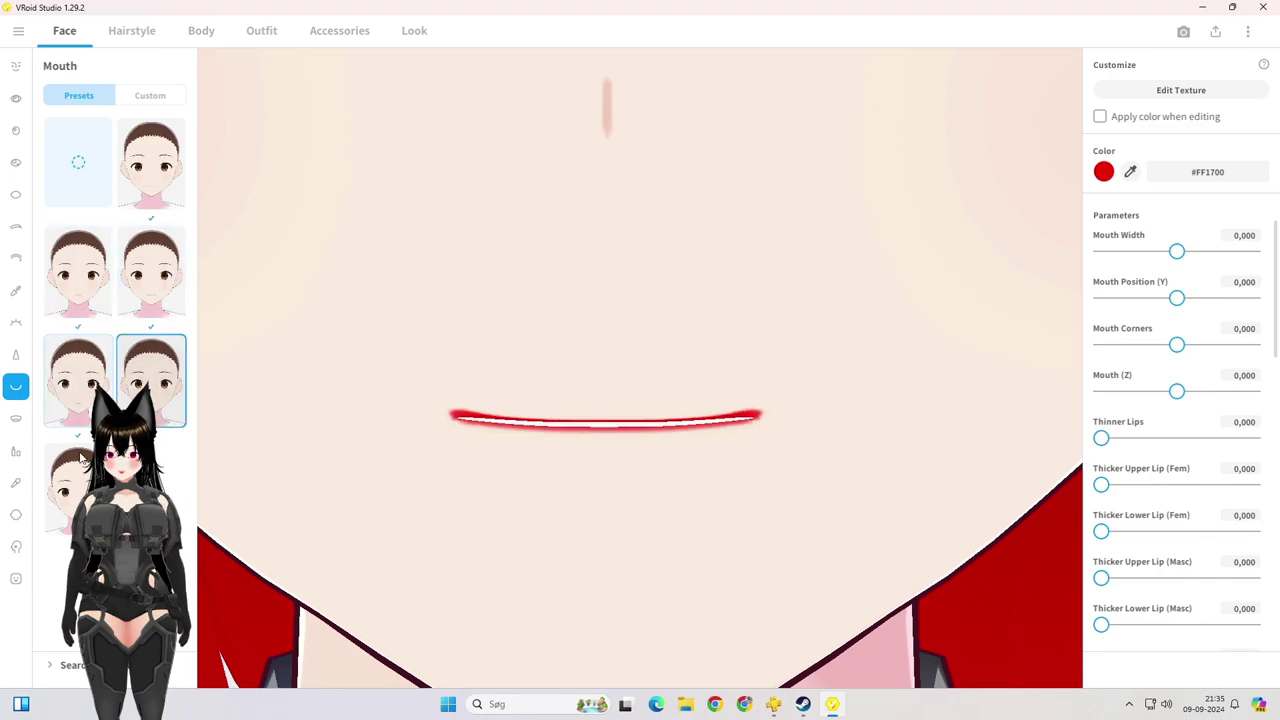
left_click(85, 378)
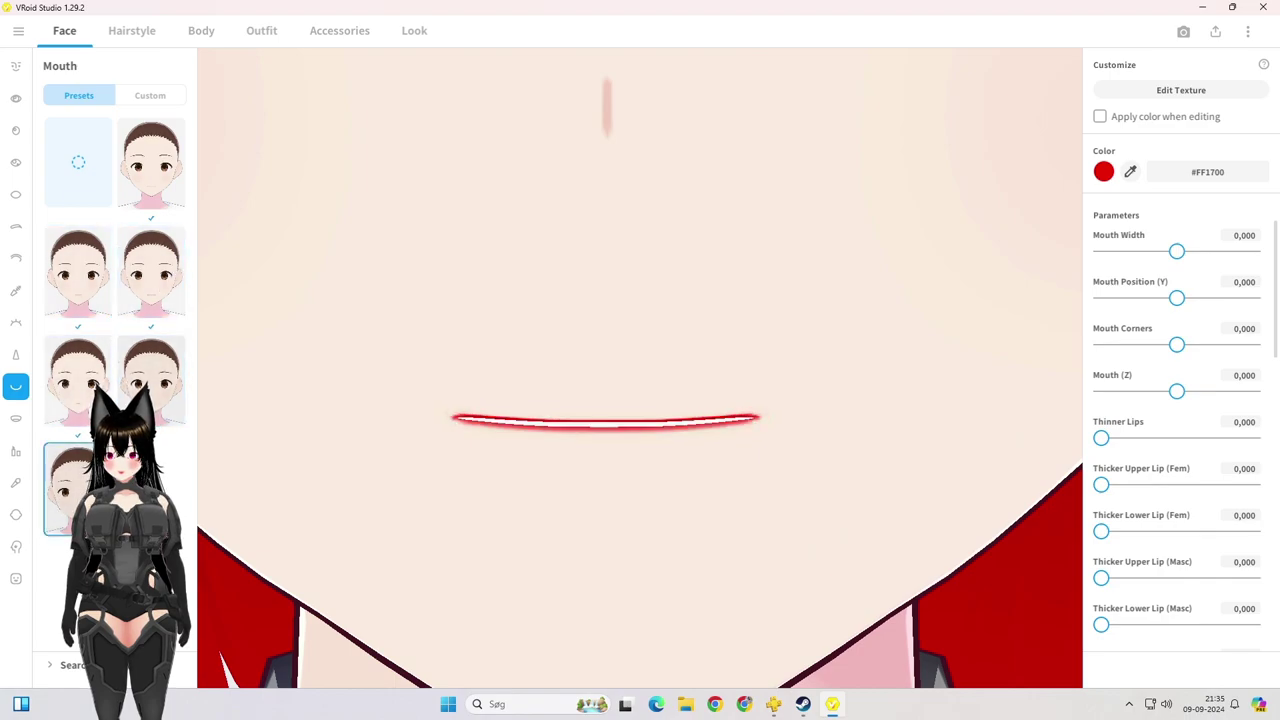
left_click(145, 365)
left_click(160, 278)
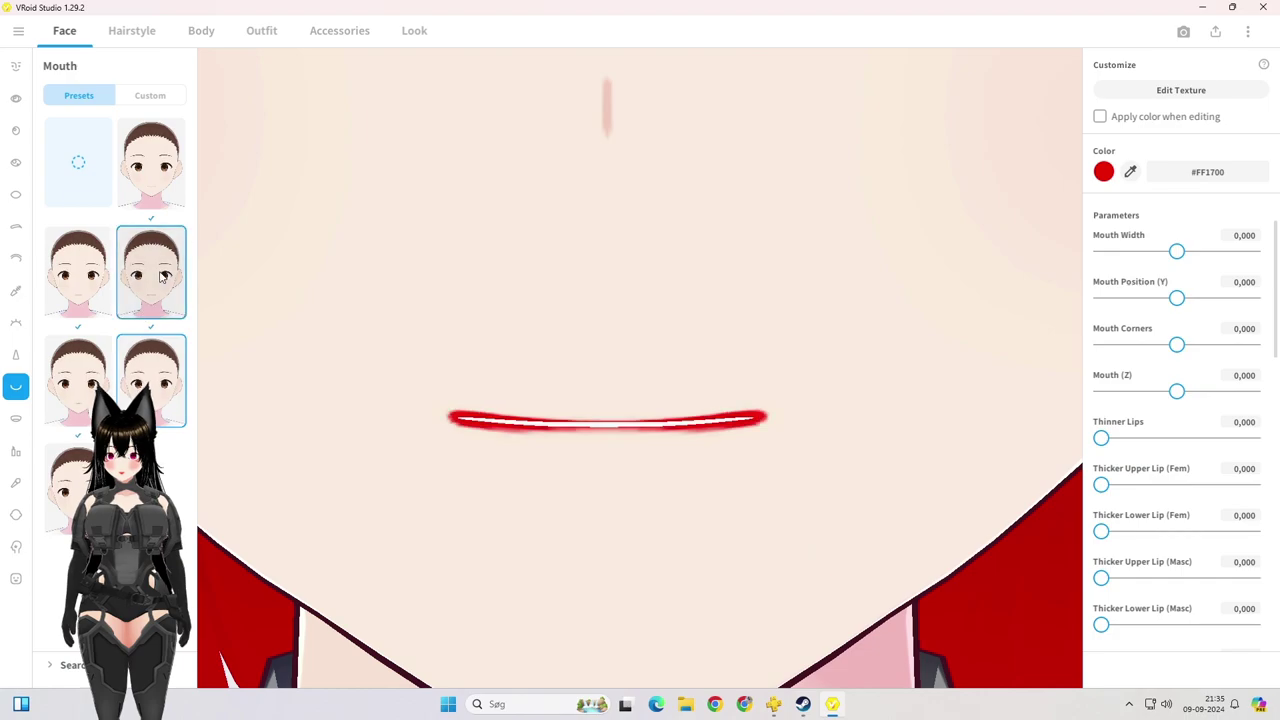
Step: Apply the fourth mouth preset, not counting the empty option, and check it against the whole face
left_click(104, 346)
scroll(653, 442, "down", 5)
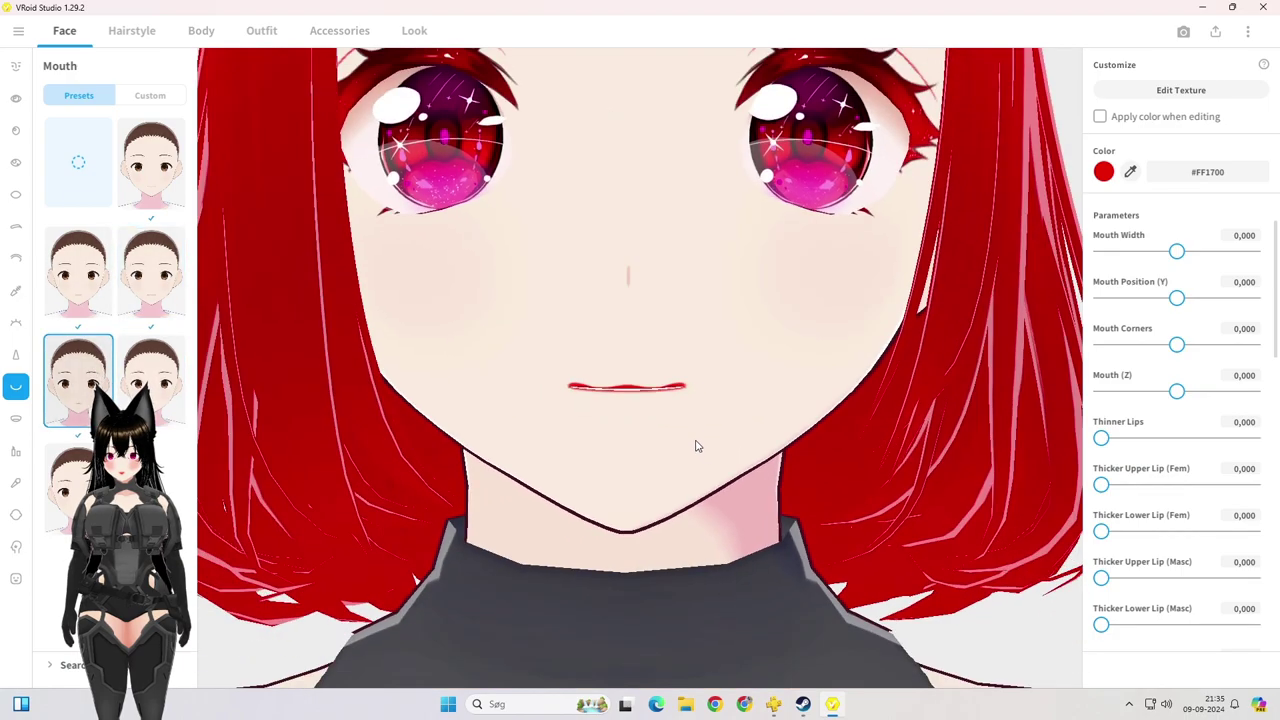
scroll(670, 354, "down", 3)
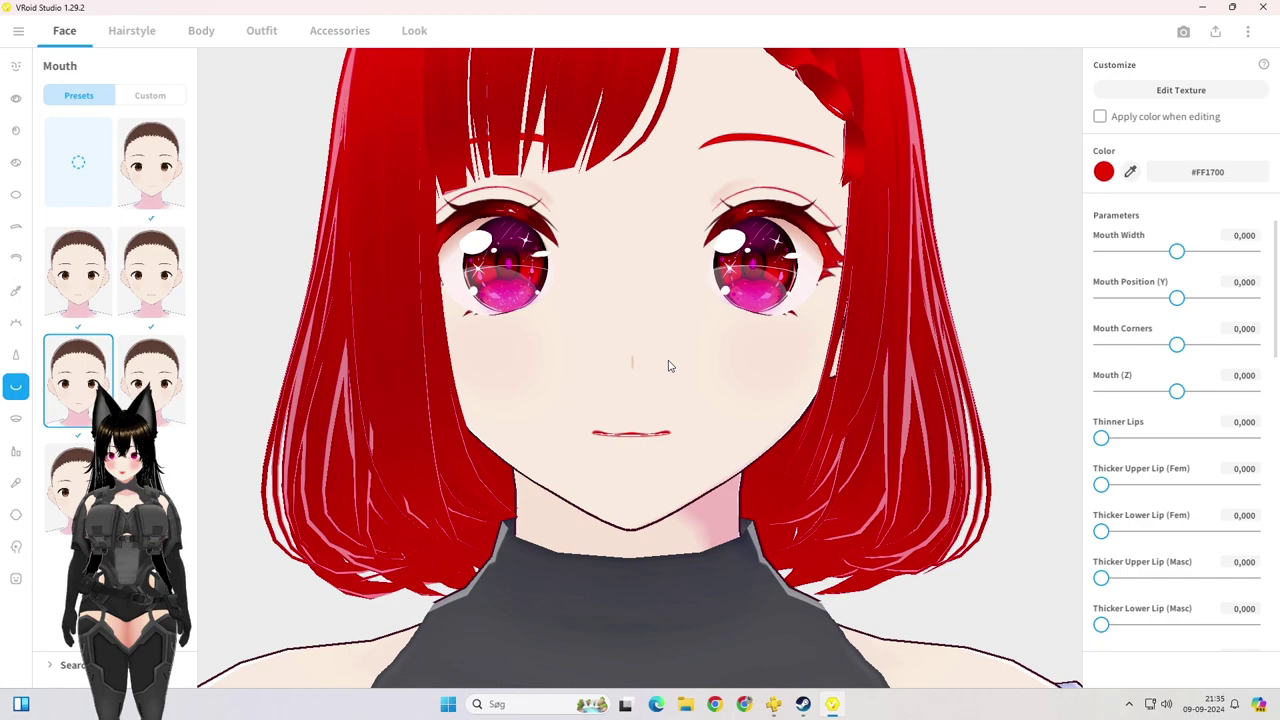
scroll(670, 366, "up", 2)
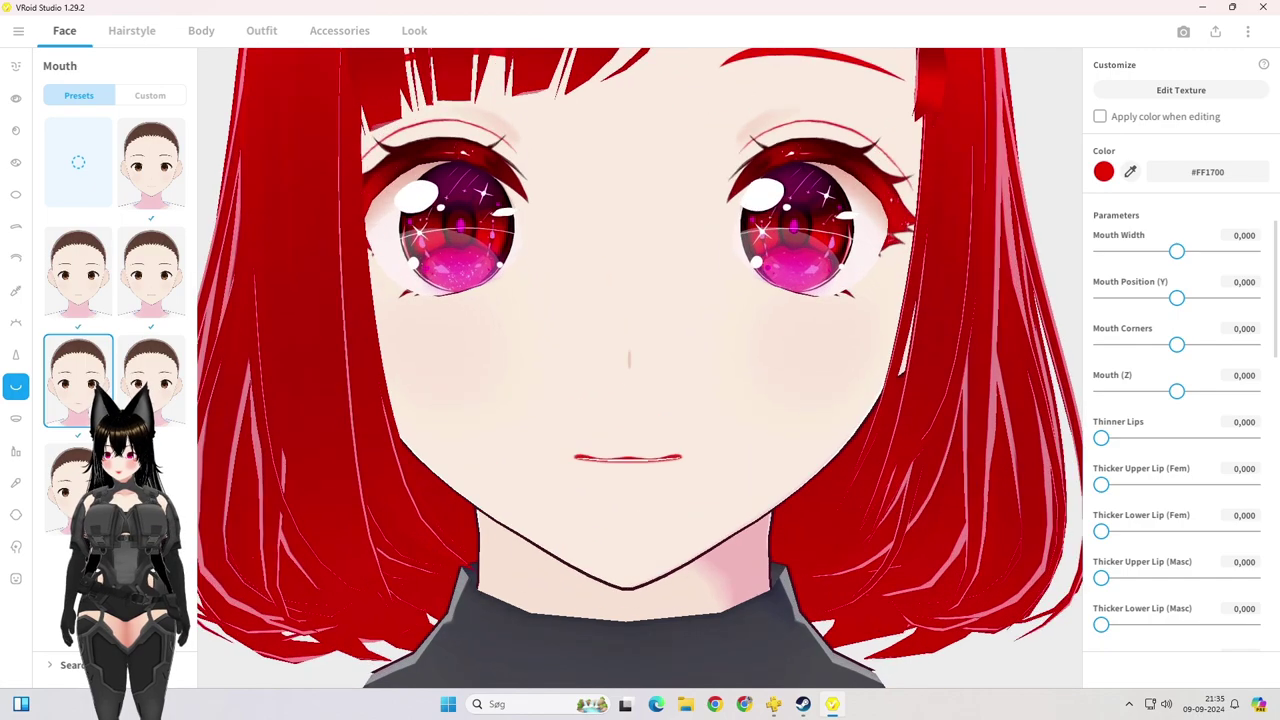
Step: Check the custom items for the inside of the mouth and the actions available for the Mouth Inside item
left_click(18, 418)
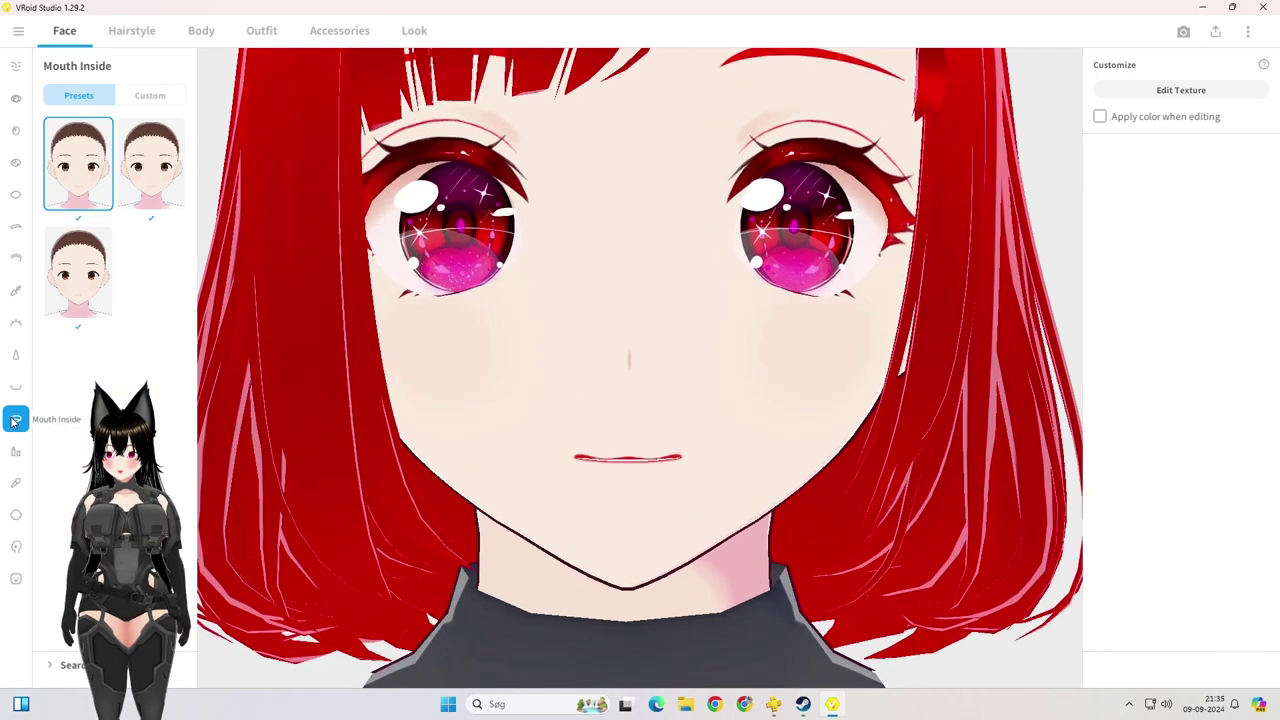
left_click(148, 100)
left_click(84, 258)
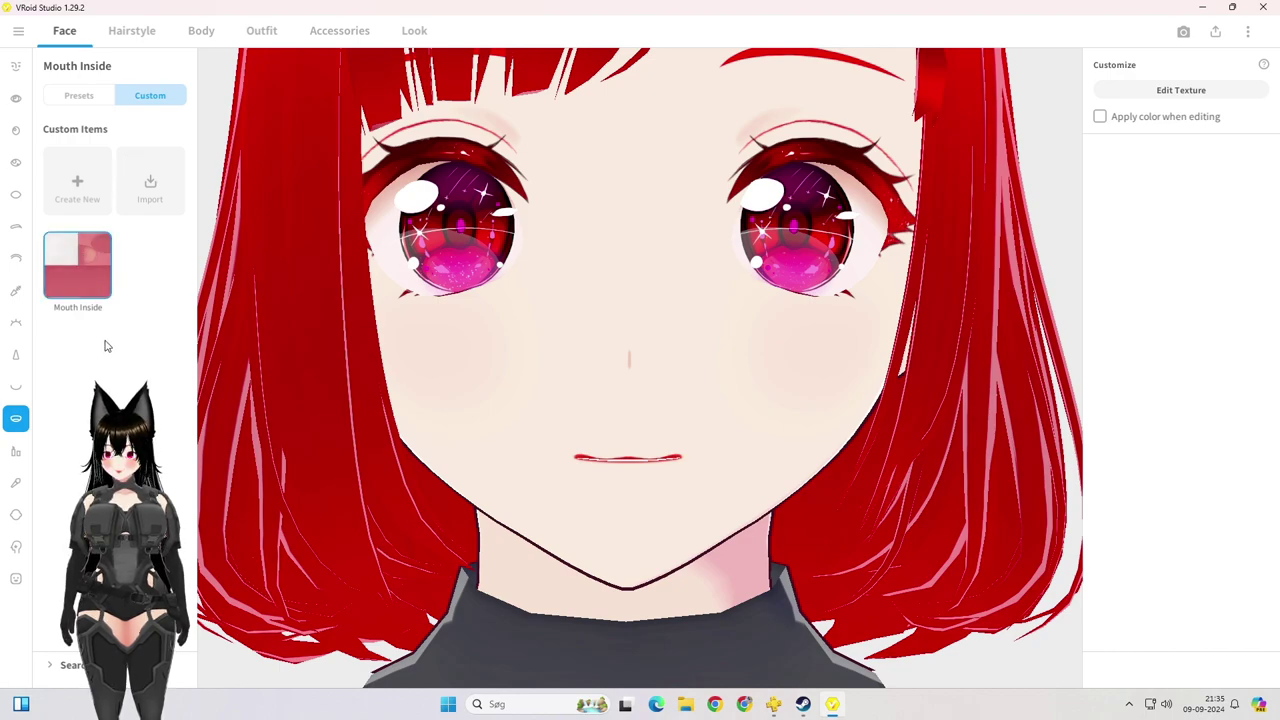
right_click(83, 264)
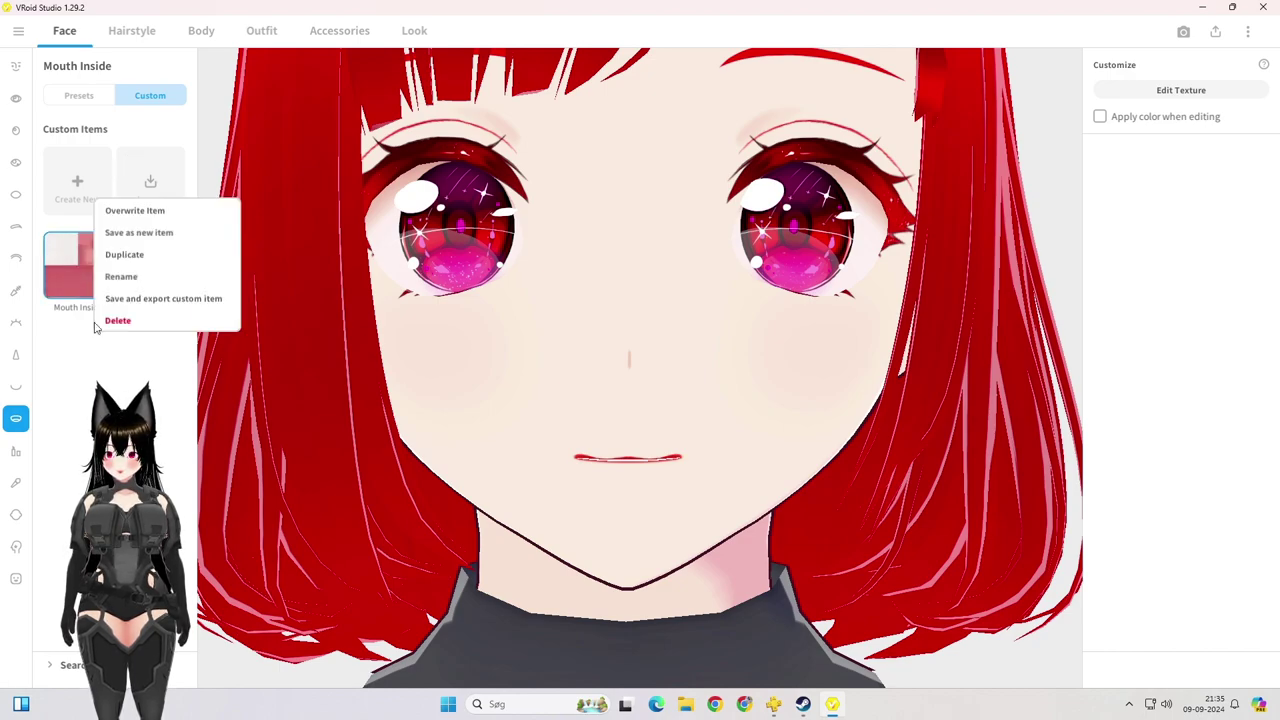
Step: Try the lip presets in the upper rows of the list, comparing the first two with each other
left_click(16, 452)
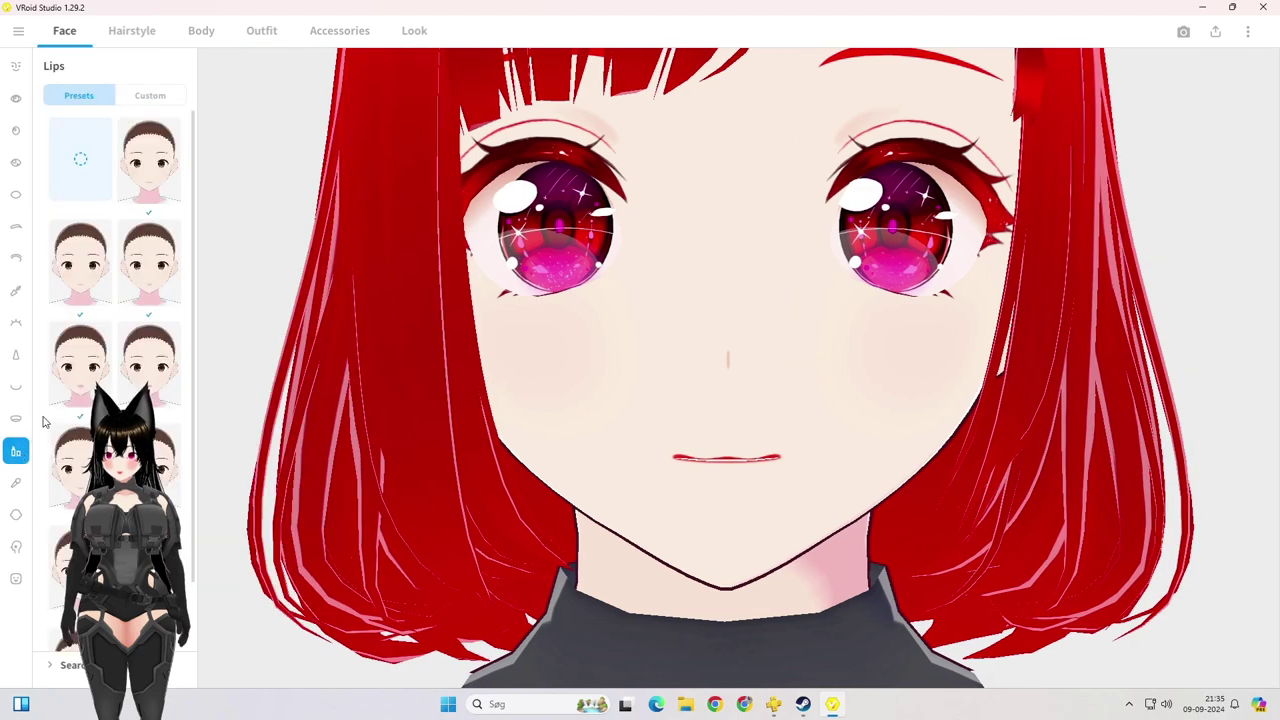
left_click(148, 178)
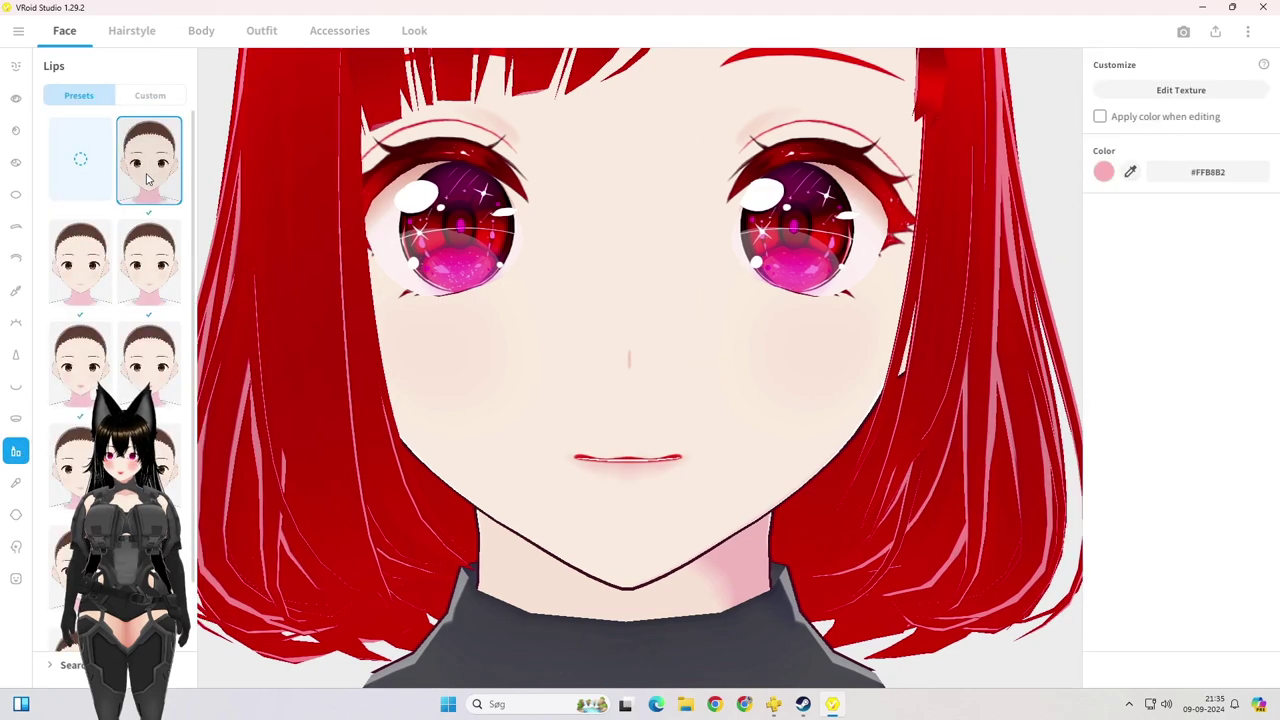
left_click(80, 262)
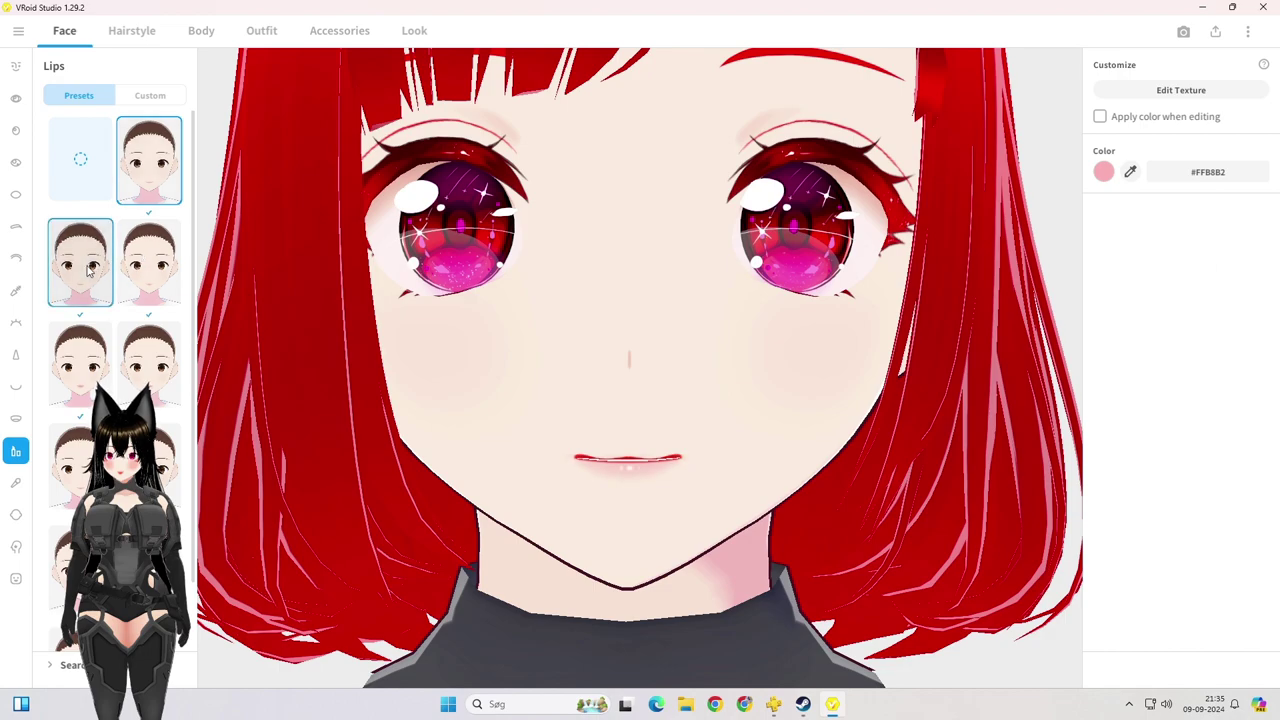
left_click(170, 160)
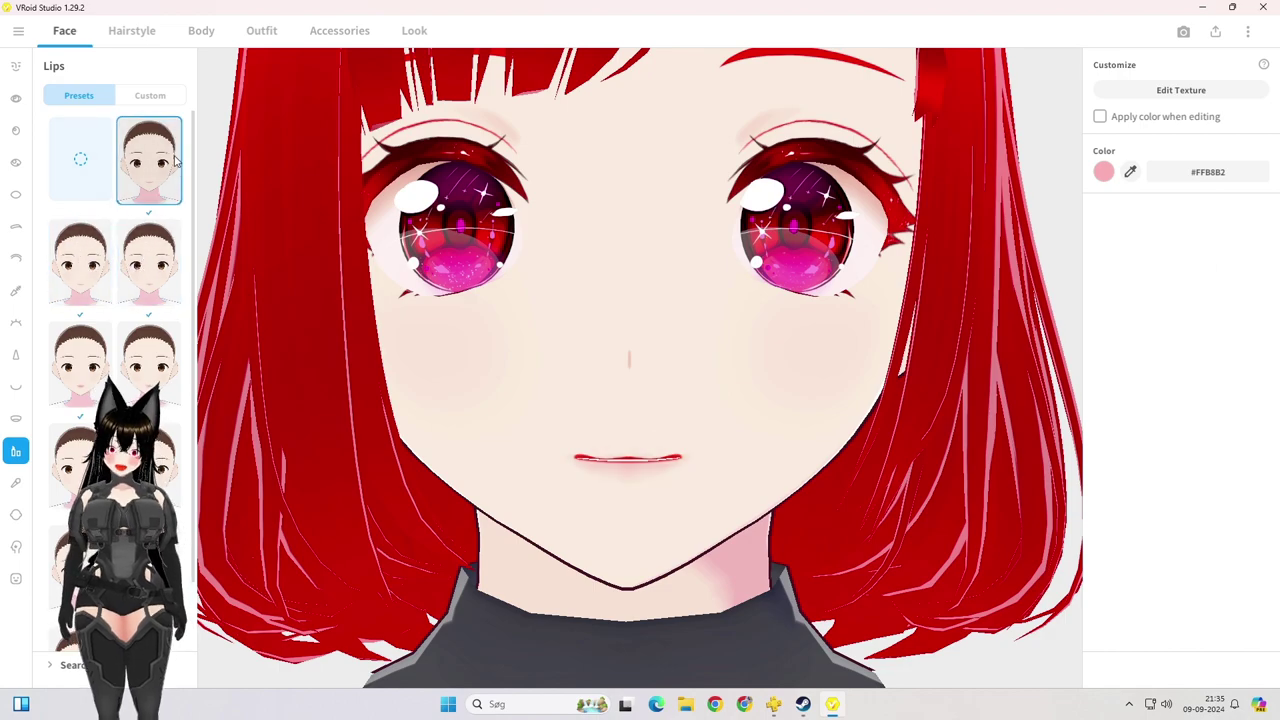
left_click(80, 262)
left_click(150, 262)
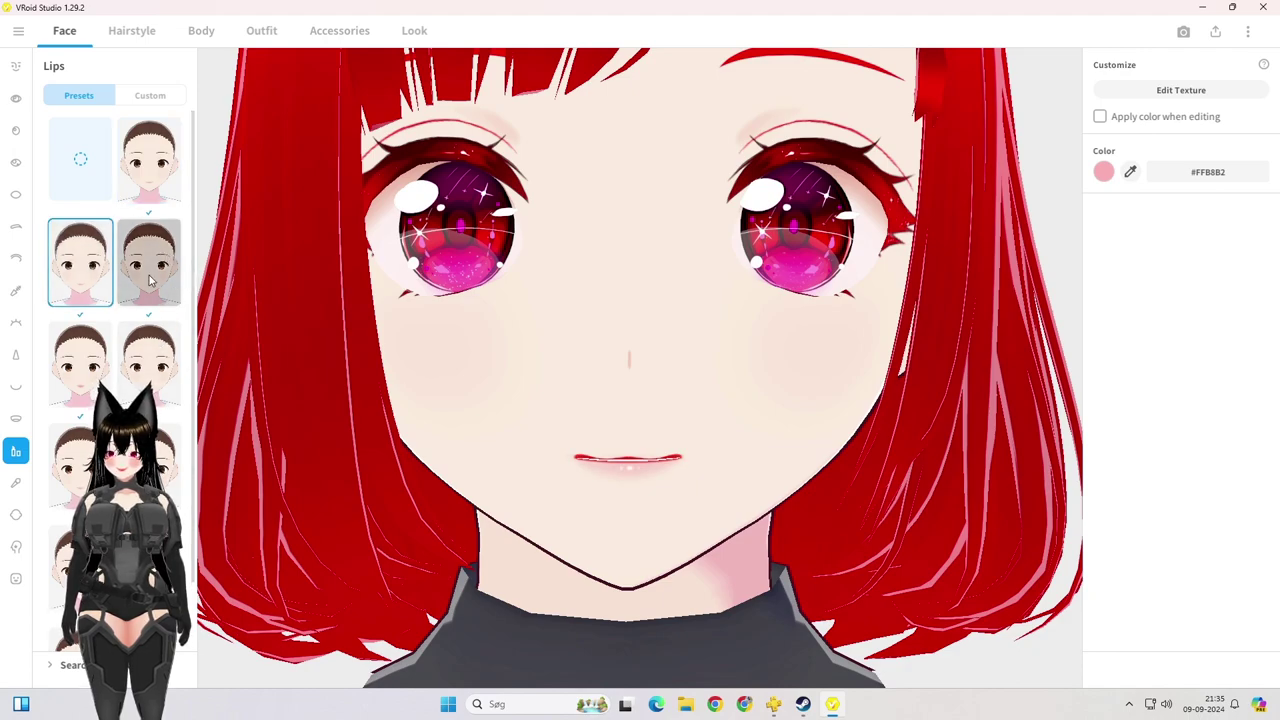
left_click(82, 362)
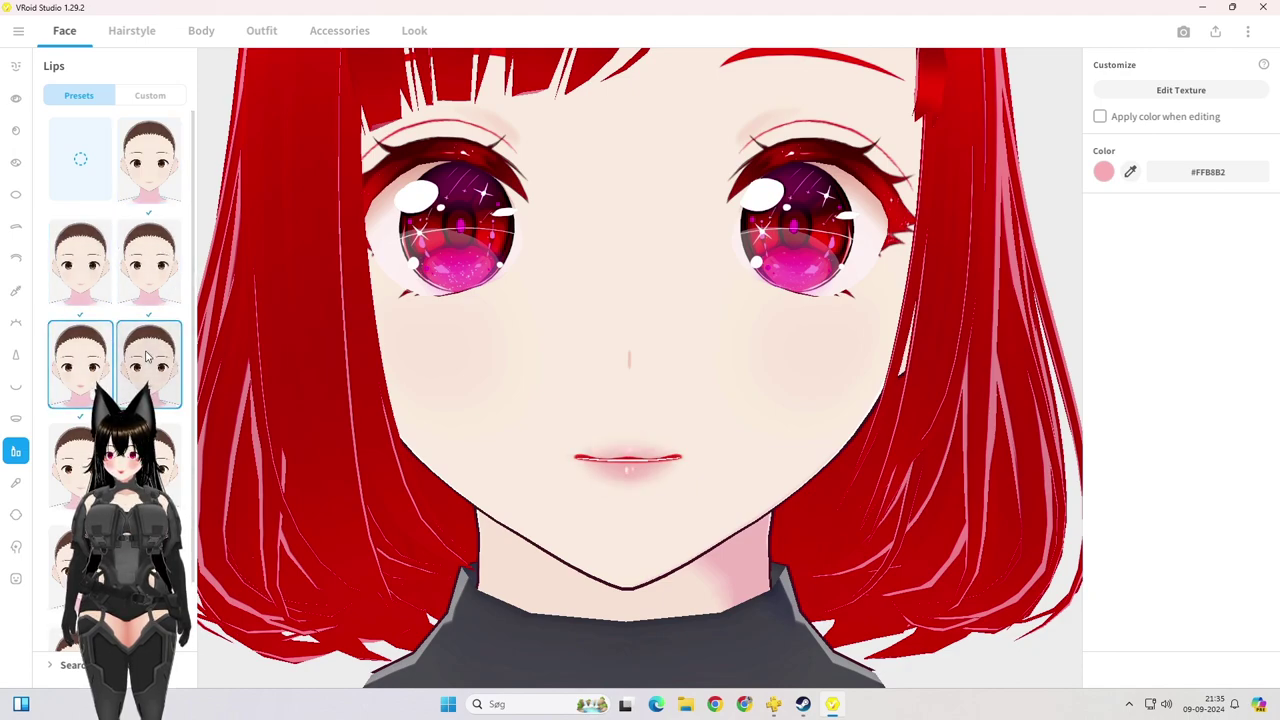
left_click(80, 462)
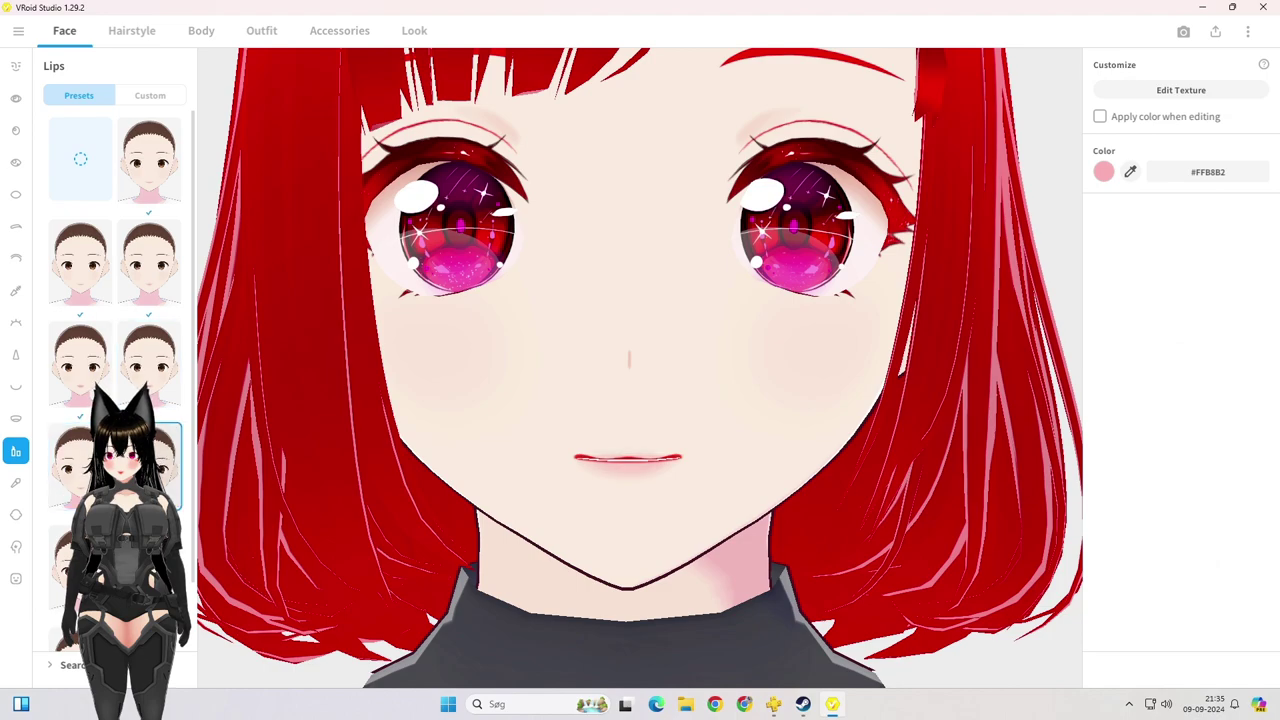
Step: Try lip presets further down the list and compare them with those in the middle rows
scroll(115, 450, "down", 1)
left_click(80, 500)
scroll(115, 400, "down", 1)
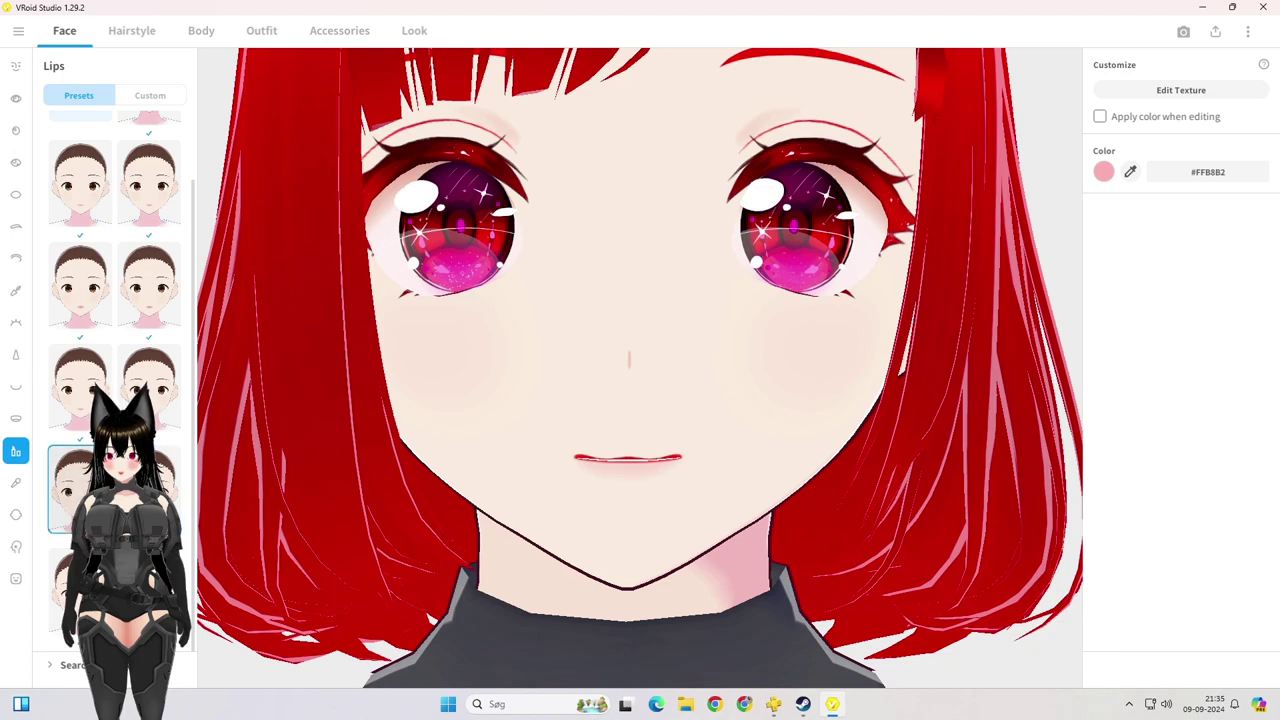
left_click(105, 392)
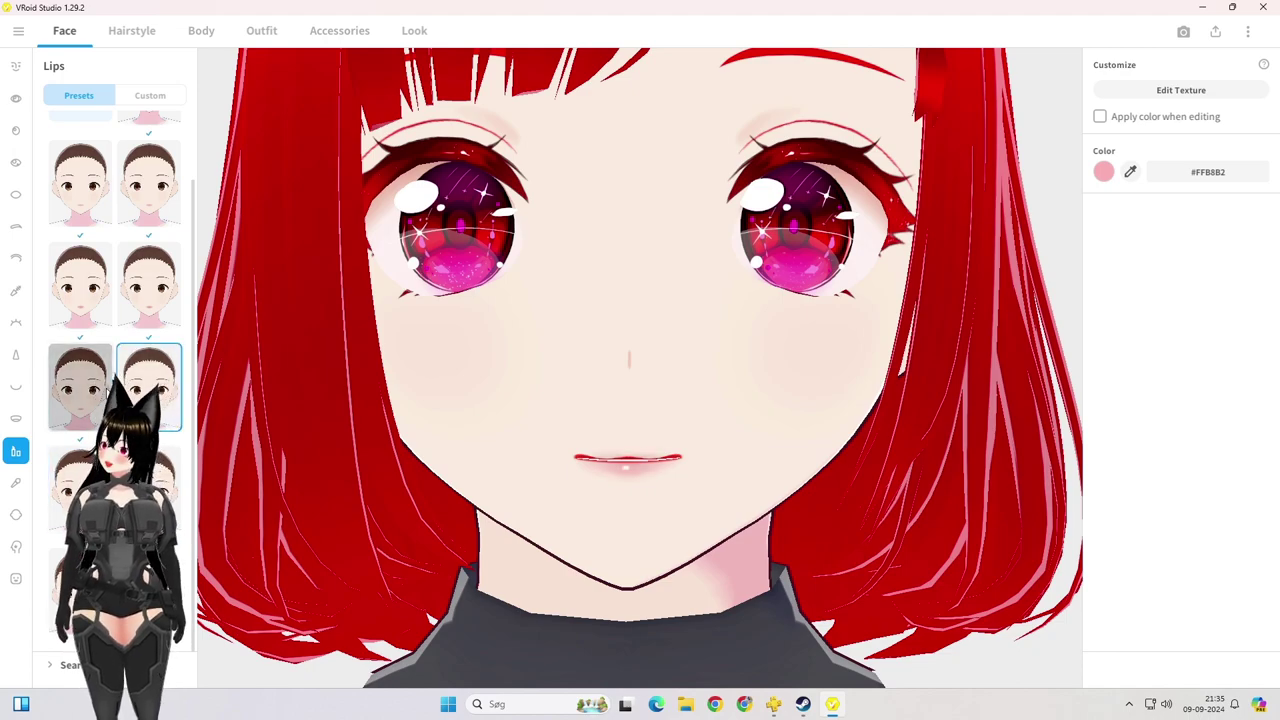
left_click(130, 290)
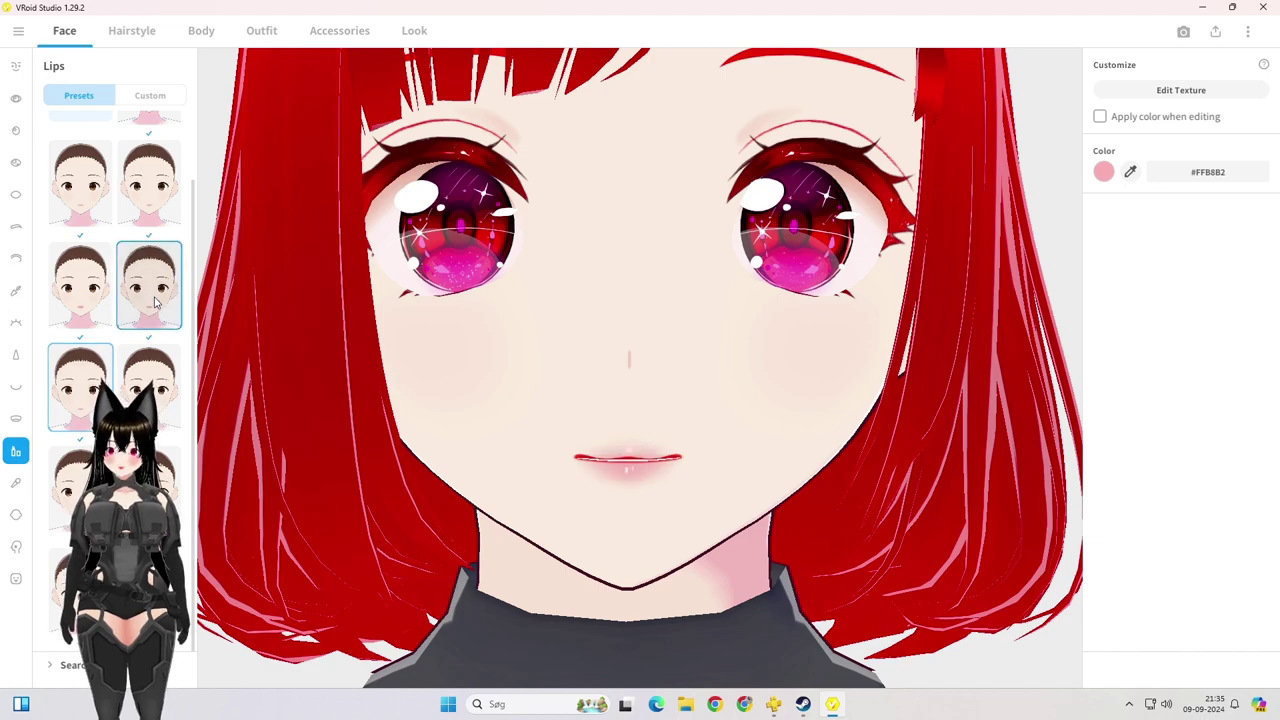
left_click(92, 288)
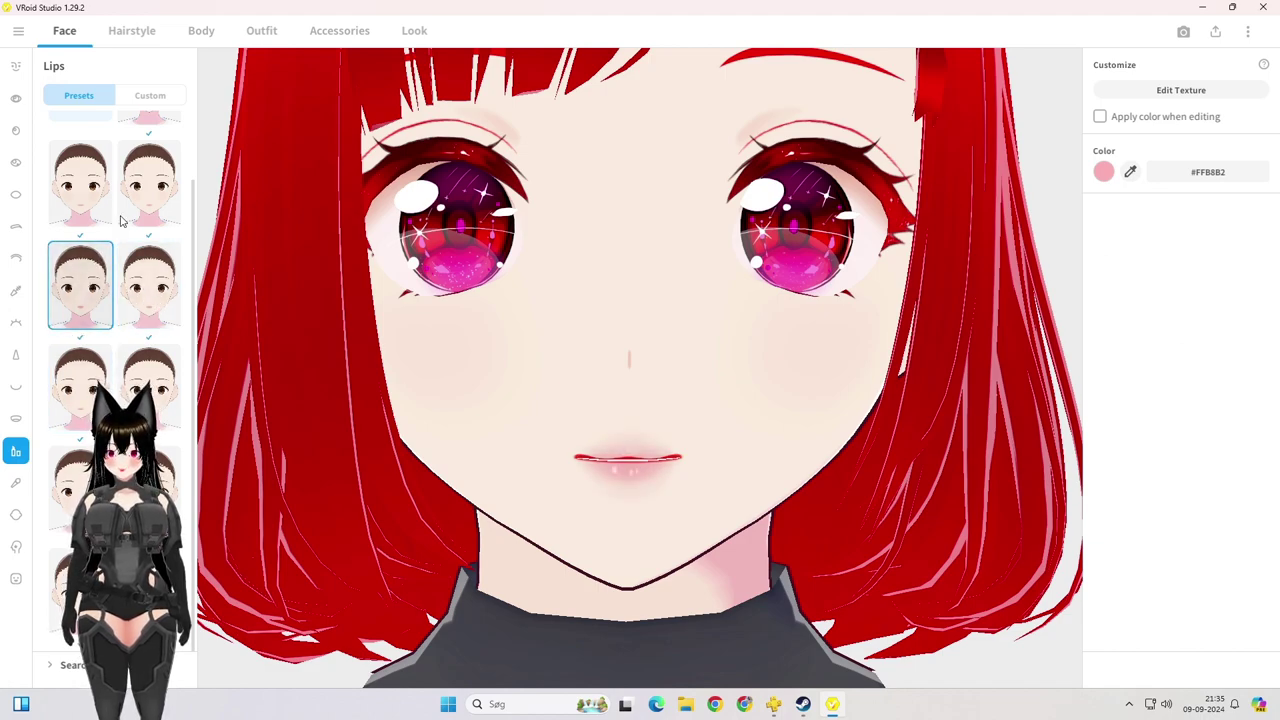
Step: Compare the first three lip presets again and apply the second one, not counting the empty option
left_click(140, 207)
scroll(119, 330, "up", 1)
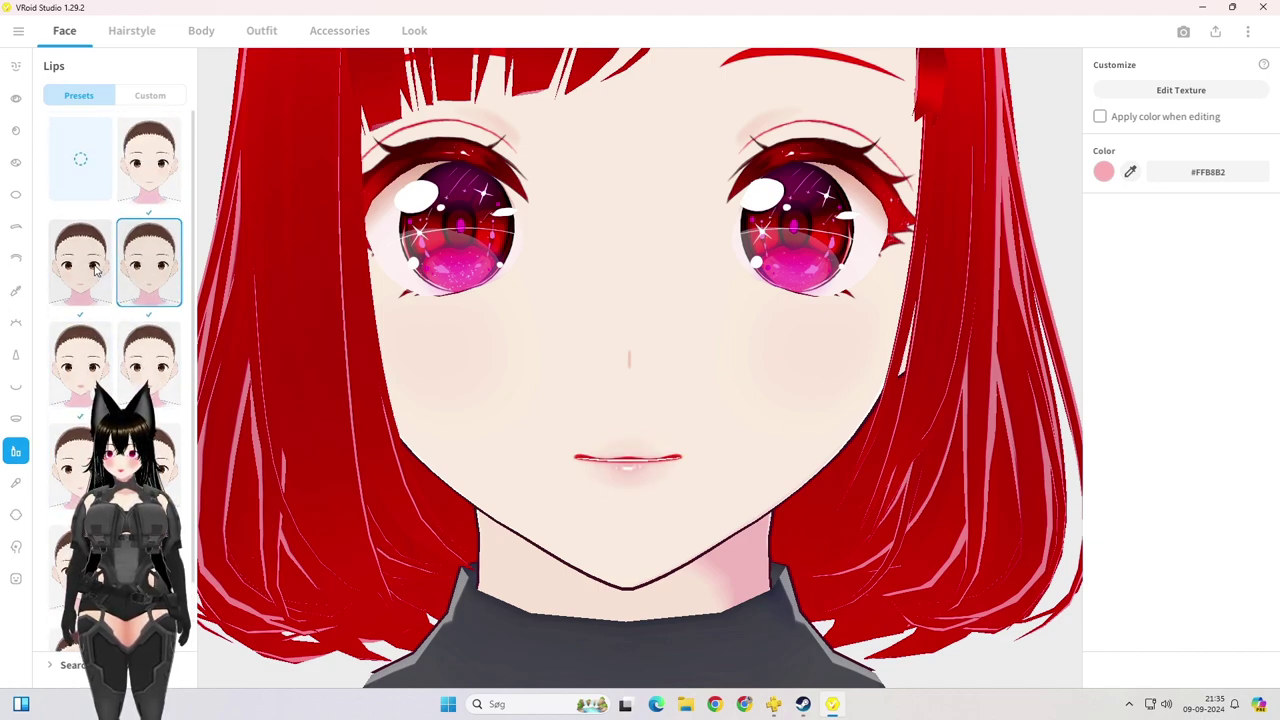
left_click(97, 292)
left_click(160, 165)
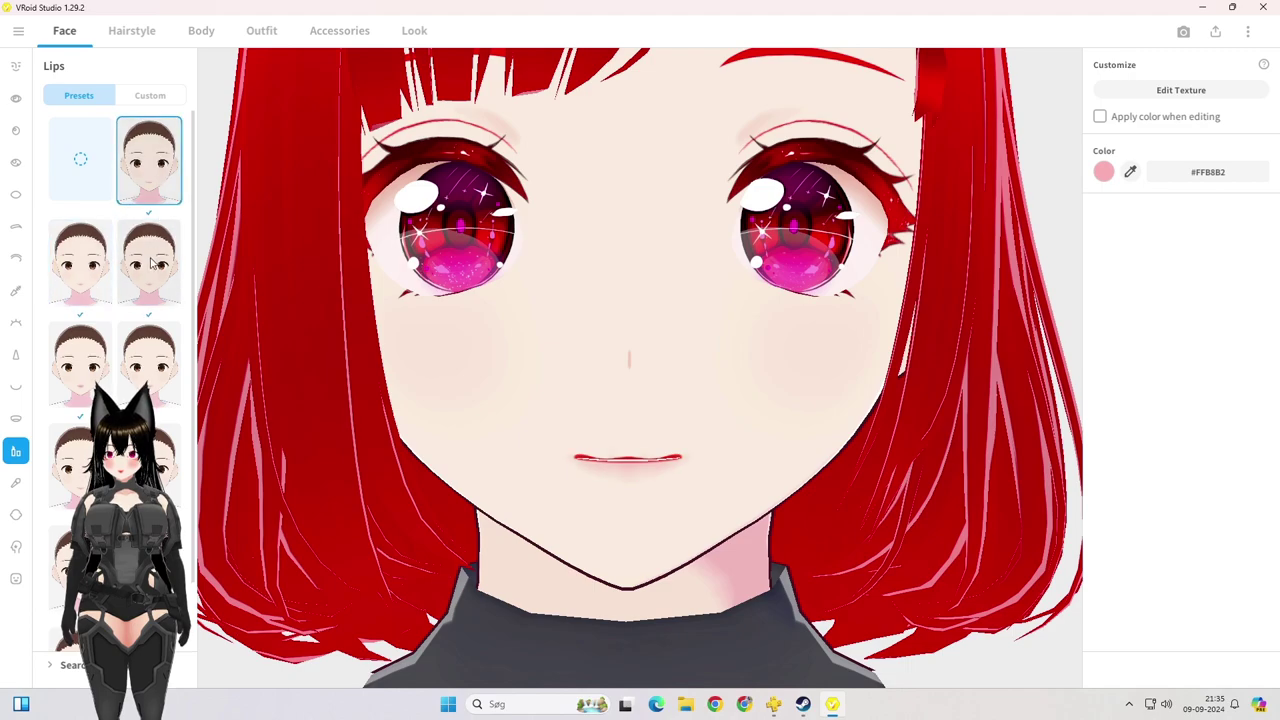
left_click(151, 263)
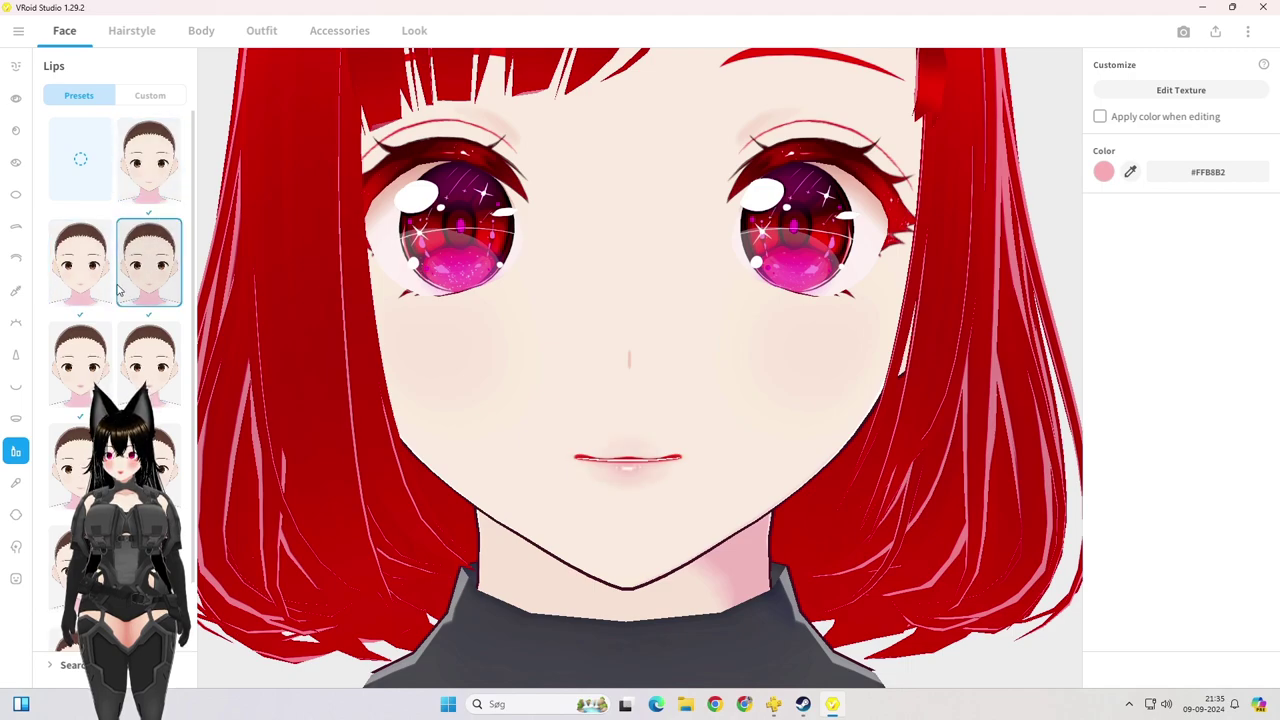
left_click(90, 283)
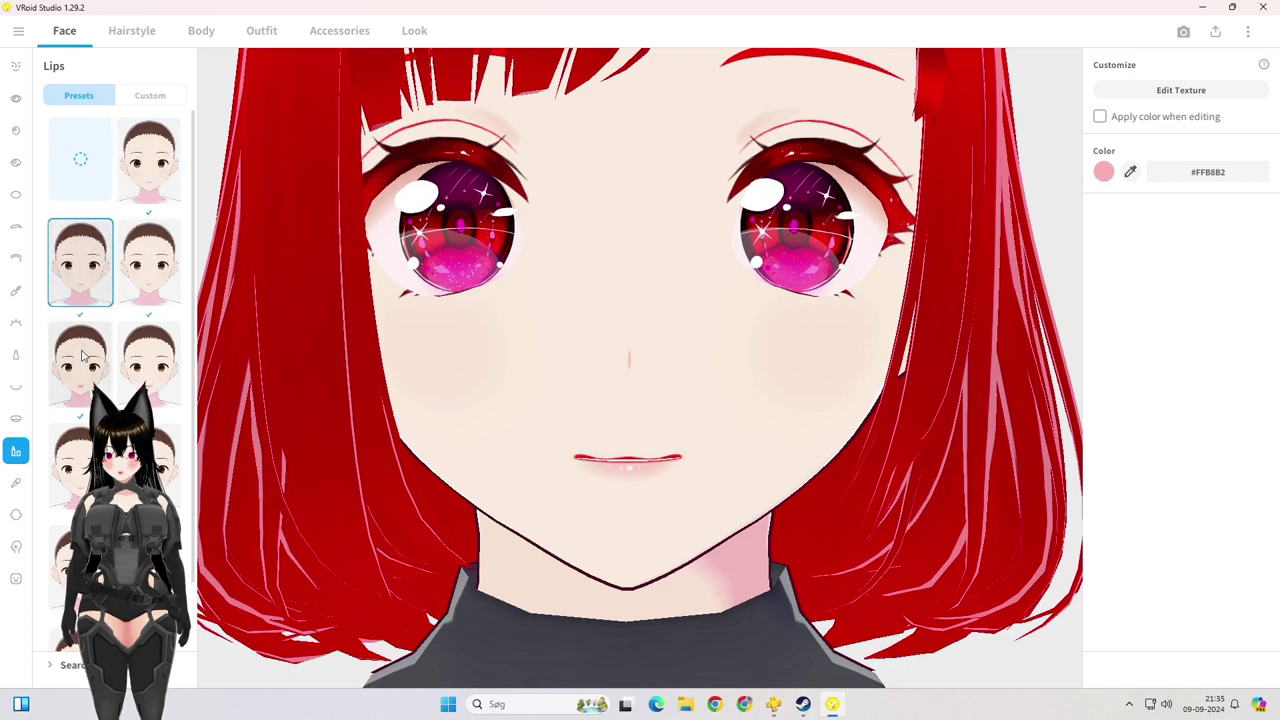
Step: Set the lip color to the saved red, #FF1700, close the color picker and check it on the whole head
left_click(1104, 174)
scroll(1107, 353, "down", 1)
left_click(1126, 356)
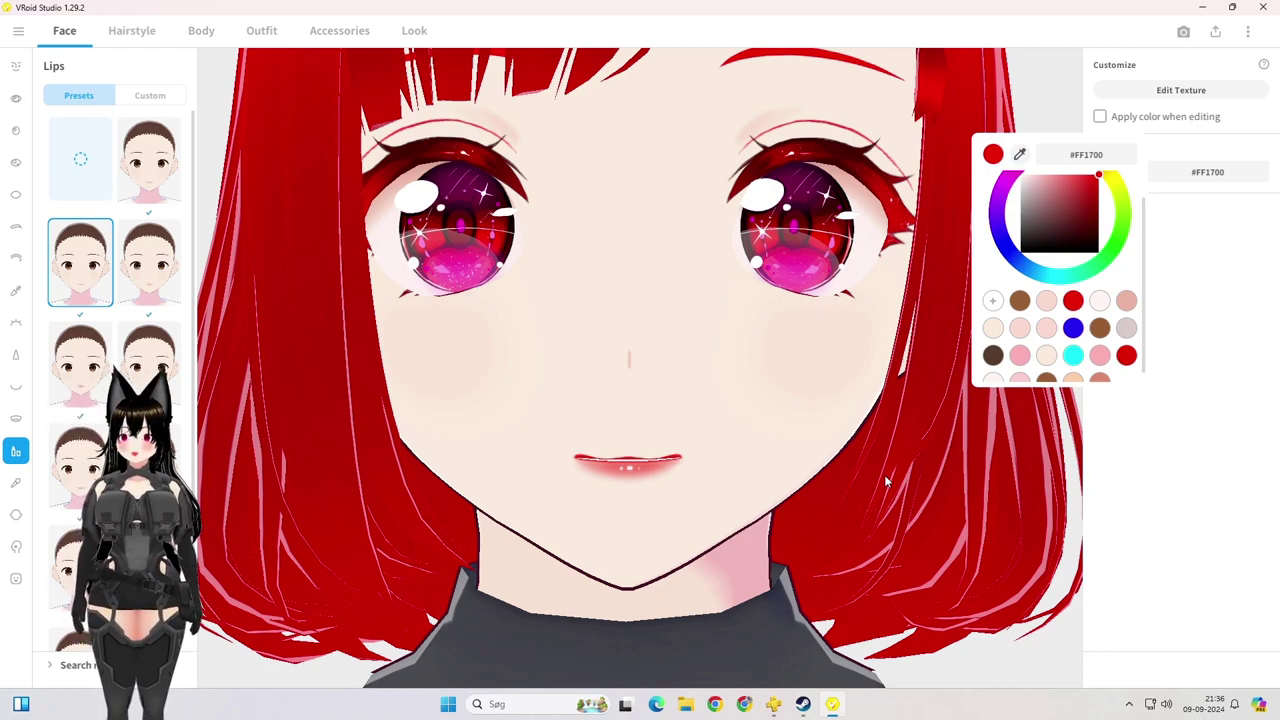
left_click(627, 360)
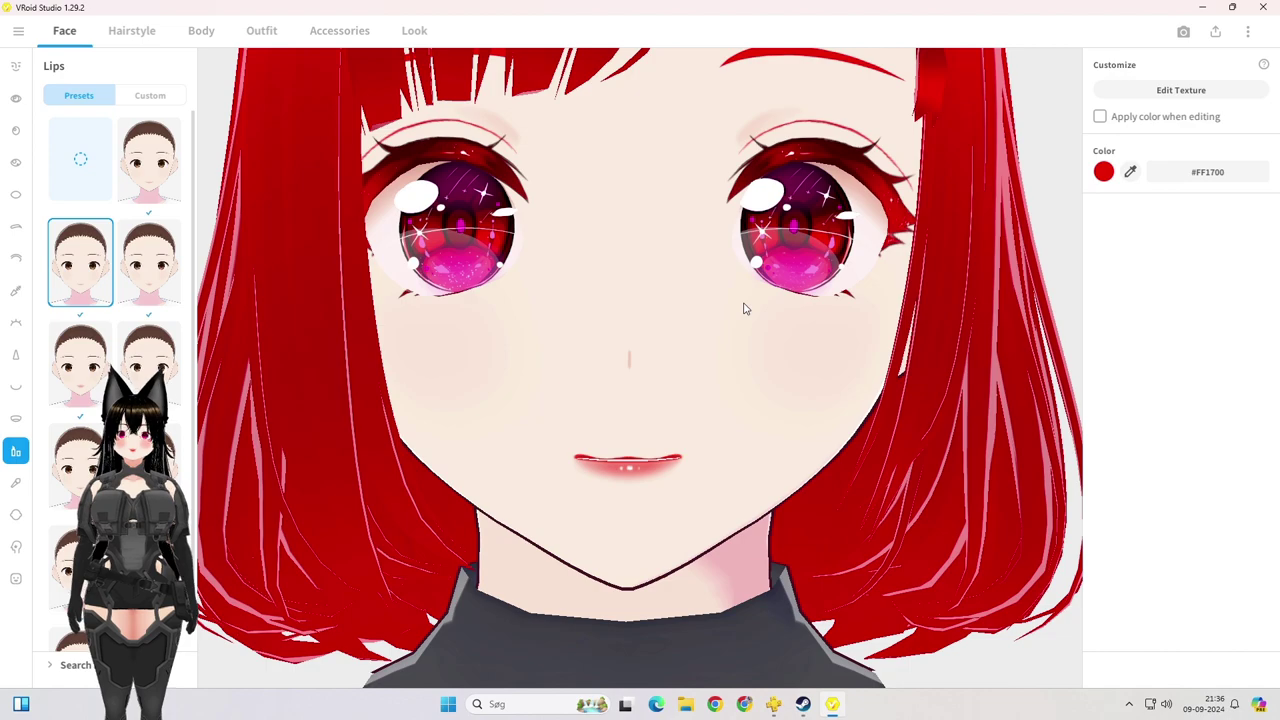
scroll(743, 309, "down", 5)
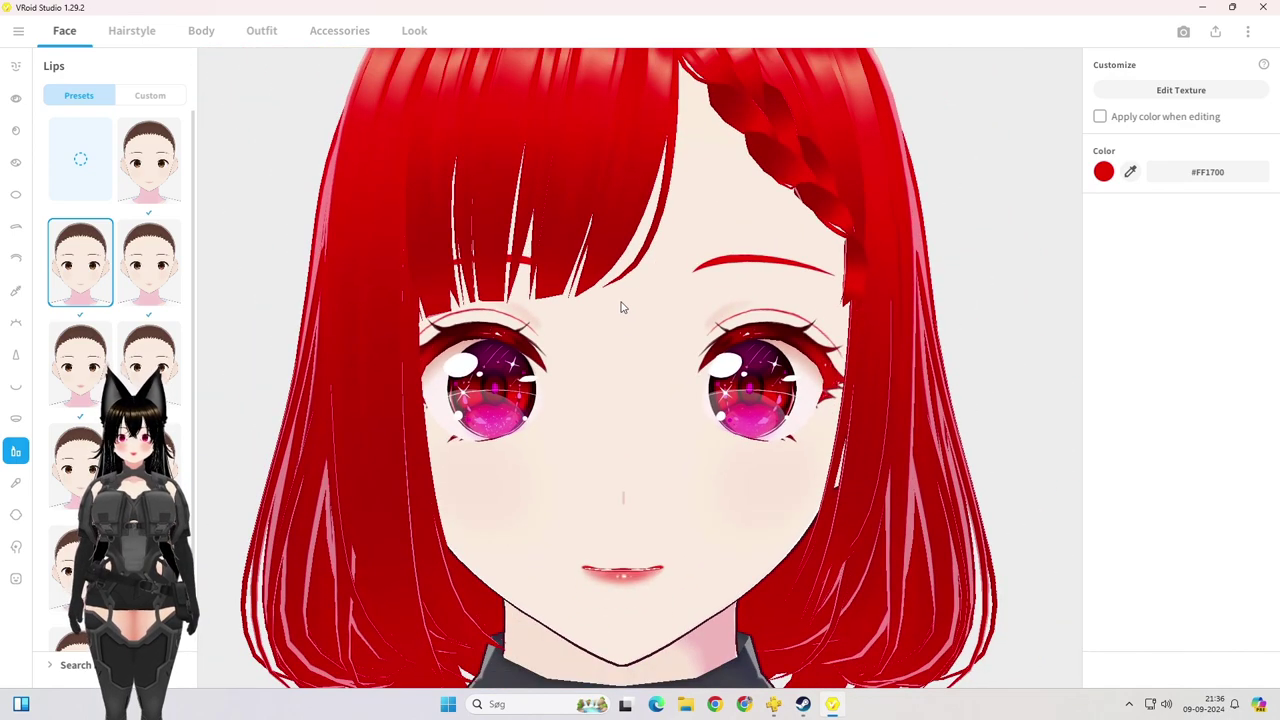
scroll(622, 308, "down", 5)
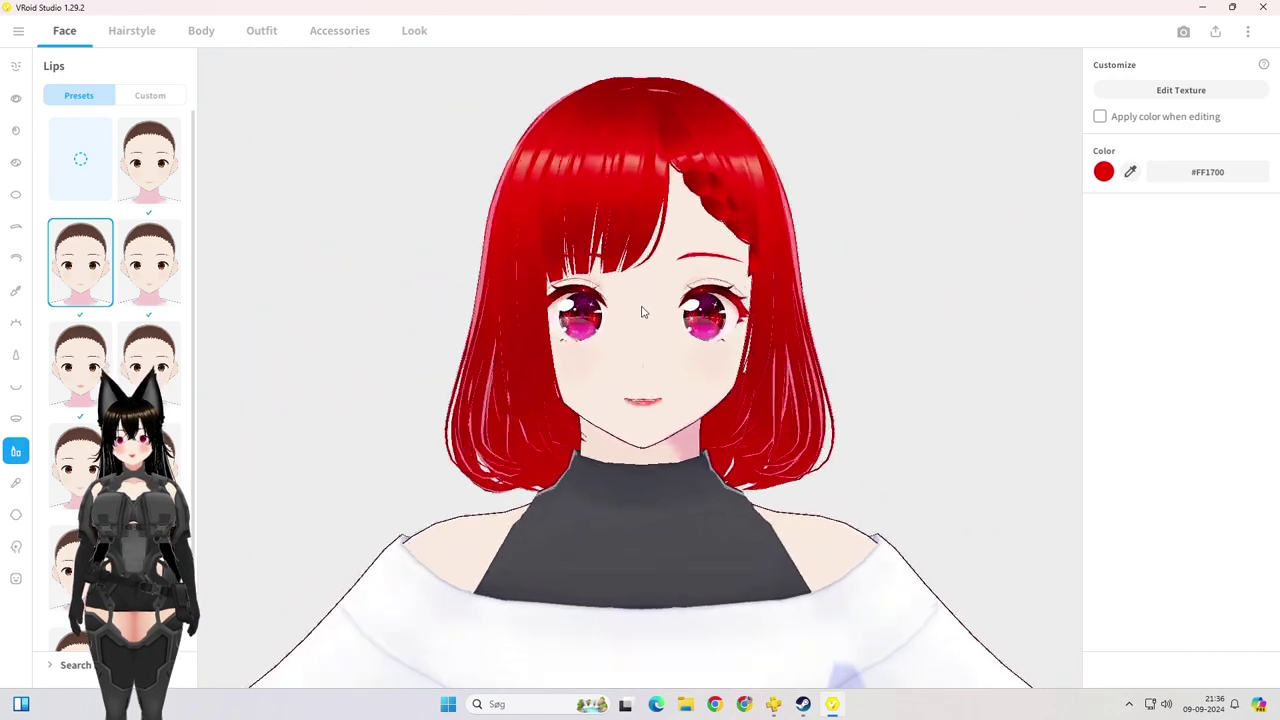
scroll(663, 260, "up", 5)
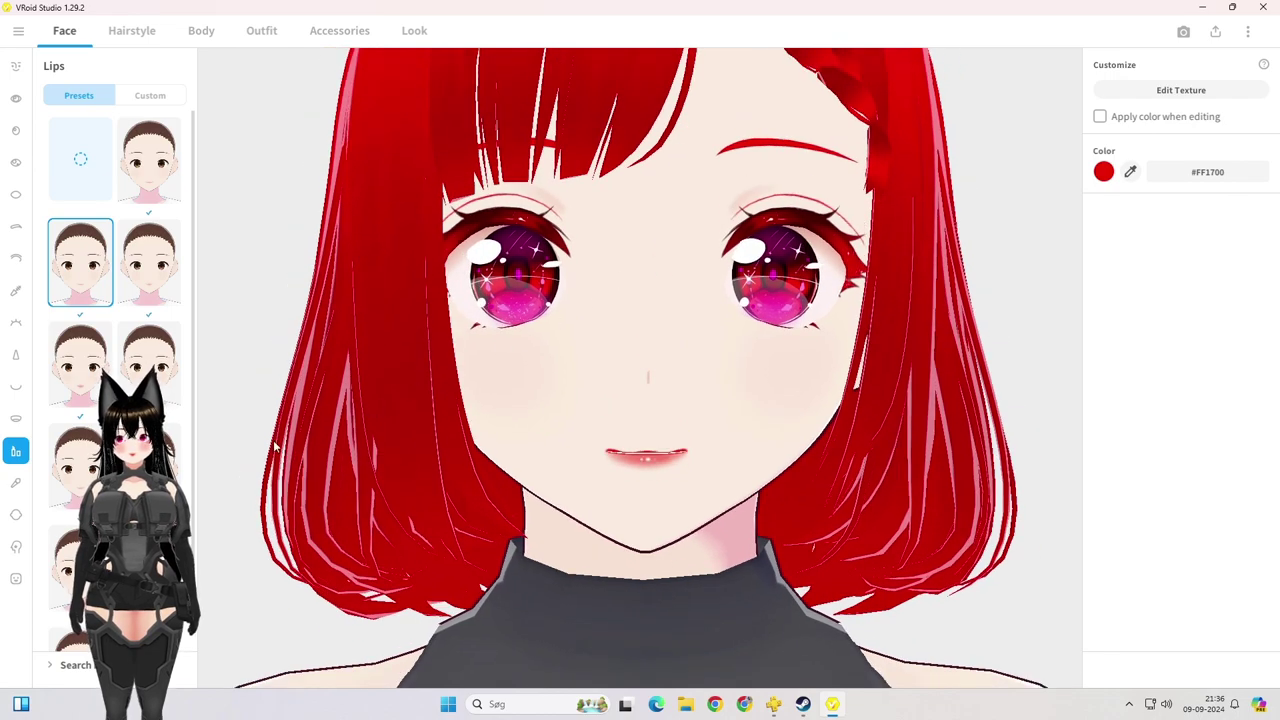
Step: Set the cheek color to the saved red, #FF1700, after trying black, and close the color picker
left_click(15, 483)
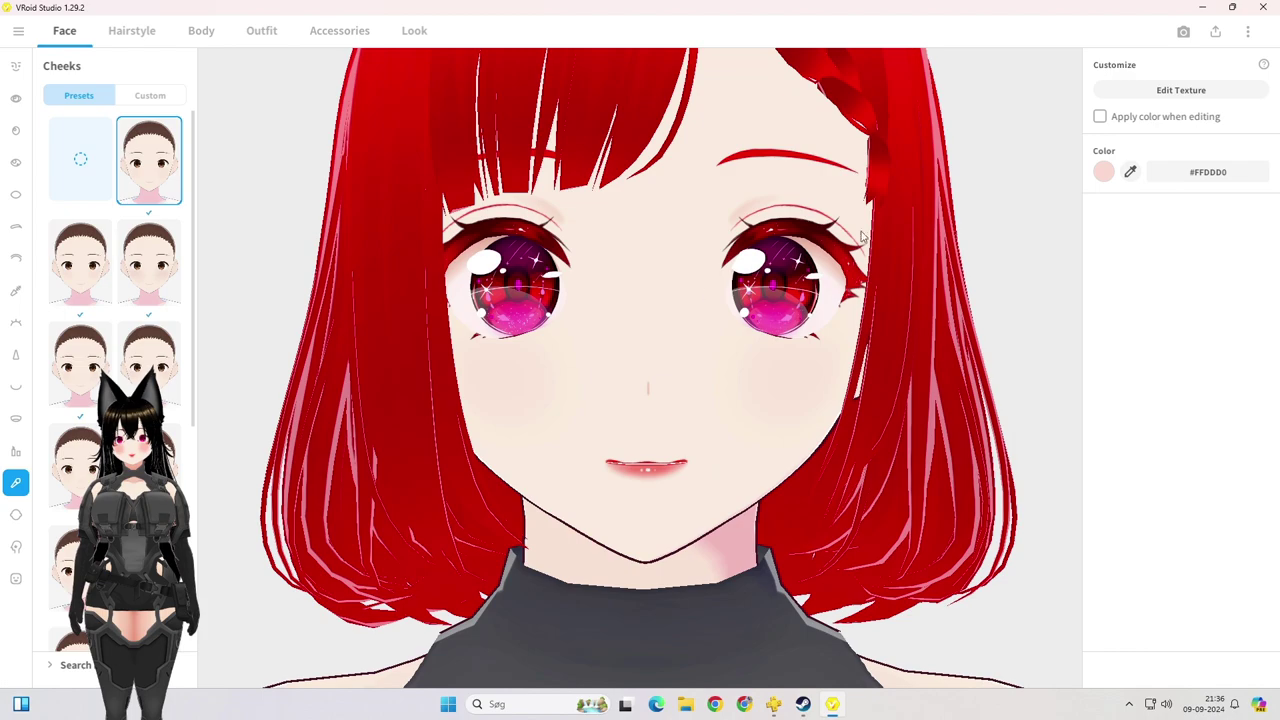
left_click(1102, 172)
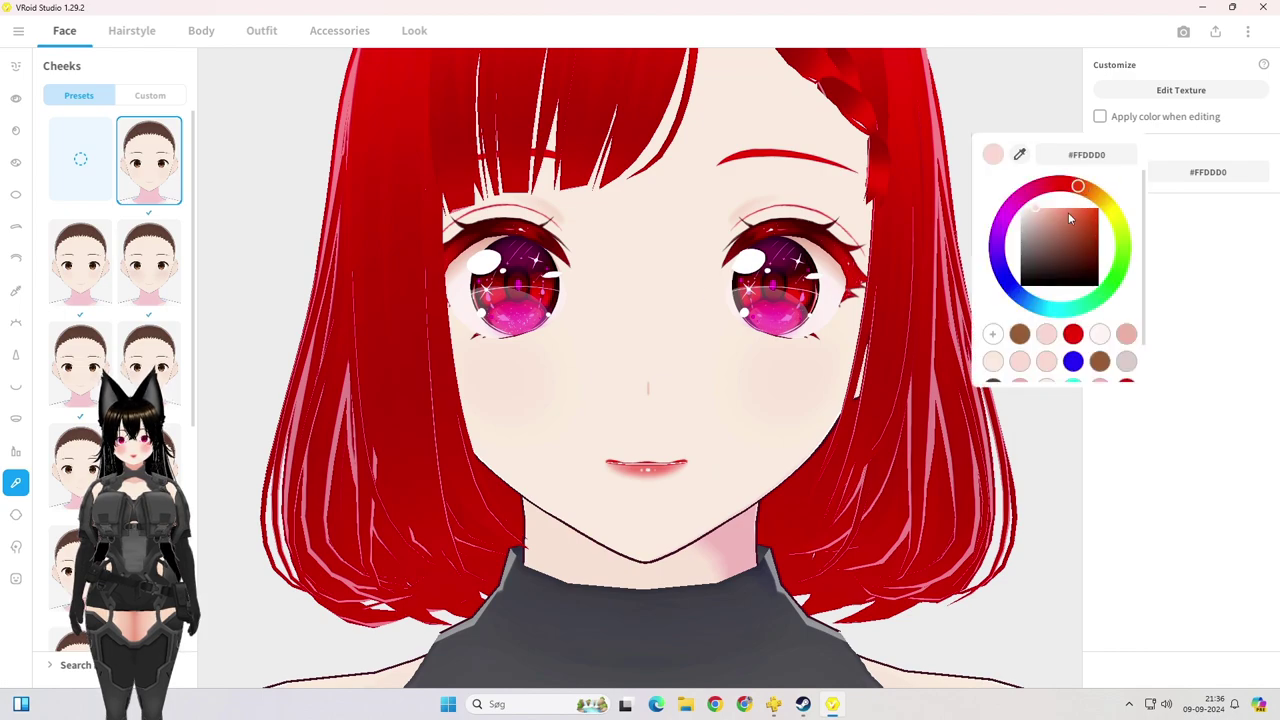
left_click_drag(1036, 238, 1018, 288)
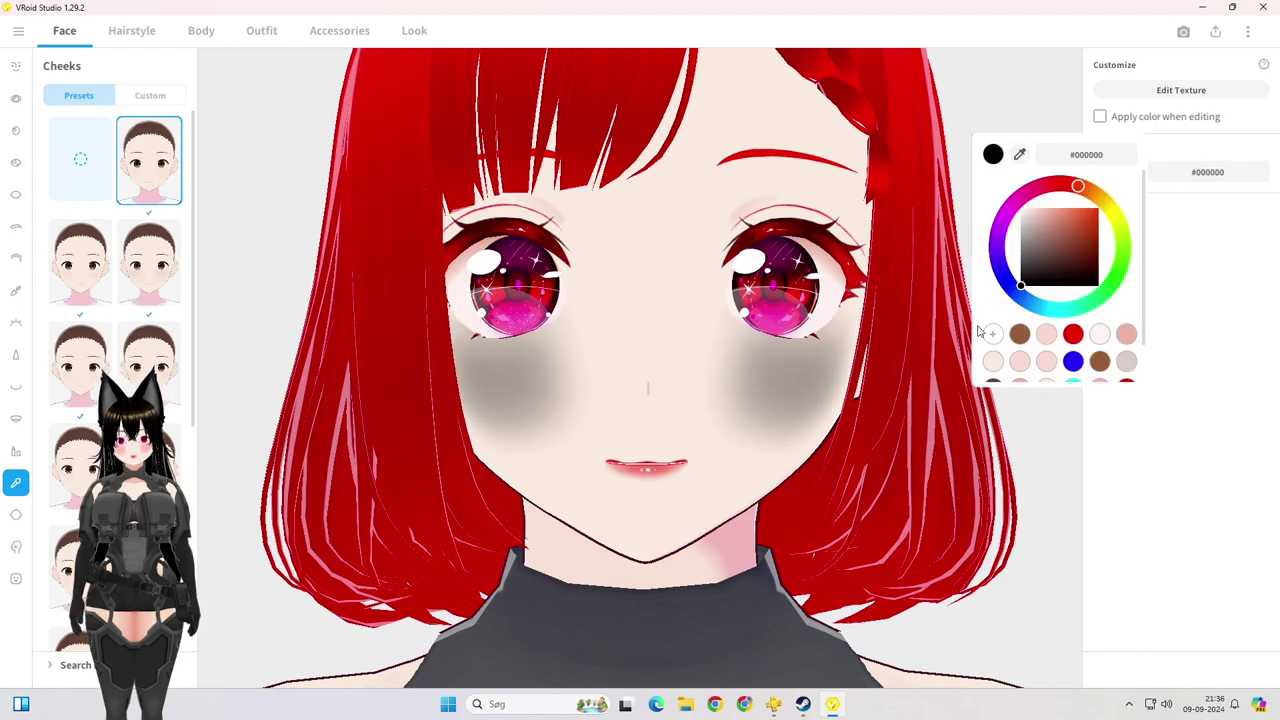
scroll(1073, 303, "down", 1)
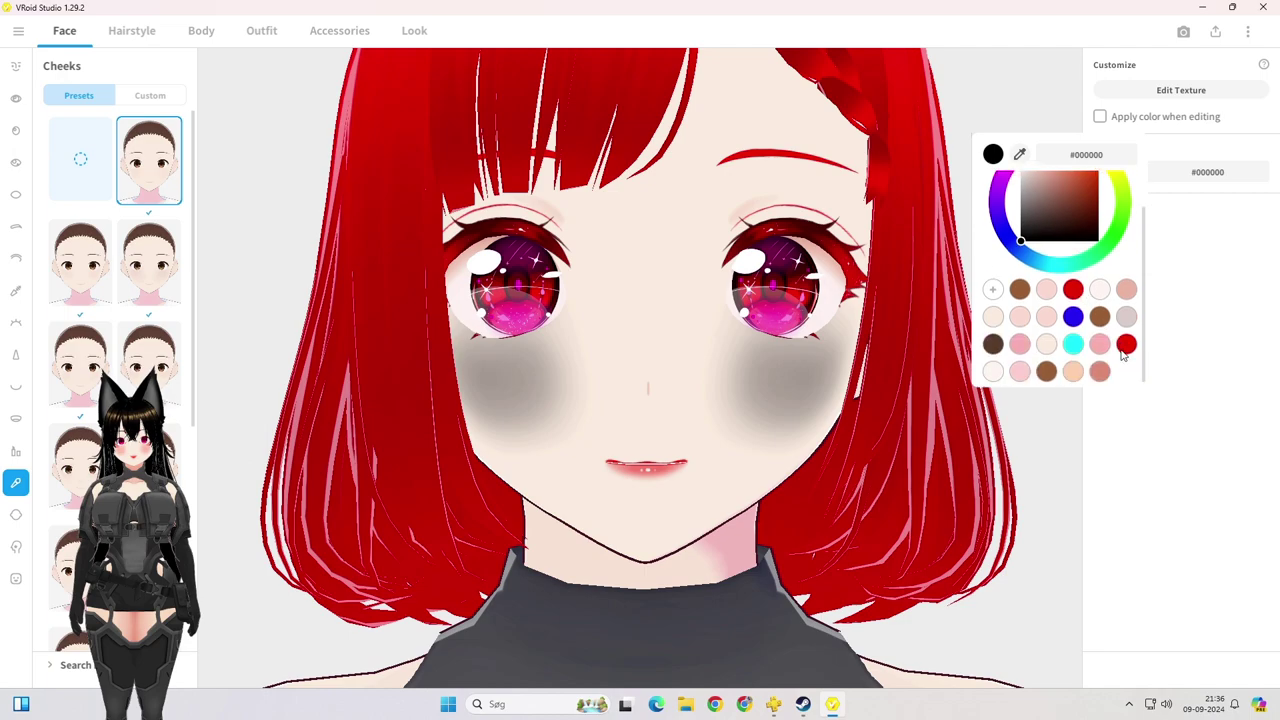
left_click(1125, 345)
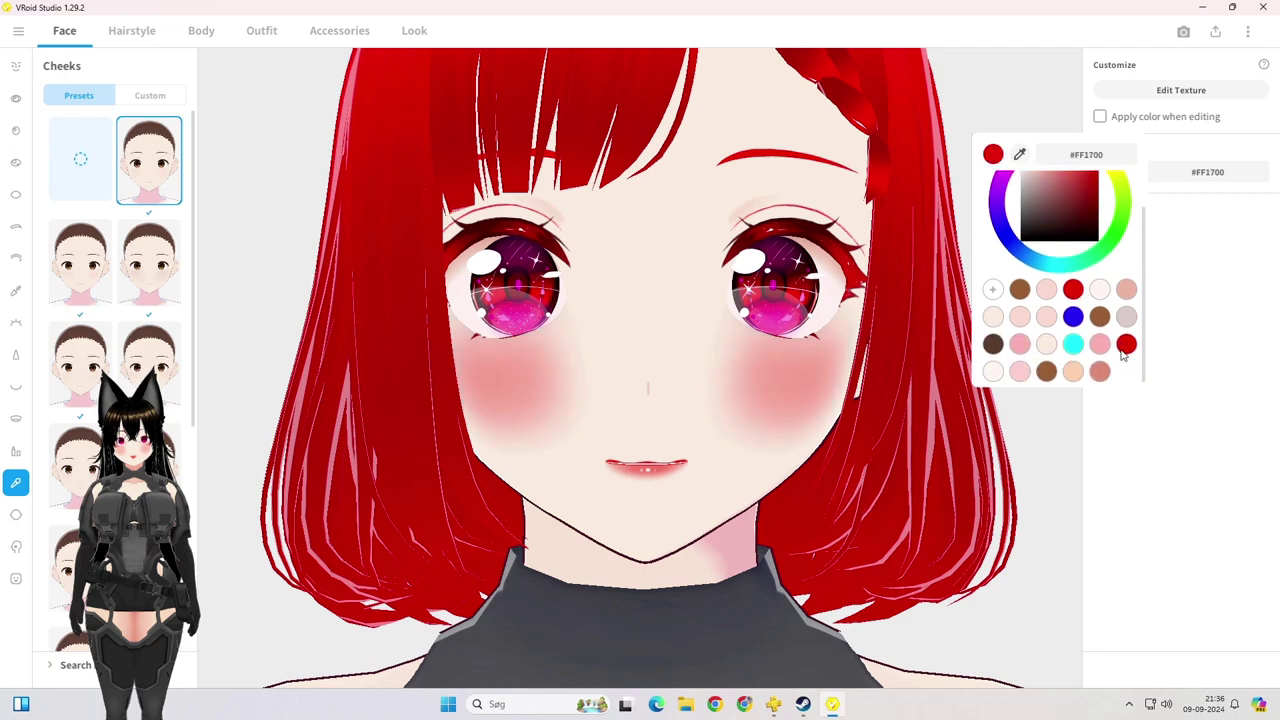
left_click(645, 351)
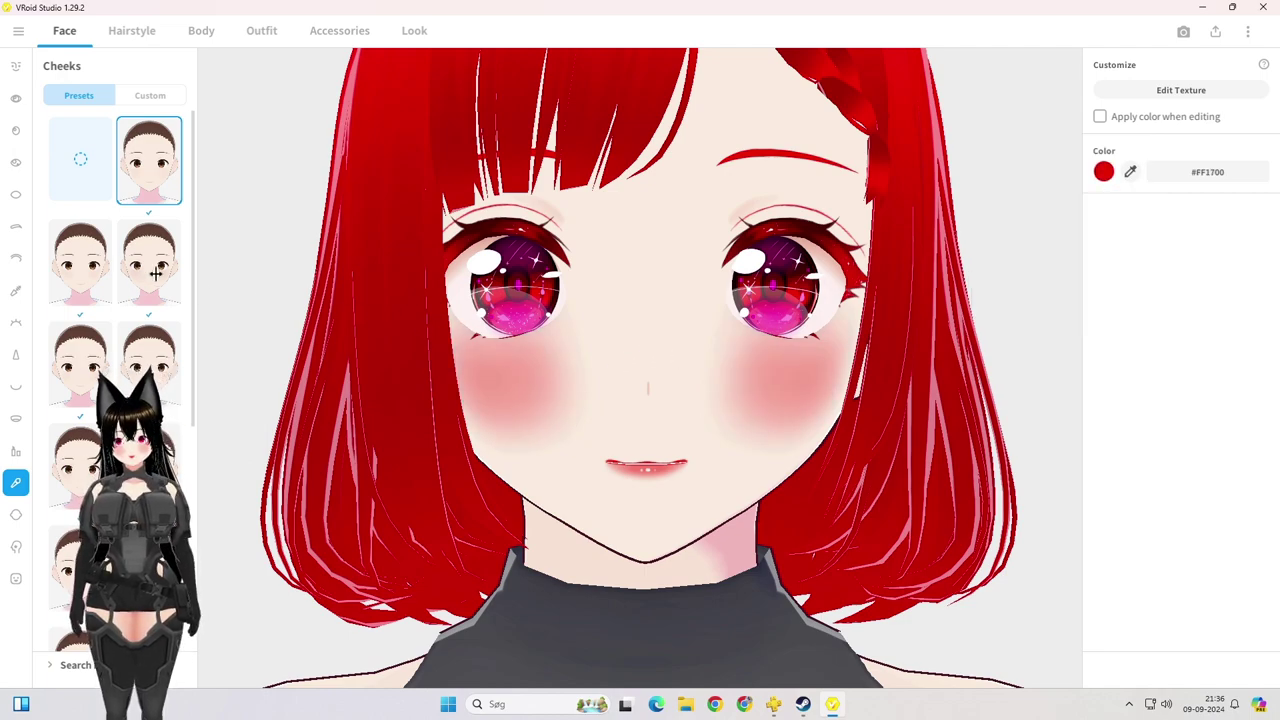
Step: Compare the second and third cheek presets on the face, not counting the empty option
left_click(88, 266)
left_click(155, 263)
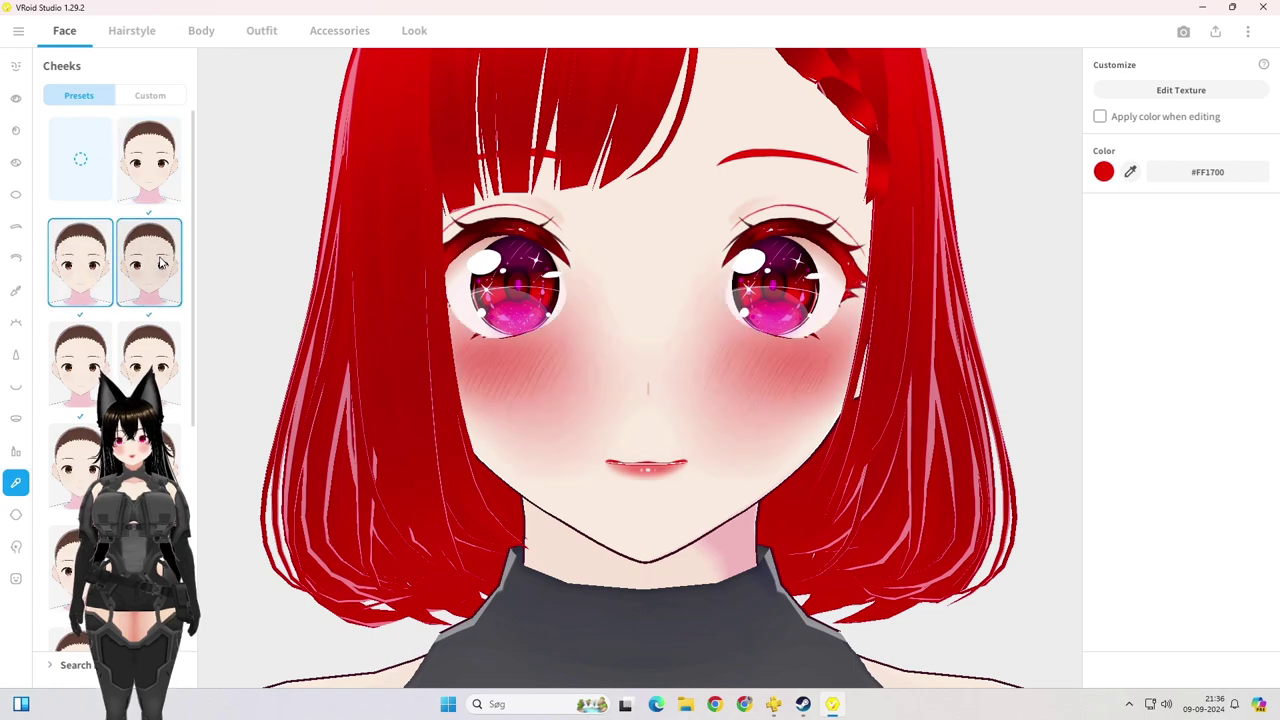
left_click(105, 250)
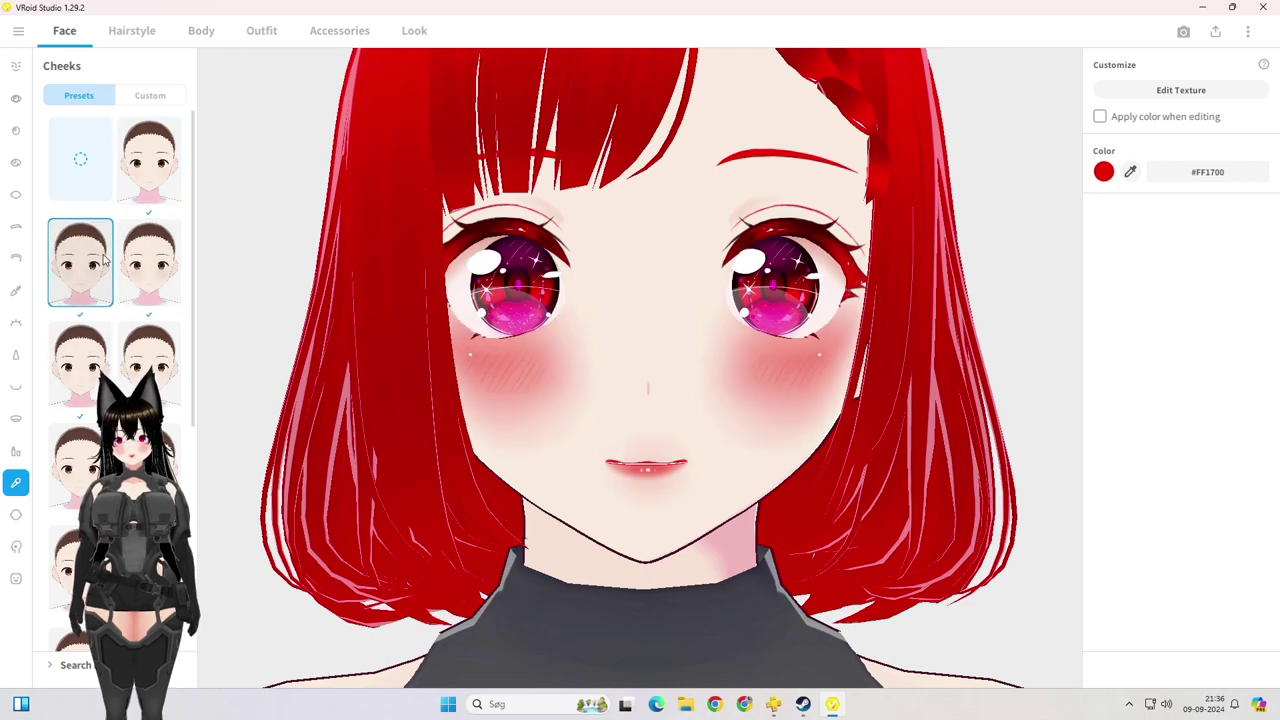
left_click(140, 256)
left_click(93, 272)
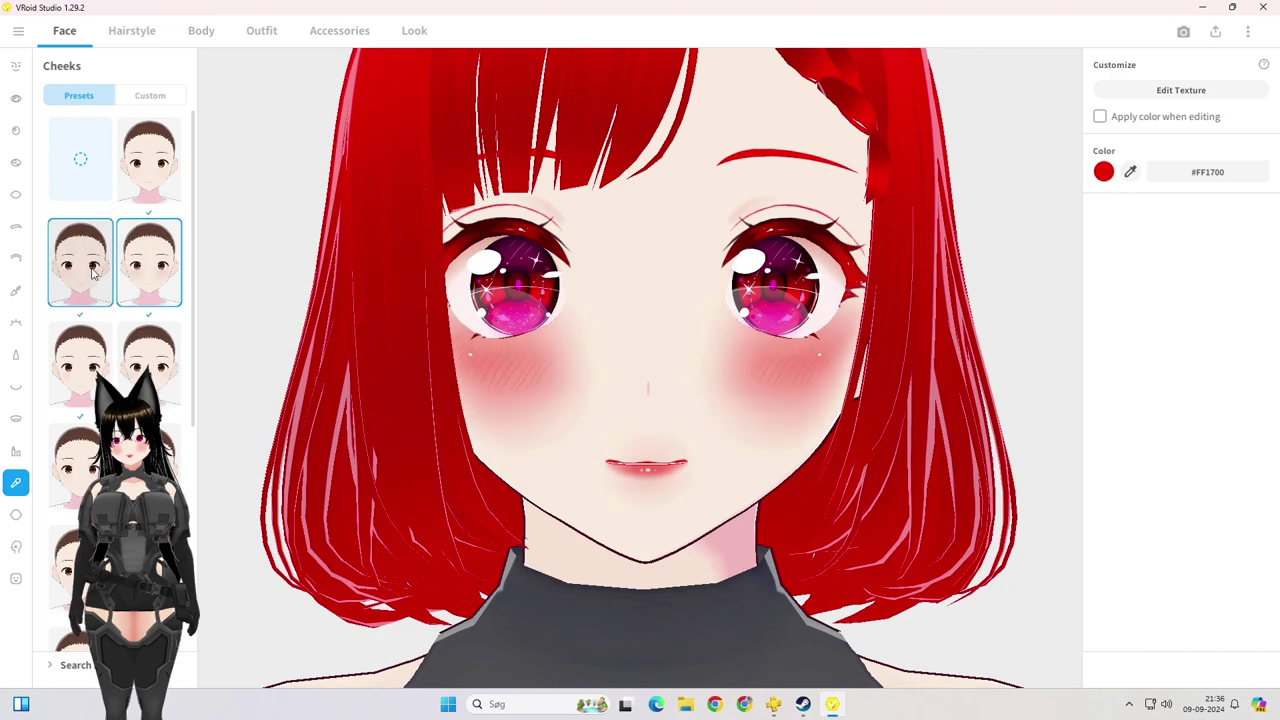
Step: Compare the fourth, fifth and seventh cheek presets on the face, not counting the empty option
left_click(103, 350)
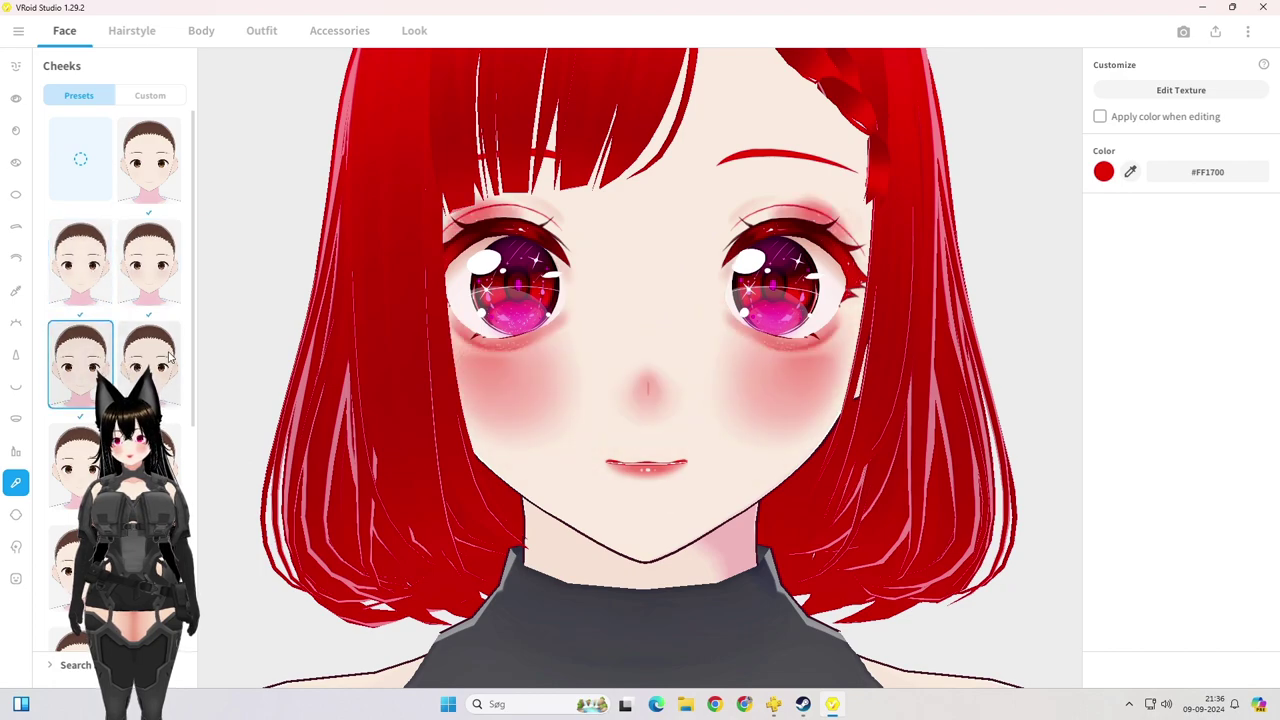
left_click(152, 368)
left_click(87, 362)
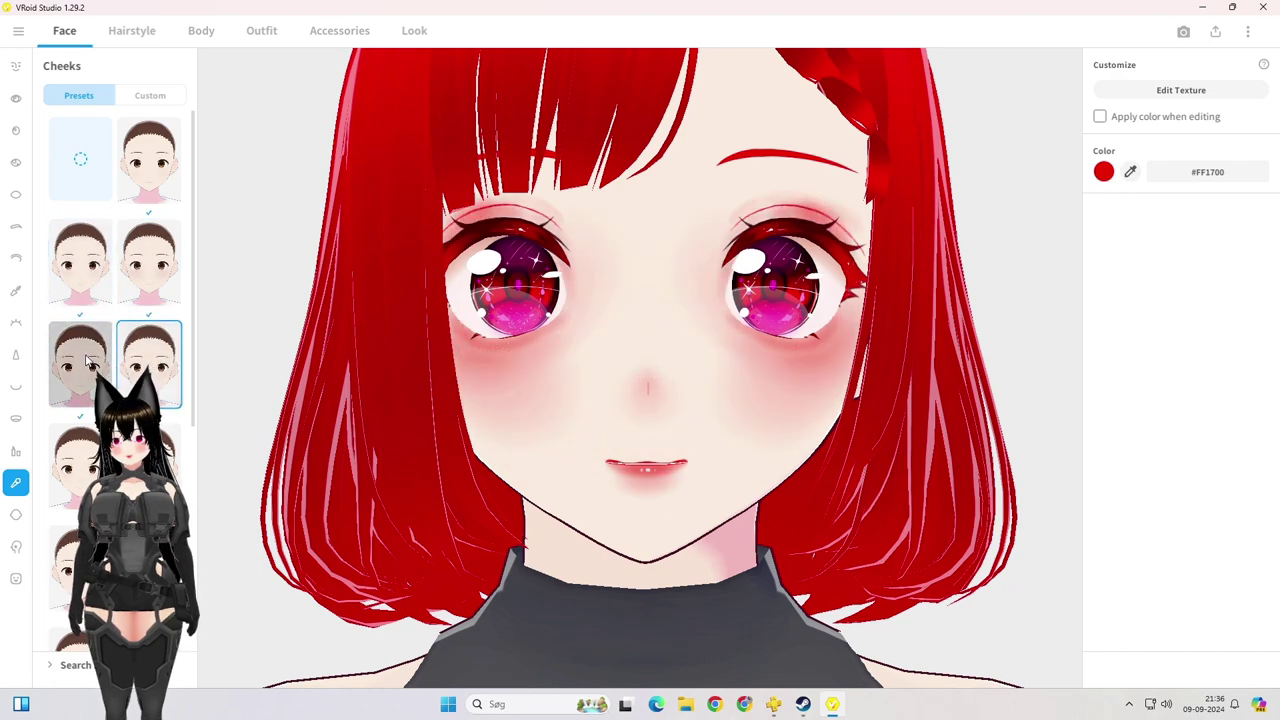
scroll(87, 362, "down", 1)
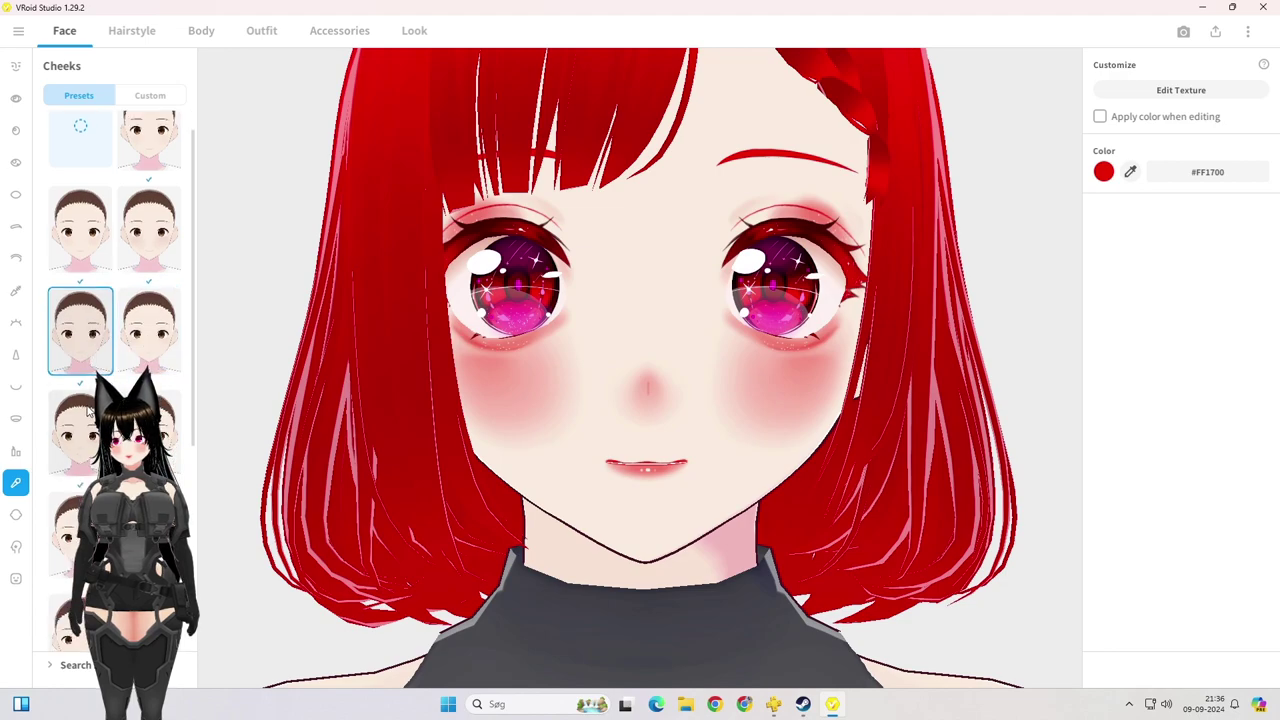
left_click(150, 425)
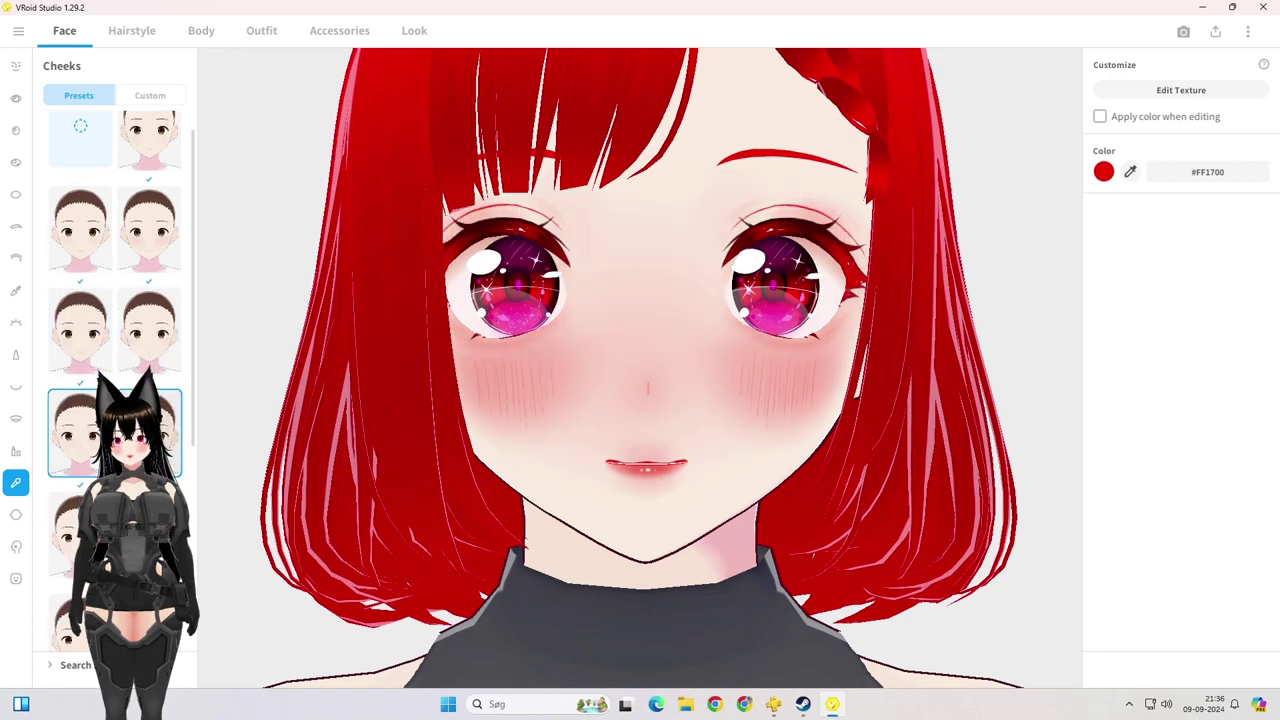
Step: Compare the eighth and ninth cheek presets, not counting the empty option, and check the eighth one on the whole head
scroll(150, 425, "down", 1)
scroll(115, 300, "down", 1)
left_click(80, 467)
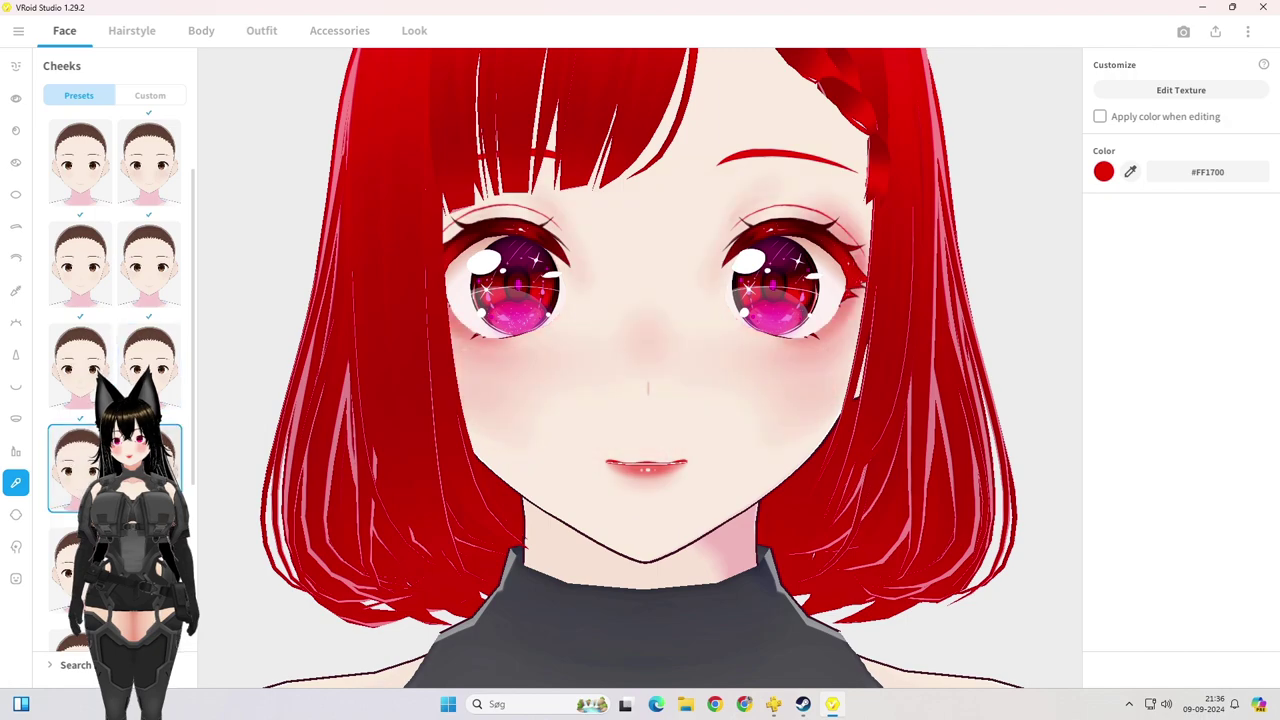
left_click(82, 362)
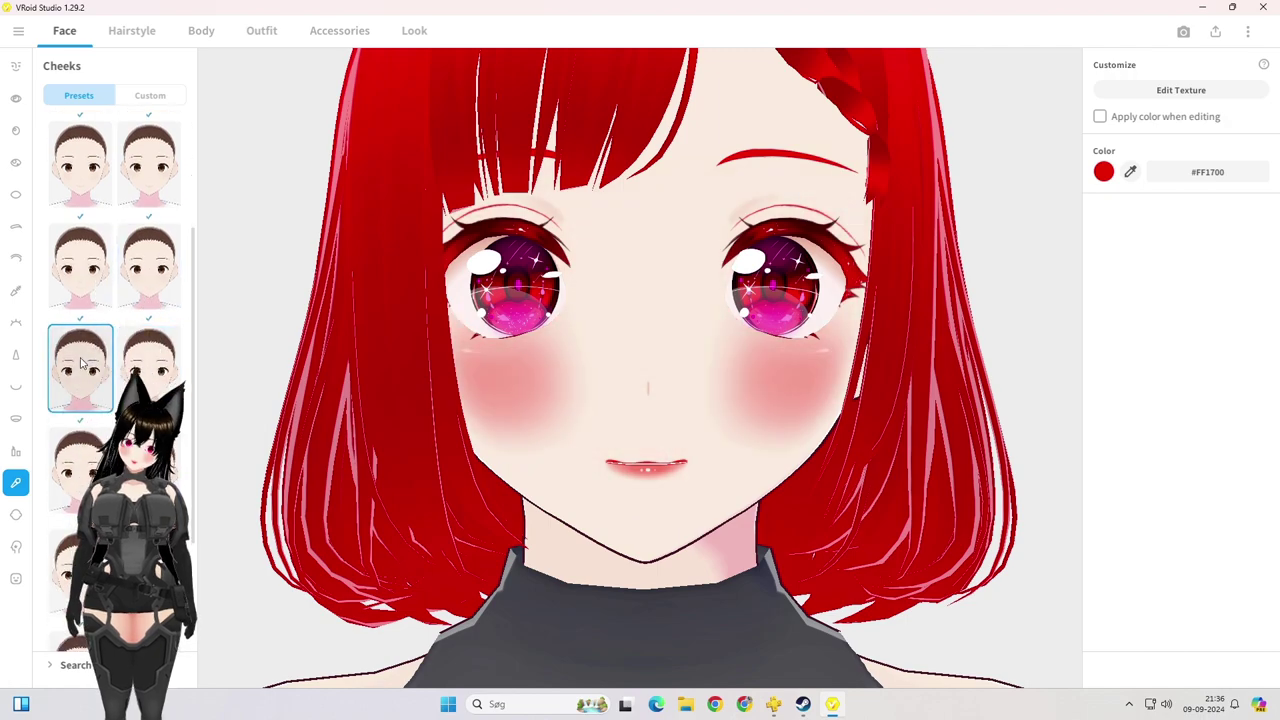
scroll(670, 298, "down", 4)
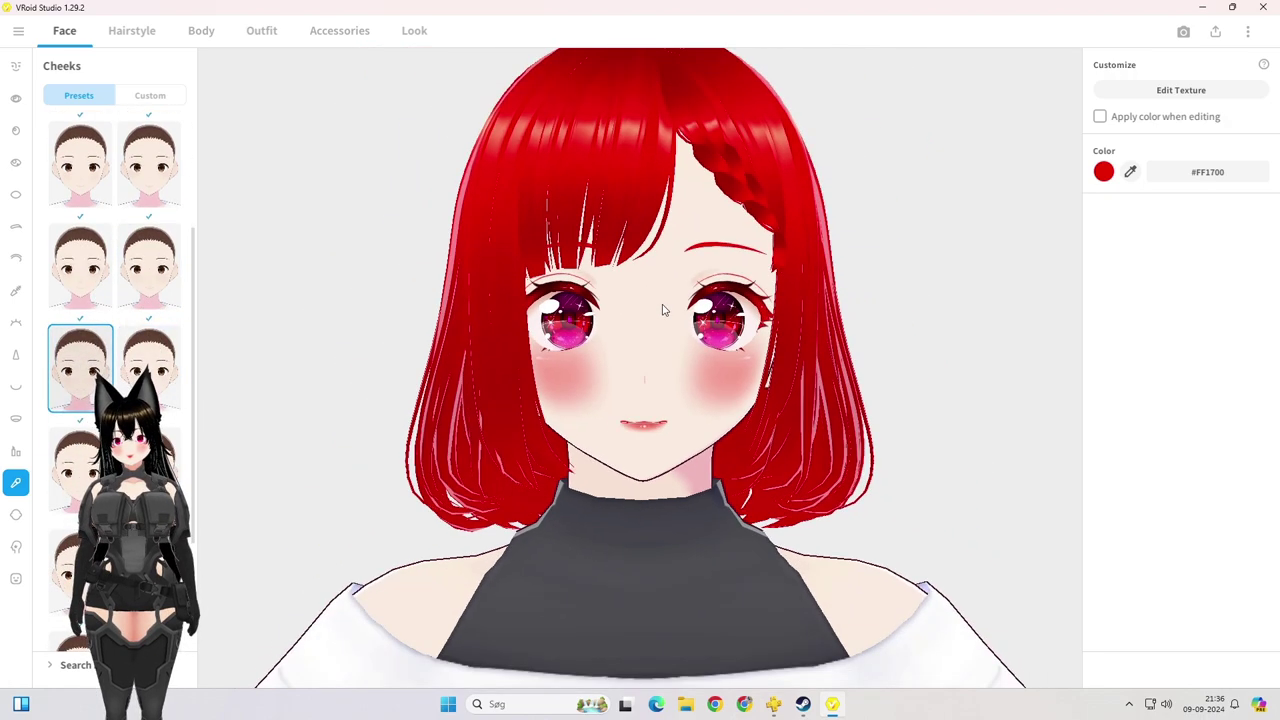
scroll(657, 298, "up", 2)
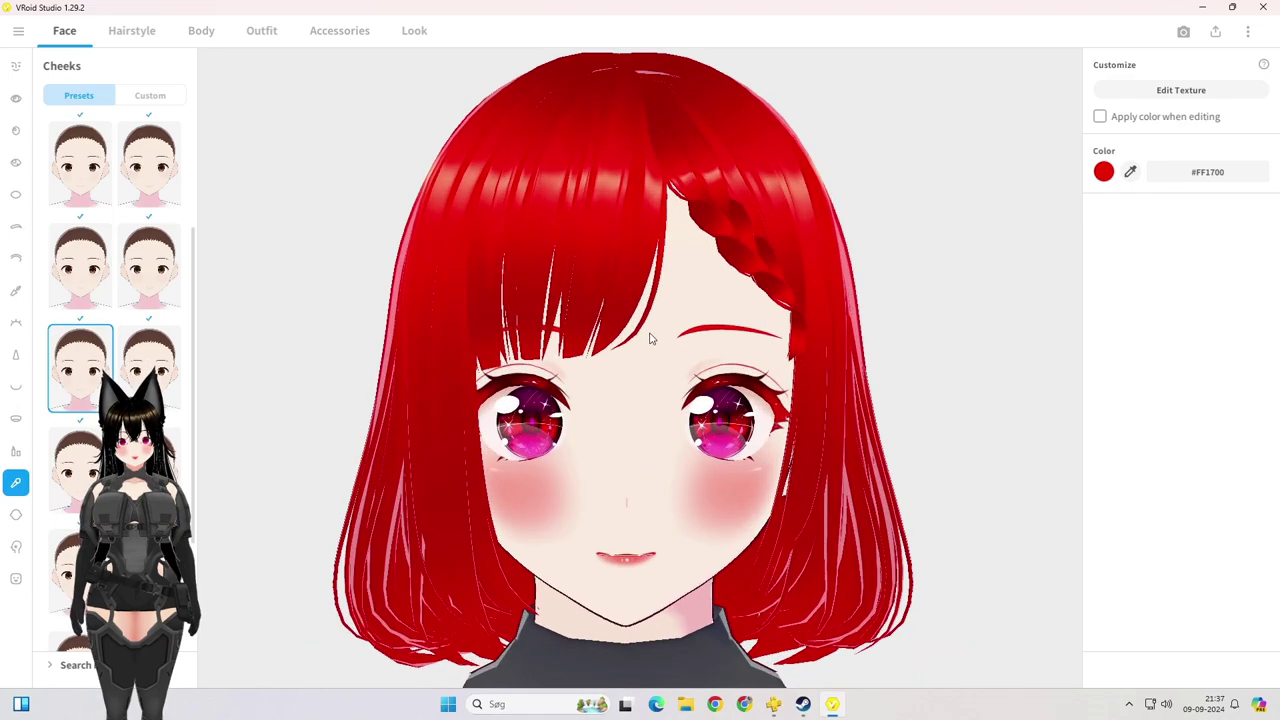
scroll(648, 325, "up", 2)
scroll(645, 321, "up", 1)
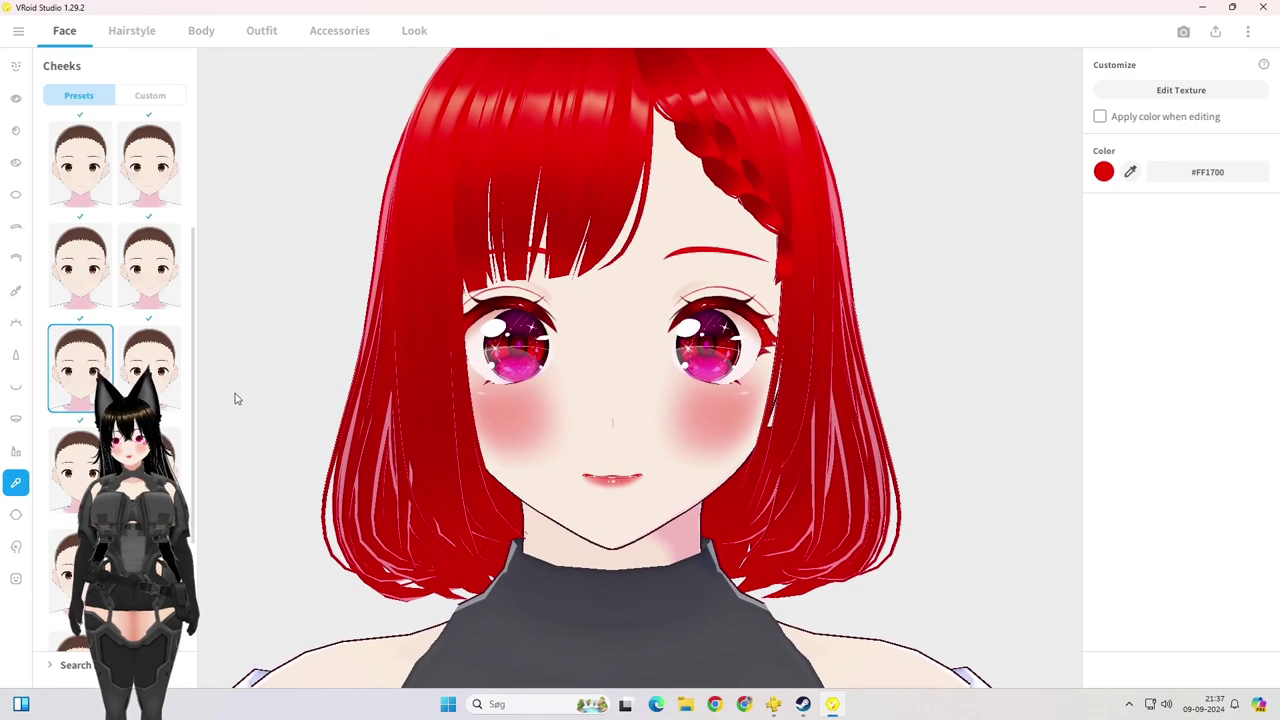
Step: Compare the ninth, tenth and eleventh cheek presets on a close view of the face, not counting the empty option
left_click(149, 362)
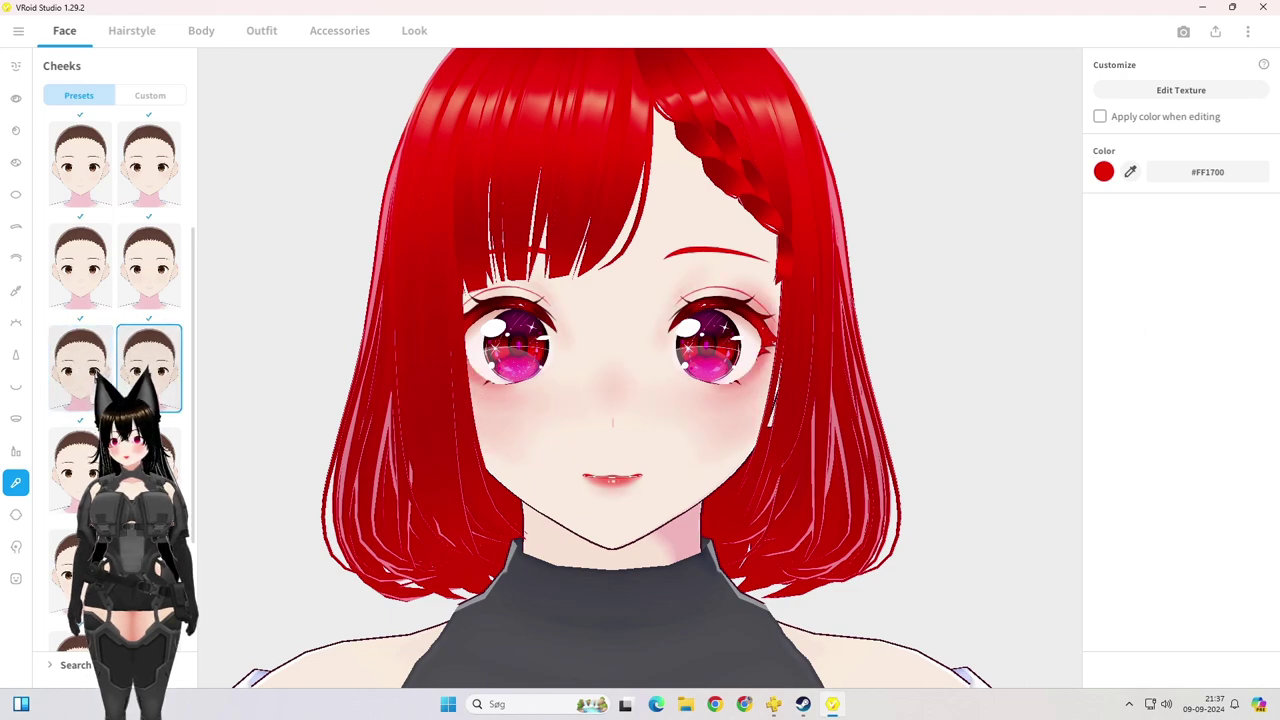
scroll(80, 390, "down", 1)
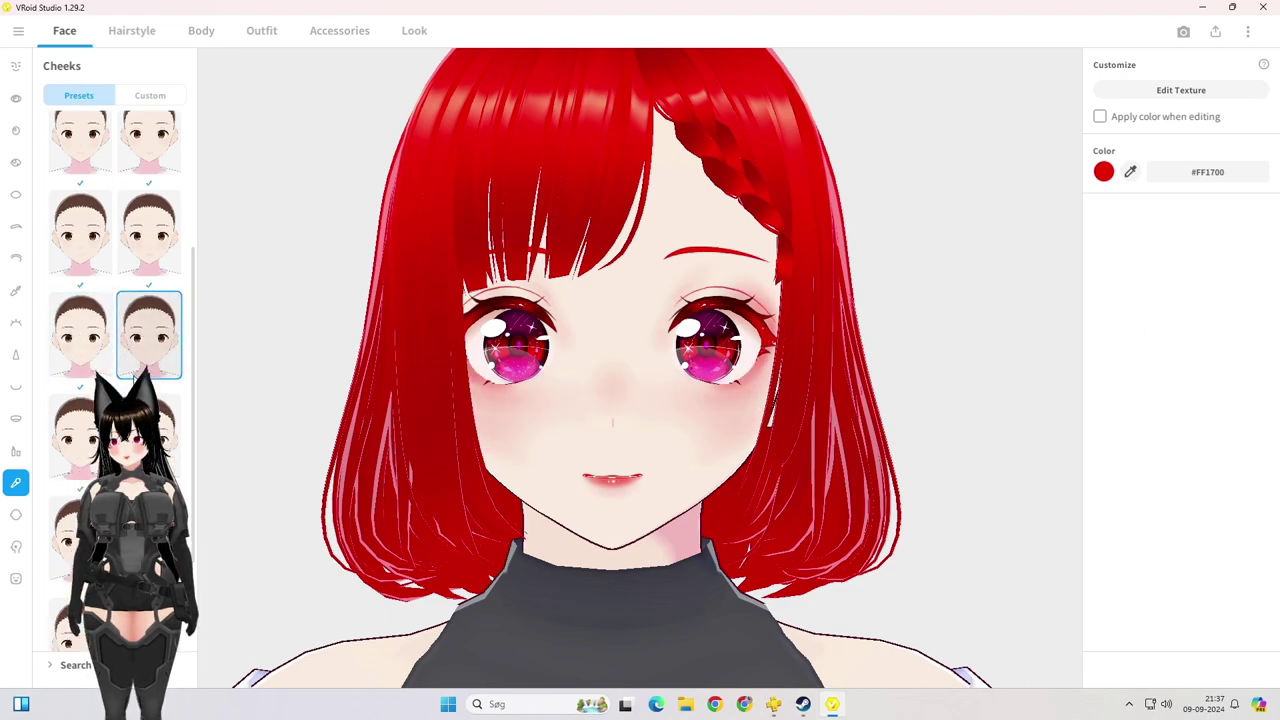
left_click(80, 400)
scroll(599, 352, "up", 5)
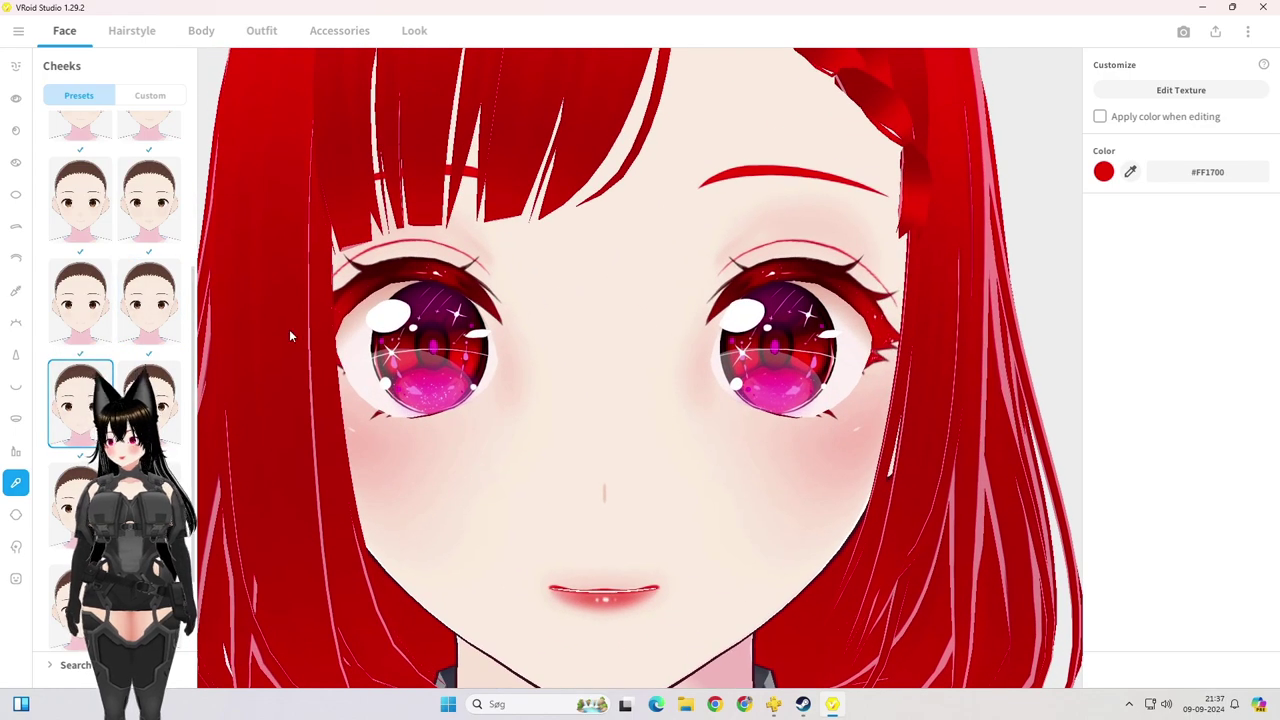
left_click(139, 325)
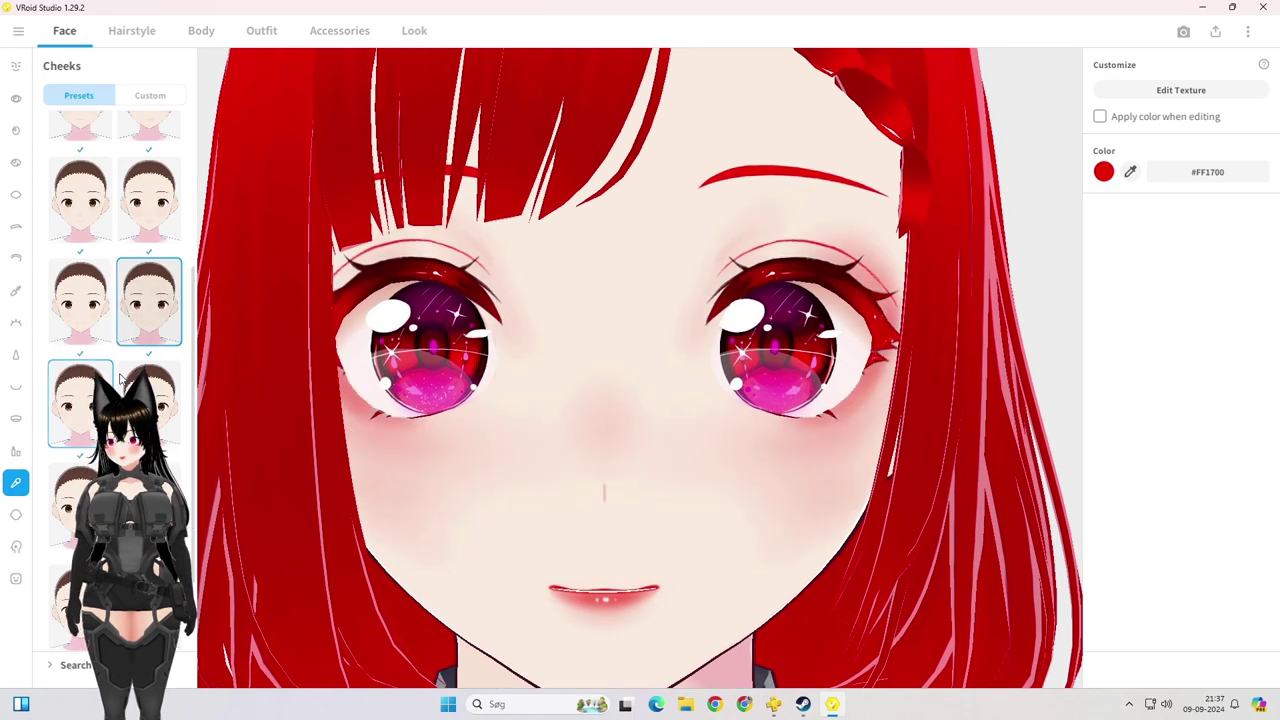
left_click(85, 418)
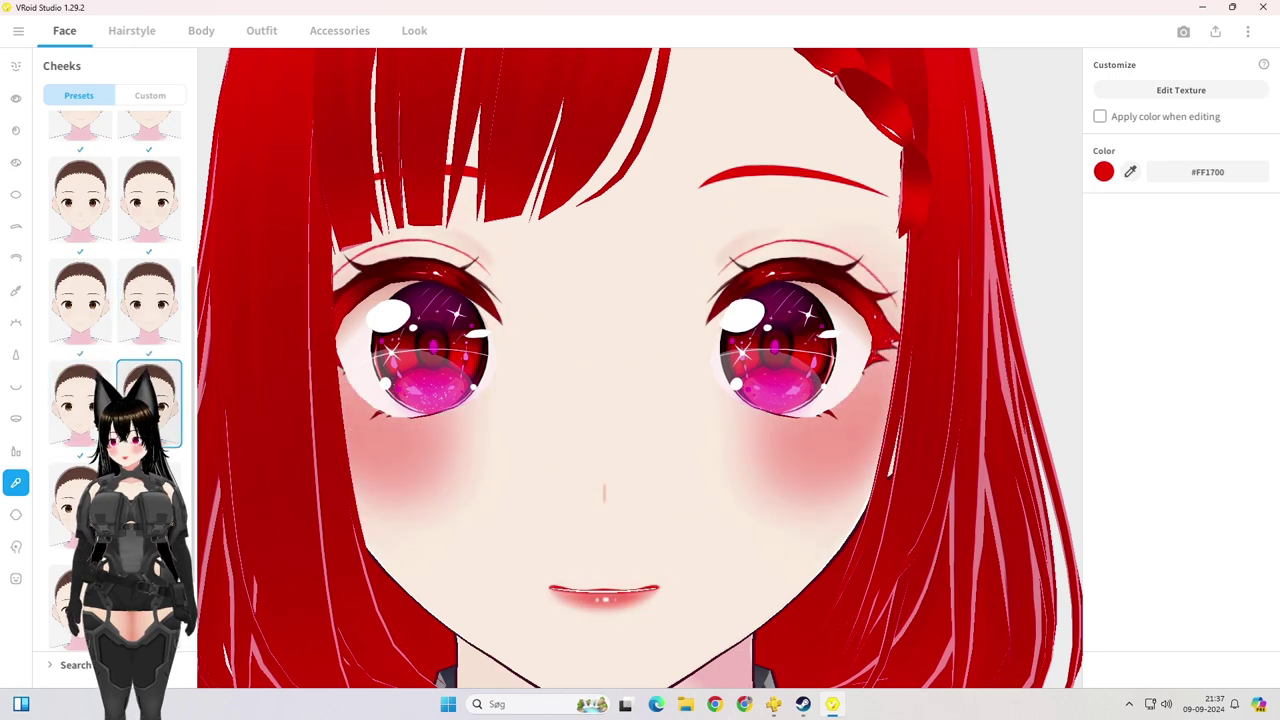
Step: Try the twelfth, thirteenth and fourteenth cheek presets on the face, not counting the empty option
scroll(90, 443, "down", 1)
left_click(84, 440)
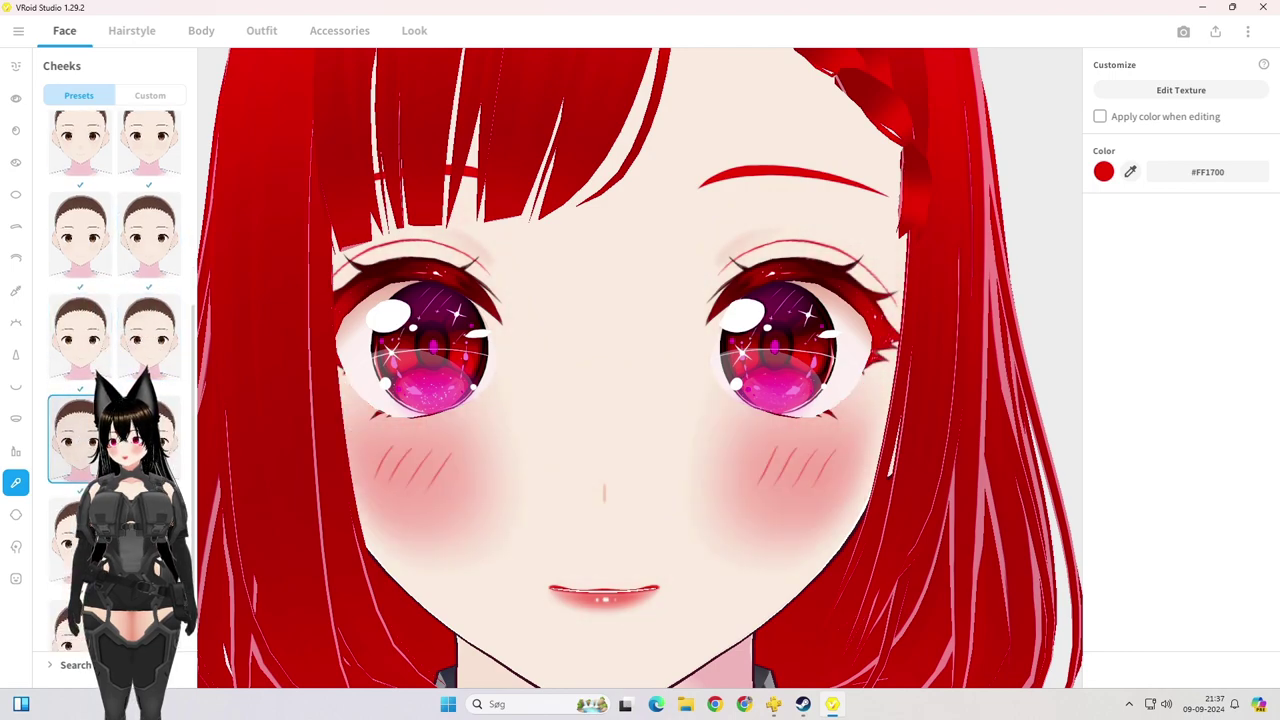
scroll(115, 440, "up", 1)
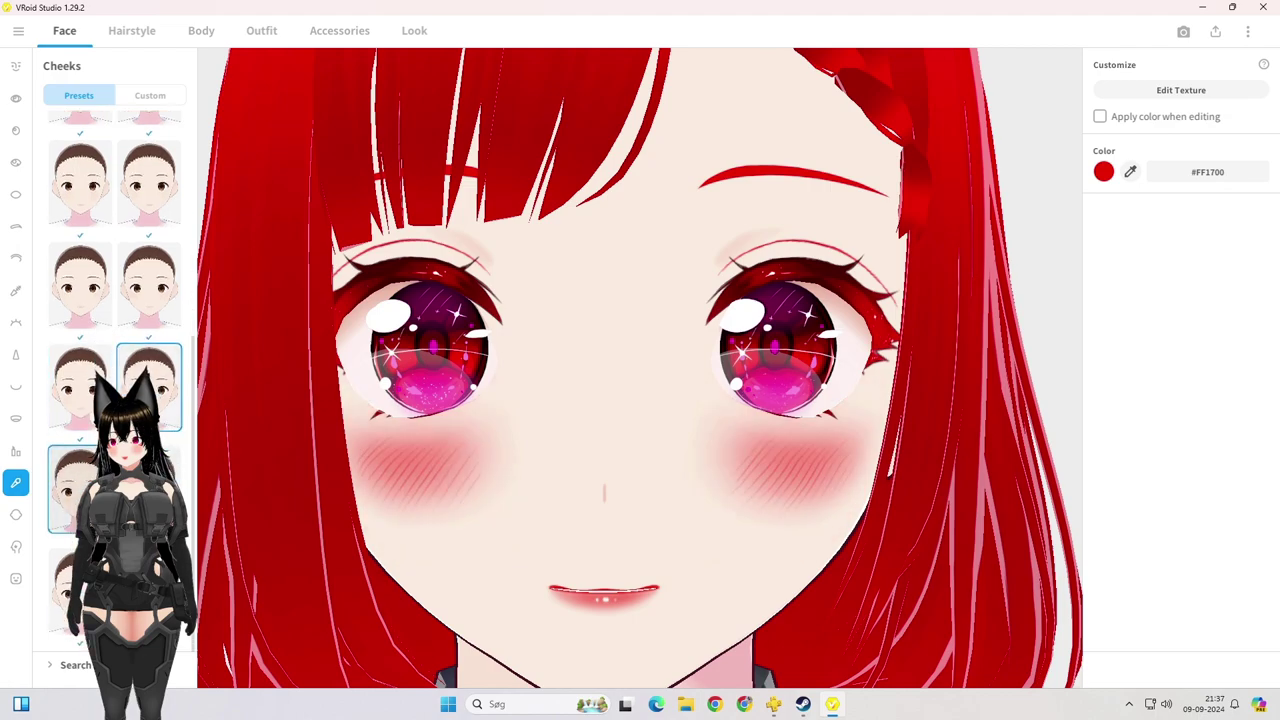
scroll(90, 300, "up", 3)
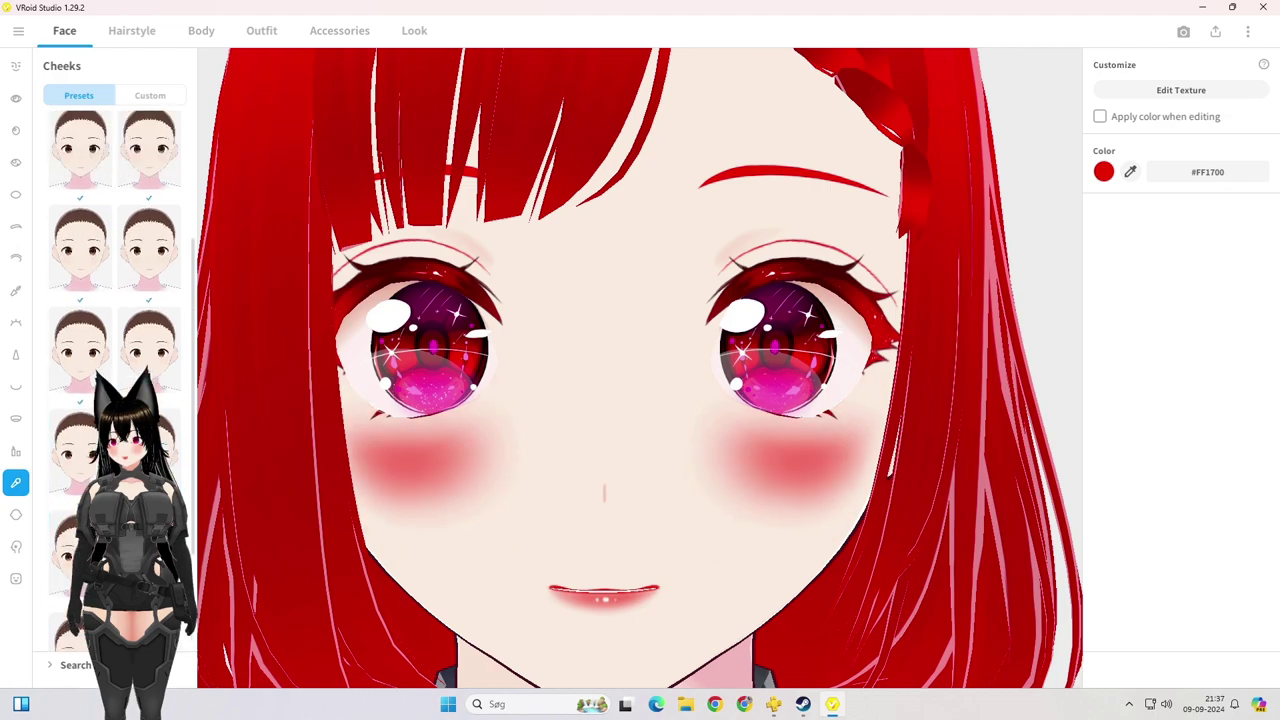
Step: Compare the second and third cheek presets again, not counting the empty option, and check the fourth one on the whole head
left_click(91, 283)
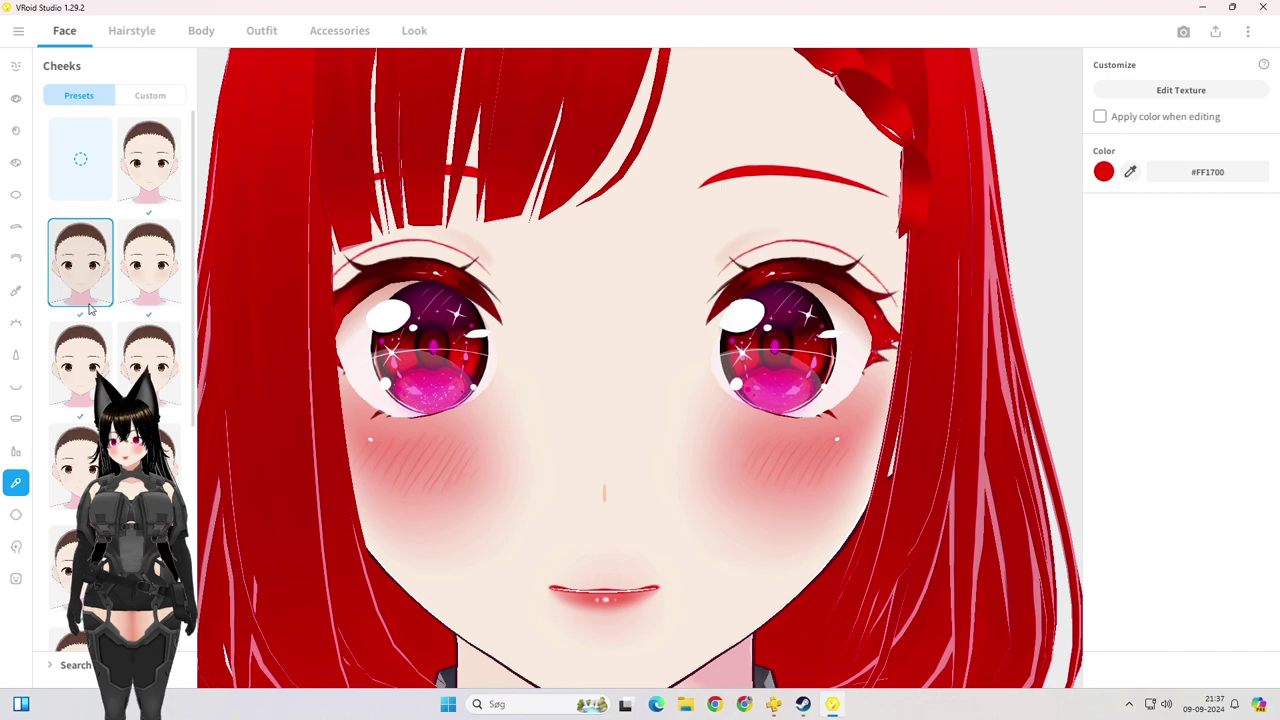
left_click(143, 286)
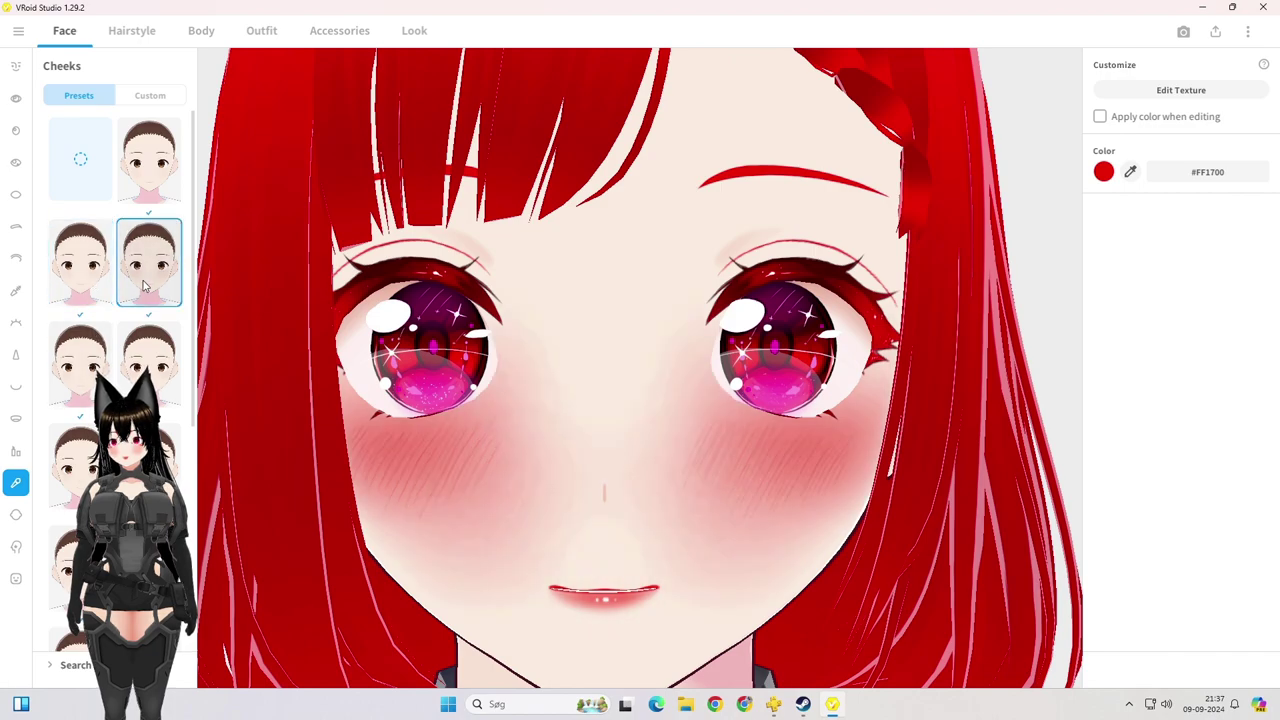
left_click(85, 281)
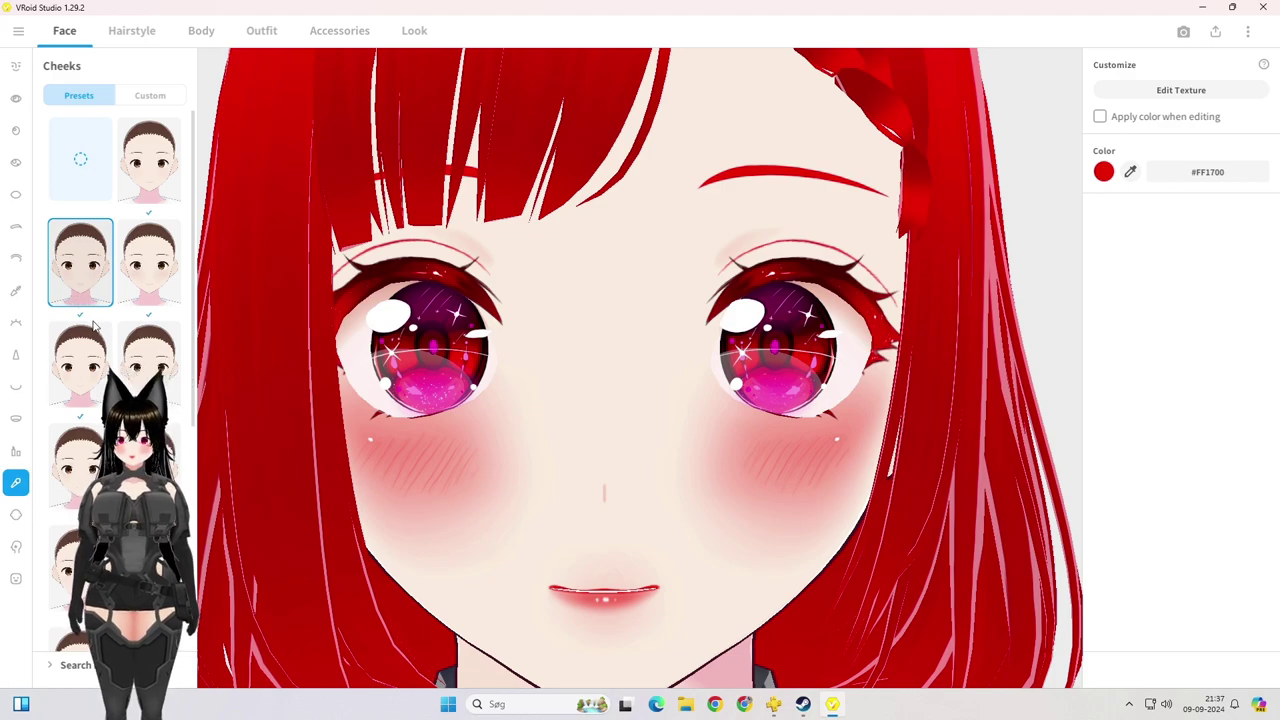
left_click(80, 360)
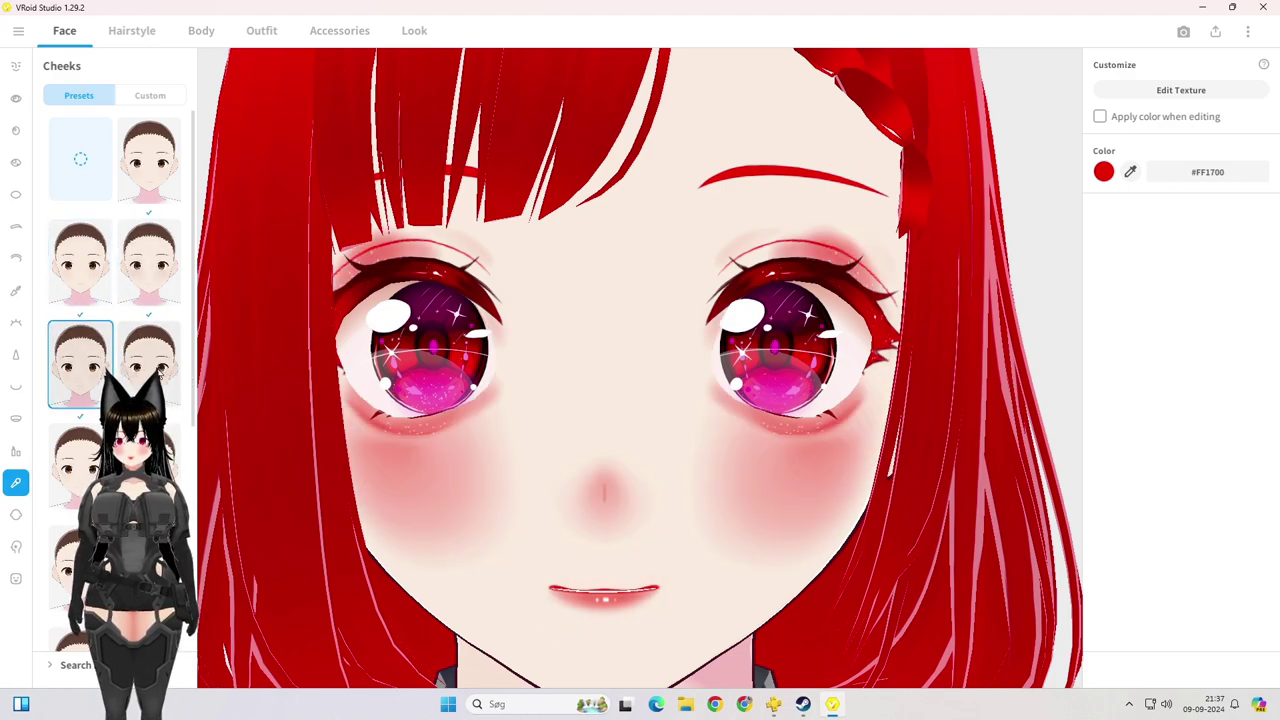
scroll(487, 352, "down", 5)
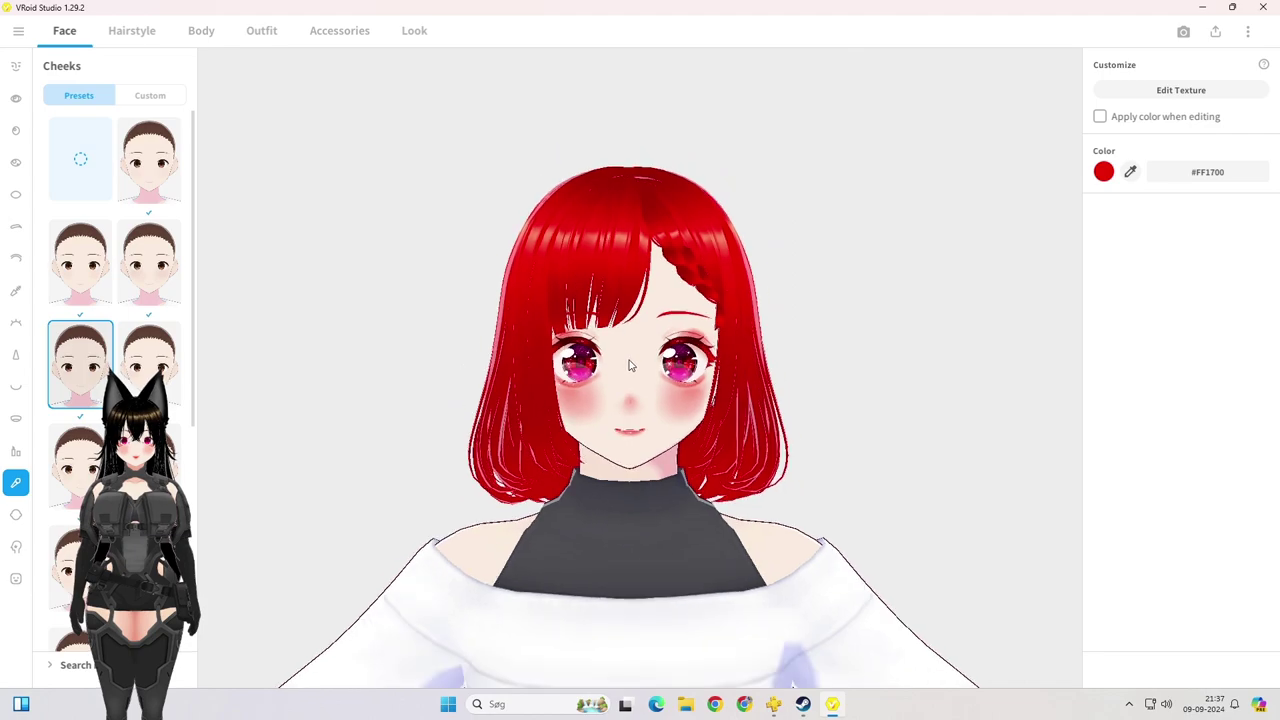
scroll(630, 366, "up", 5)
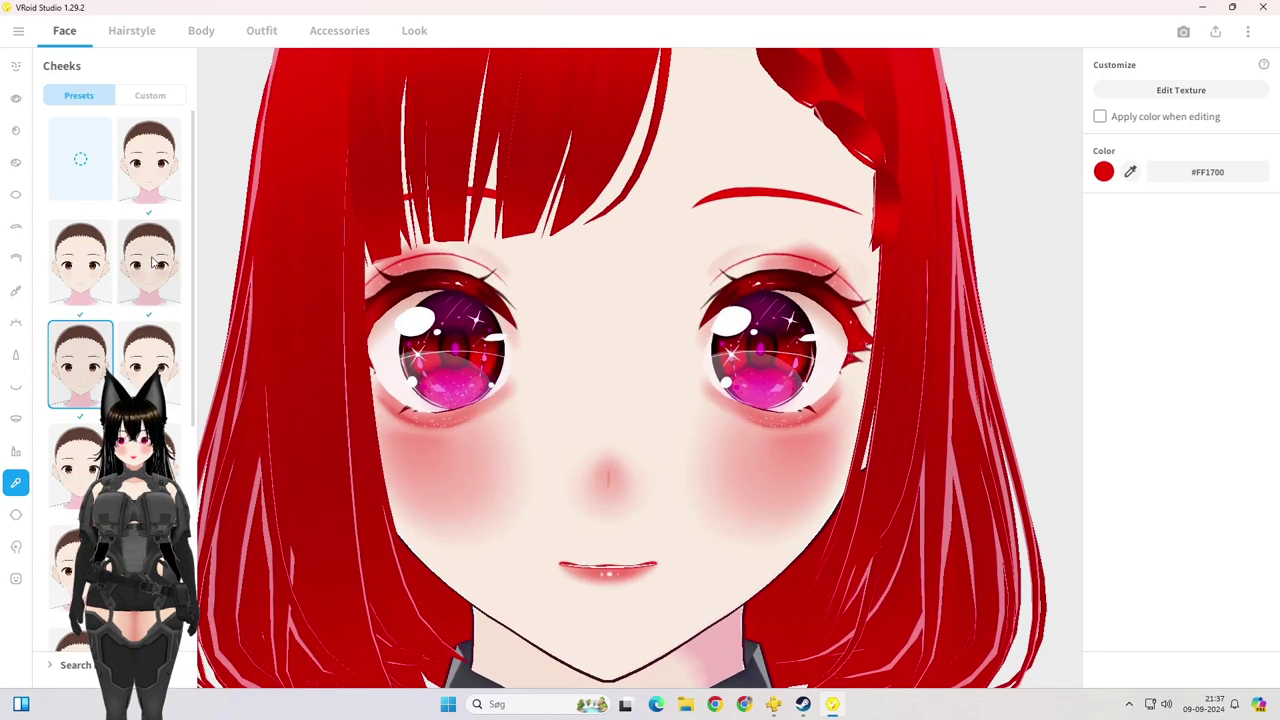
Step: Compare the fifth, sixth and seventh cheek presets with the earlier ones up close, not counting the empty option
left_click(152, 268)
left_click(80, 262)
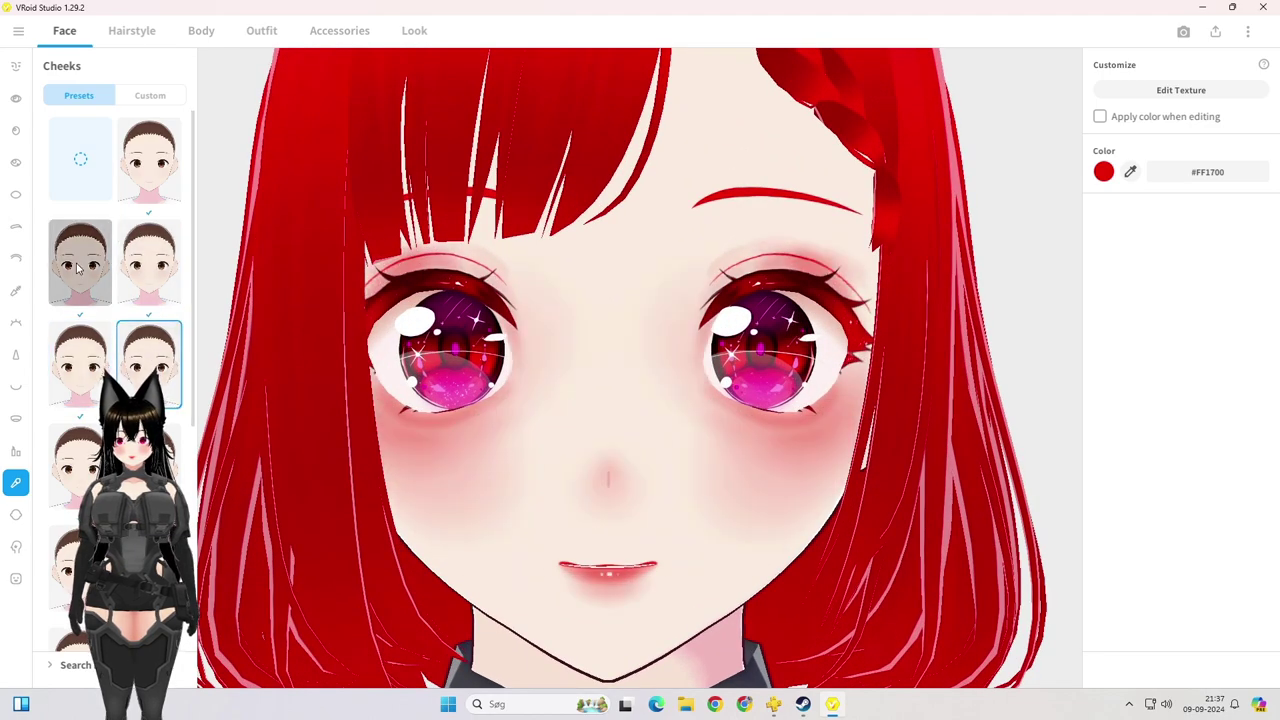
left_click(149, 365)
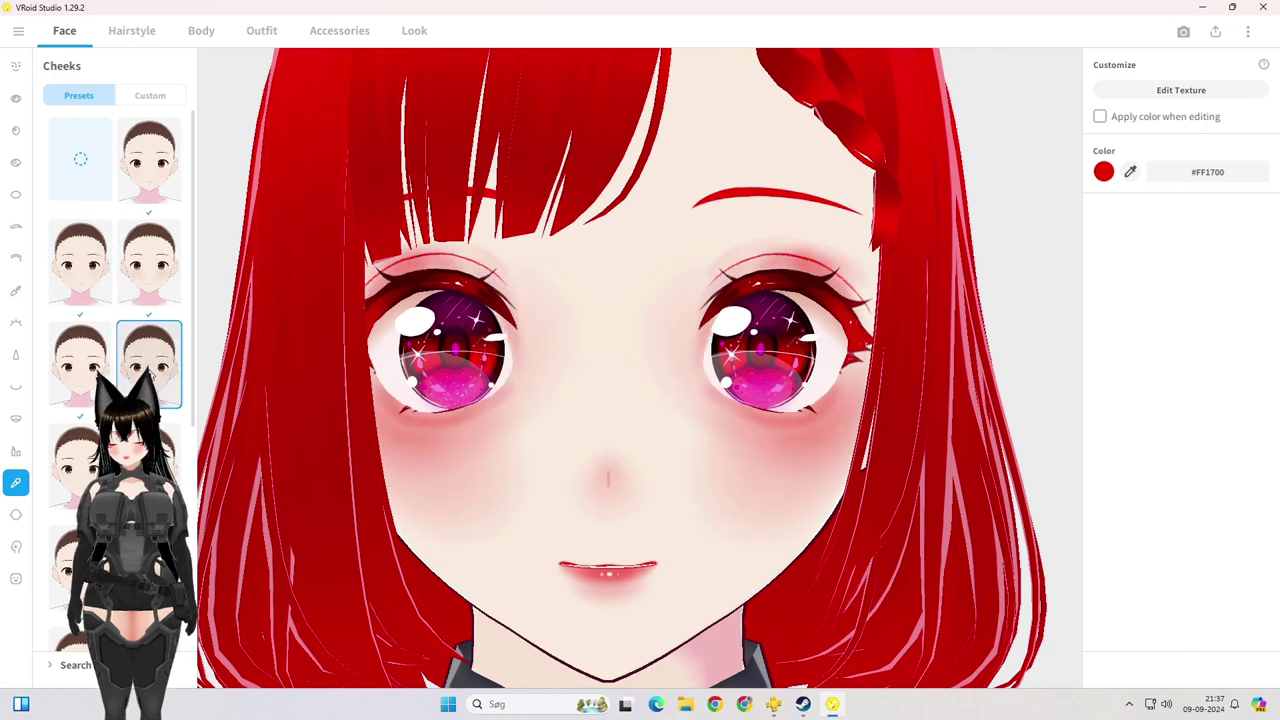
scroll(150, 372, "down", 1)
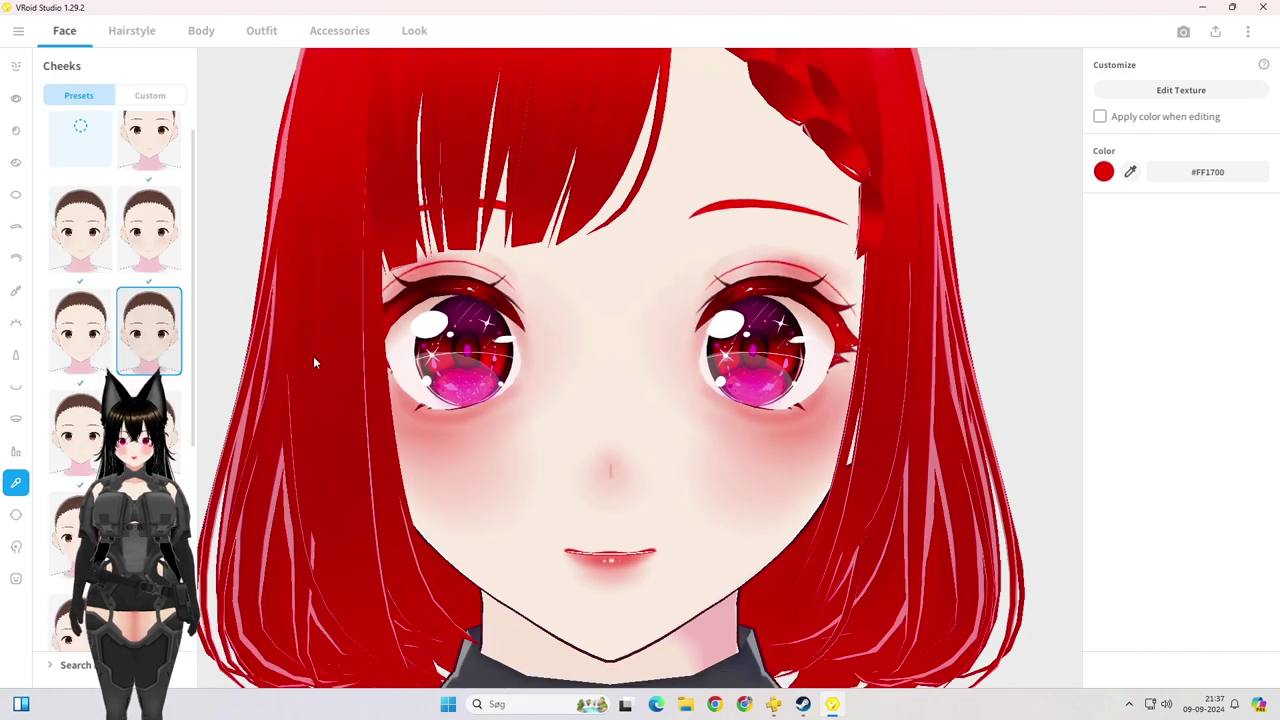
left_click(80, 430)
left_click(80, 535)
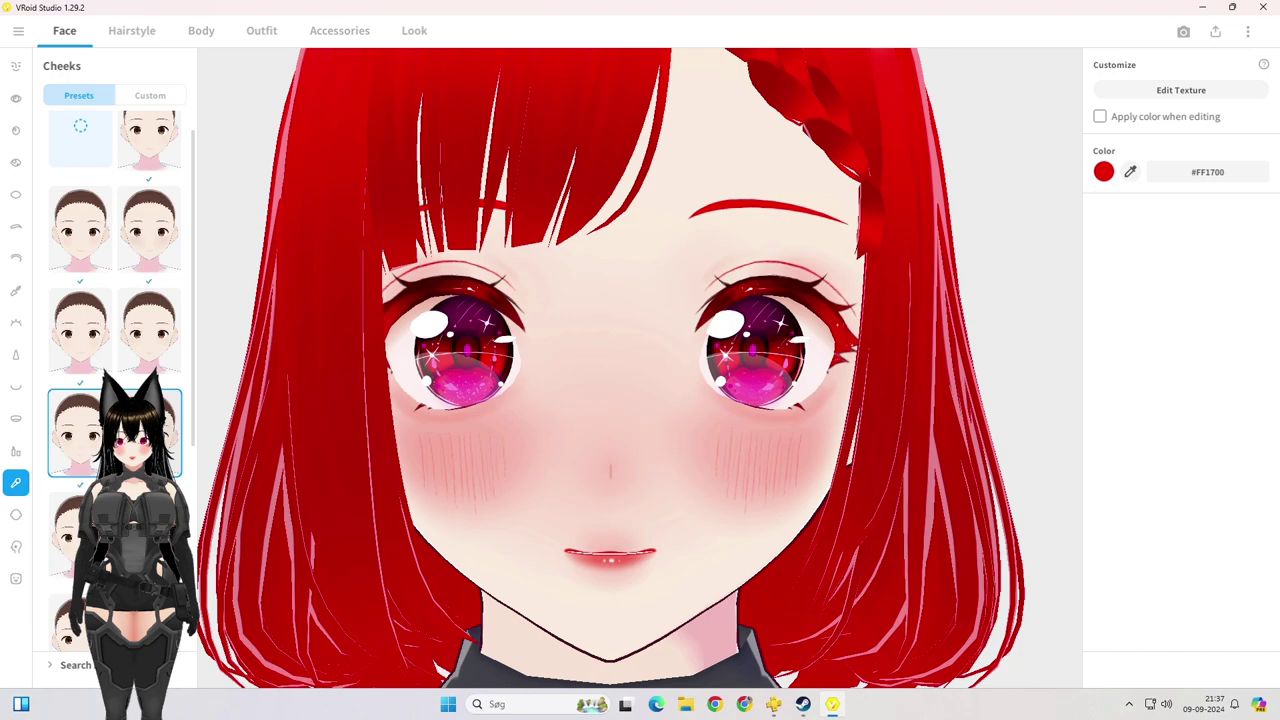
Step: Go through the ninth to thirteenth cheek presets again, not counting the empty option, and check the eleventh one on the whole head
scroll(115, 300, "down", 1)
left_click(149, 467)
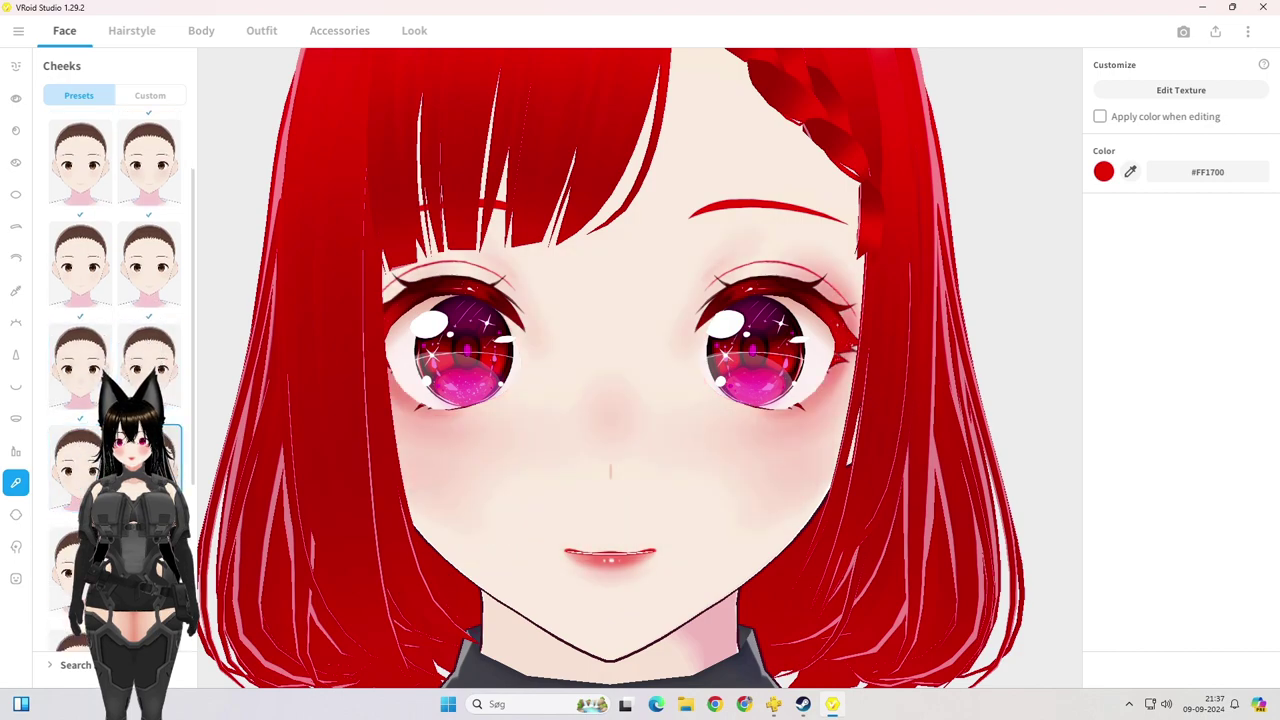
scroll(149, 440, "down", 1)
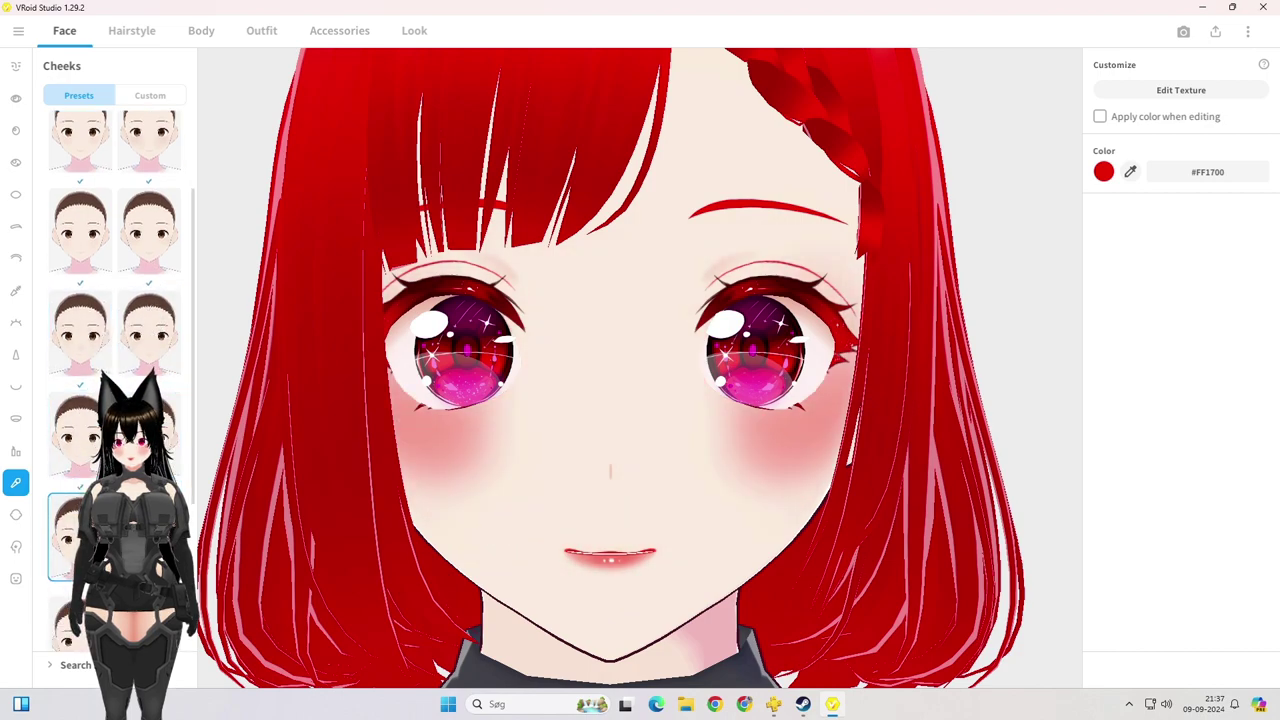
scroll(115, 380, "up", 1)
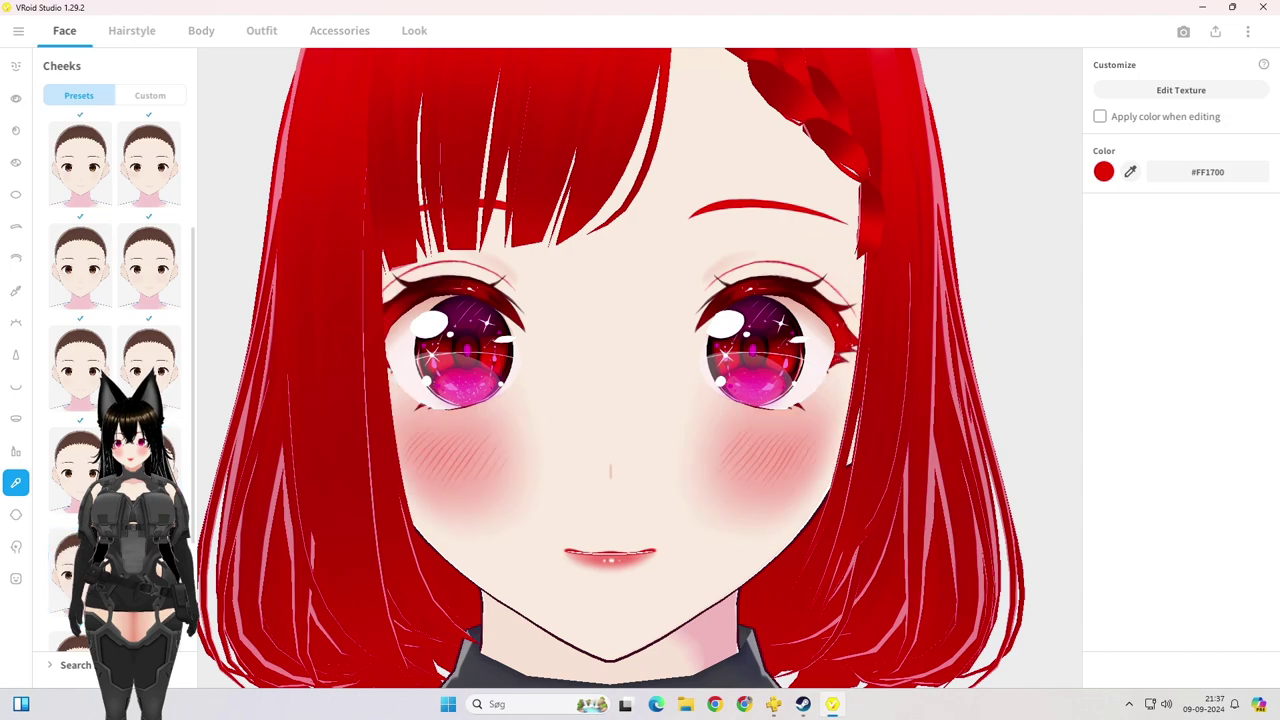
left_click(80, 470)
scroll(634, 430, "down", 5)
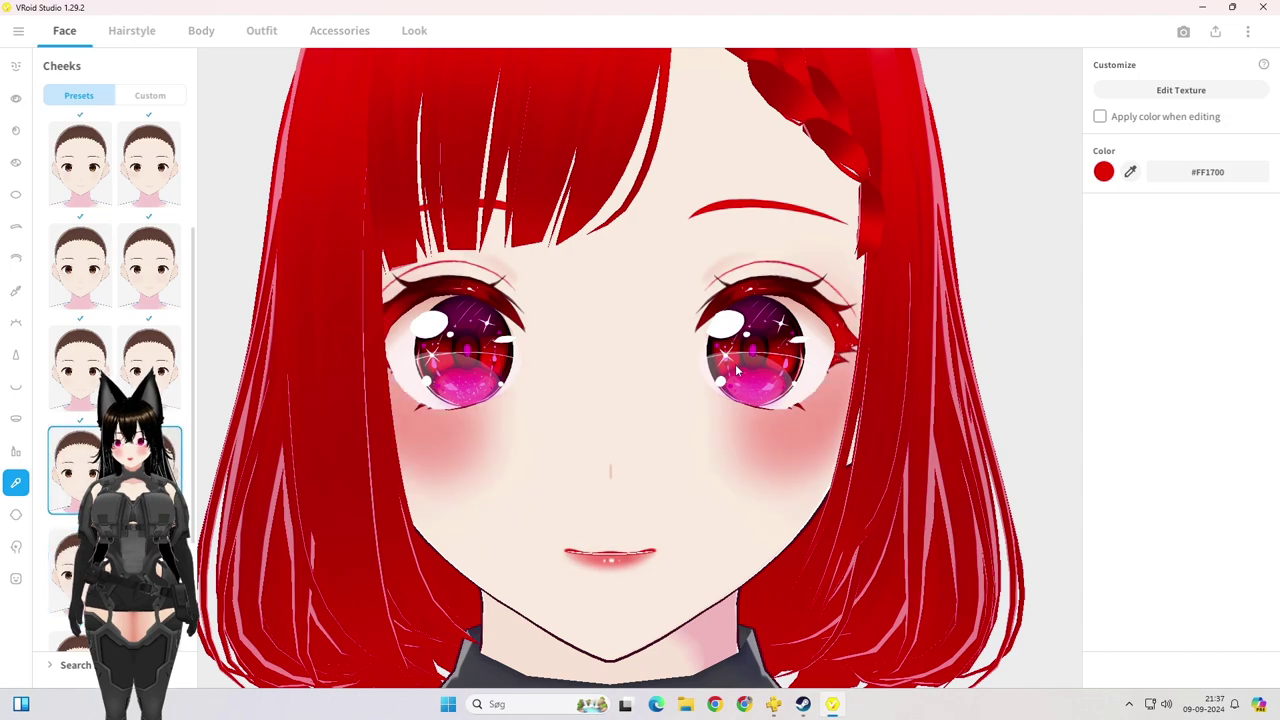
scroll(638, 418, "up", 4)
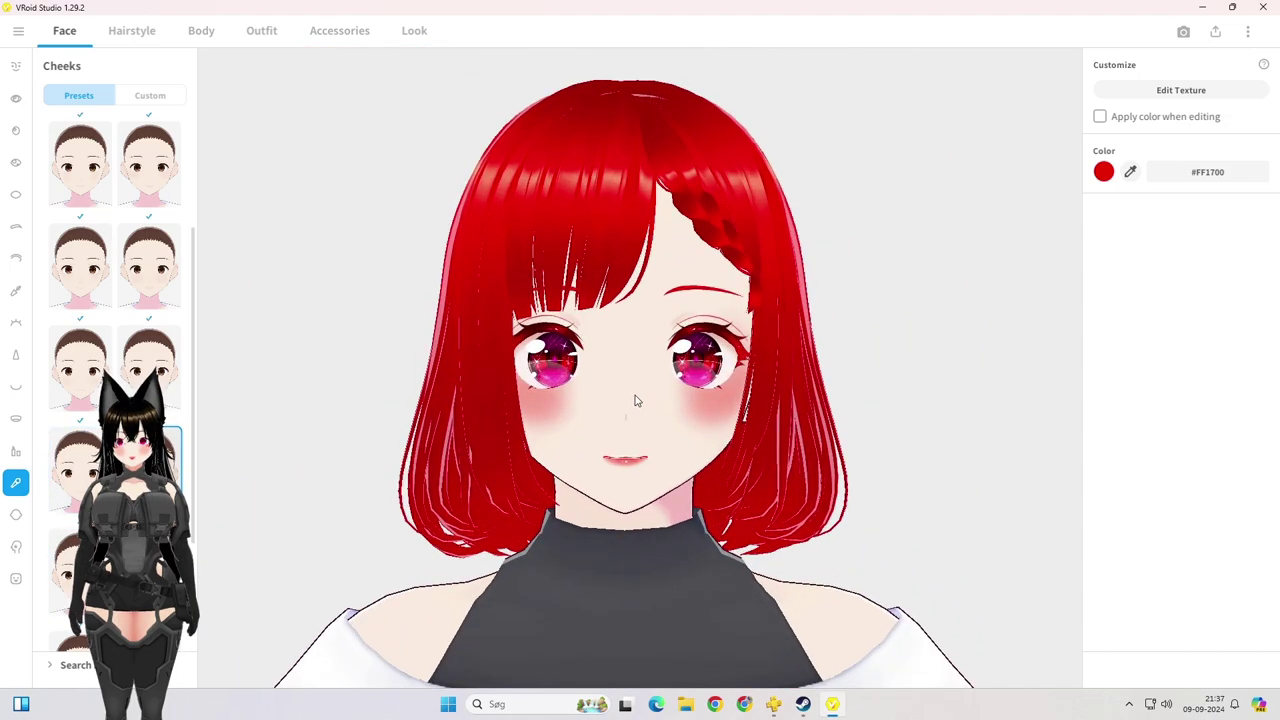
Step: Compare the sixth to ninth cheek presets once more, not counting the empty option, and settle on the second one
left_click(161, 373)
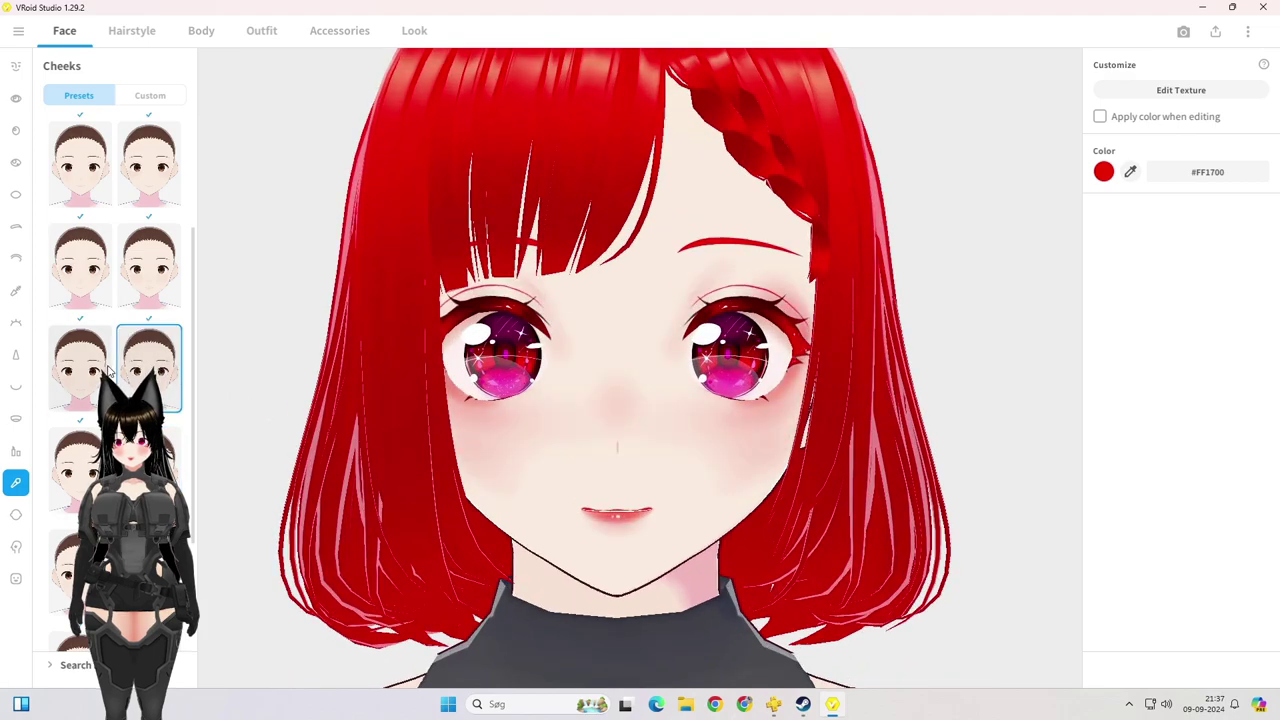
left_click(88, 372)
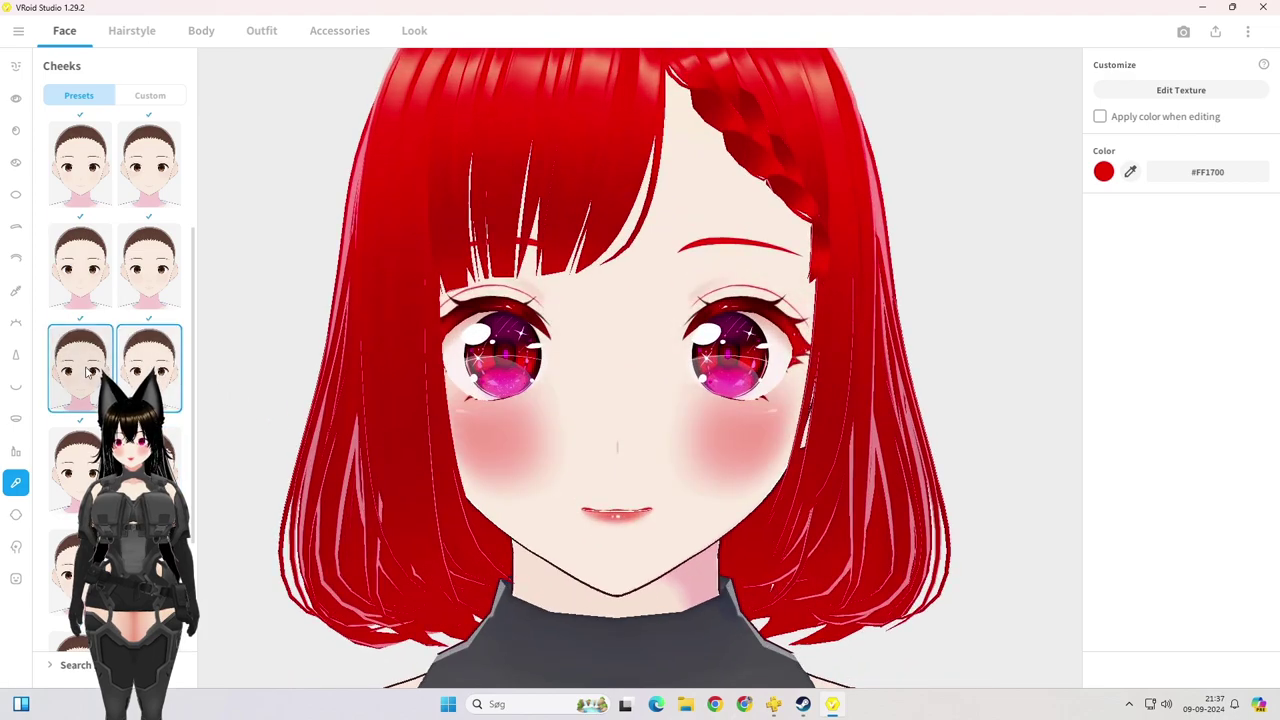
left_click(140, 265)
left_click(90, 272)
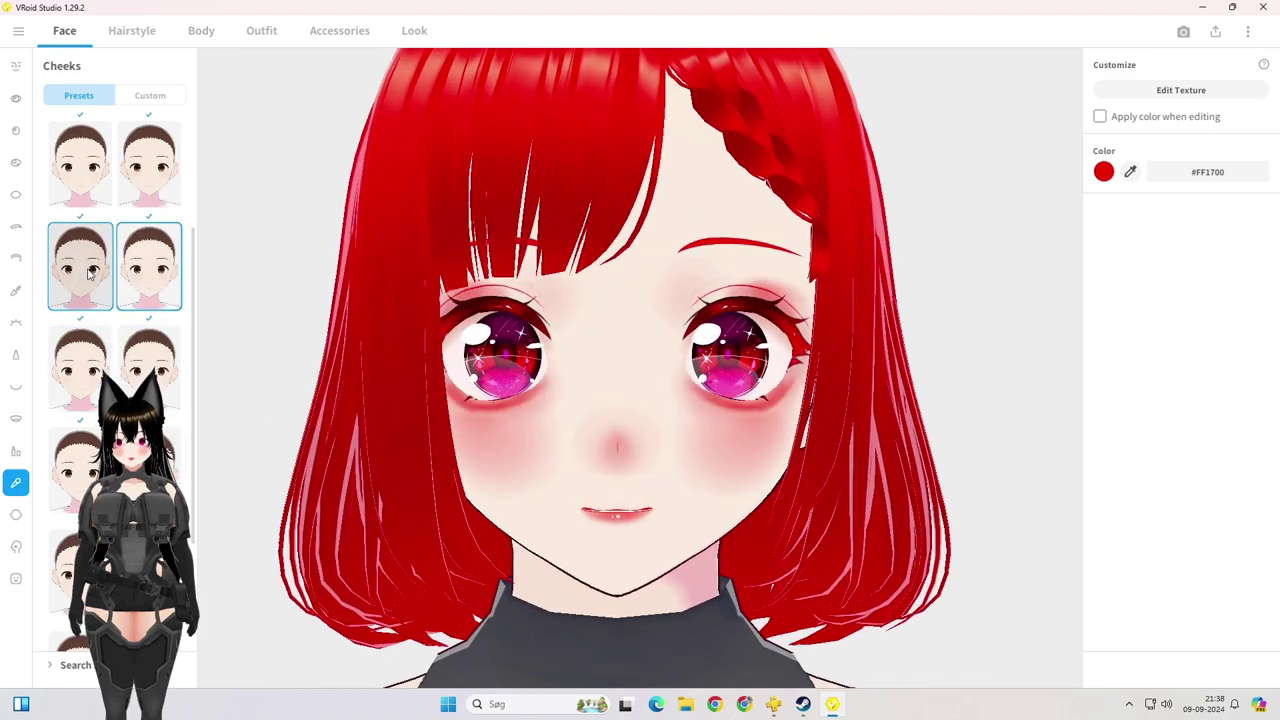
left_click(149, 262)
left_click(100, 262)
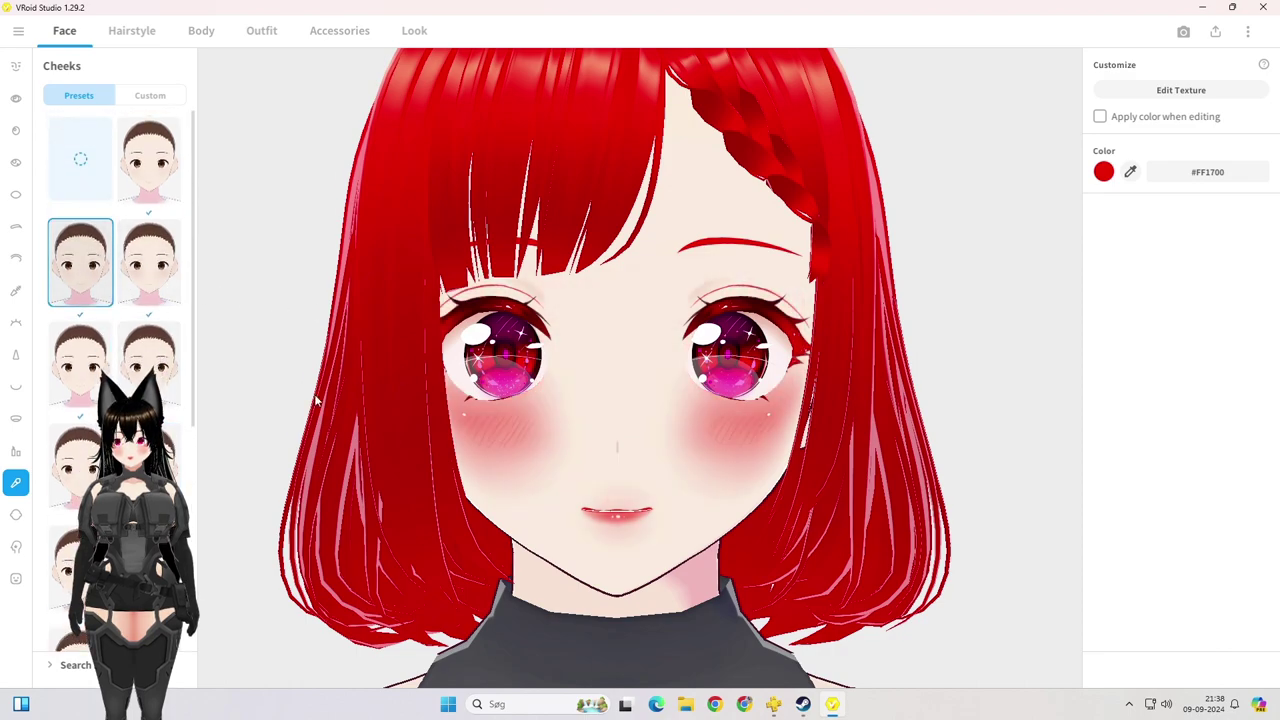
Step: Try various skin presets on the face, from the second one down to the tenth
left_click(16, 514)
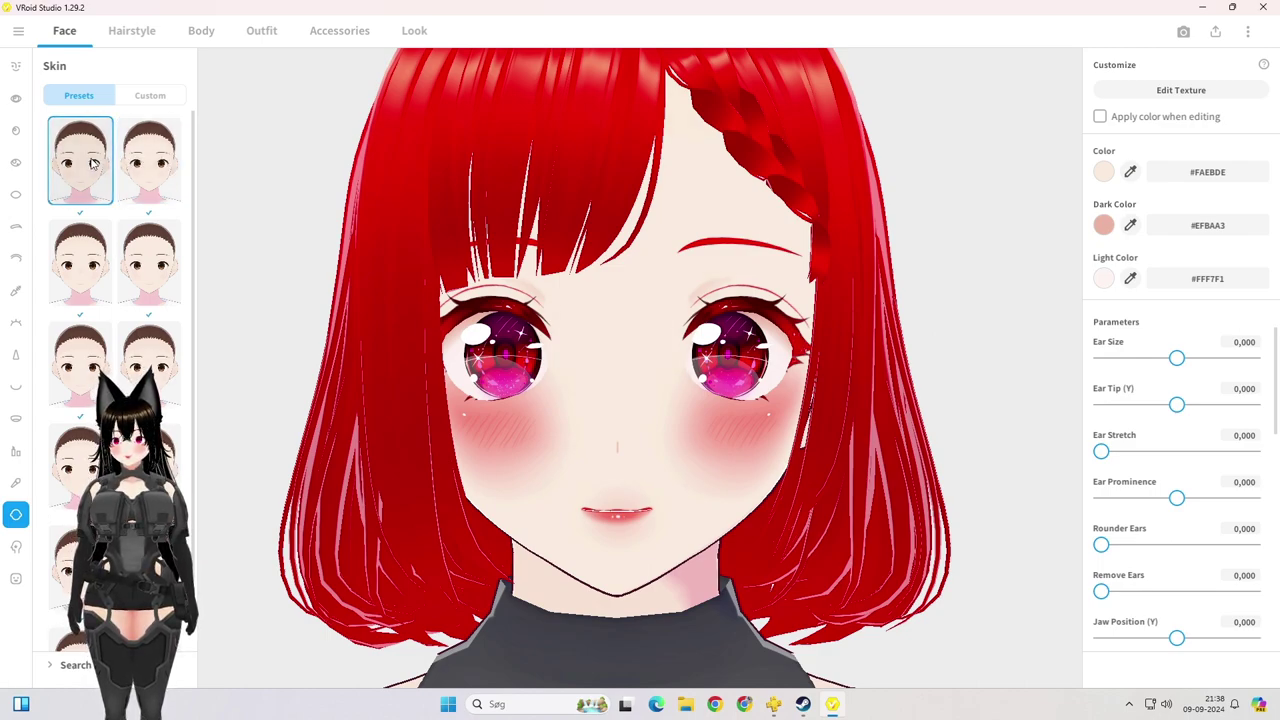
left_click(150, 162)
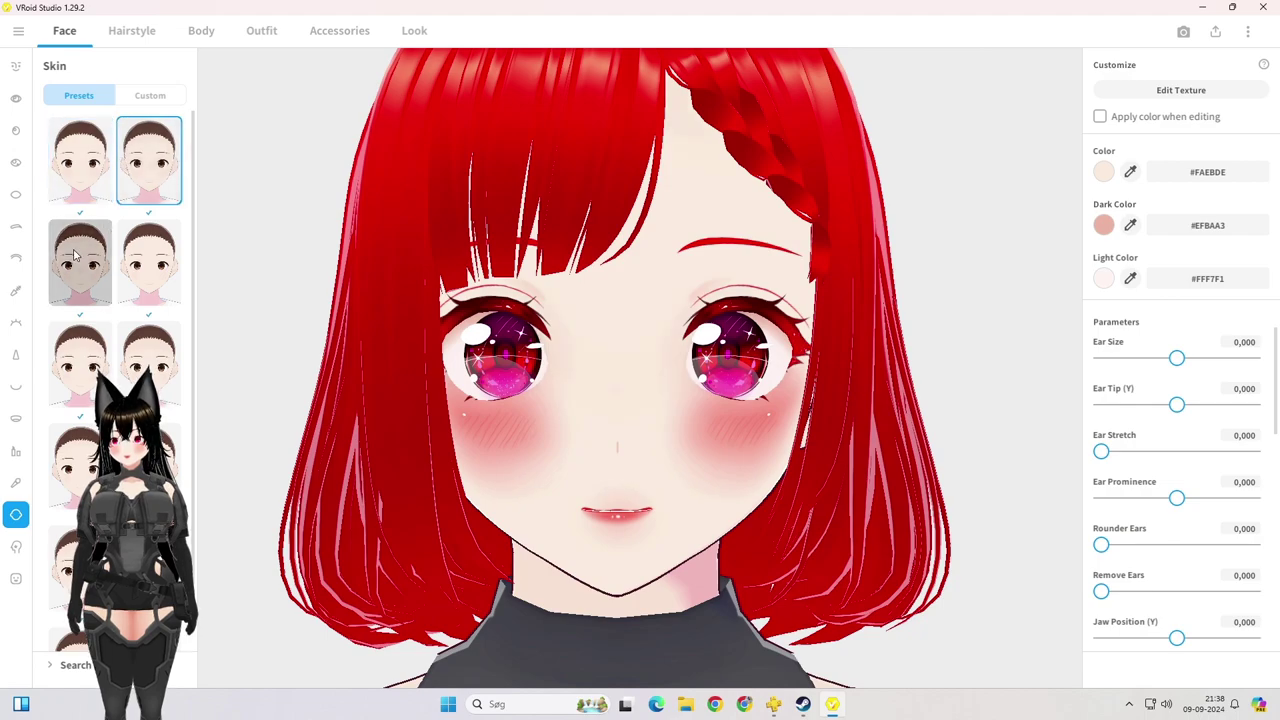
left_click(150, 262)
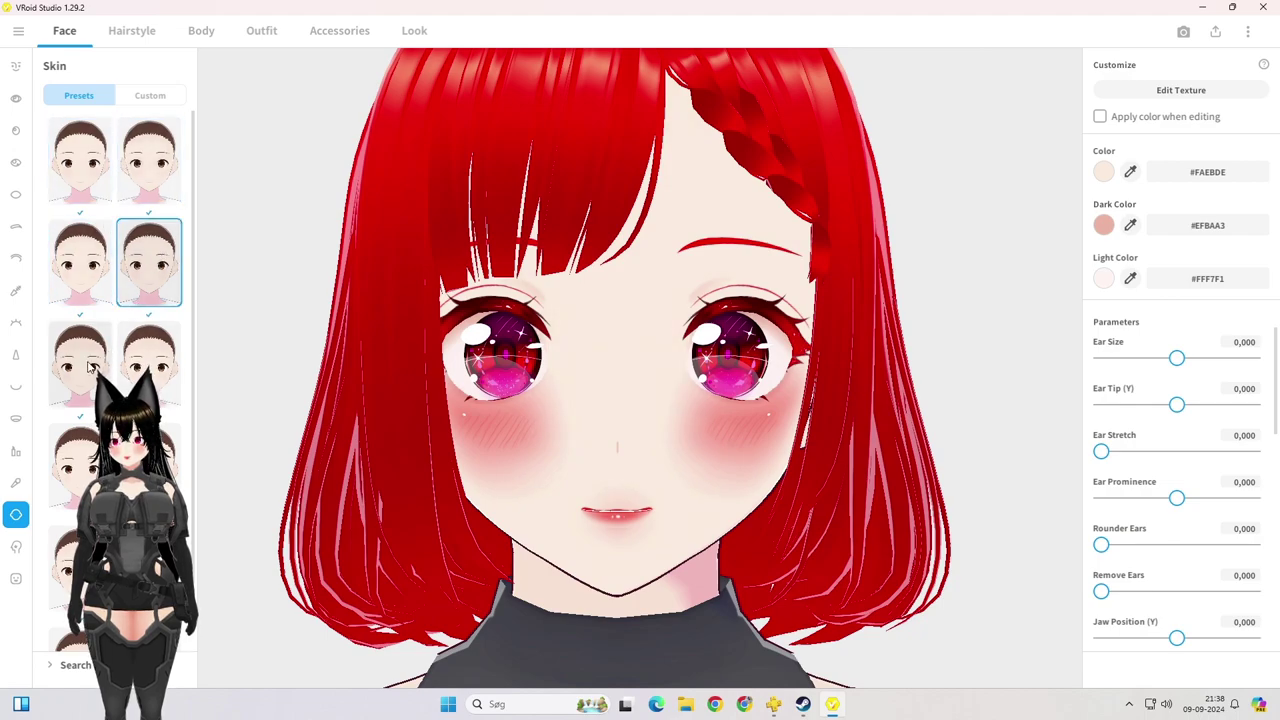
left_click(145, 366)
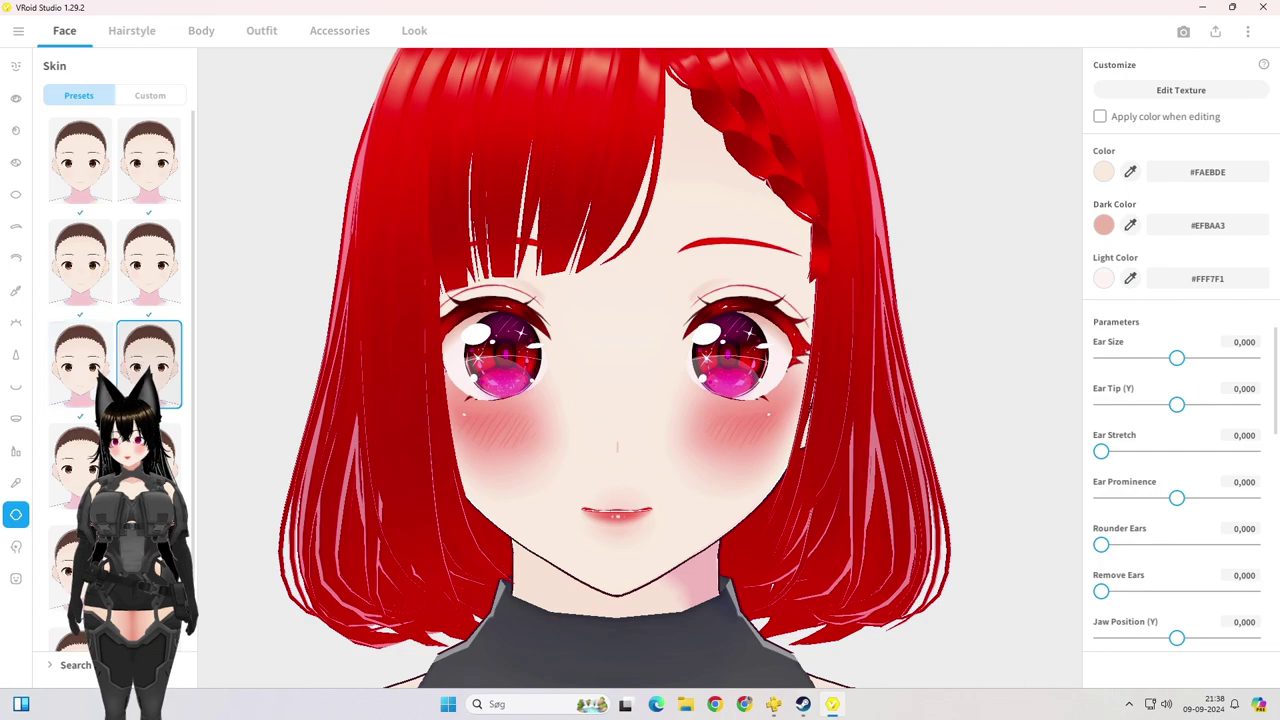
scroll(145, 366, "down", 1)
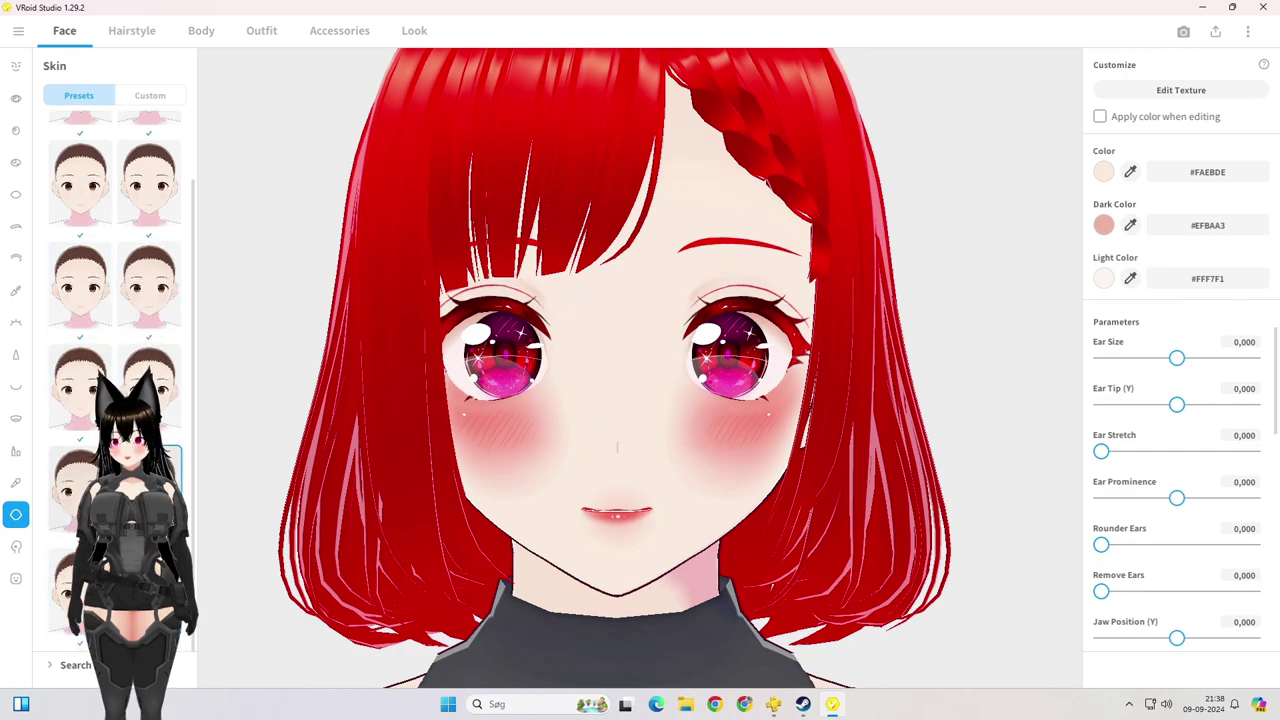
left_click(177, 389)
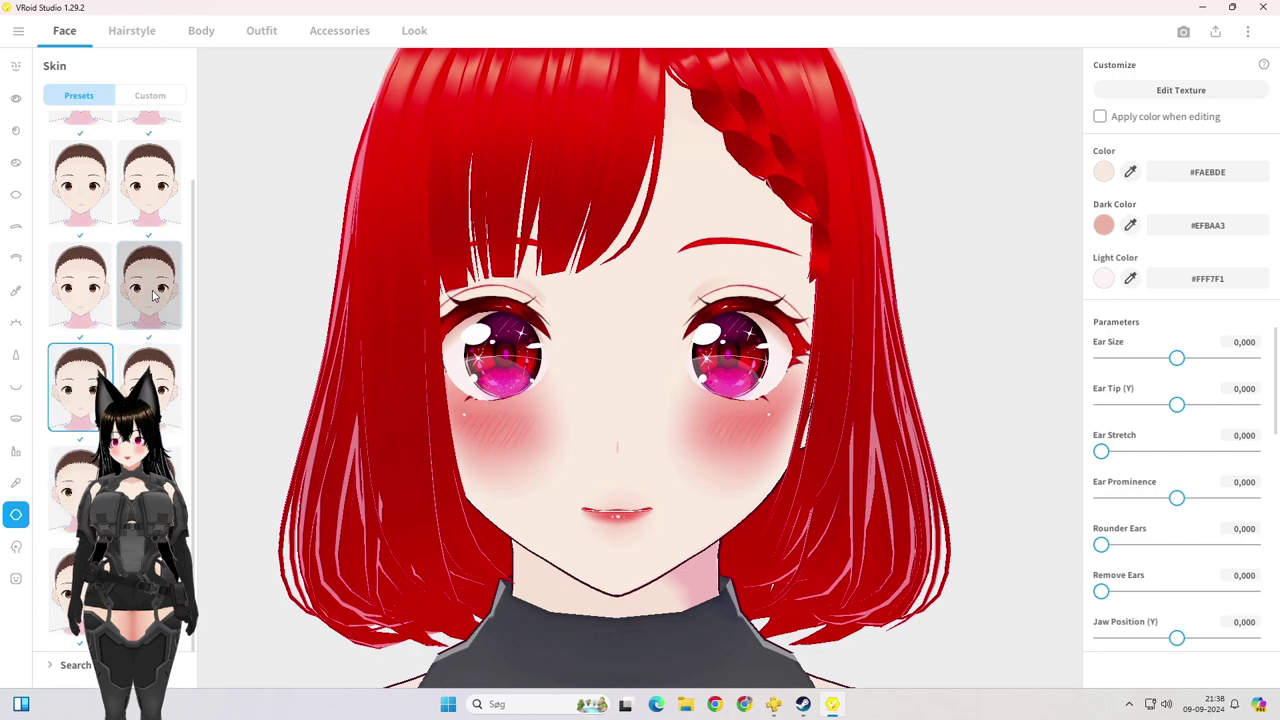
left_click(65, 298)
Step: Compare the first and third skin presets, apply the third one, and check it on the whole head
scroll(65, 298, "up", 1)
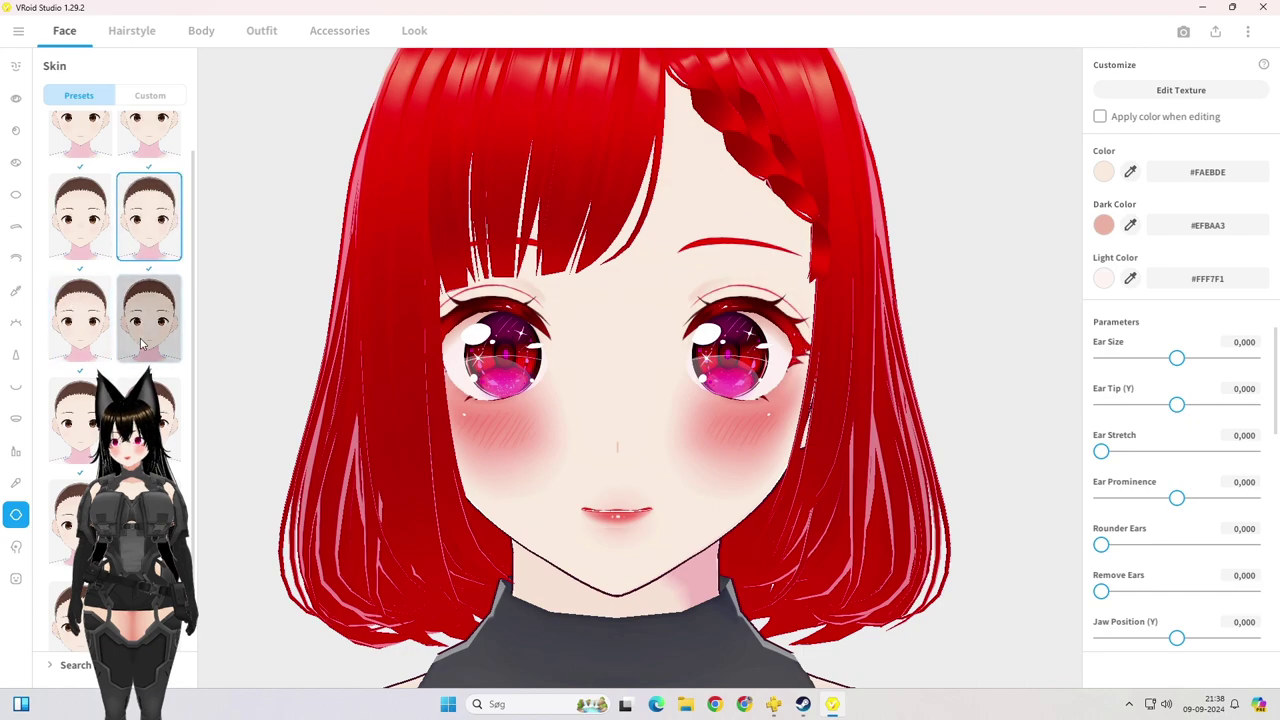
scroll(122, 335, "up", 1)
left_click(122, 335)
left_click(101, 258)
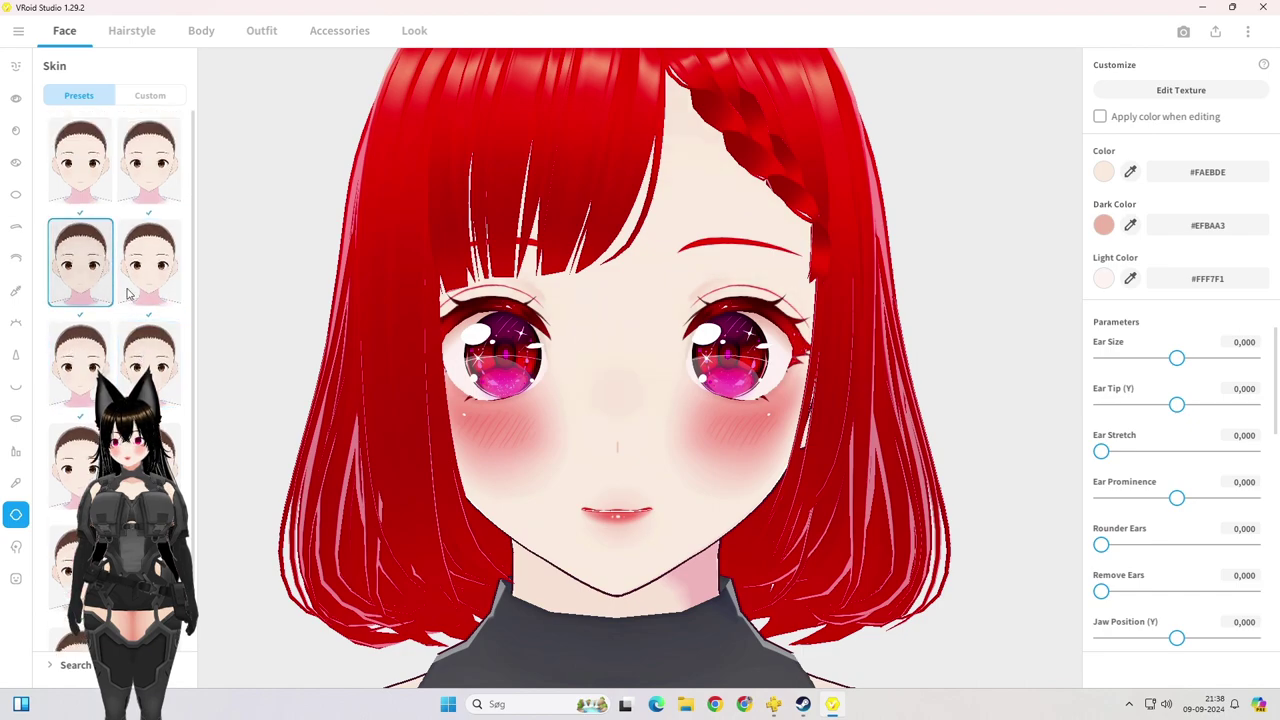
left_click(80, 160)
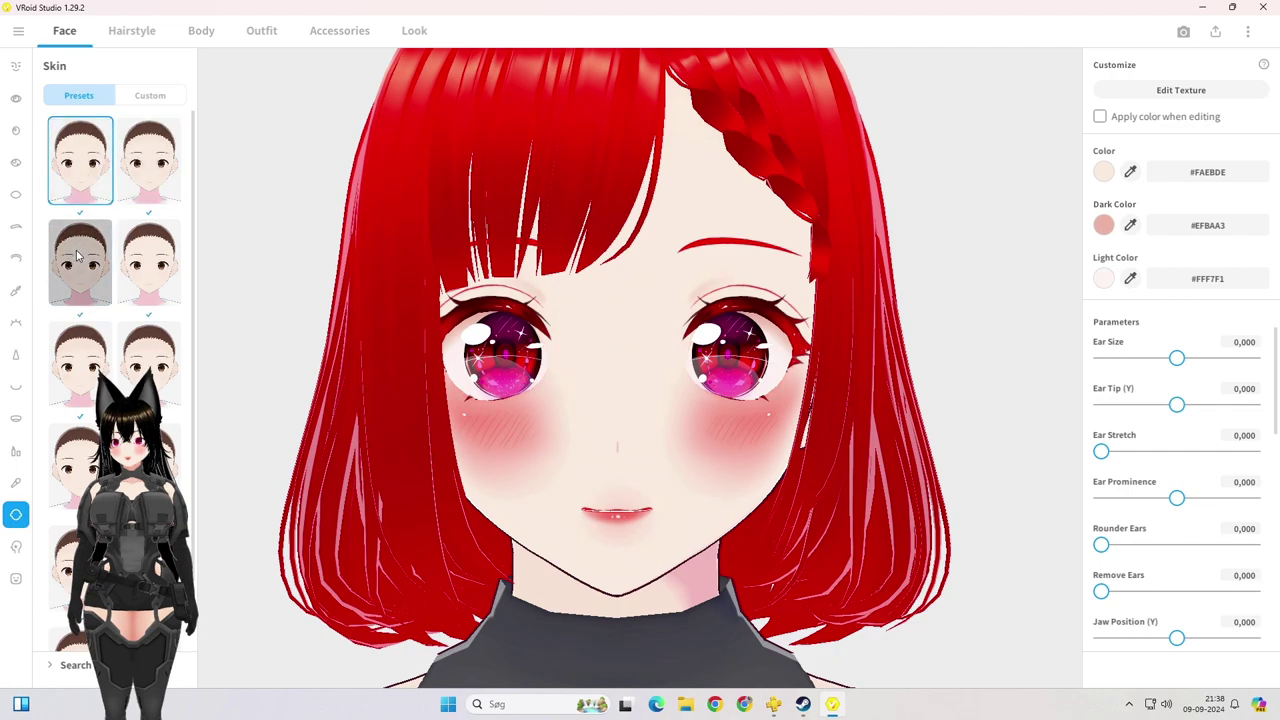
left_click(80, 256)
scroll(655, 393, "down", 5)
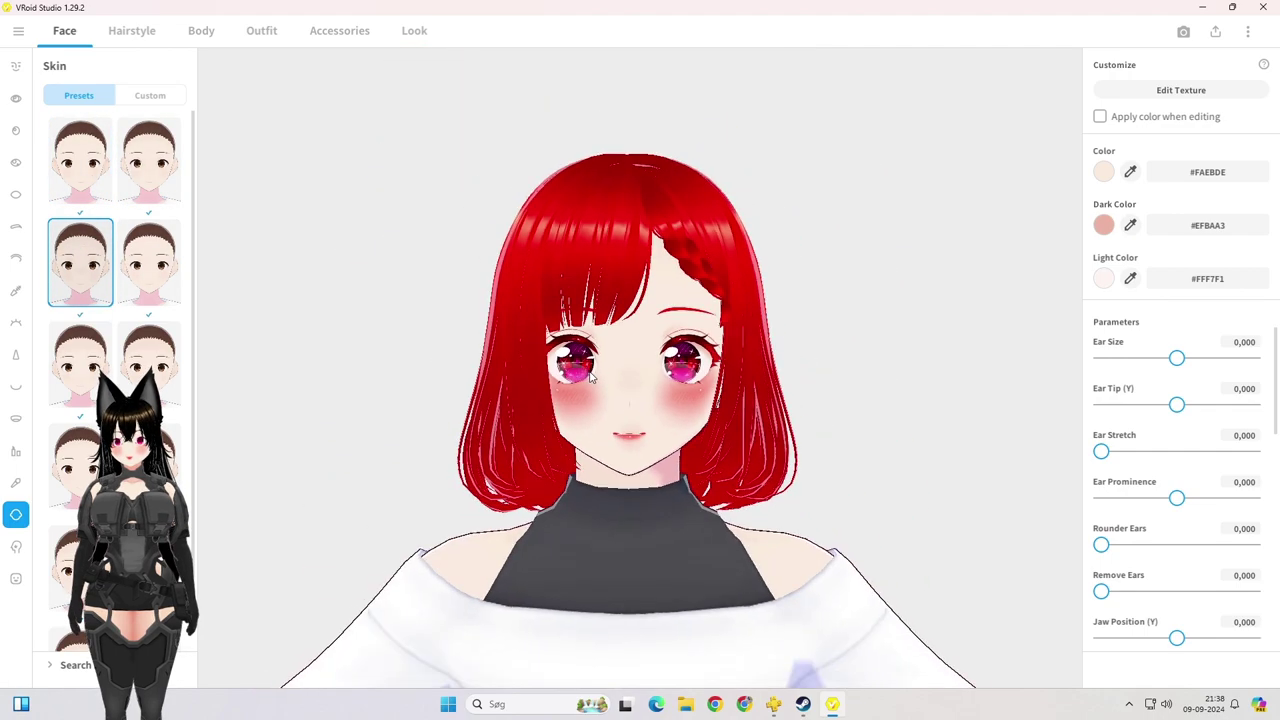
scroll(655, 393, "up", 5)
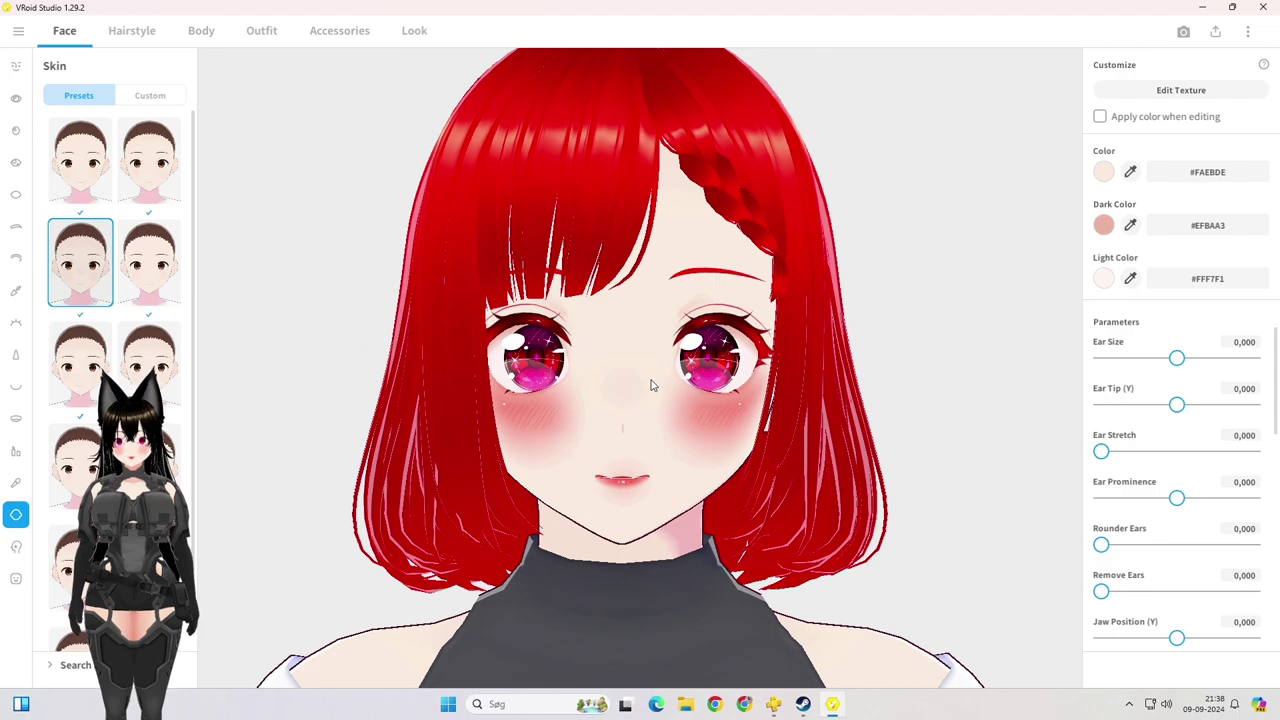
Step: Try the face paints with red eye makeup, dark under-eye shading, a kiss mark and stitched scars
left_click(16, 547)
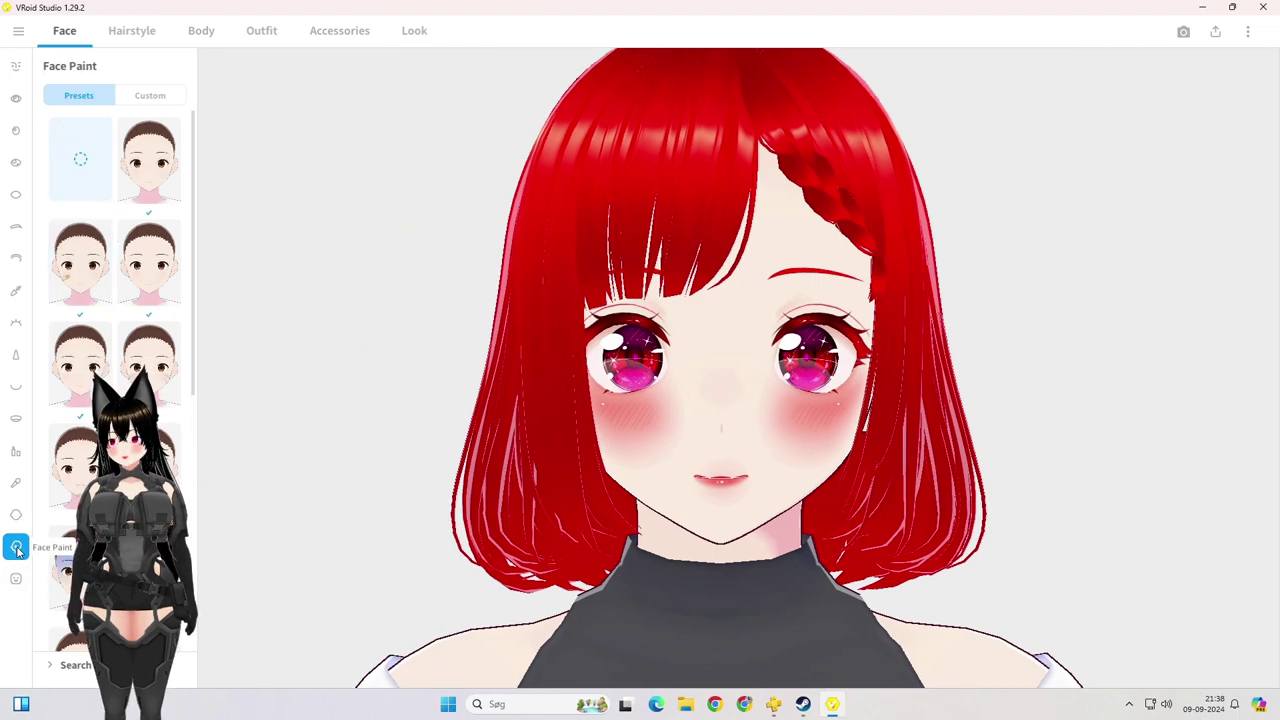
scroll(115, 380, "down", 4)
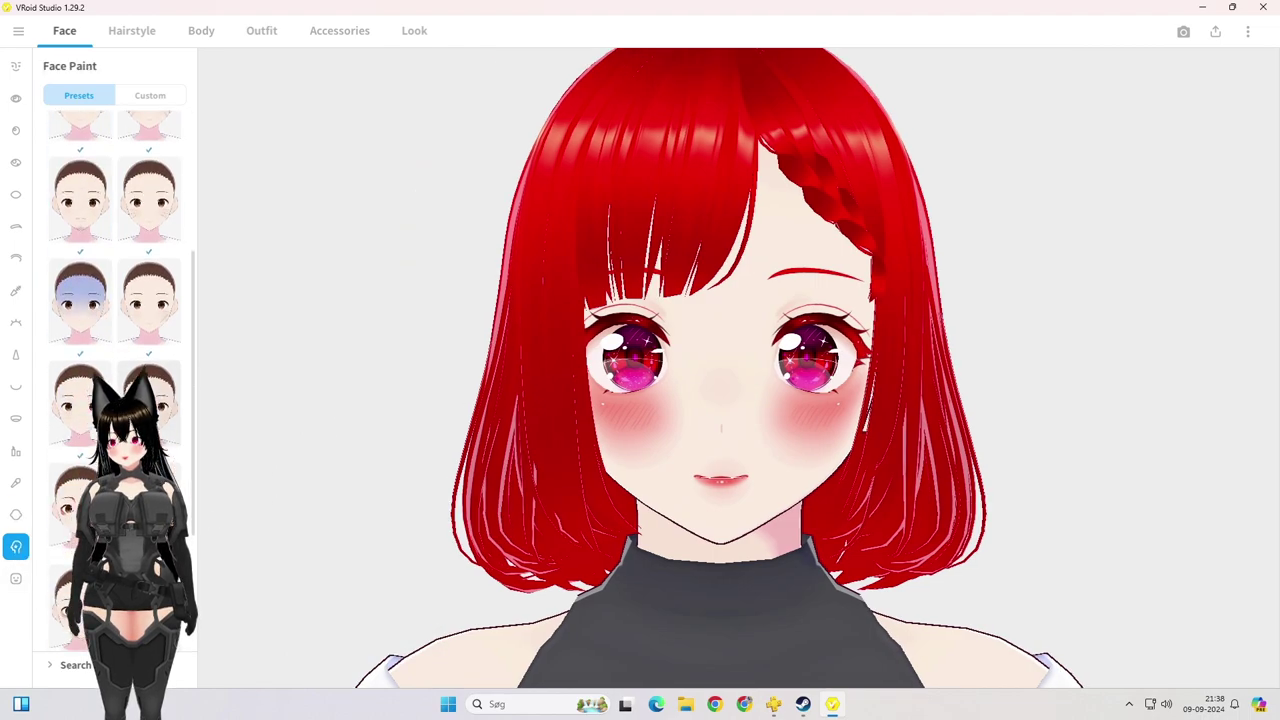
left_click(80, 405)
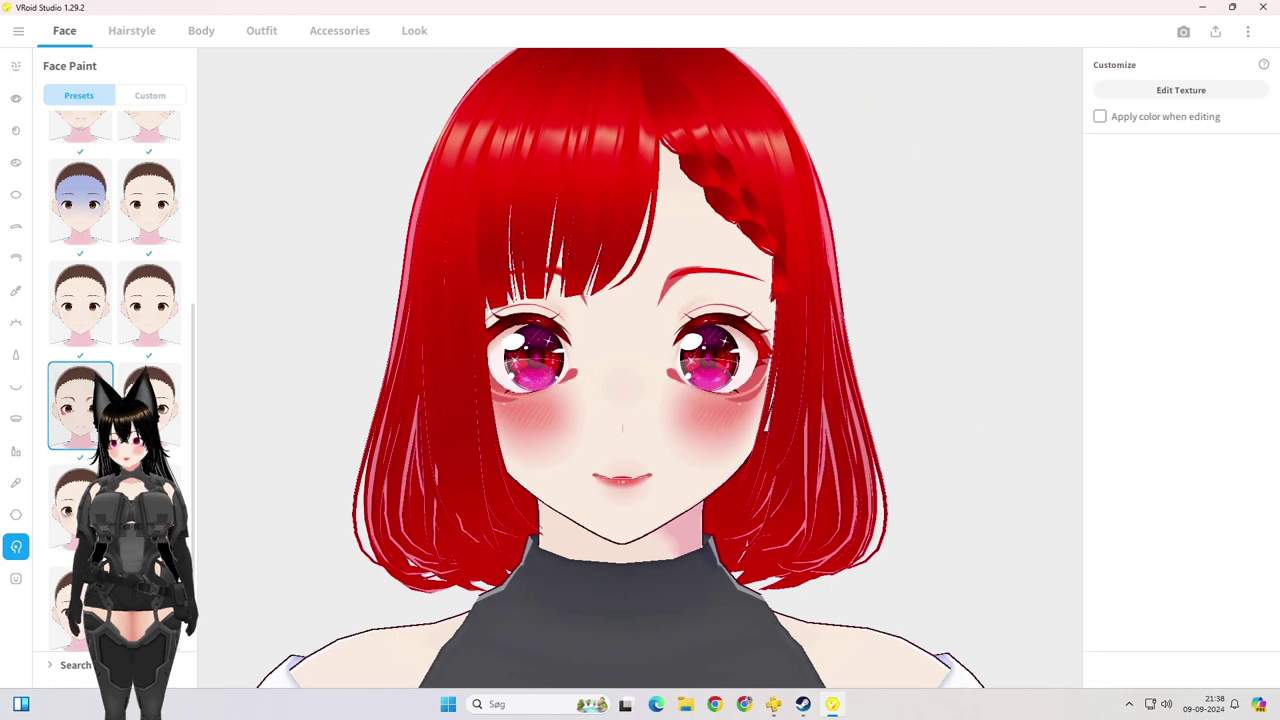
scroll(115, 380, "down", 2)
left_click(90, 388)
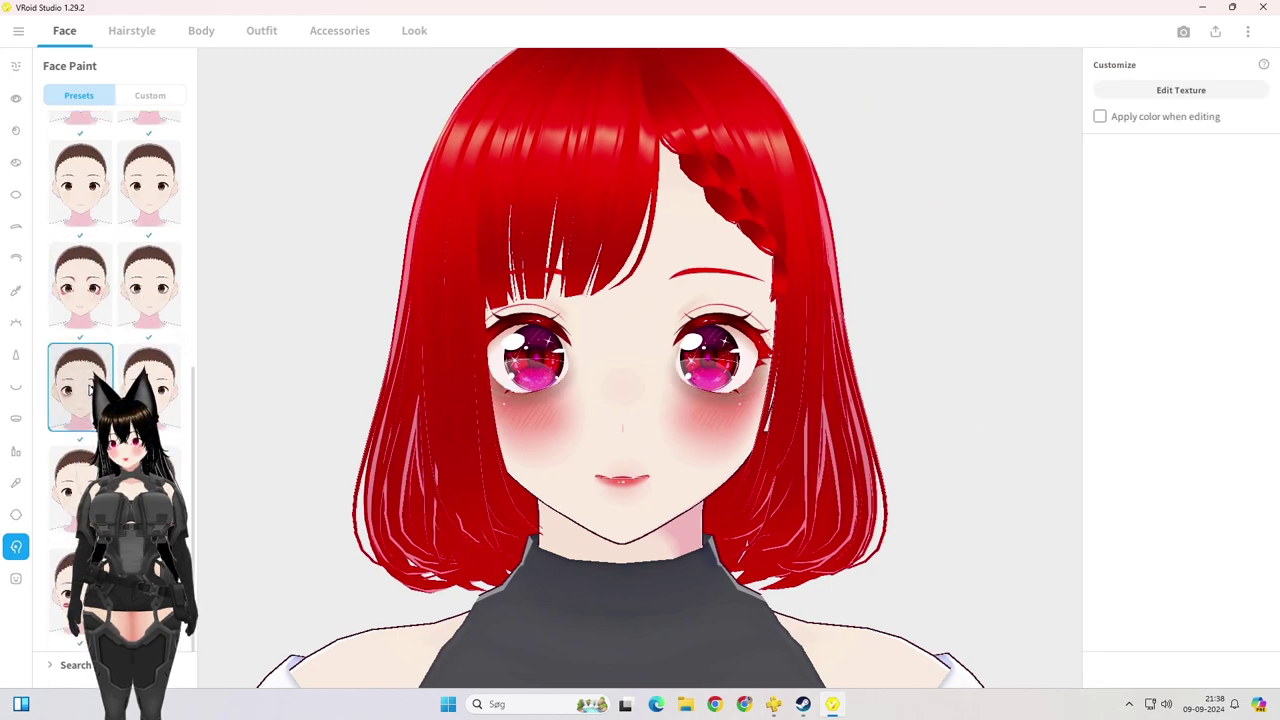
left_click(80, 590)
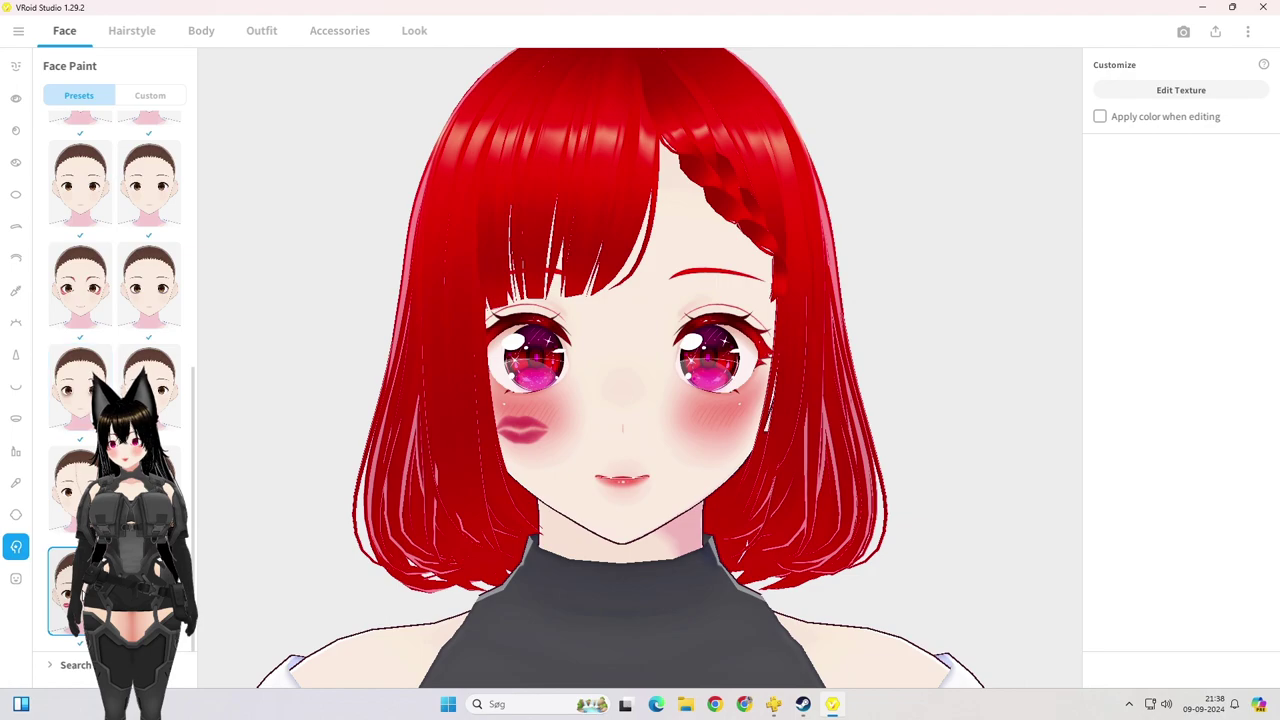
left_click(80, 490)
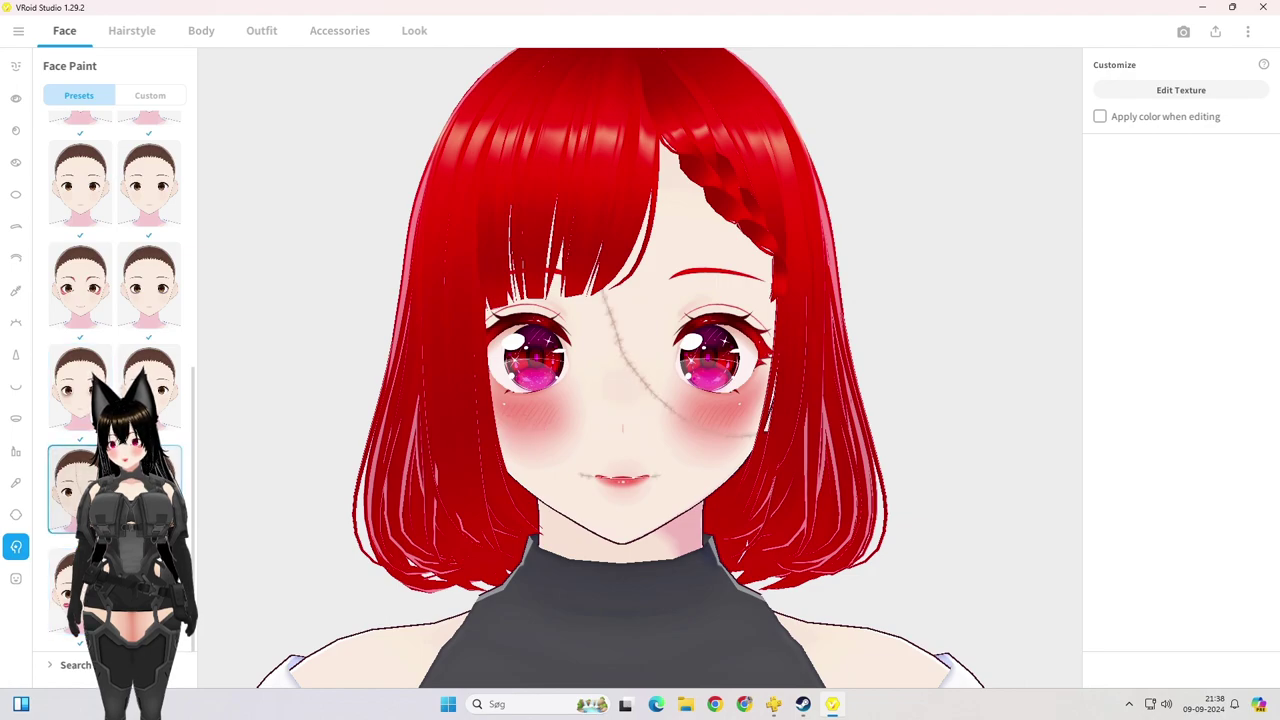
left_click(165, 383)
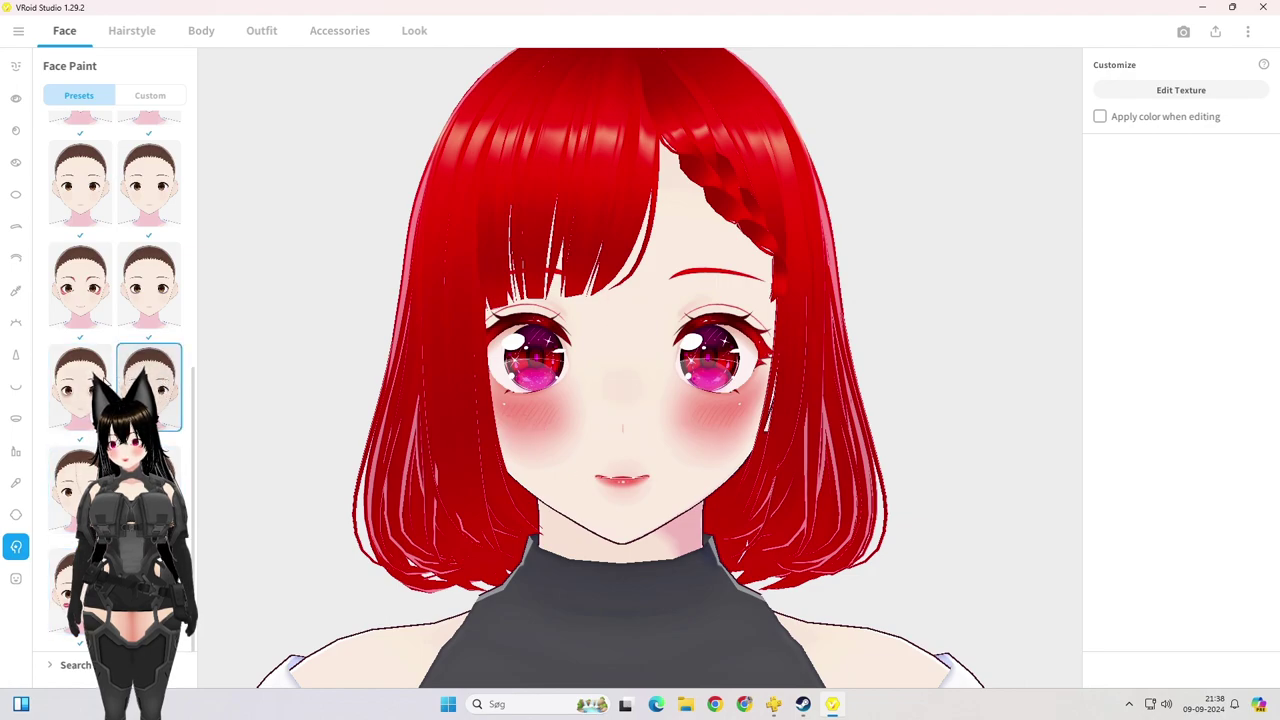
Step: Try the face paints with dark circles, a mole by the mouth, moles under the eyes and a blue forehead
scroll(130, 362, "down", 1)
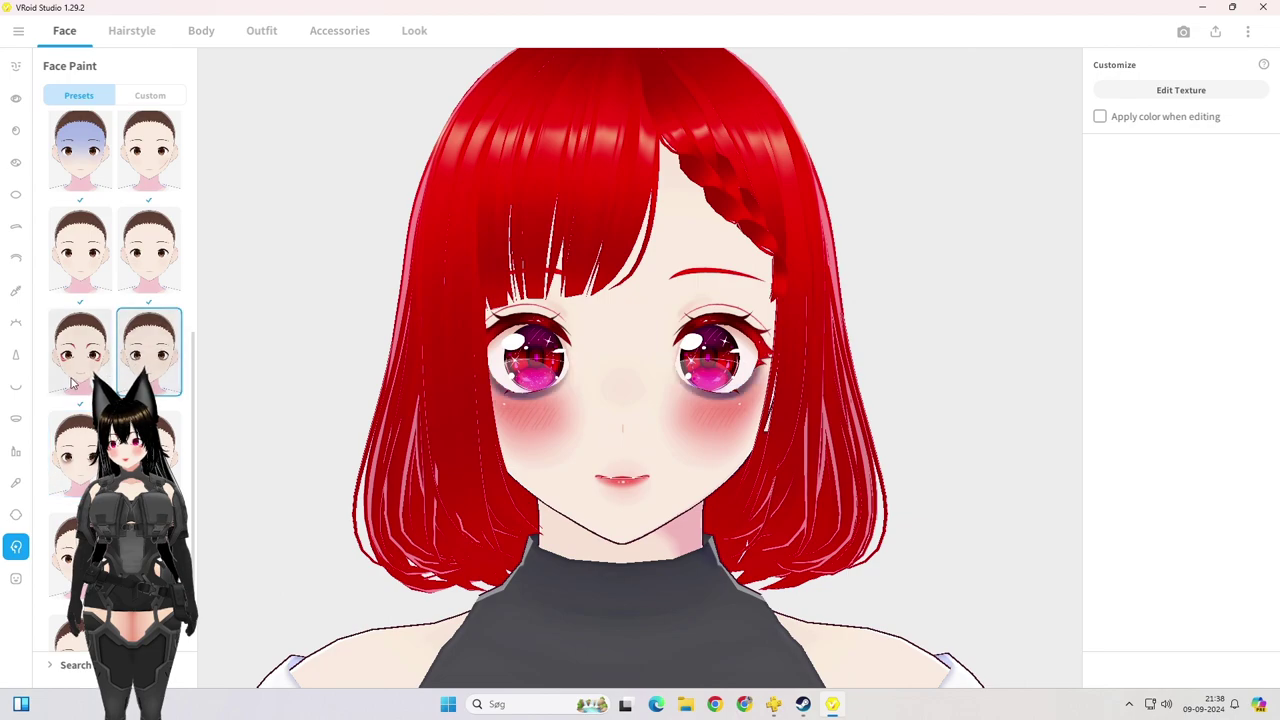
scroll(100, 365, "up", 3)
left_click(124, 346)
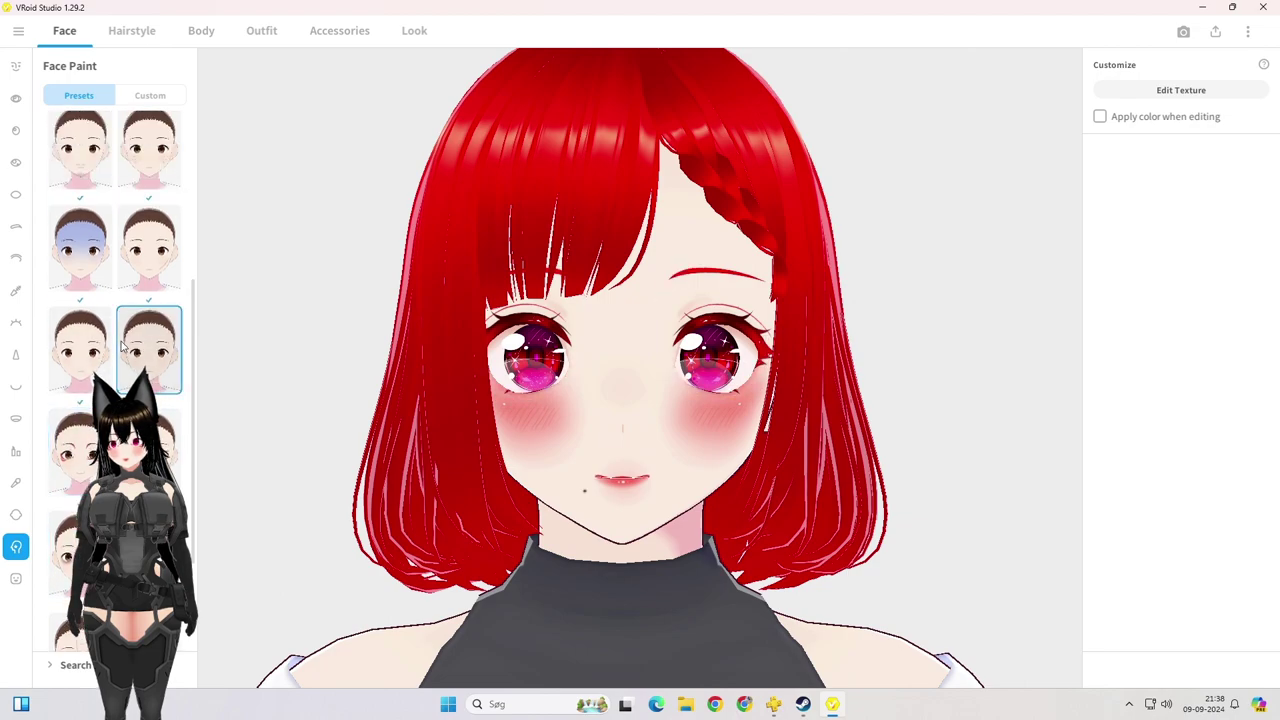
left_click(100, 346)
scroll(110, 330, "up", 1)
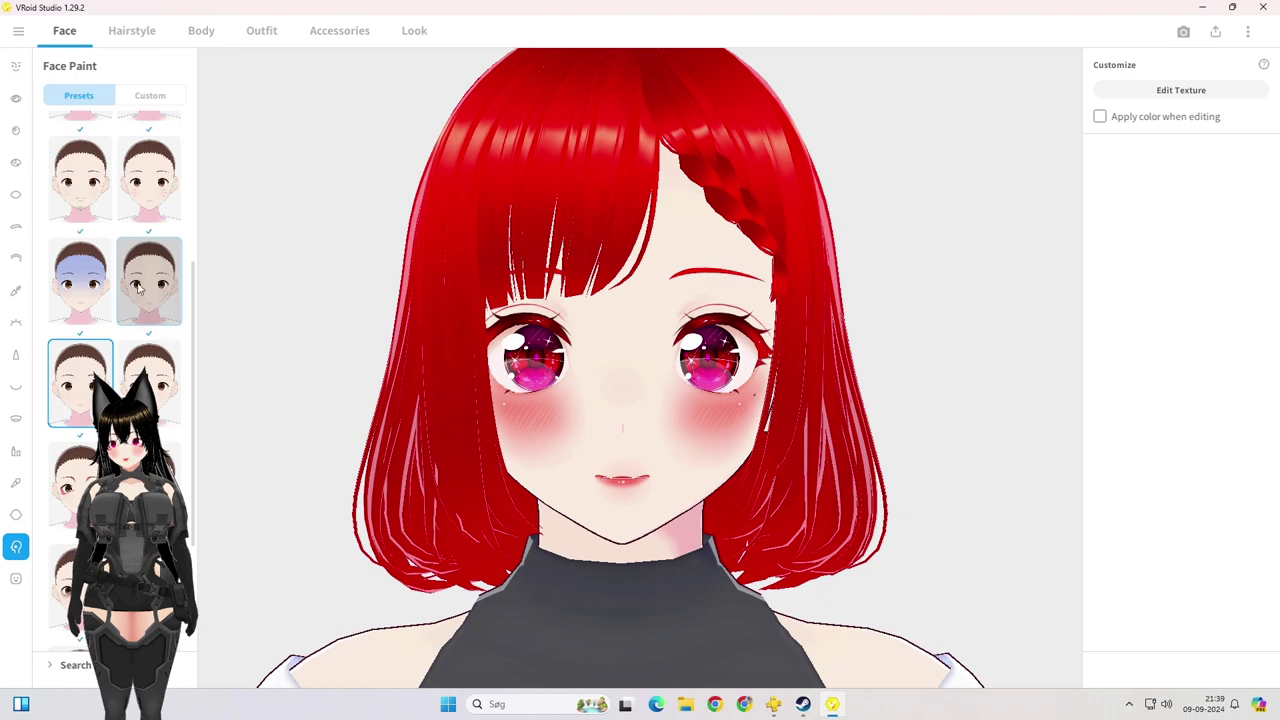
left_click(139, 289)
scroll(83, 343, "up", 1)
left_click(100, 322)
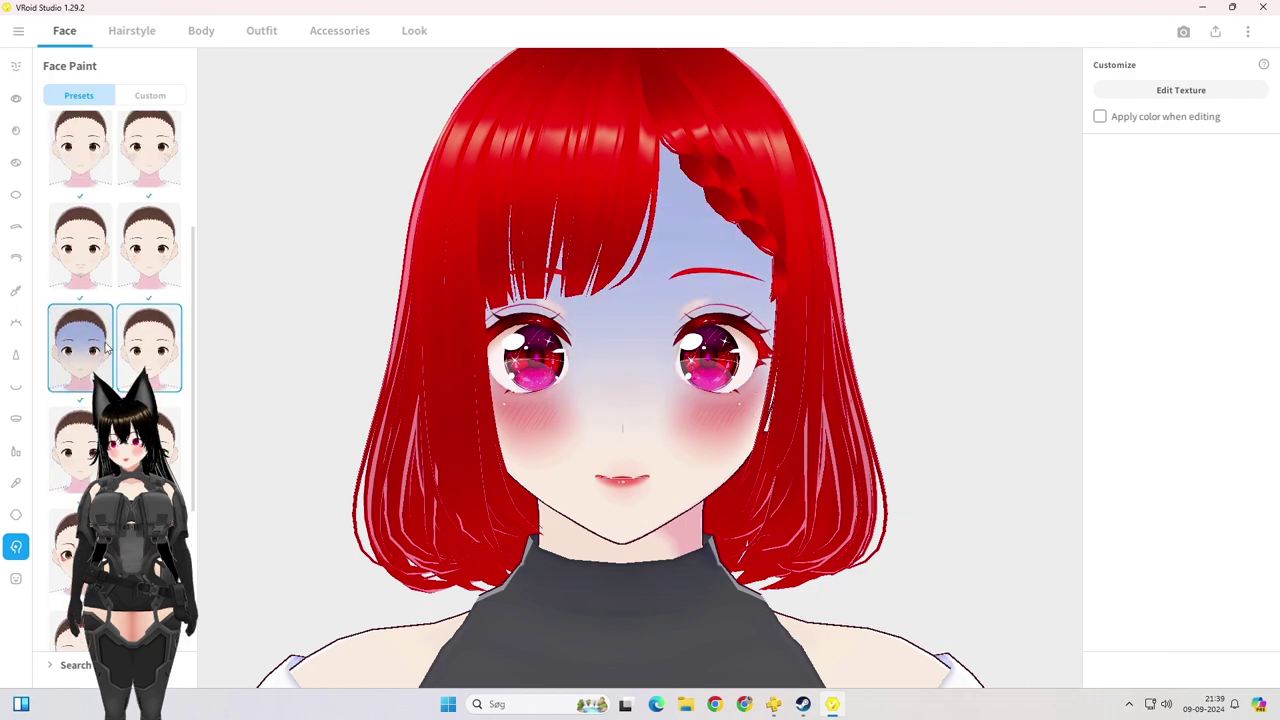
Step: Apply the face paint with whiskers on both cheeks and check it up close and from farther away
scroll(100, 322, "up", 1)
left_click(145, 296)
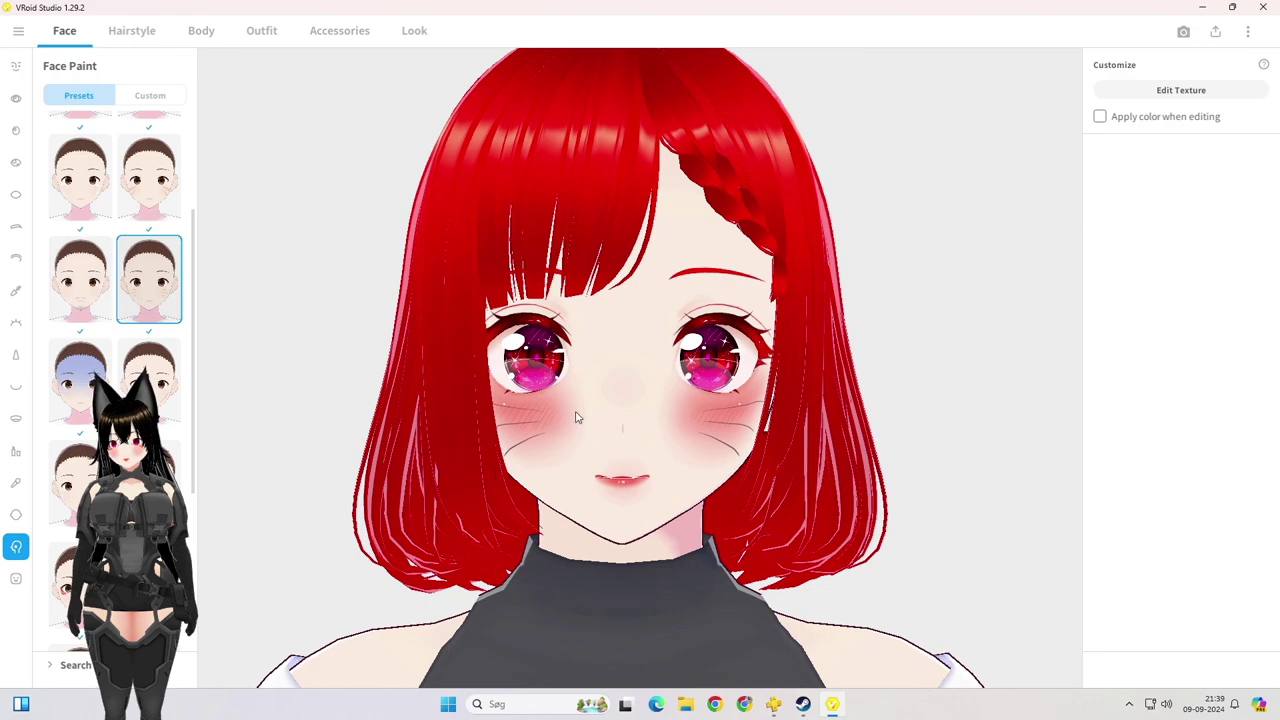
scroll(576, 417, "up", 2)
scroll(580, 410, "down", 4)
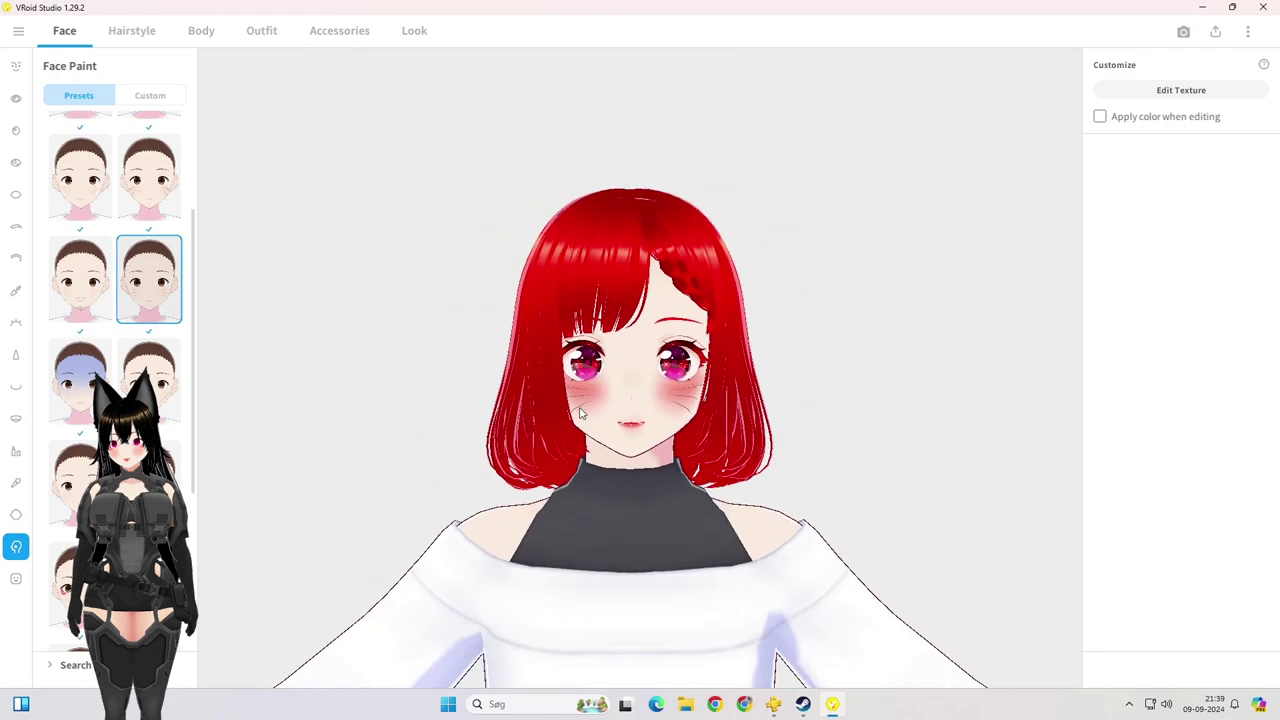
scroll(580, 413, "up", 1)
scroll(580, 413, "down", 1)
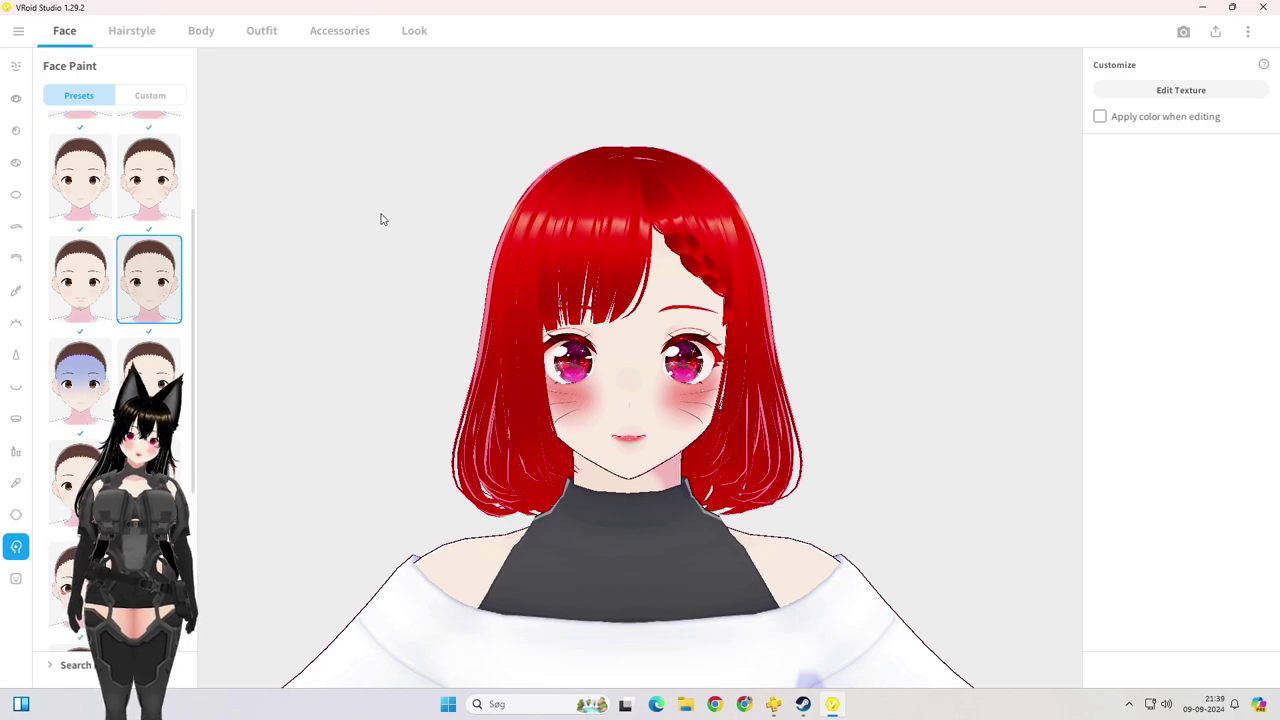
Step: Look through the accessory categories and add Cat Ears to the avatar
left_click(335, 32)
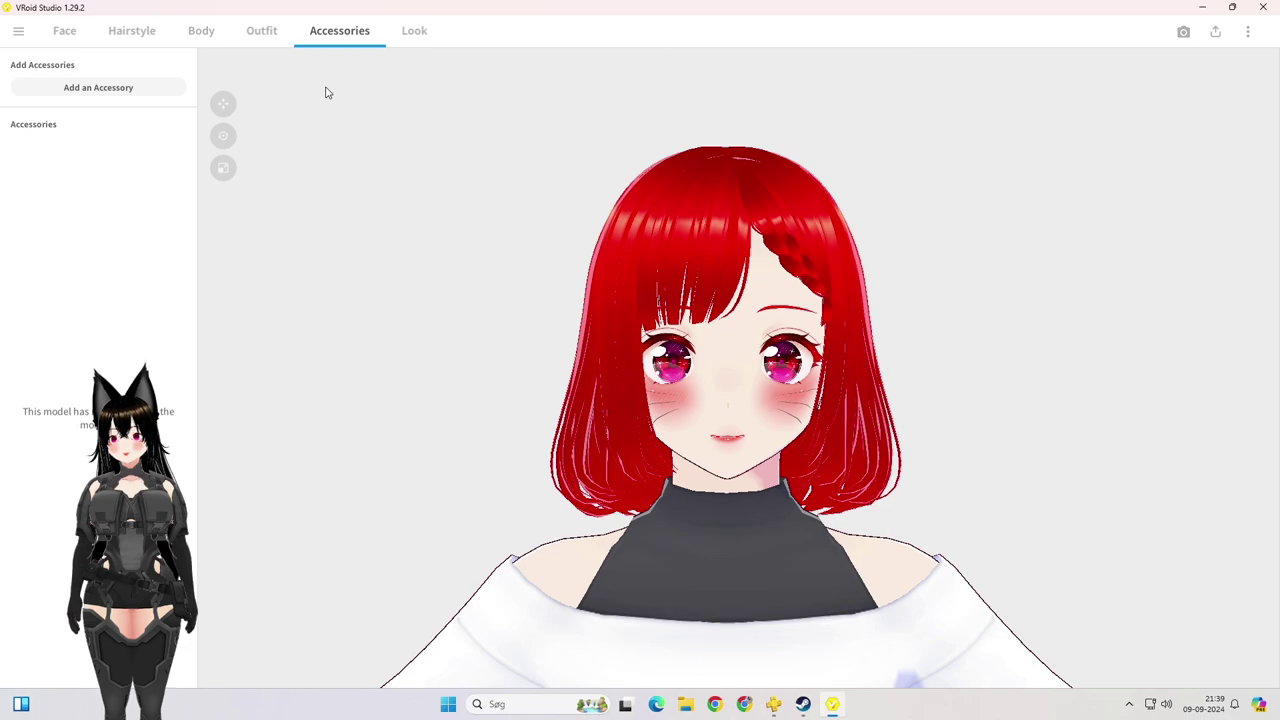
left_click(117, 88)
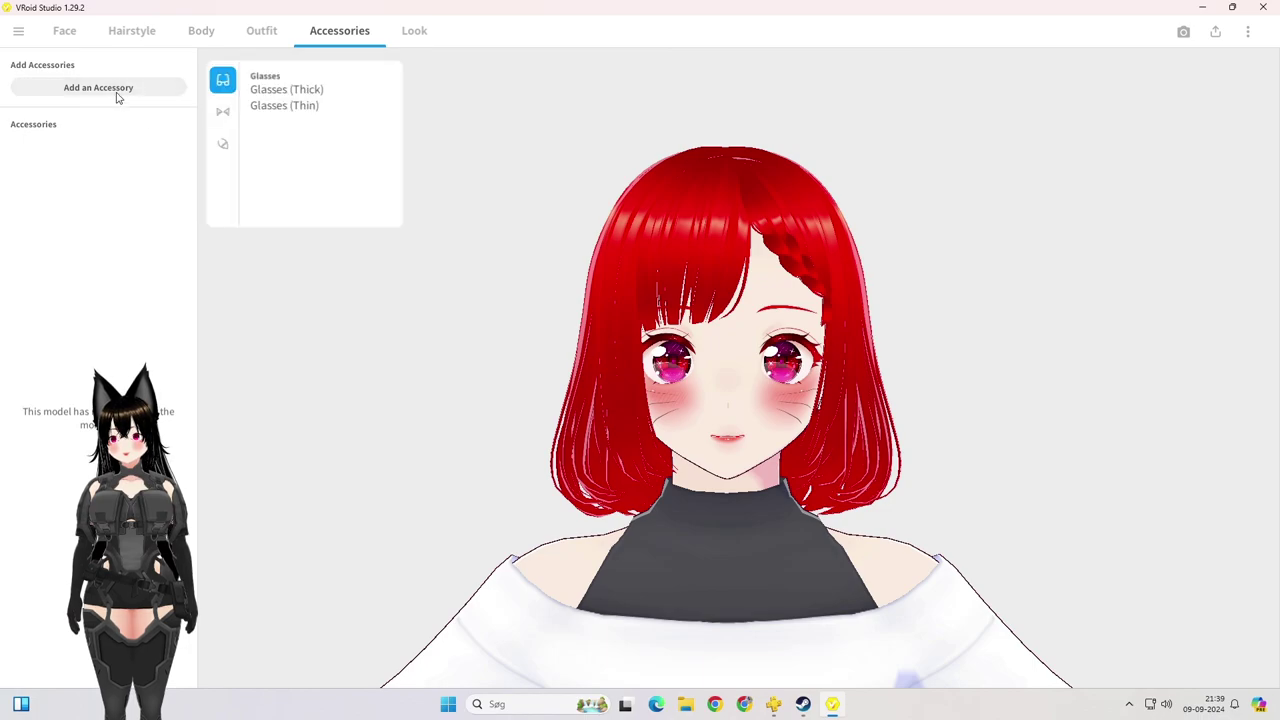
left_click(224, 145)
left_click(224, 113)
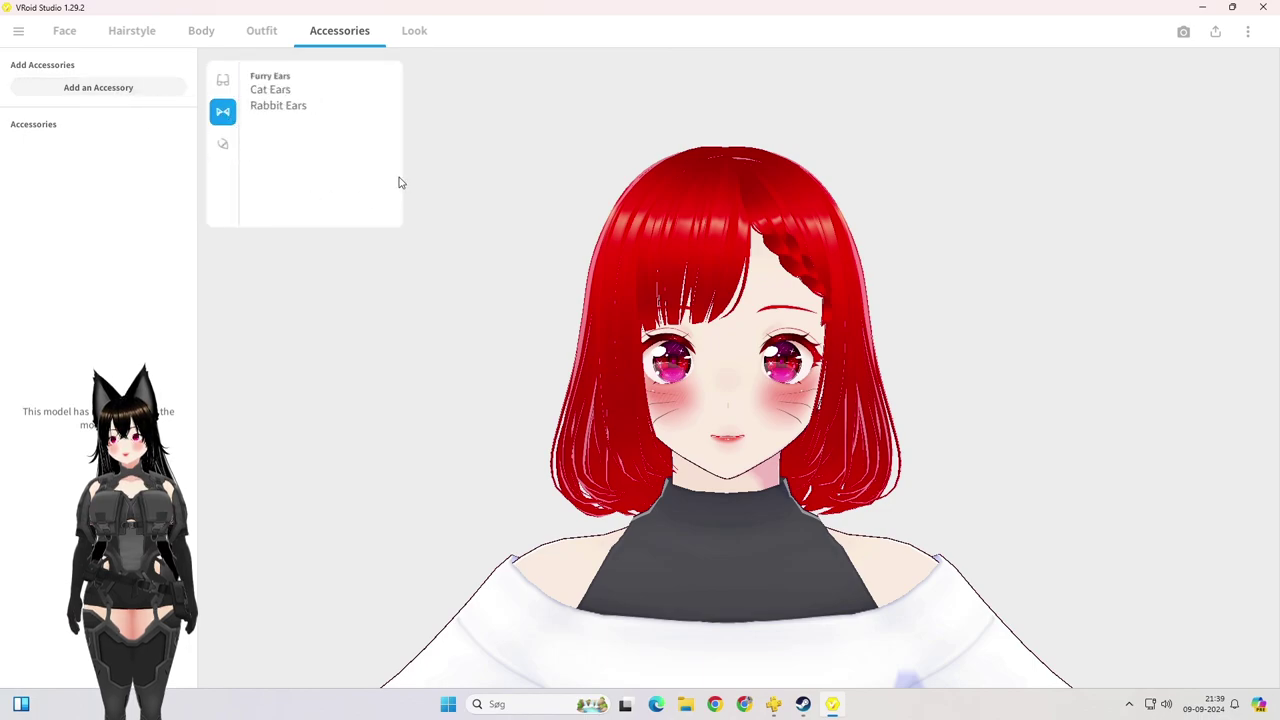
left_click(270, 92)
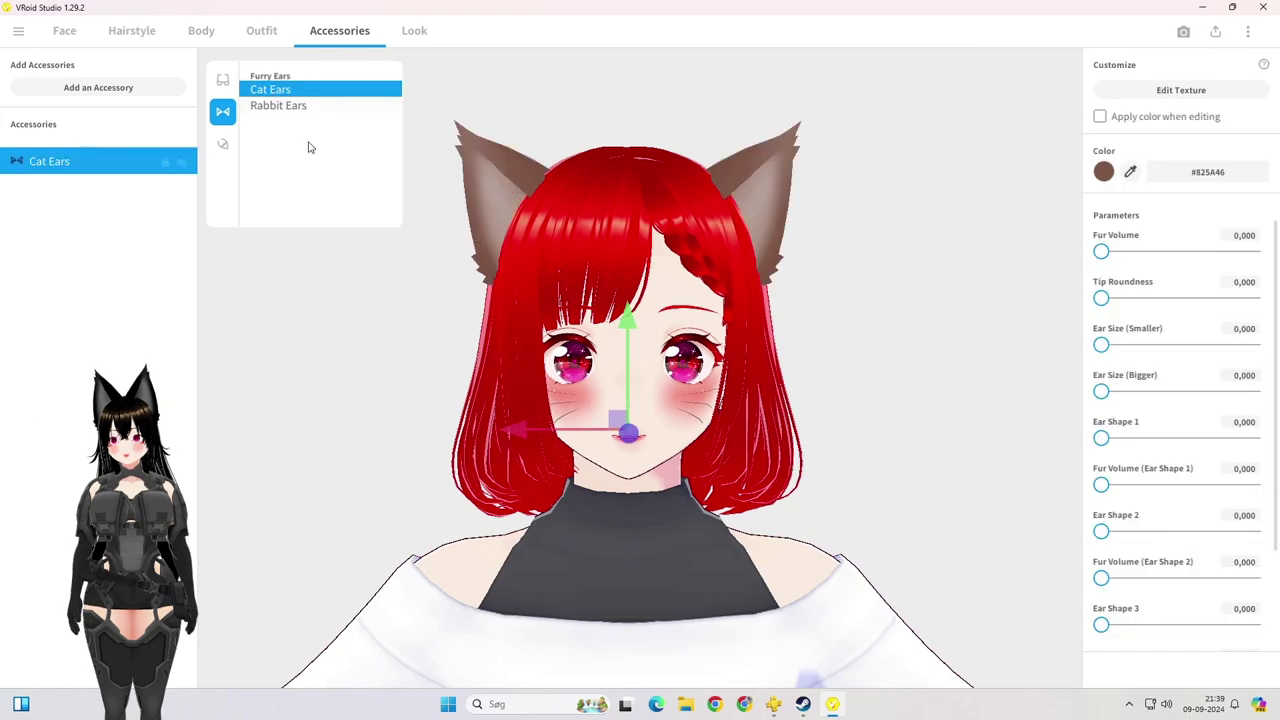
Step: Set the cat ears' color to the saved red #FF1700
left_click(1104, 172)
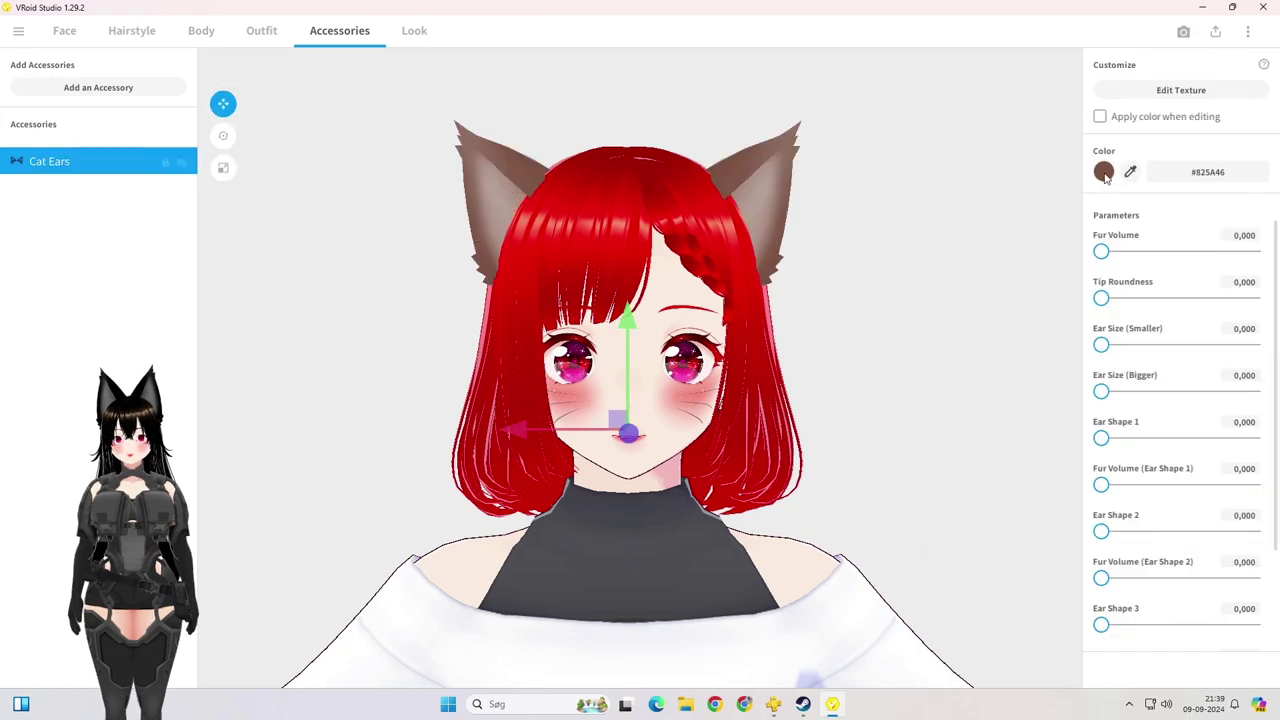
left_click(1104, 172)
scroll(1140, 357, "down", 1)
left_click(1126, 344)
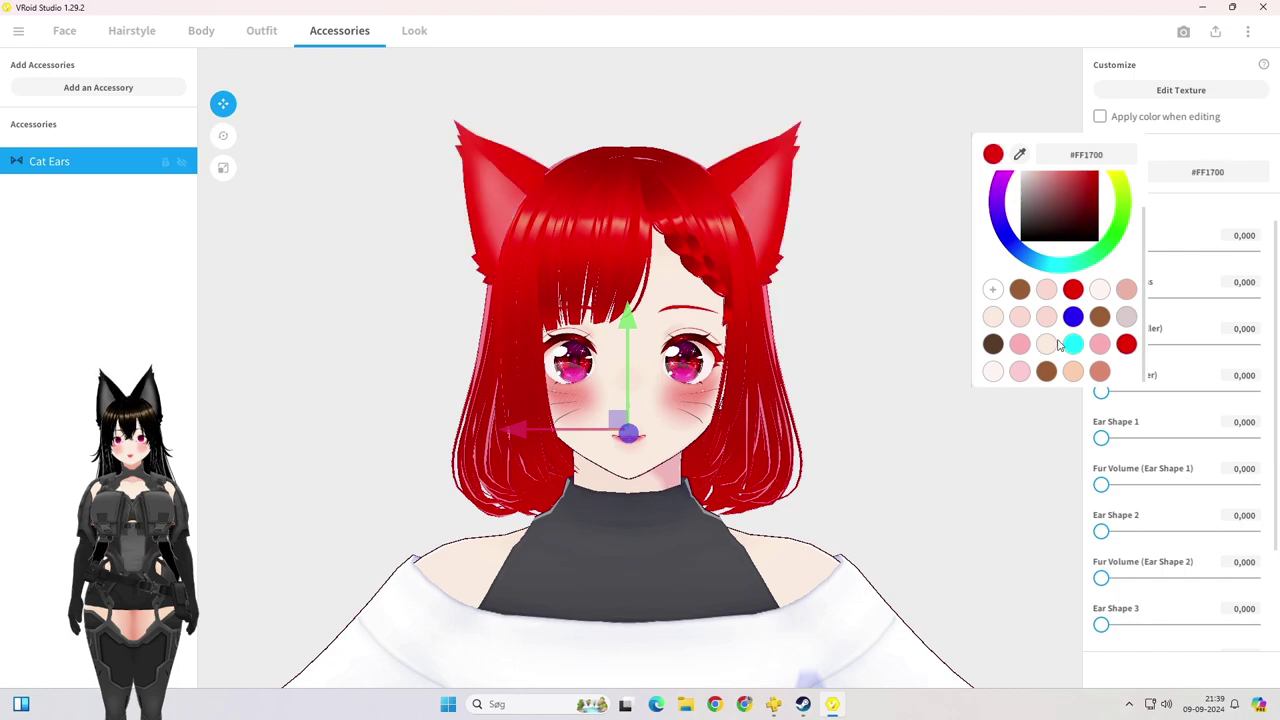
Step: Try the slightly darker red #E61500 on the cat ears and compare the ears with the hair
left_click(892, 276)
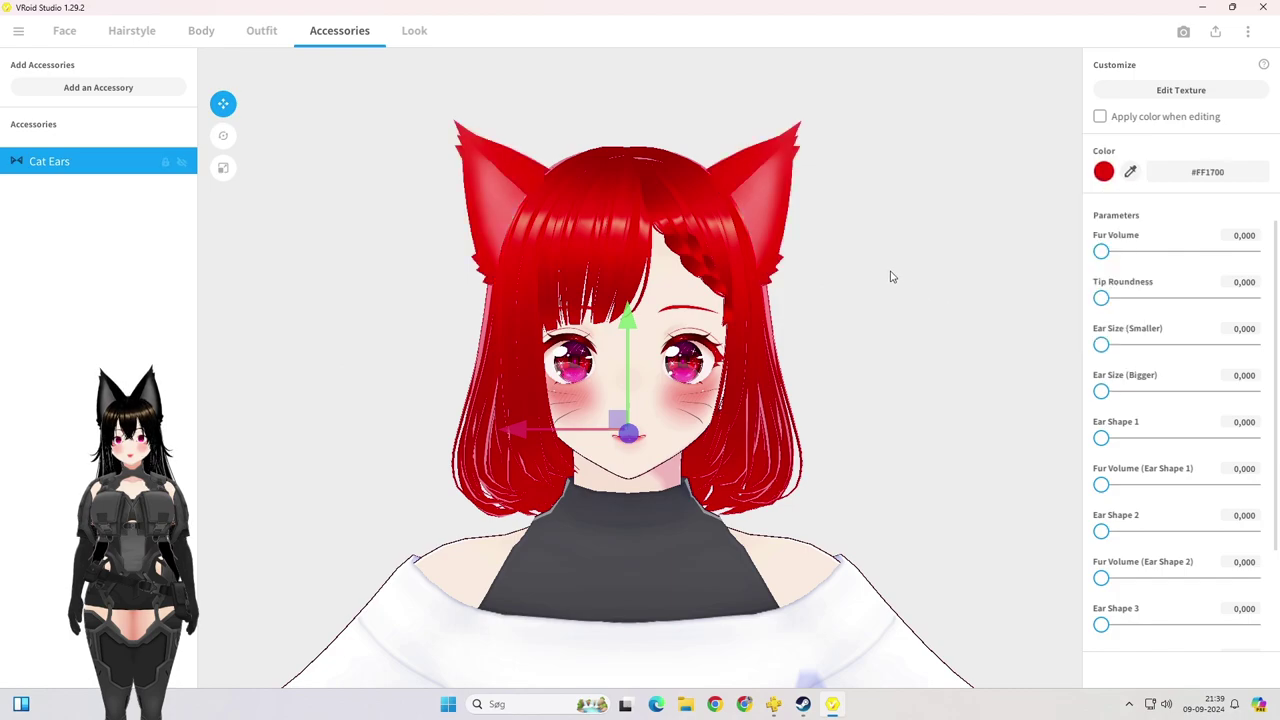
left_click(1104, 172)
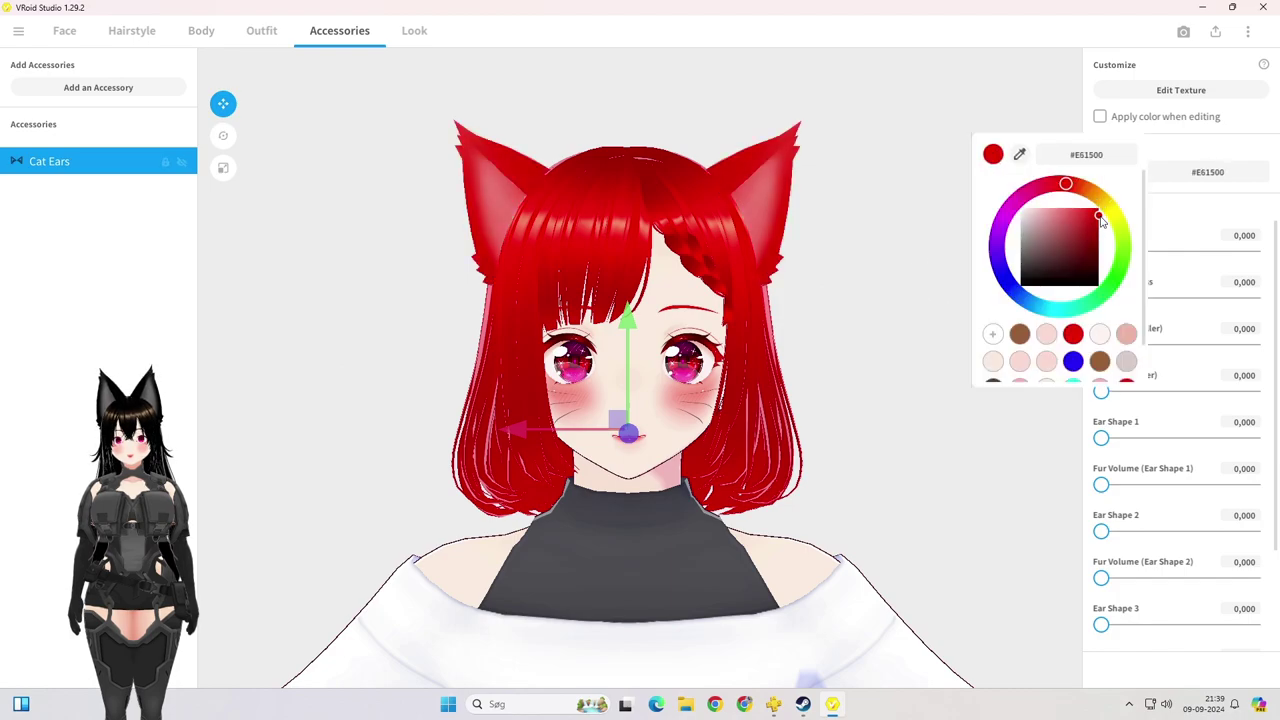
left_click(876, 262)
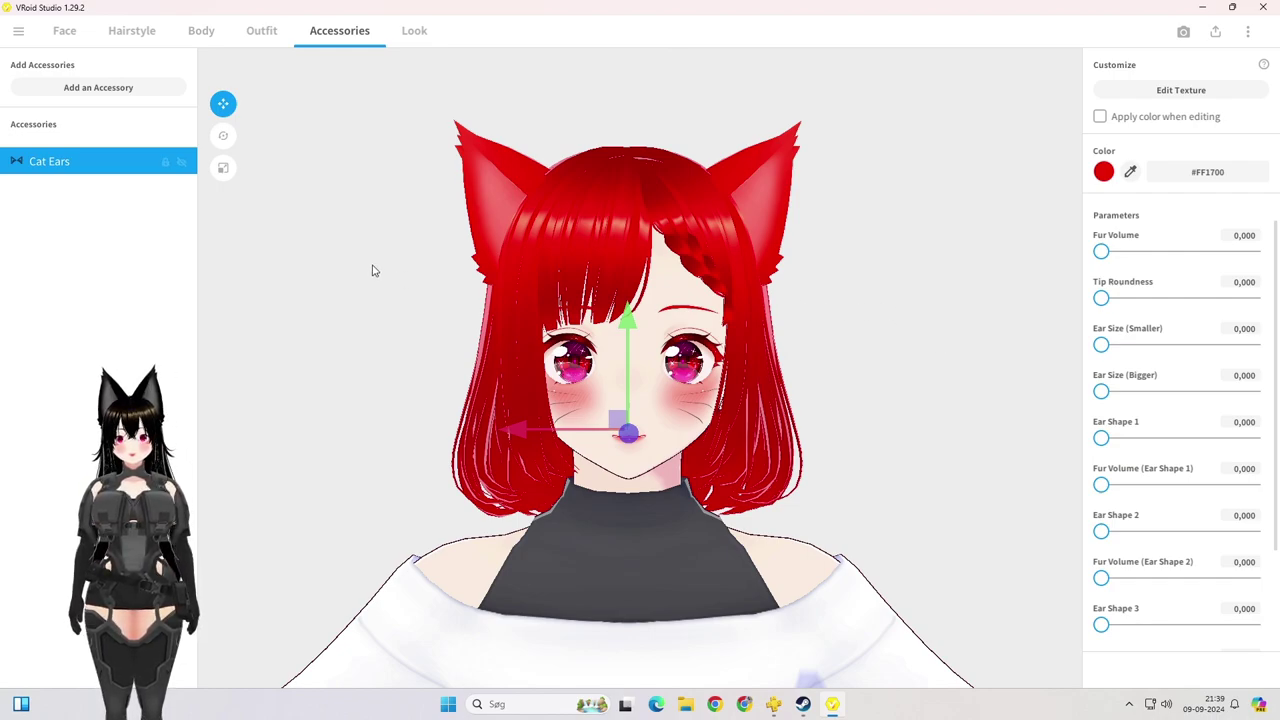
left_click(395, 313)
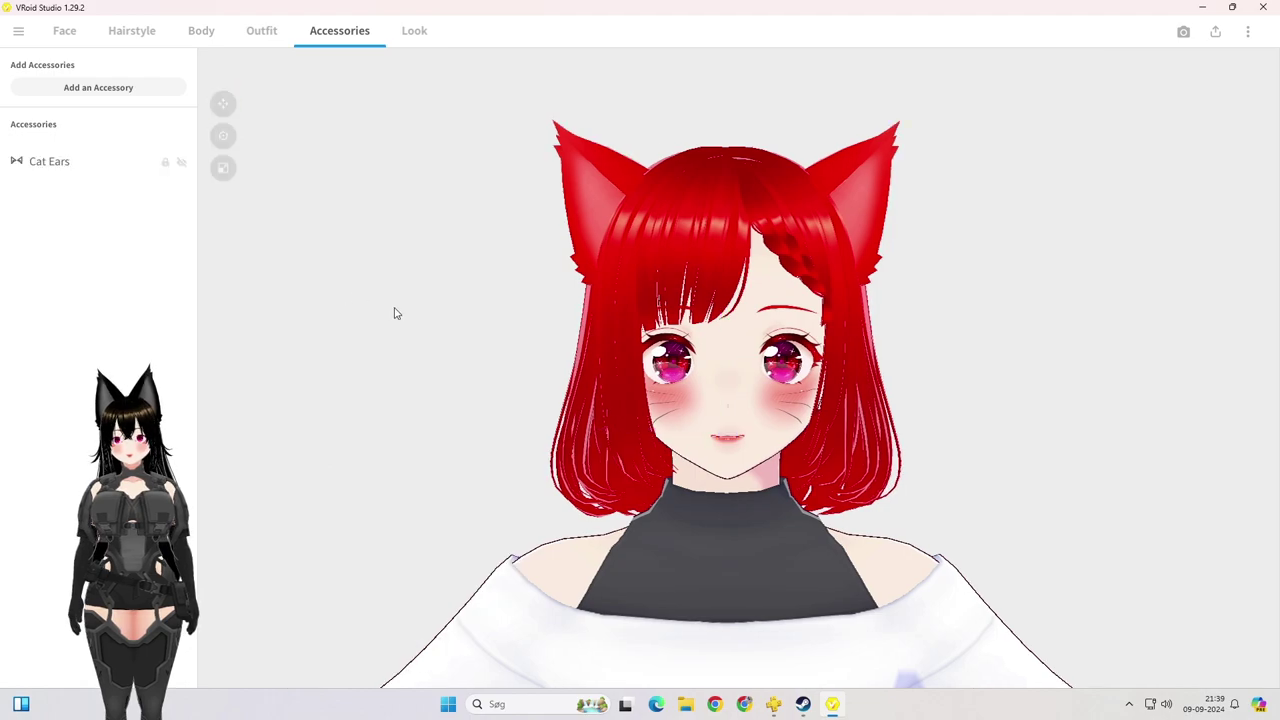
scroll(978, 248, "up", 2)
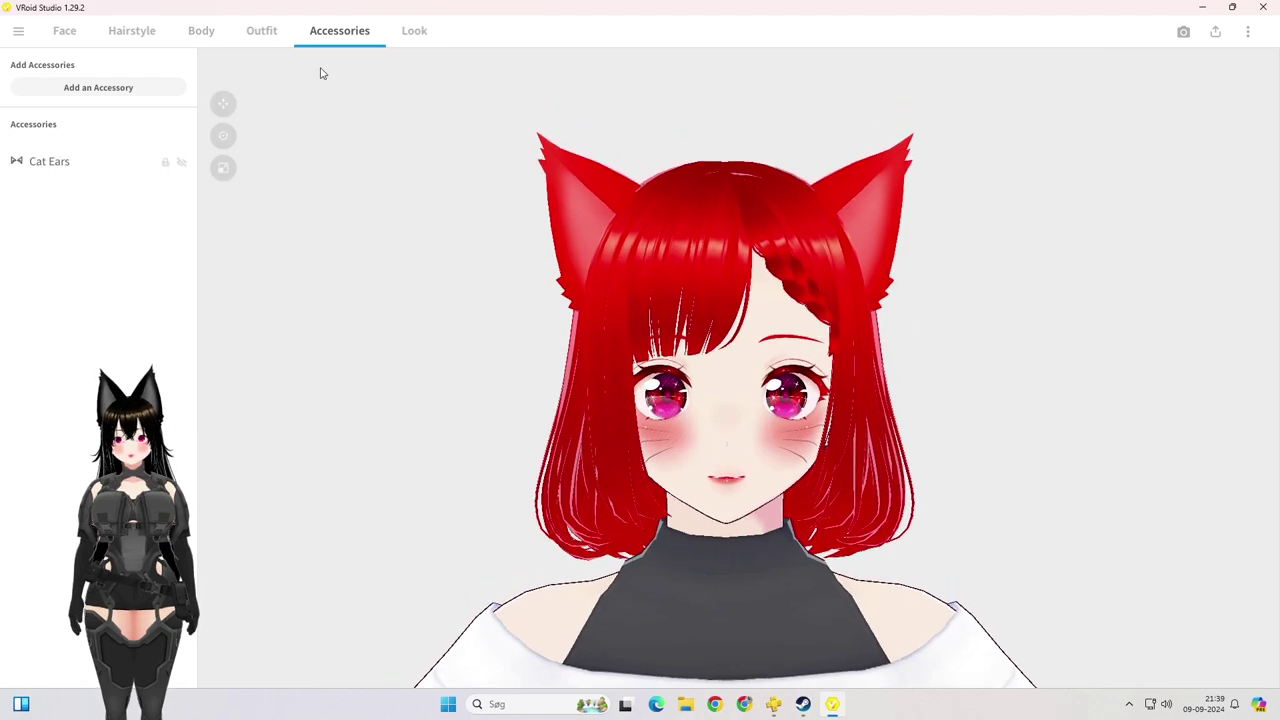
left_click(143, 31)
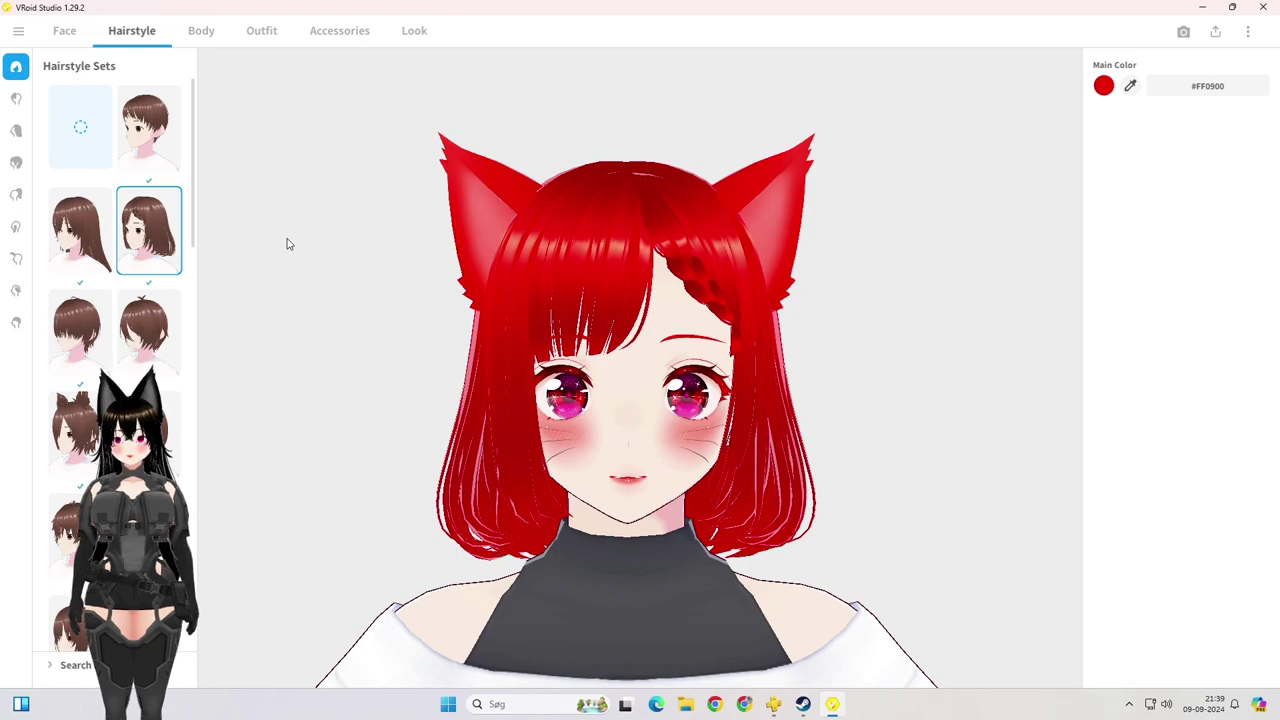
left_click(201, 31)
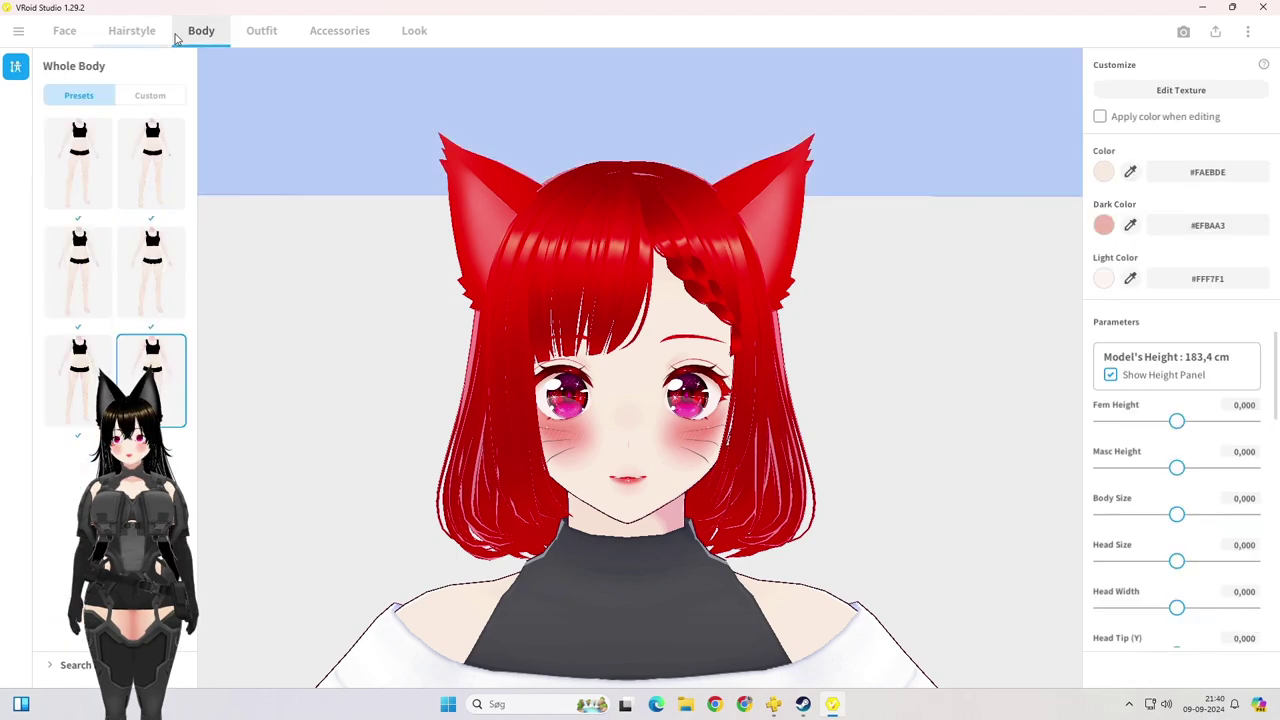
left_click(150, 35)
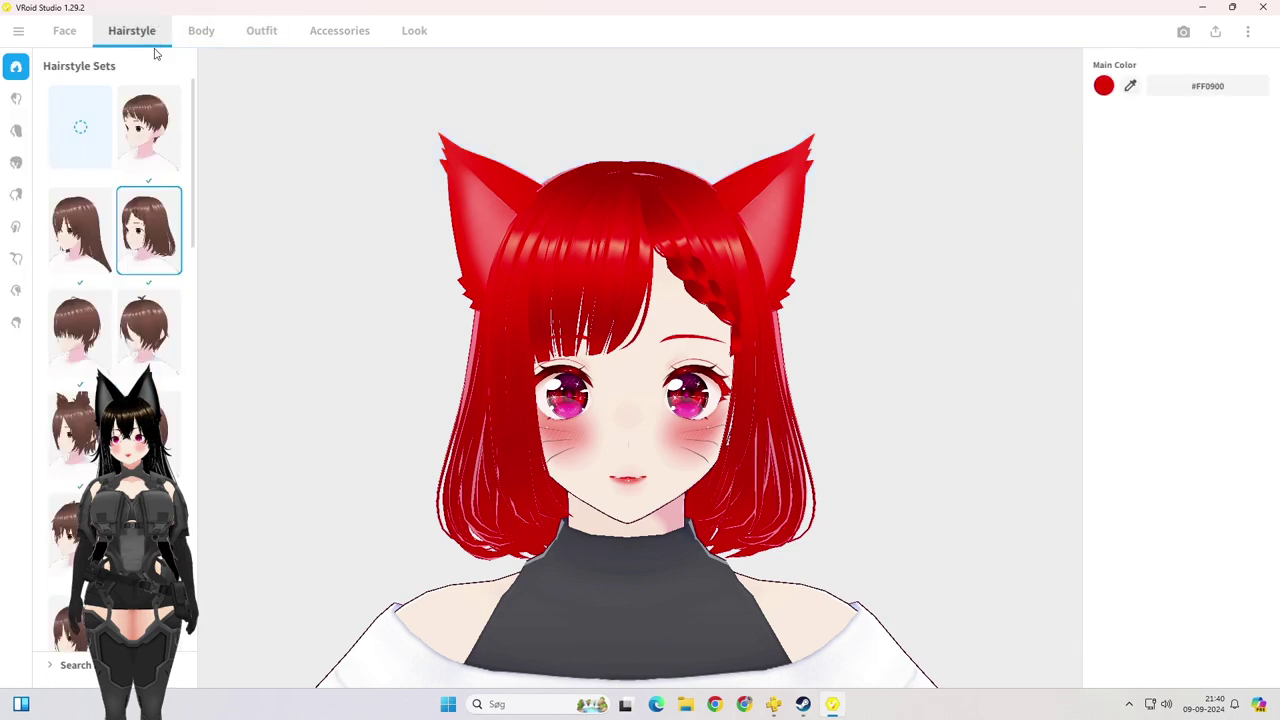
Step: Add a Cat Tail accessory to the avatar
left_click(312, 32)
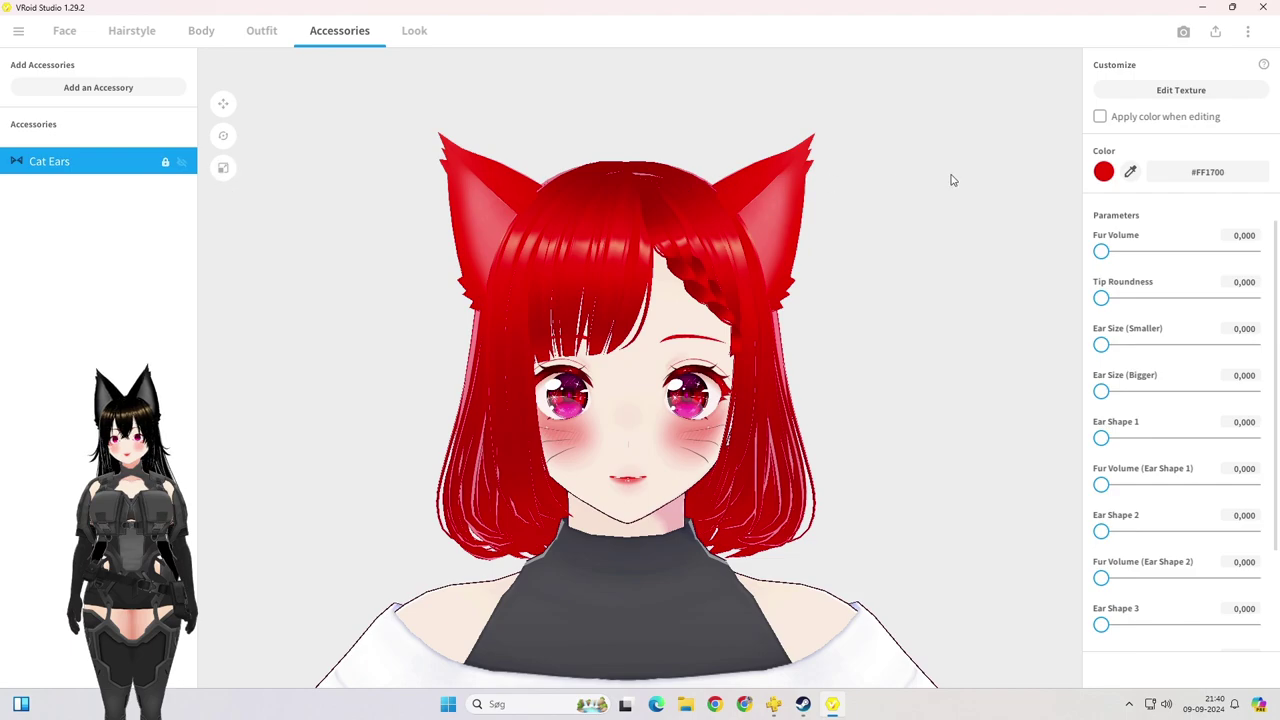
left_click(132, 95)
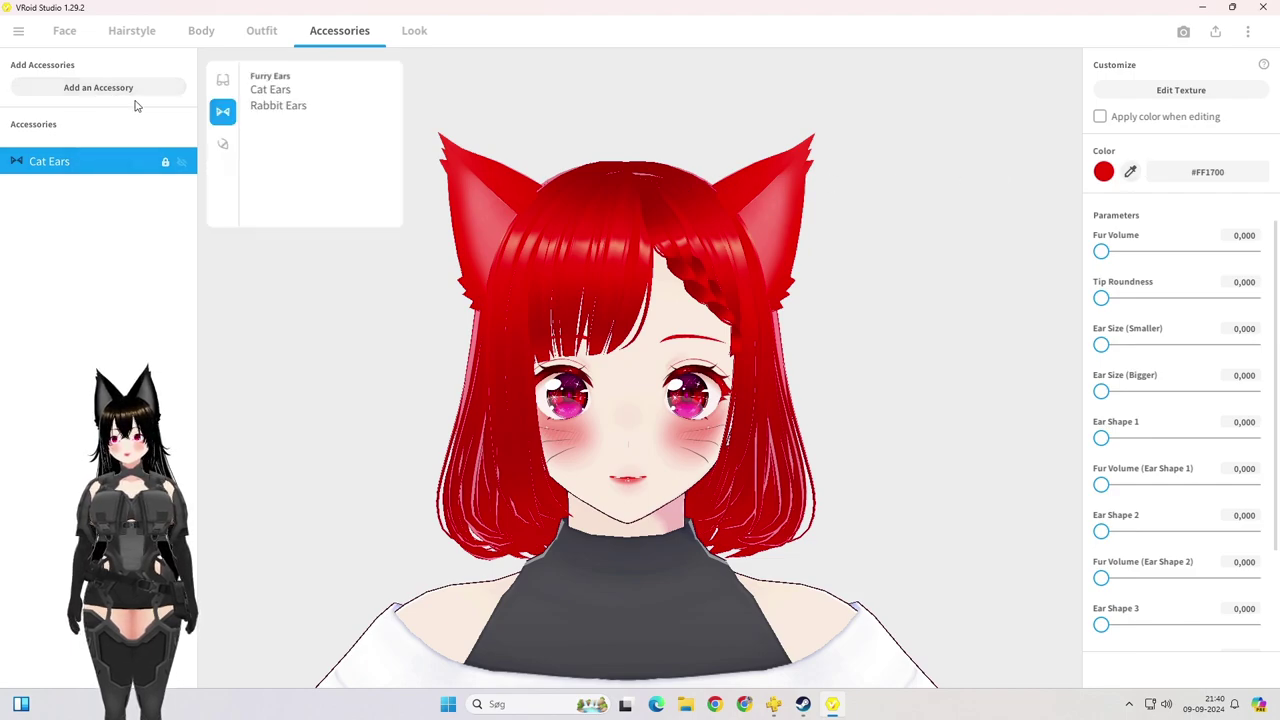
left_click(223, 143)
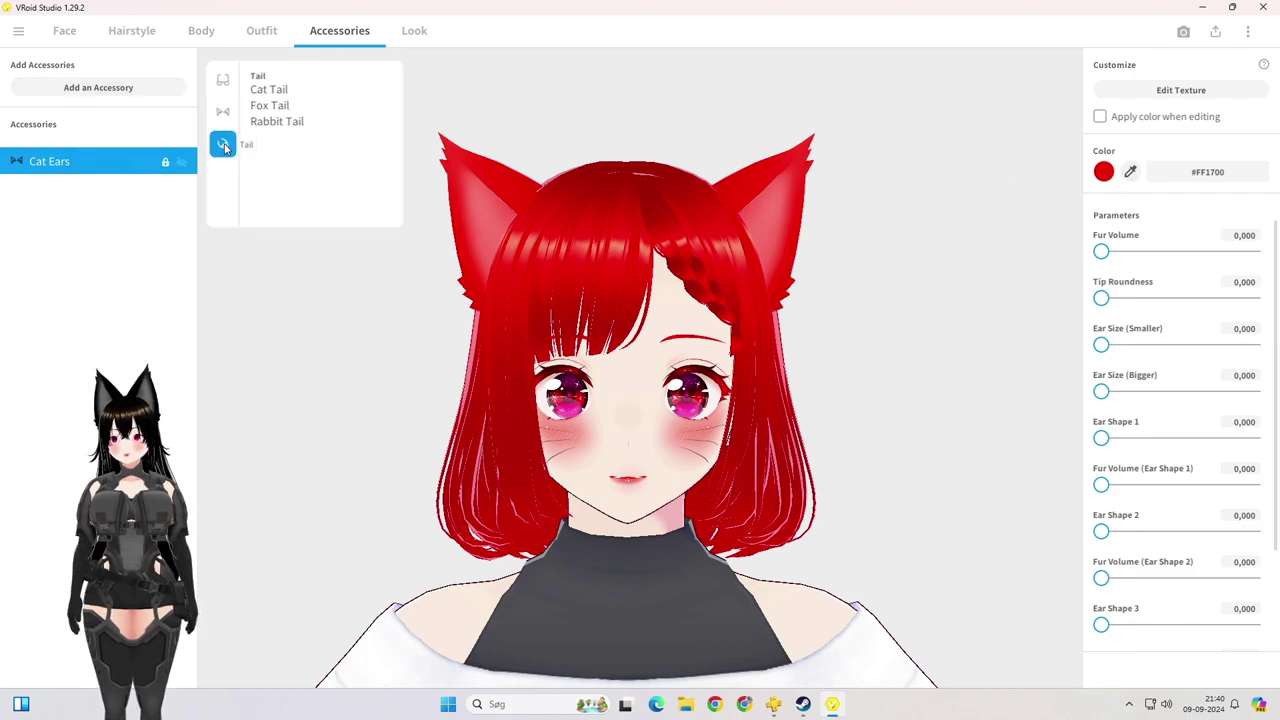
left_click(270, 90)
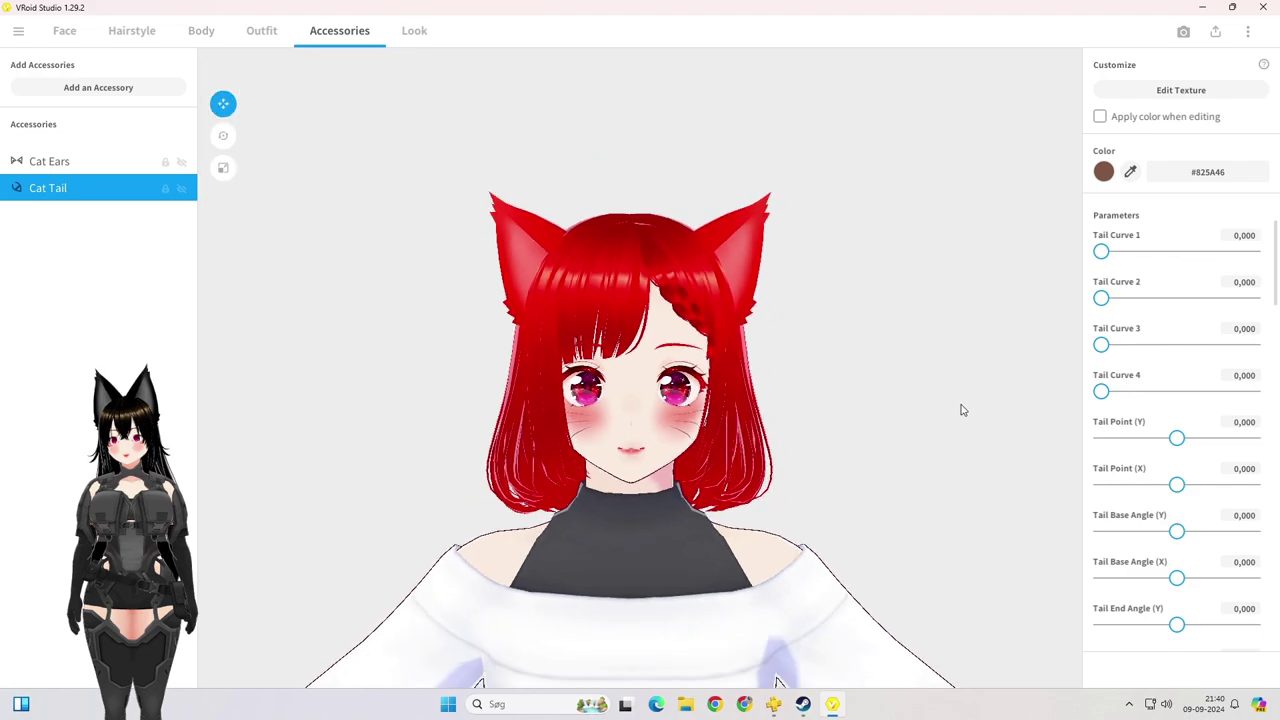
right_click_drag(961, 410, 770, 289)
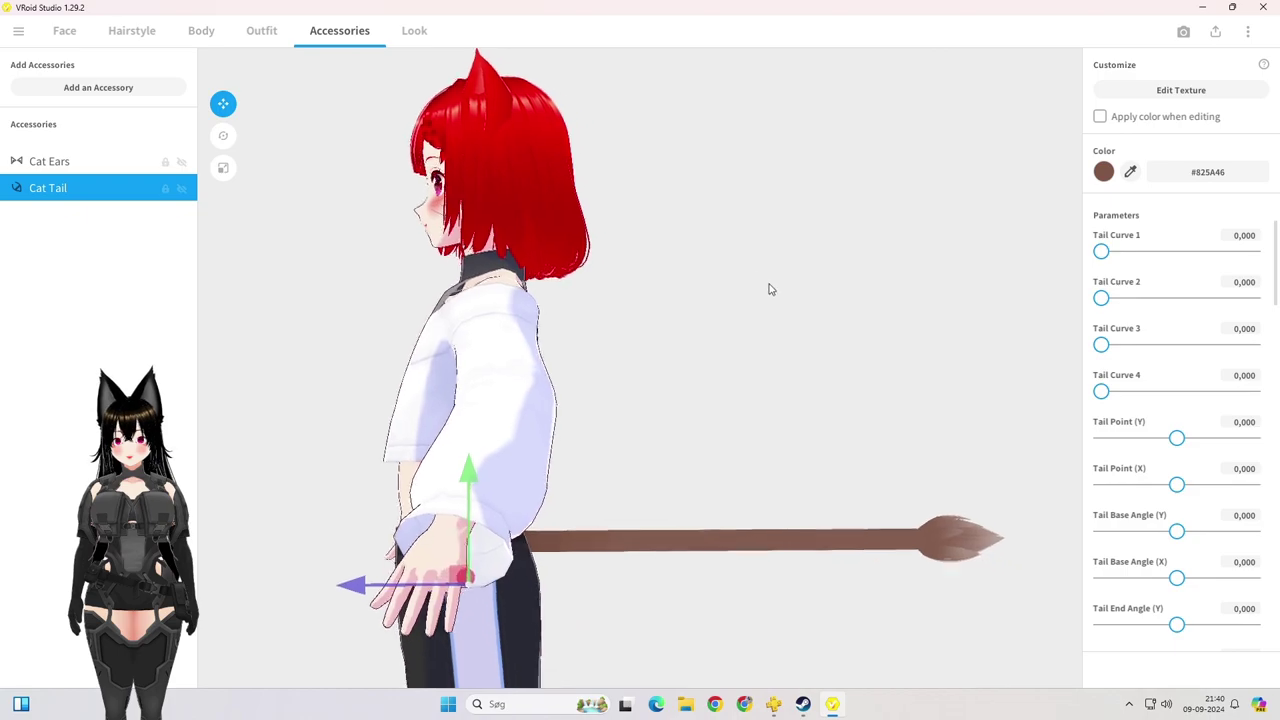
Step: Set the cat tail's color to the saved red #FF1700
left_click(1102, 172)
scroll(1083, 312, "down", 1)
left_click(1126, 356)
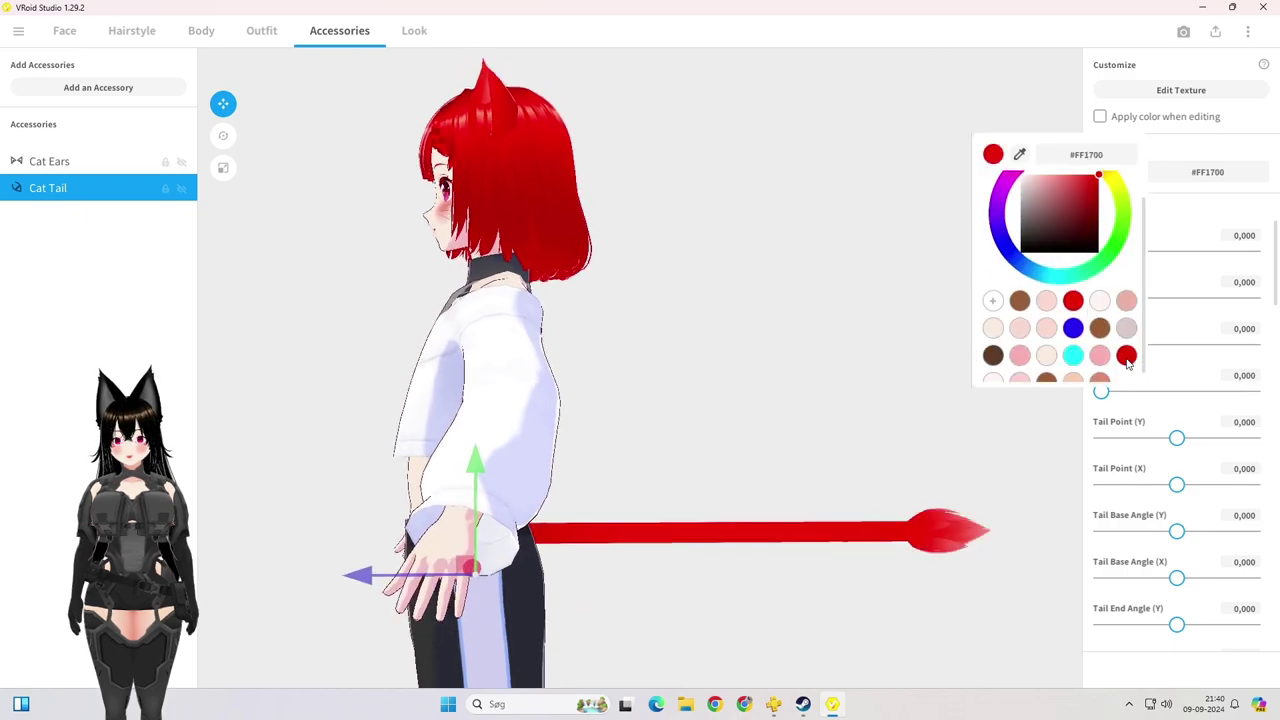
left_click(751, 366)
scroll(633, 339, "down", 2)
right_click_drag(633, 339, 433, 296)
Step: Remove the Cat Tail from the avatar's accessories
right_click(82, 194)
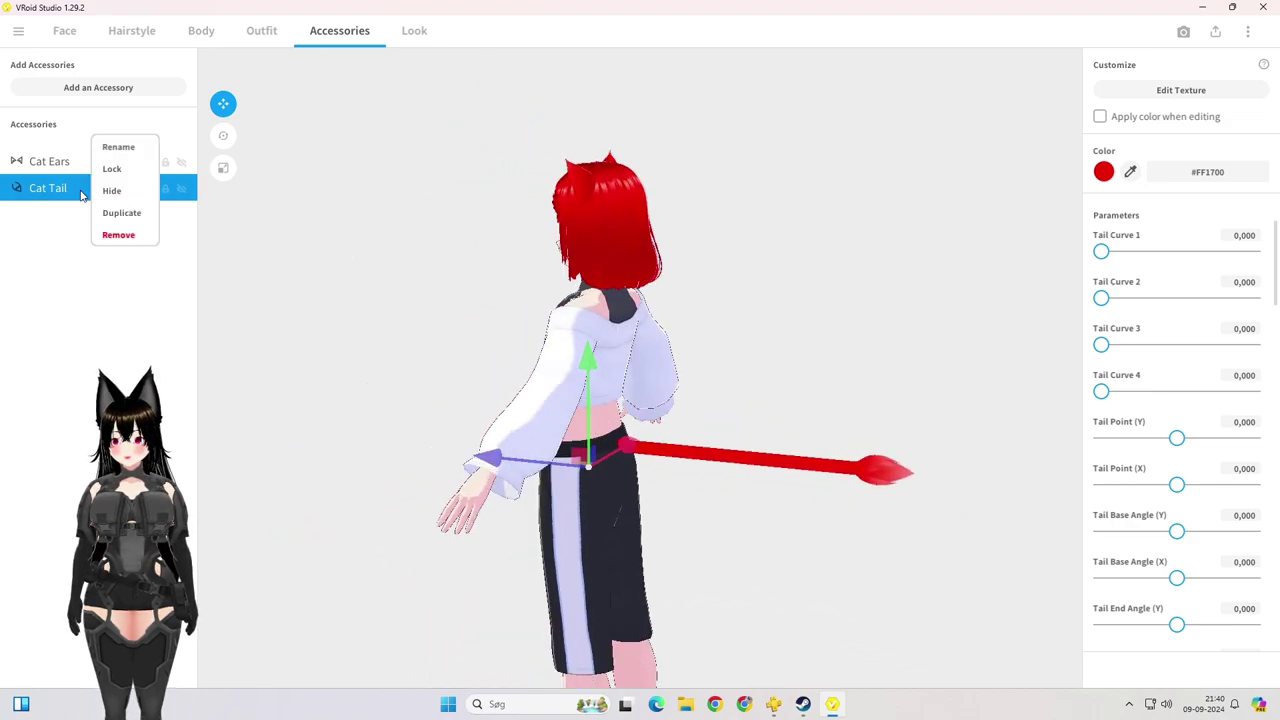
left_click(81, 192)
right_click(81, 192)
left_click(117, 235)
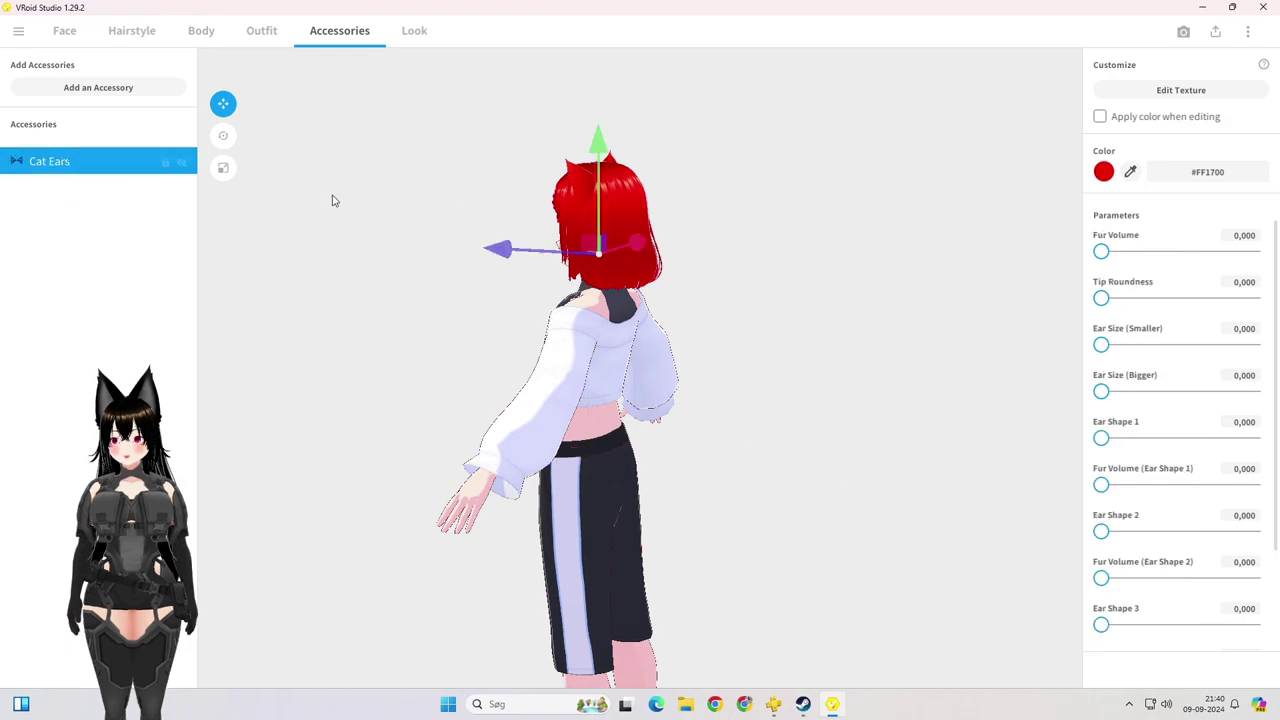
Step: Add a Fox Tail accessory and set its color to the saved red #FF1700
left_click(90, 88)
left_click(268, 106)
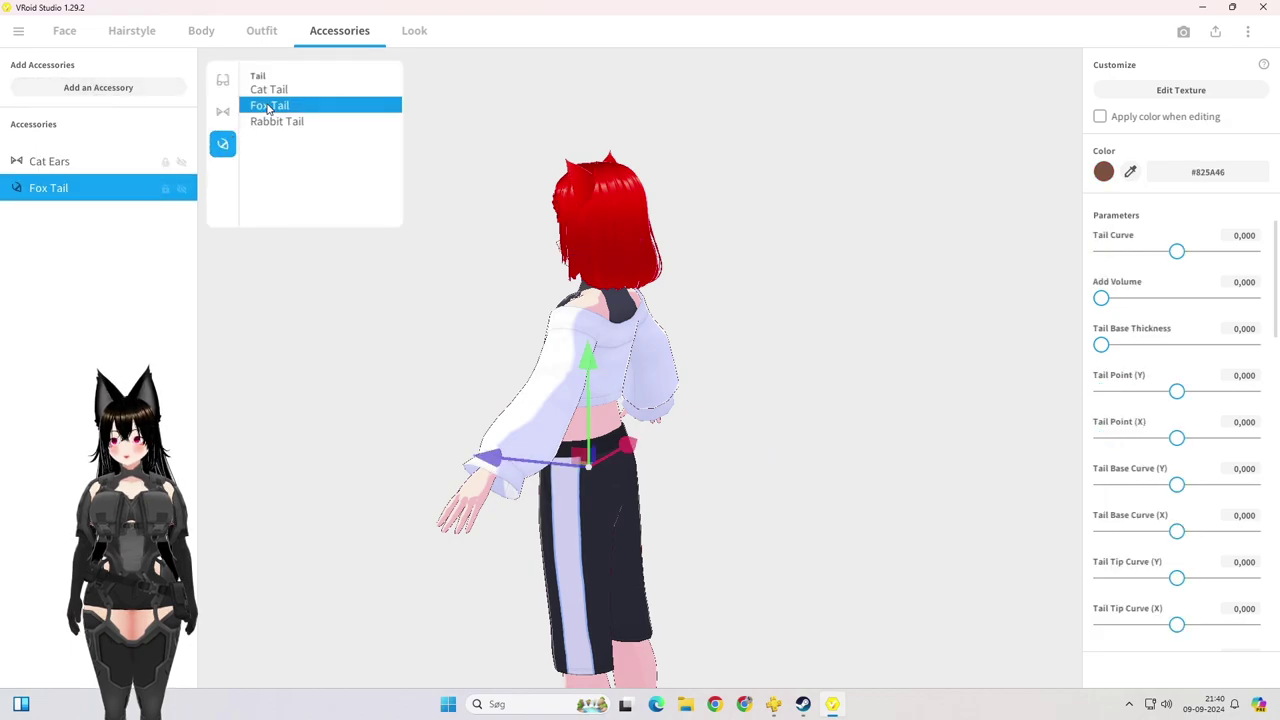
left_click(1103, 171)
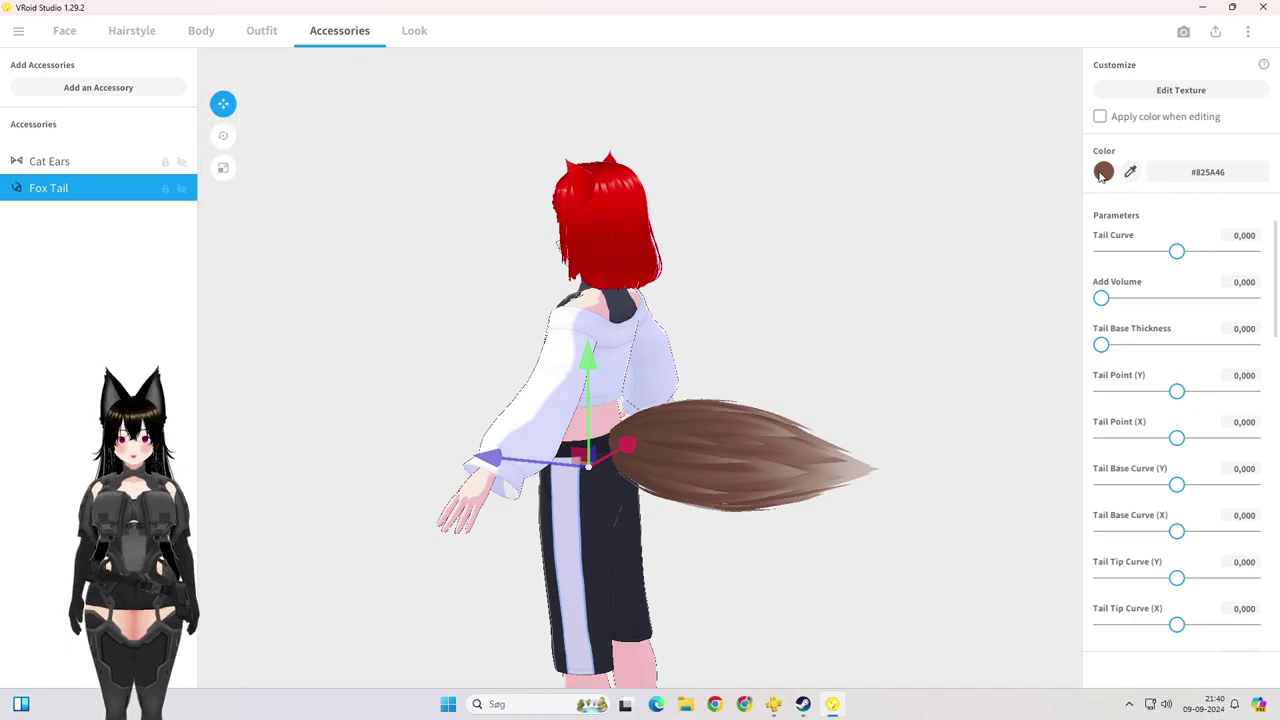
left_click(1103, 171)
scroll(1079, 313, "down", 1)
left_click(1130, 345)
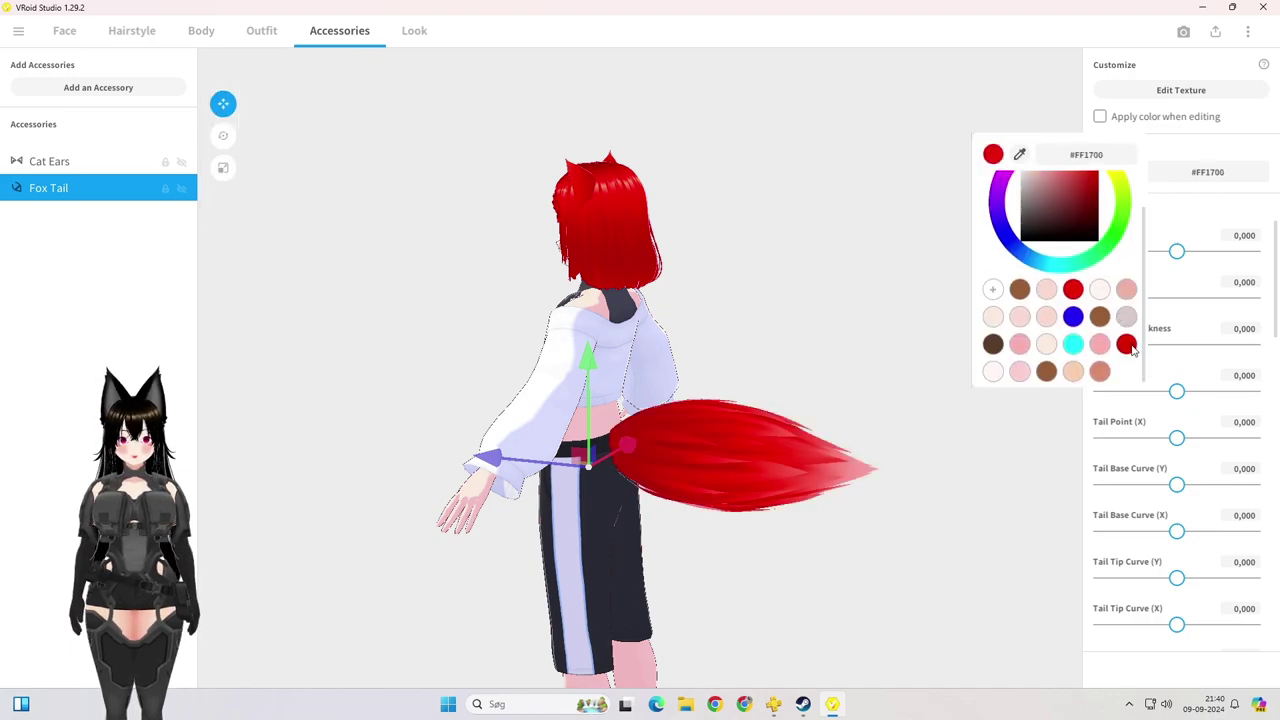
left_click(873, 334)
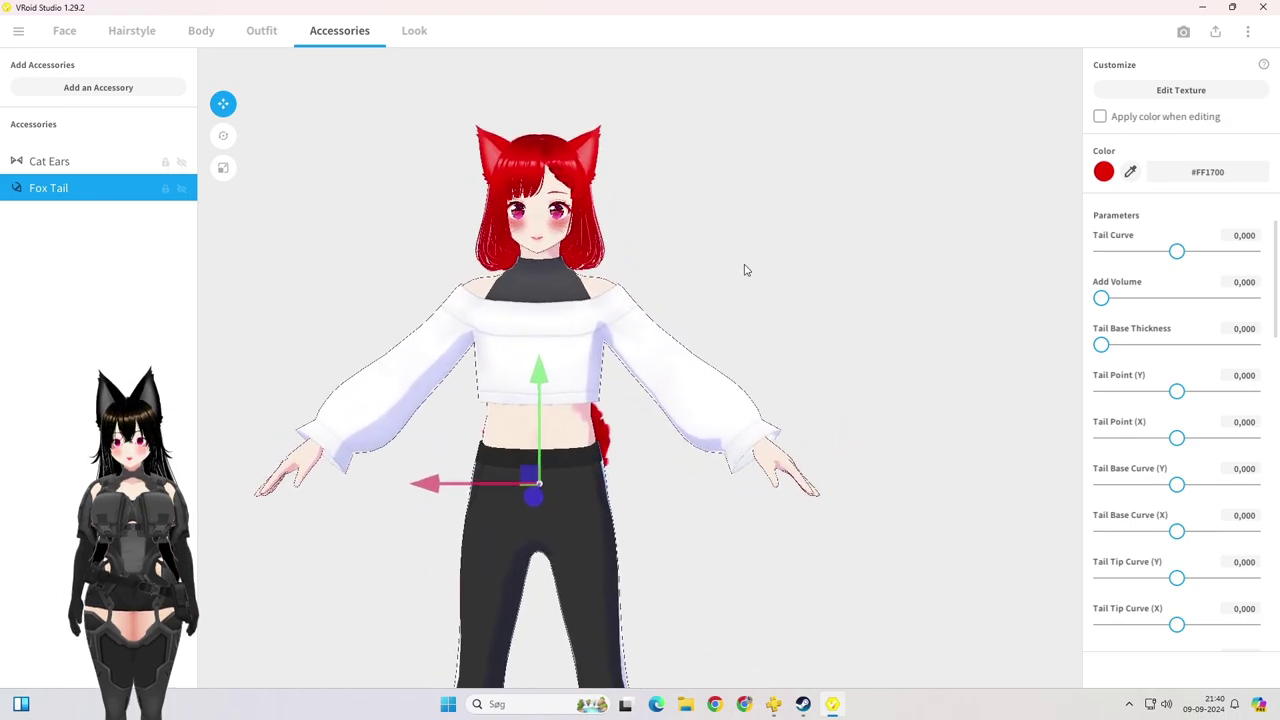
Step: Set both Ear Size (Bigger) and Fur Volume of the cat ears to 100
scroll(737, 288, "up", 5)
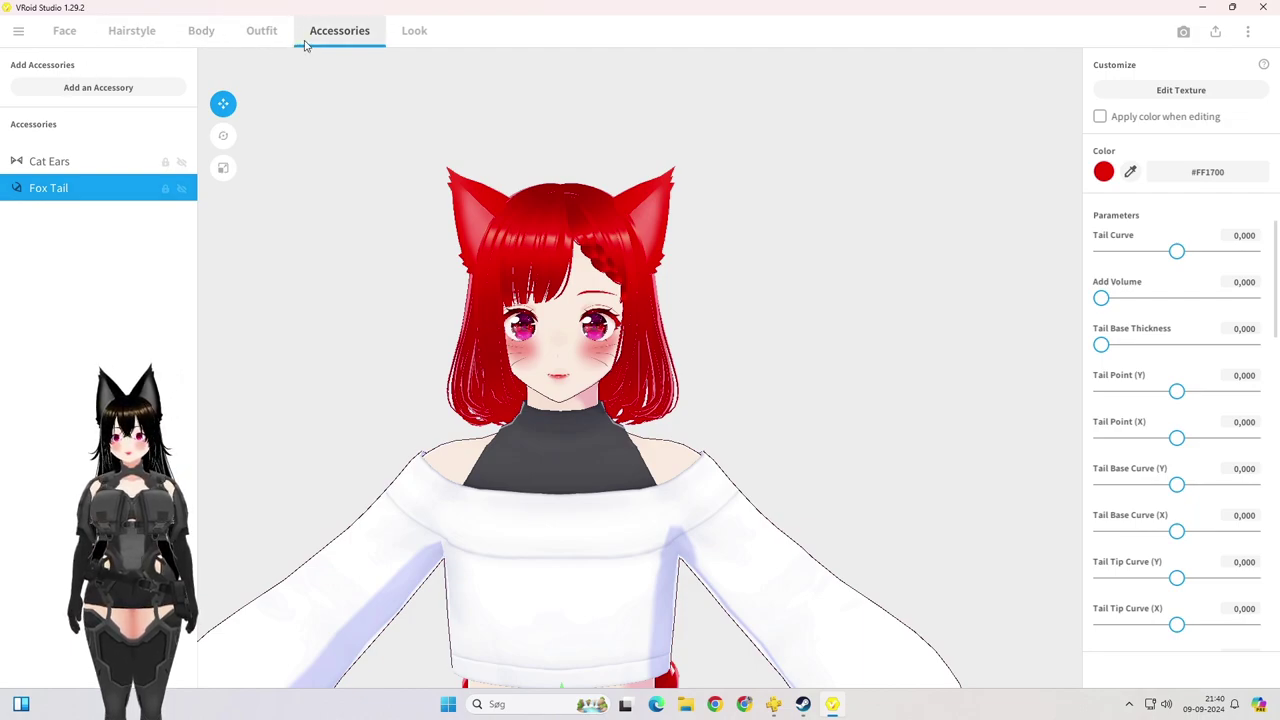
left_click(80, 158)
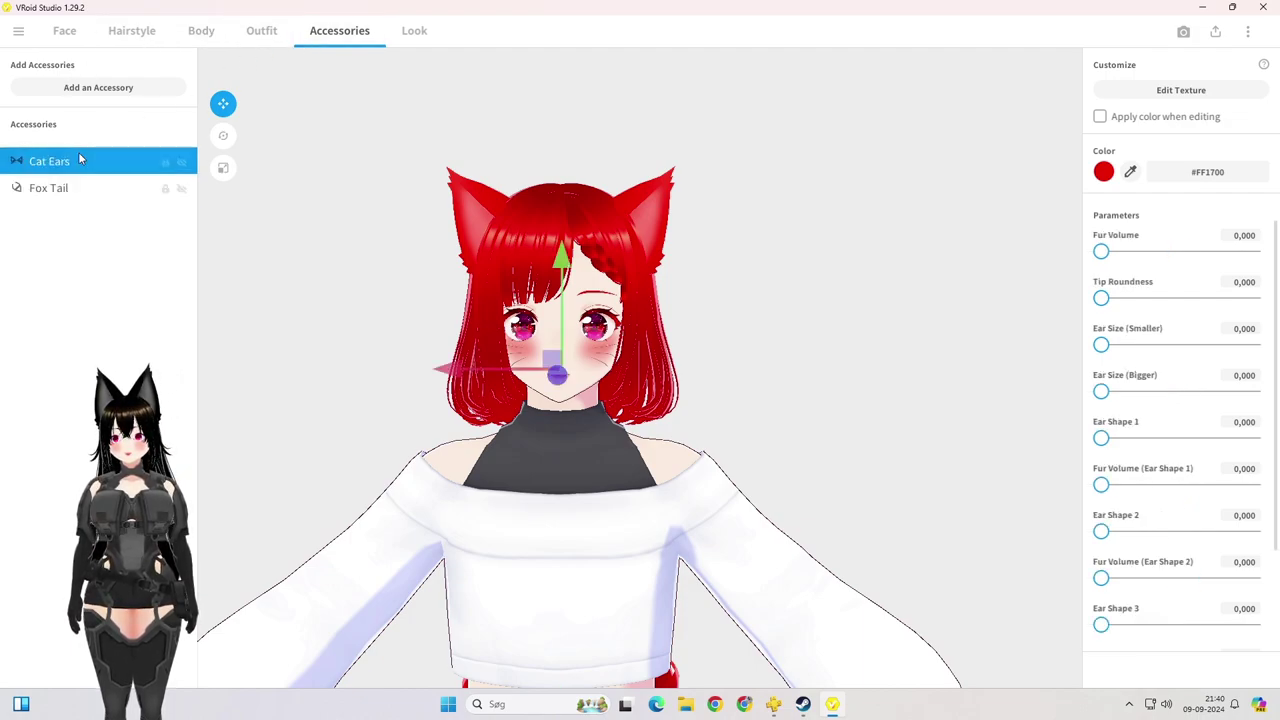
left_click_drag(1105, 256, 1090, 228)
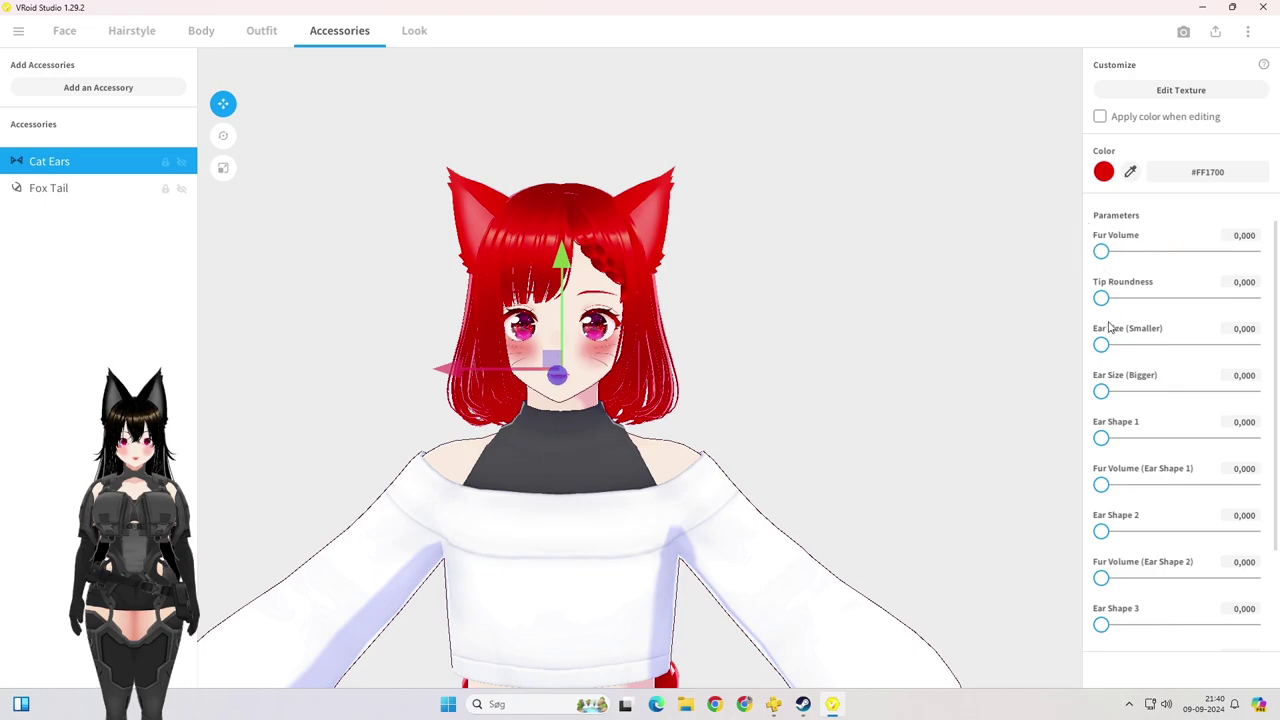
left_click_drag(1106, 343, 1054, 347)
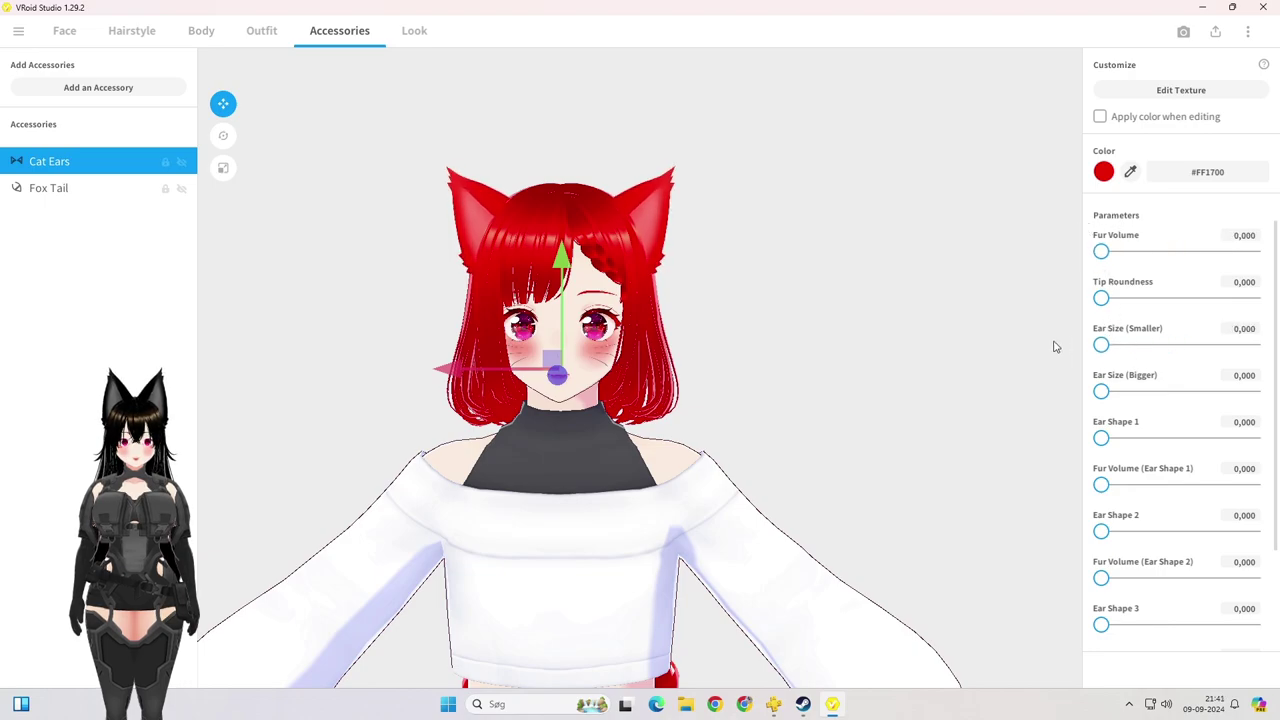
left_click_drag(1120, 390, 1250, 388)
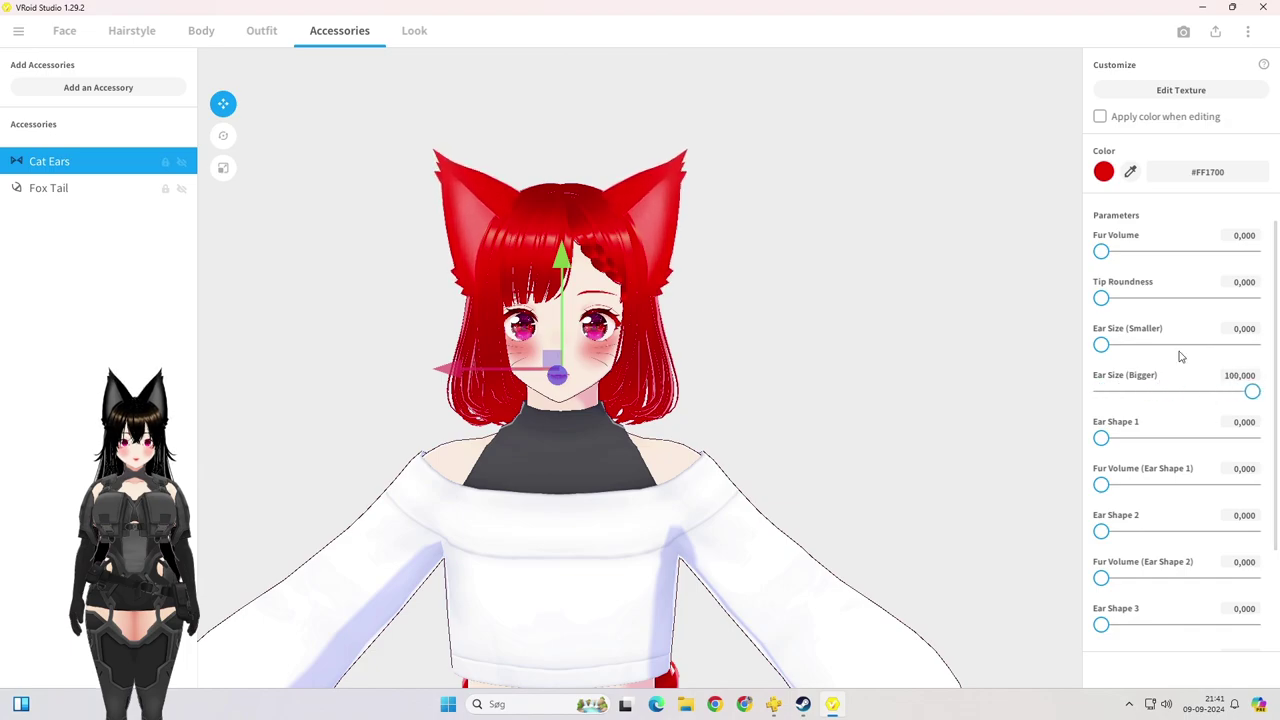
left_click_drag(1103, 252, 1252, 251)
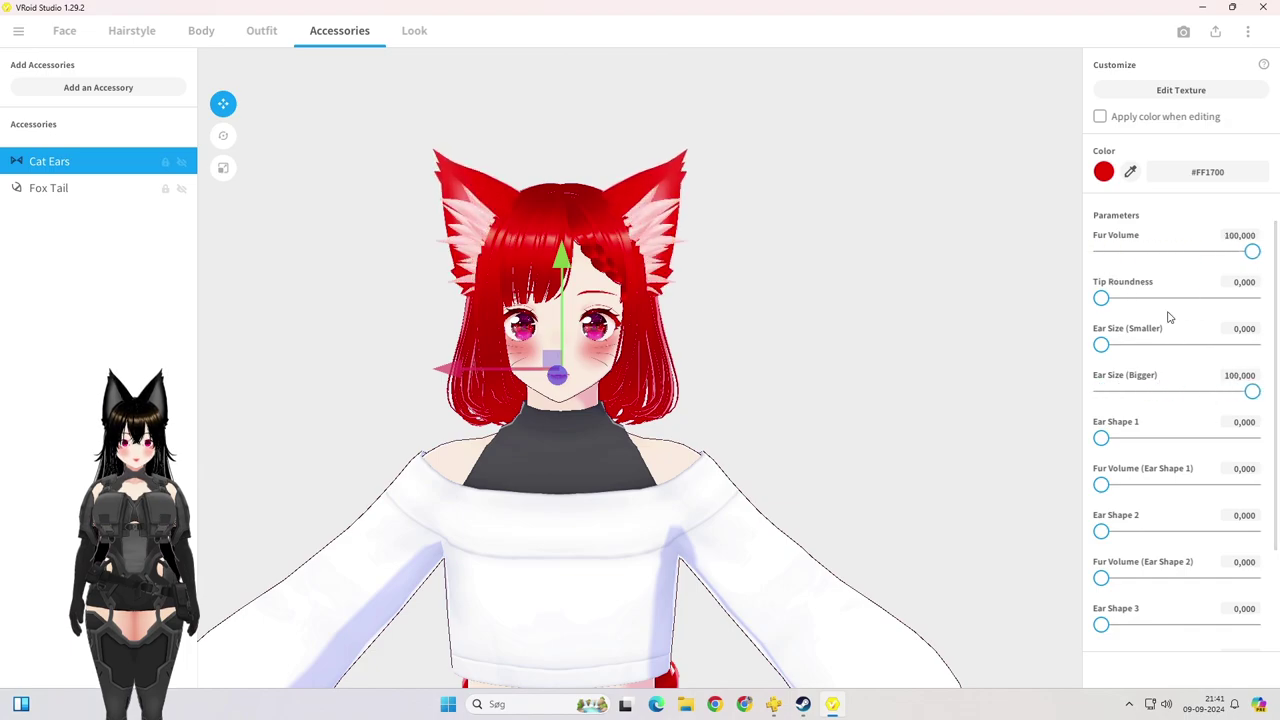
left_click(740, 338)
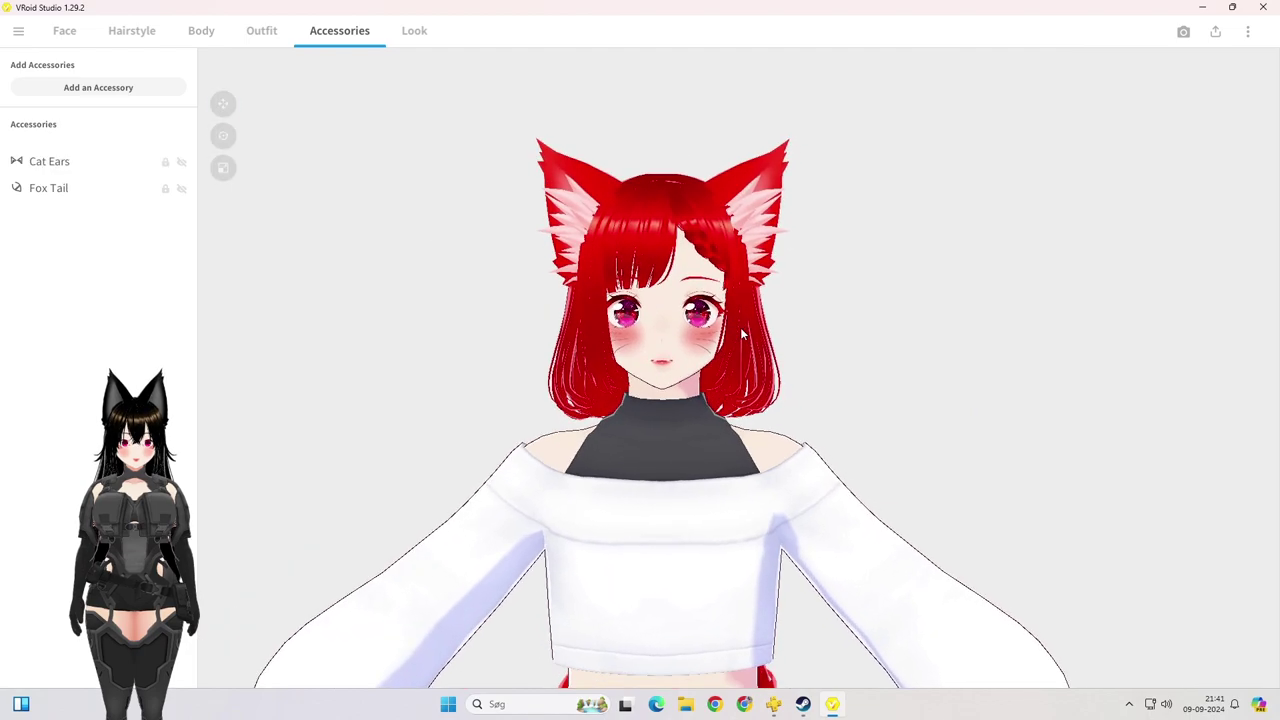
Step: Try a body Leg Length of 0.661 and undo the change
mouse_move(742, 335)
right_mouse_down()
mouse_move(629, 337)
mouse_move(760, 337)
mouse_move(742, 335)
right_mouse_up()
scroll(742, 335, "down", 4)
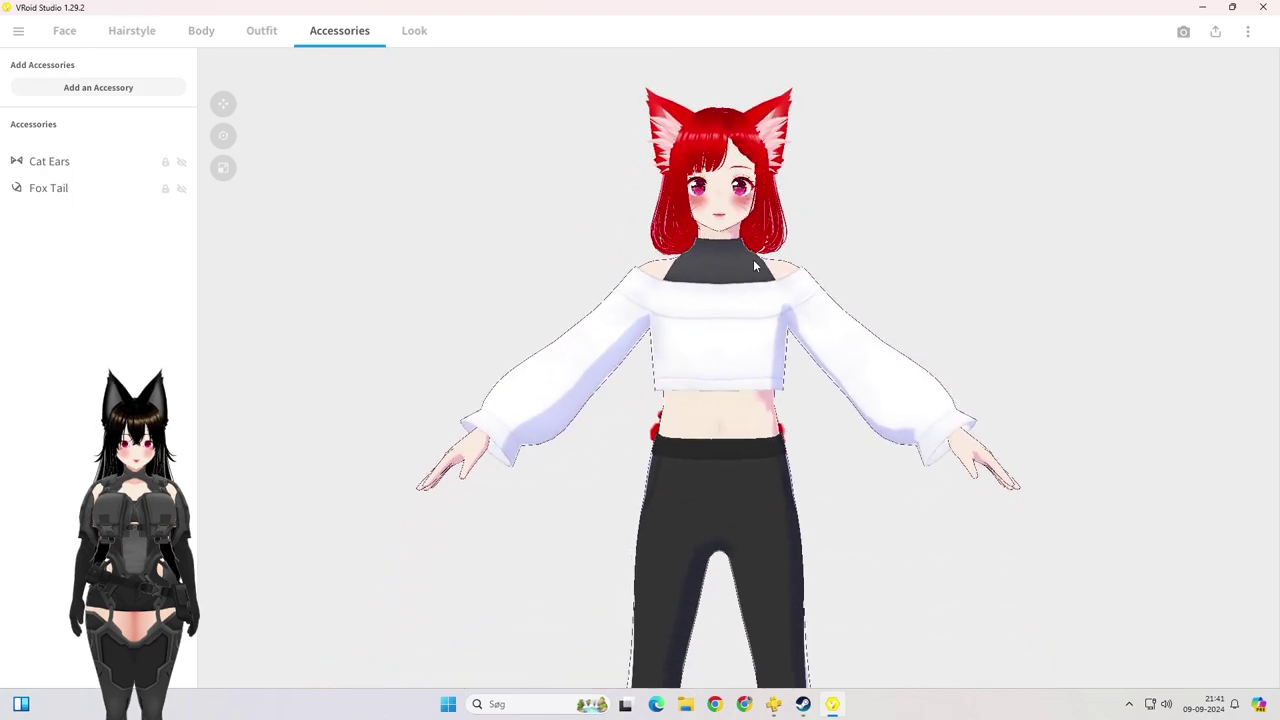
middle_click_drag(765, 395, 789, 268)
scroll(789, 268, "up", 1)
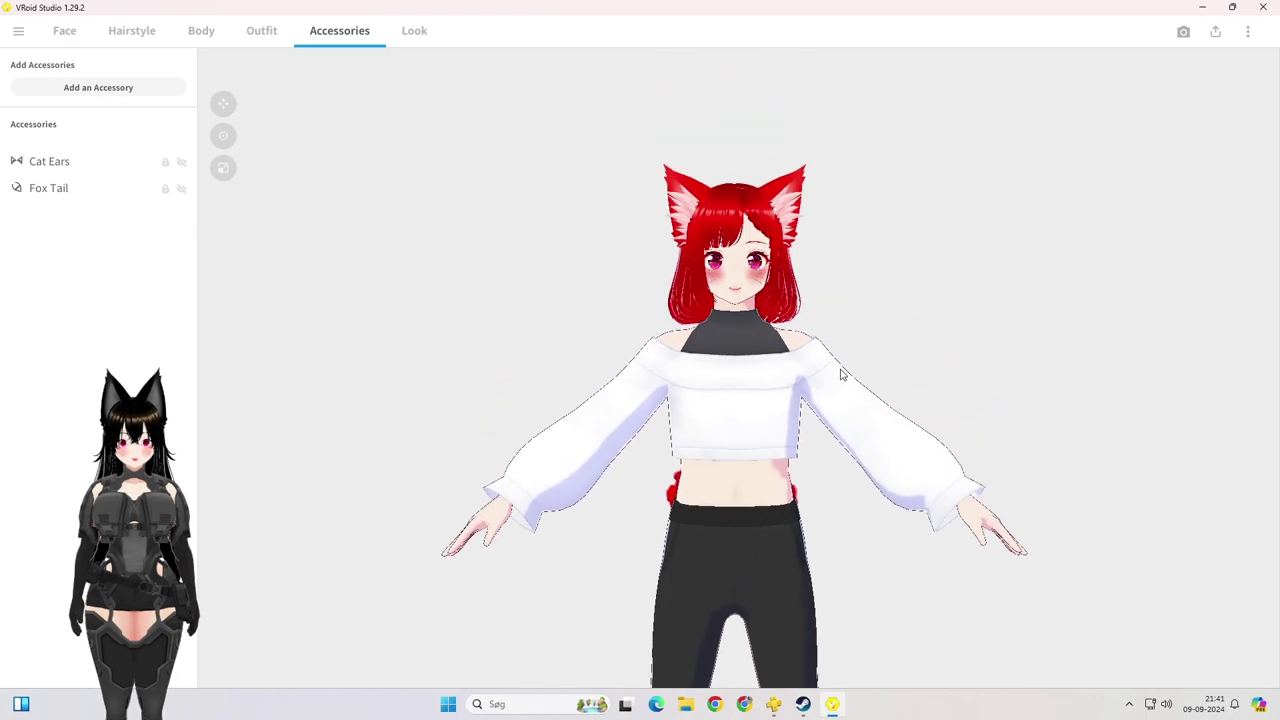
right_click_drag(841, 374, 814, 364)
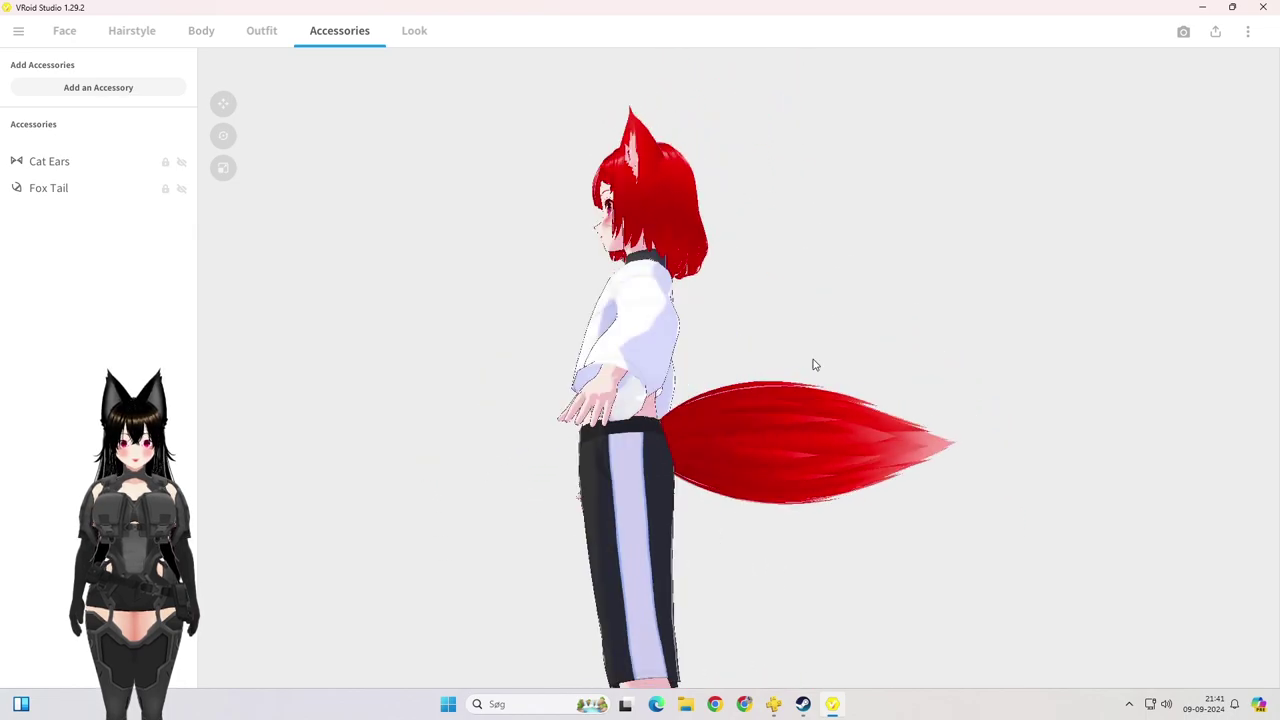
left_click(206, 47)
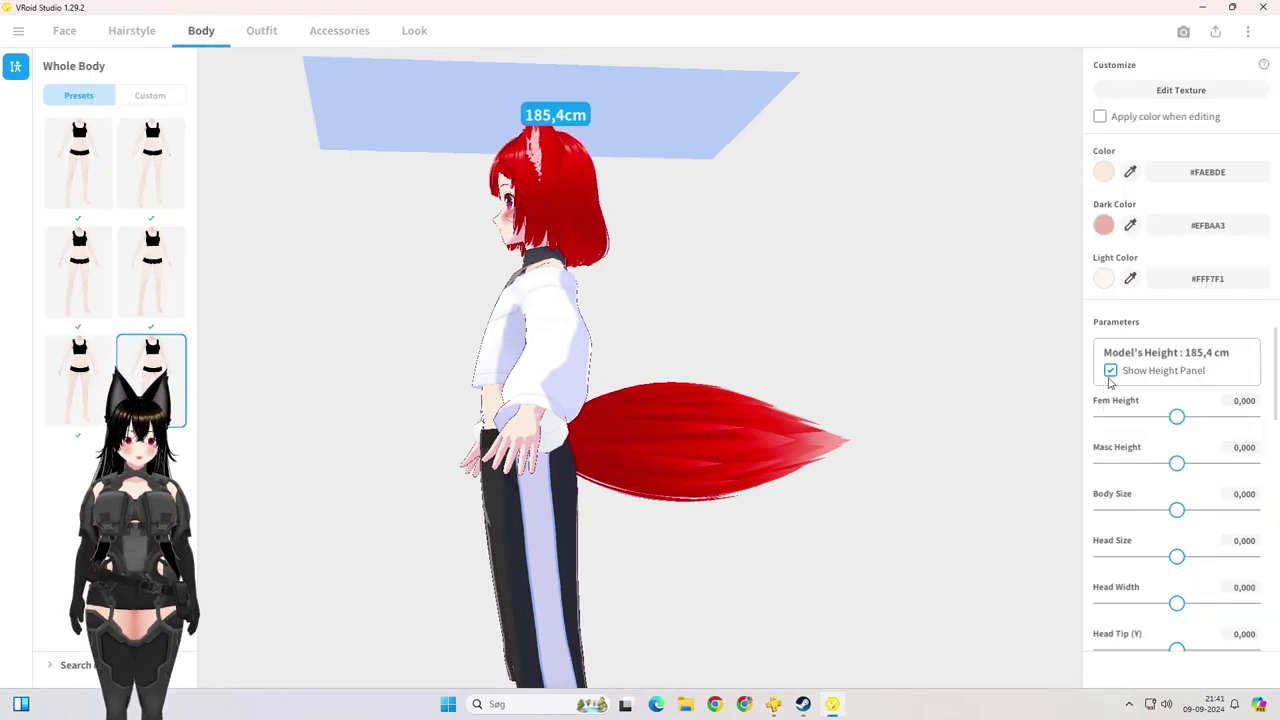
scroll(1147, 467, "down", 5)
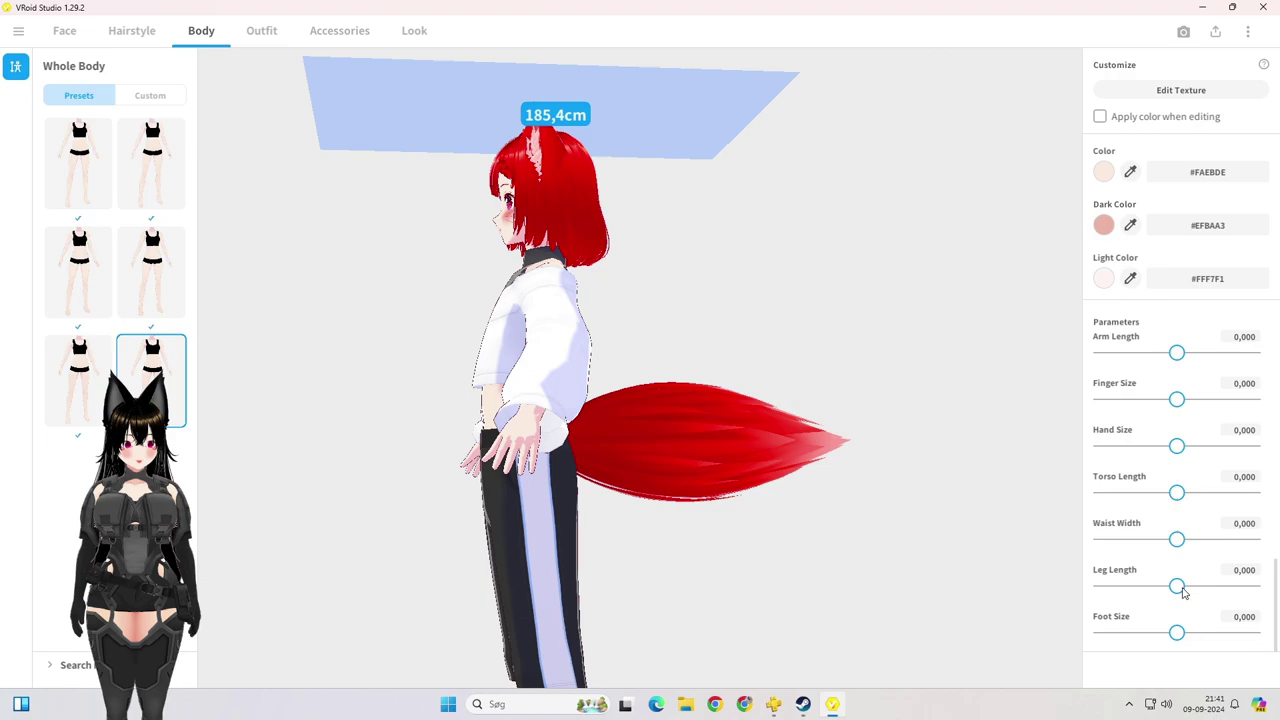
left_click_drag(1183, 590, 1230, 582)
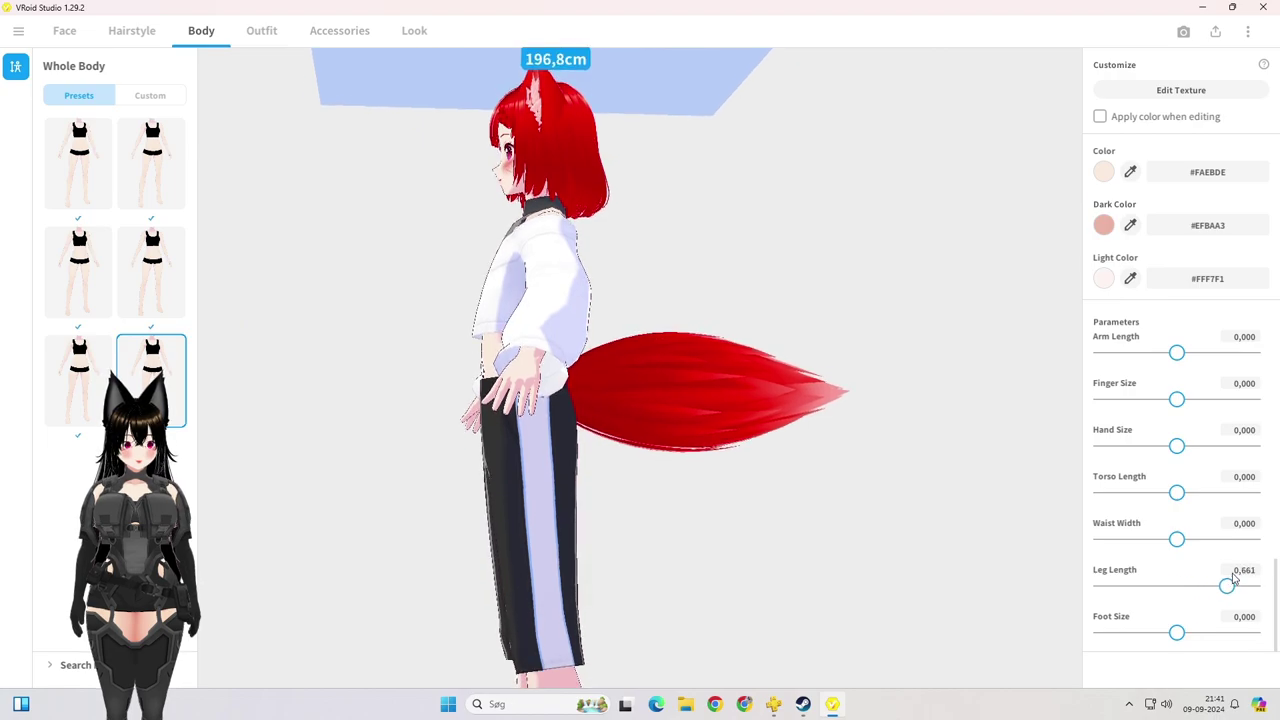
key("ctrl+z")
Step: Set the body's Waist Width to 1.000 and check the waist from the front
left_click_drag(1177, 539, 1275, 541)
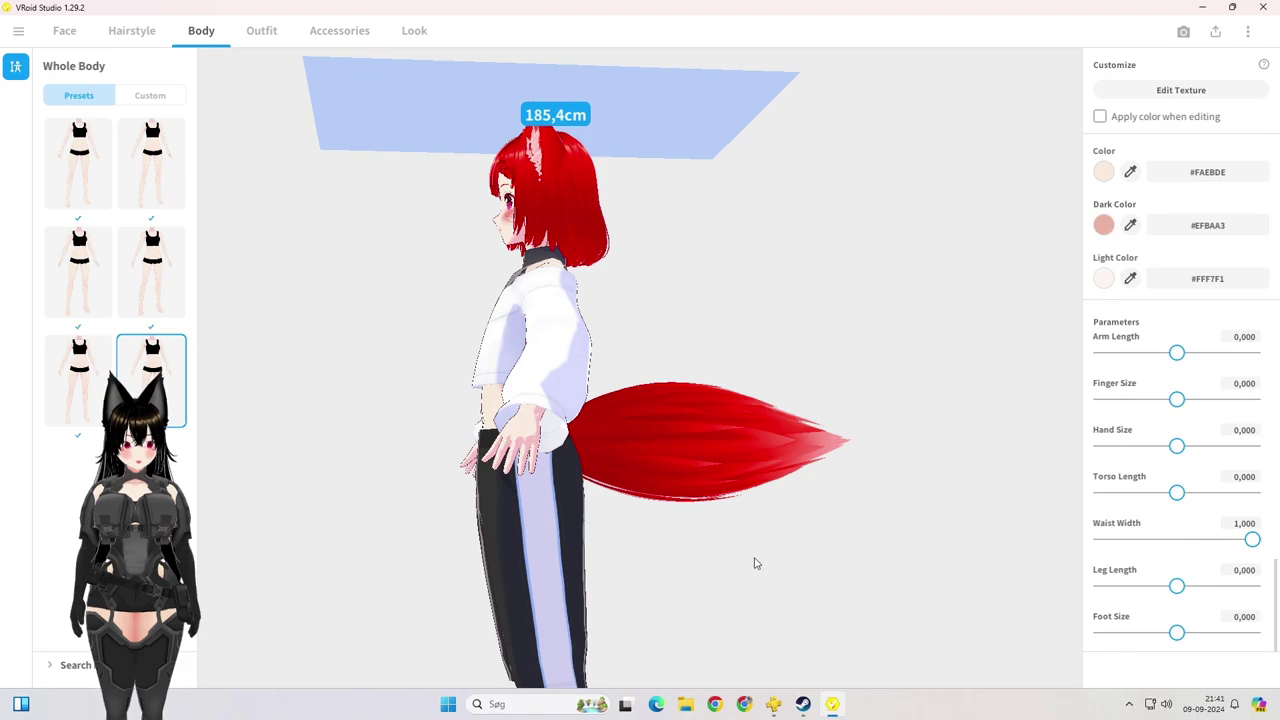
left_click_drag(757, 563, 810, 569)
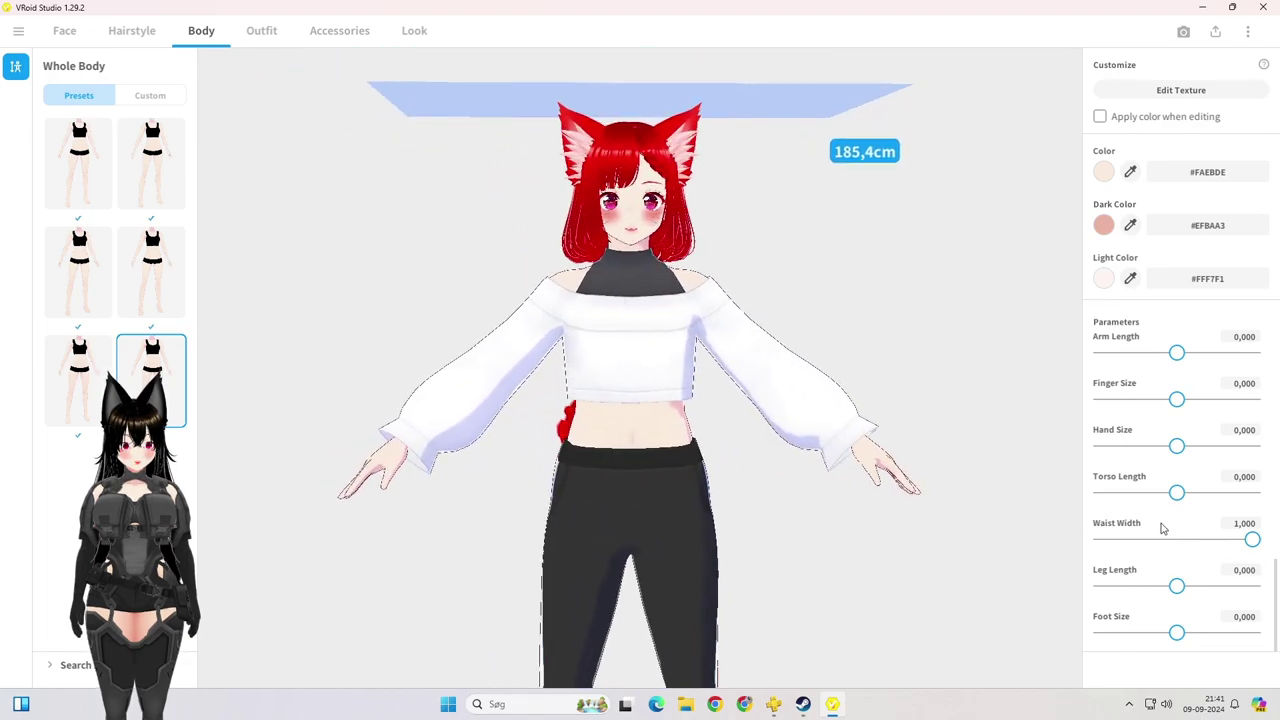
Step: Try body Waist Width values of 0 and 2, and return the width to 1
left_click(1237, 526)
type("0")
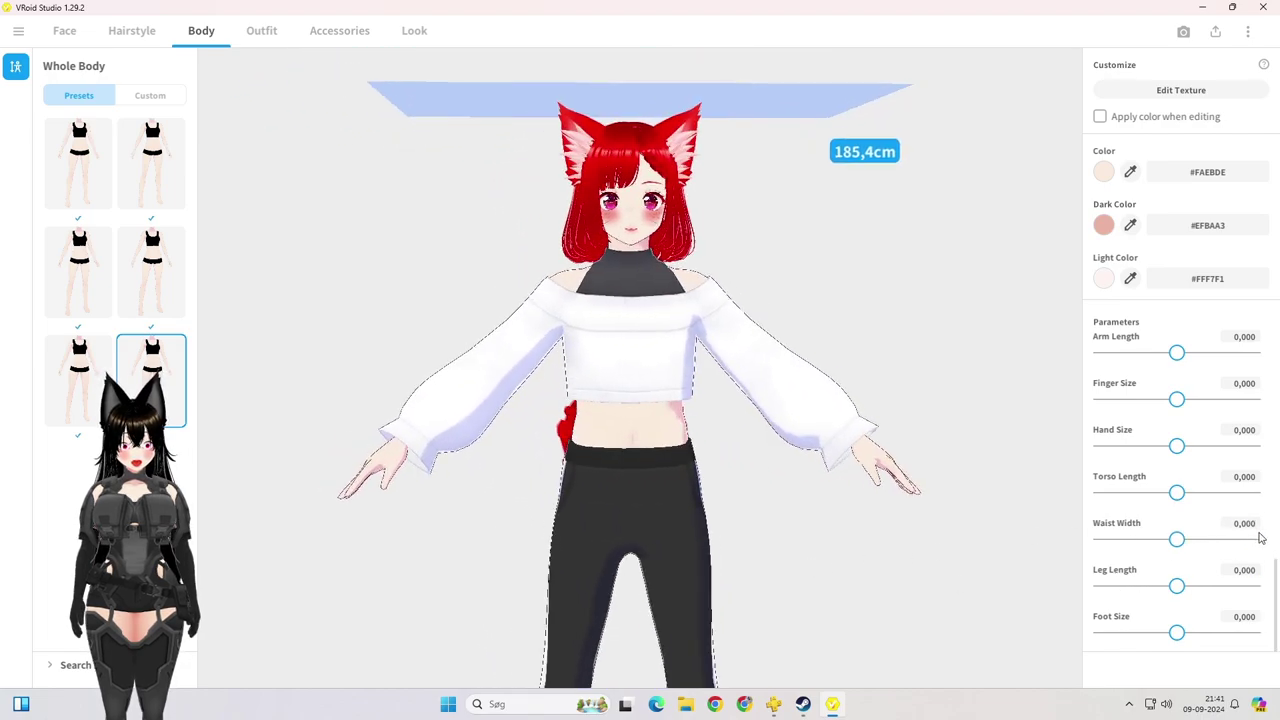
left_click_drag(1177, 540, 1253, 538)
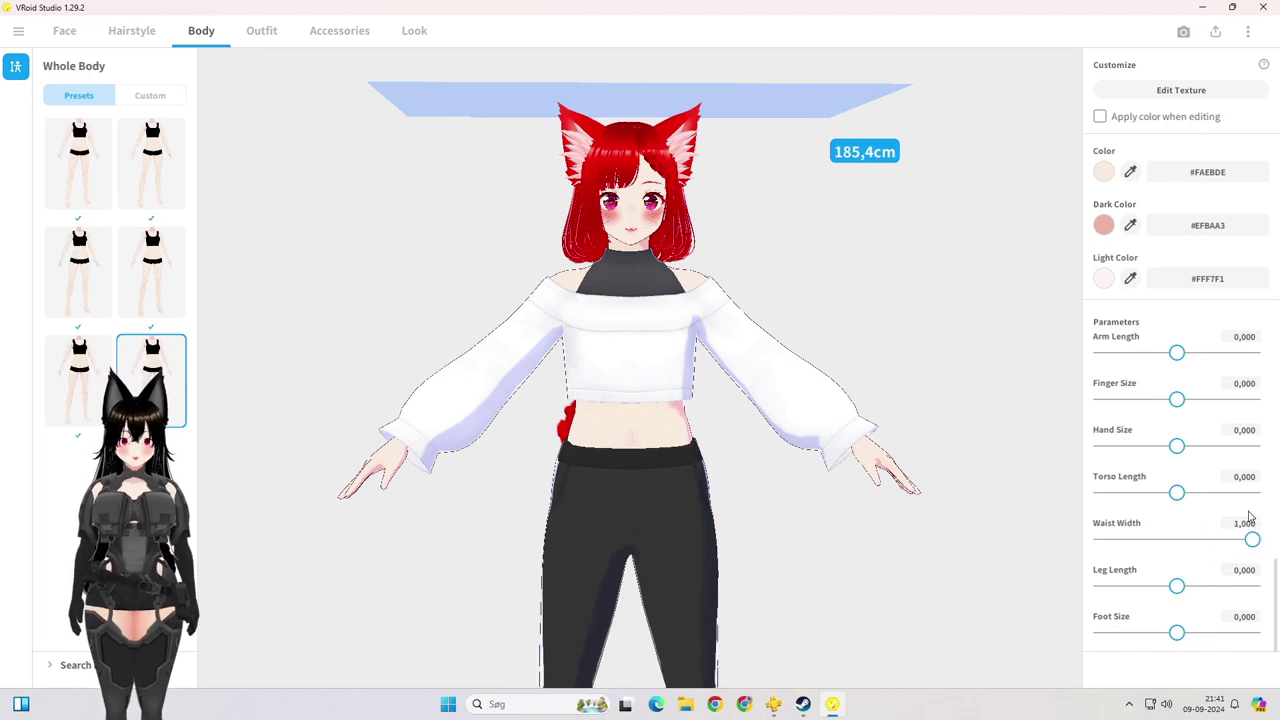
type("2")
key("Return")
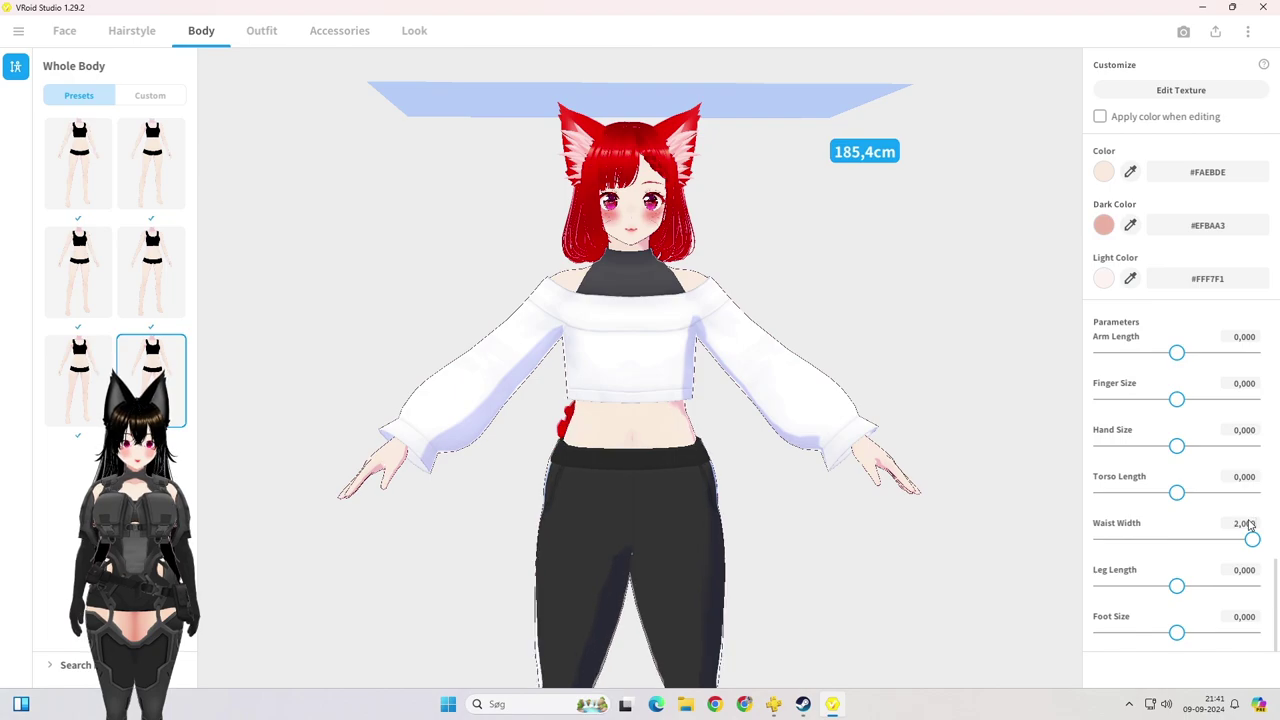
left_click(1243, 523)
type("1")
key("Return")
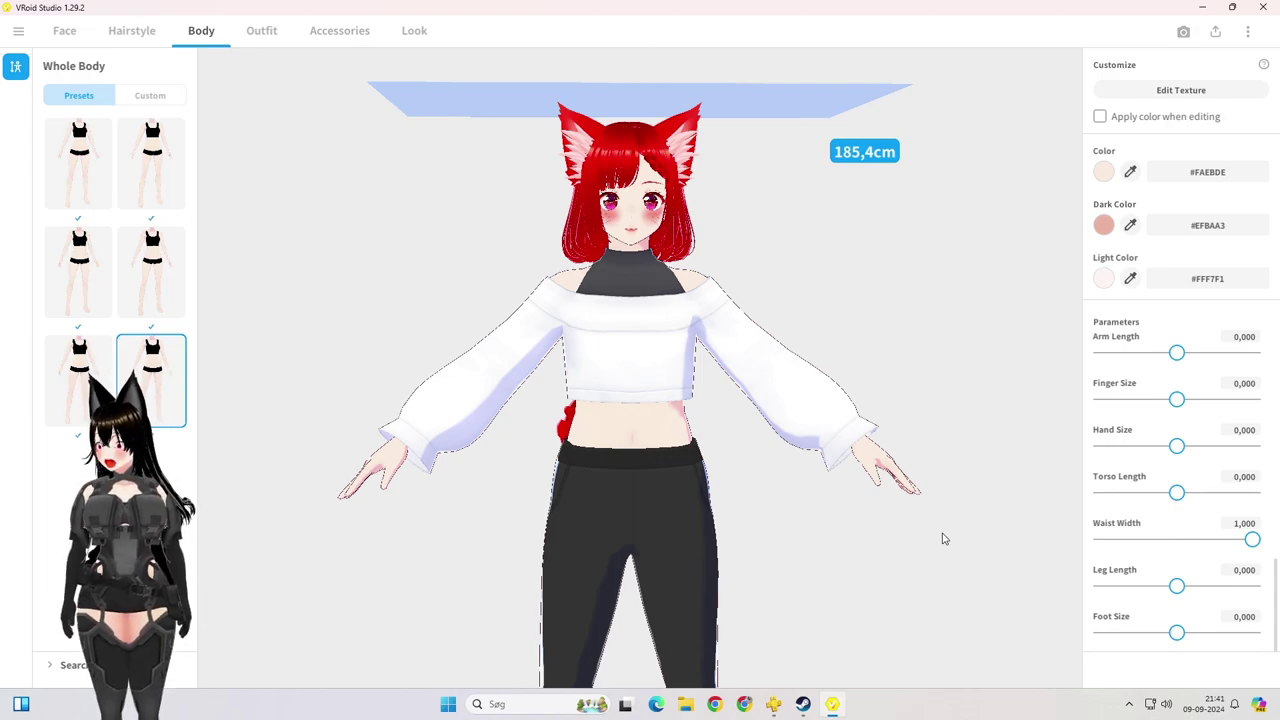
Step: Try a body Chest Split of 0.907 and reset it to 0
scroll(1187, 456, "up", 3)
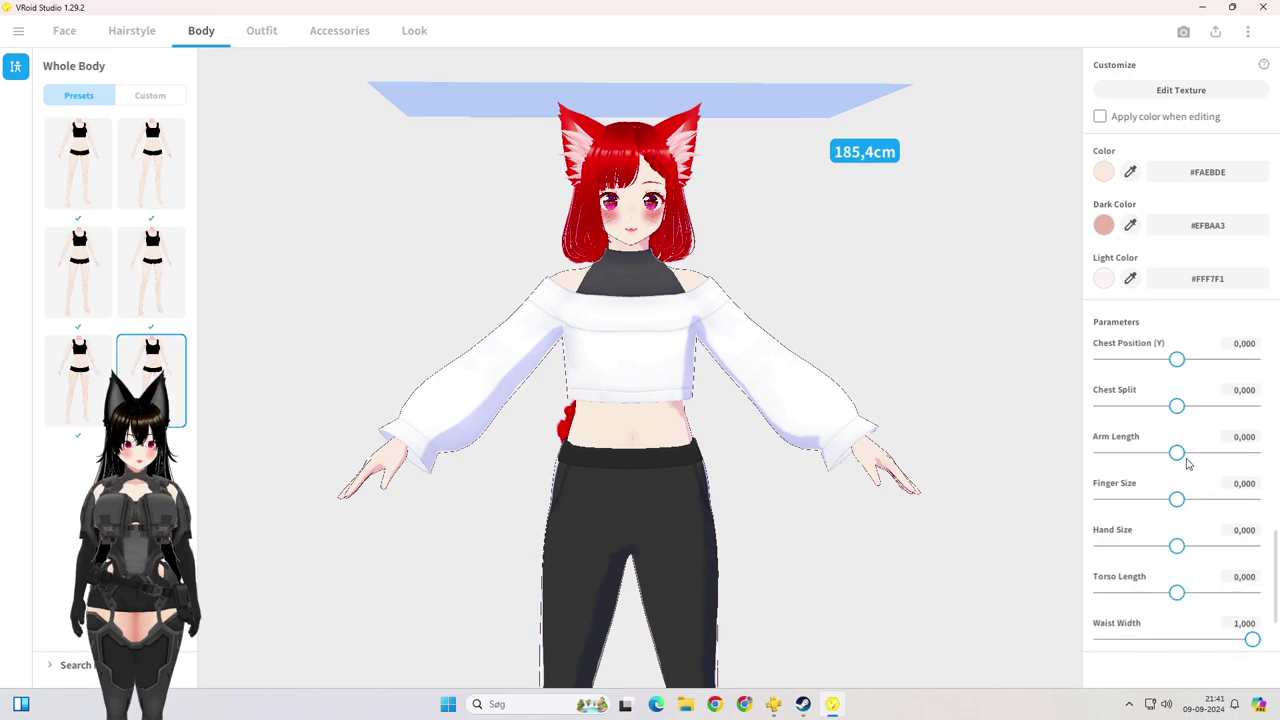
left_click_drag(1176, 443, 1249, 441)
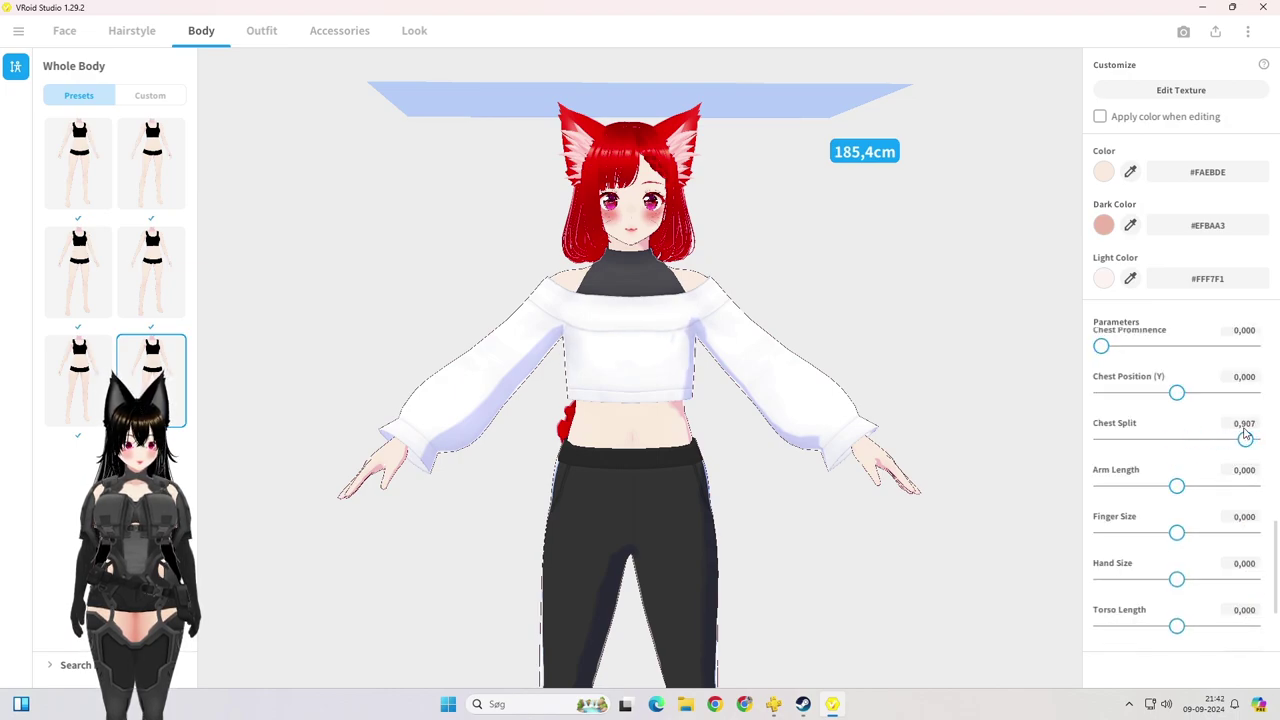
left_click(1244, 423)
type("0")
key("Return")
scroll(1205, 437, "up", 1)
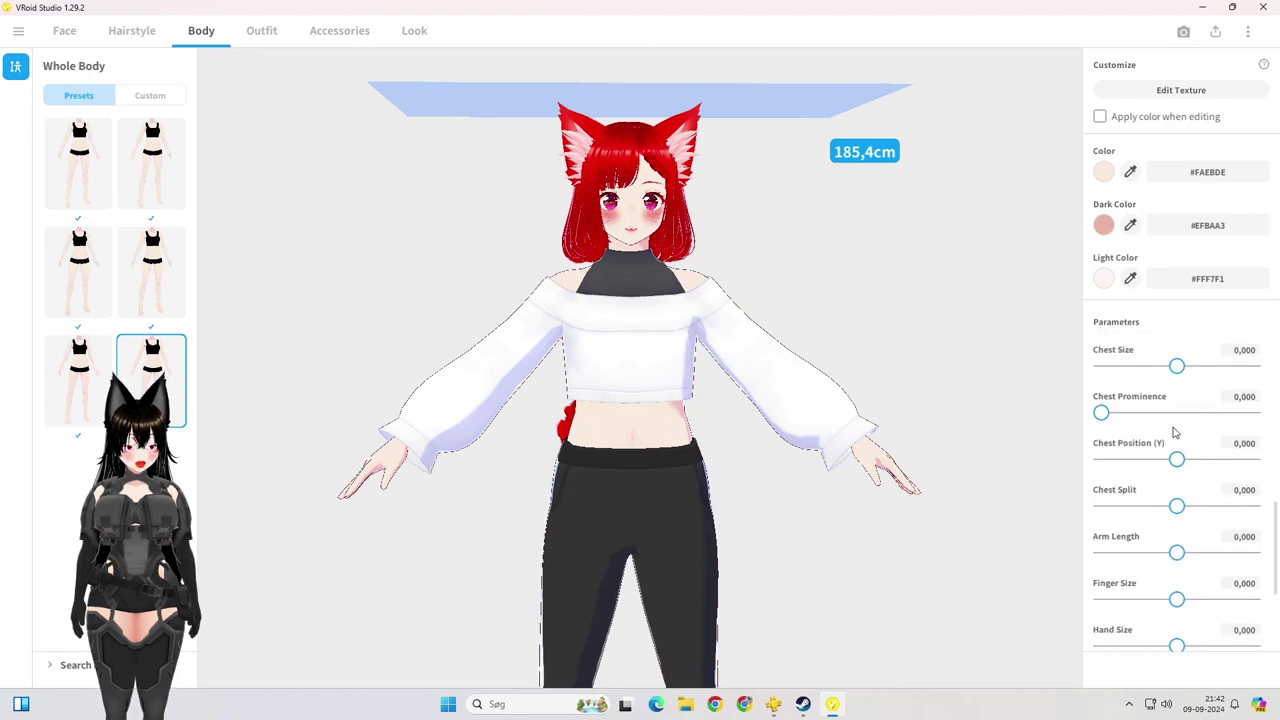
Step: Set the body's Chest Size to 1.000 and check the chest from a slightly raised angle
left_click_drag(1104, 413, 1063, 412)
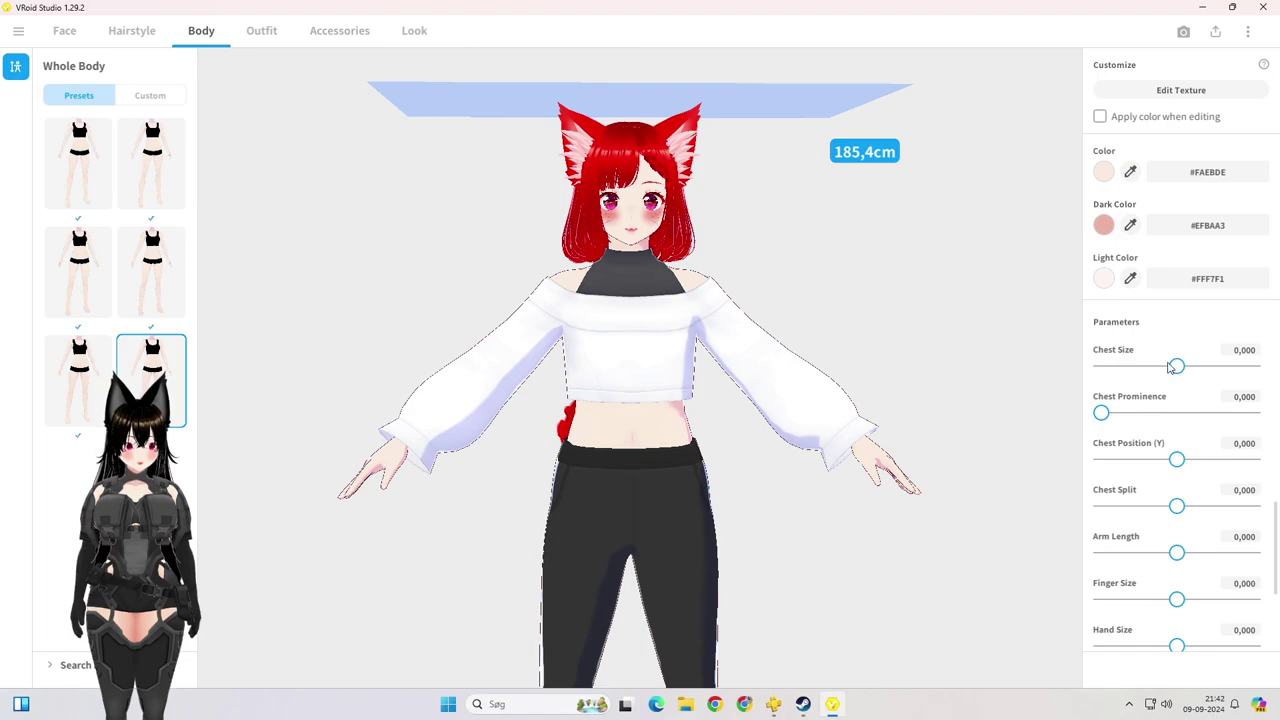
left_click_drag(1177, 367, 1256, 366)
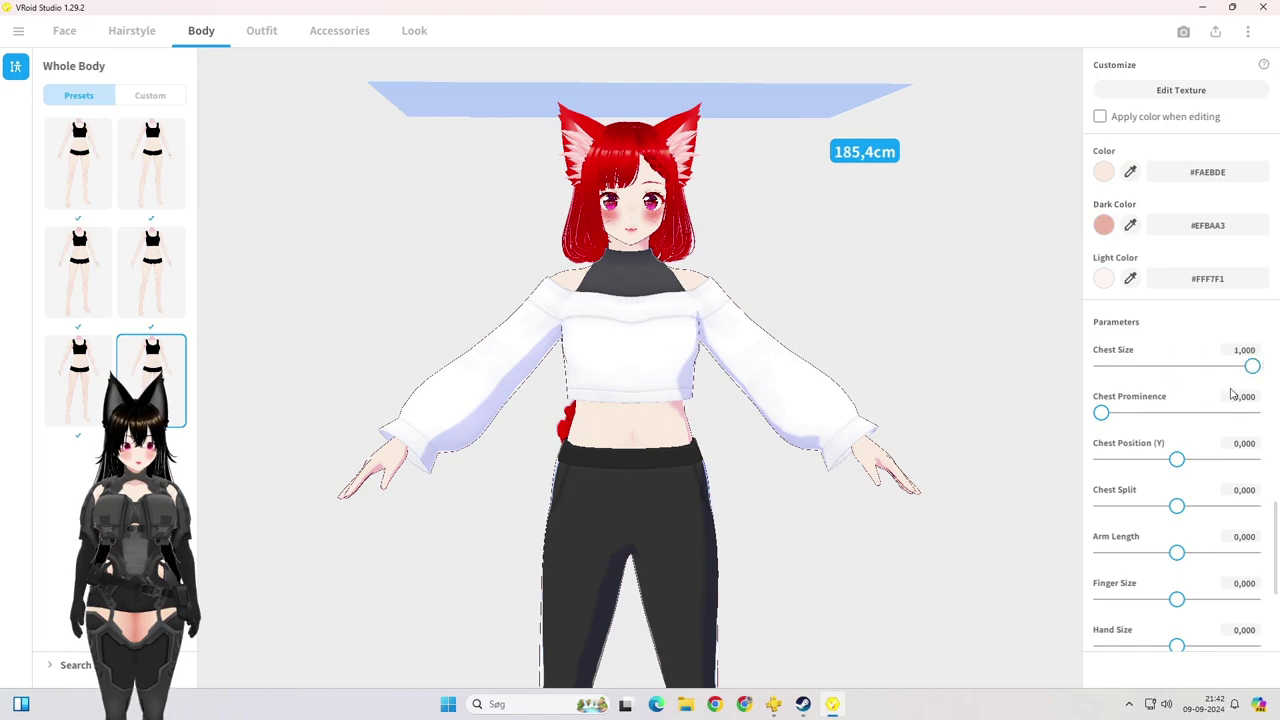
right_click_drag(897, 430, 840, 403)
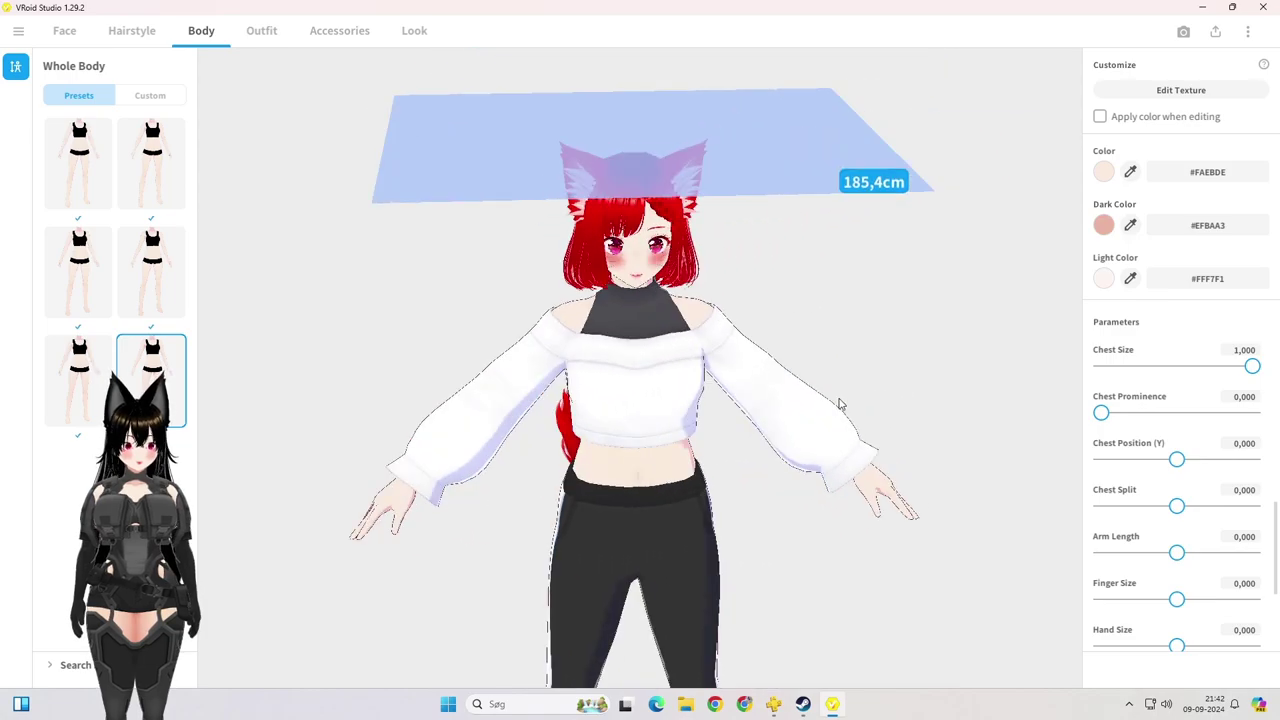
Step: Try a Masc Height of -1.000 on the body and reset it to 0
scroll(1220, 448, "down", 3)
scroll(1202, 453, "up", 10)
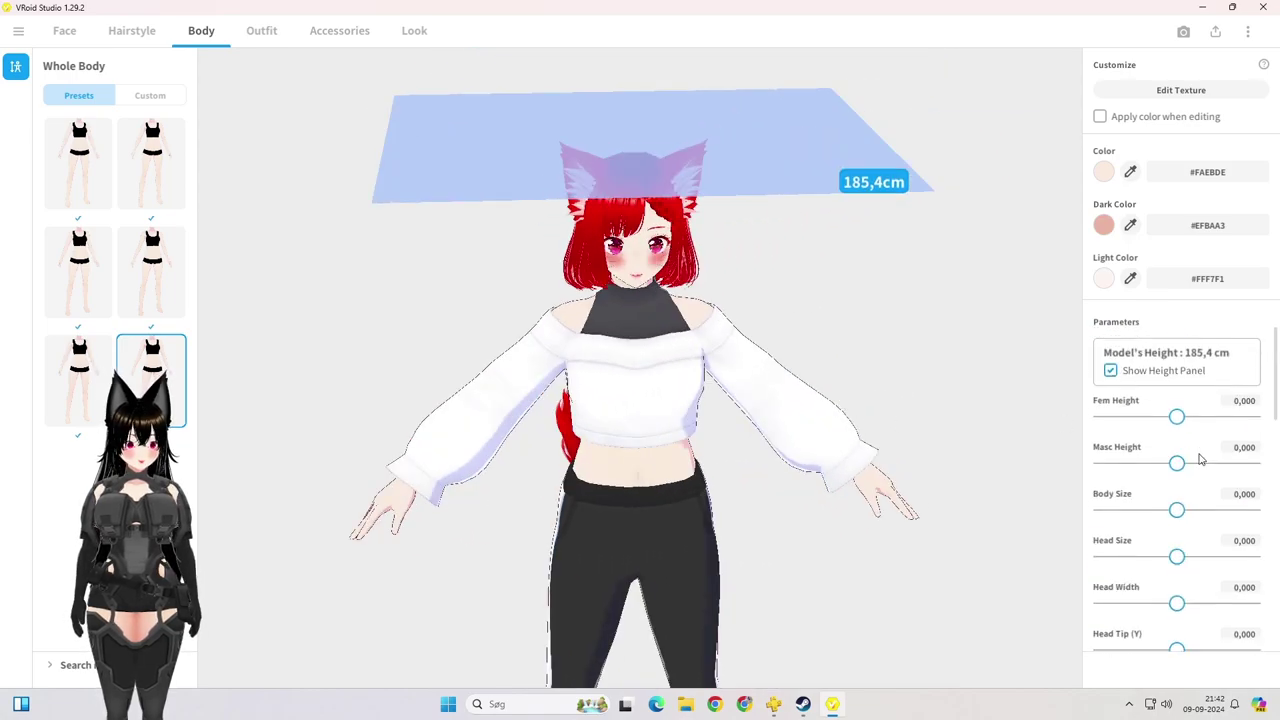
scroll(1200, 460, "down", 6)
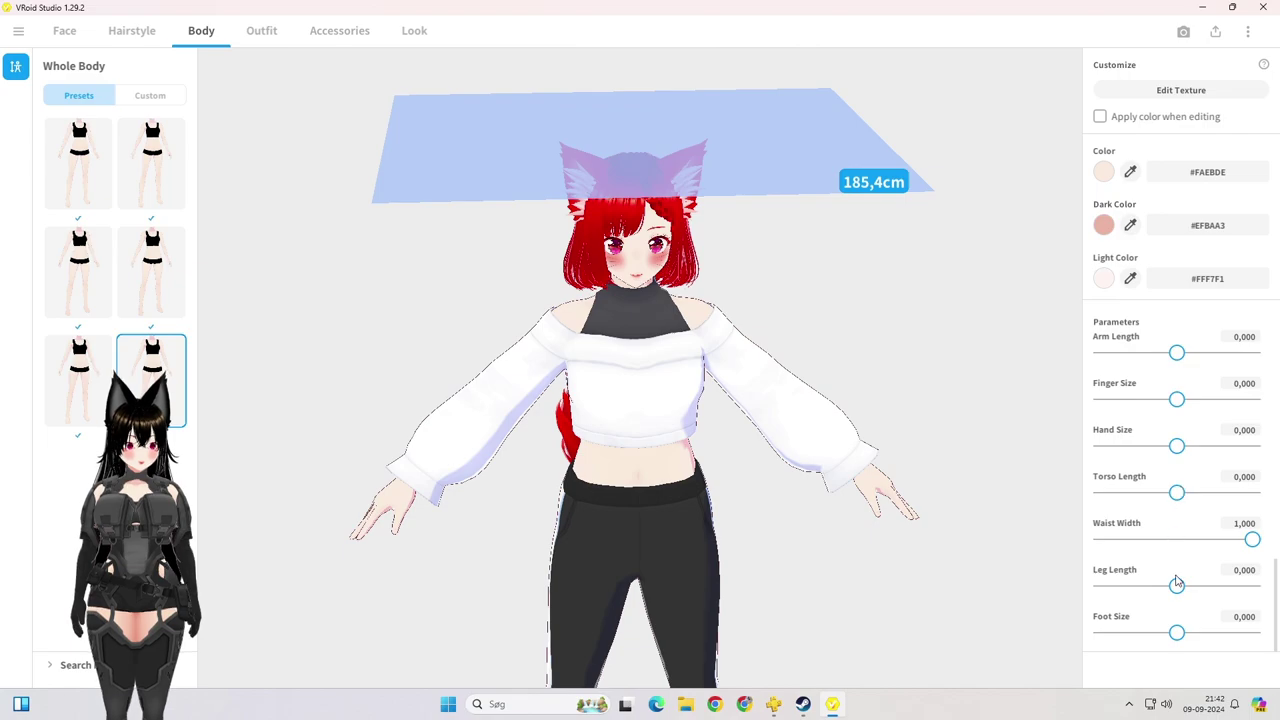
scroll(1155, 590, "up", 4)
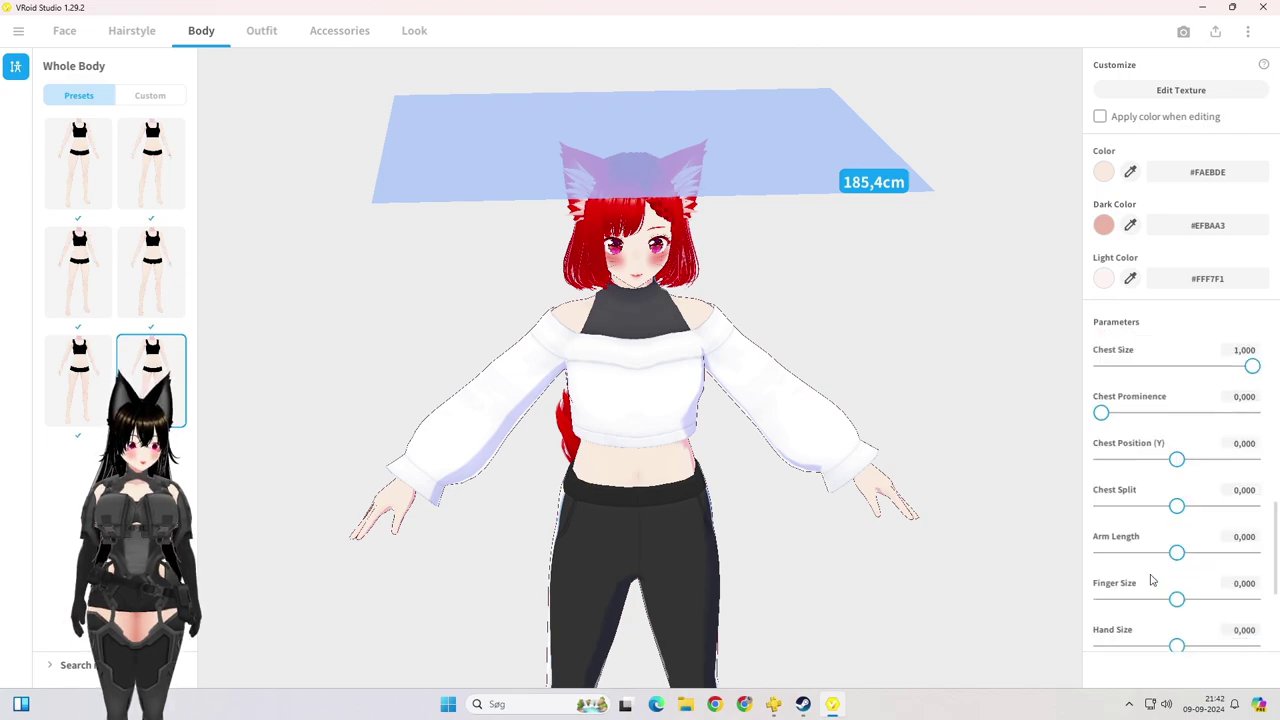
scroll(1151, 580, "up", 3)
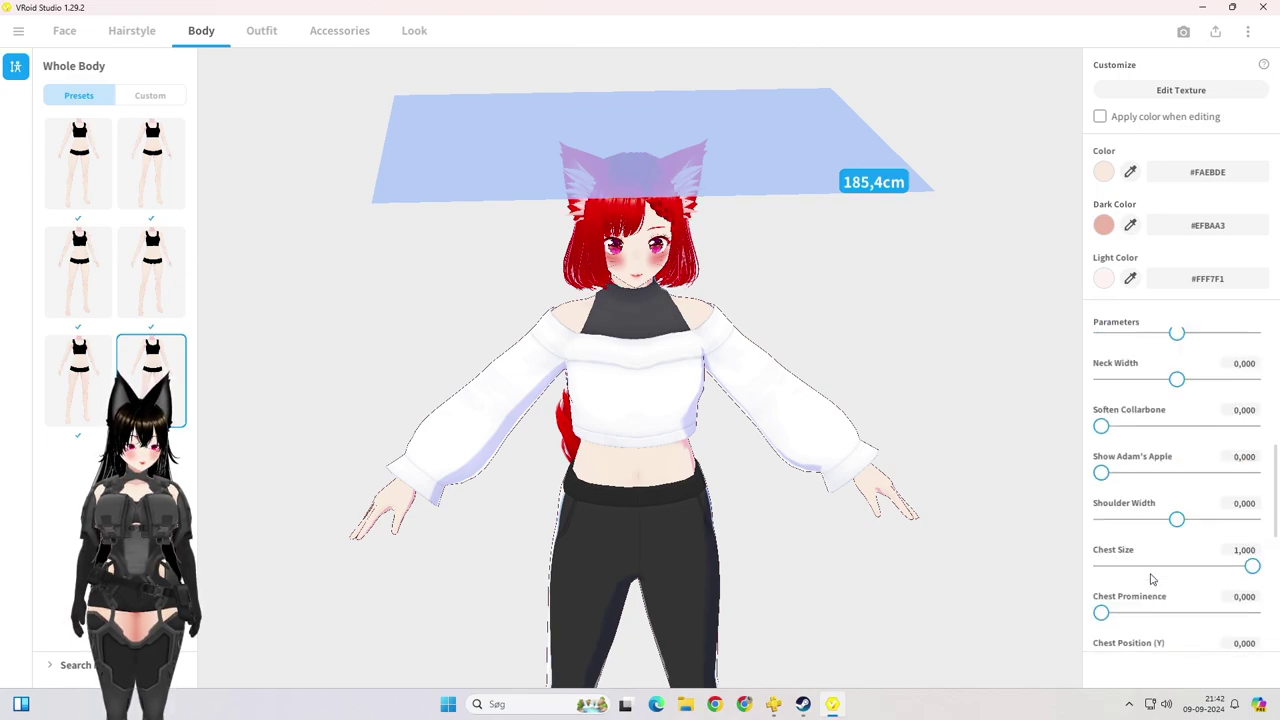
scroll(1151, 580, "up", 3)
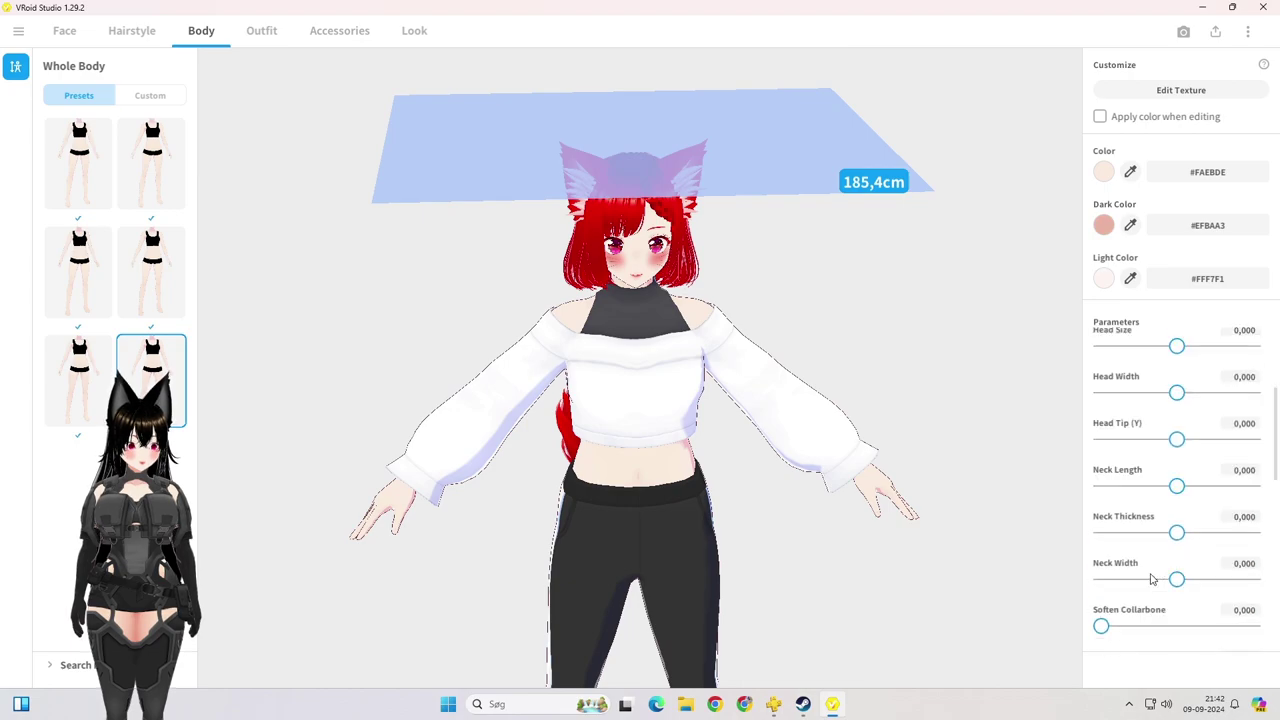
scroll(1151, 580, "up", 3)
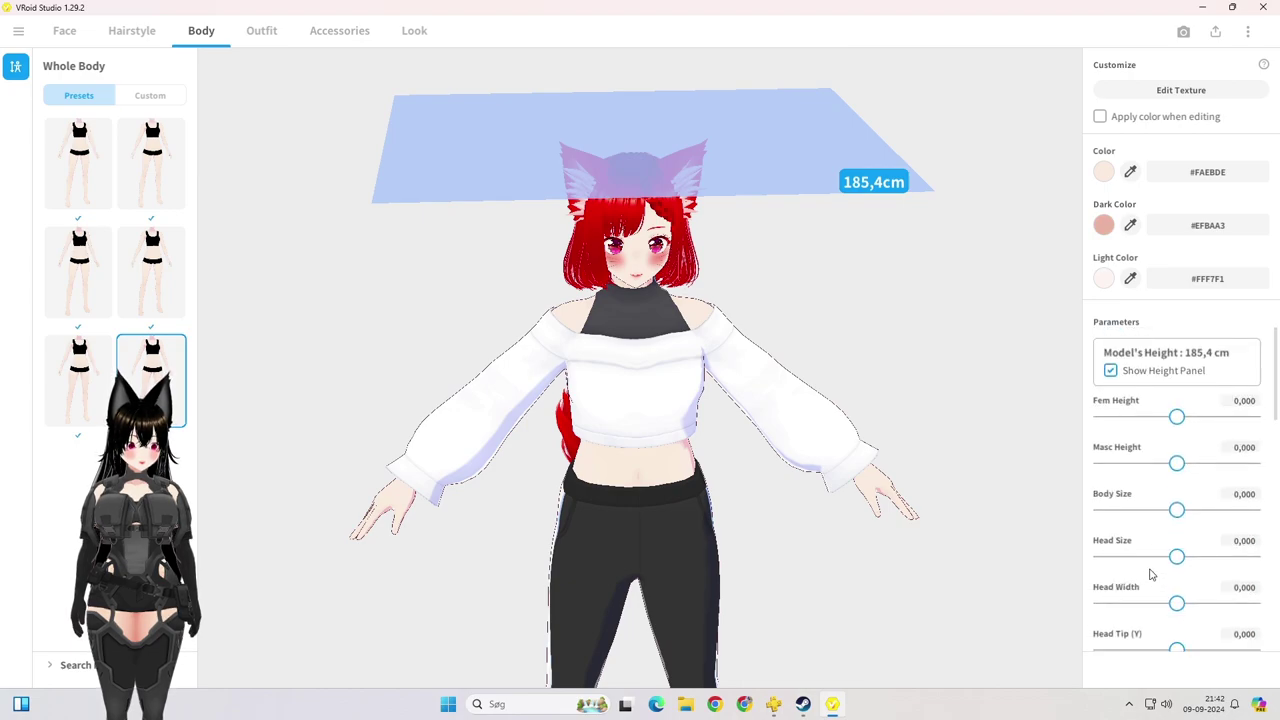
left_click_drag(1179, 467, 1087, 461)
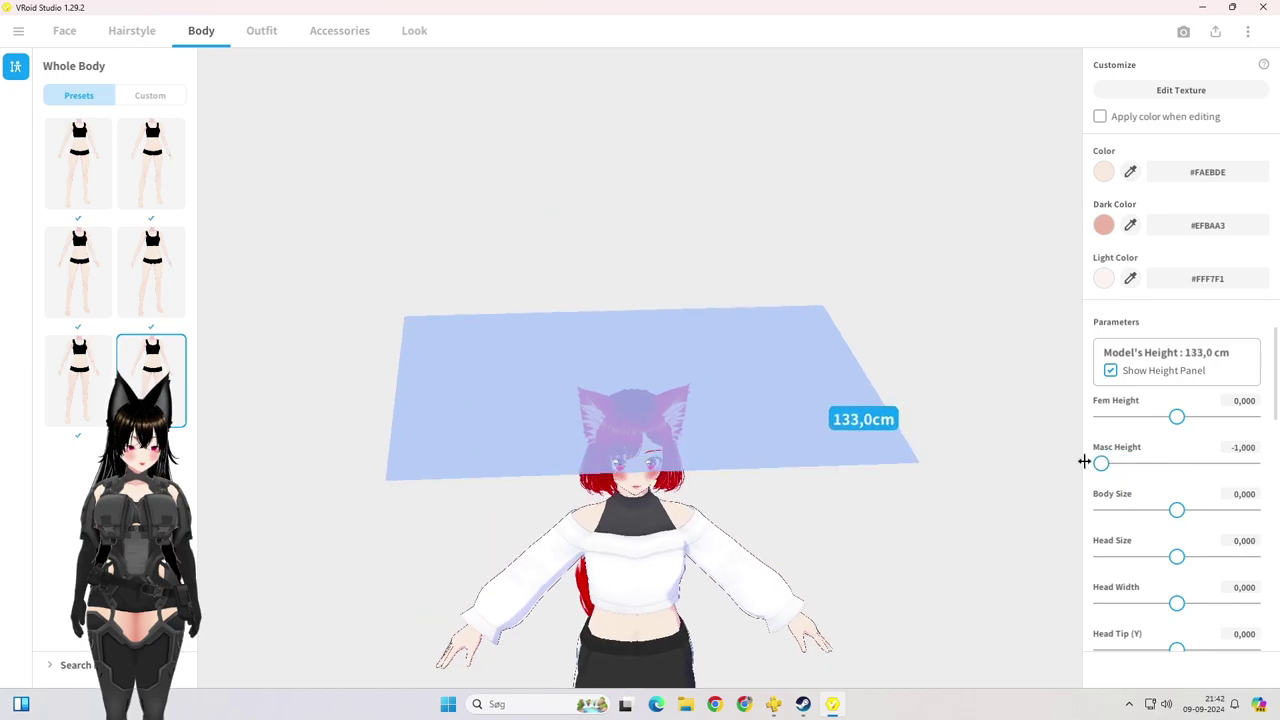
left_click(1240, 448)
type("0")
key("Return")
Step: Set the body's Fem Height to 1.000 and check the figure from the side and front
right_click_drag(849, 529, 764, 519)
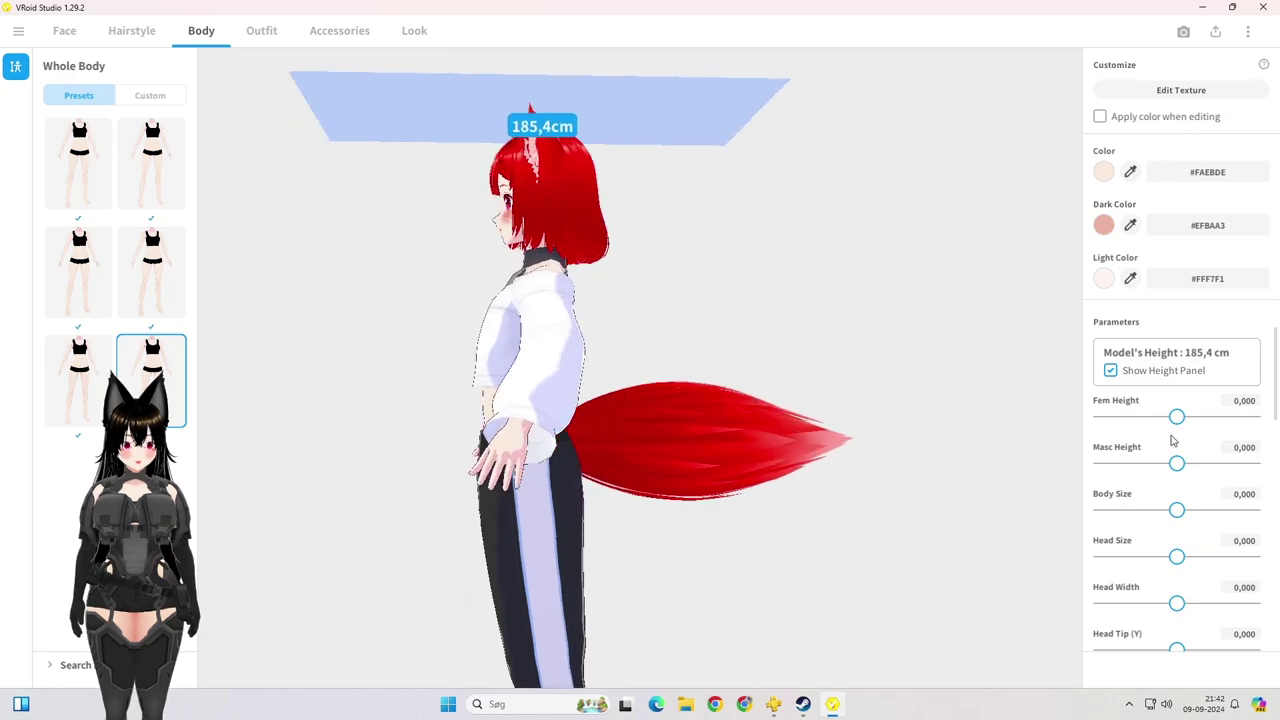
left_click_drag(1179, 417, 1267, 416)
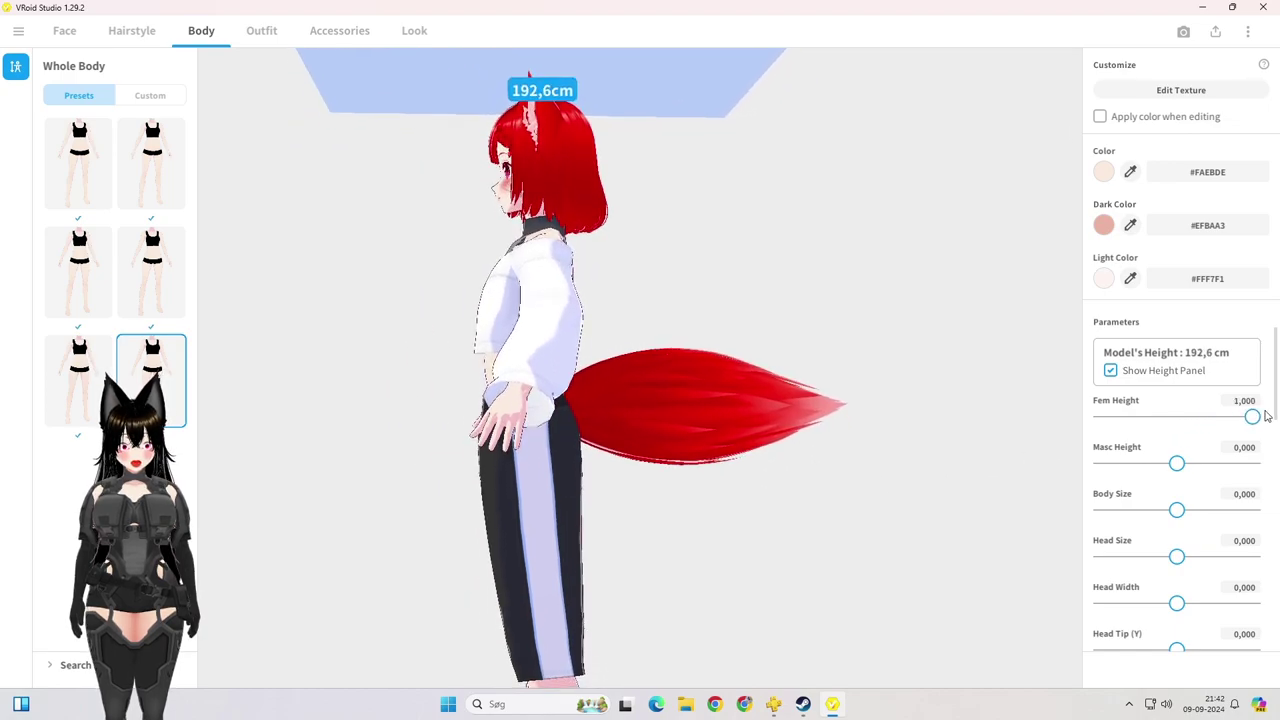
right_click_drag(909, 523, 666, 529)
scroll(664, 520, "up", 5)
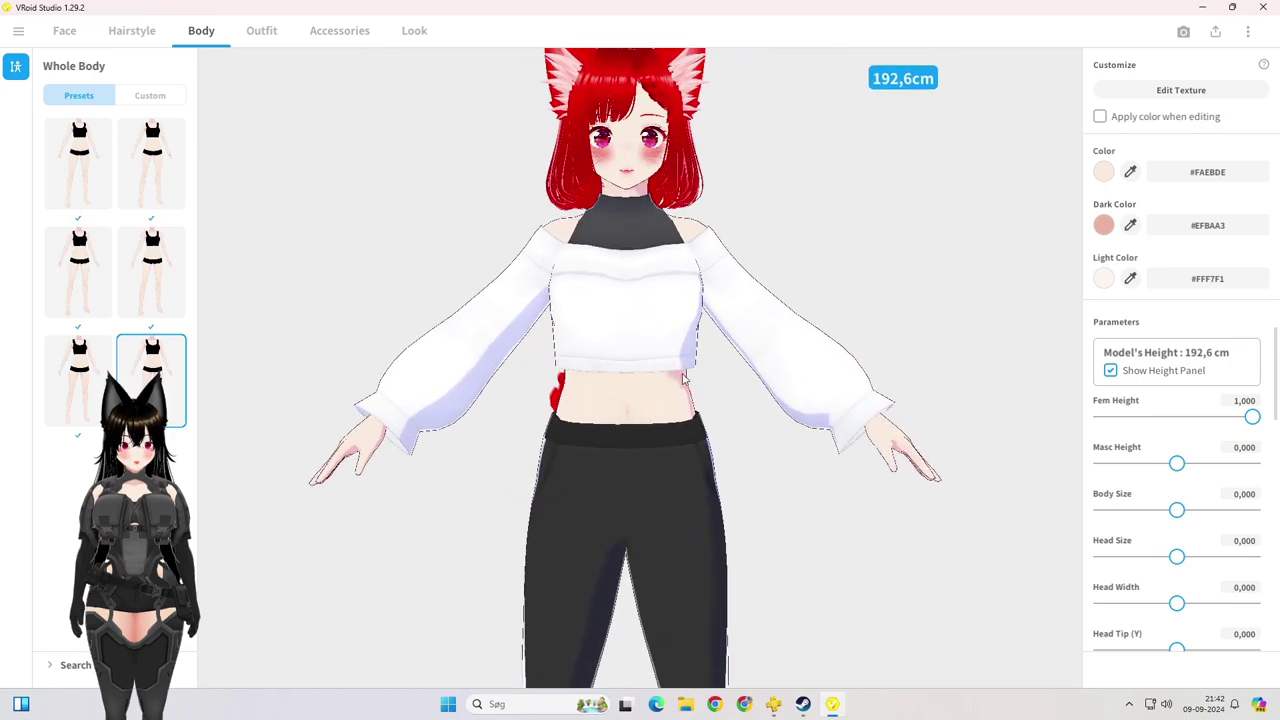
right_click_drag(708, 318, 749, 334)
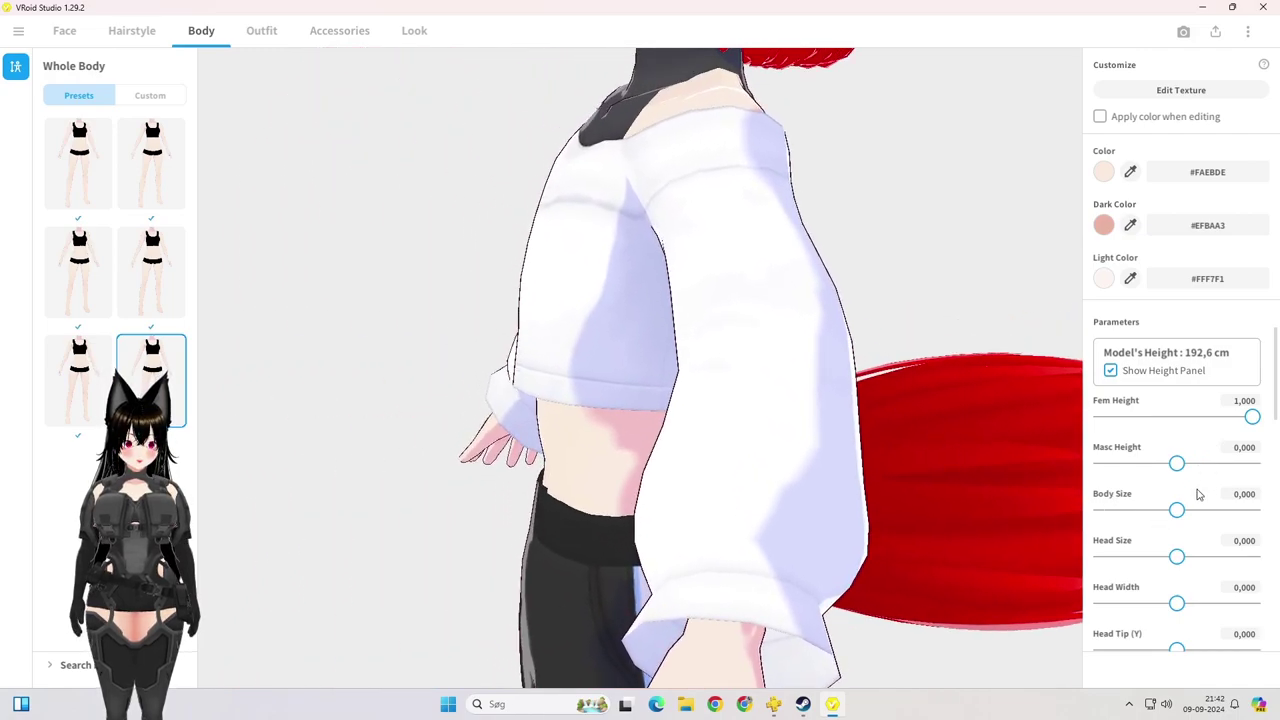
Step: Try a body Chest Size of 2 and return it to 1
scroll(1199, 494, "down", 5)
scroll(1178, 535, "up", 4)
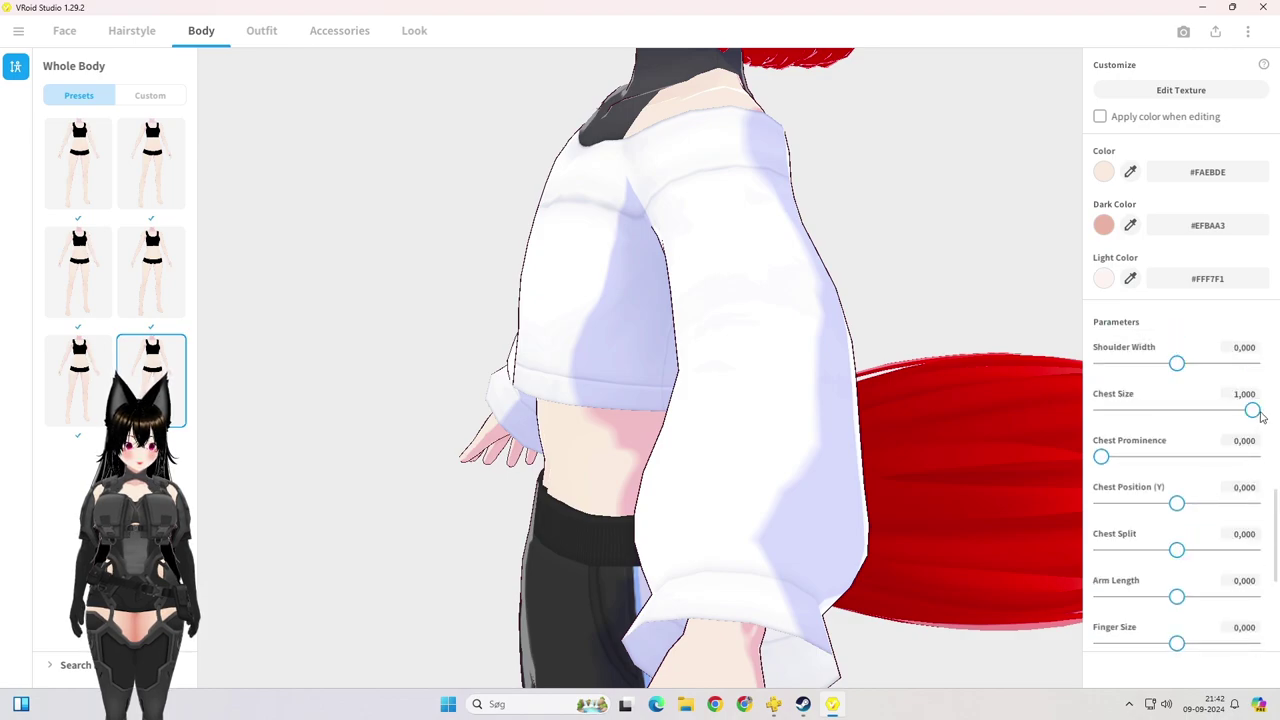
mouse_move(1253, 411)
left_mouse_down()
mouse_move(1194, 409)
mouse_move(1257, 407)
left_mouse_up()
left_click(1236, 396)
type("2")
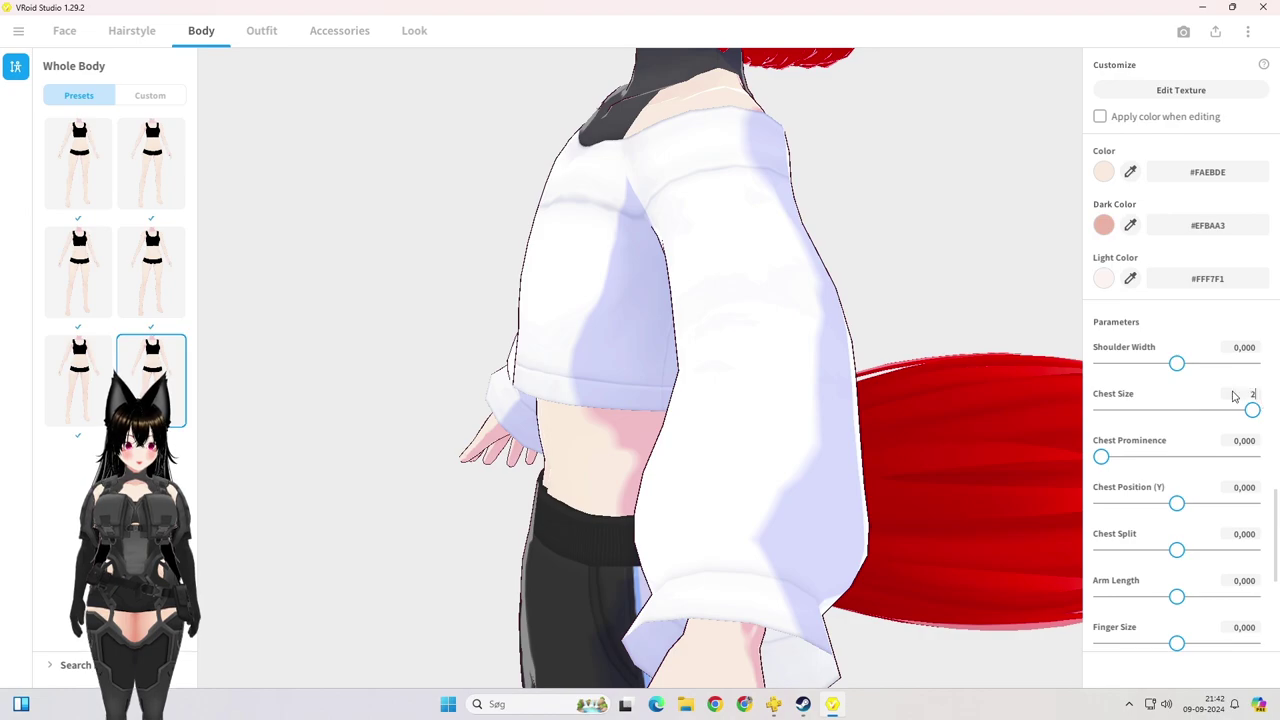
key("Return")
left_click(1249, 398)
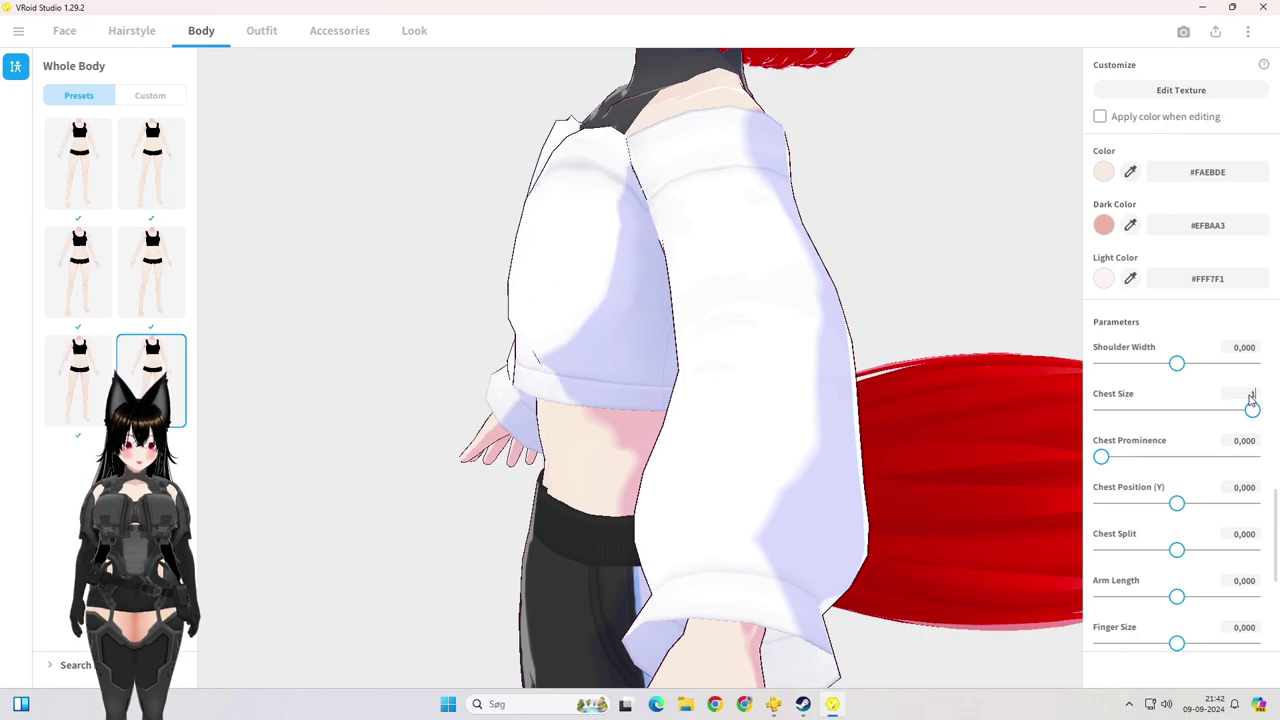
type("1")
key("Return")
Step: Try a lower Chest Position (Y) and reset it to 0, and undo a trial increase of Chest Prominence
left_click_drag(1177, 503, 1116, 503)
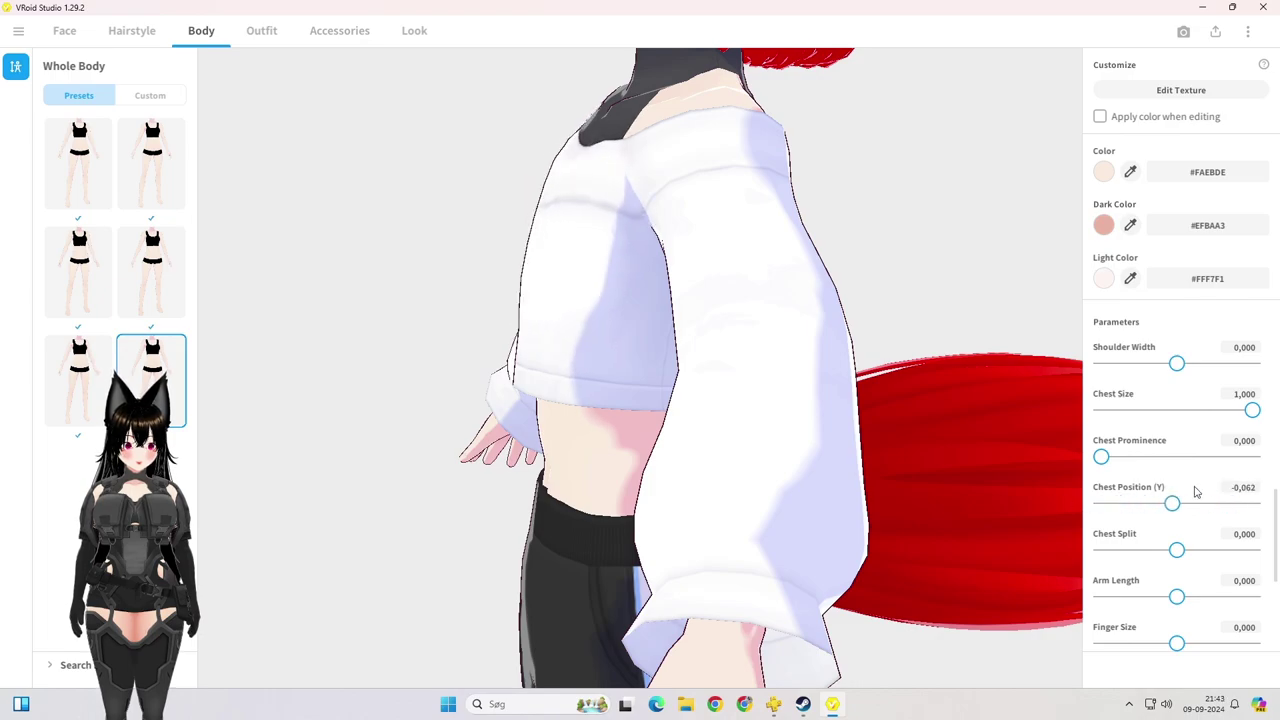
left_click(1243, 487)
type("0")
key("Return")
left_click_drag(1101, 456, 1167, 457)
key("ctrl+z")
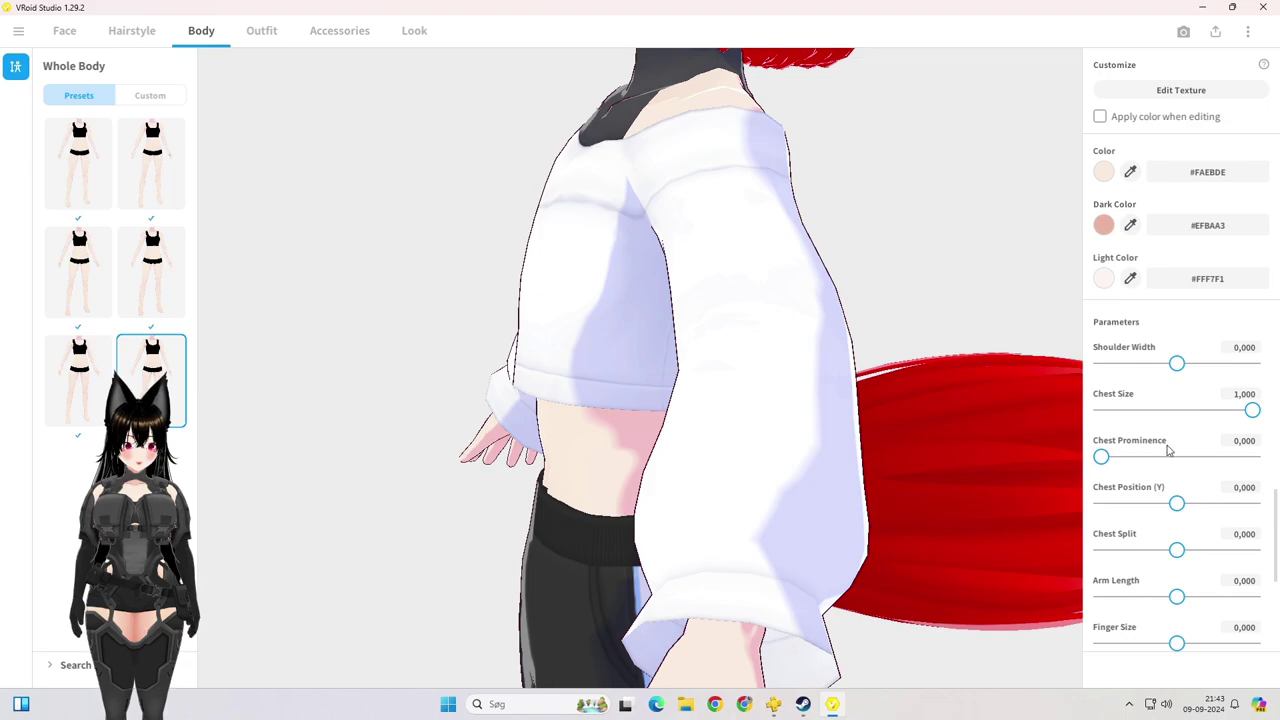
Step: Try a Fem Height of -1.000 on the body and reset it to 0
scroll(1166, 462, "up", 4)
scroll(1166, 470, "up", 6)
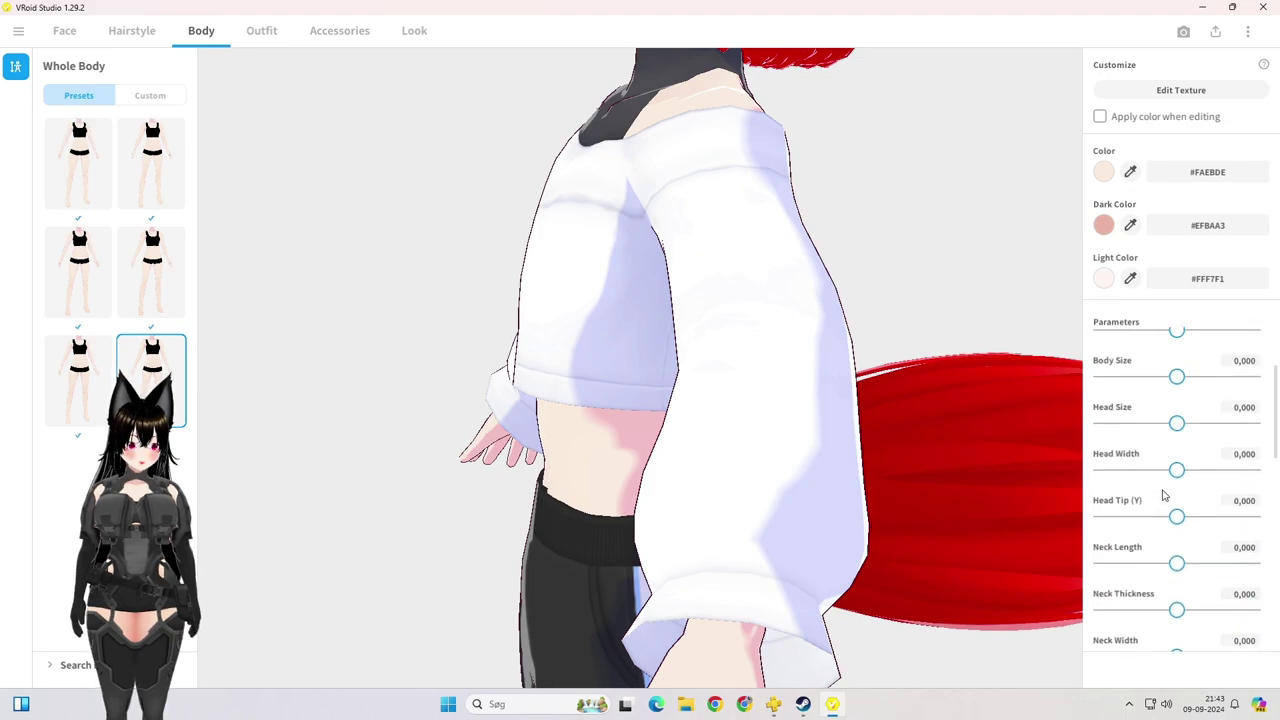
left_click_drag(1250, 416, 1096, 424)
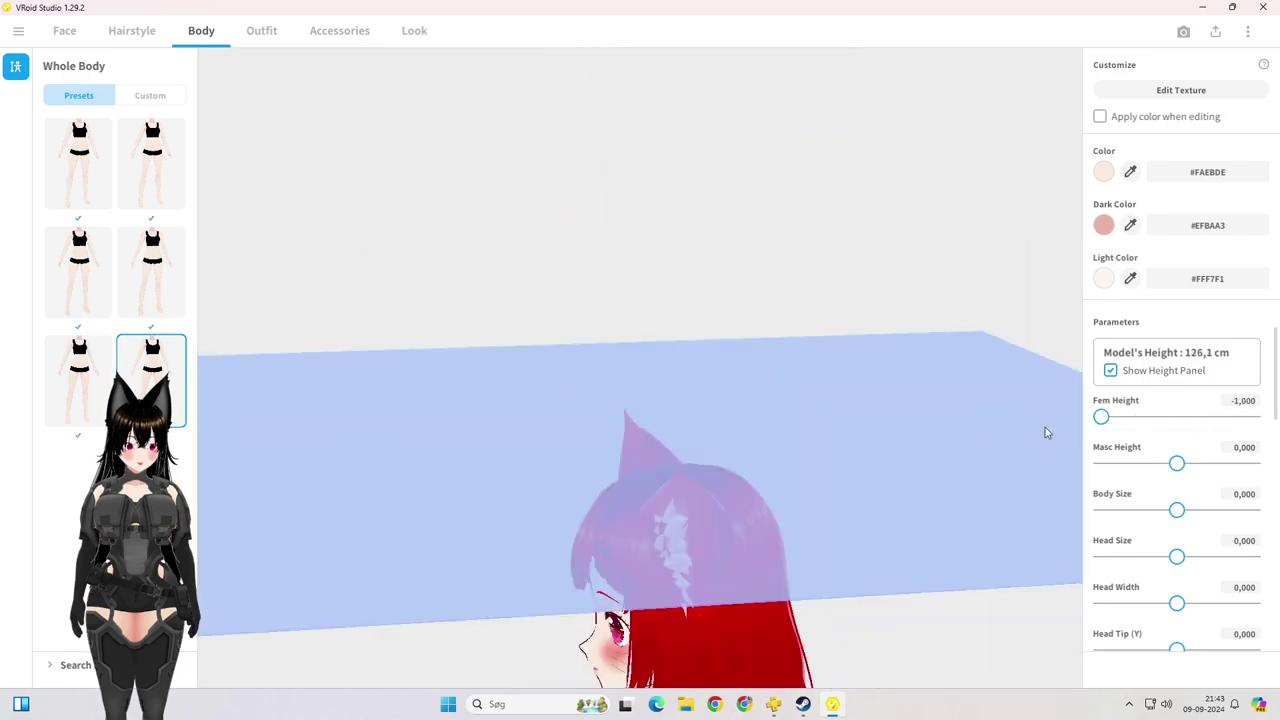
left_click_drag(1226, 412, 1248, 416)
left_click(1244, 400)
type("0")
key("Return")
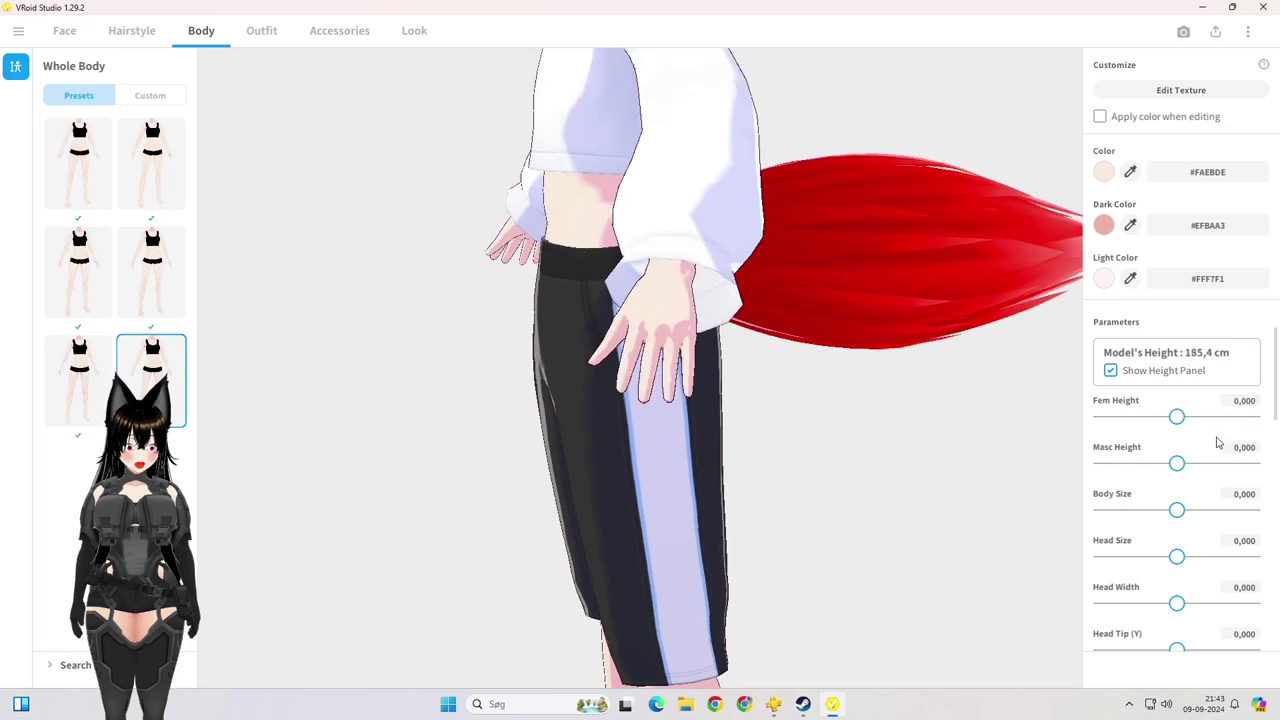
Step: Try a Masc Height of 0.344 on the body and reset it to 0
left_click_drag(1177, 464, 1204, 463)
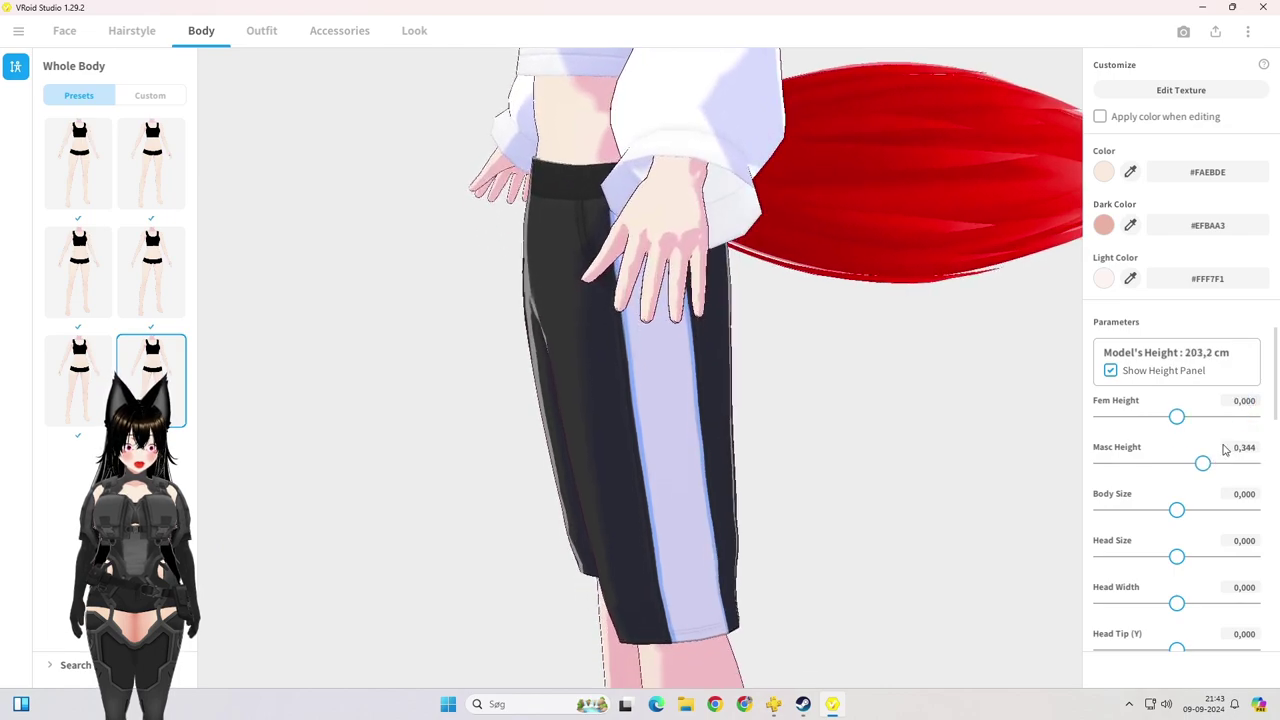
left_click(1243, 447)
type("0")
key("Return")
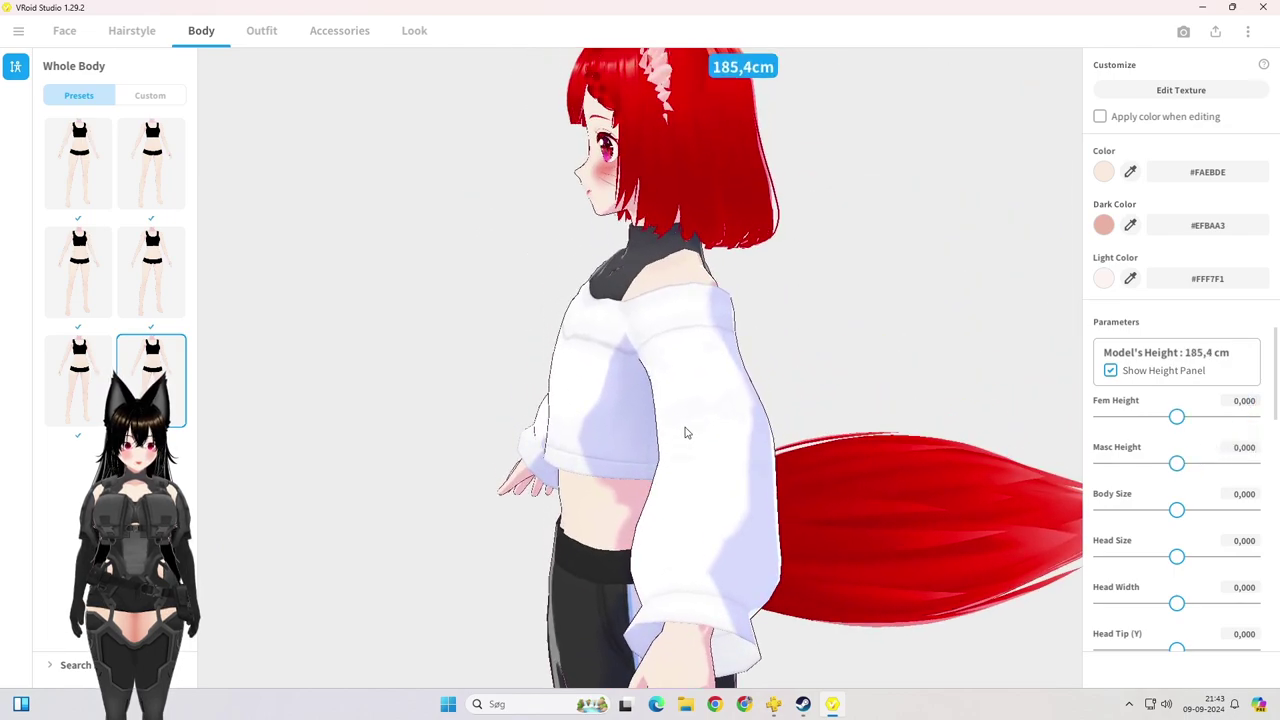
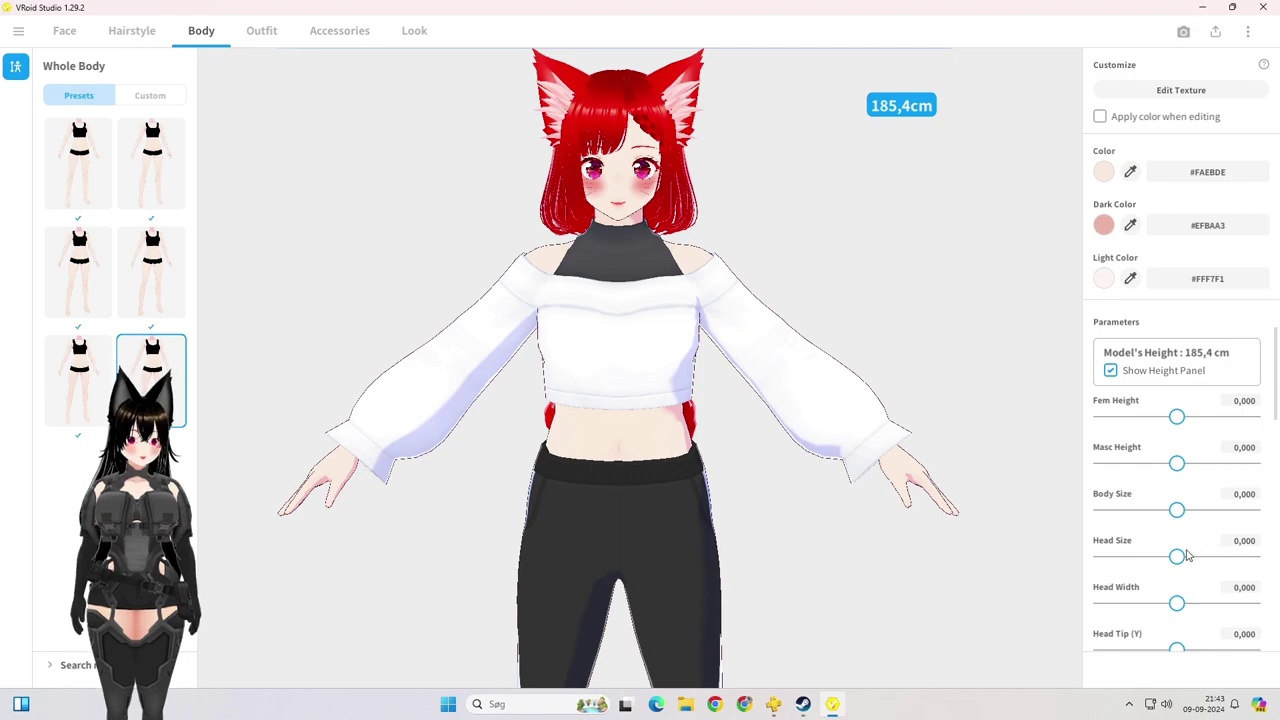
Step: Set the body's Head Size to 0.044 and look through the neck and shoulder parameters
left_click_drag(1181, 557, 1183, 558)
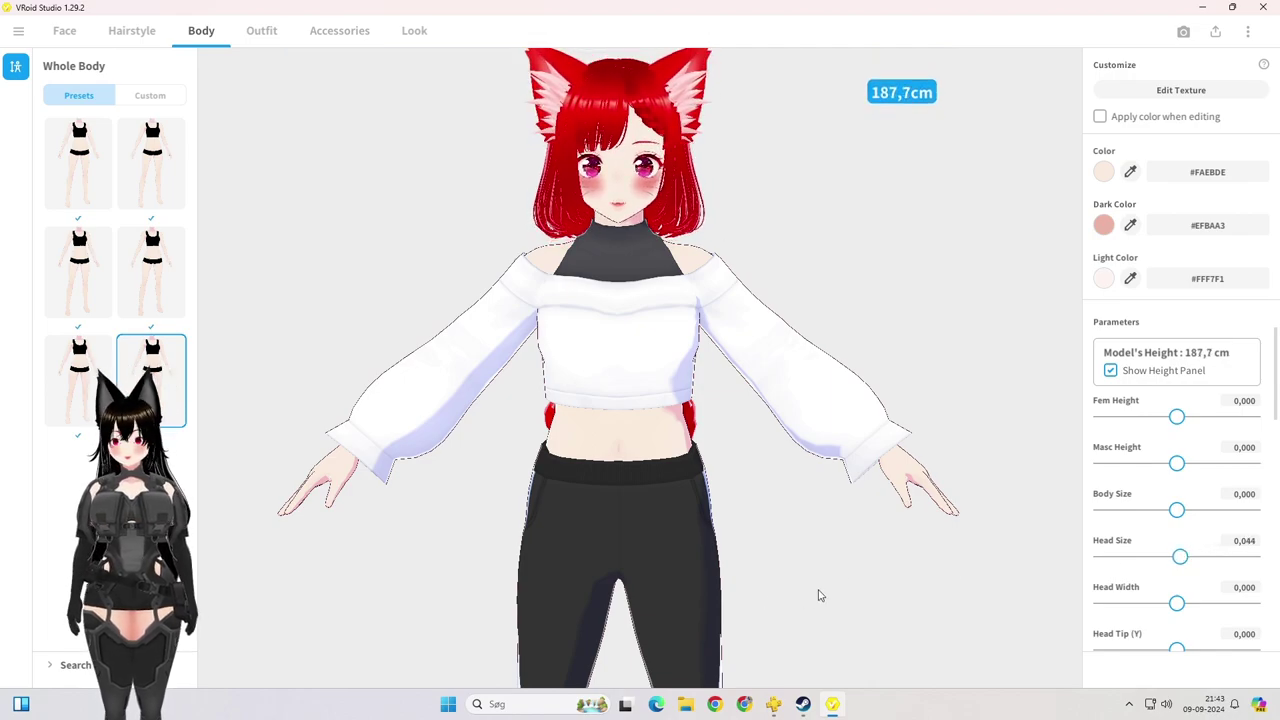
scroll(1183, 557, "down", 1)
scroll(1183, 557, "down", 6)
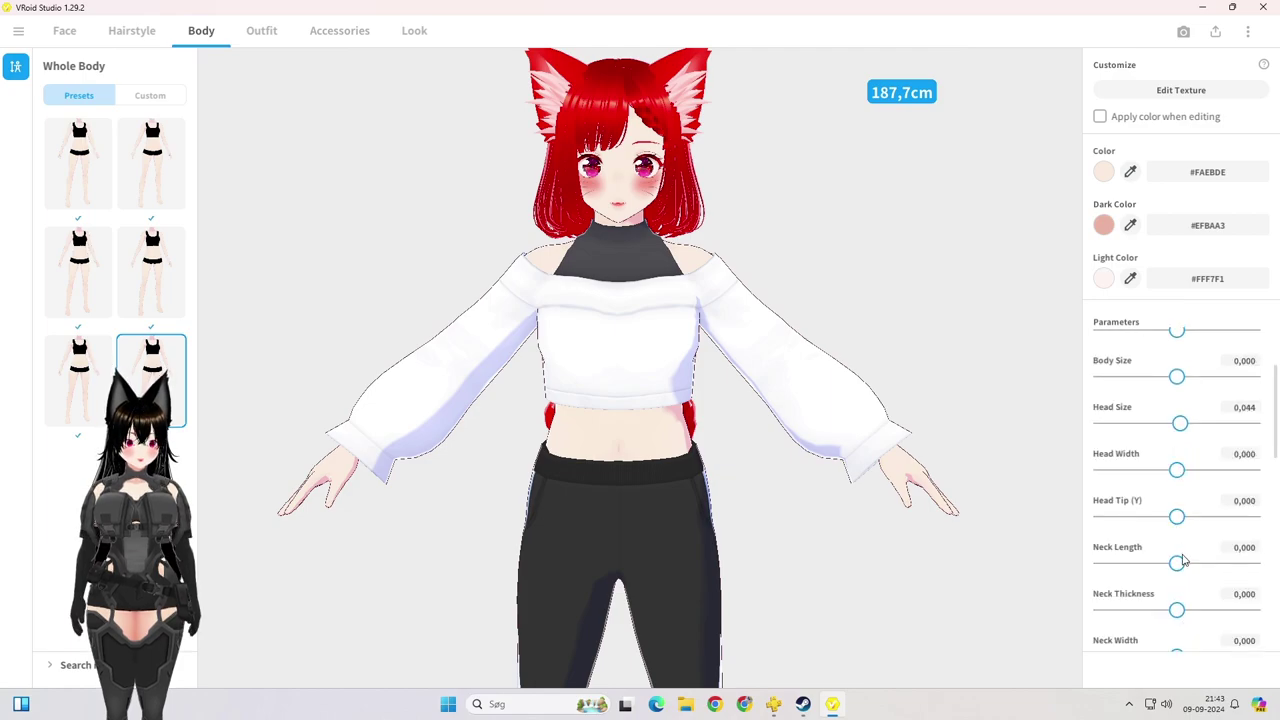
scroll(1183, 563, "down", 2)
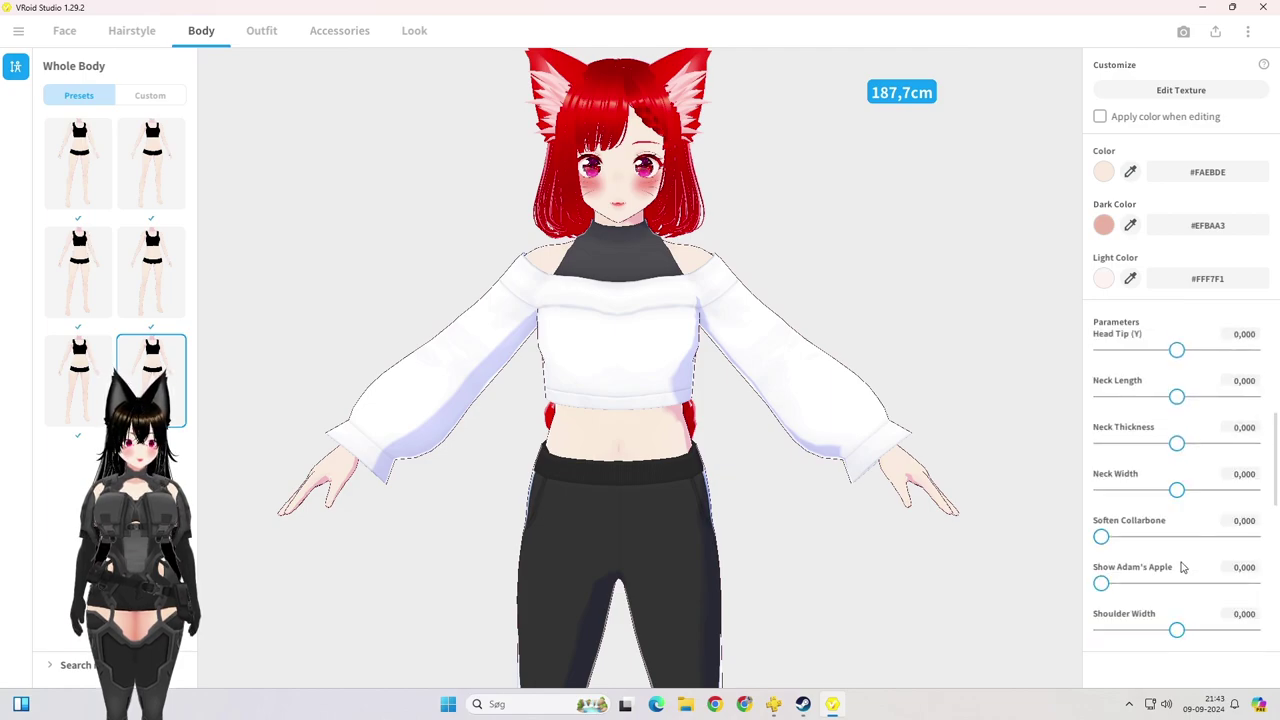
Step: Try the body's Chest Split at its lowest and highest settings, view the chest from different angles, and reset it to 0
scroll(1183, 567, "down", 3)
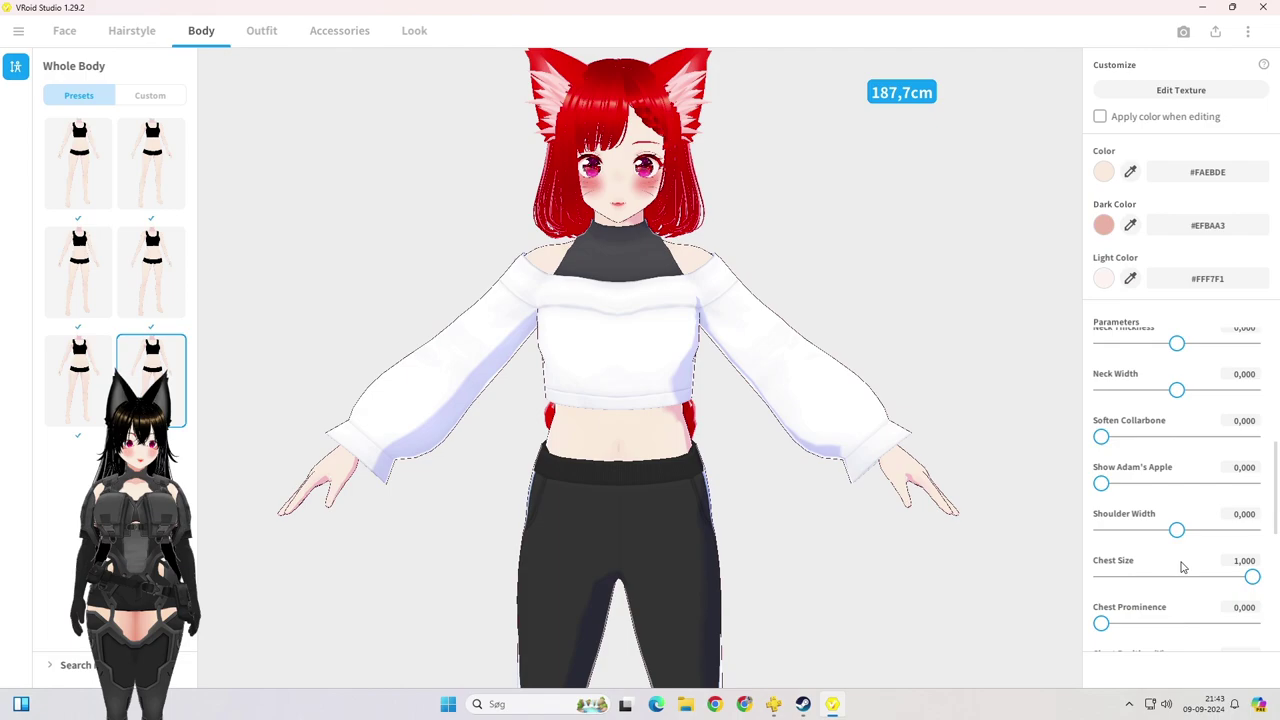
scroll(1182, 567, "down", 4)
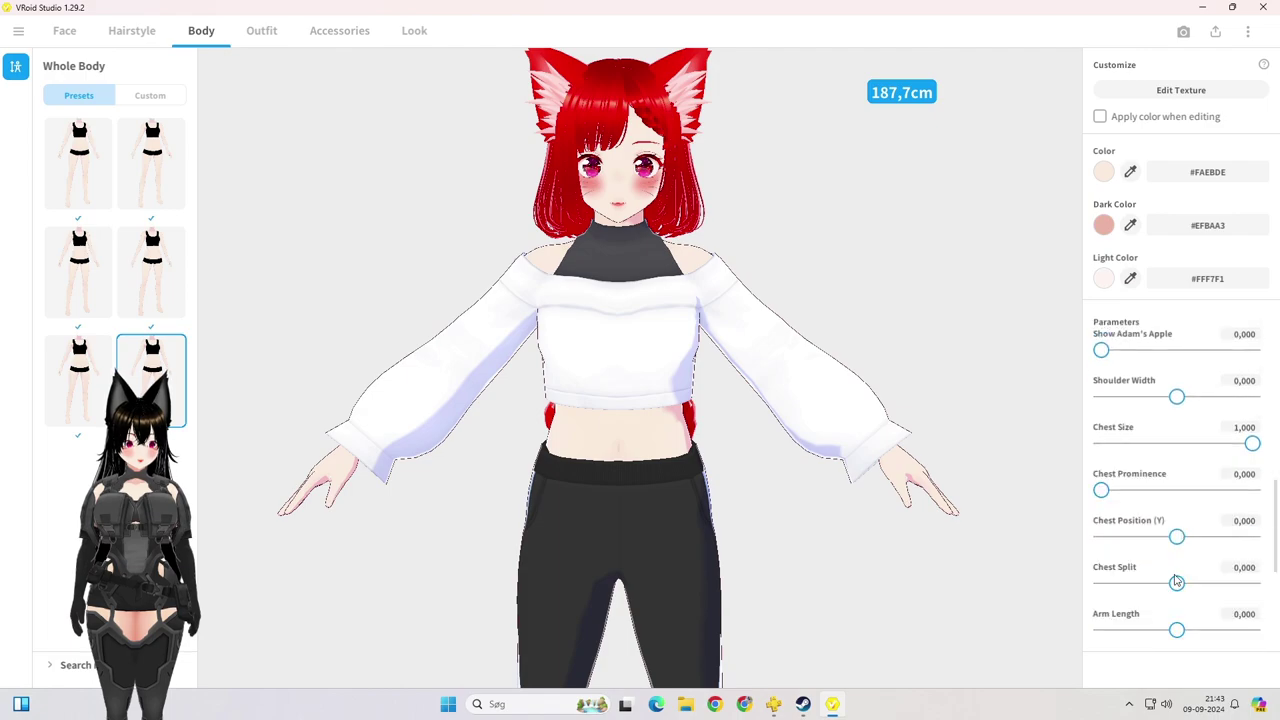
left_click_drag(1177, 584, 1097, 584)
left_click_drag(965, 563, 962, 488)
left_click_drag(1103, 584, 1254, 584)
left_click_drag(848, 537, 791, 554)
left_click_drag(714, 490, 955, 480)
left_click(1244, 567)
type("0")
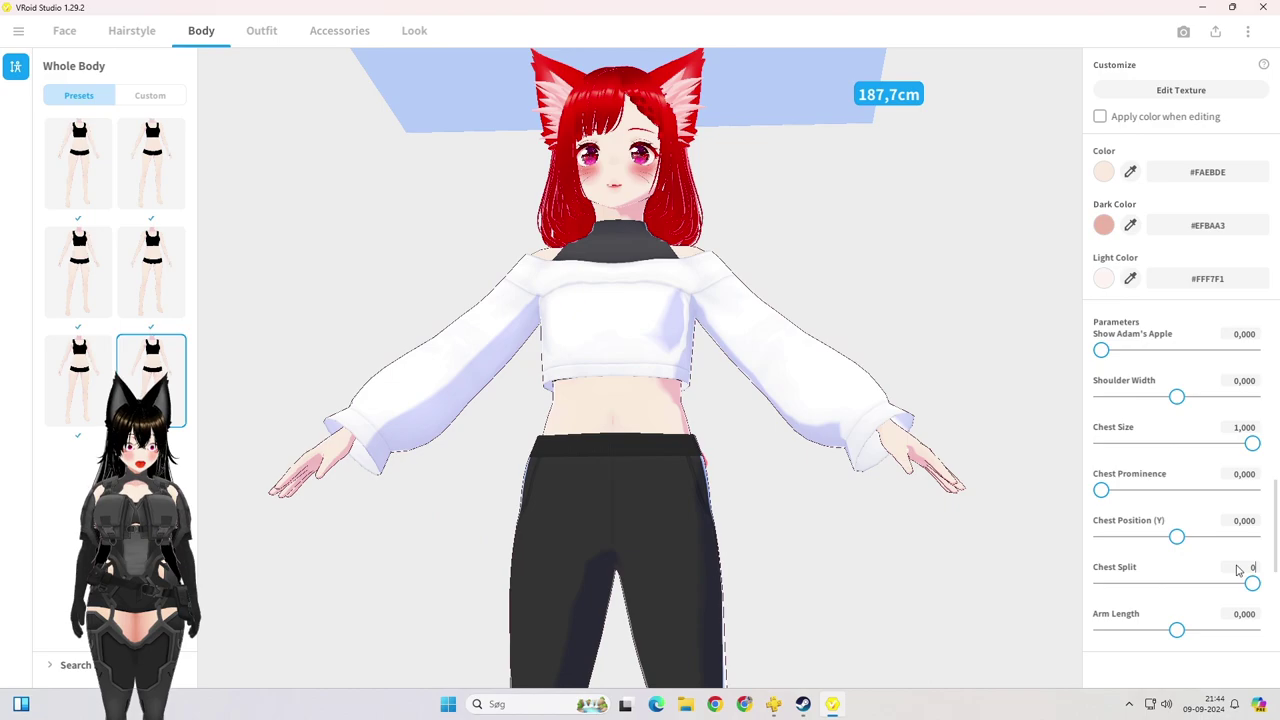
key("Return")
mouse_move(590, 385)
left_mouse_down()
mouse_move(619, 400)
mouse_move(574, 400)
left_mouse_up()
middle_click_drag(606, 331, 620, 337)
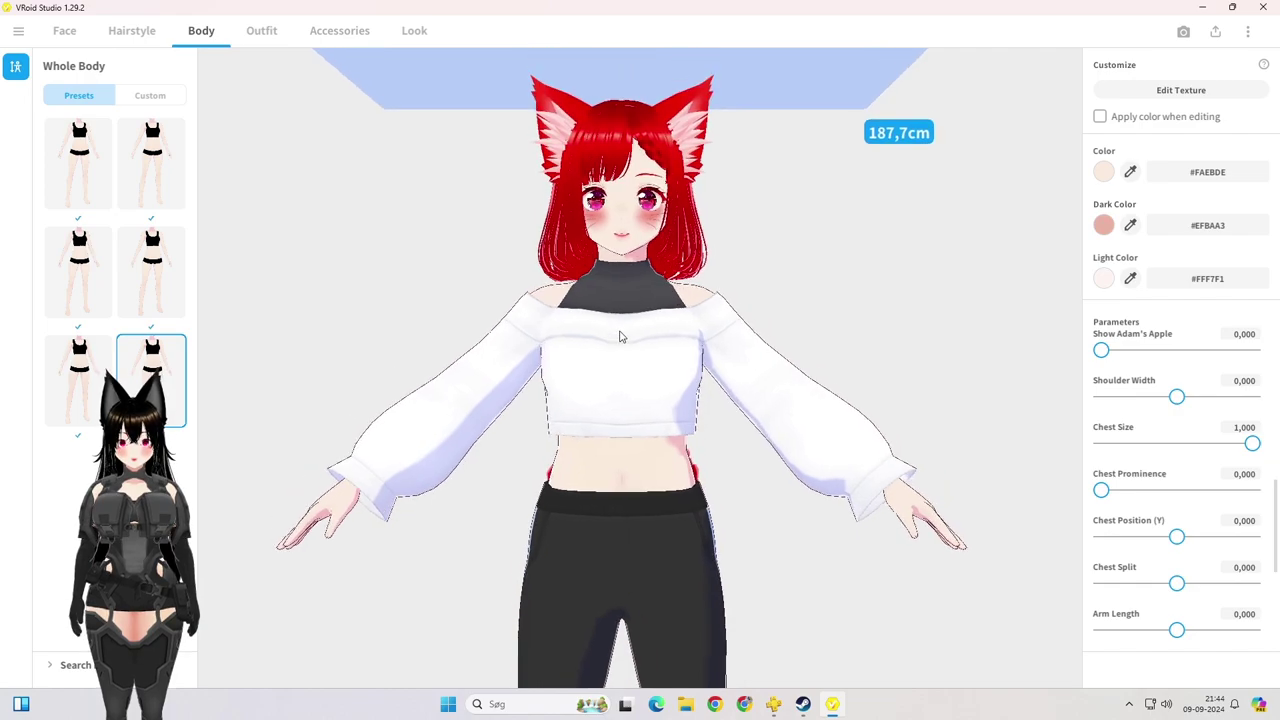
middle_click_drag(640, 289, 641, 317)
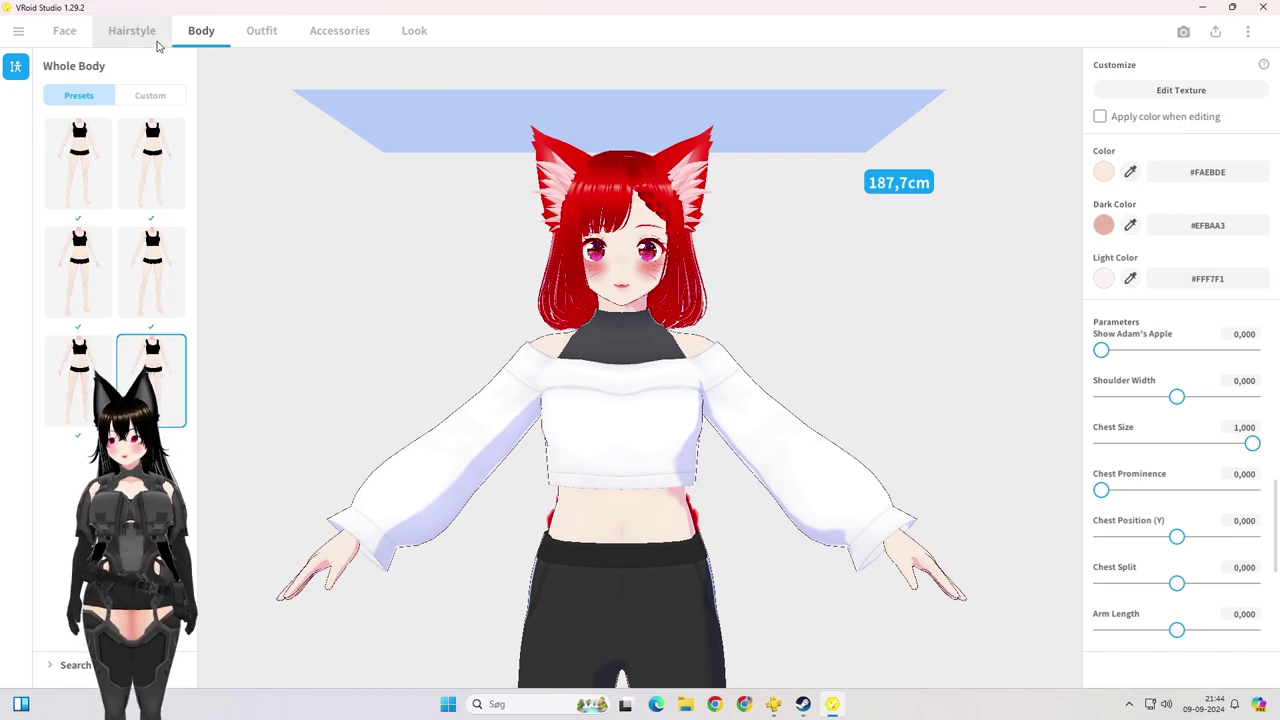
Step: Open the main Color of the face's skin for editing and look through its color swatches
left_click(78, 34)
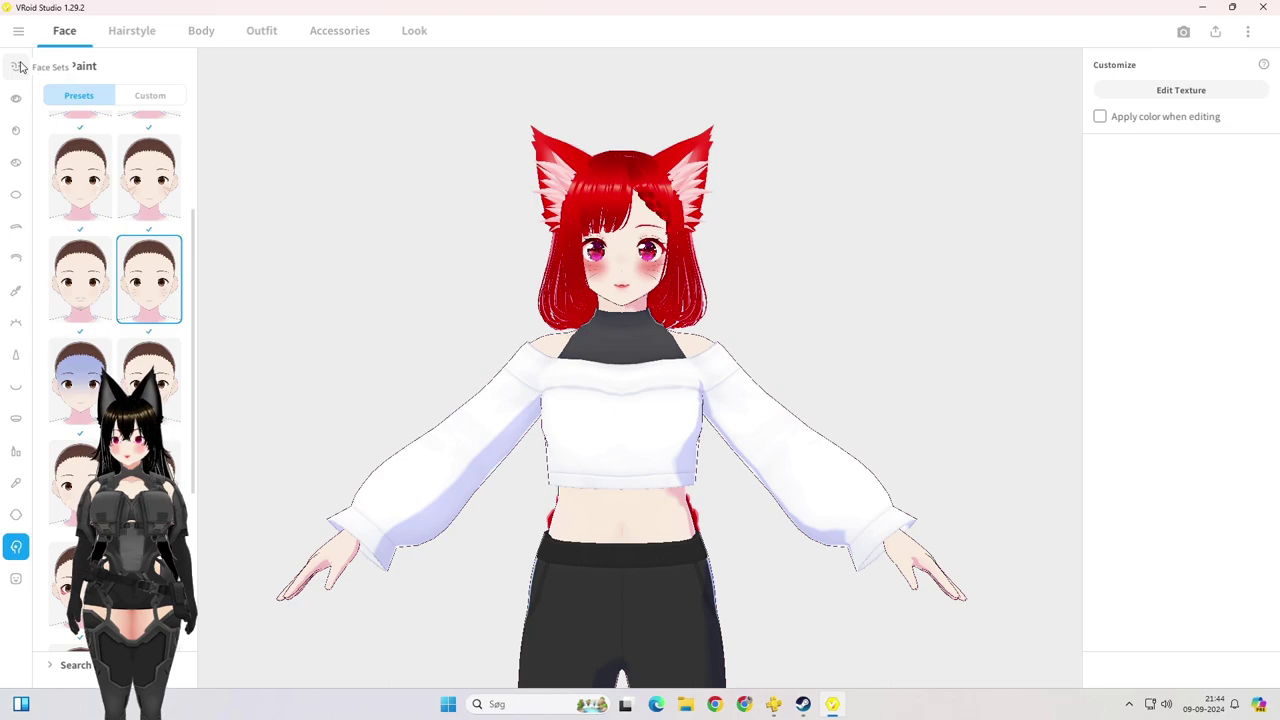
left_click(15, 514)
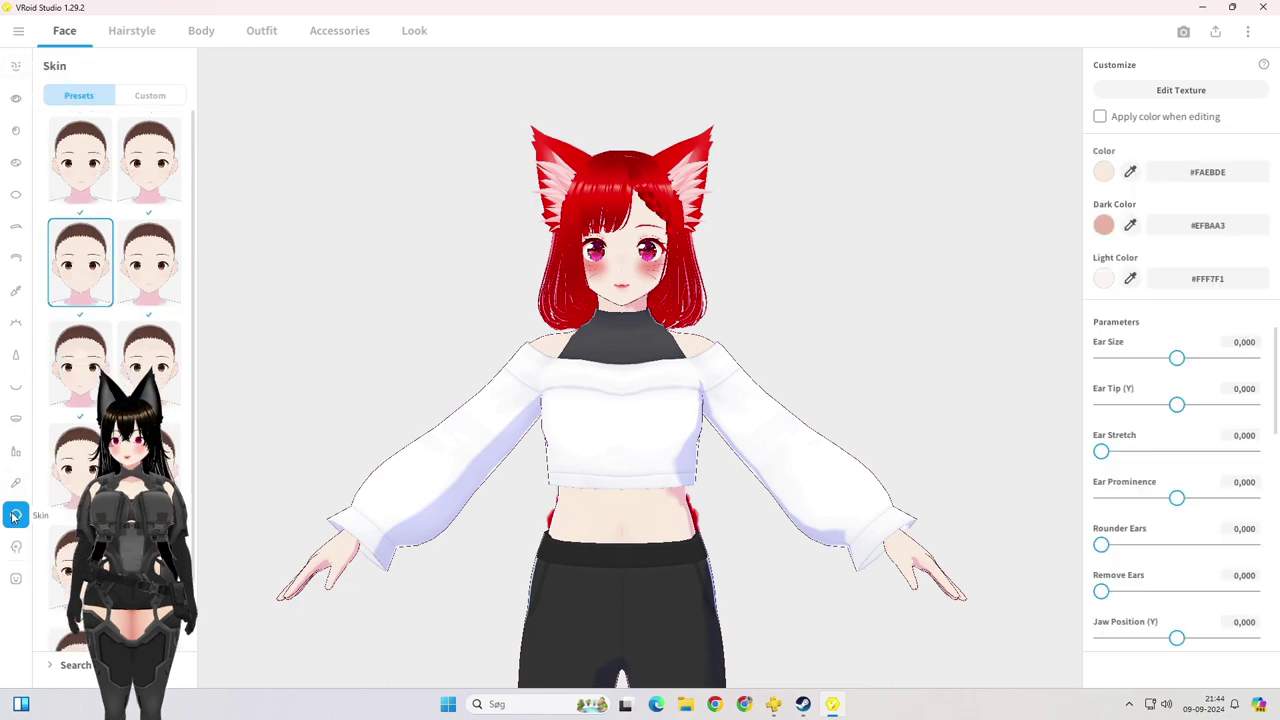
left_click(1103, 172)
scroll(1057, 393, "down", 1)
scroll(1055, 380, "up", 1)
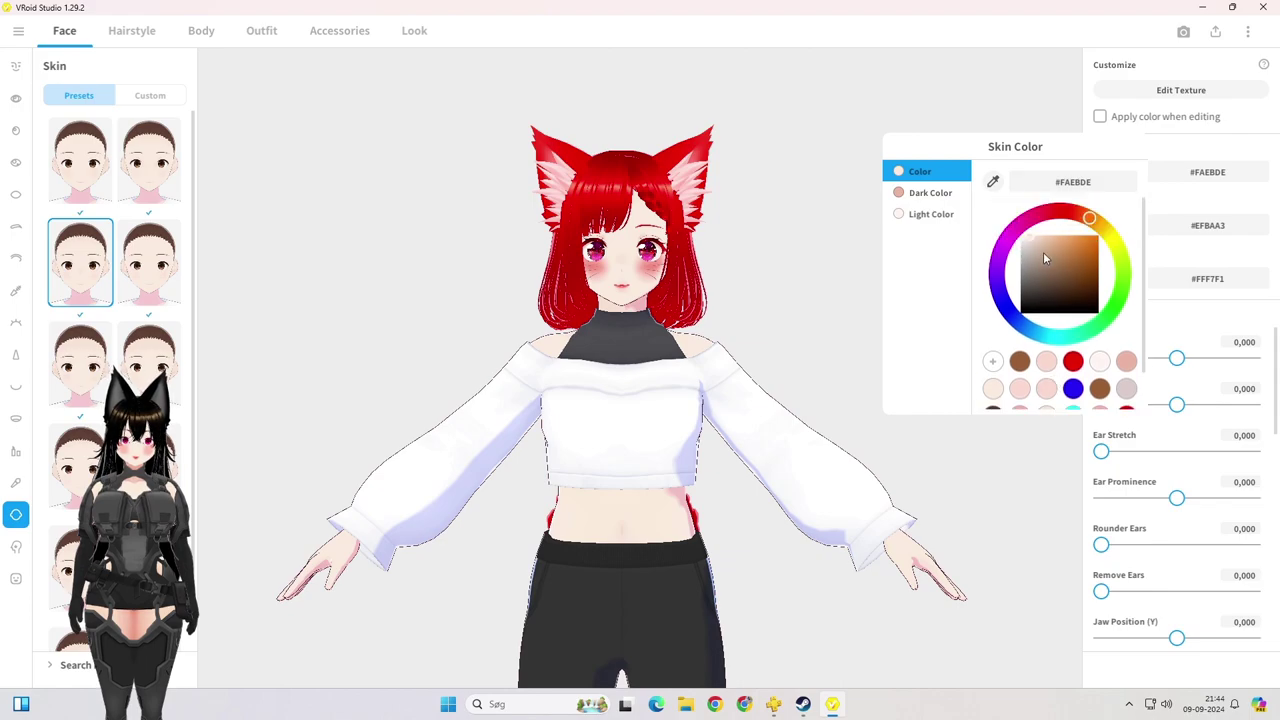
Step: Set the skin's main color to light pink #FFCDBF and check it on the face and body
mouse_move(1029, 241)
left_mouse_down()
mouse_move(1010, 236)
mouse_move(1062, 232)
mouse_move(1024, 230)
mouse_move(986, 250)
mouse_move(972, 337)
mouse_move(954, 211)
mouse_move(1024, 222)
mouse_move(1076, 210)
left_mouse_up()
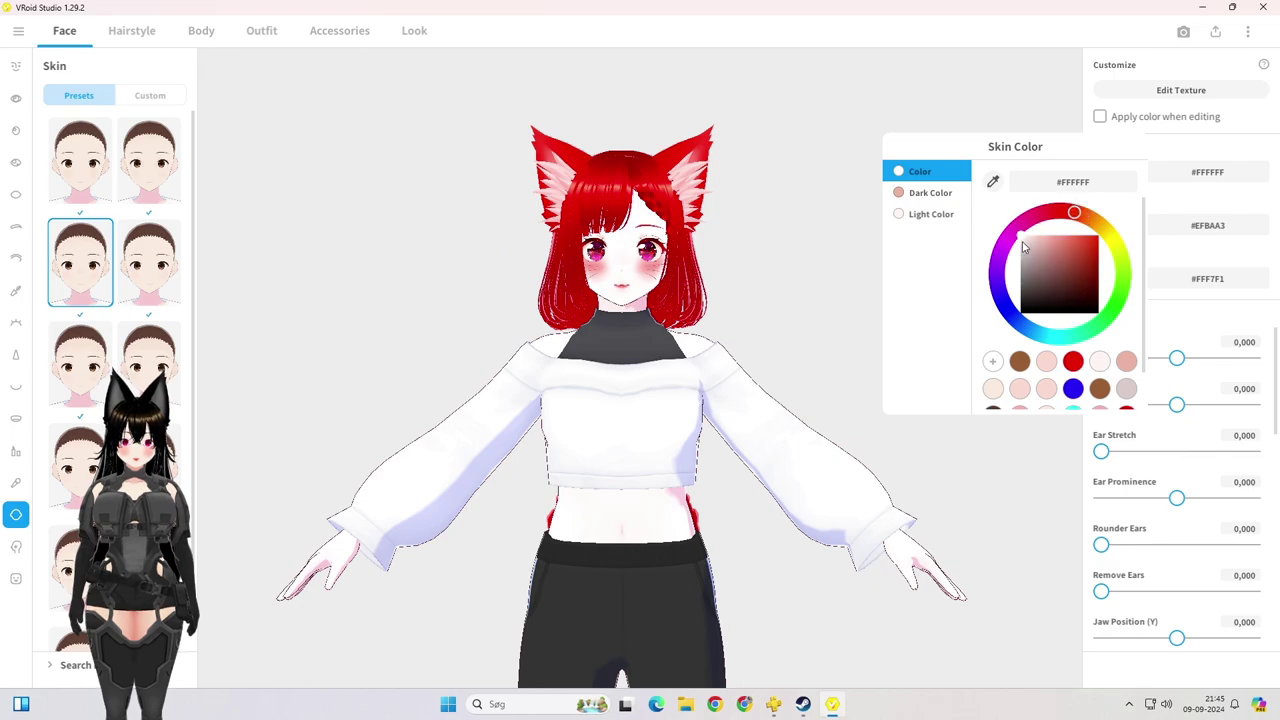
left_click_drag(1023, 247, 1042, 236)
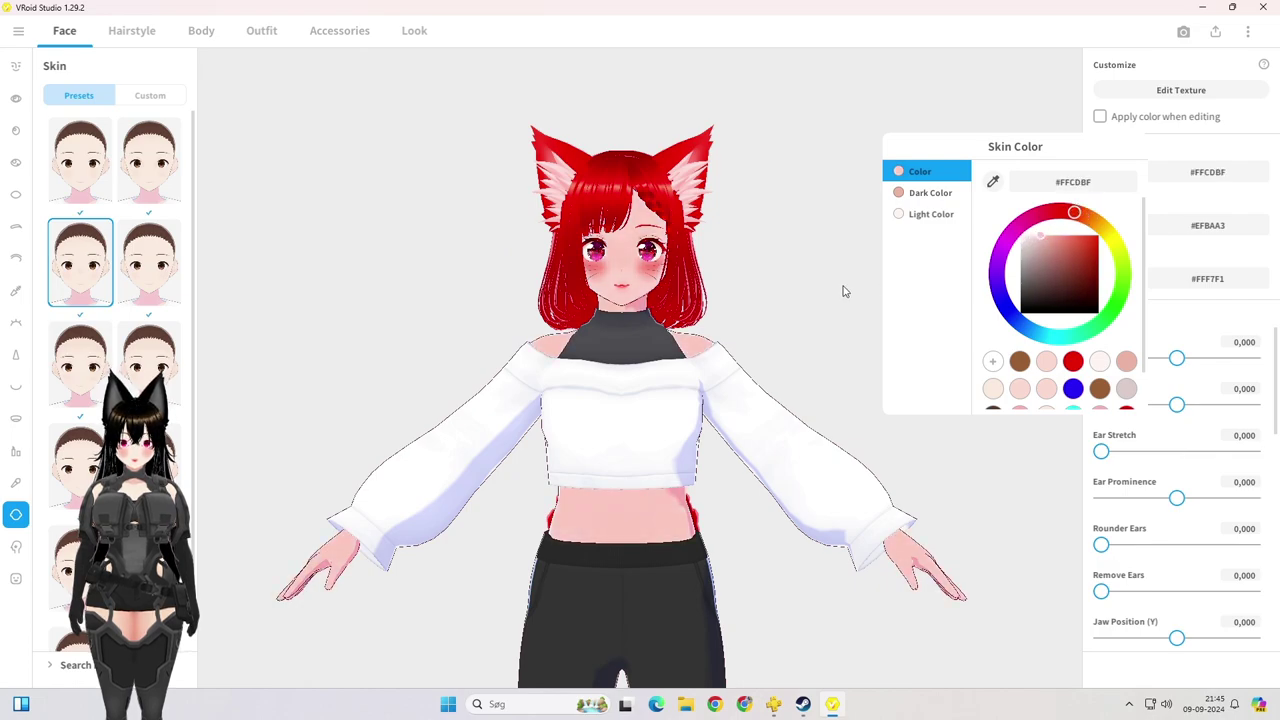
left_click(788, 288)
scroll(786, 286, "up", 3)
scroll(684, 410, "down", 2)
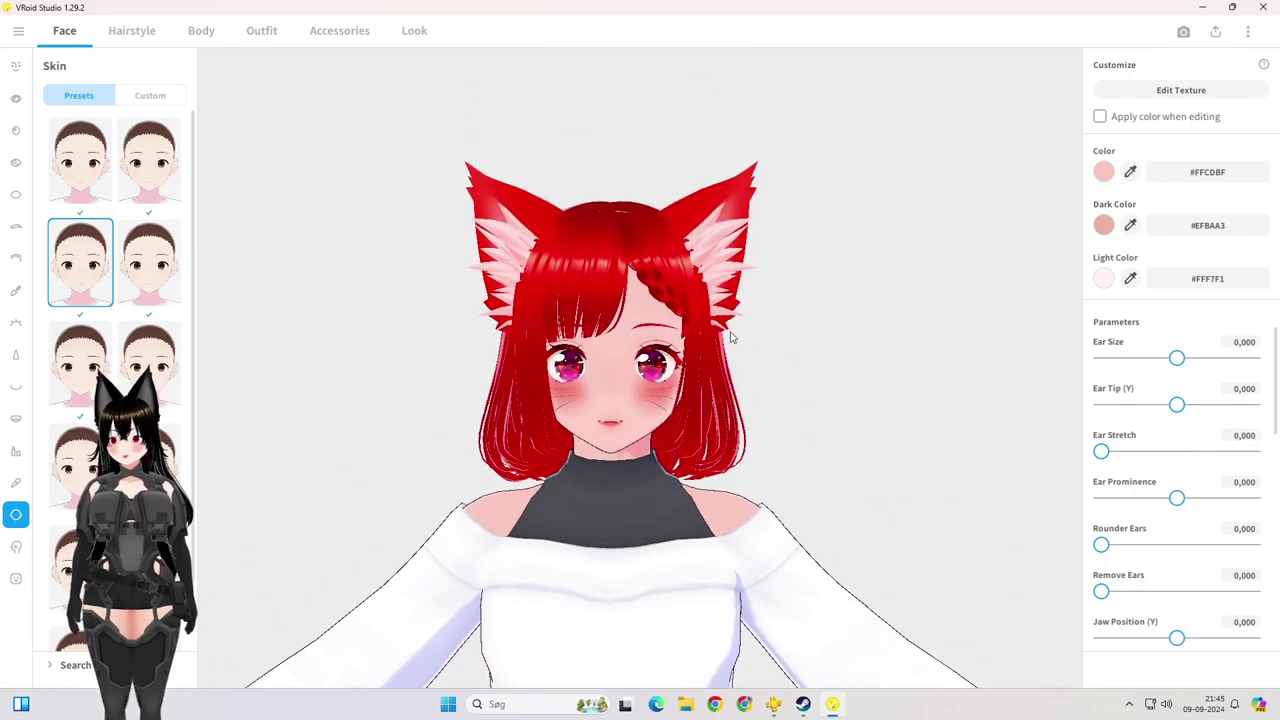
scroll(684, 410, "up", 4)
scroll(684, 410, "down", 6)
middle_click_drag(684, 410, 749, 331)
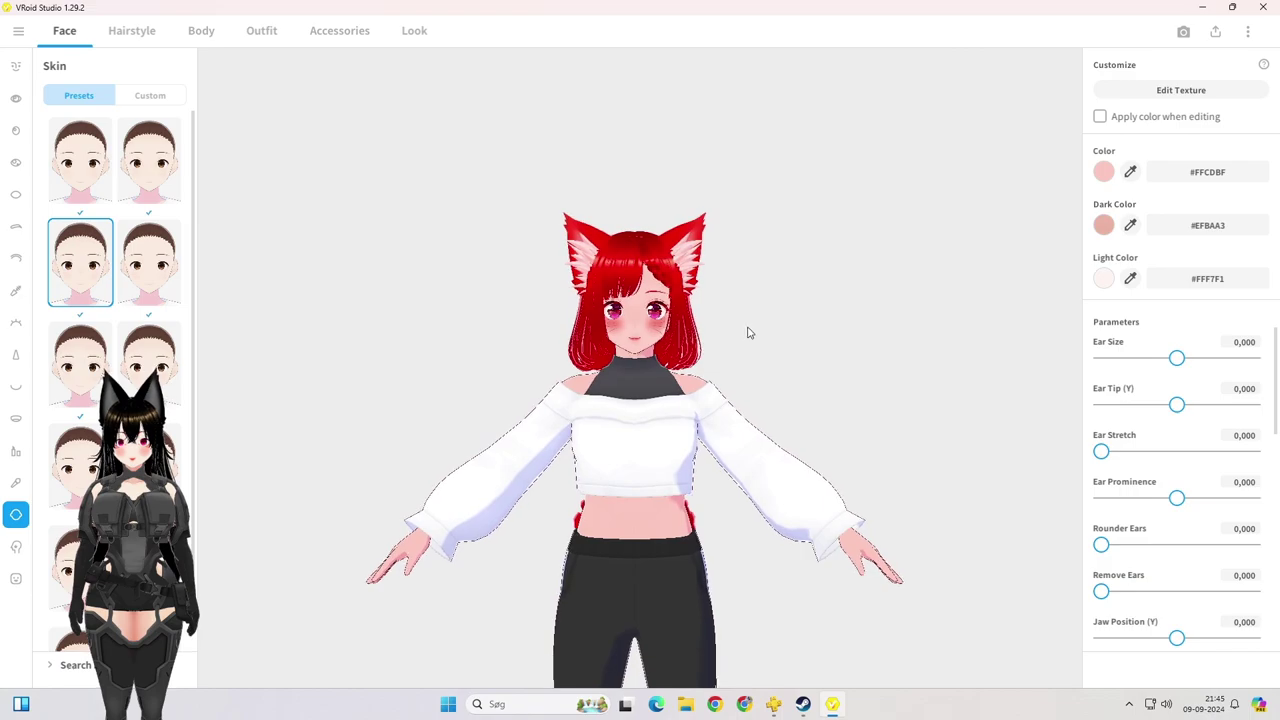
scroll(749, 331, "up", 1)
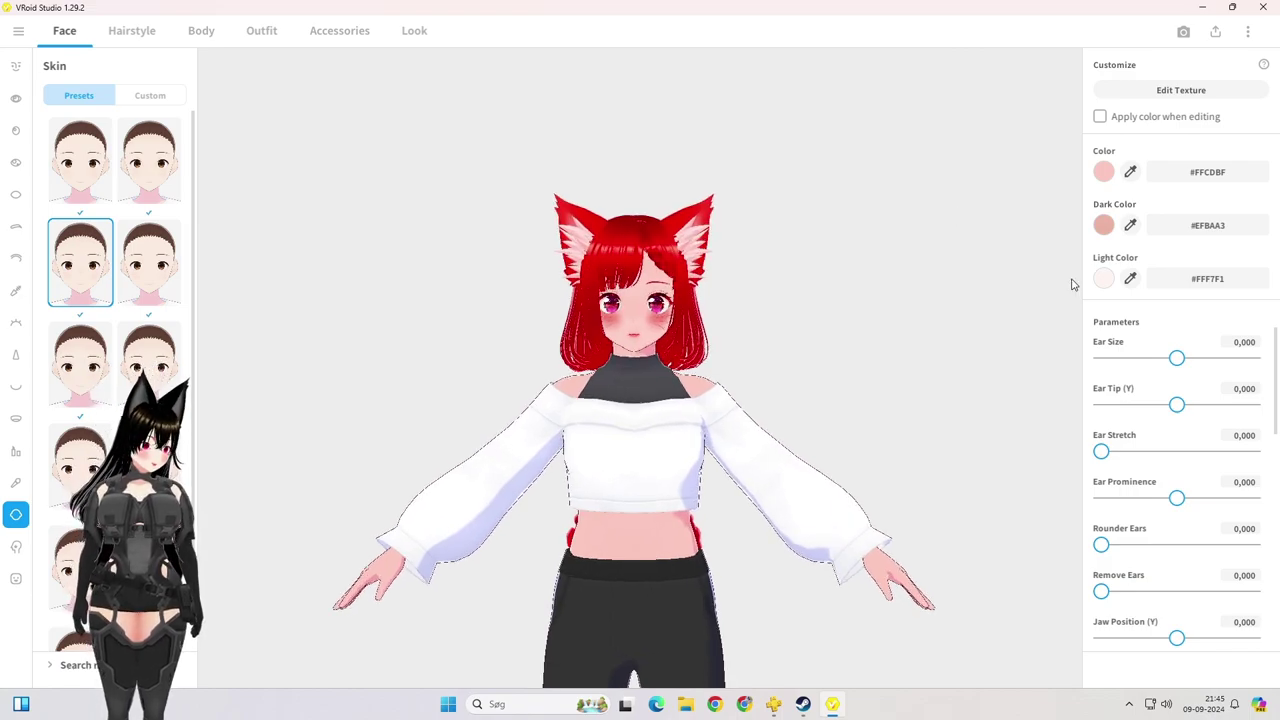
Step: Set the skin's light color to pale cyan #A7FFFF and check the effect on the face
left_click(1103, 278)
left_click(1031, 347)
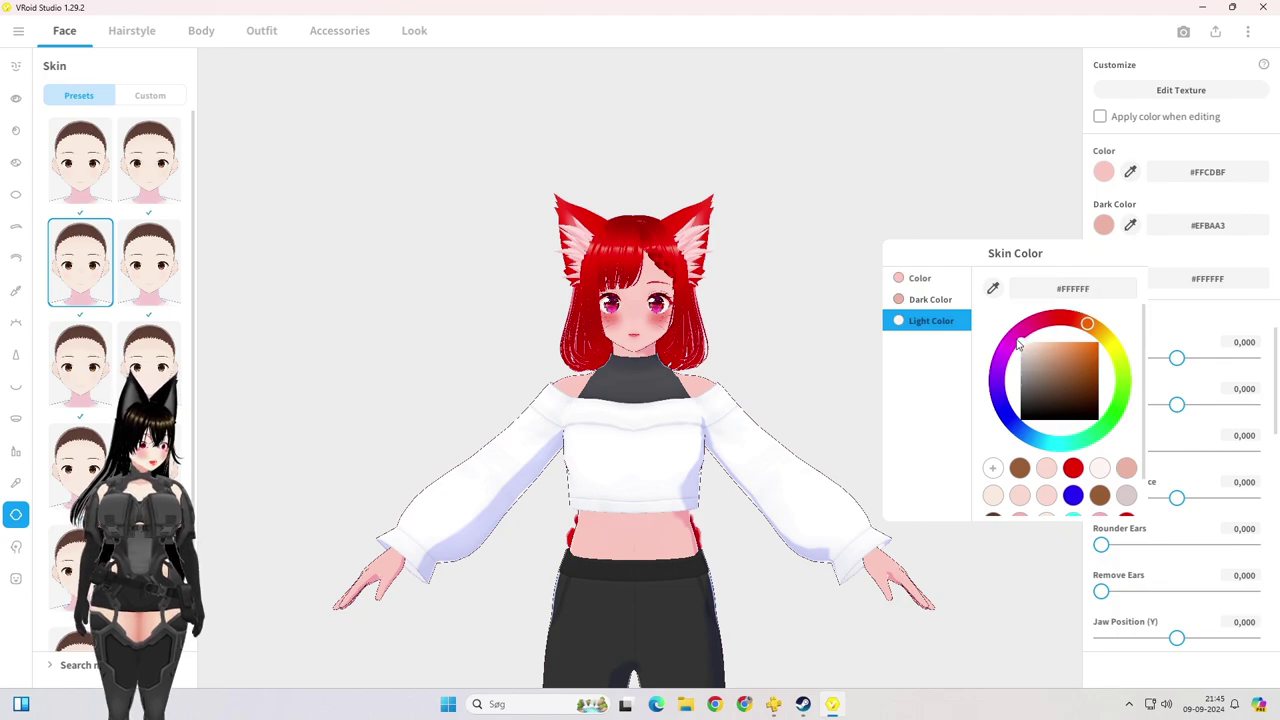
mouse_move(1018, 344)
left_mouse_down()
mouse_move(1025, 438)
mouse_move(982, 349)
mouse_move(986, 326)
mouse_move(1010, 322)
mouse_move(1021, 354)
mouse_move(1034, 334)
mouse_move(1100, 342)
mouse_move(1067, 334)
mouse_move(1094, 328)
mouse_move(1063, 325)
mouse_move(1074, 355)
mouse_move(1134, 412)
mouse_move(1112, 322)
left_mouse_up()
left_click(1090, 327)
mouse_move(1072, 365)
left_mouse_down()
mouse_move(1114, 450)
mouse_move(1010, 338)
mouse_move(950, 323)
left_mouse_up()
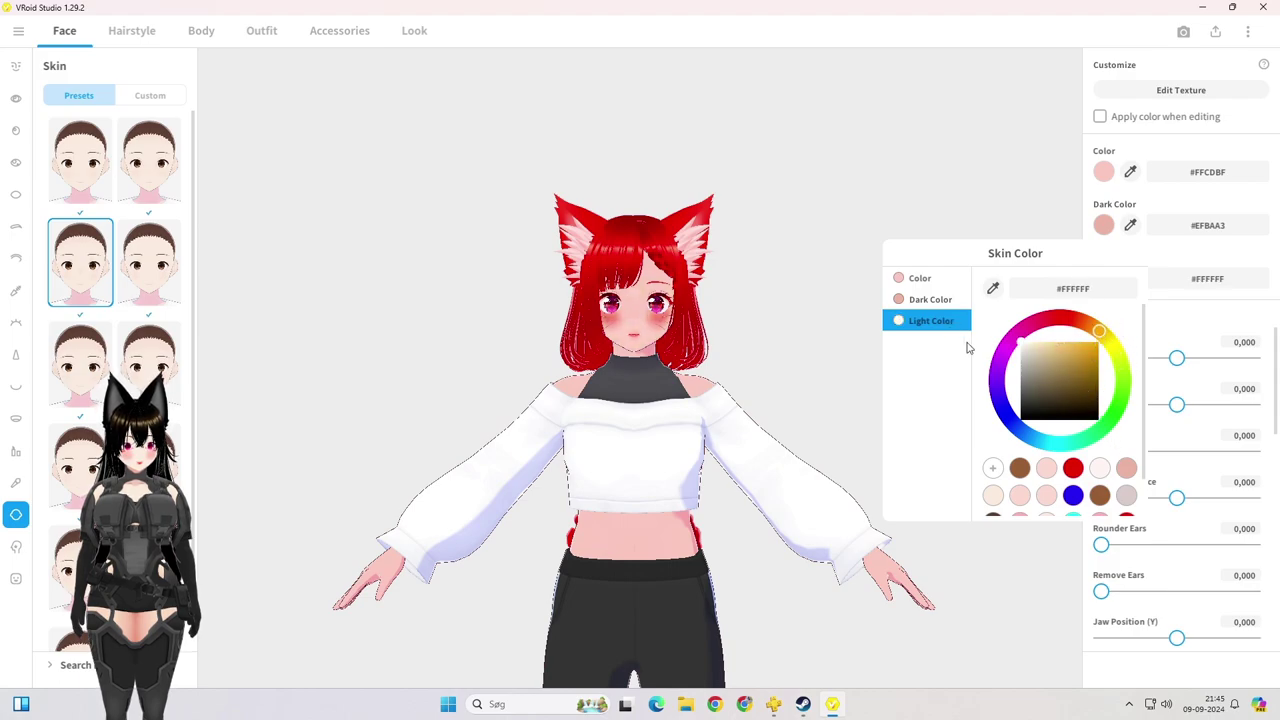
mouse_move(1052, 455)
left_mouse_down()
mouse_move(1060, 393)
mouse_move(1037, 351)
mouse_move(1110, 332)
mouse_move(1098, 442)
mouse_move(1063, 468)
left_mouse_up()
mouse_move(1041, 363)
left_mouse_down()
mouse_move(1062, 344)
mouse_move(1132, 338)
mouse_move(1048, 343)
left_mouse_up()
left_click(808, 295)
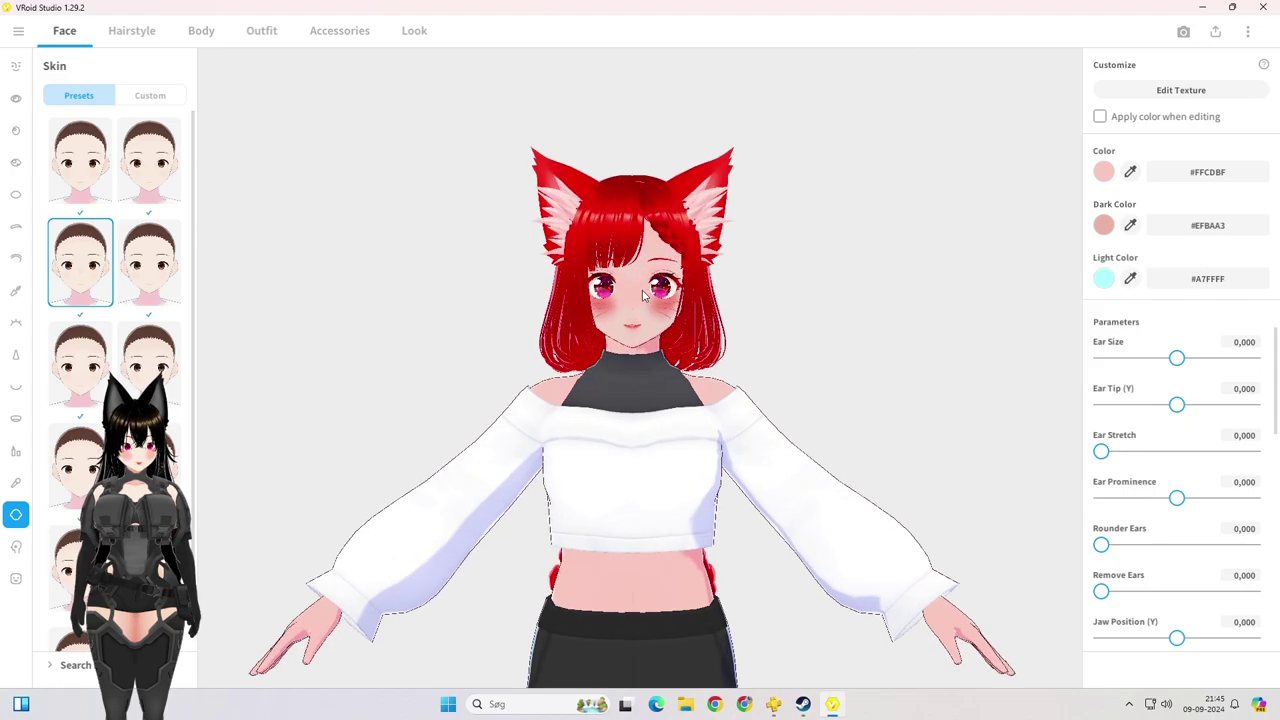
scroll(642, 350, "up", 4)
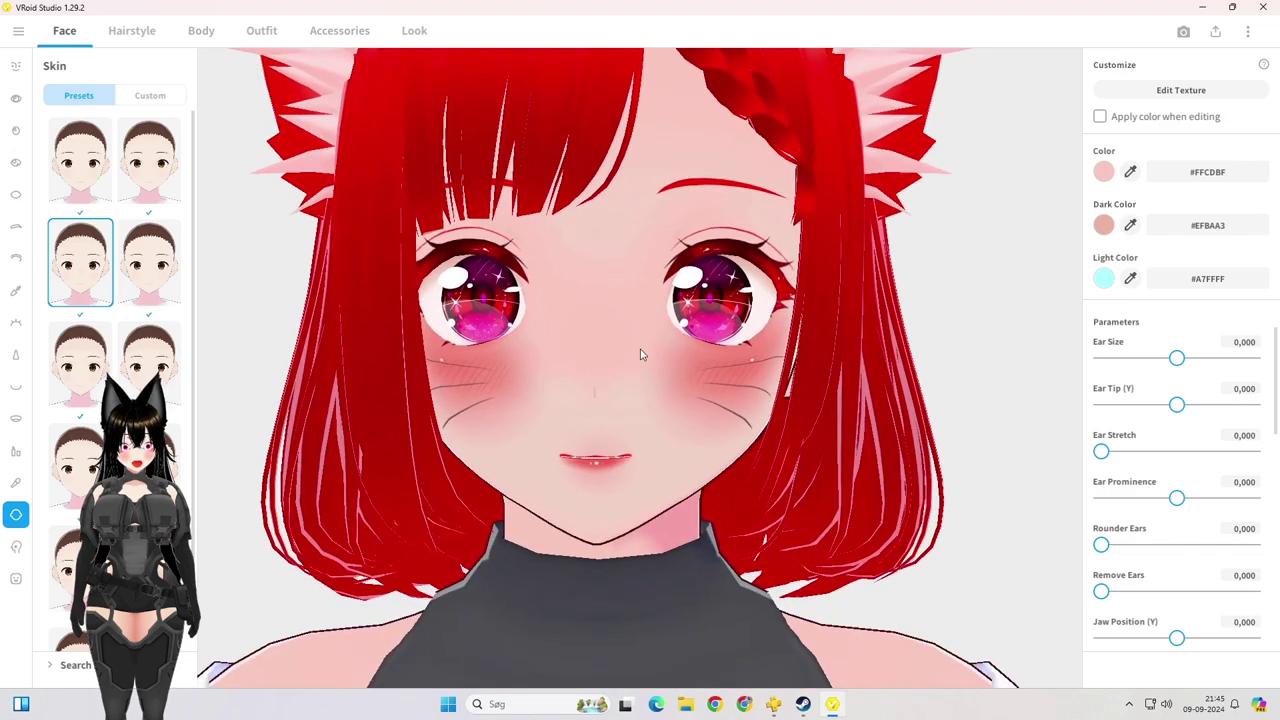
scroll(642, 360, "down", 8)
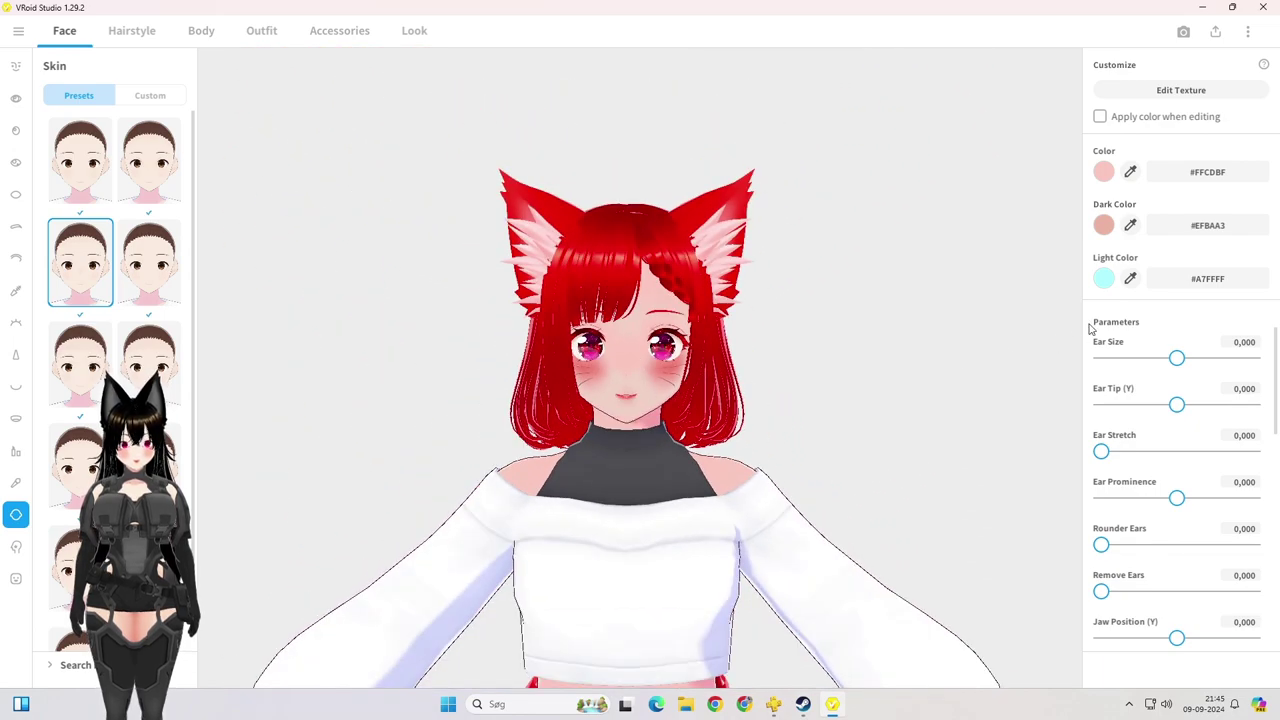
Step: Set the skin's dark color to a fully saturated orange-red, #FF4D00
left_click(1104, 224)
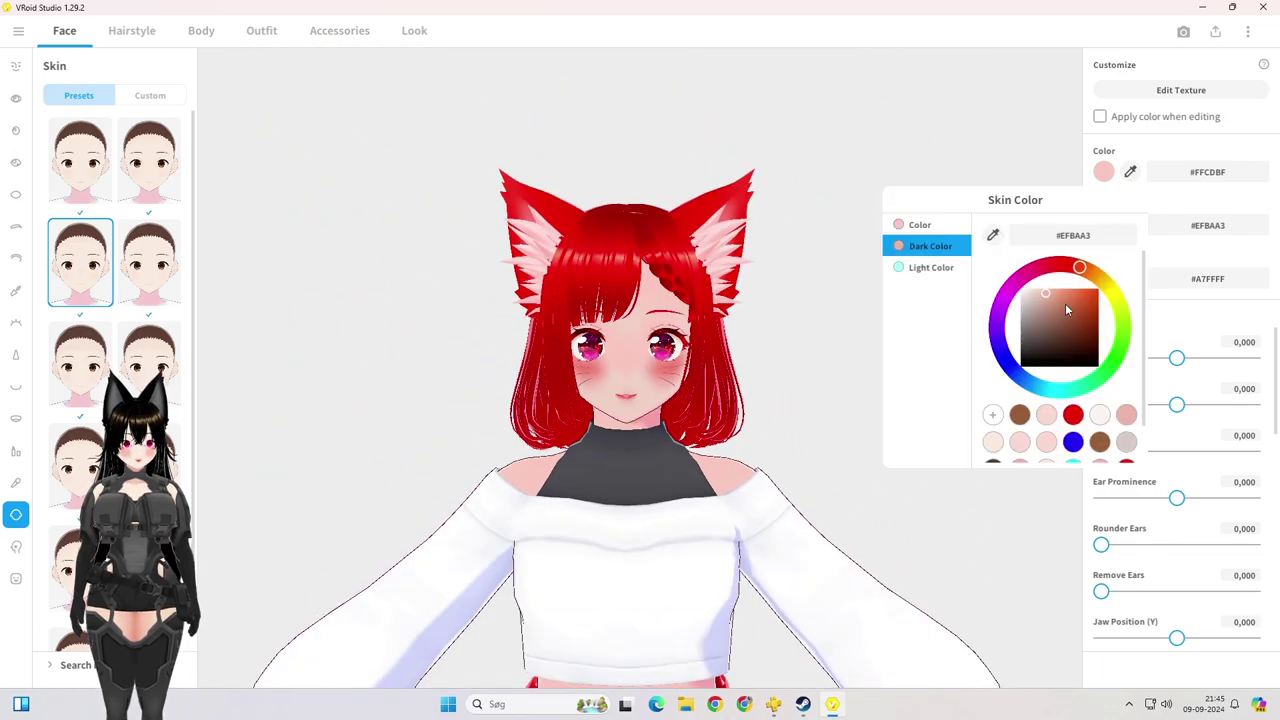
mouse_move(1060, 308)
left_mouse_down()
mouse_move(1081, 352)
mouse_move(1112, 330)
mouse_move(1122, 266)
left_mouse_up()
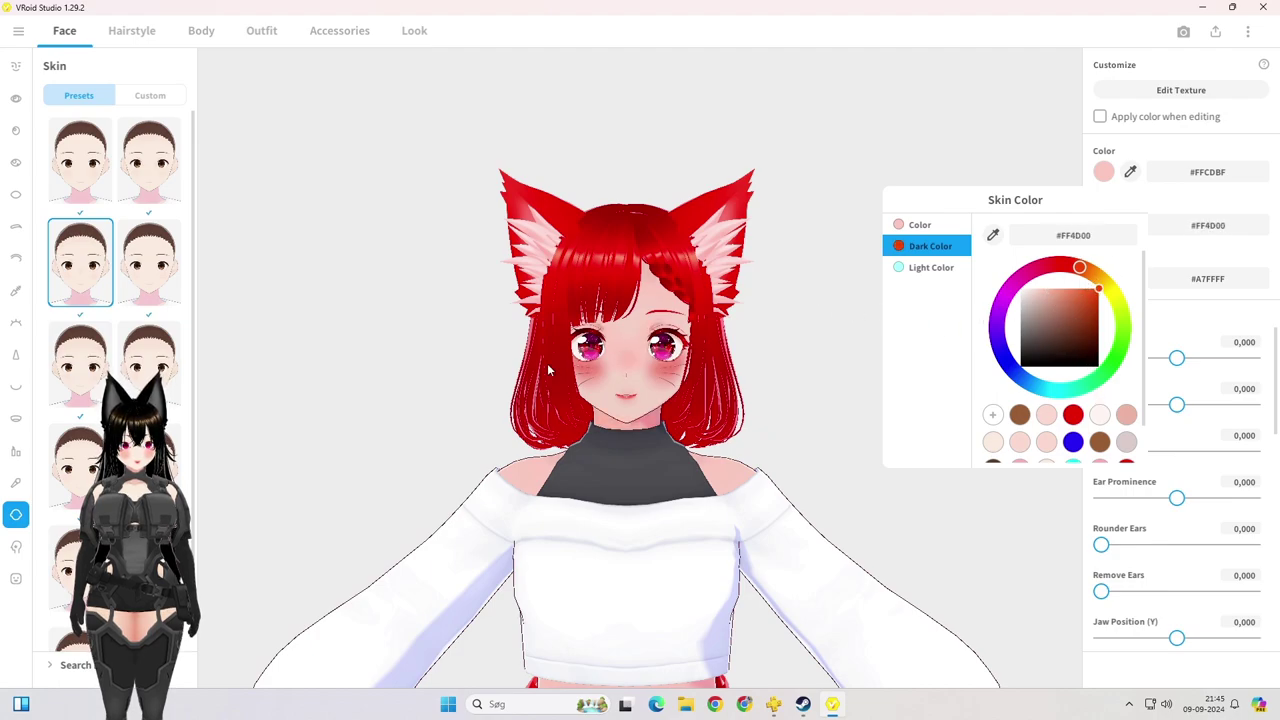
Step: Try pure white #FFFFFF as the skin's dark color and undo the change
mouse_move(1042, 300)
left_mouse_down()
mouse_move(993, 260)
mouse_move(969, 415)
left_mouse_up()
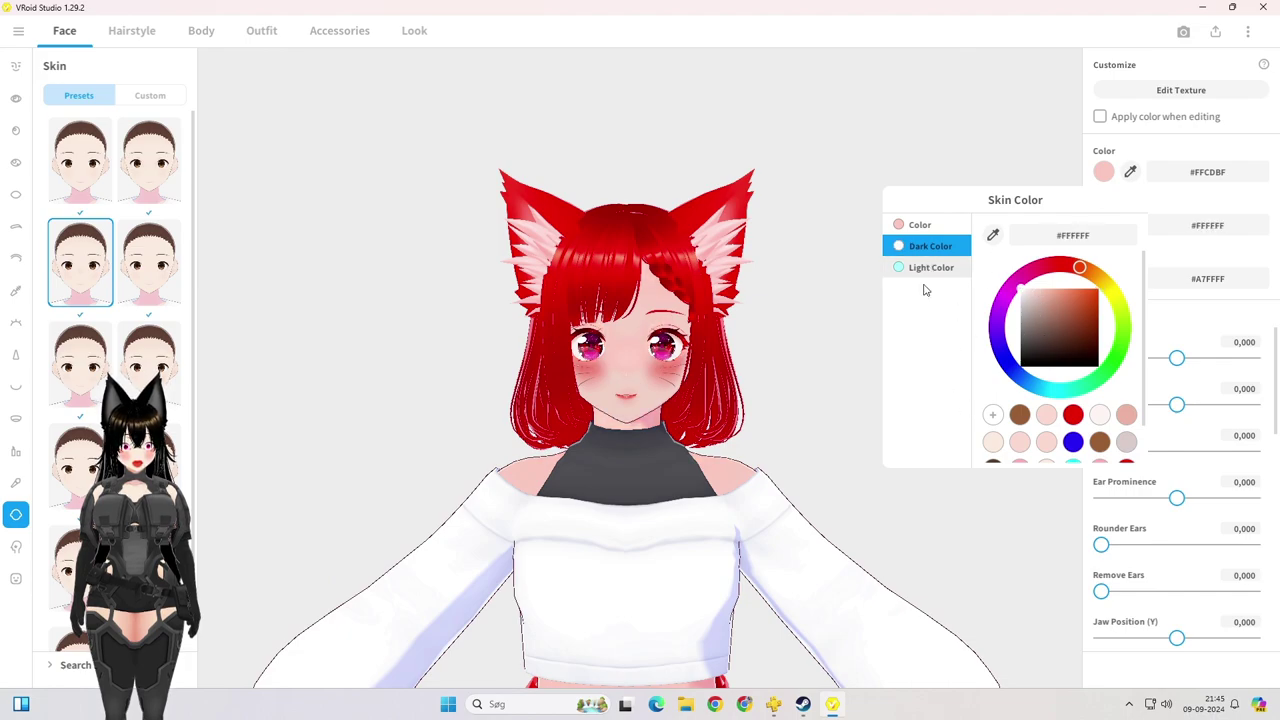
key("ctrl+z")
key("ctrl+z")
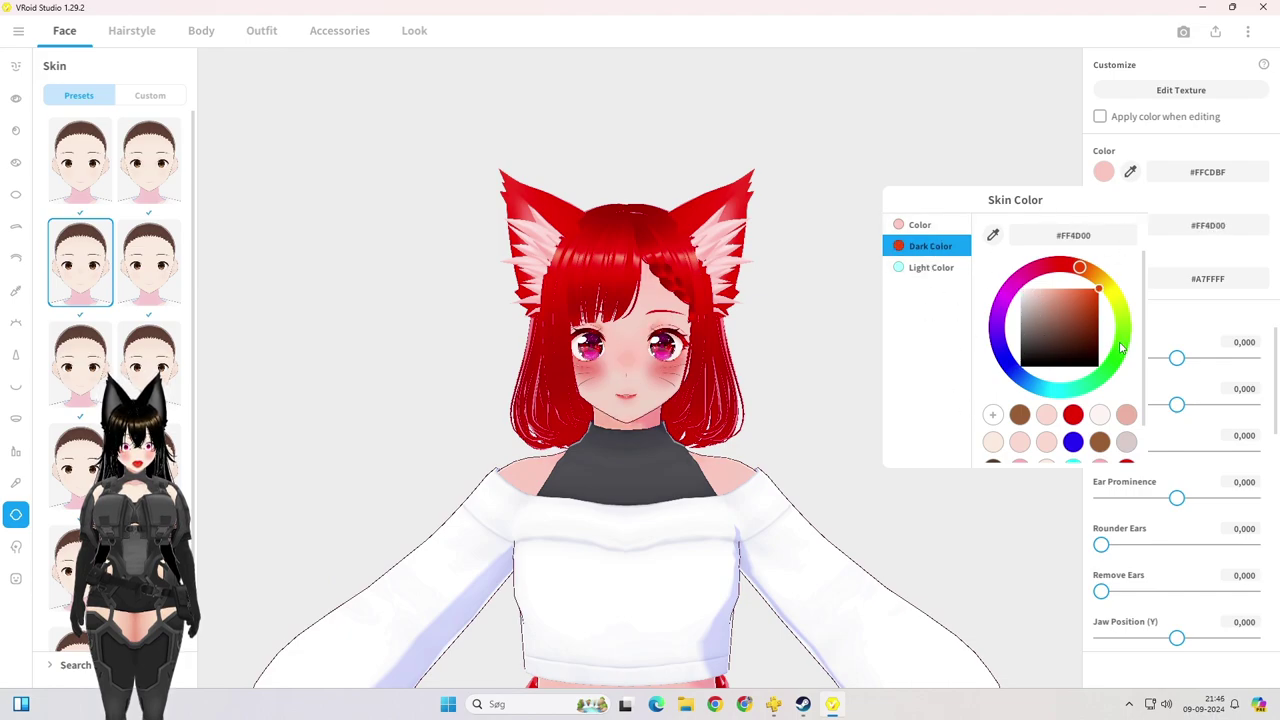
Step: Shift the skin's dark color to magenta #FF009E and check the shading around the eyes and nose
left_click_drag(1043, 276, 1021, 276)
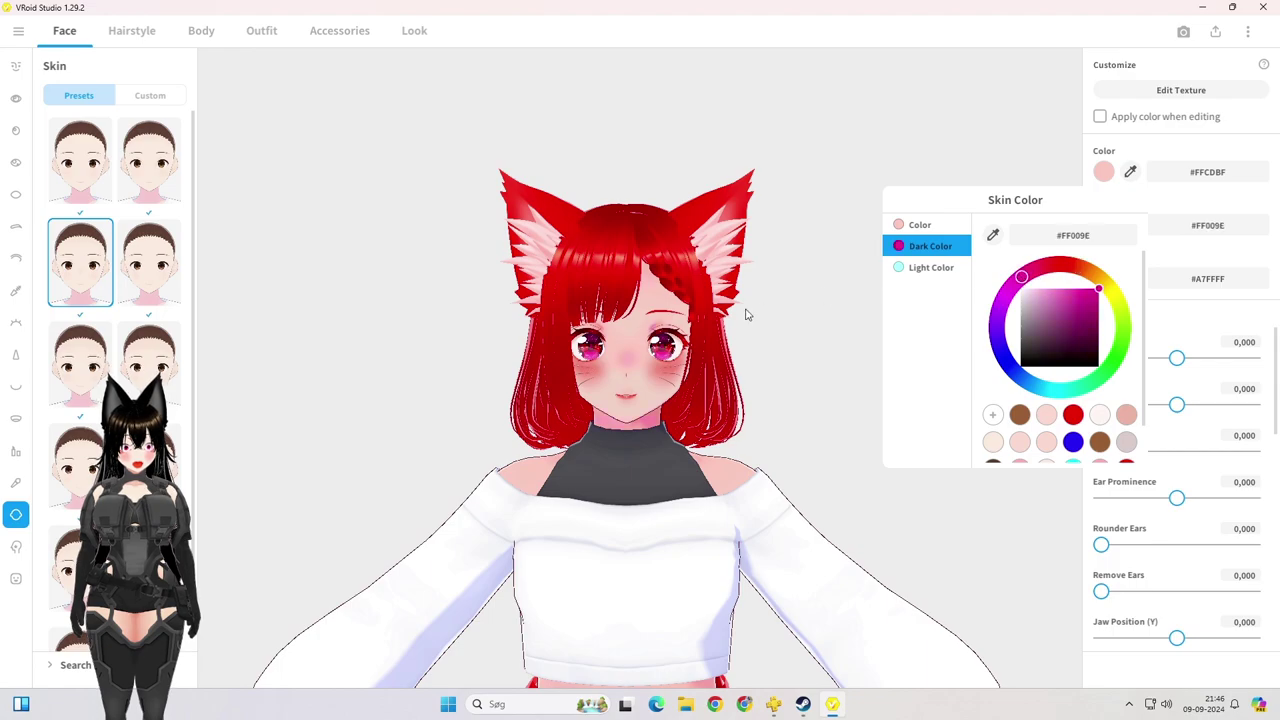
left_click(638, 330)
scroll(636, 330, "up", 5)
scroll(606, 262, "up", 3)
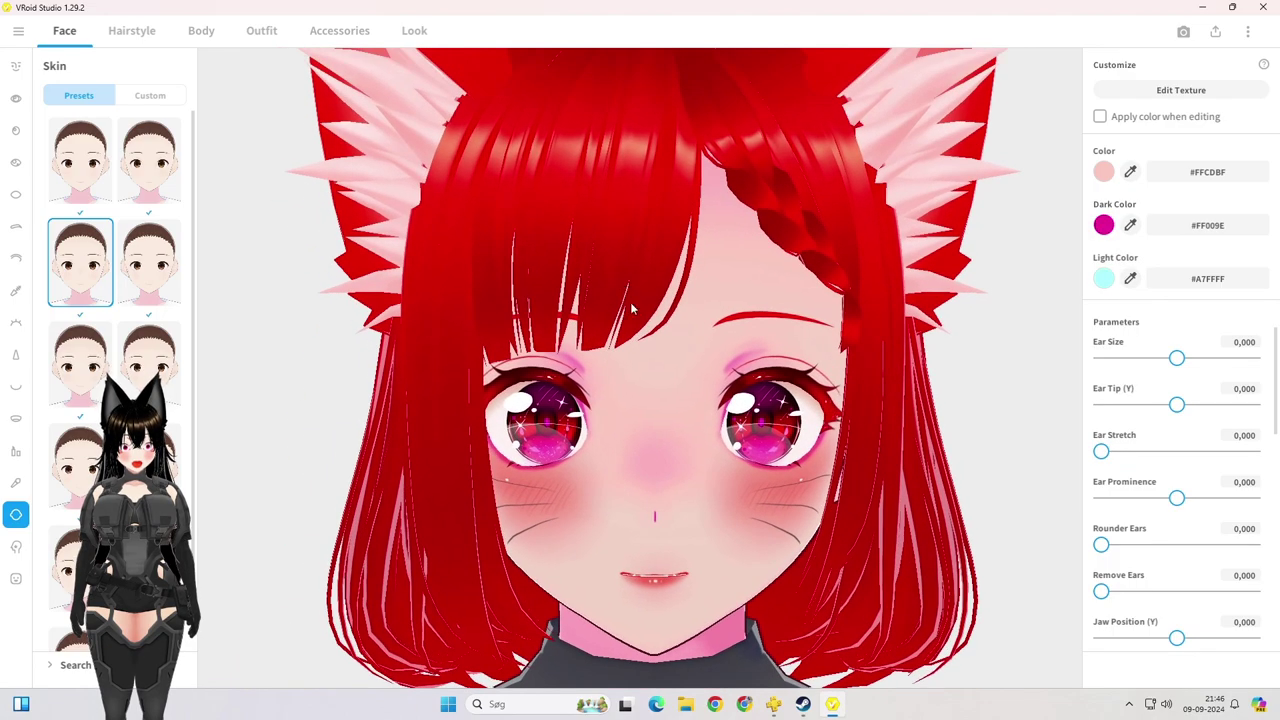
scroll(650, 366, "up", 3)
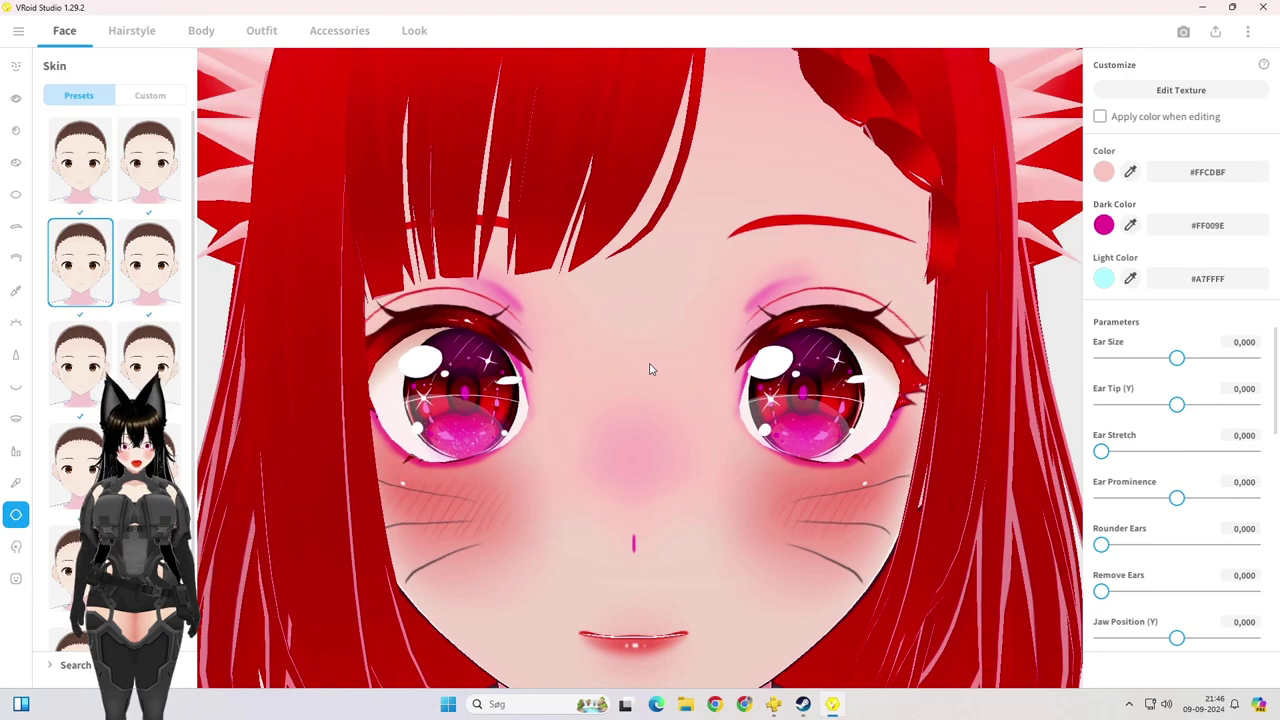
scroll(650, 370, "down", 8)
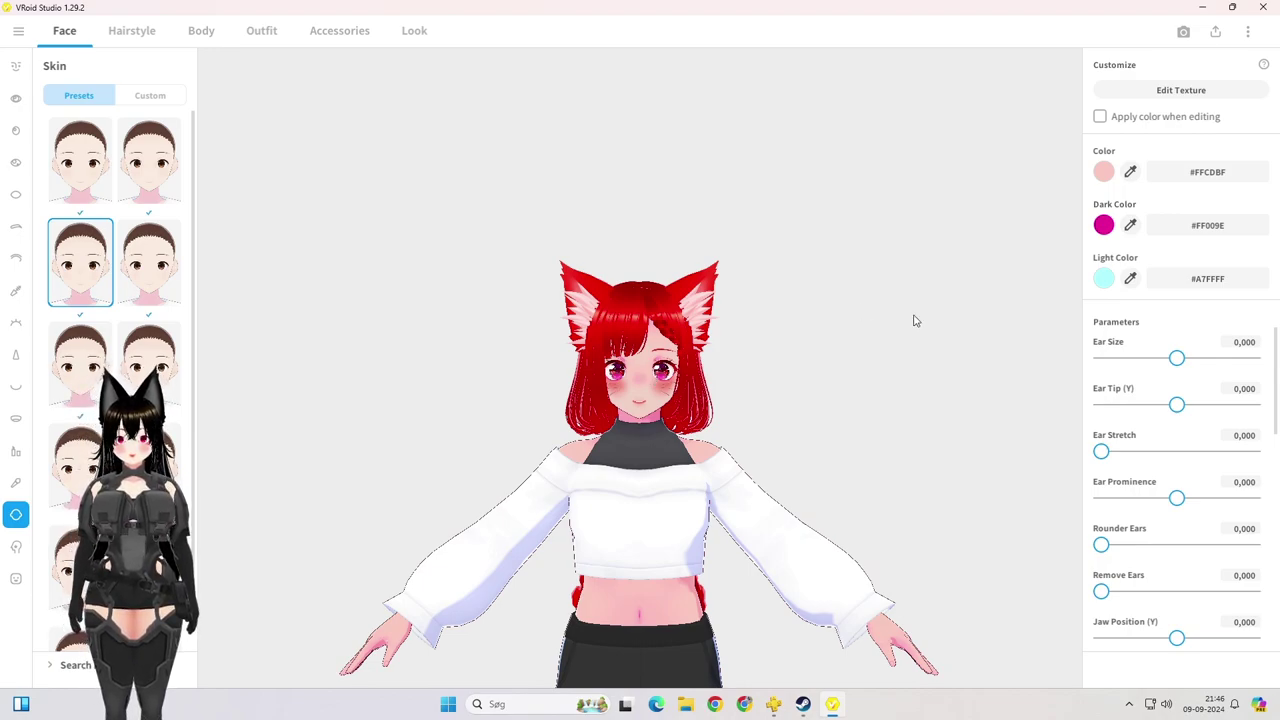
scroll(1168, 480, "down", 2)
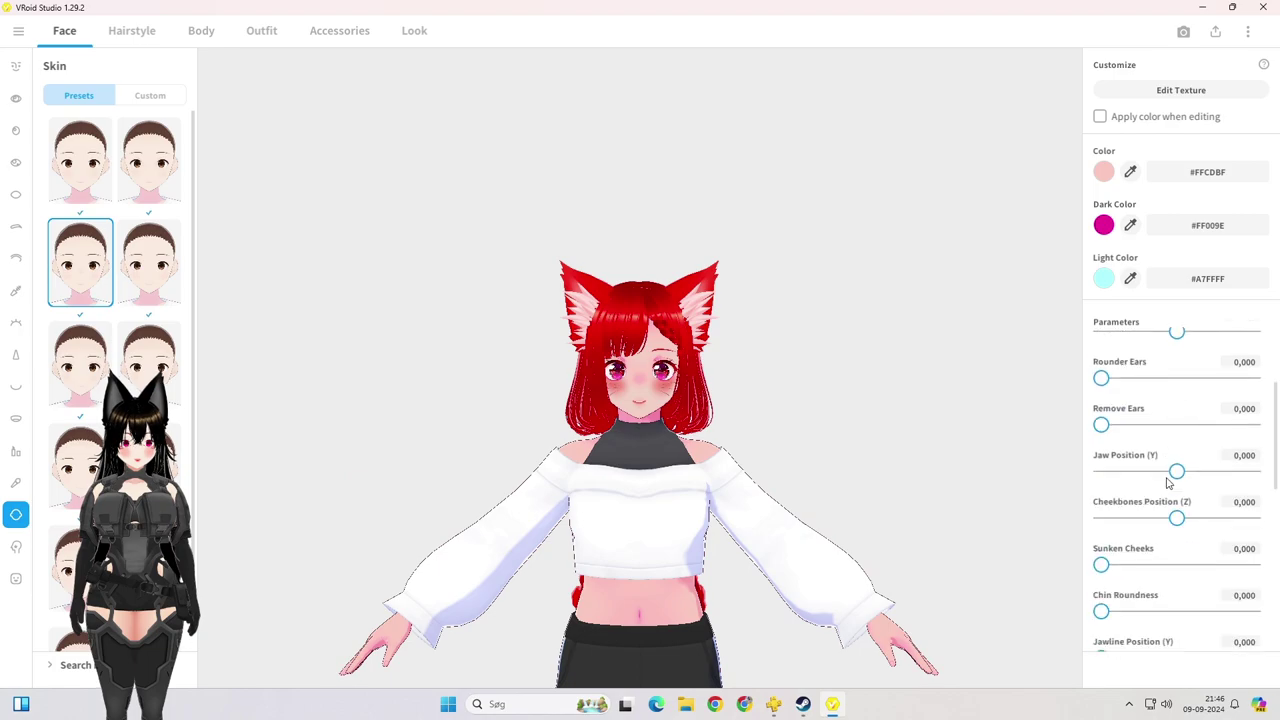
scroll(1168, 482, "down", 8)
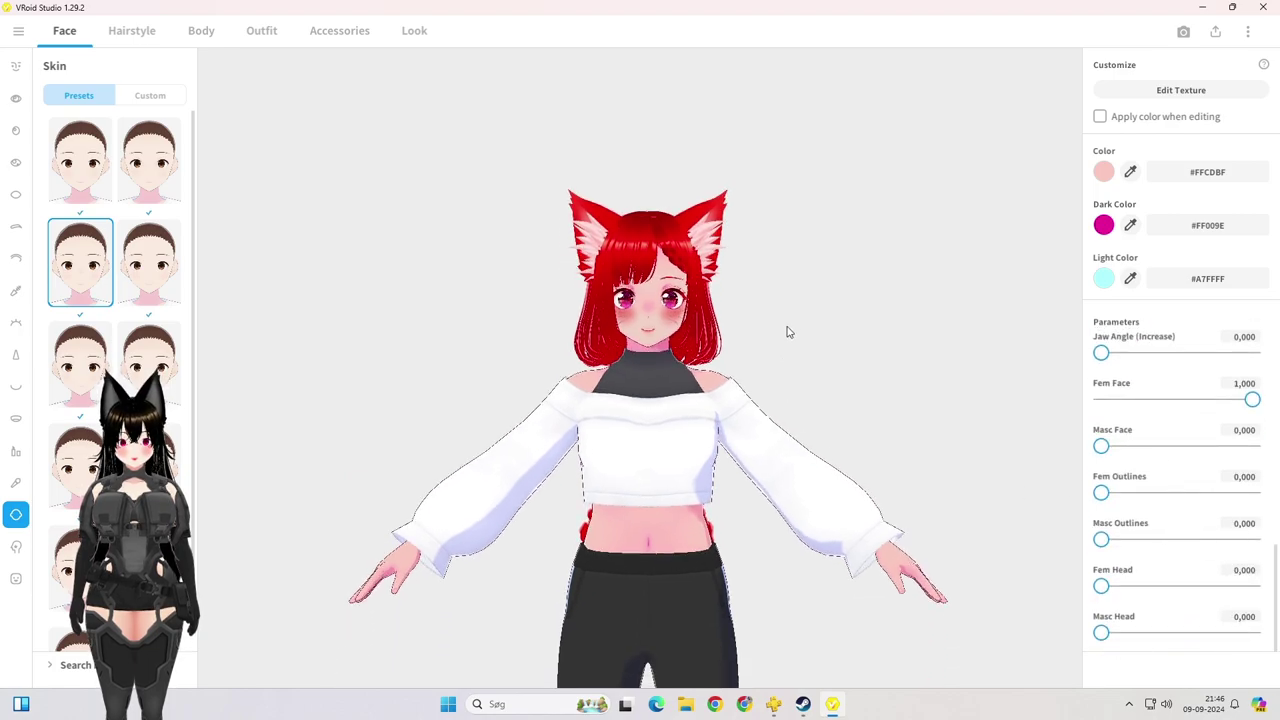
left_click(261, 30)
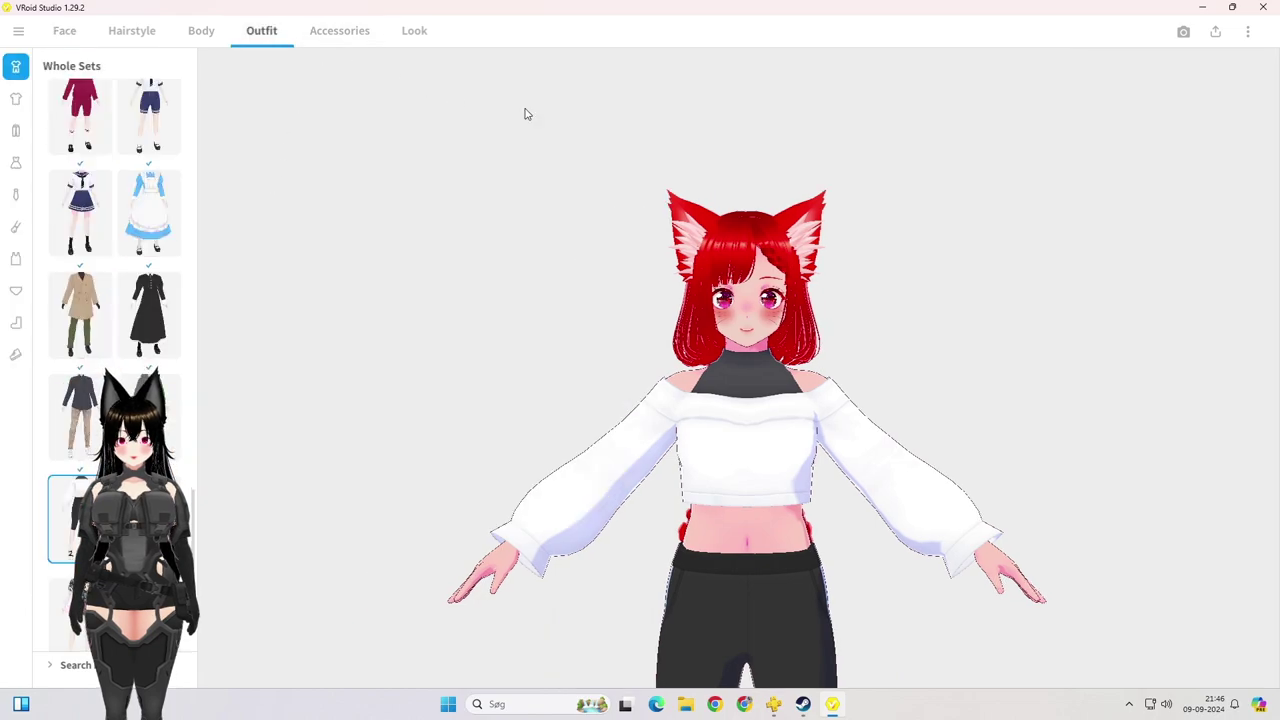
left_click(330, 34)
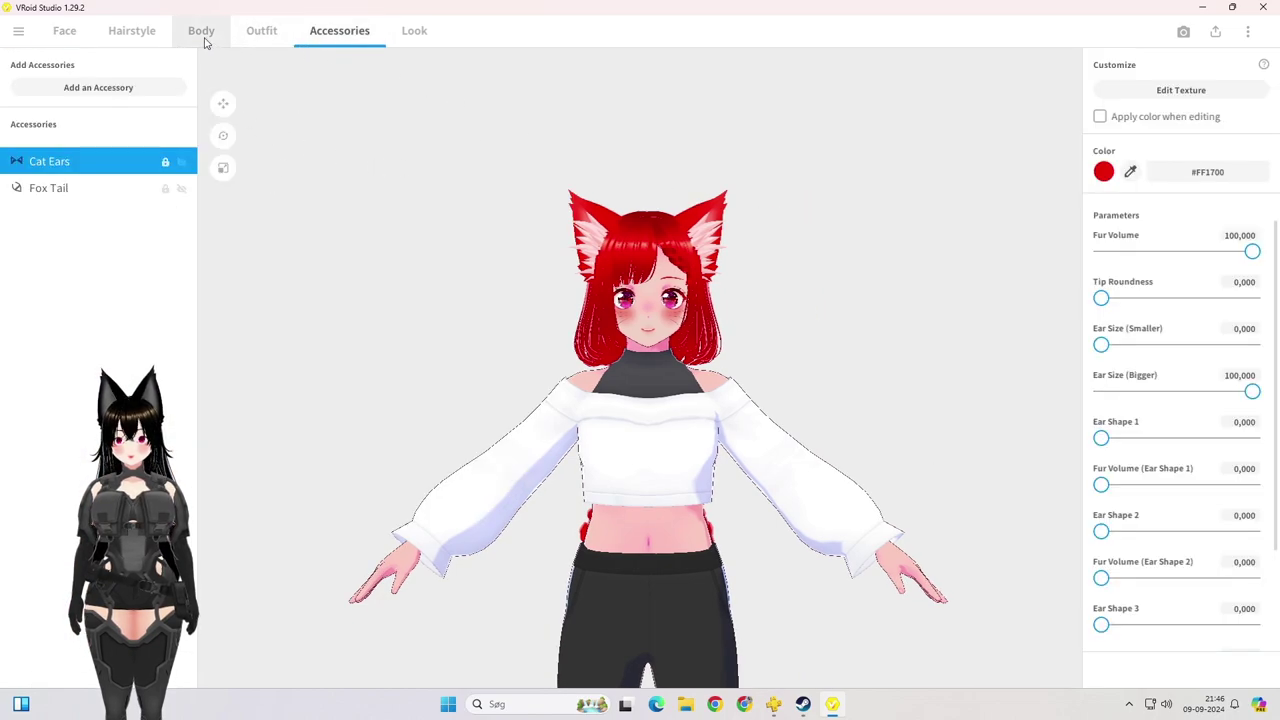
left_click(204, 36)
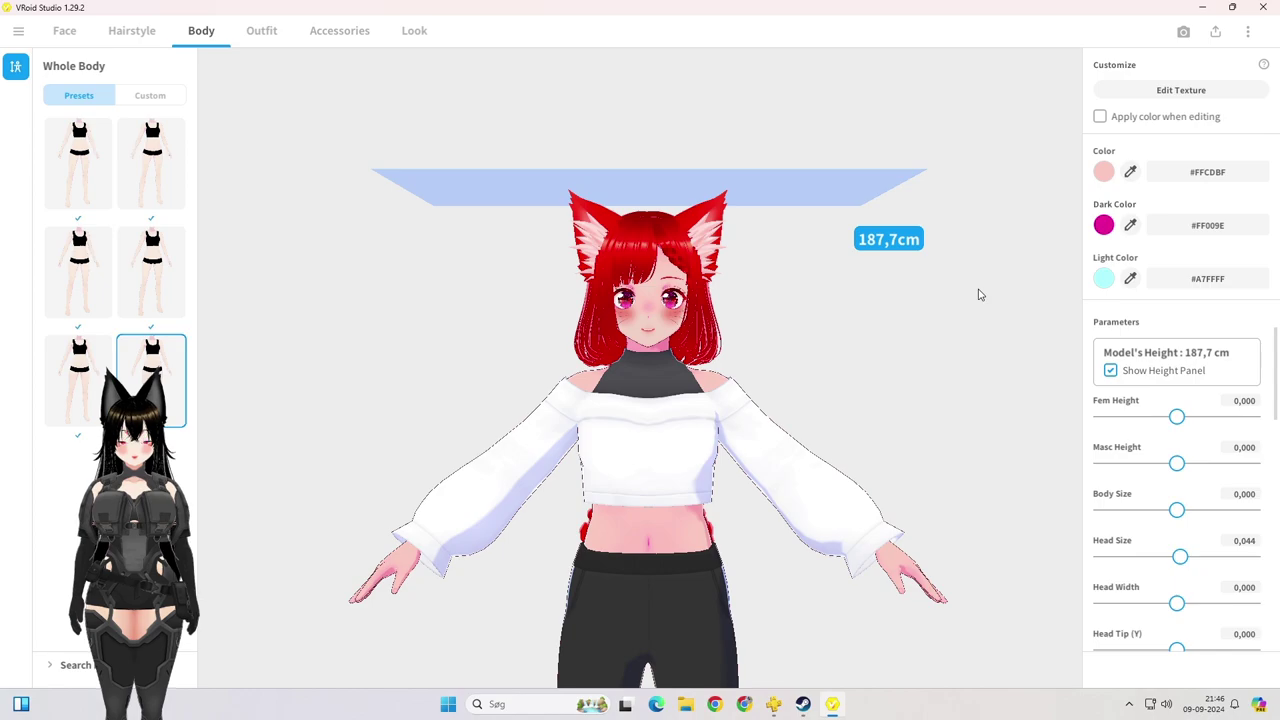
Step: Switch the interface theme to Dark in the application settings and return to the model
left_click(1245, 36)
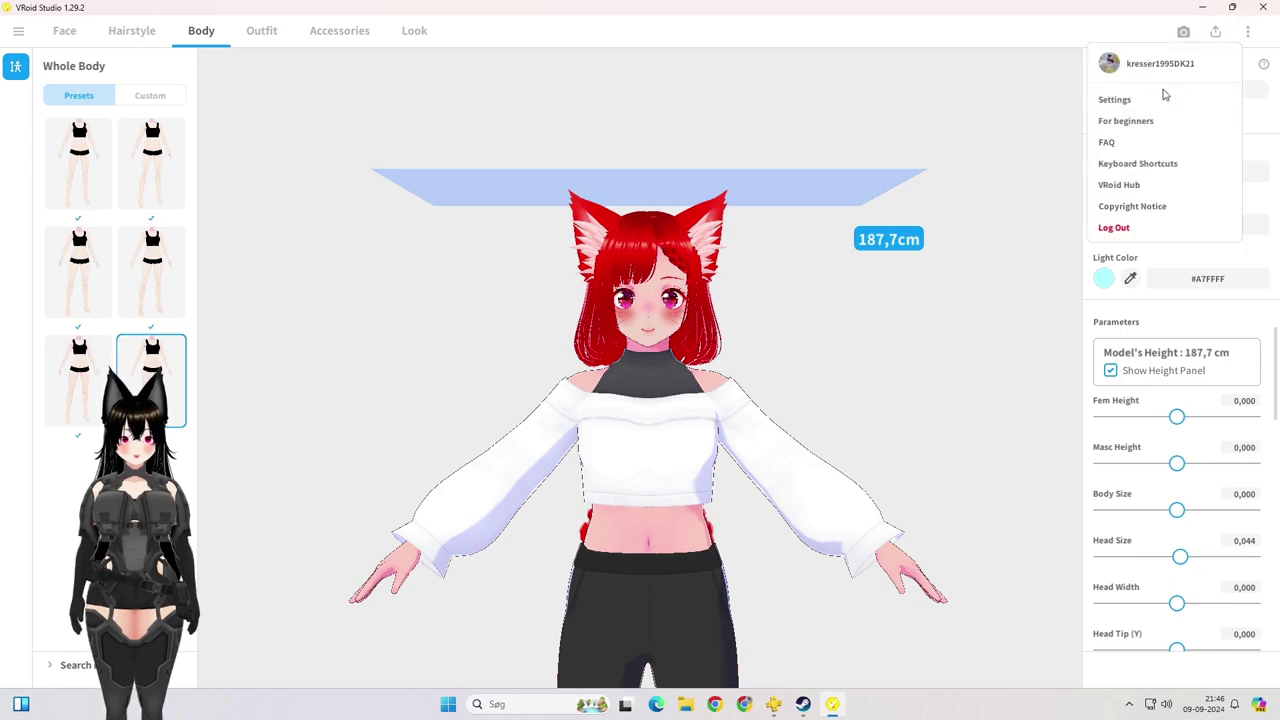
left_click(1120, 100)
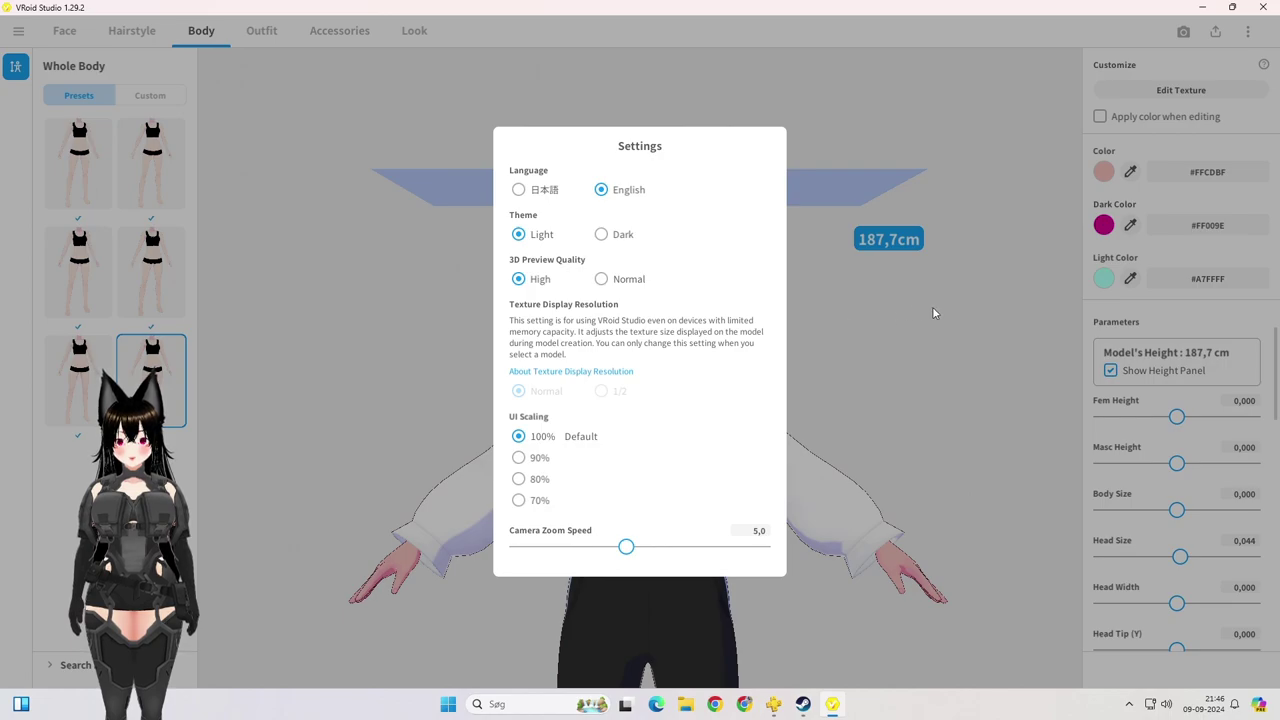
left_click(620, 234)
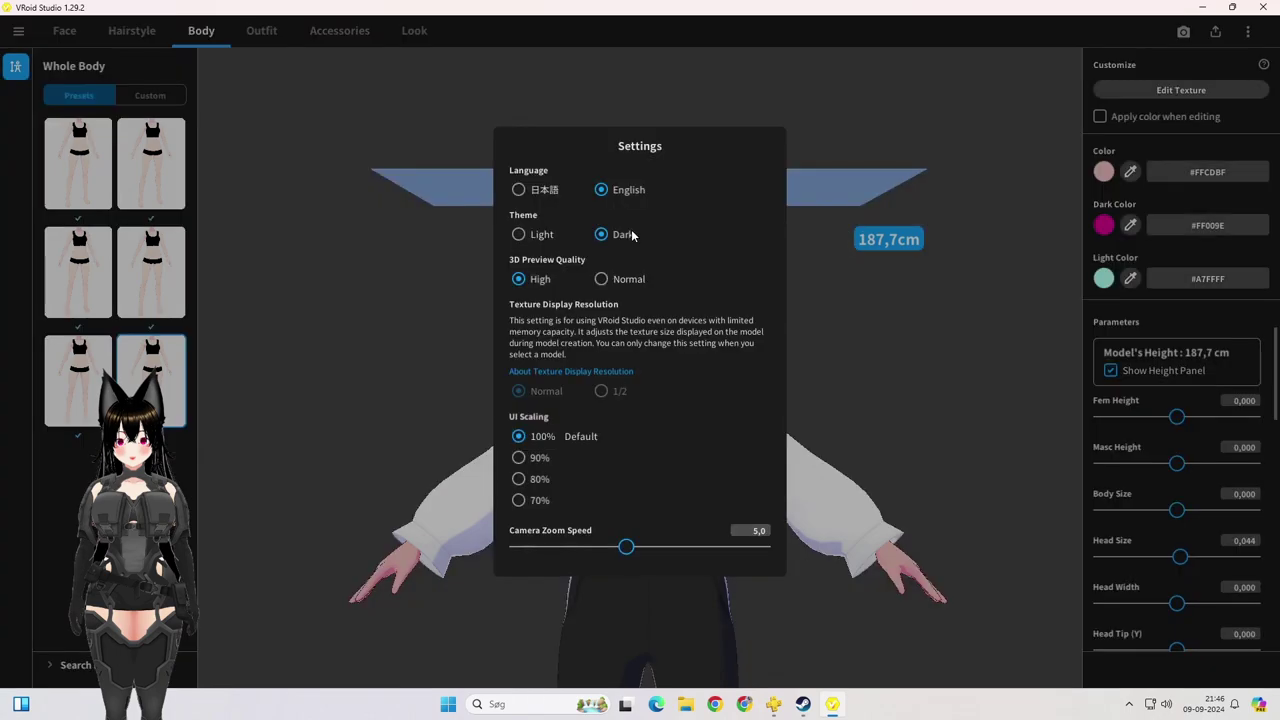
left_click(943, 348)
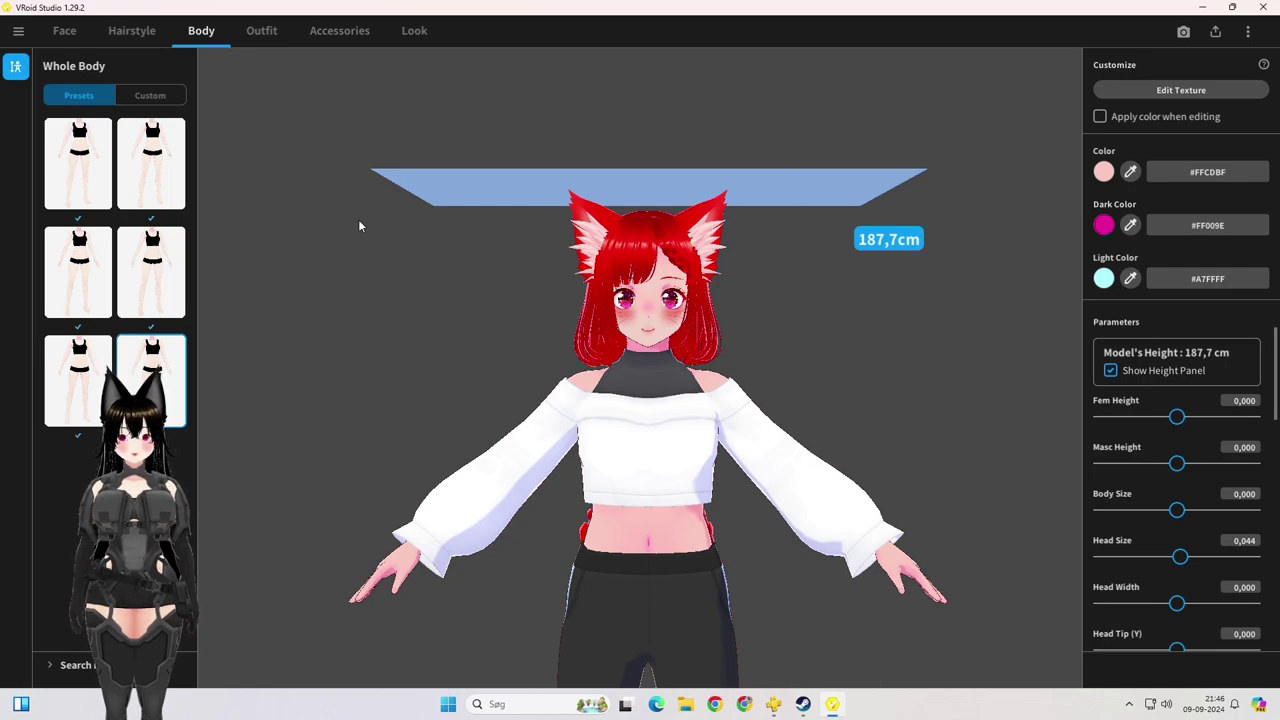
Step: Examine the whole character in the hairstyle editor from the front and the side, including the ears and tail
left_click(114, 38)
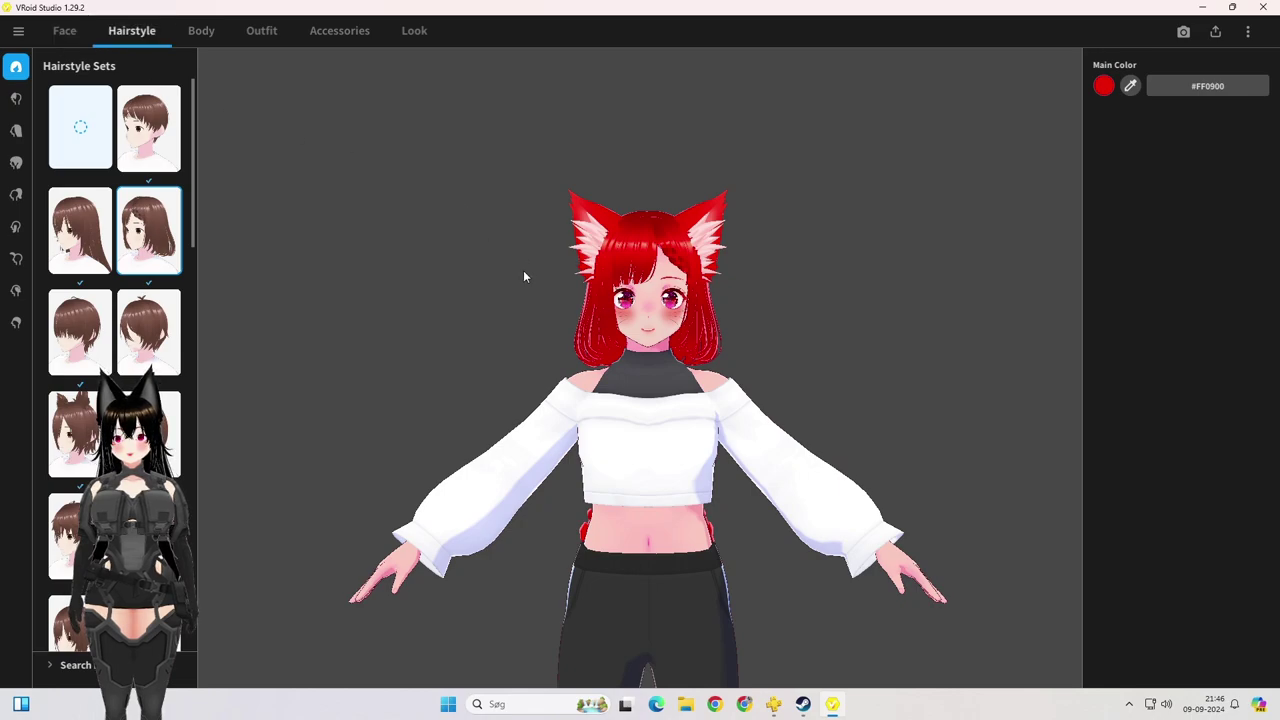
mouse_move(523, 272)
middle_mouse_down()
mouse_move(513, 248)
mouse_move(517, 264)
middle_mouse_up()
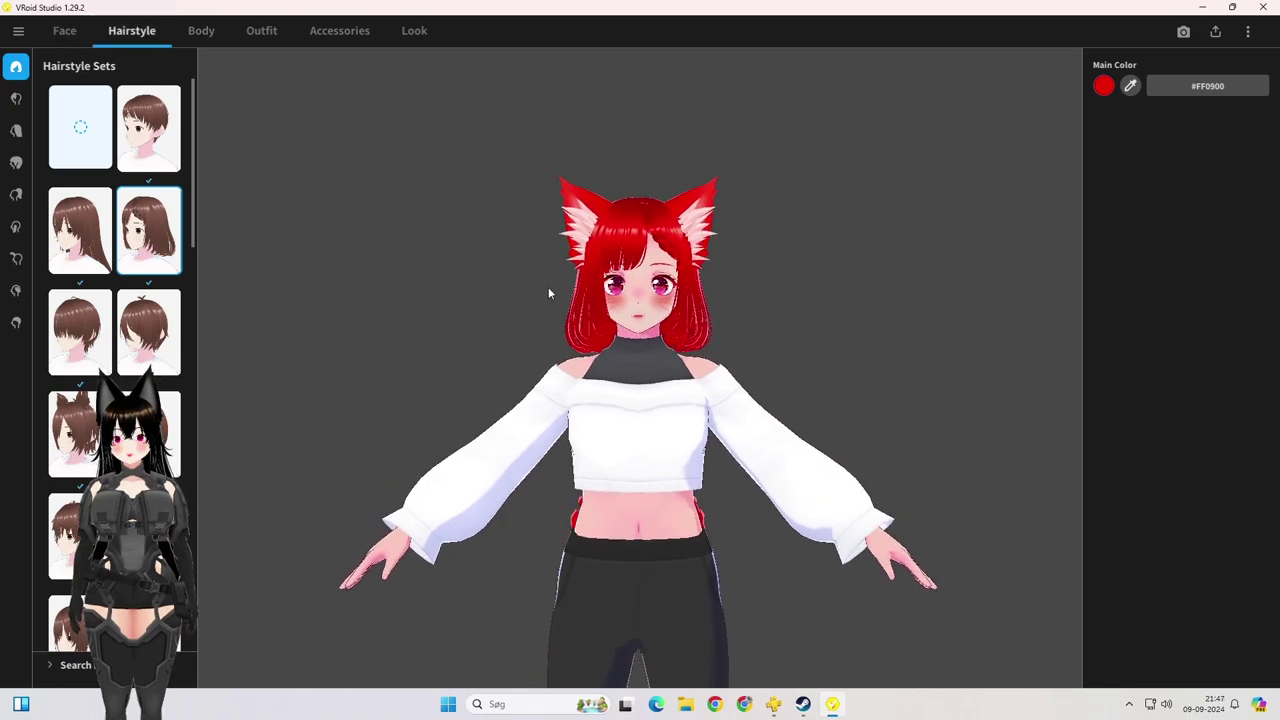
scroll(511, 256, "down", 5)
mouse_move(494, 404)
middle_mouse_down()
mouse_move(491, 386)
mouse_move(491, 397)
middle_mouse_up()
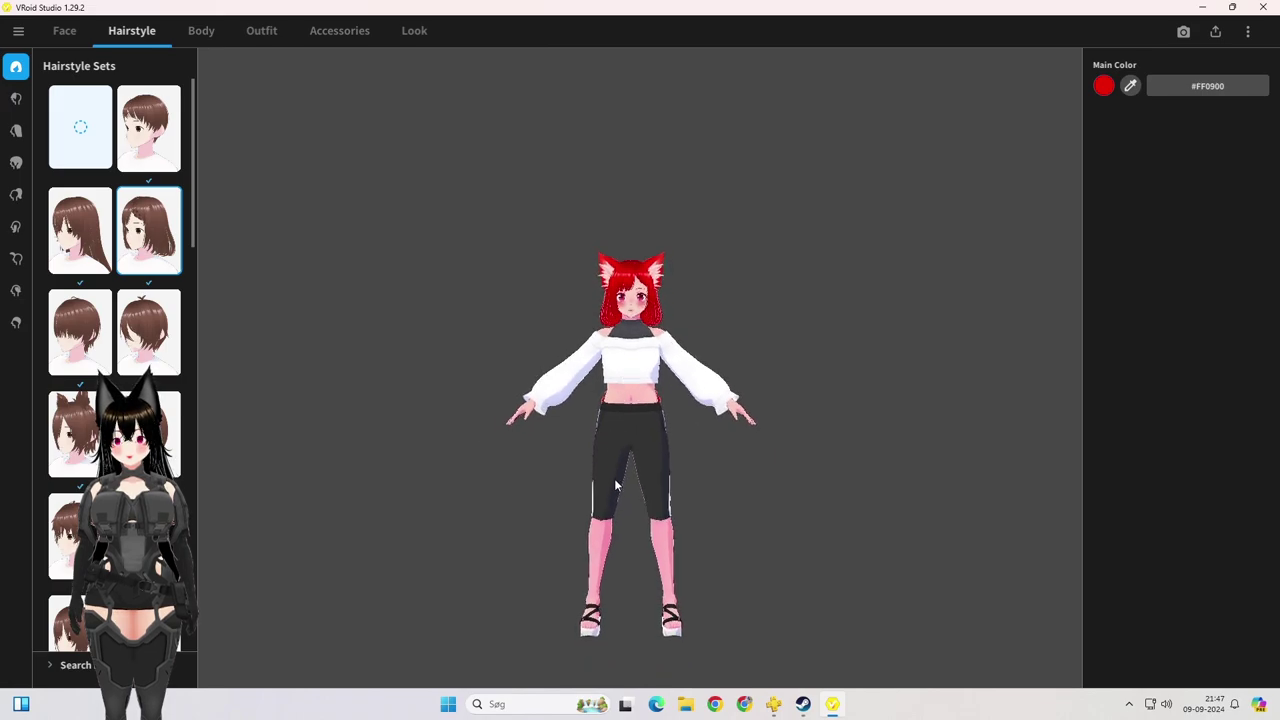
right_click_drag(636, 437, 676, 507)
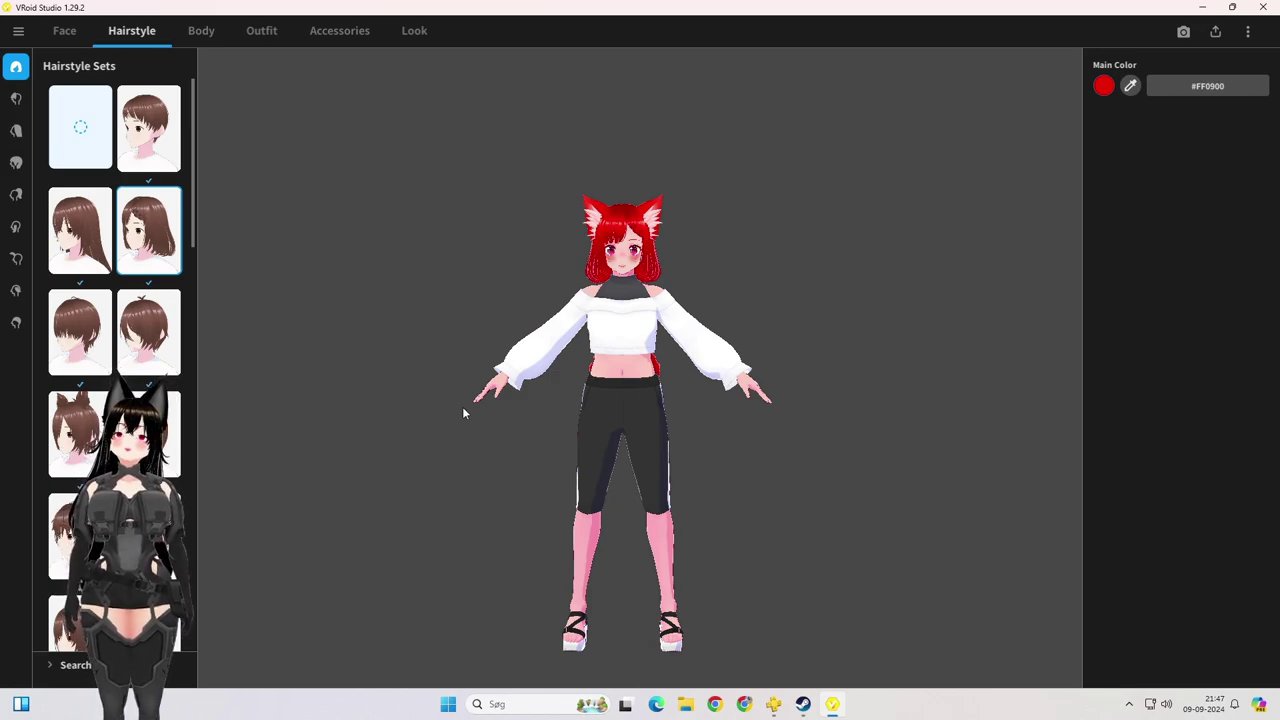
scroll(642, 273, "up", 3)
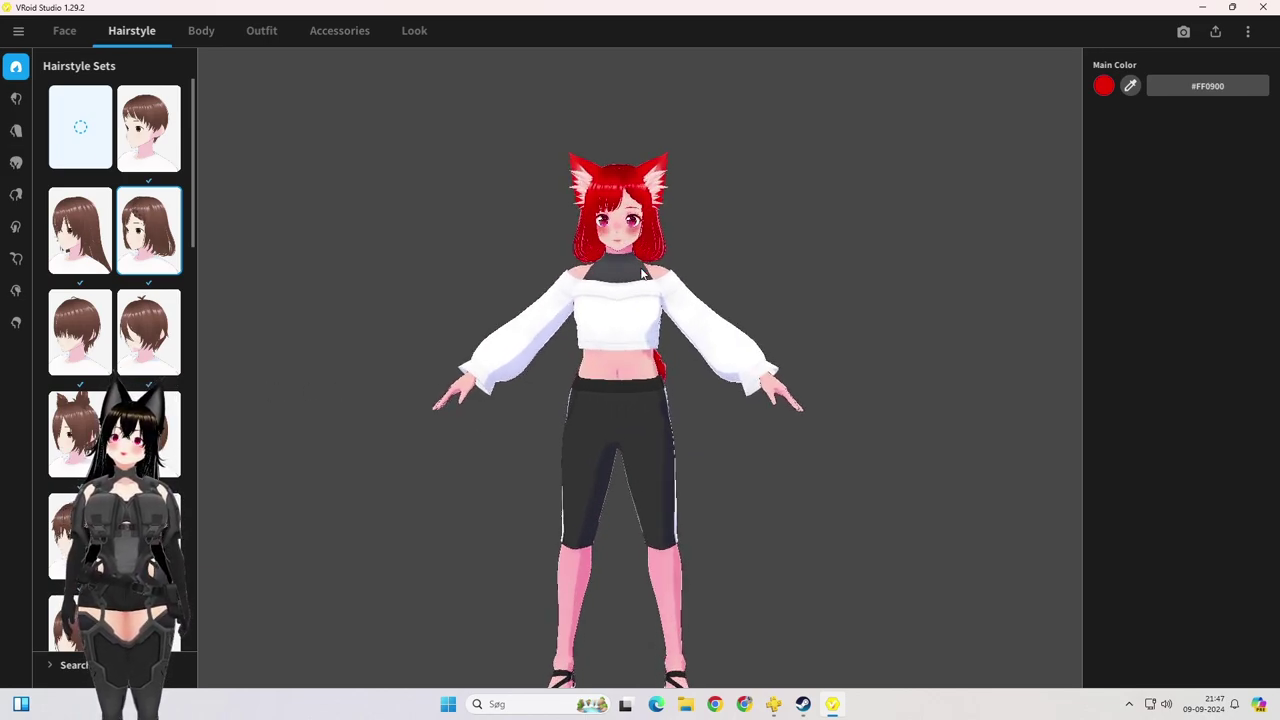
scroll(642, 273, "up", 2)
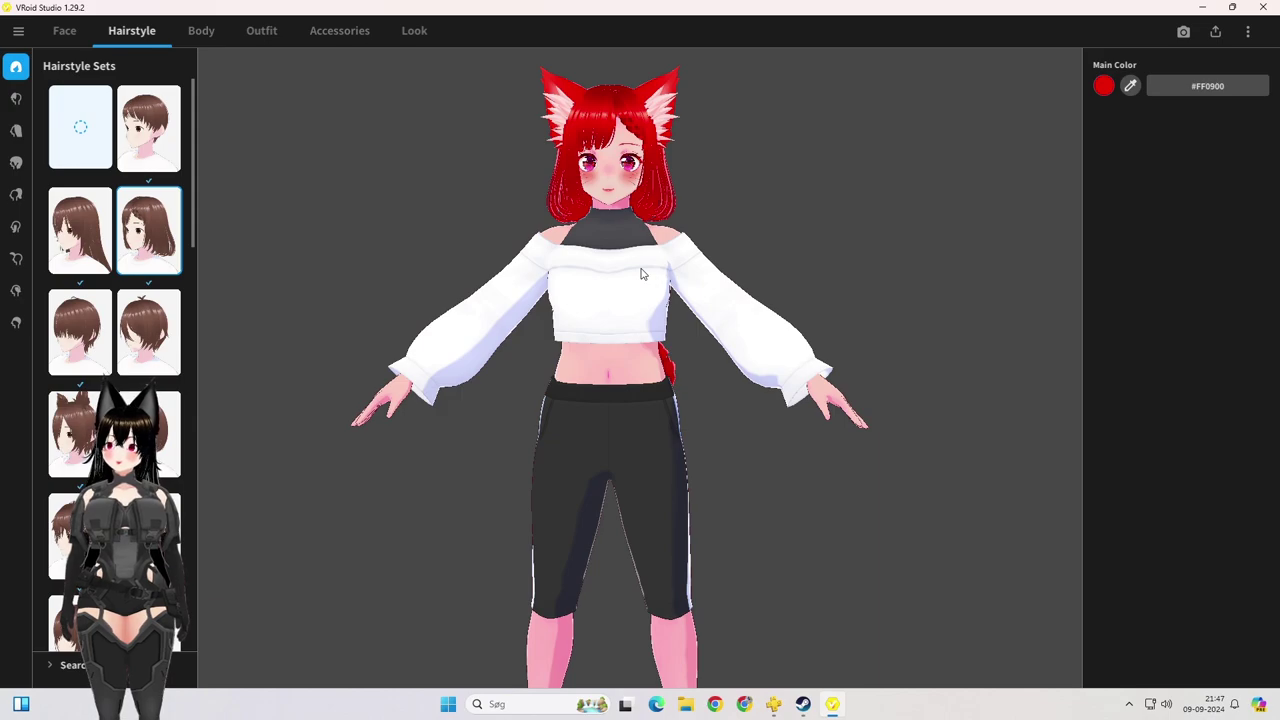
middle_click_drag(645, 276, 647, 250)
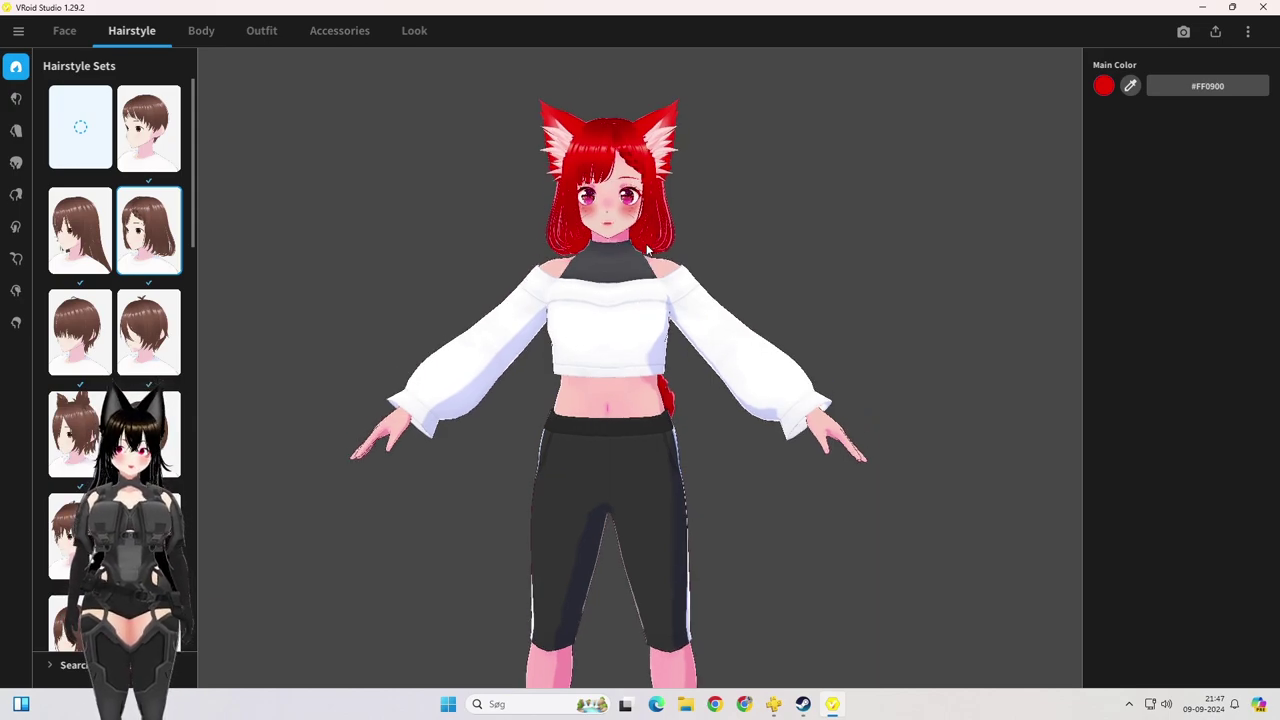
right_click_drag(688, 269, 642, 263)
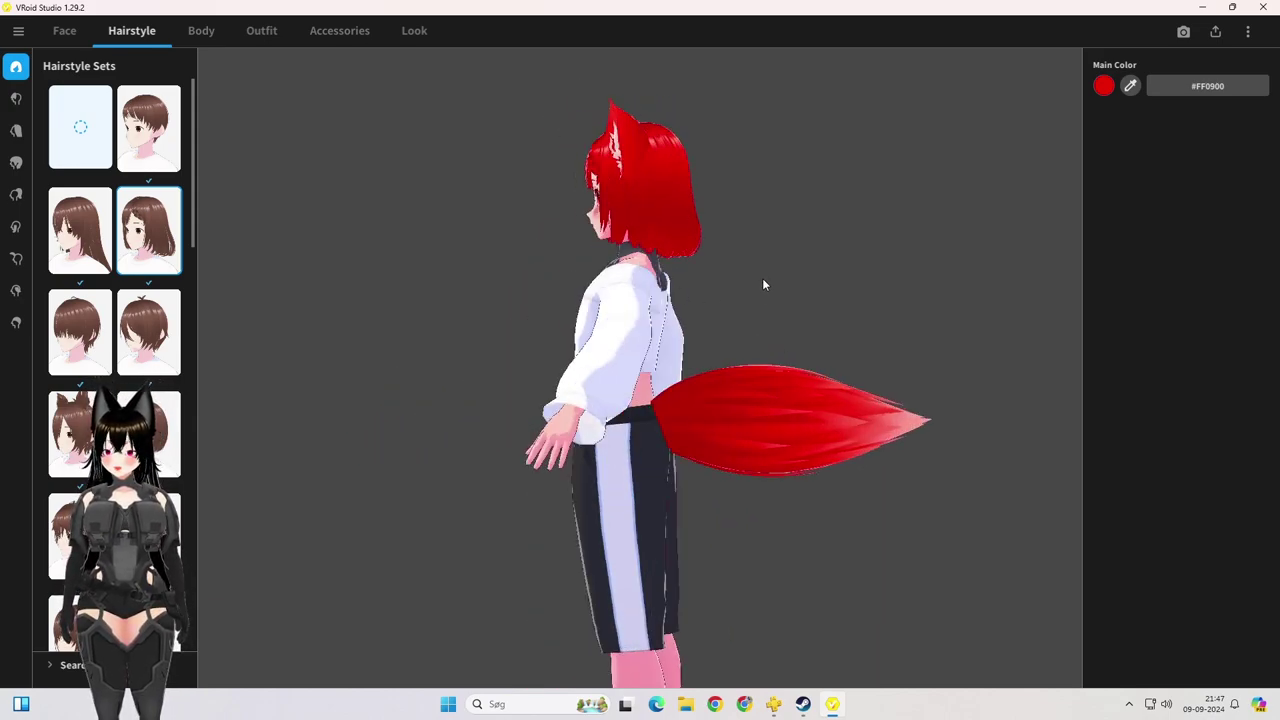
Step: Open the Fox Tail accessory's parameters for editing, with the tail in side view
right_click_drag(762, 285, 700, 303)
scroll(705, 297, "up", 2)
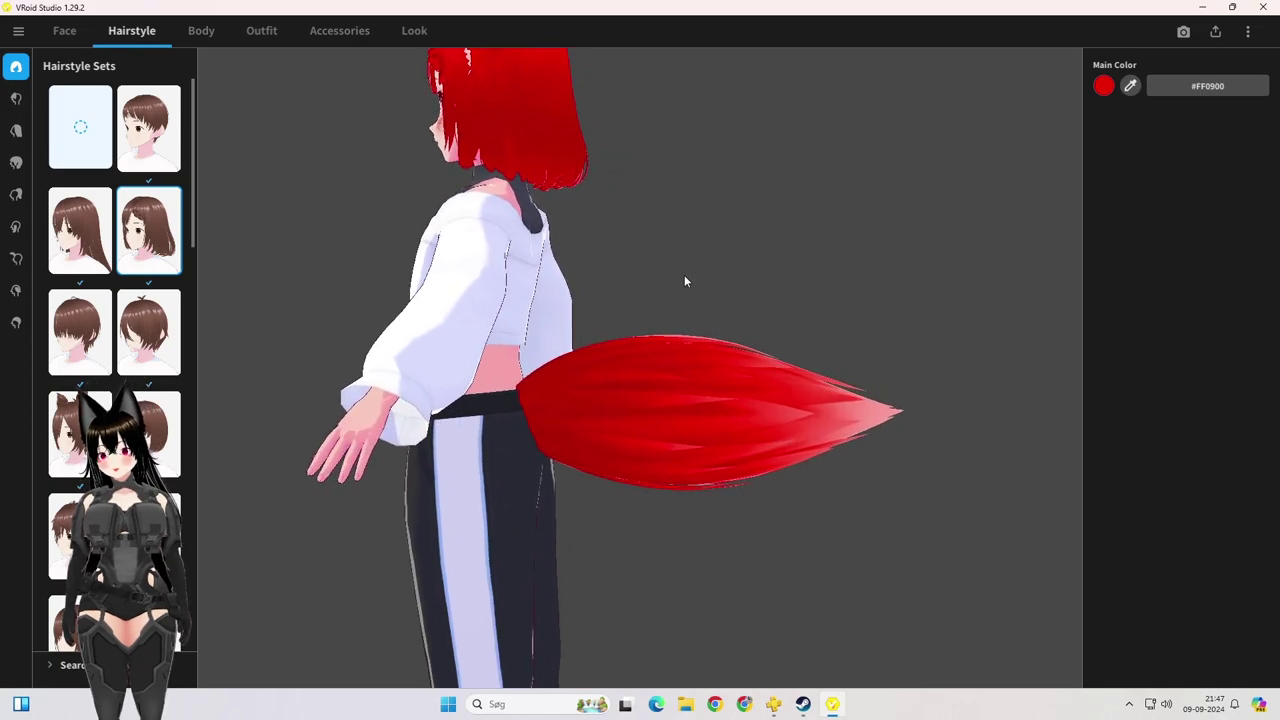
middle_click_drag(685, 281, 677, 279)
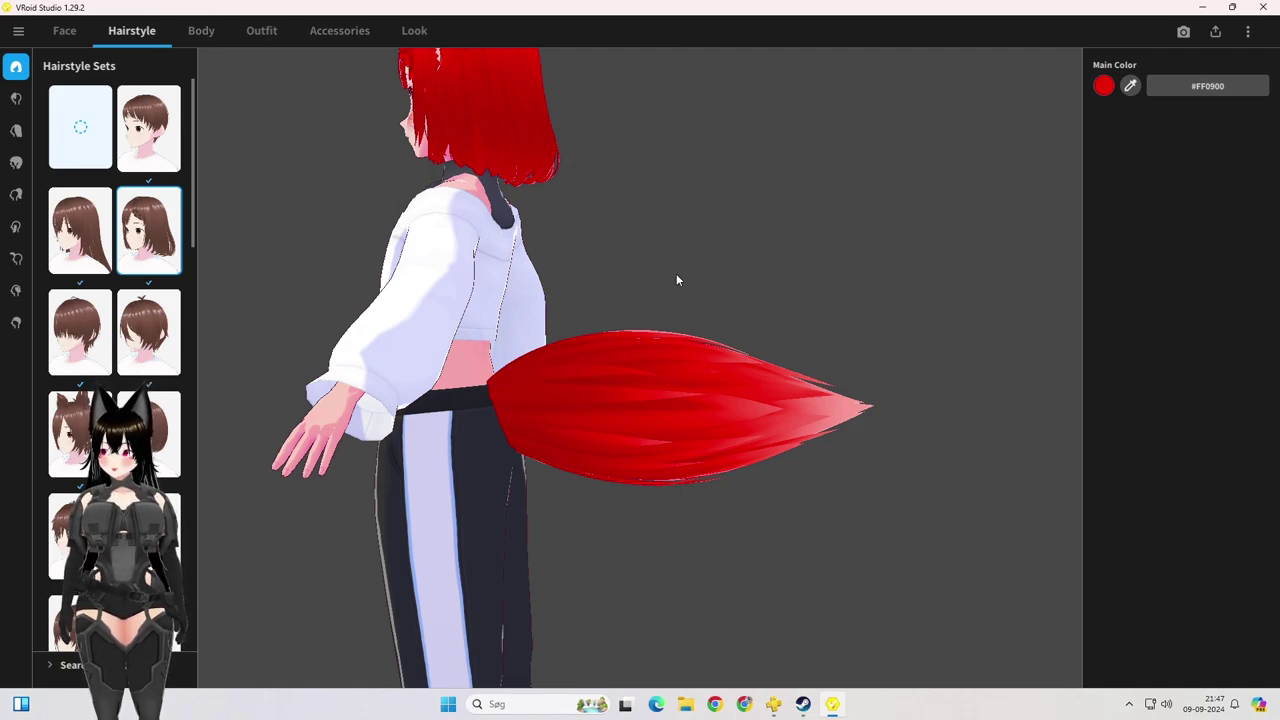
left_click(339, 31)
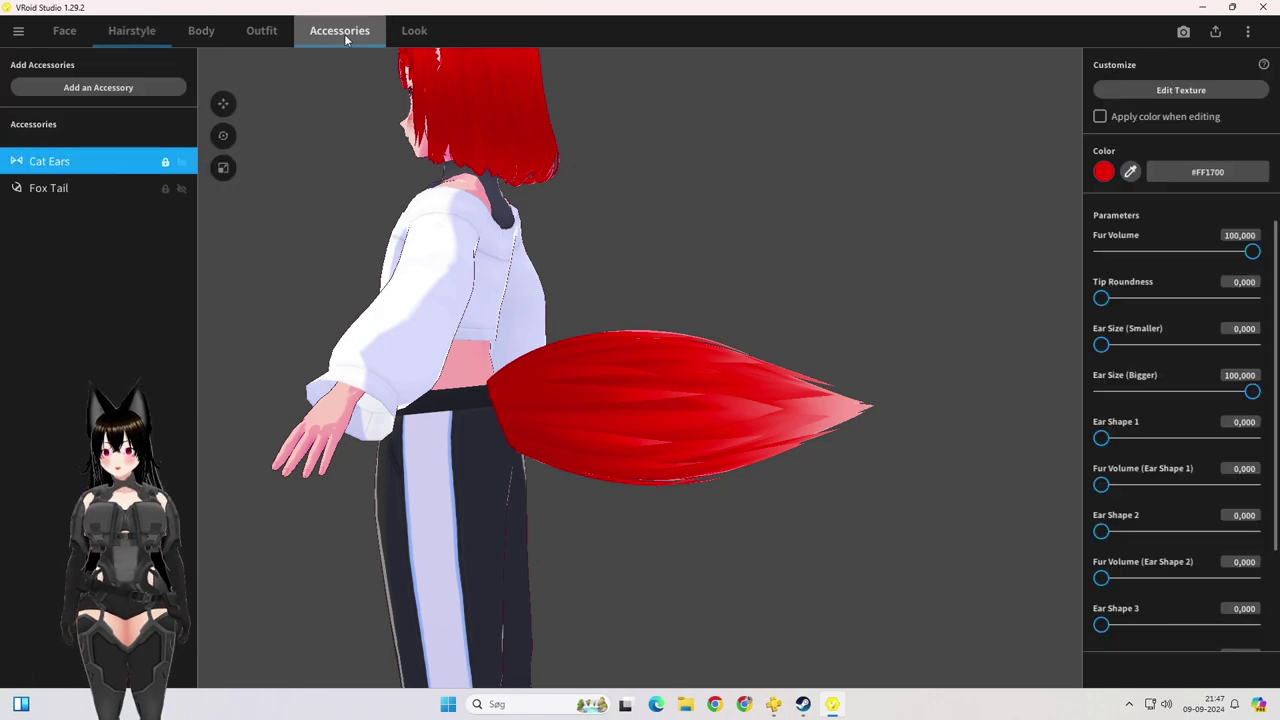
left_click(34, 196)
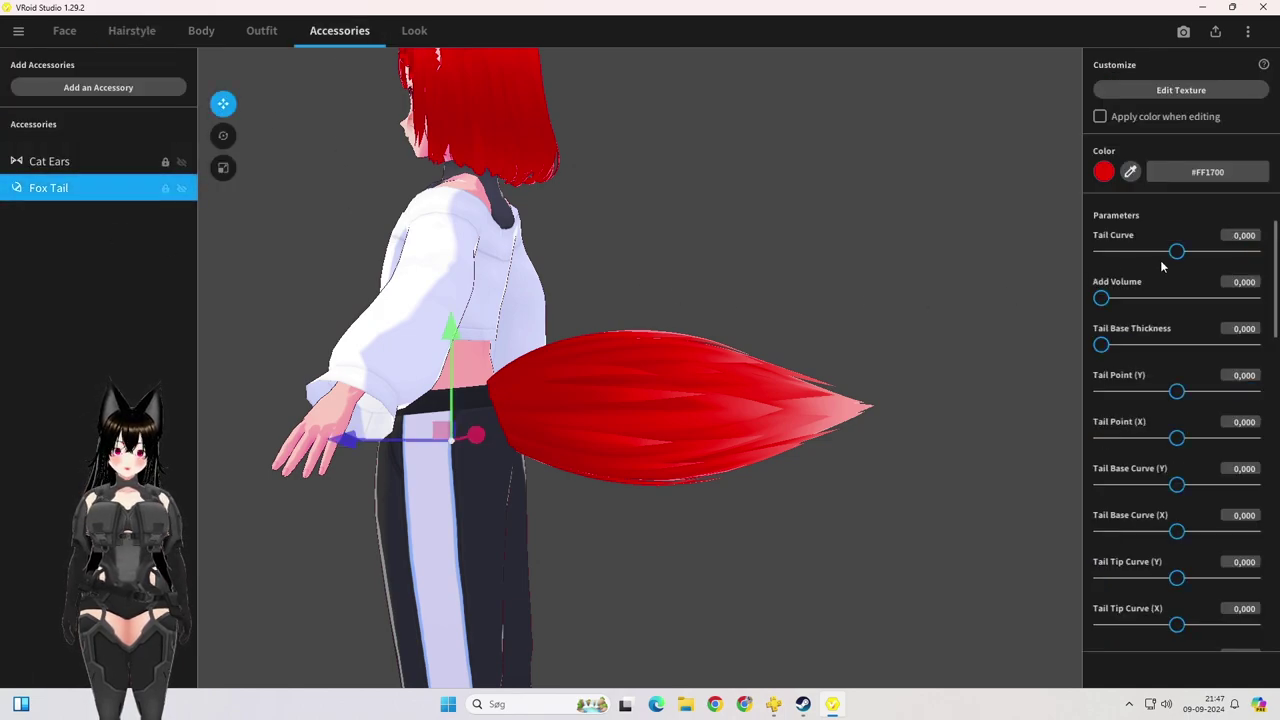
Step: Try a strong upward Tail Curve on the fox tail and reset it to 0
left_click_drag(1175, 258, 1242, 251)
left_click(1248, 238)
type("0")
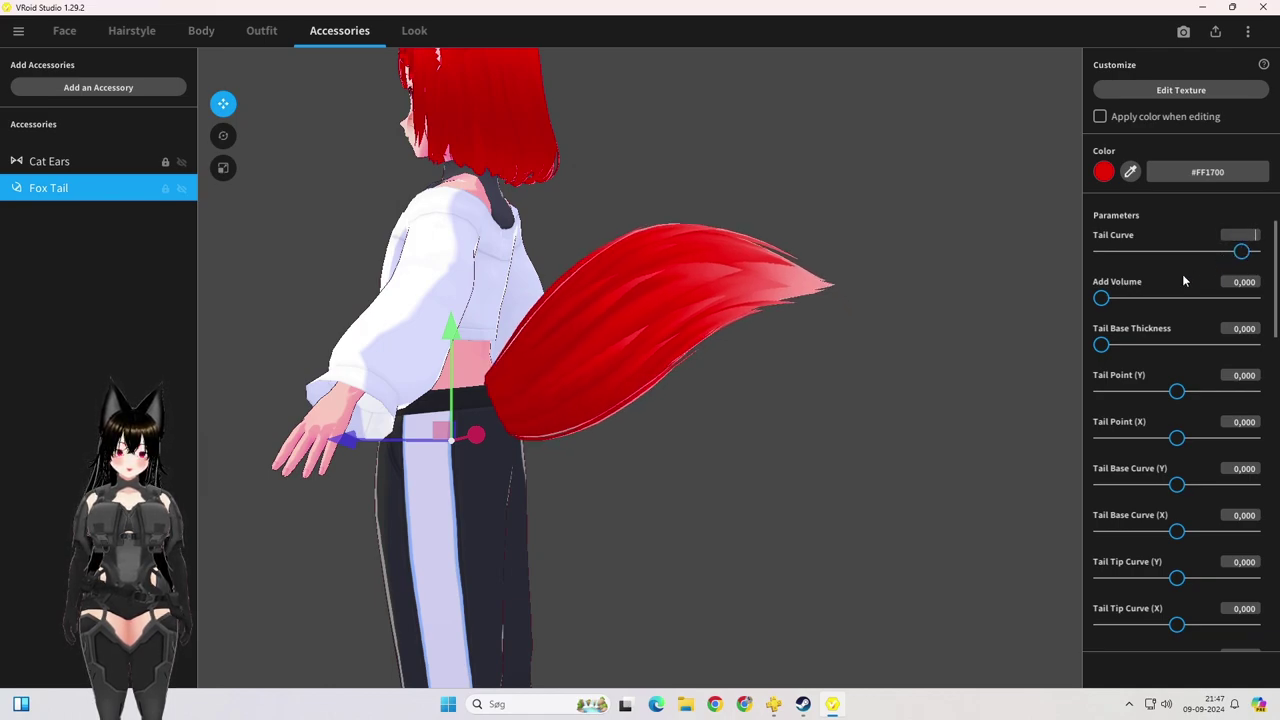
key("Return")
Step: Try the fox tail's Add Volume and the Tail Base Thickness below it, resetting both to 0
mouse_move(1103, 298)
left_mouse_down()
mouse_move(1168, 307)
mouse_move(1104, 300)
left_mouse_up()
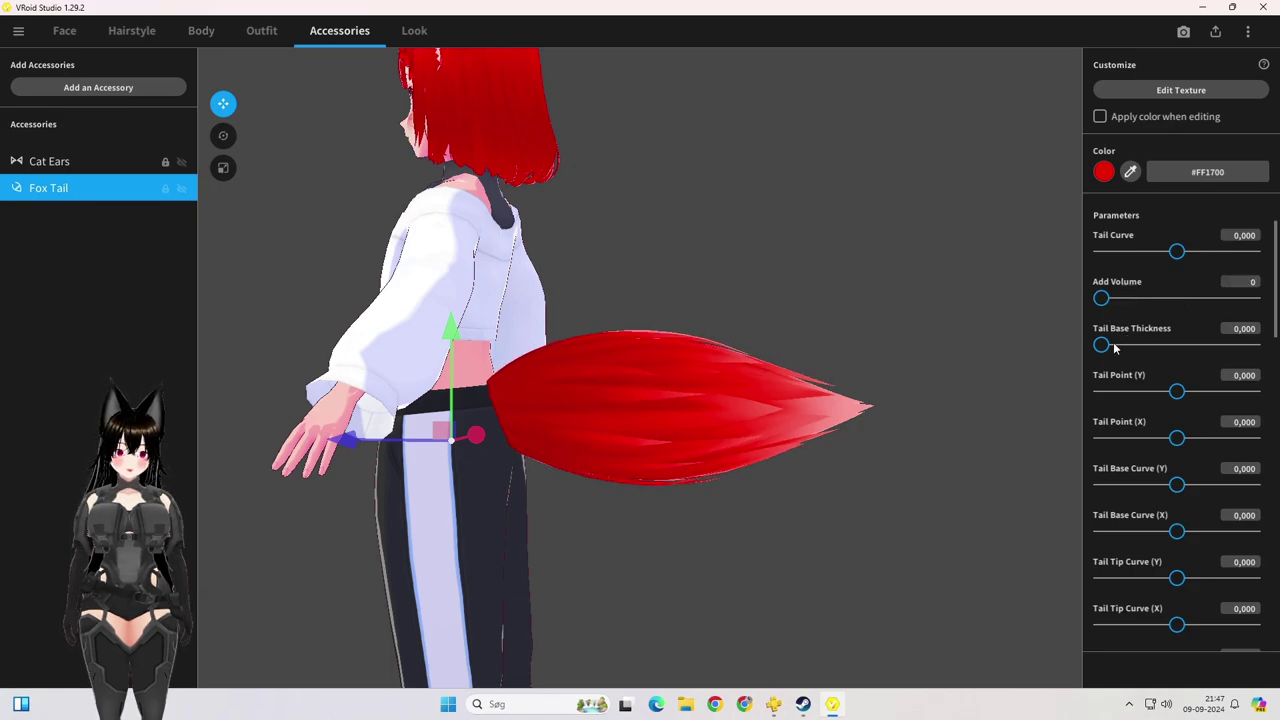
left_click_drag(1104, 349, 1051, 346)
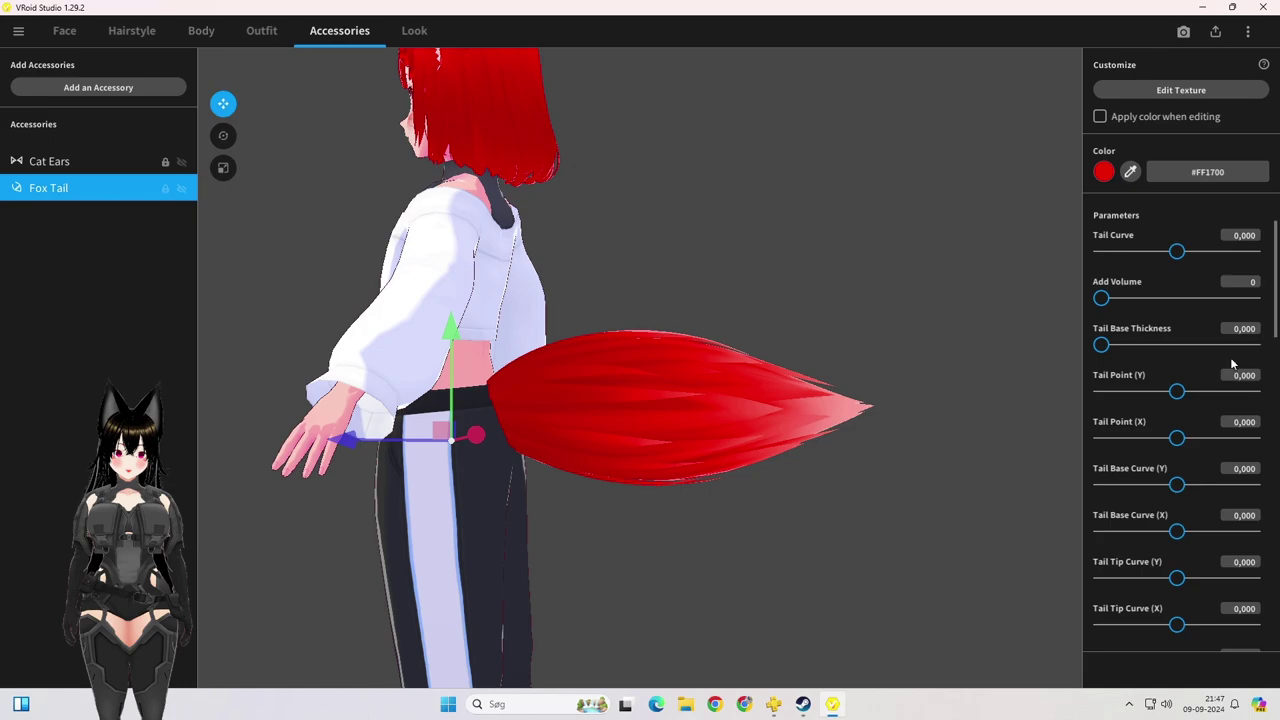
left_click(1242, 329)
type("0")
key("Return")
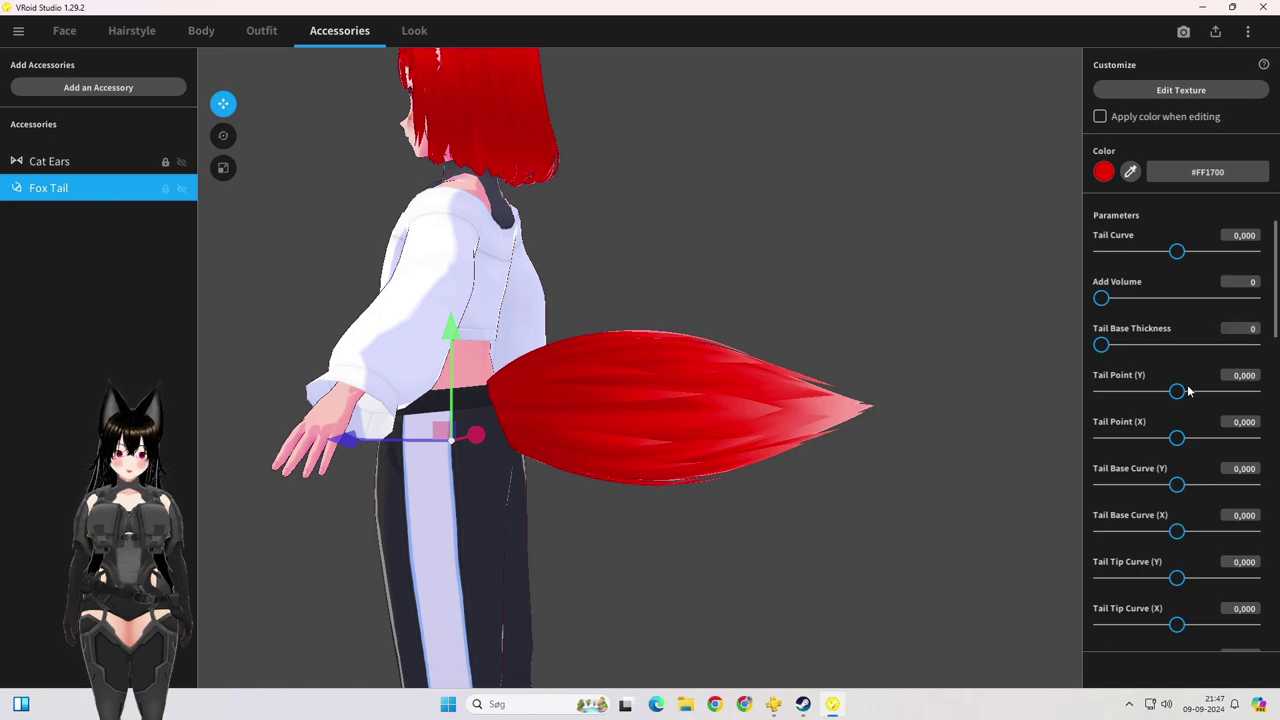
Step: Try higher Tail Point (Y) and Tail Point (X) values on the fox tail, resetting each to 0
left_click_drag(1177, 392, 1235, 393)
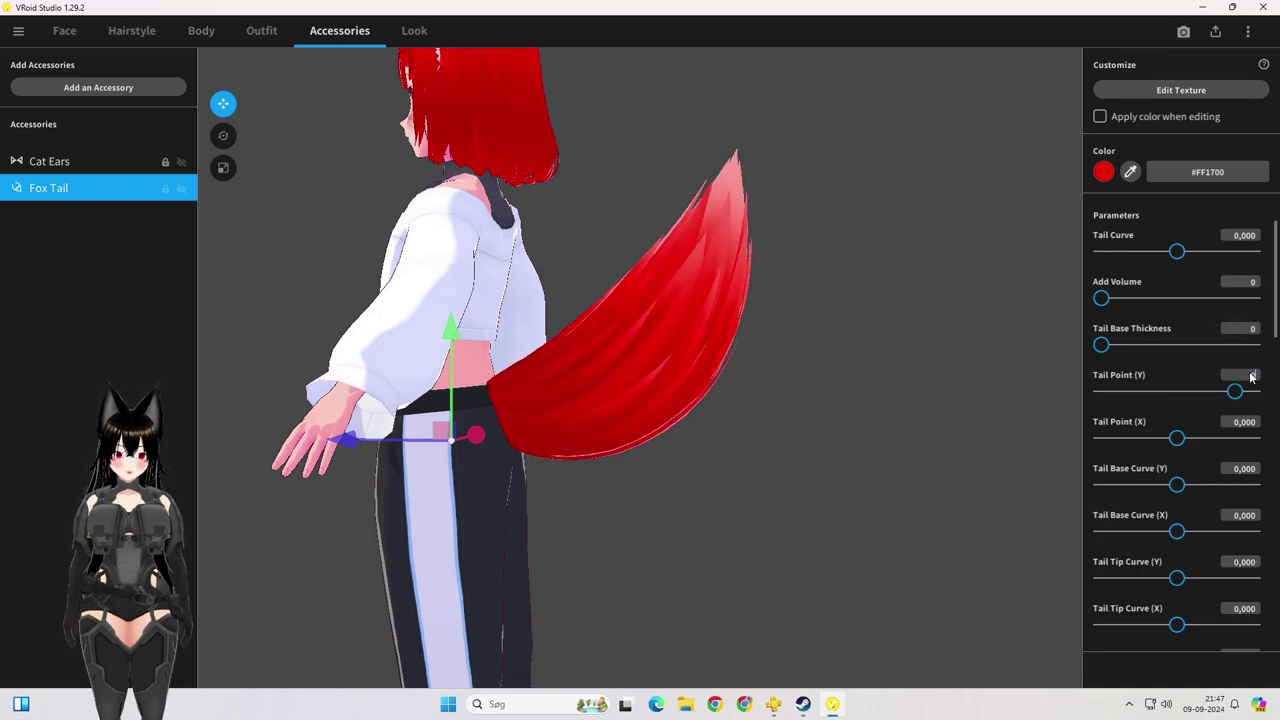
type("0")
key("Return")
left_click_drag(1177, 438, 1157, 437)
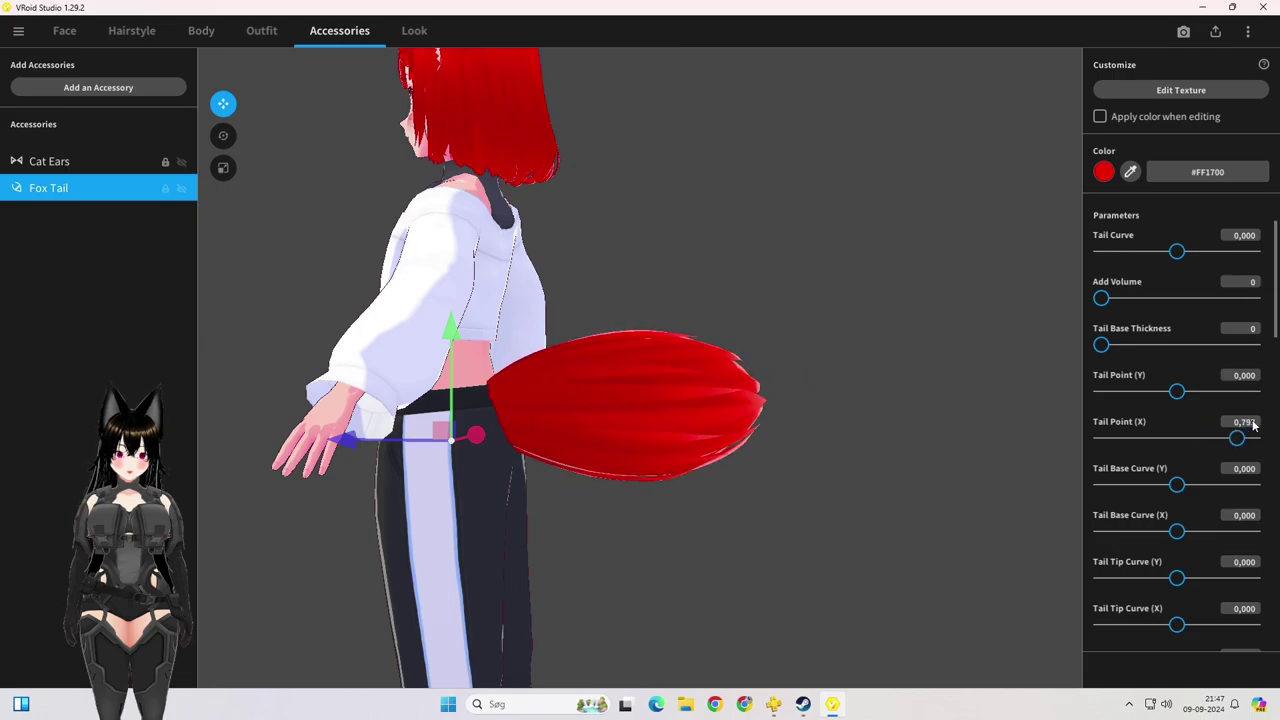
type("0")
key("Return")
Step: Try the maximum Mid-Tail Height and a Twist Tail of about 0.96, resetting each to 0
scroll(1176, 500, "down", 3)
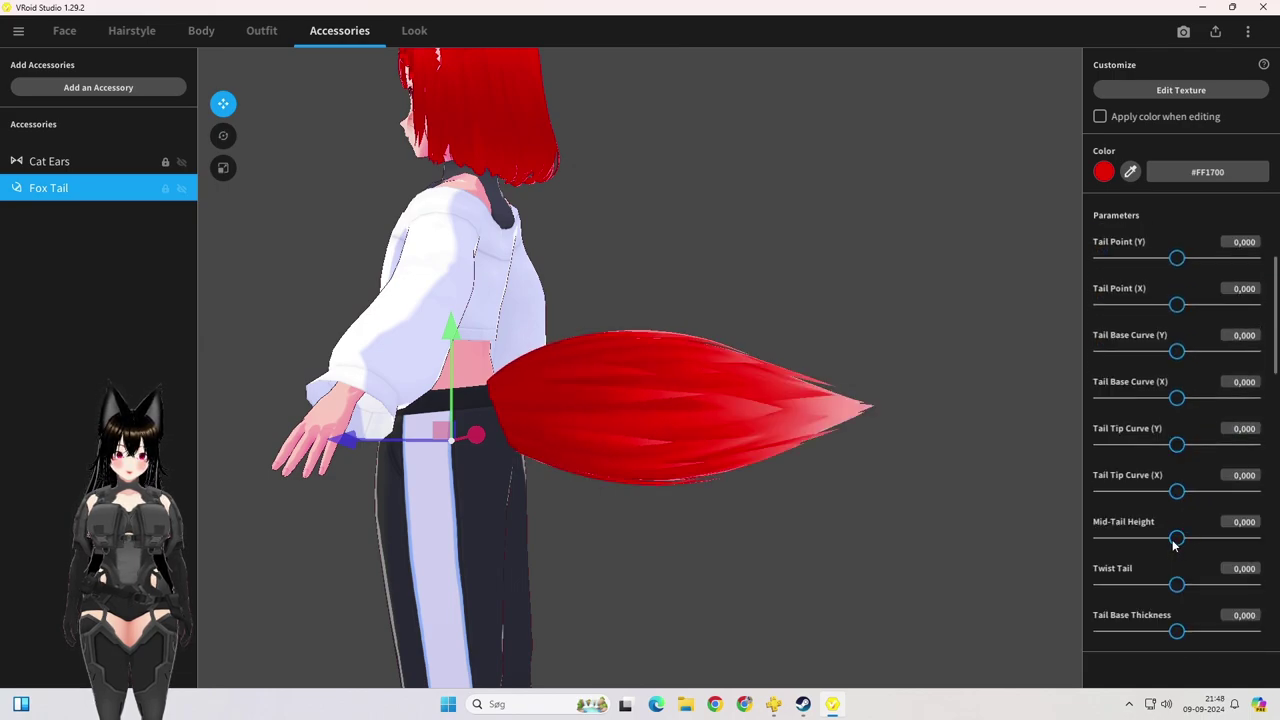
left_click_drag(1174, 545, 1252, 536)
left_click(1244, 522)
type("0")
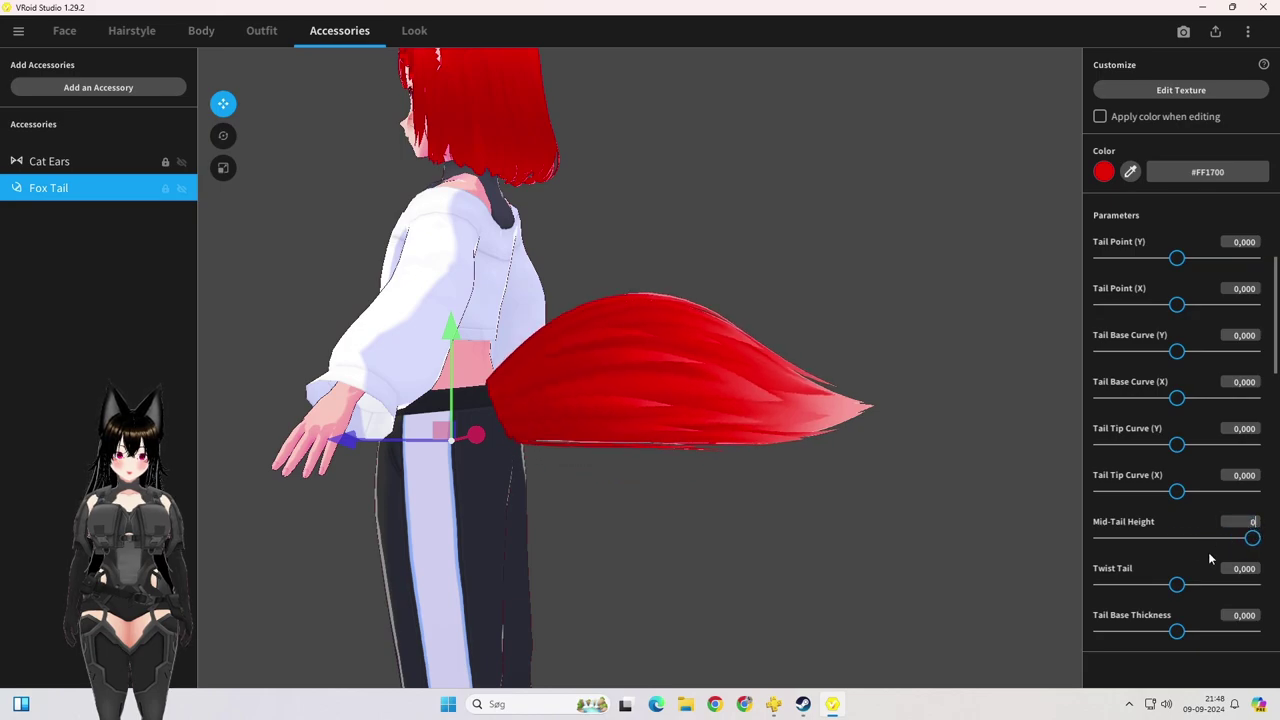
key("Return")
left_click_drag(1176, 584, 1250, 584)
left_click(1252, 569)
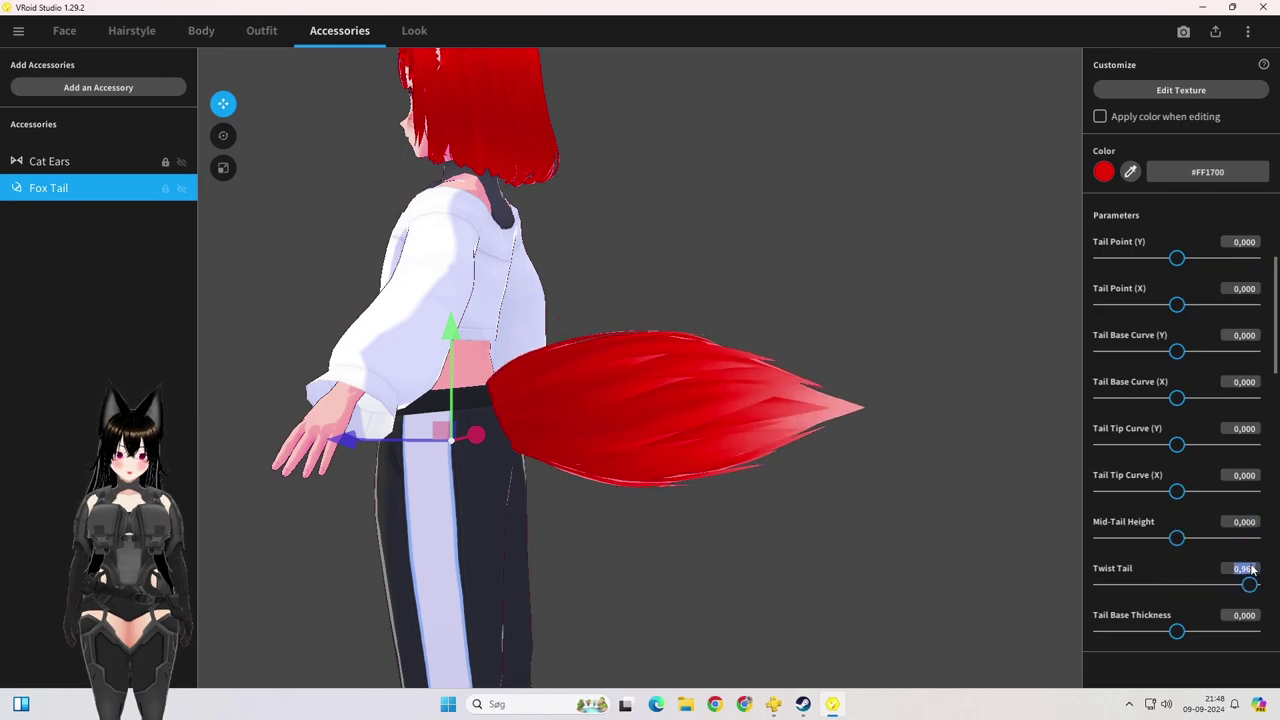
type("0")
key("Return")
Step: Try a value of 100 for the Tail Base Thickness below Twist Tail and reset it to 0
scroll(1210, 585, "down", 1)
left_click_drag(1176, 599, 1267, 597)
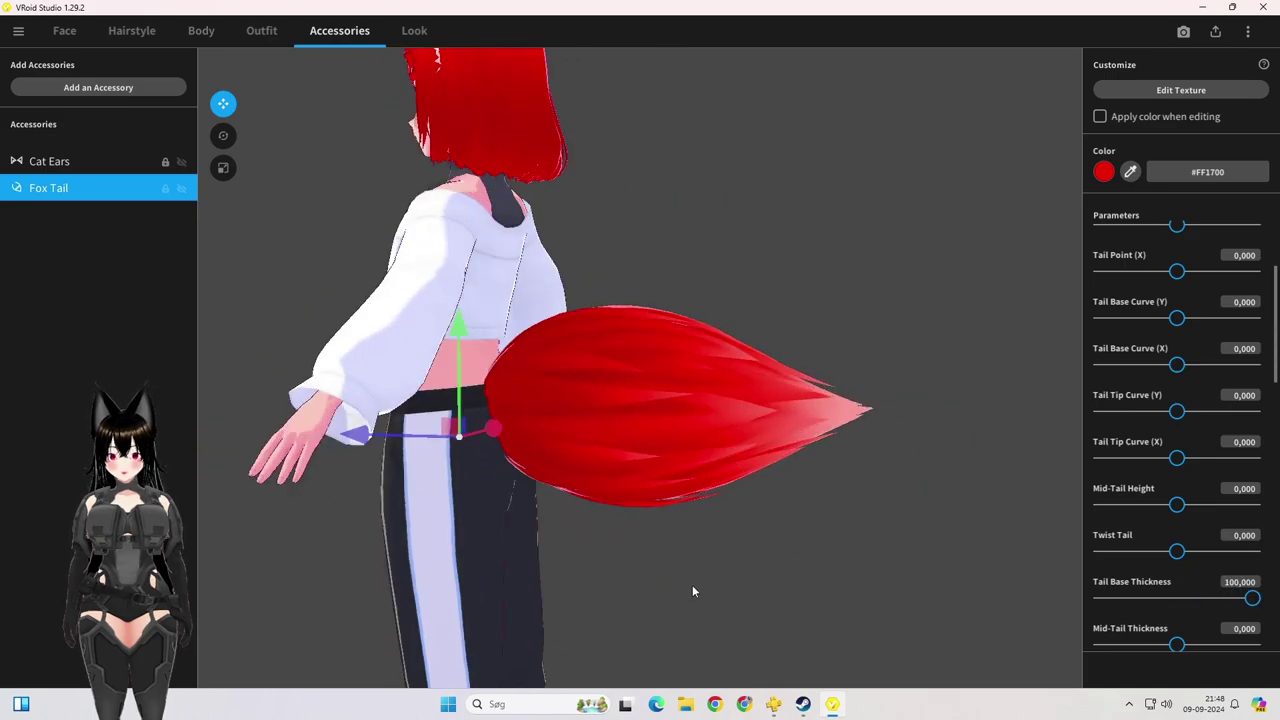
left_click(1239, 582)
type("0")
key("Return")
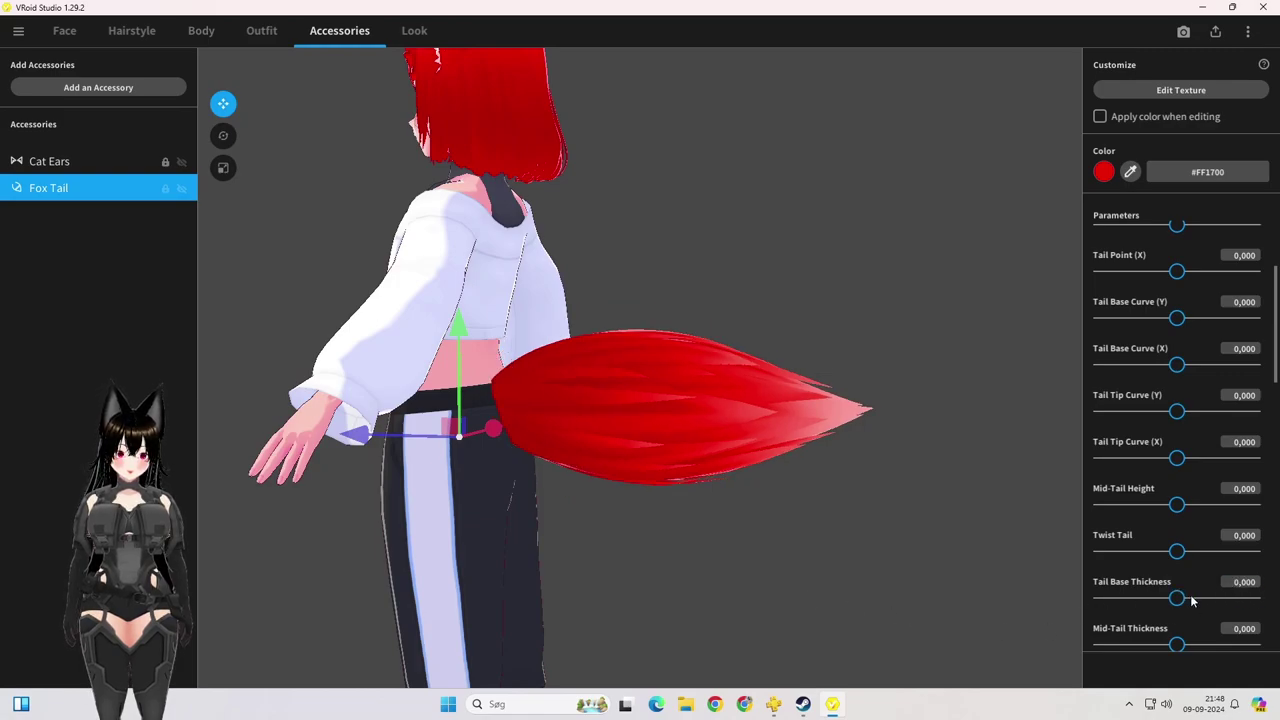
Step: Try a Mid-Tail Thickness of about 34 on the fox tail and reset it to 0
scroll(1190, 600, "down", 1)
left_click_drag(1180, 608, 1206, 609)
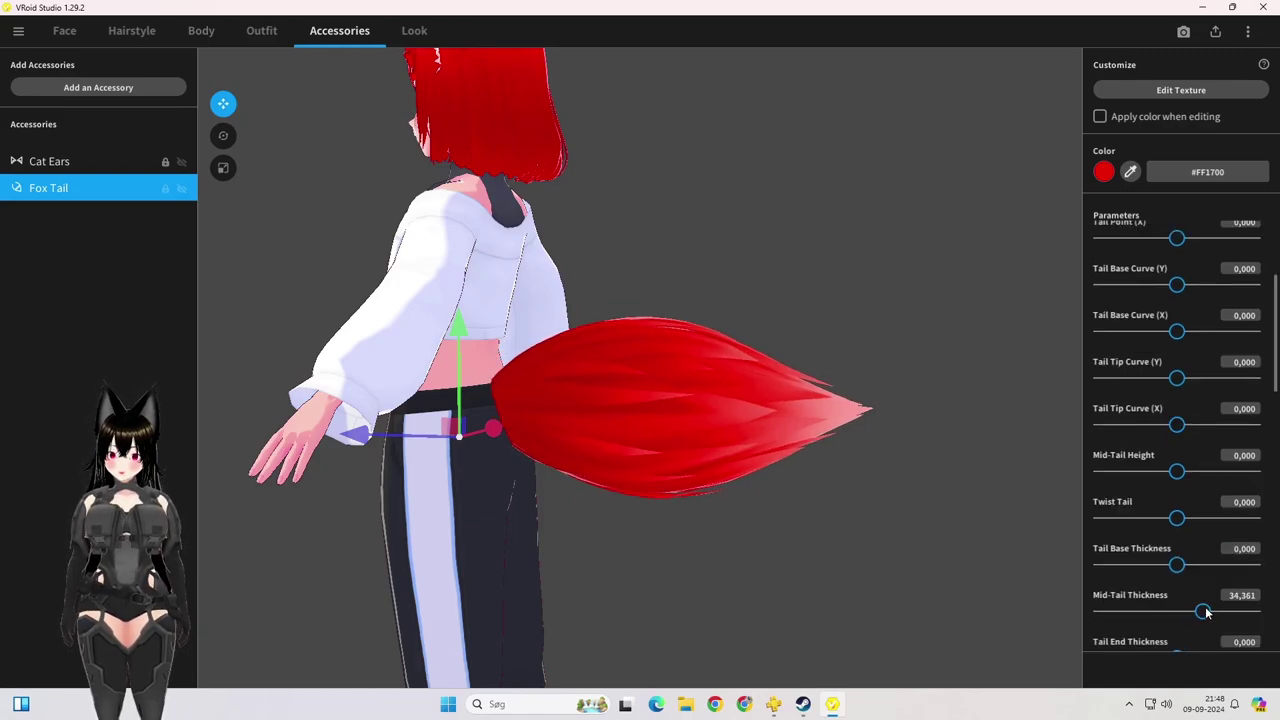
left_click(1240, 597)
type("0")
key("Return")
Step: Try a Tail End Thickness of 100 on the fox tail and reset it to 0
scroll(1230, 606, "down", 1)
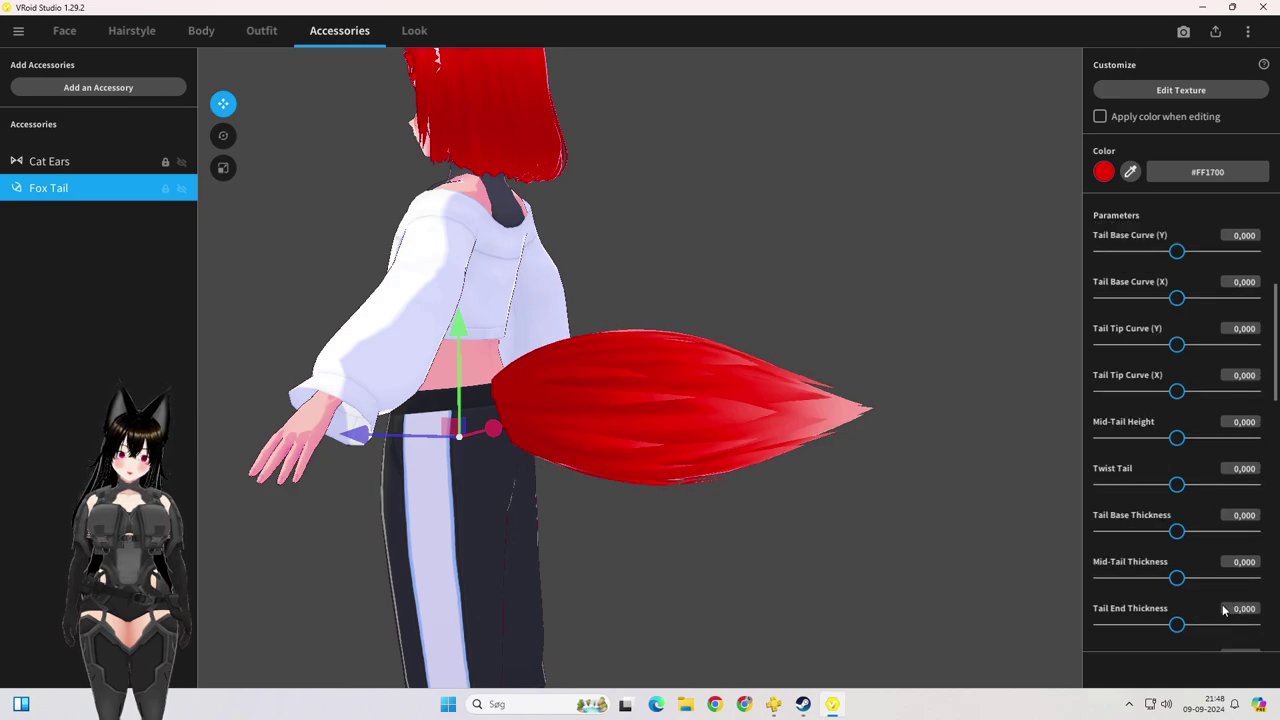
left_click_drag(1176, 624, 1249, 622)
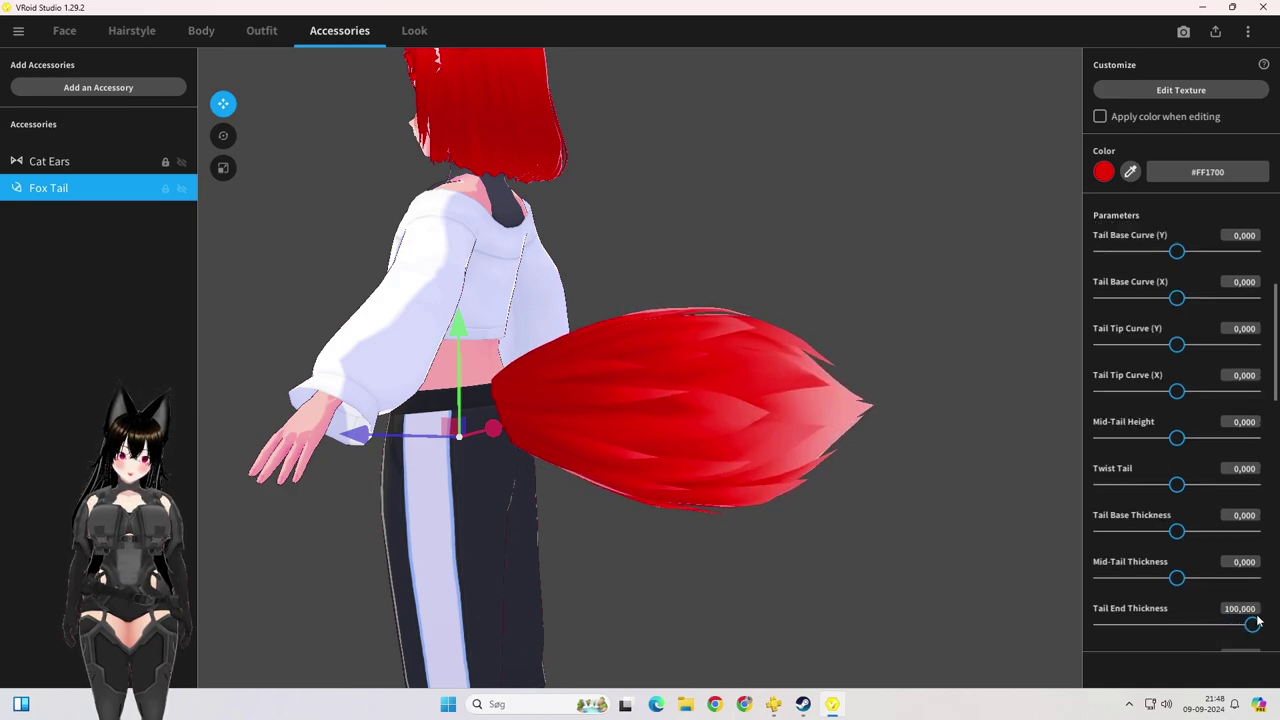
left_click(1242, 608)
type("0")
key("Return")
Step: Enlarge the fox tail by setting its Tail Size to 2, and check it from the front and side
scroll(1162, 620, "down", 2)
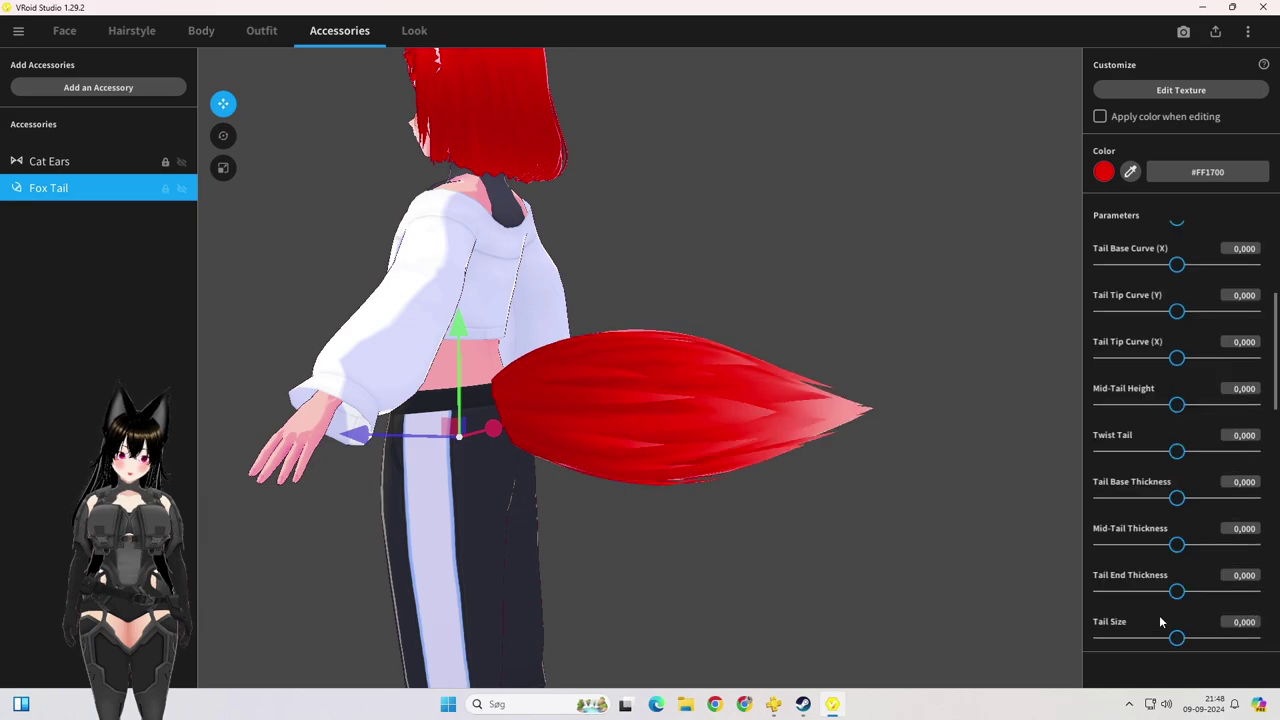
left_click_drag(1173, 612, 1260, 608)
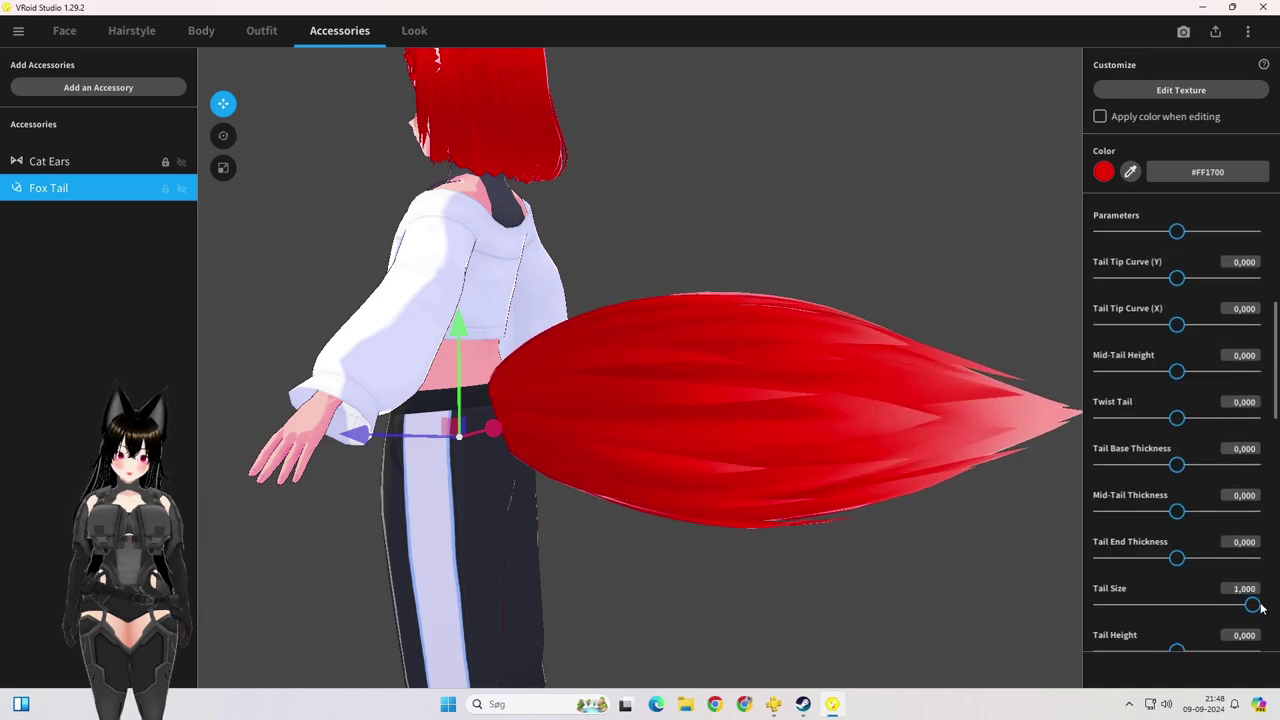
right_click_drag(791, 529, 786, 490)
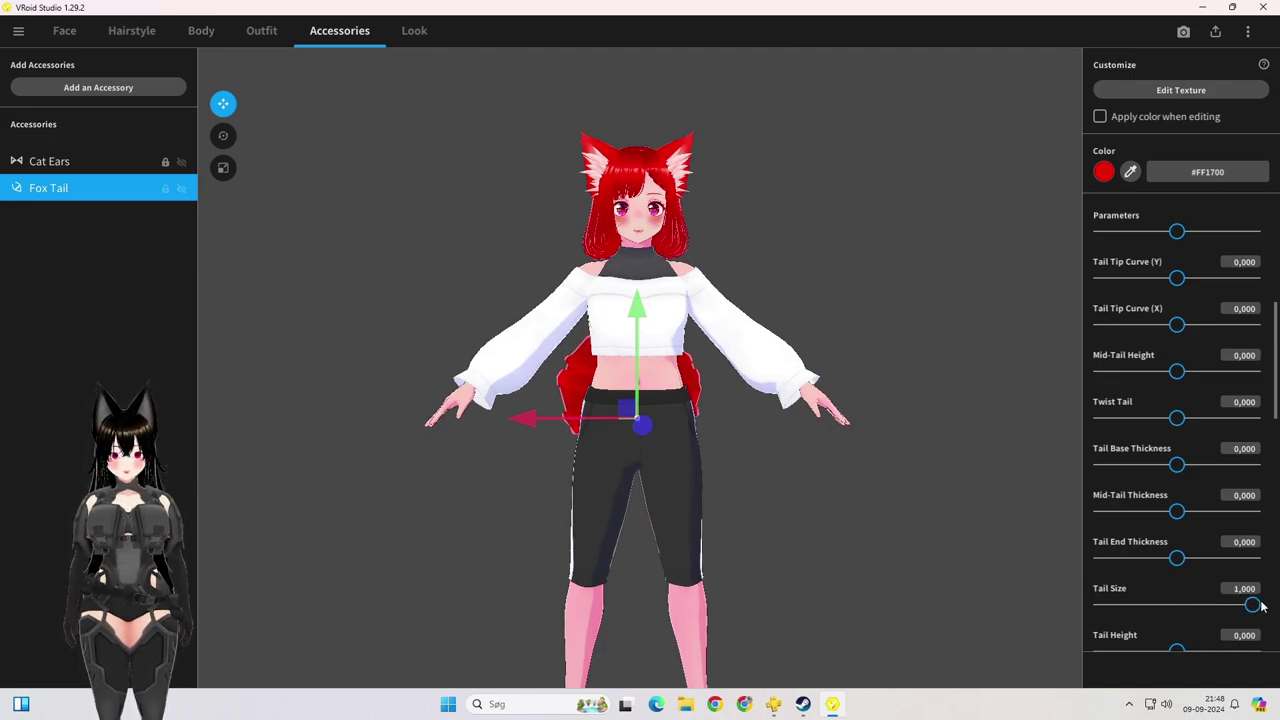
left_click_drag(1254, 600, 1253, 603)
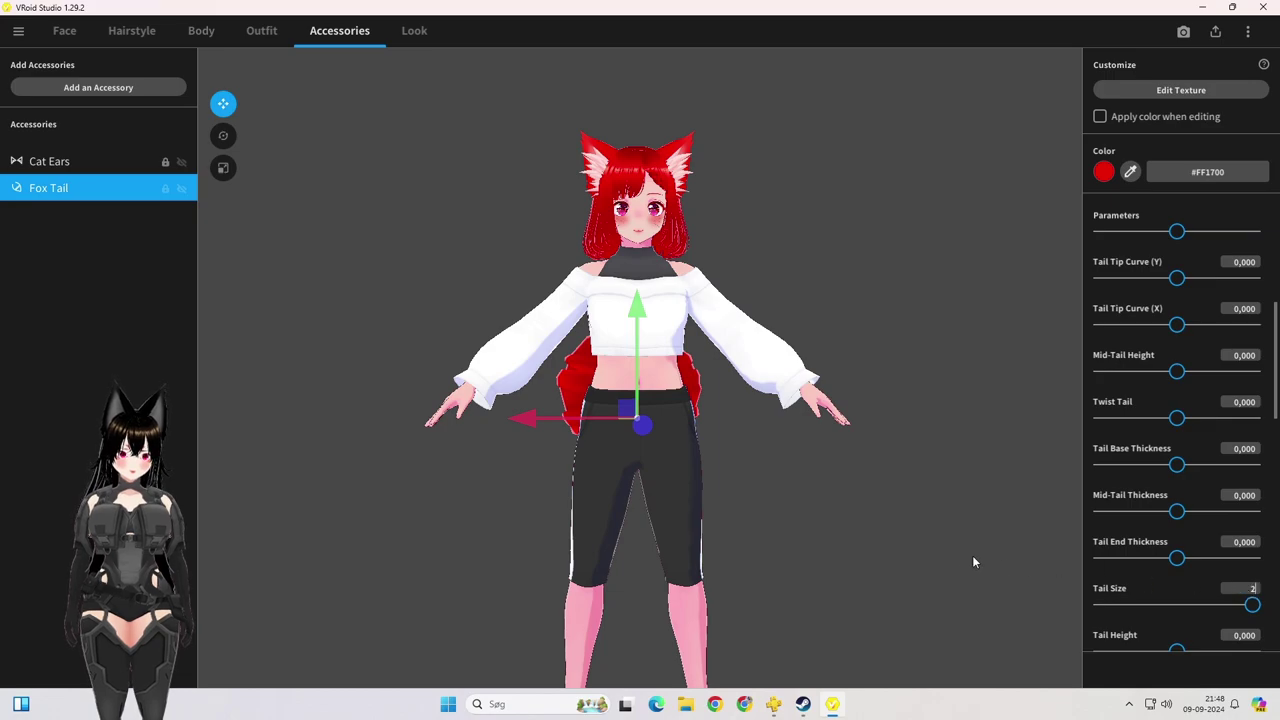
right_click_drag(932, 551, 854, 517)
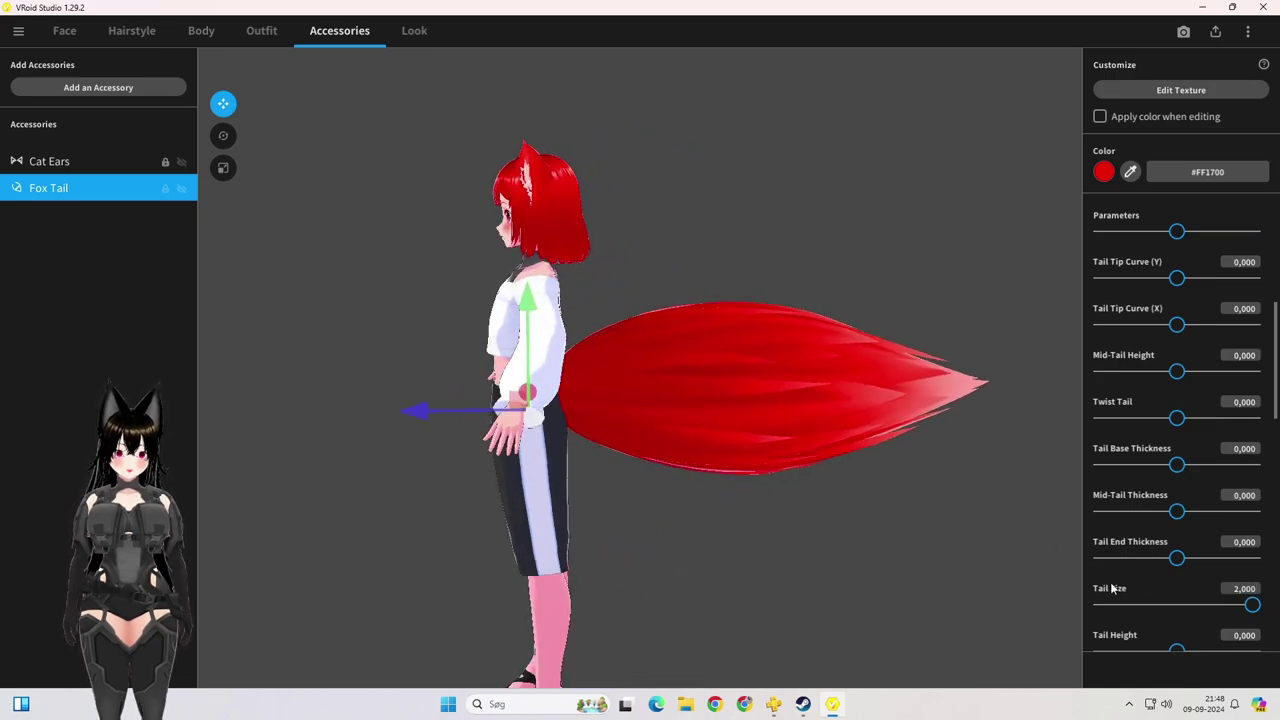
Step: Try Add Volume and a Tail Base Thickness of about 35 on the enlarged tail, resetting both to 0
scroll(1140, 588, "up", 3)
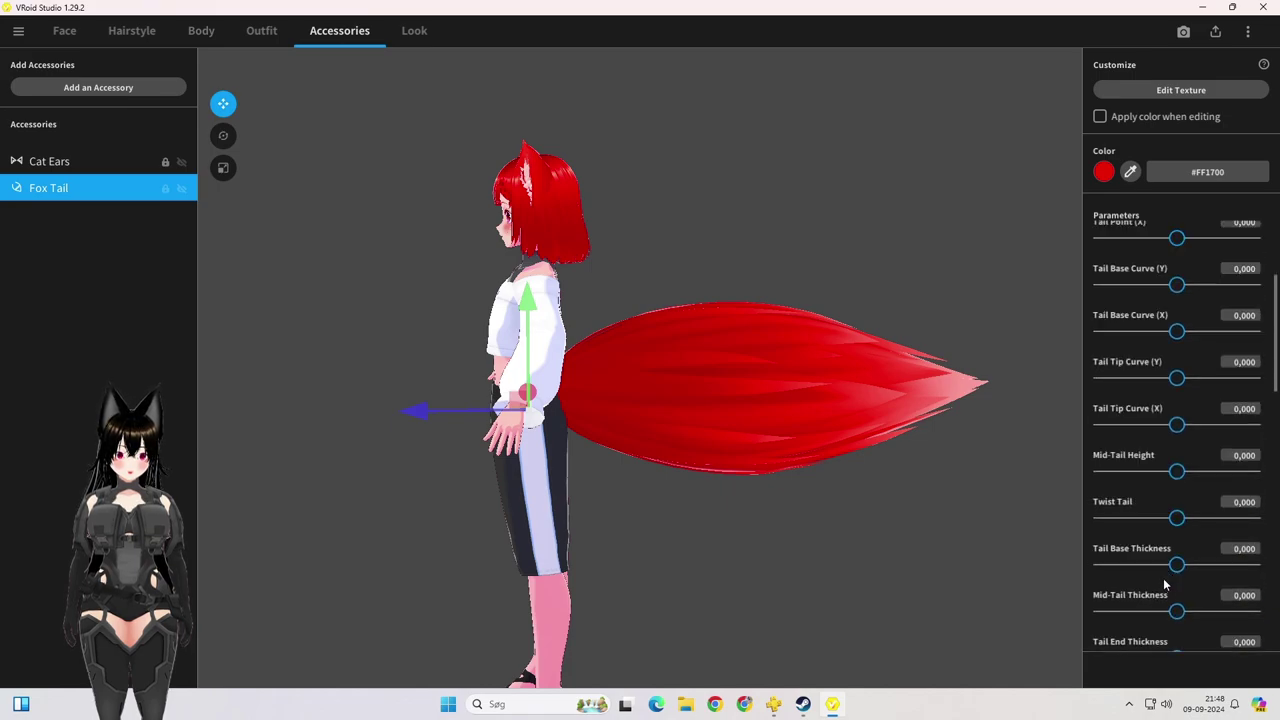
scroll(1165, 585, "up", 5)
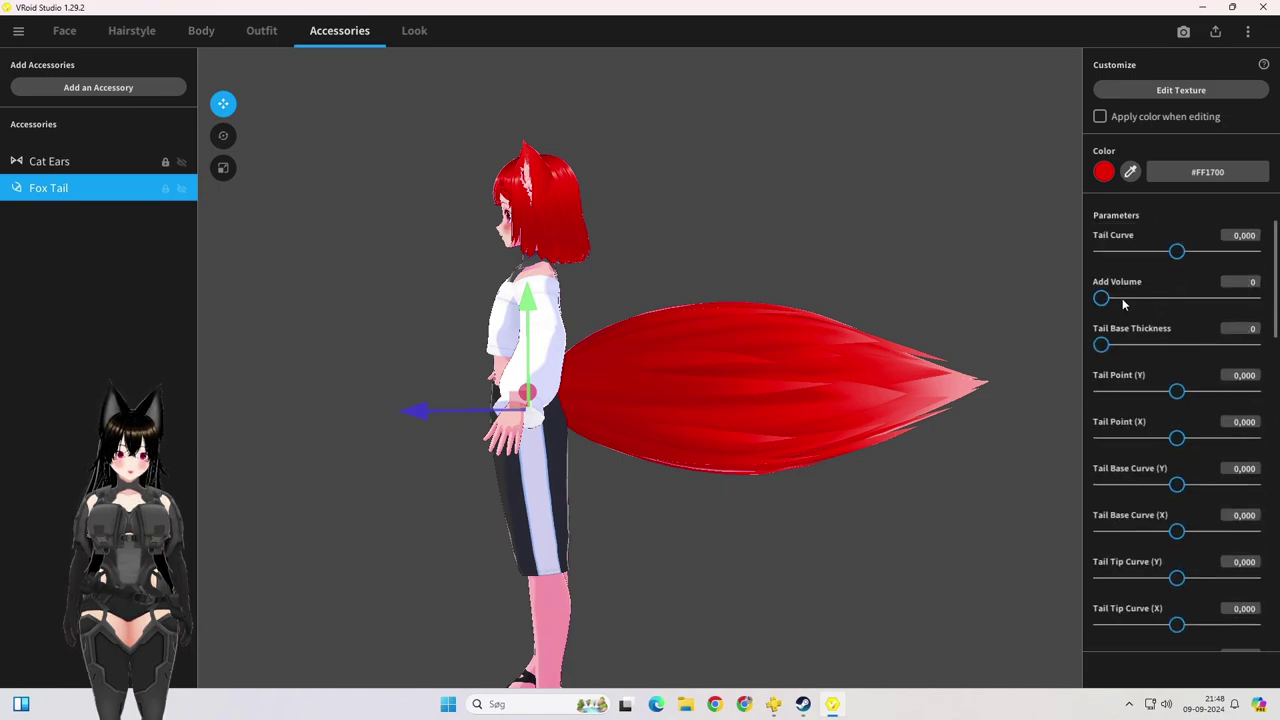
mouse_move(1101, 298)
left_mouse_down()
mouse_move(1240, 298)
mouse_move(1101, 298)
left_mouse_up()
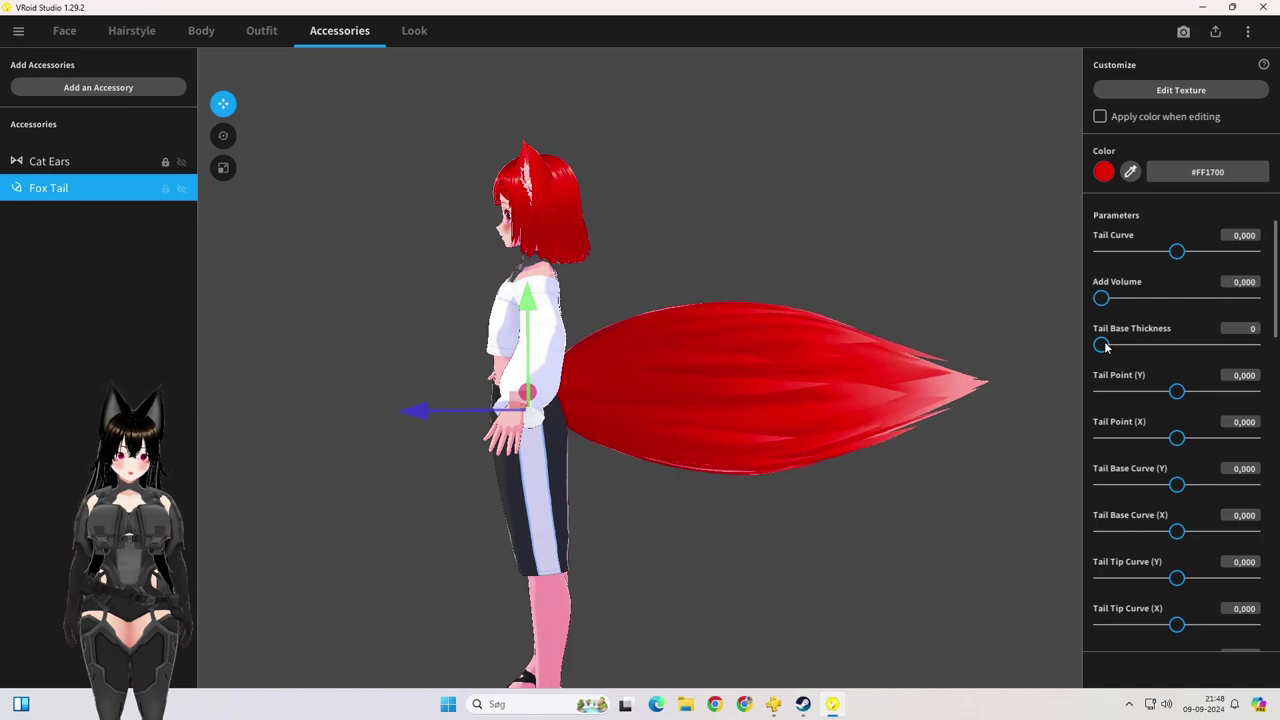
left_click_drag(1101, 346, 1156, 346)
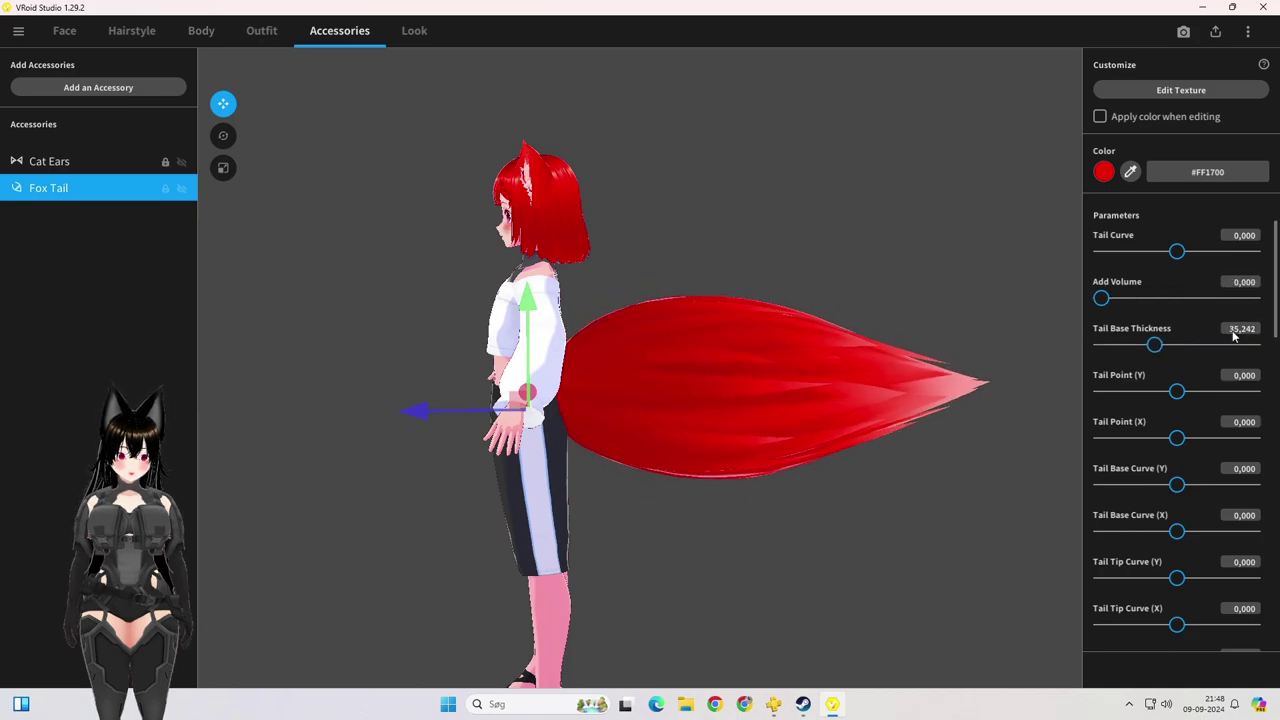
left_click(1241, 328)
type("0")
key("Return")
Step: Apply the very long hairstyle set with long side strands from the end of the list and check it from the front
left_click_drag(420, 440, 530, 463)
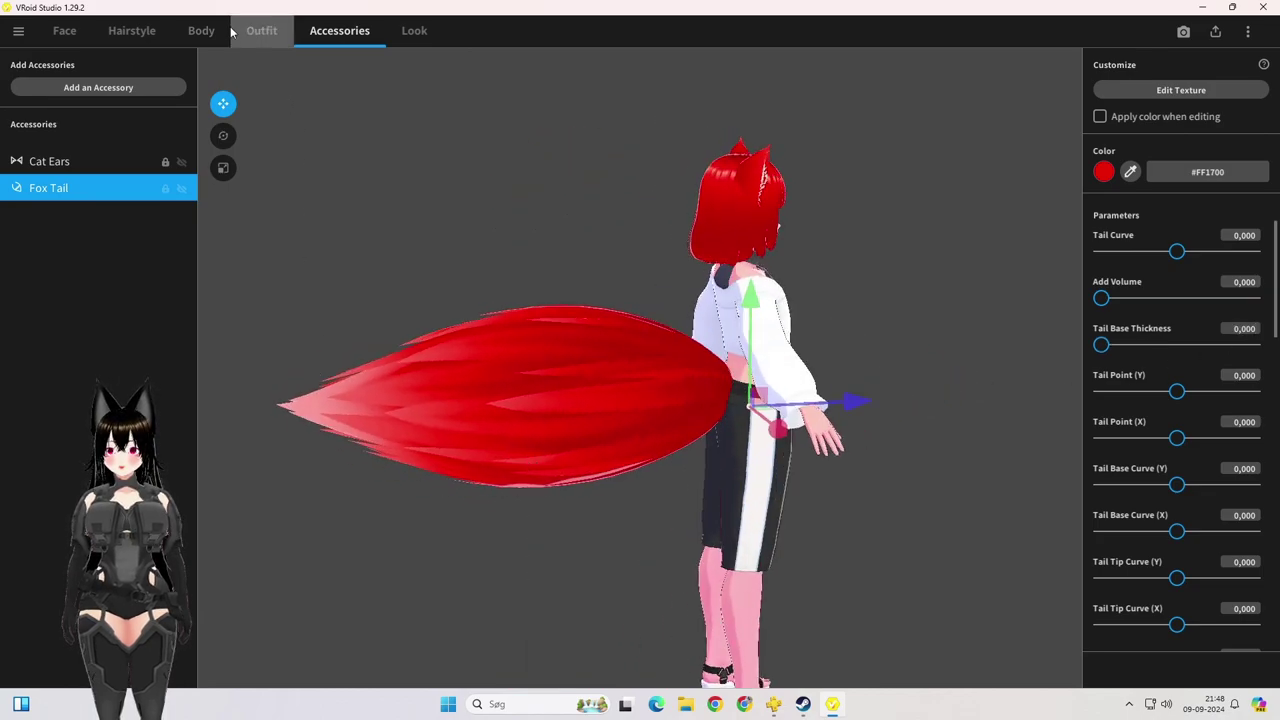
left_click(148, 34)
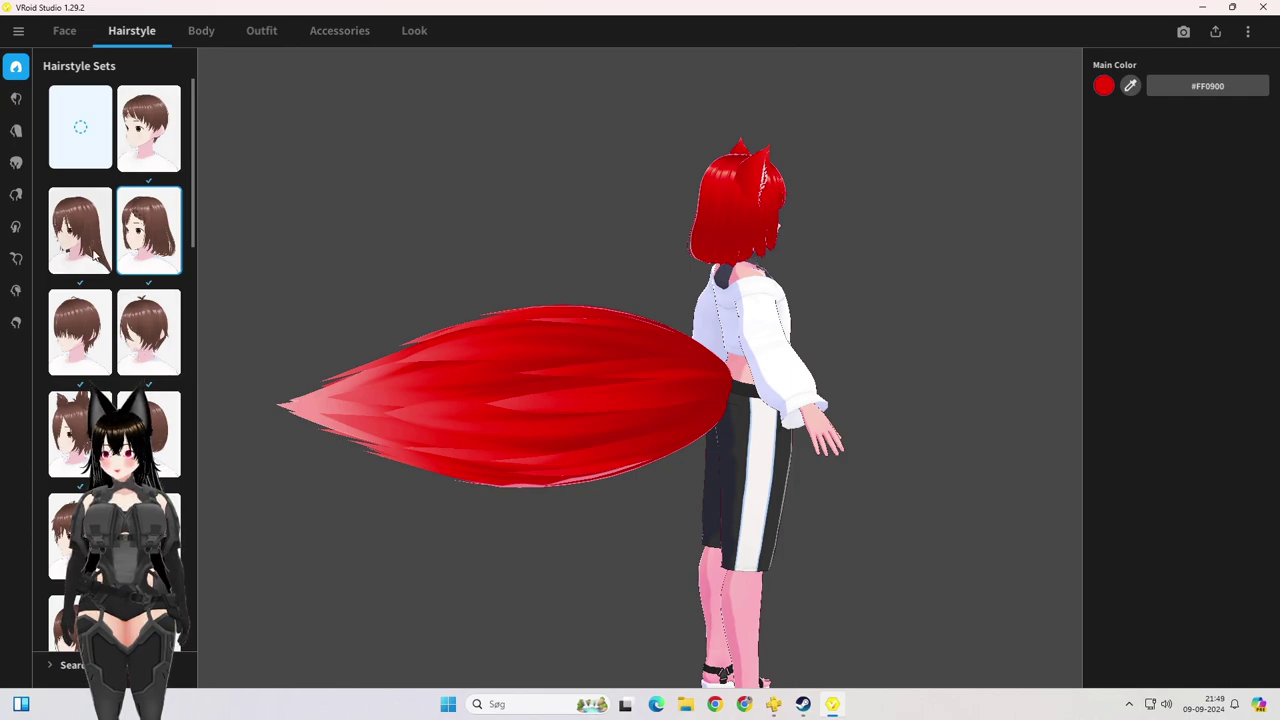
scroll(95, 257, "down", 5)
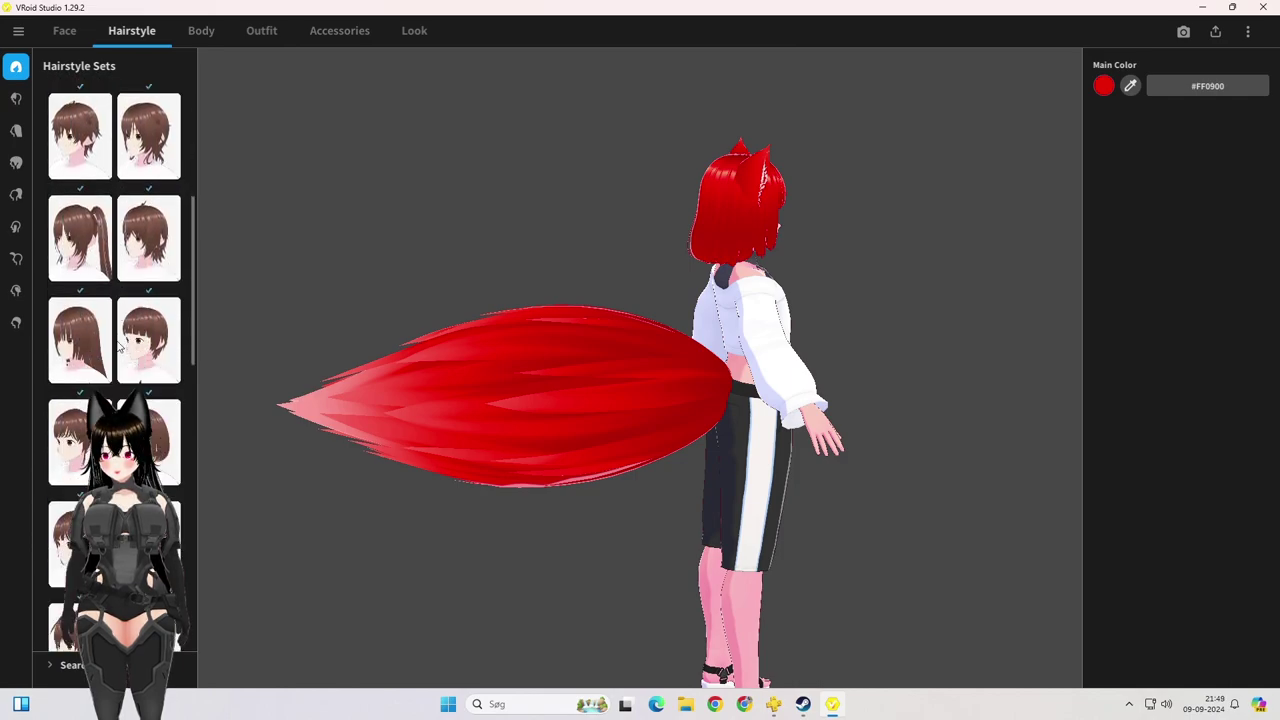
scroll(118, 345, "down", 3)
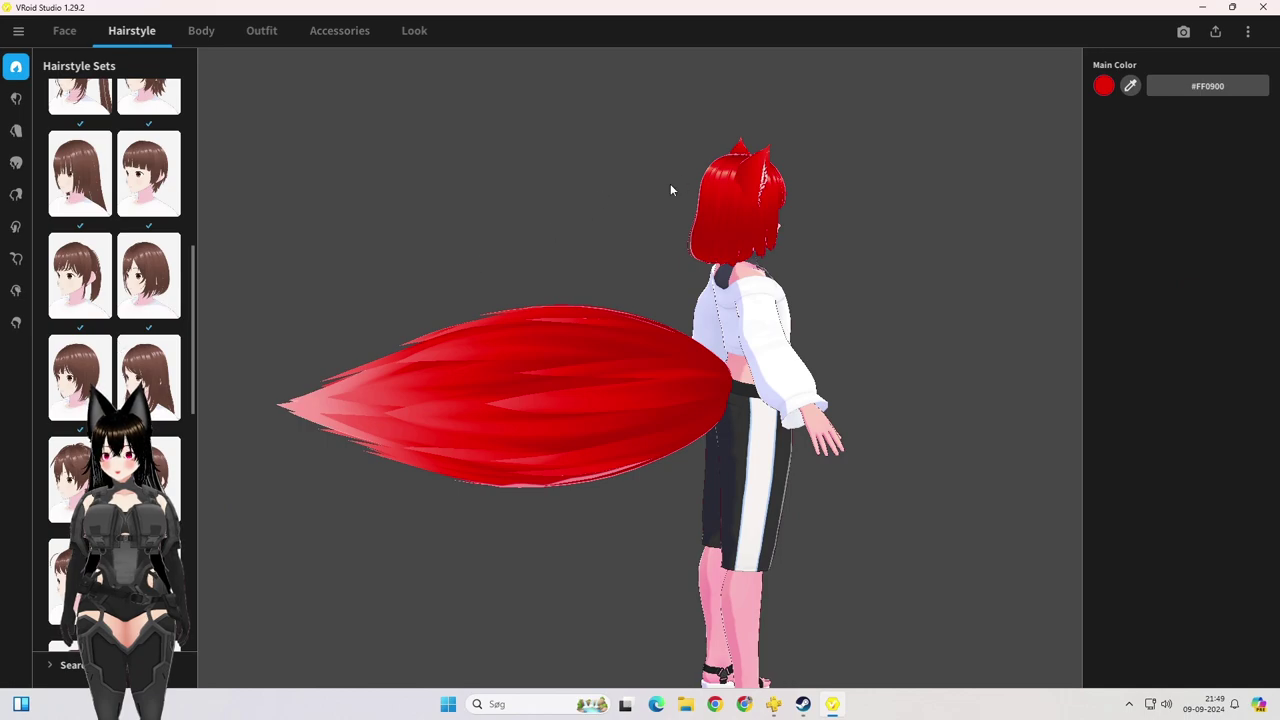
scroll(115, 300, "down", 5)
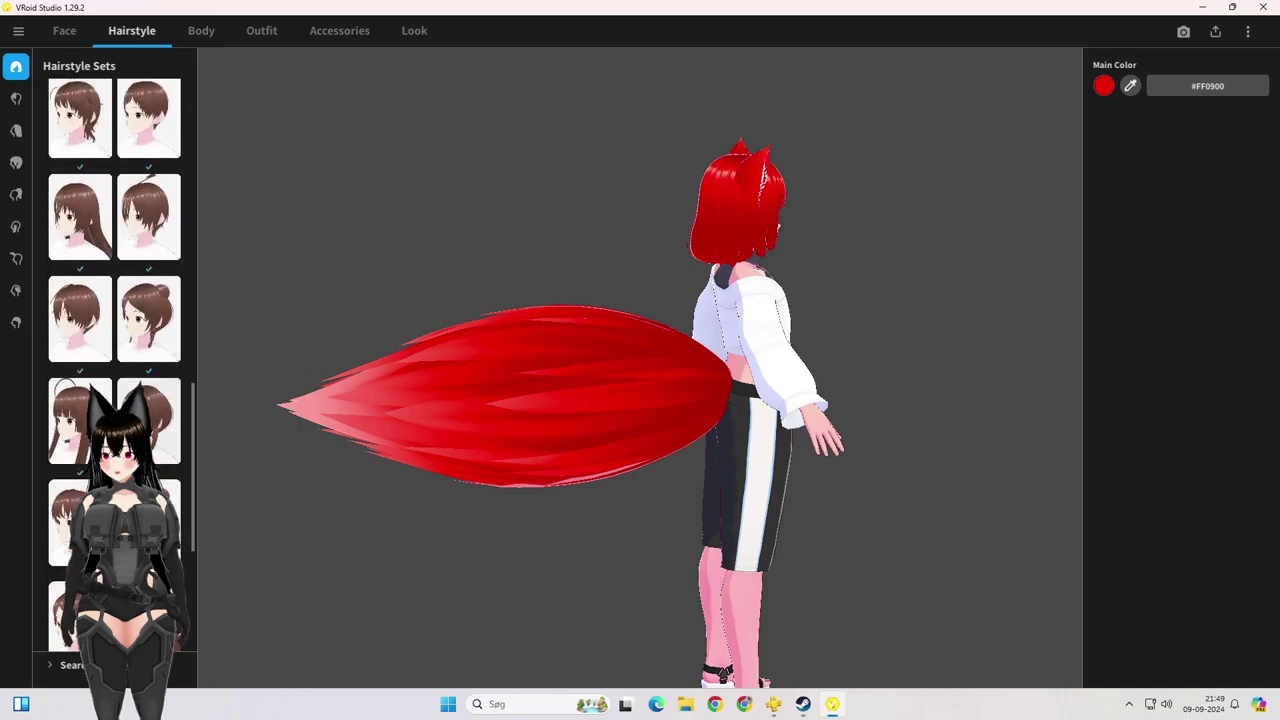
scroll(66, 437, "down", 3)
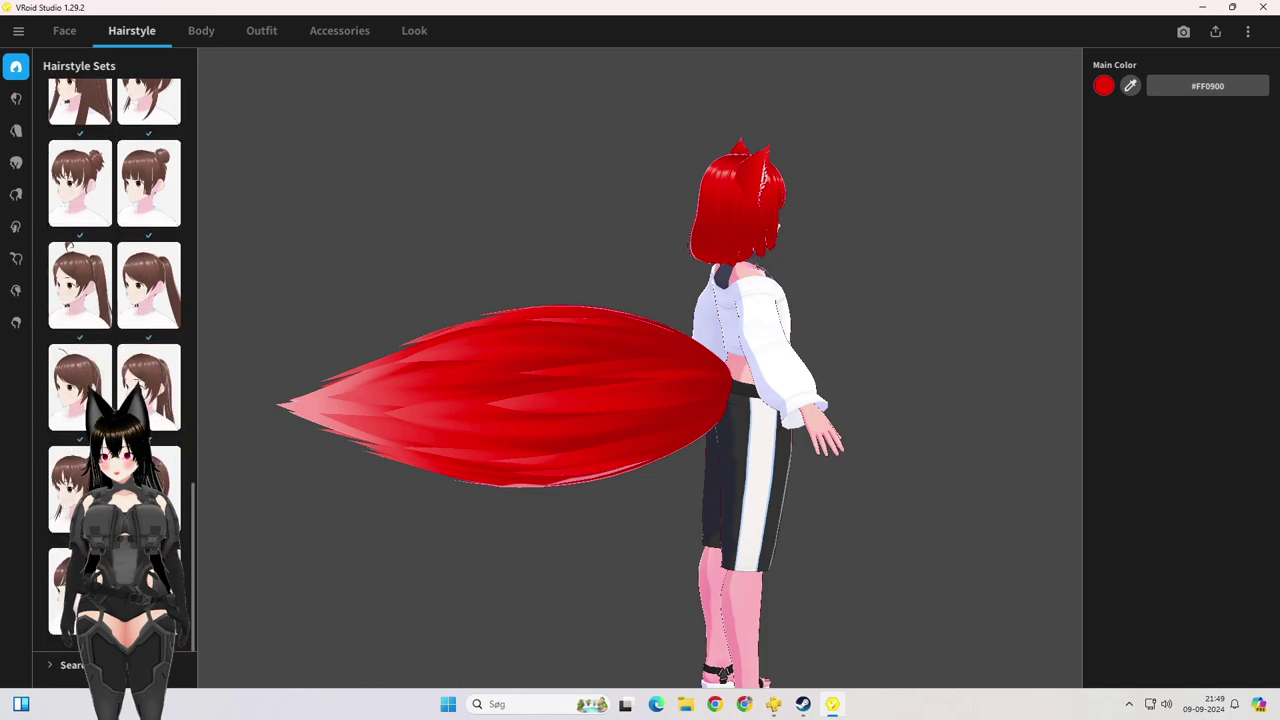
left_click_drag(845, 322, 760, 323)
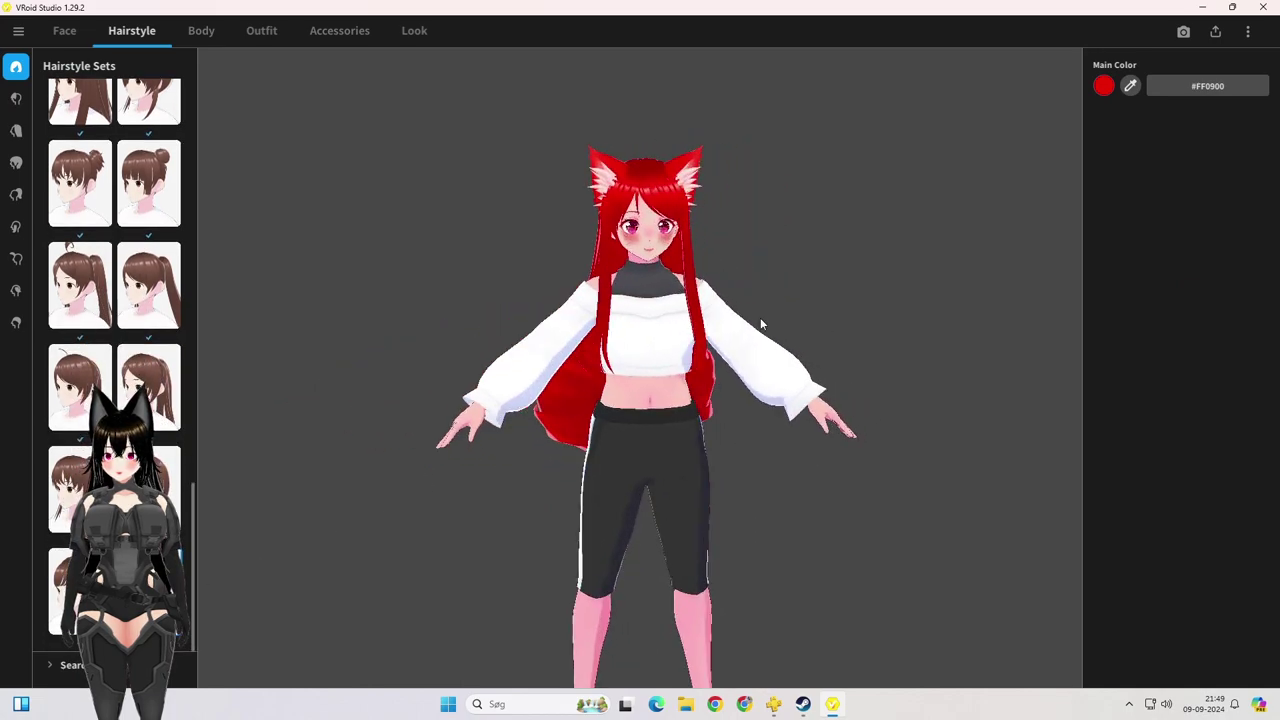
scroll(694, 251, "up", 5)
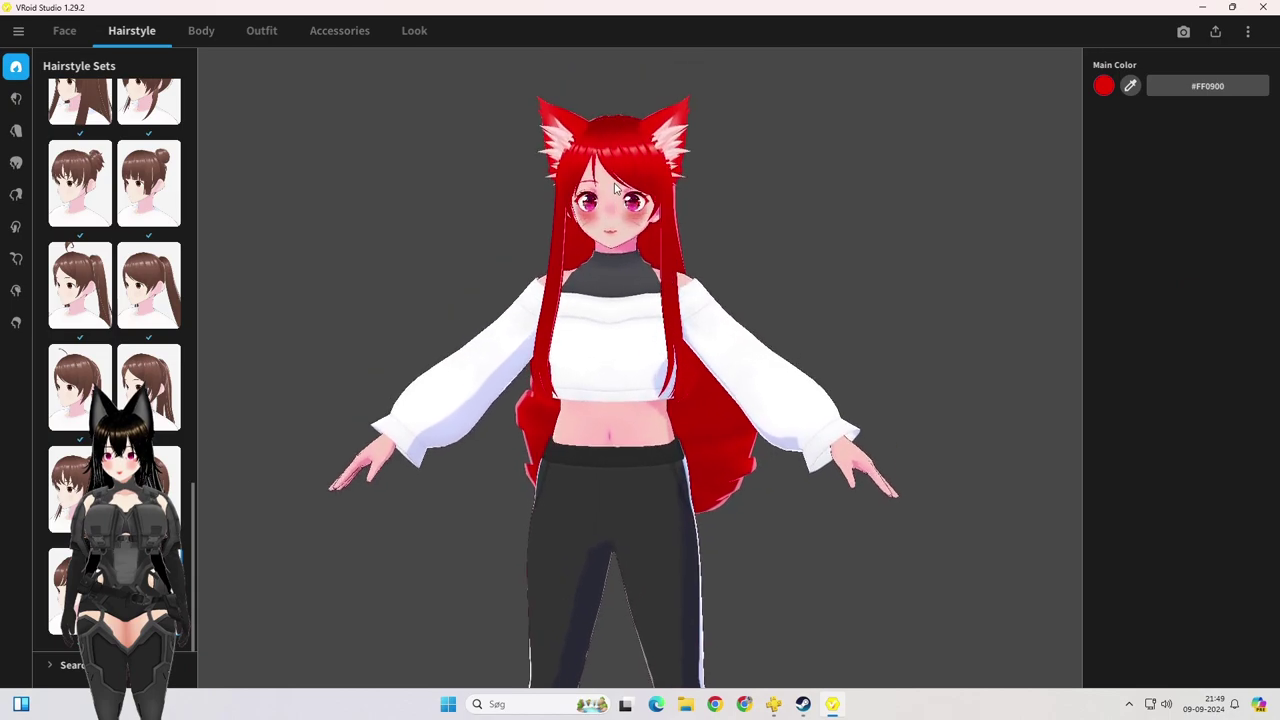
Step: Open the face sets and examine the character's hair, face and eyes up close from several angles
scroll(630, 196, "up", 4)
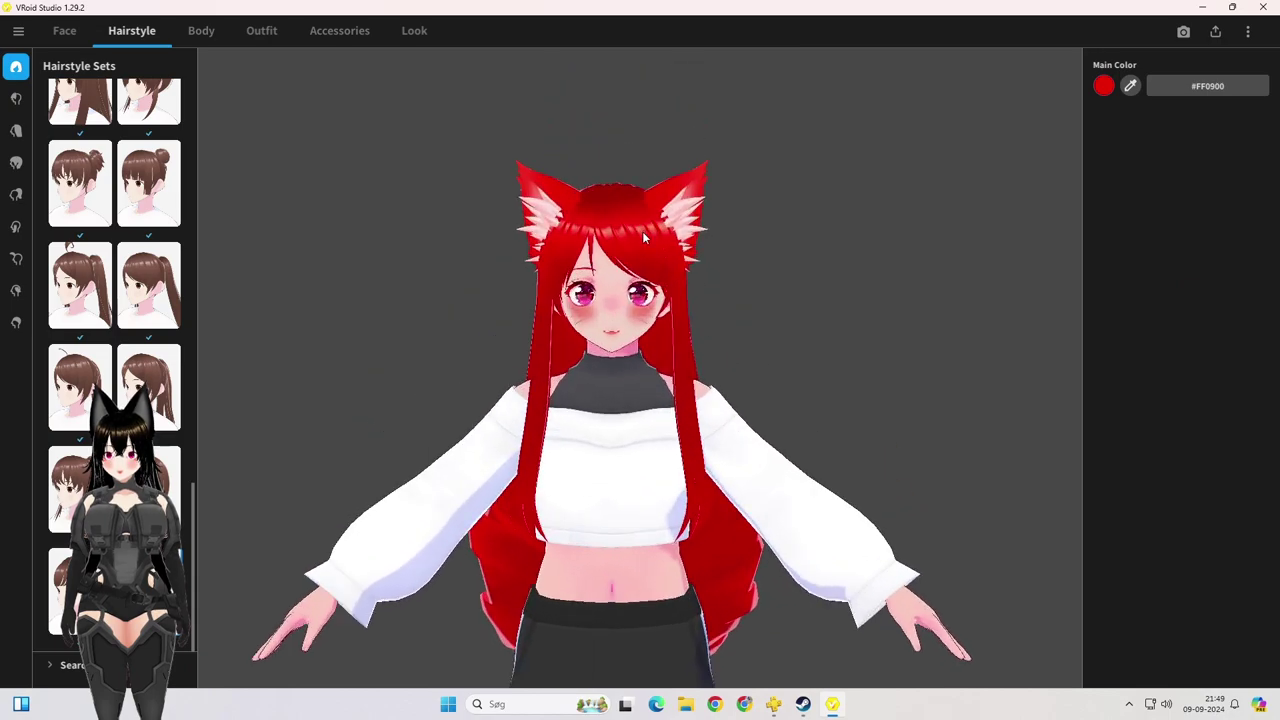
scroll(642, 240, "up", 3)
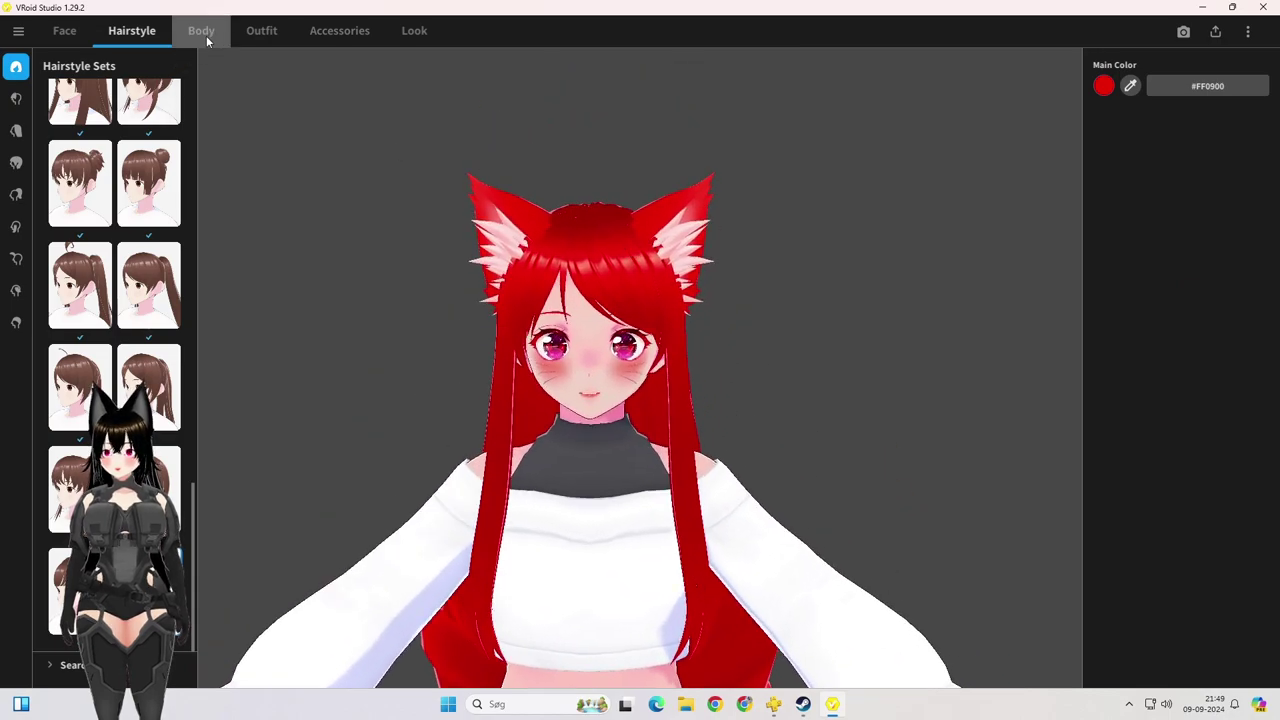
left_click(205, 36)
left_click(64, 30)
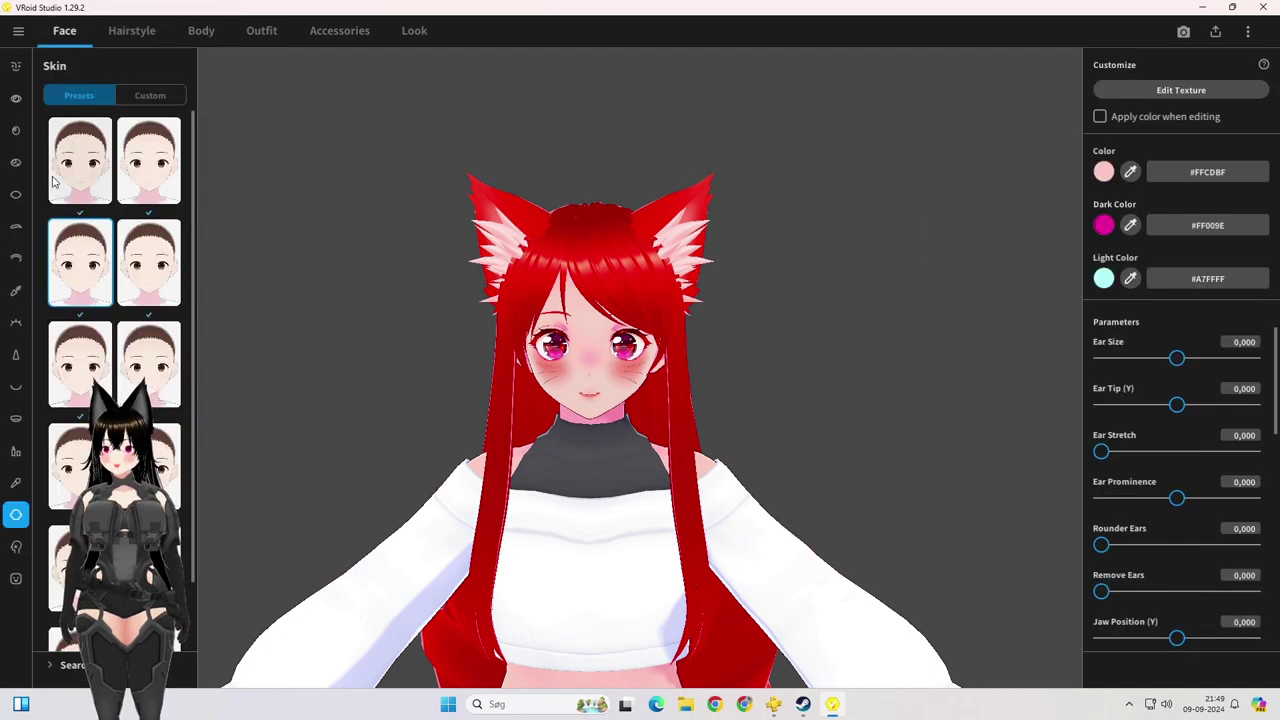
left_click(15, 65)
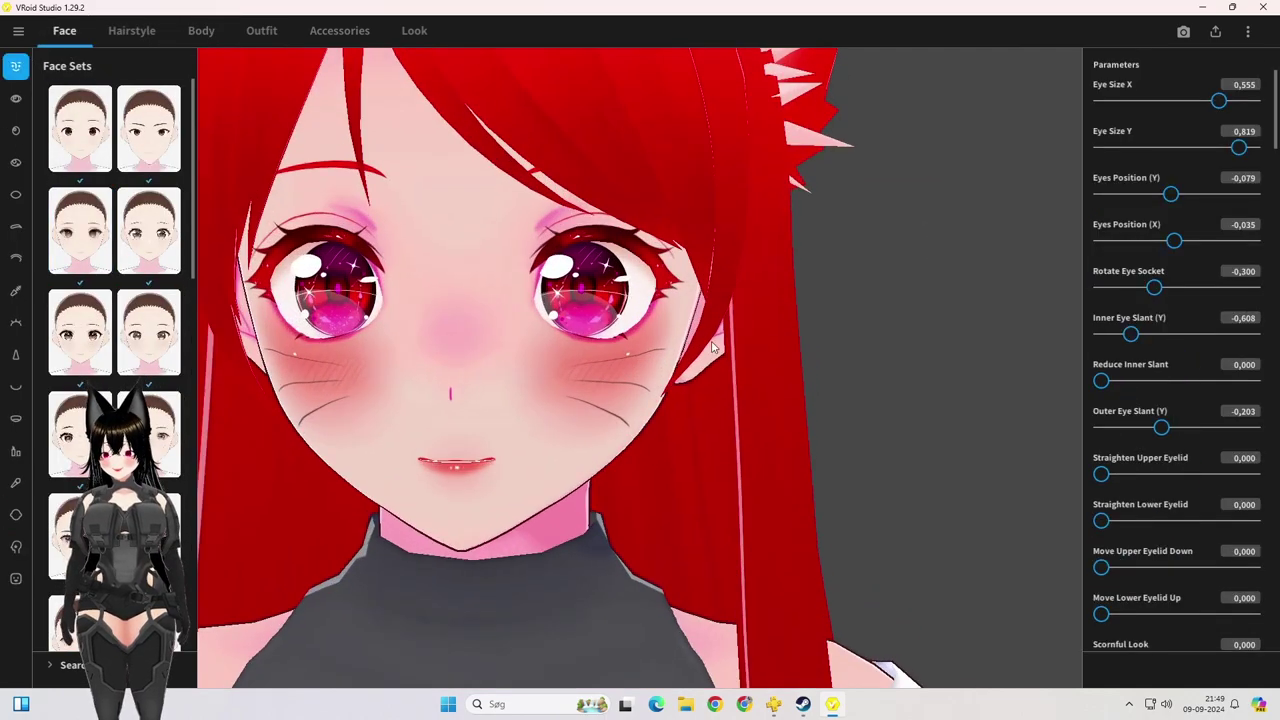
scroll(712, 346, "up", 5)
scroll(608, 234, "down", 6)
scroll(683, 322, "up", 3)
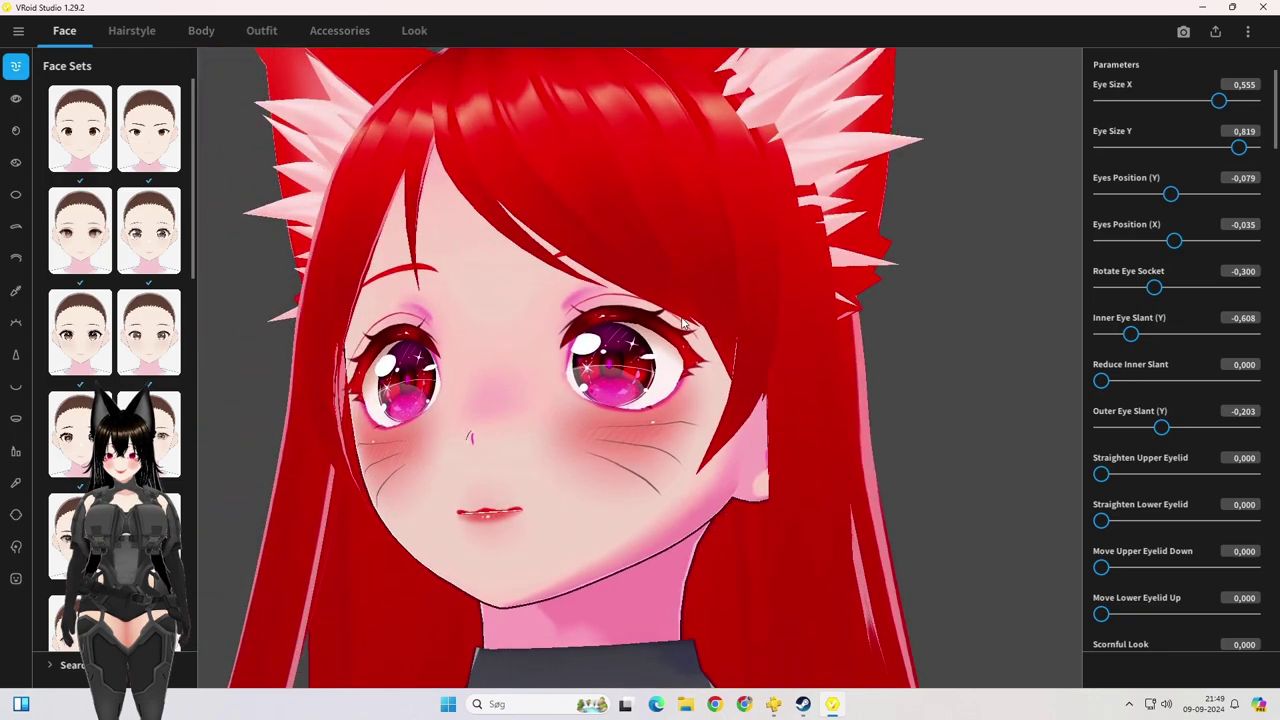
scroll(683, 322, "up", 6)
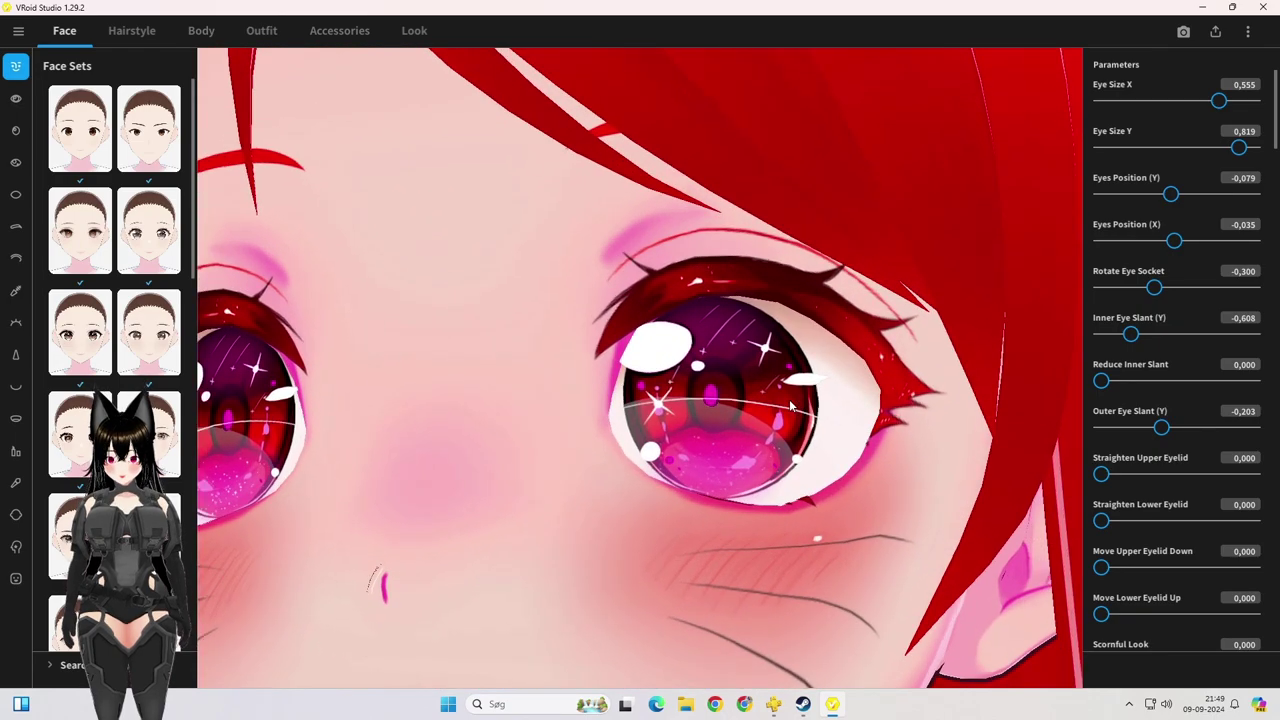
middle_click_drag(790, 405, 780, 277)
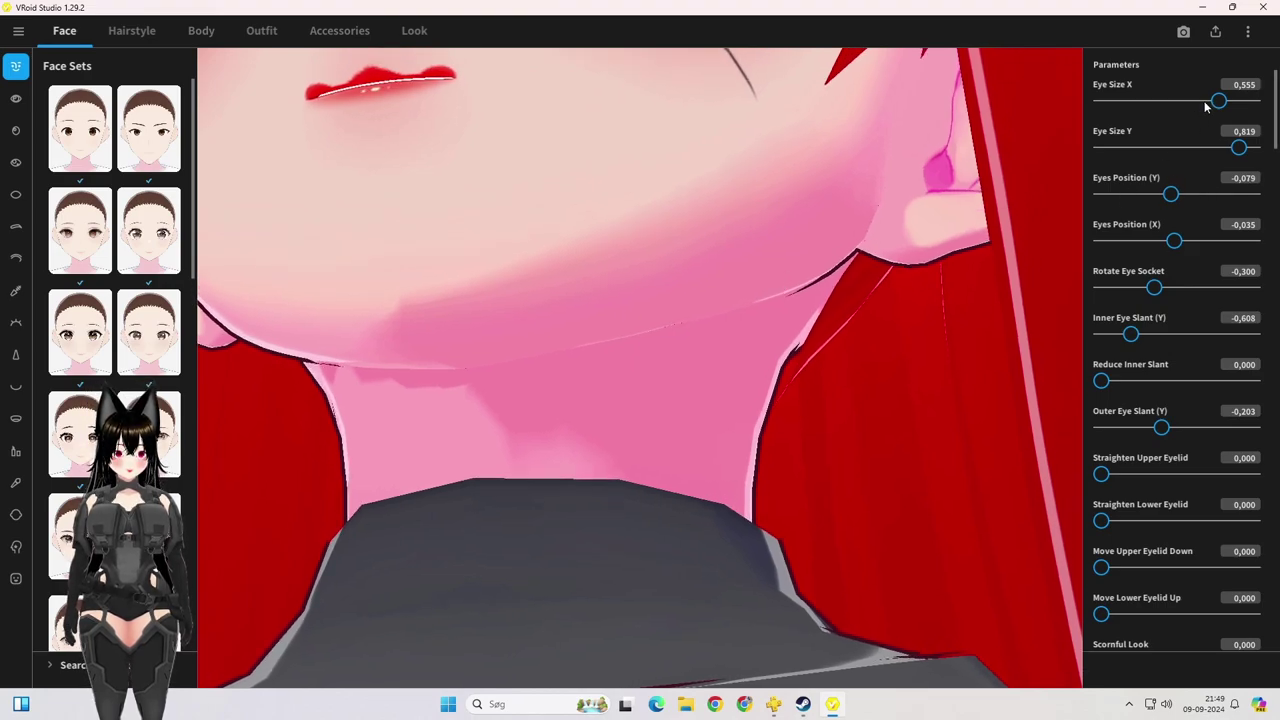
Step: Try Eye Size X values of 0.379, 0.617 and 75 on the character's eyes
mouse_move(1208, 102)
left_mouse_down()
mouse_move(1224, 102)
mouse_move(1100, 102)
mouse_move(1250, 102)
mouse_move(1100, 102)
mouse_move(1205, 102)
left_mouse_up()
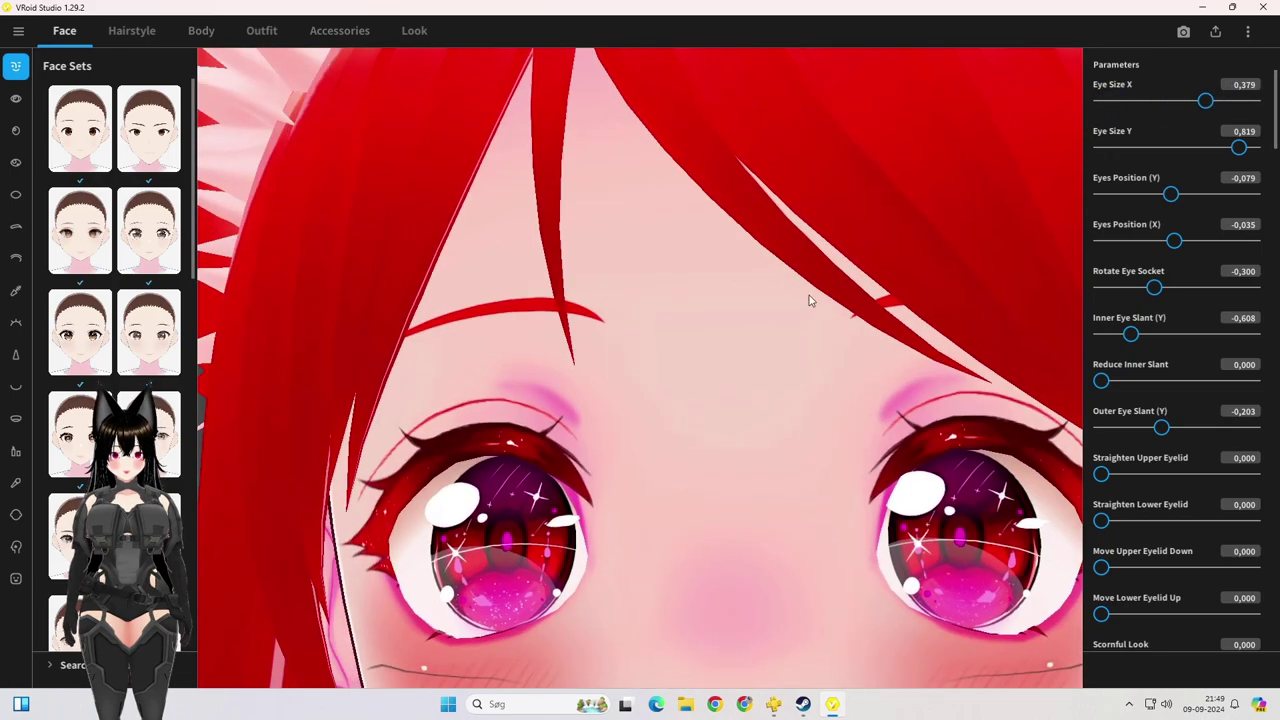
mouse_move(1208, 102)
left_mouse_down()
mouse_move(1234, 101)
mouse_move(1223, 101)
left_mouse_up()
left_click(1249, 88)
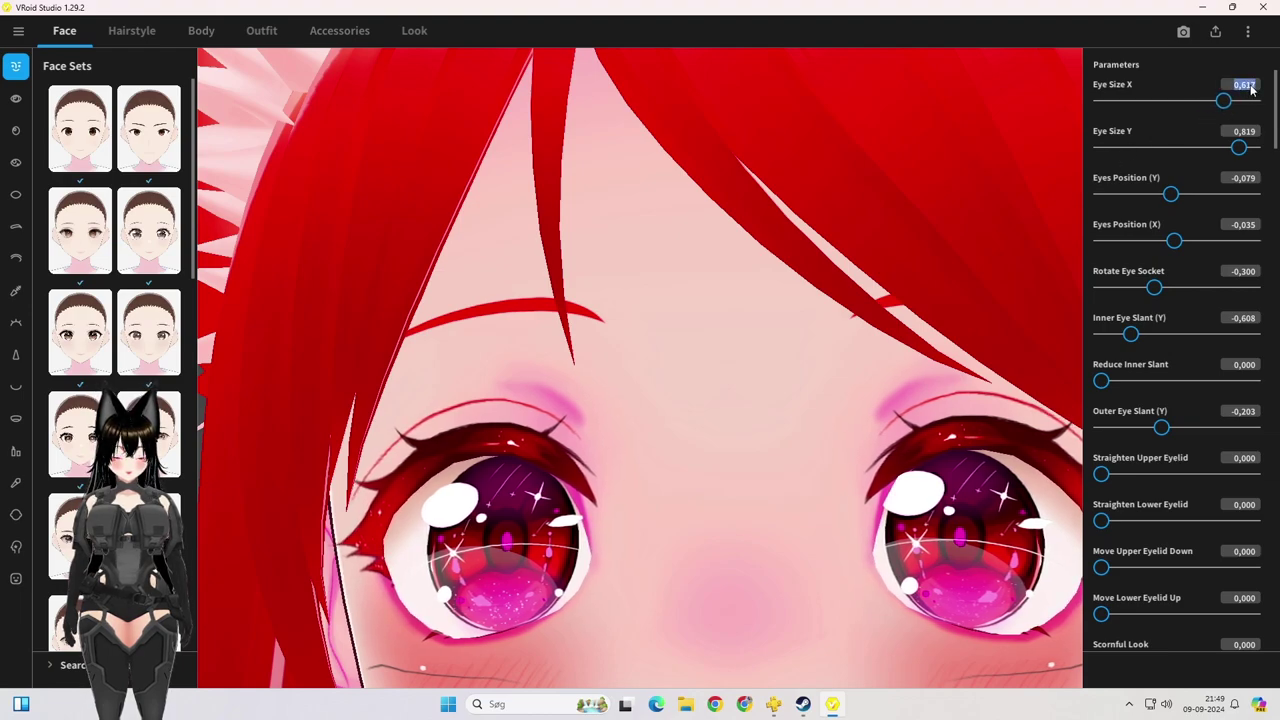
type("0,7")
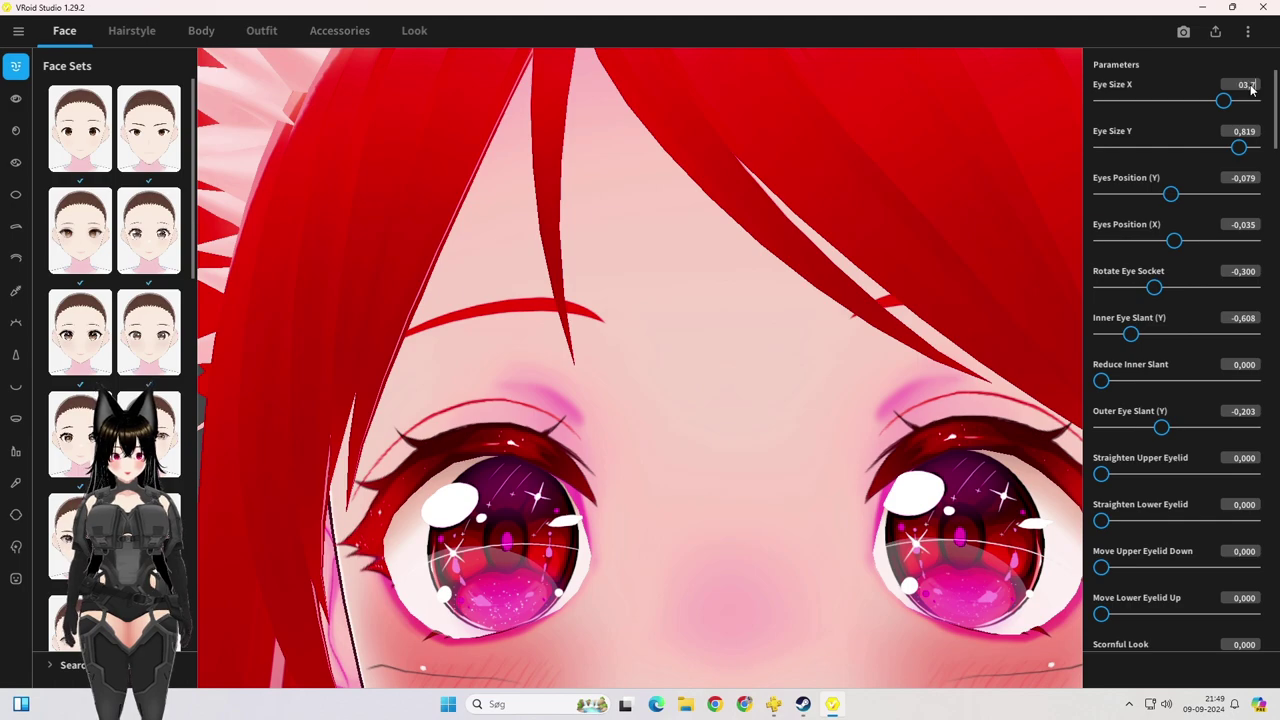
key("BackSpace")
key("BackSpace")
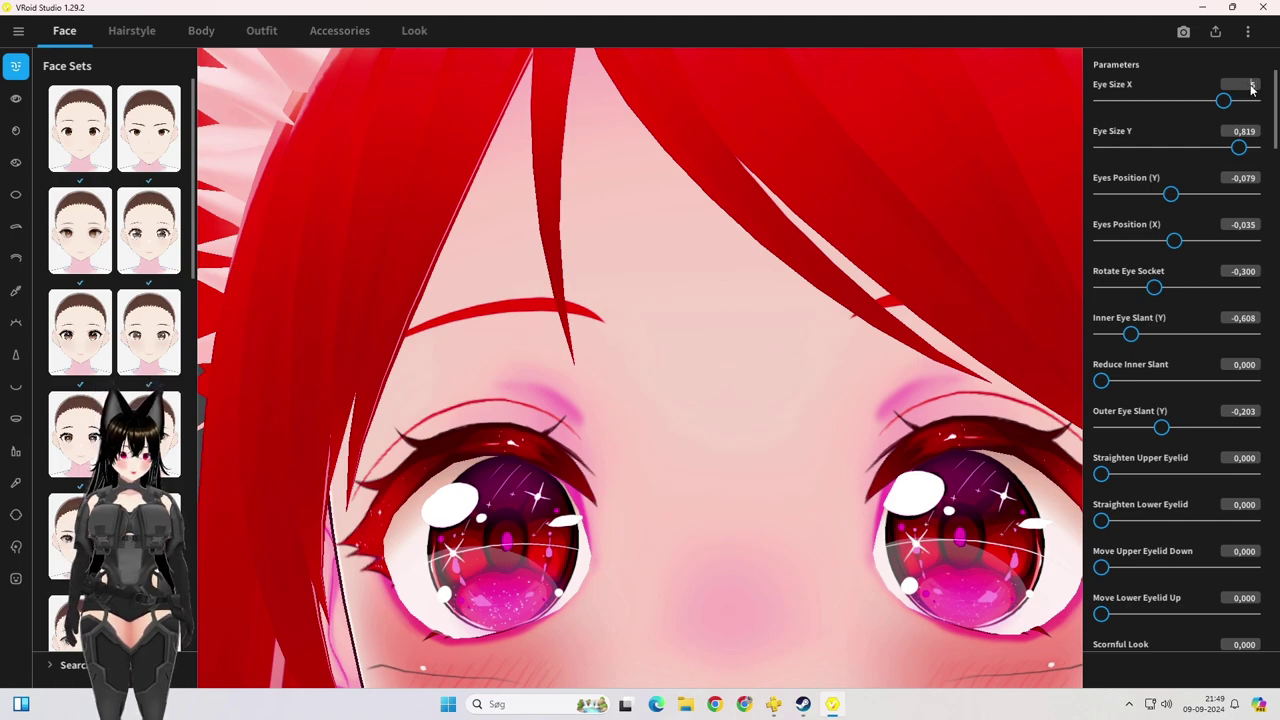
type(",")
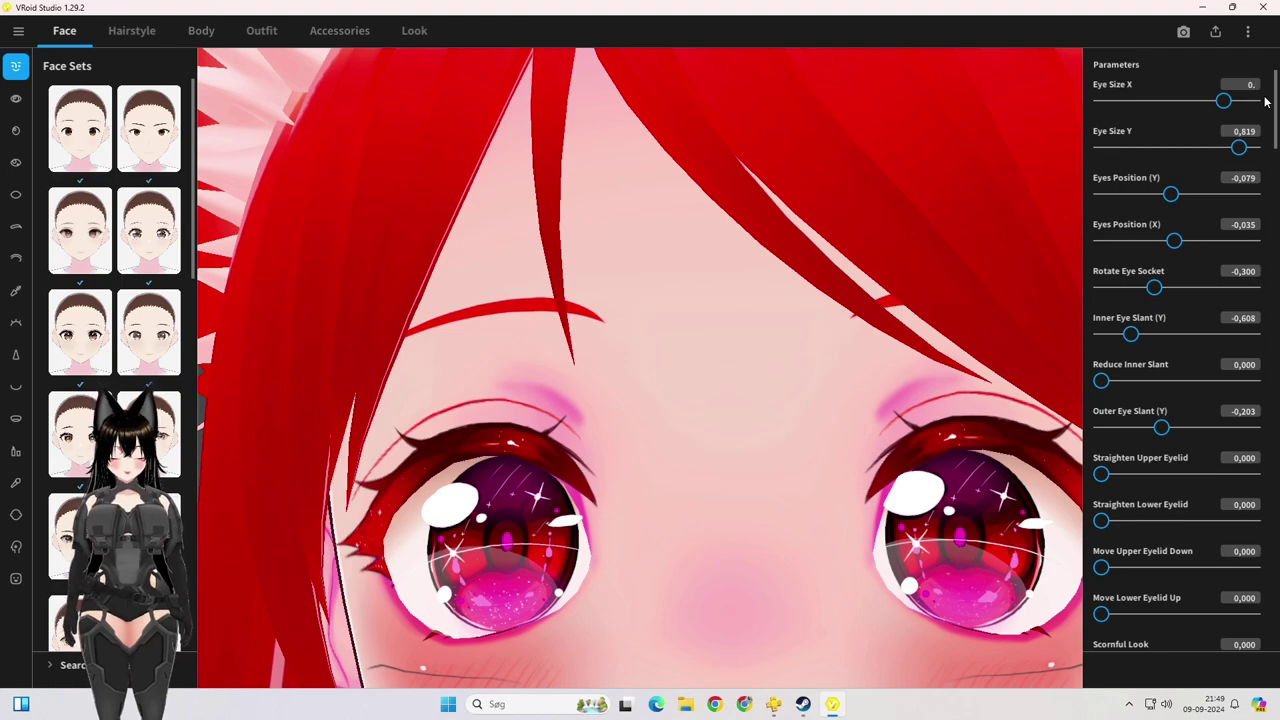
type("75")
key("Return")
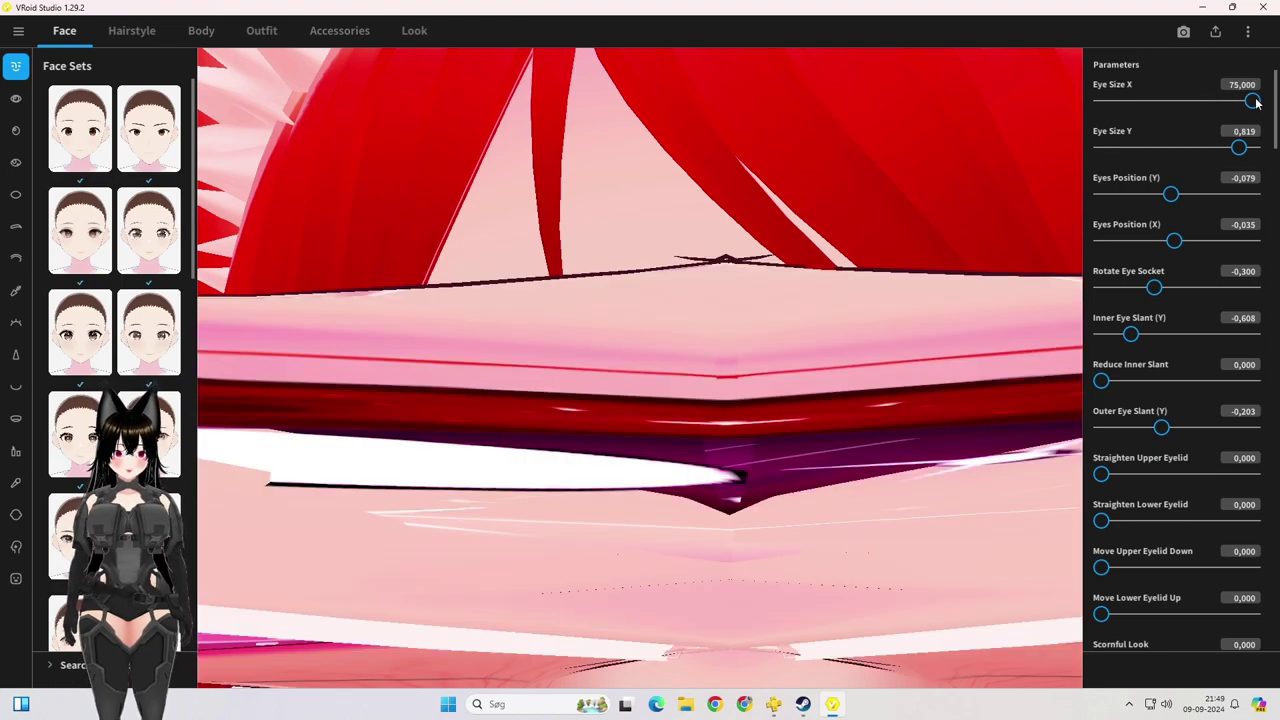
Step: Set Eye Size X to 0.75 and check the widened eyes from the front
left_click(1238, 88)
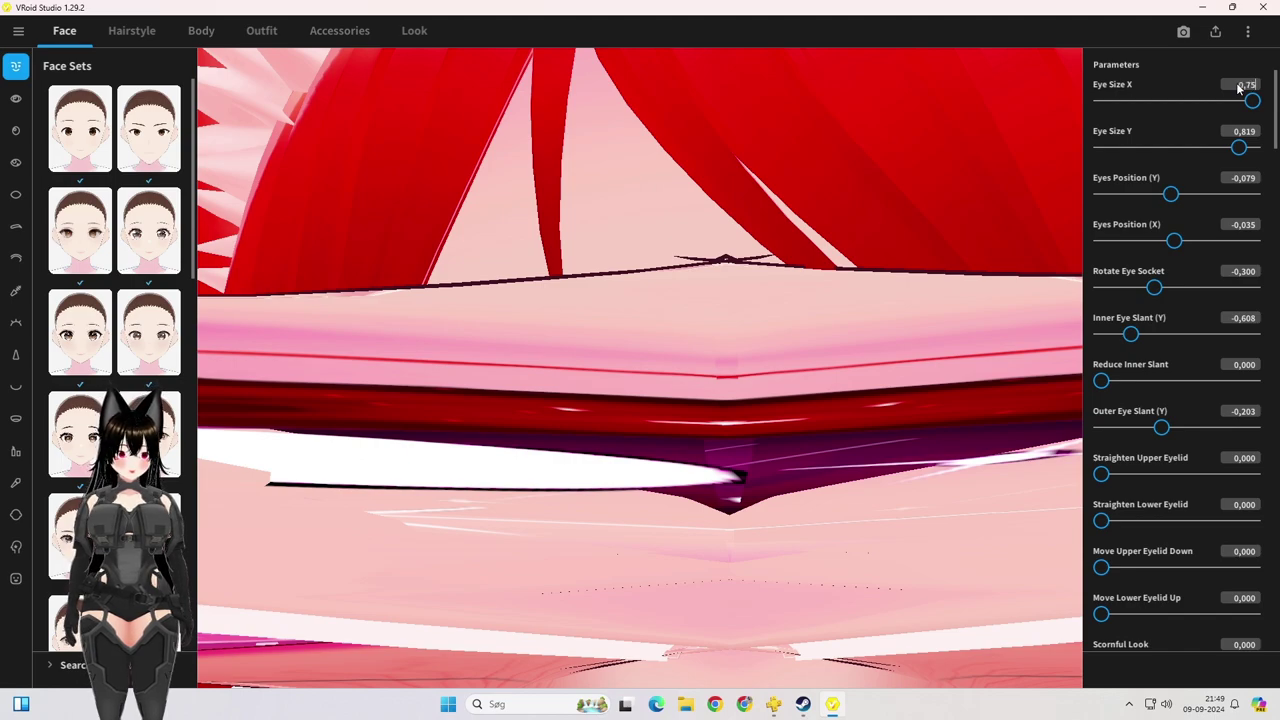
key("Return")
scroll(700, 430, "up", 5)
scroll(651, 397, "down", 2)
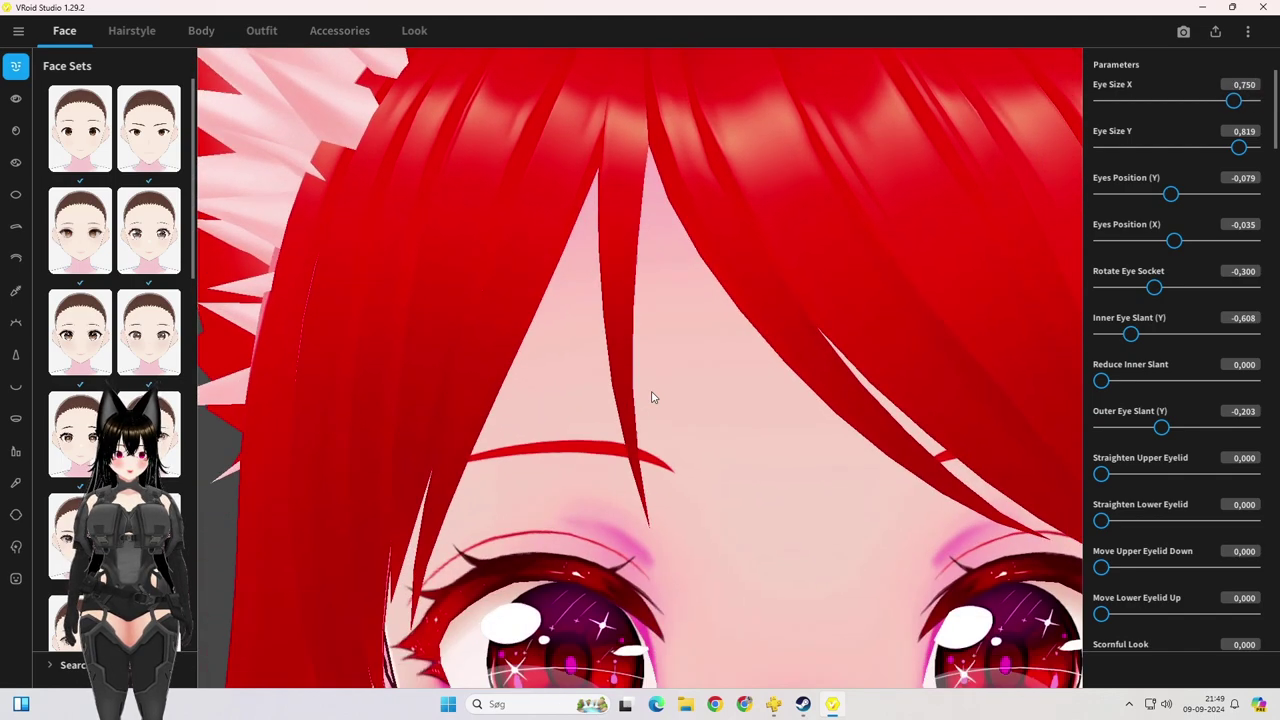
scroll(651, 397, "down", 3)
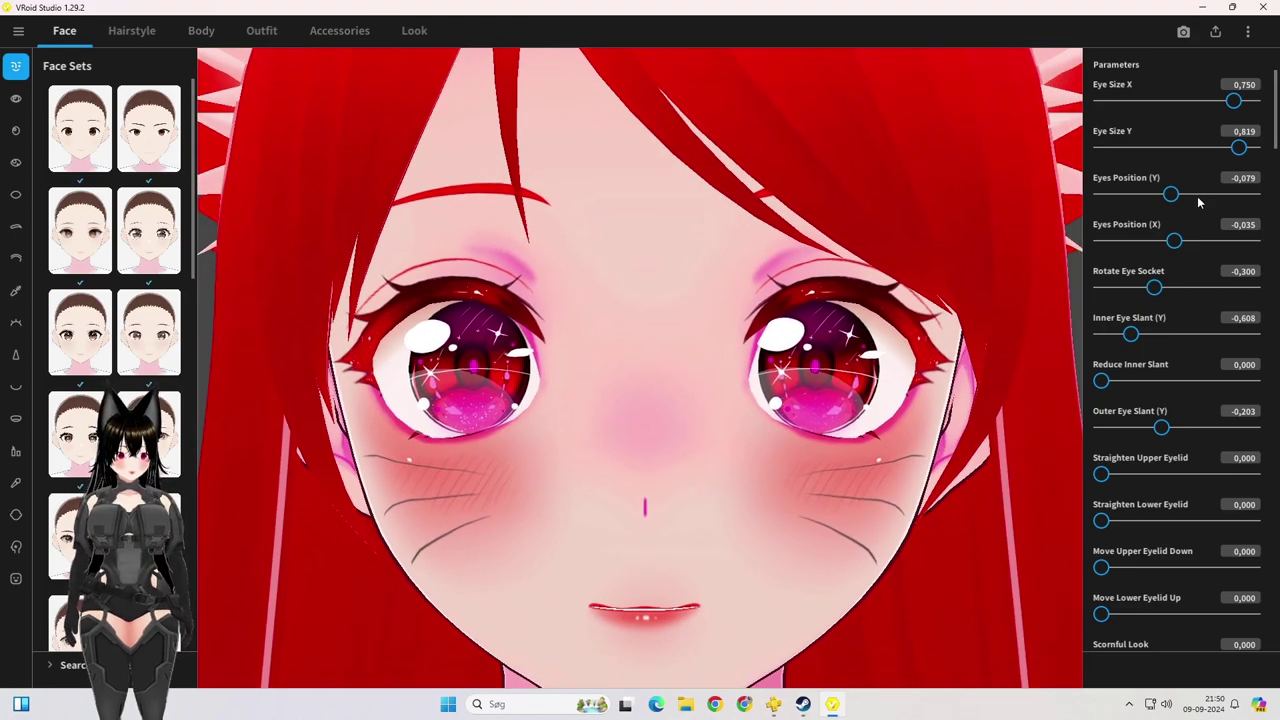
Step: Look through the face parameters from the eye settings down to the Fem and Masc settings at the end
scroll(1178, 452, "down", 3)
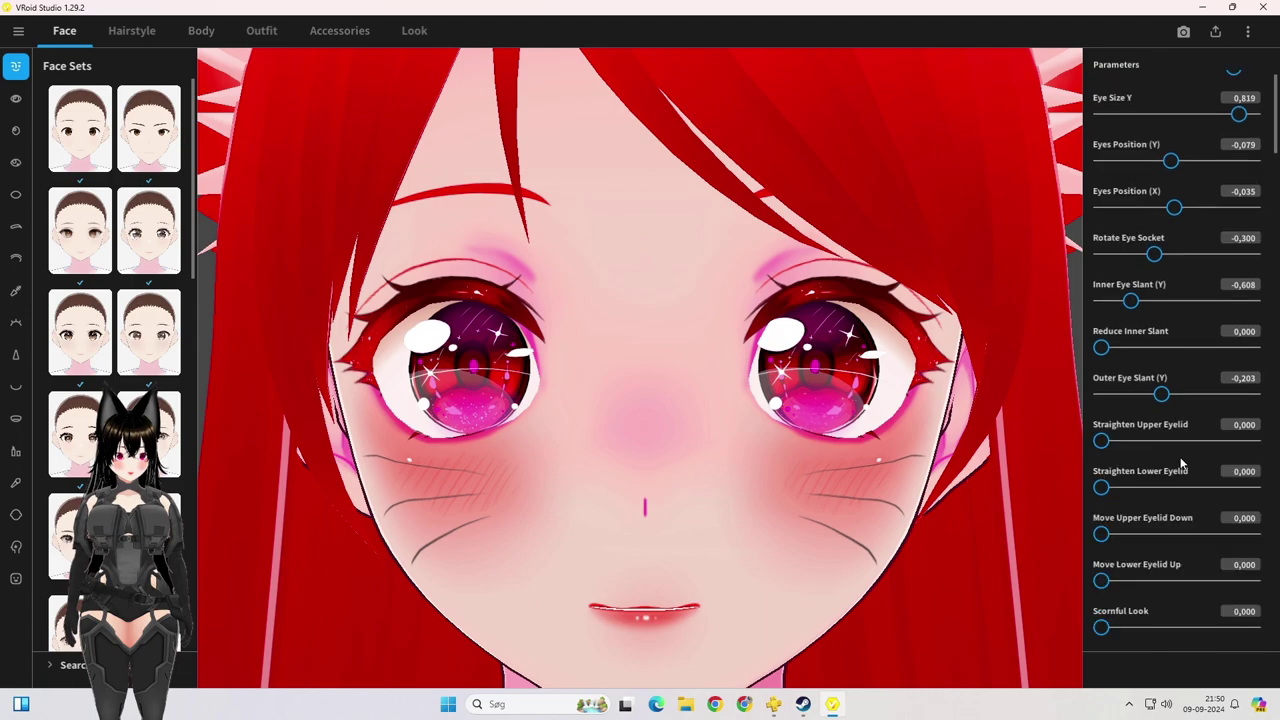
scroll(1179, 464, "down", 5)
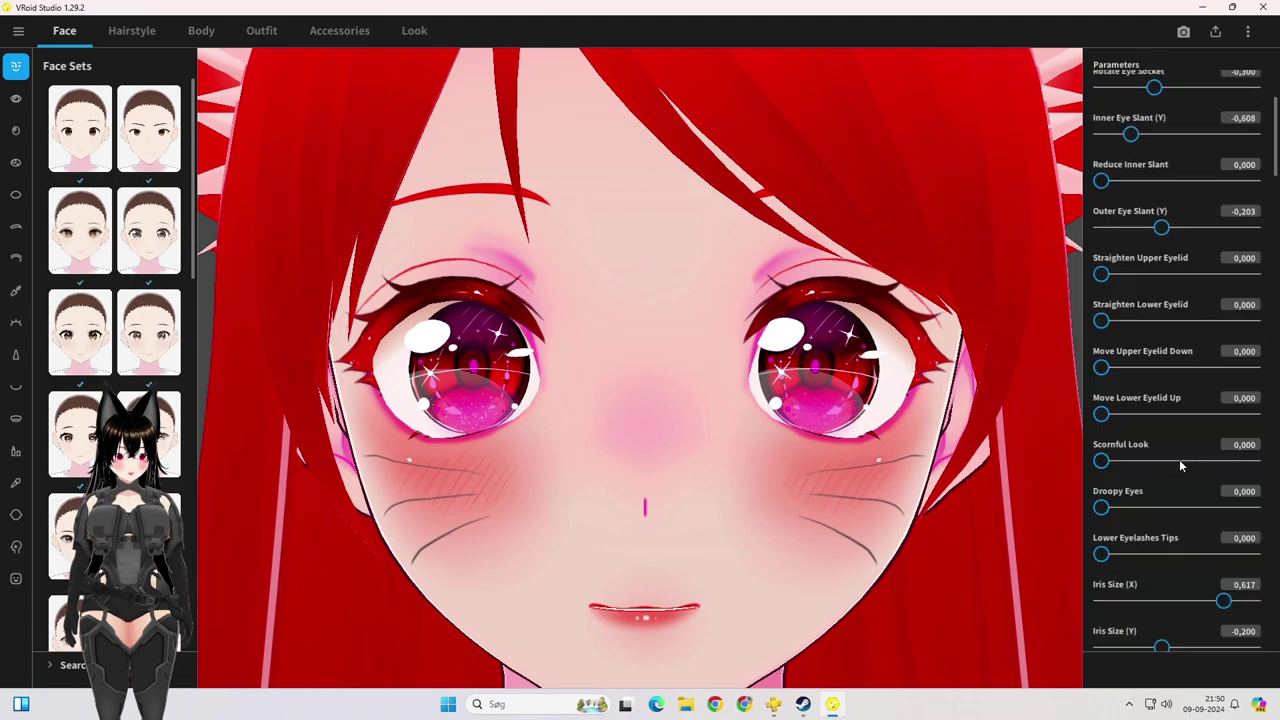
scroll(1180, 465, "down", 6)
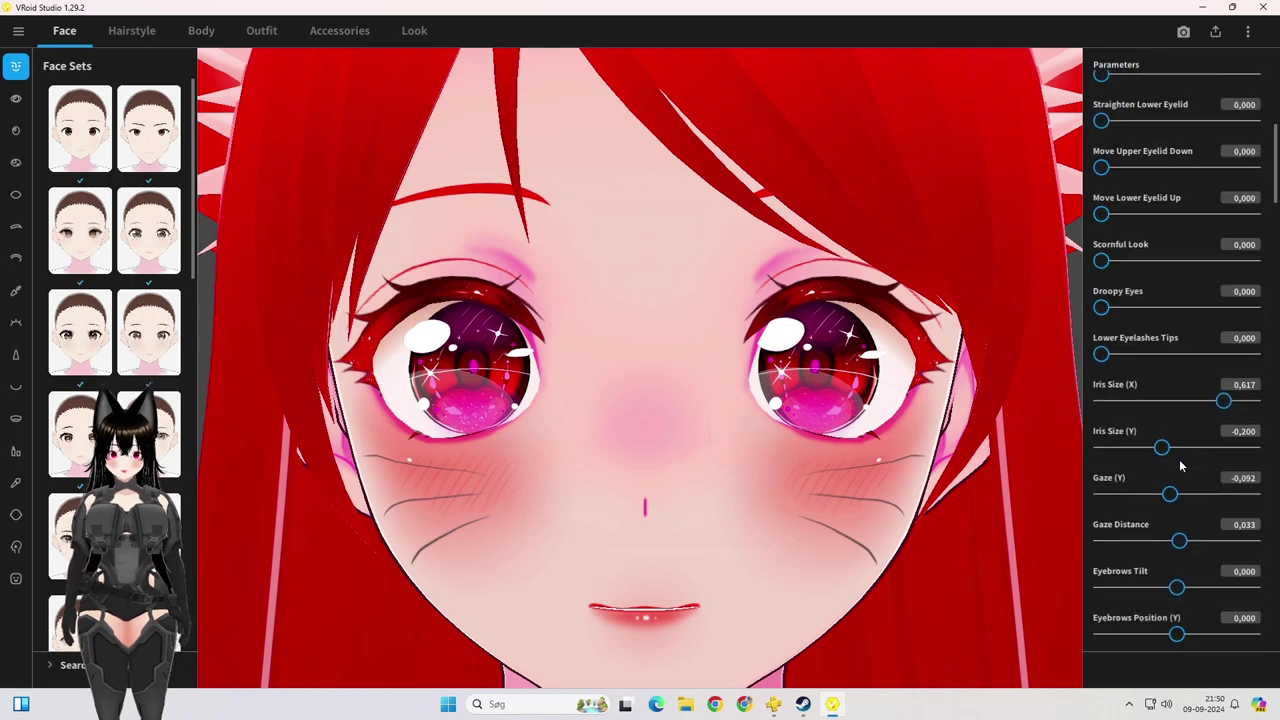
scroll(1180, 465, "down", 1)
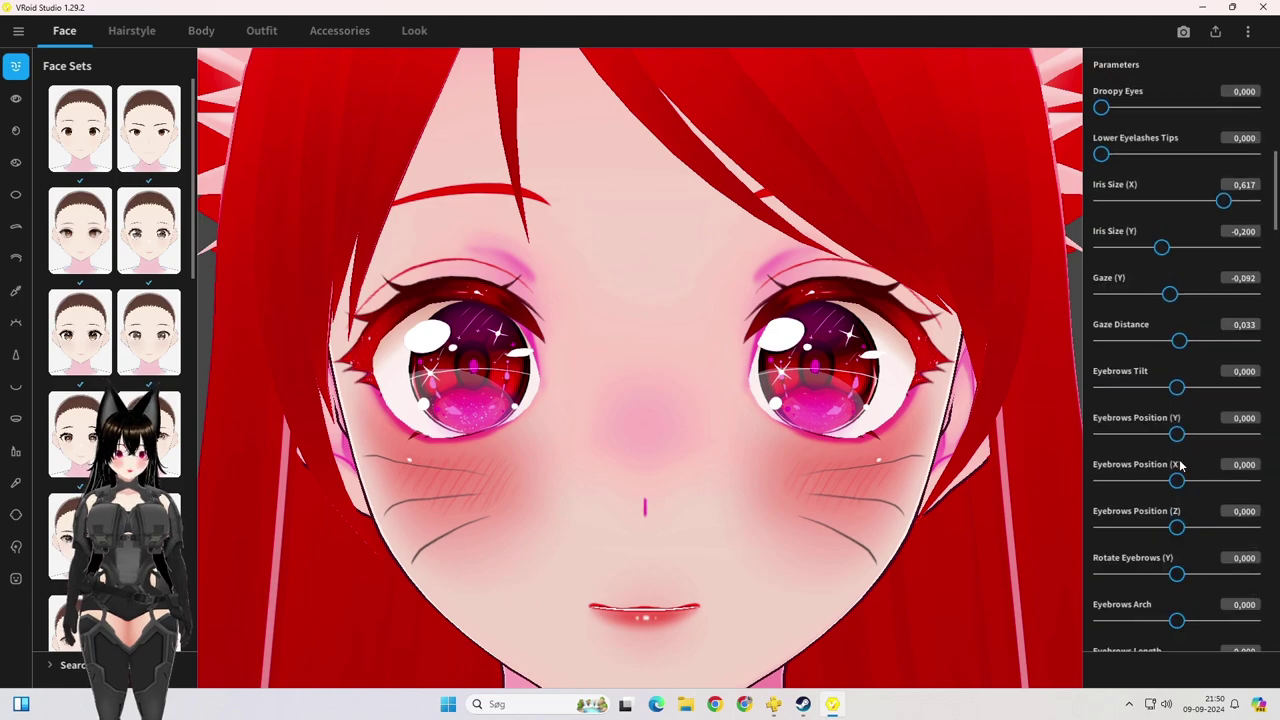
scroll(1180, 465, "down", 2)
scroll(1180, 465, "down", 6)
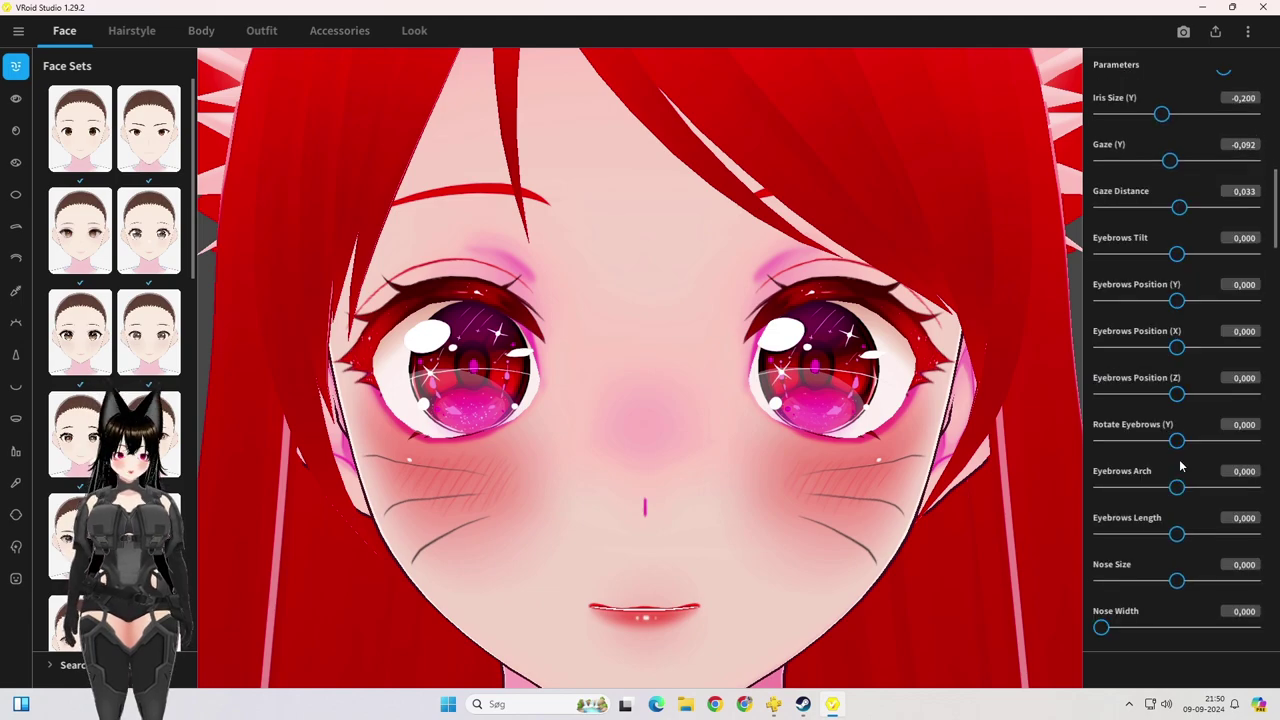
scroll(1180, 465, "down", 5)
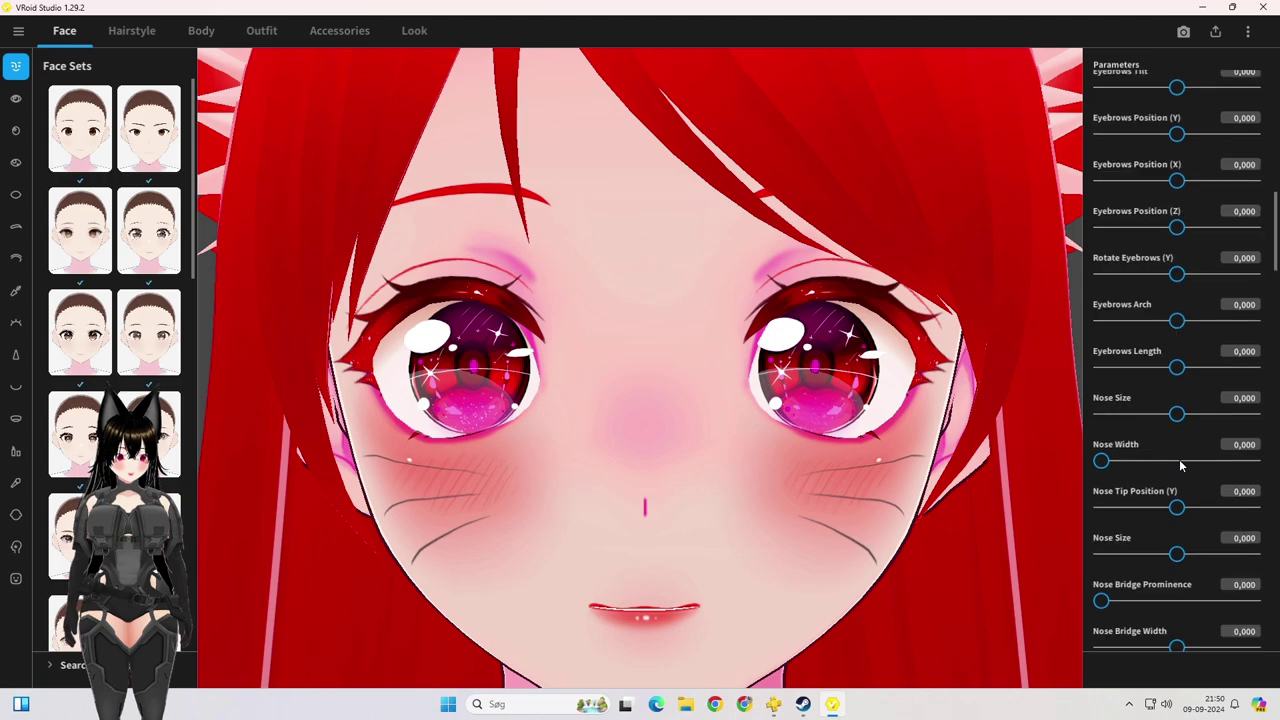
scroll(1180, 465, "down", 20)
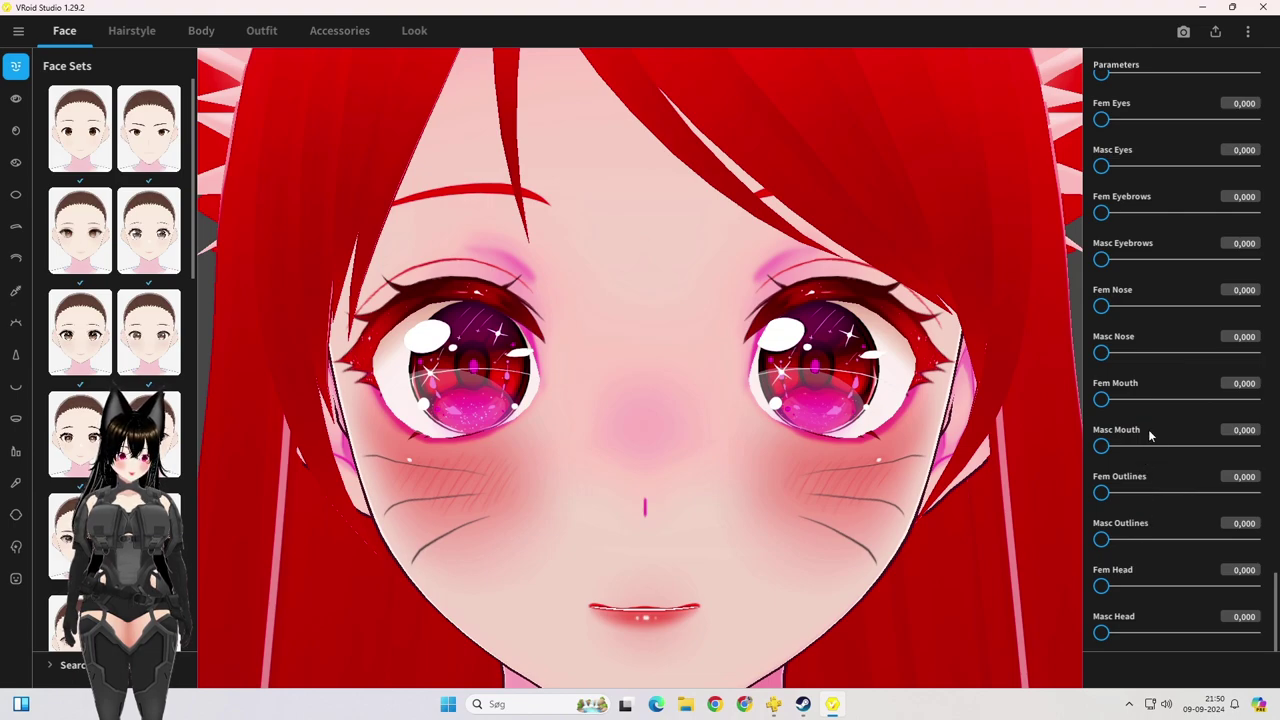
Step: Set Fem Eyes and Fem Nose to 1, checking the nose in profile and from the front
scroll(1150, 425, "up", 3)
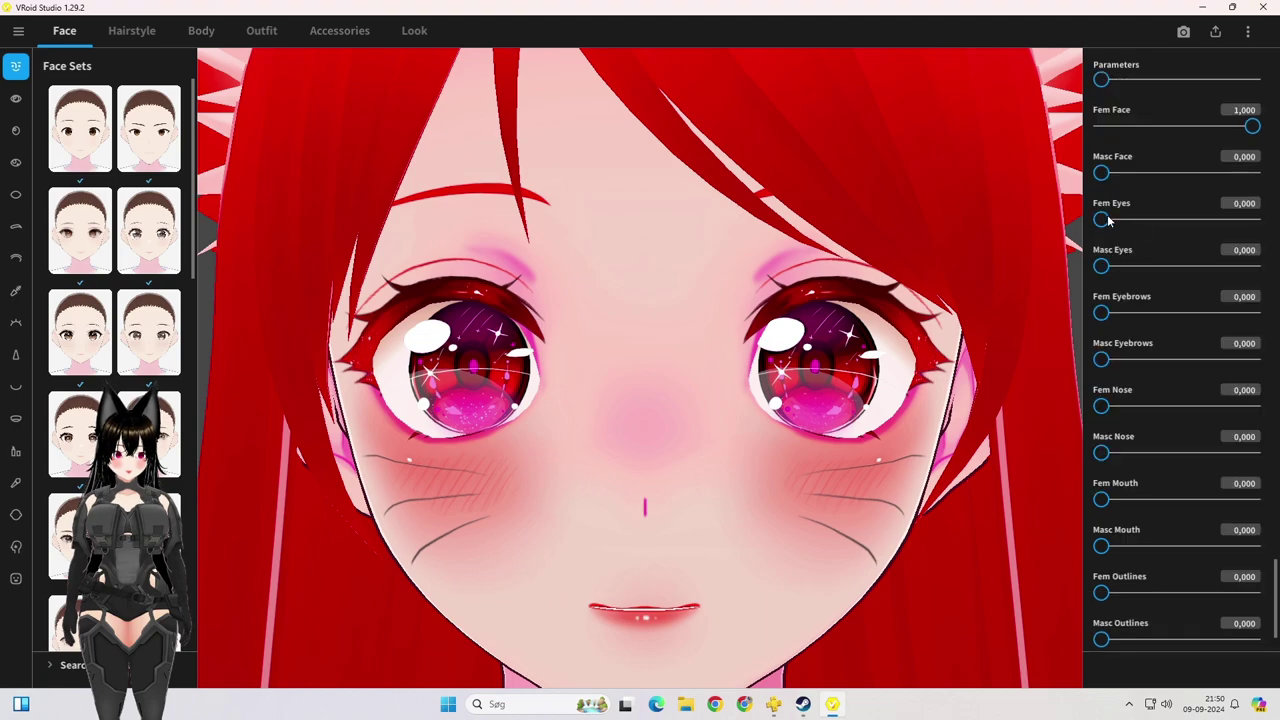
left_click_drag(1103, 219, 1272, 232)
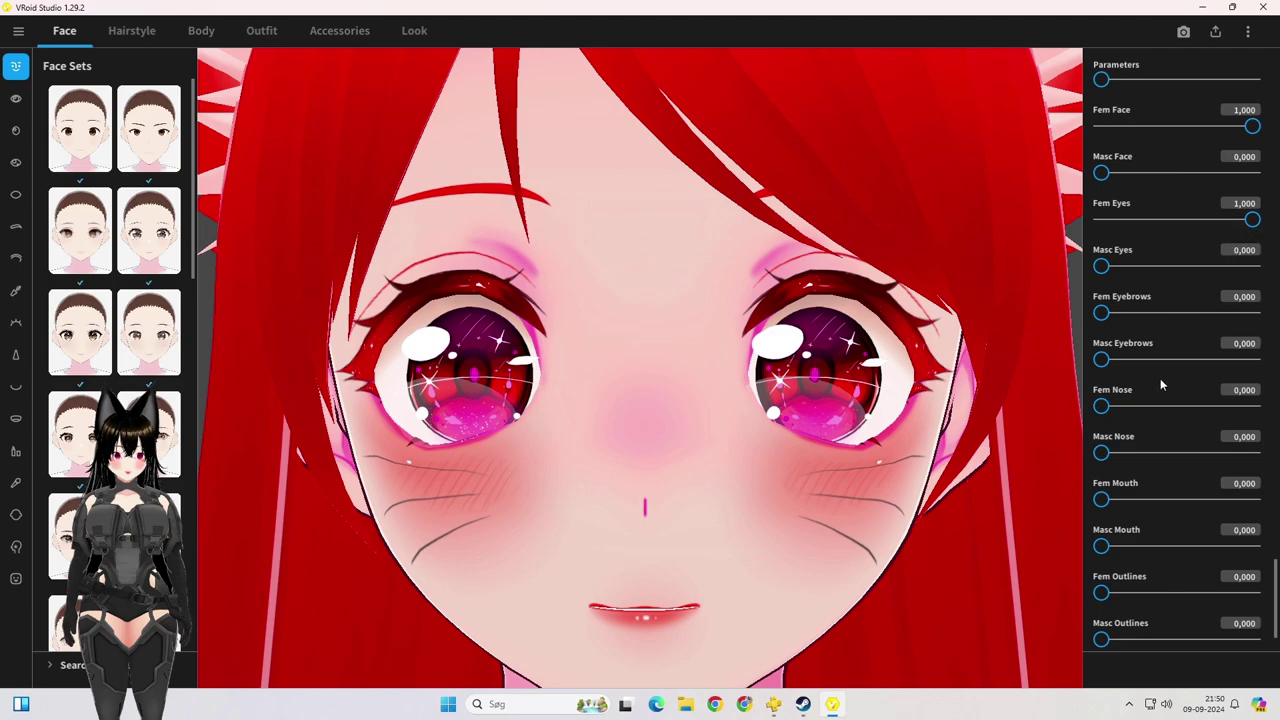
mouse_move(1100, 412)
left_mouse_down()
mouse_move(1195, 406)
mouse_move(1120, 406)
mouse_move(1232, 388)
mouse_move(1175, 406)
mouse_move(1095, 406)
left_mouse_up()
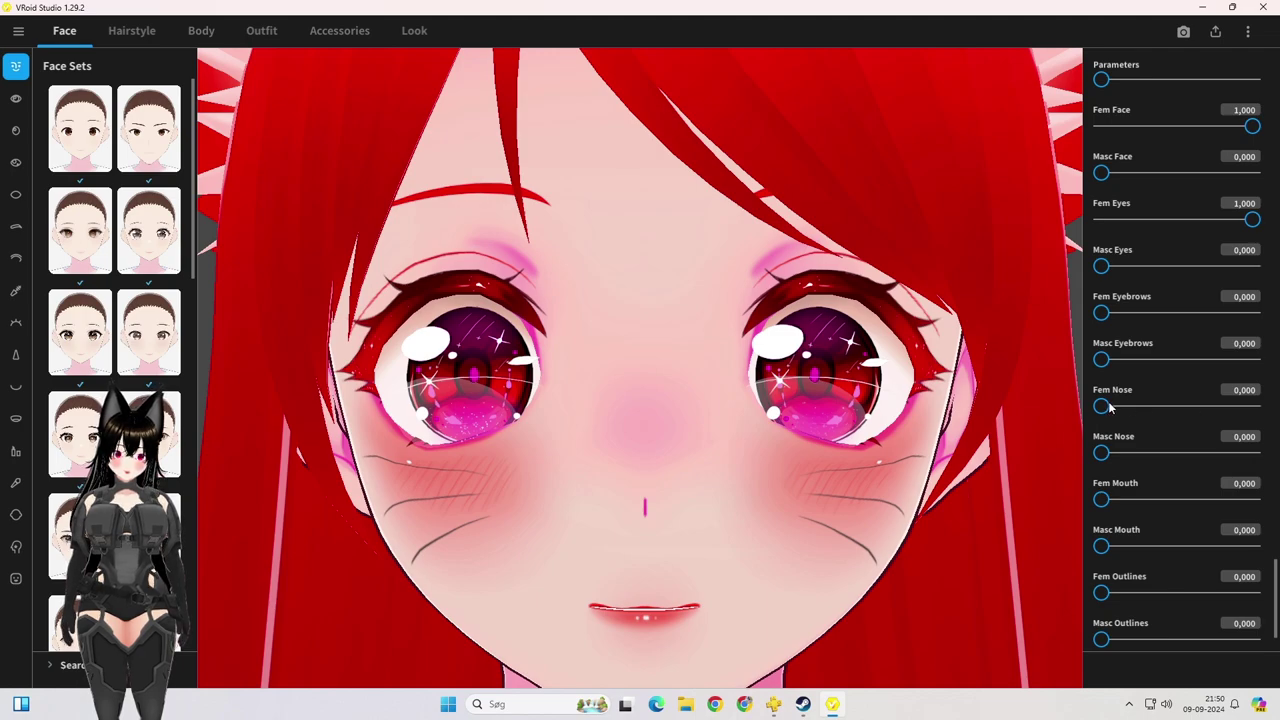
left_click_drag(1103, 407, 1264, 406)
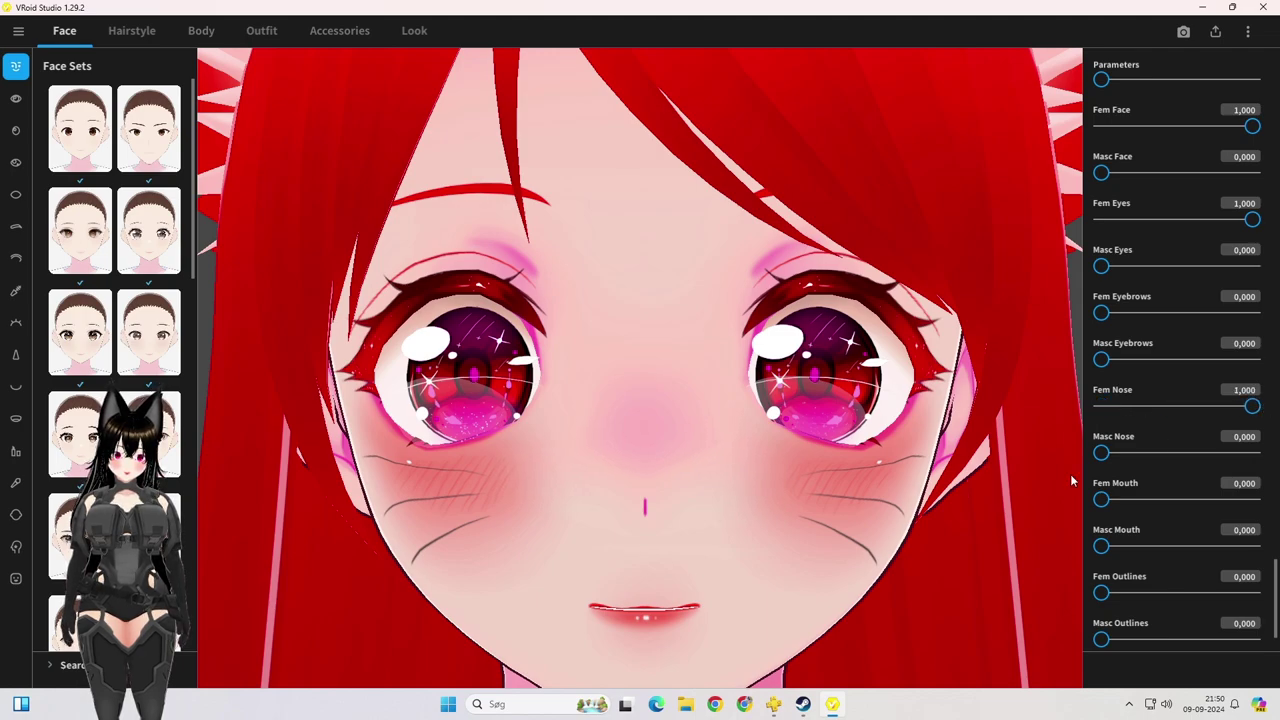
right_click_drag(574, 600, 710, 503)
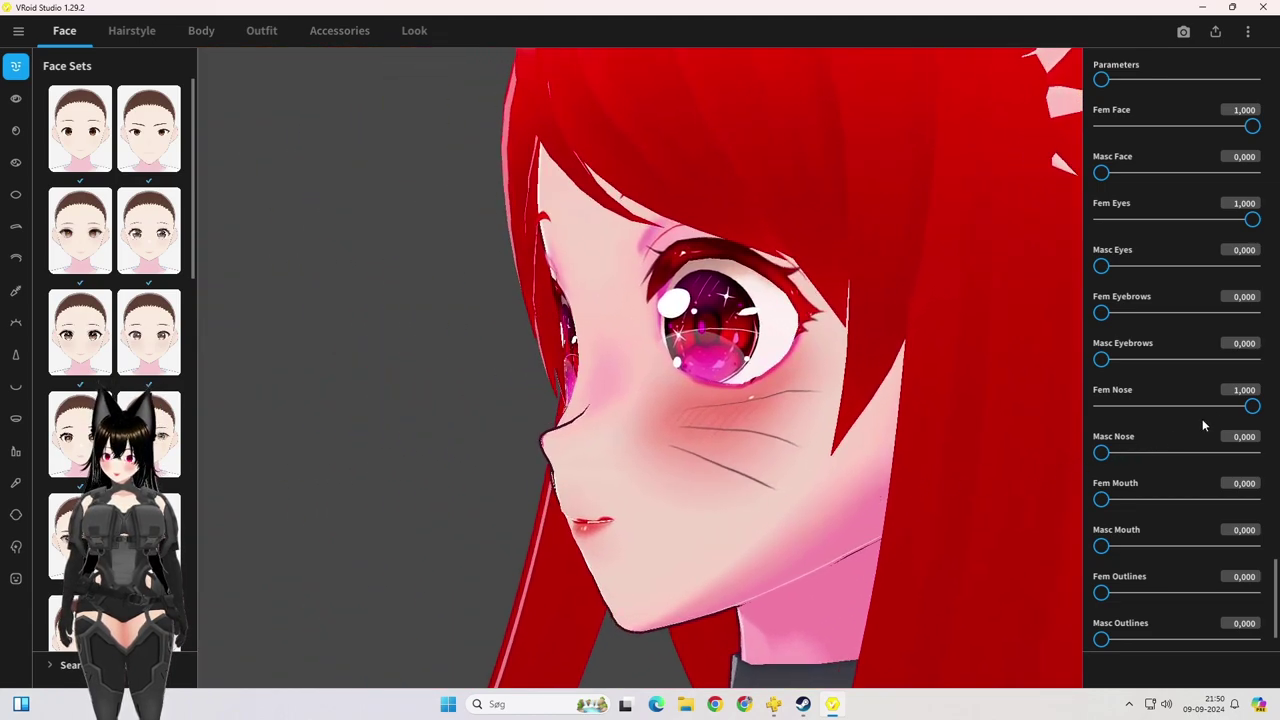
mouse_move(1254, 406)
left_mouse_down()
mouse_move(1150, 406)
mouse_move(1256, 406)
left_mouse_up()
right_click_drag(797, 469, 743, 418)
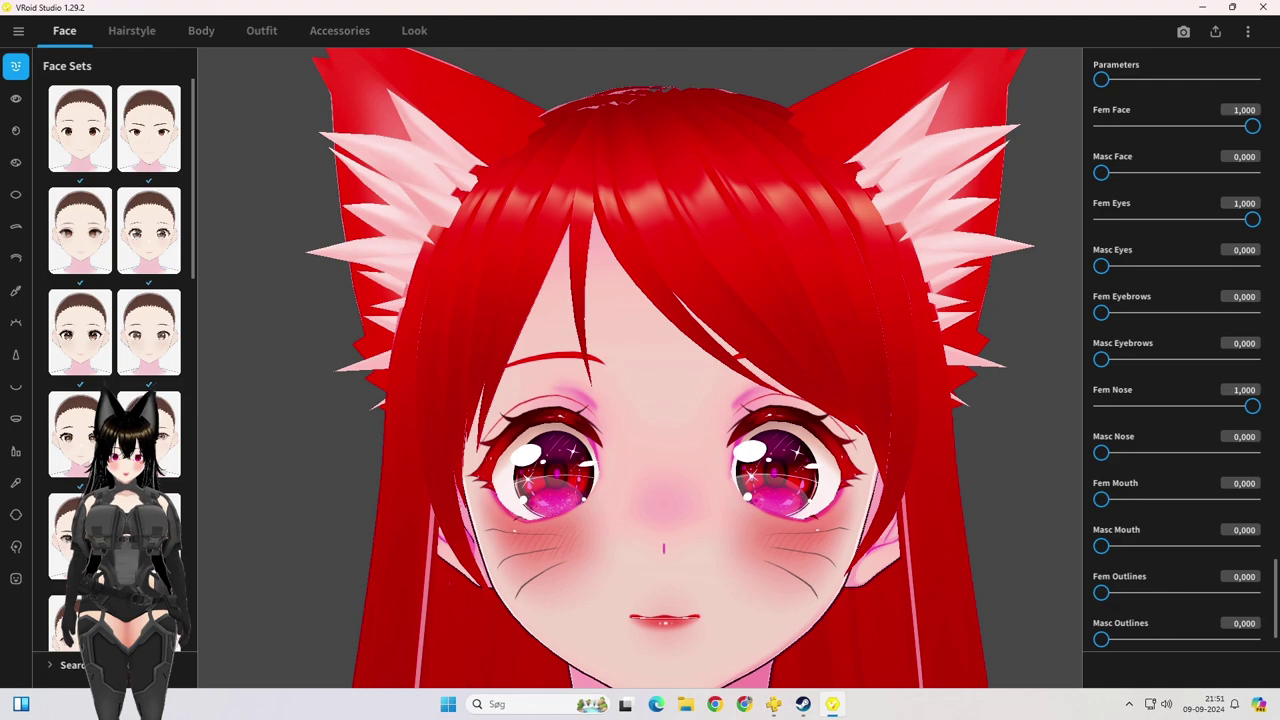
Step: Set Fem Outlines to 1, check the face shape, and set Fem Mouth to 1
left_click_drag(1118, 503, 1075, 504)
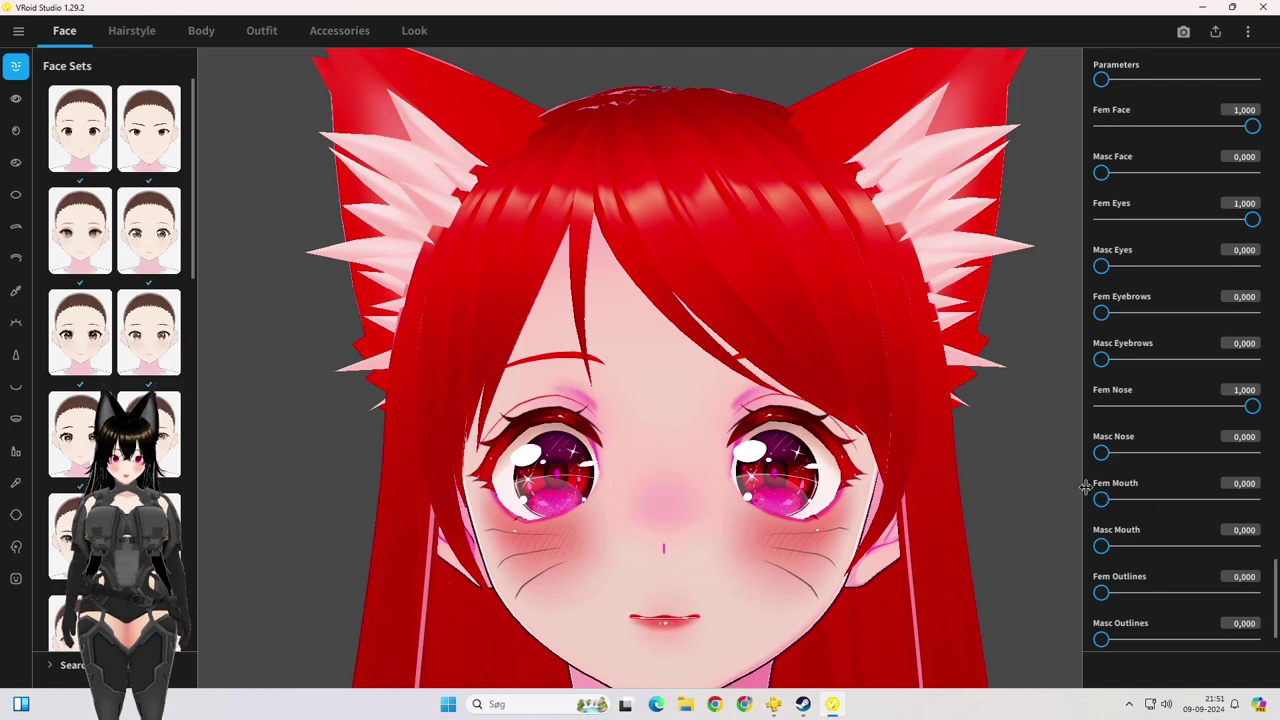
left_click_drag(1104, 593, 1268, 594)
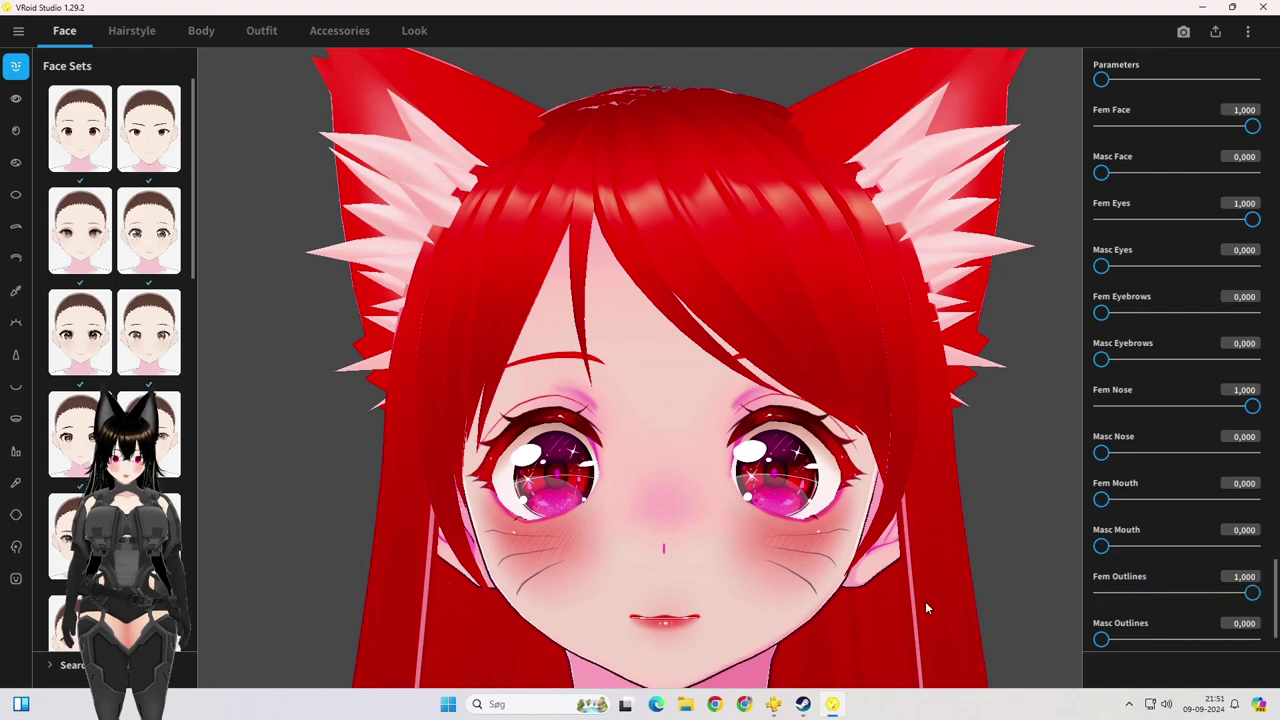
scroll(755, 497, "down", 5)
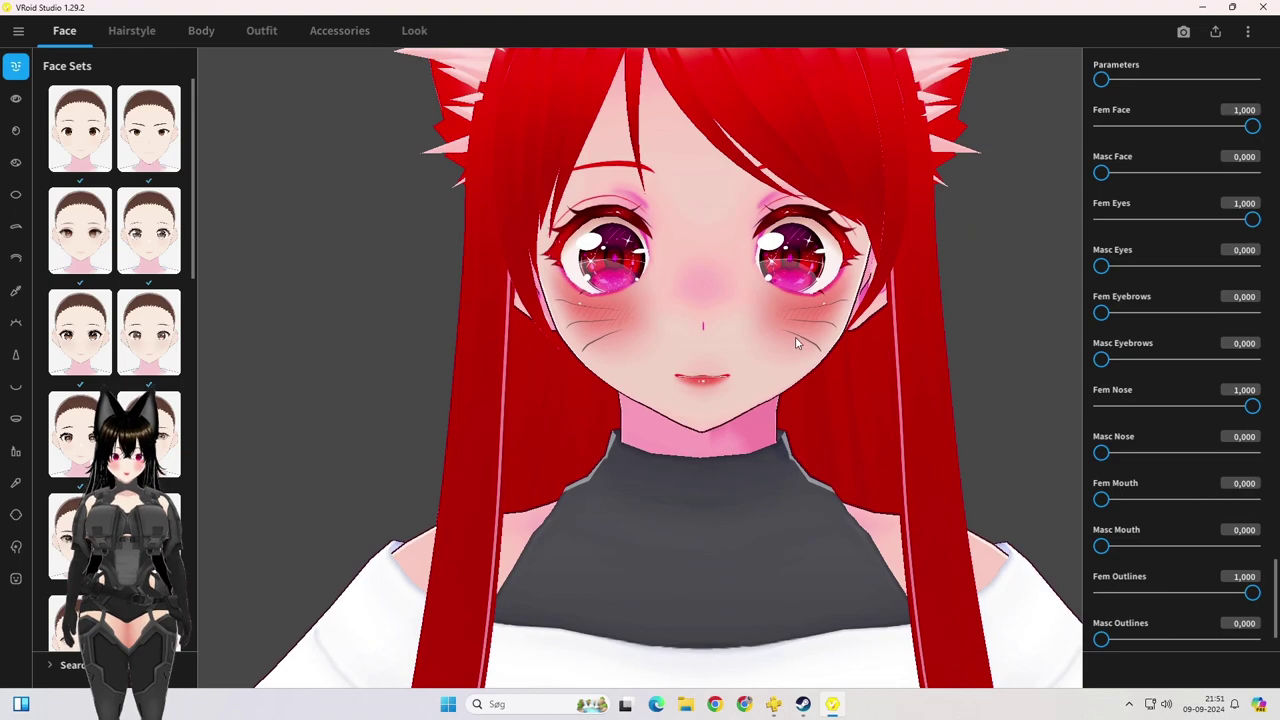
scroll(787, 370, "up", 3)
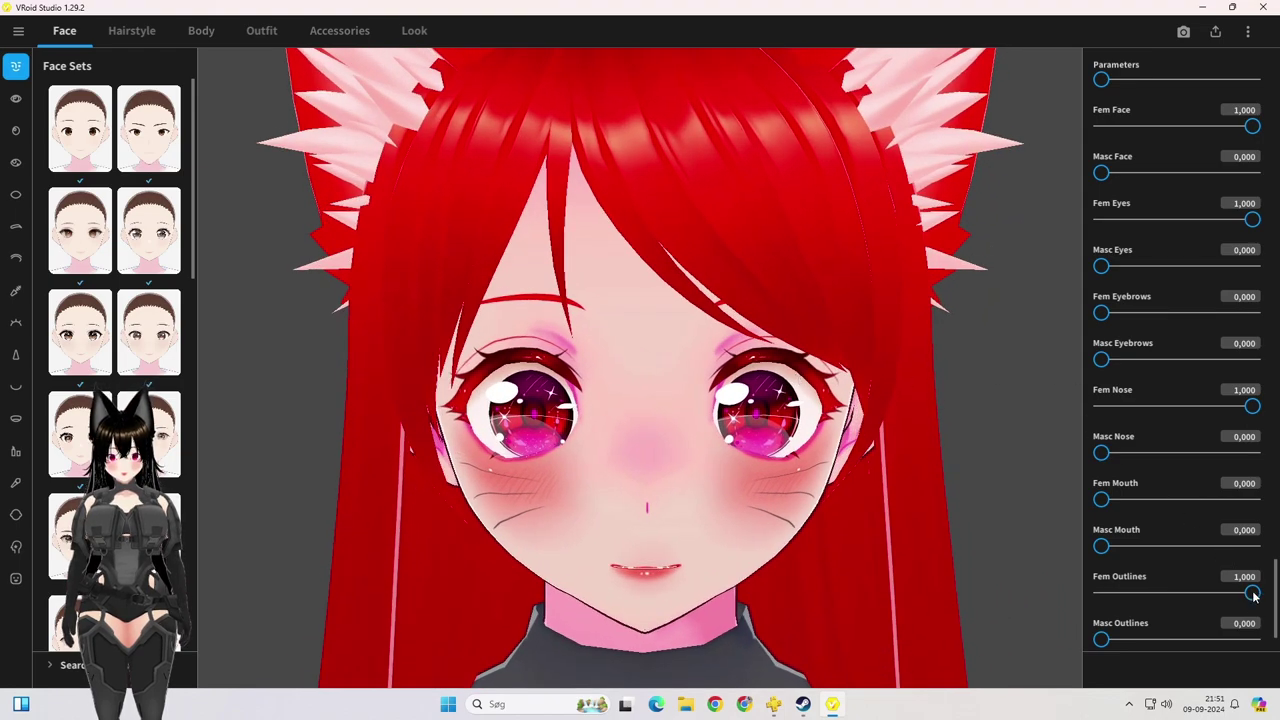
mouse_move(1254, 595)
left_mouse_down()
mouse_move(1198, 593)
mouse_move(1260, 593)
left_mouse_up()
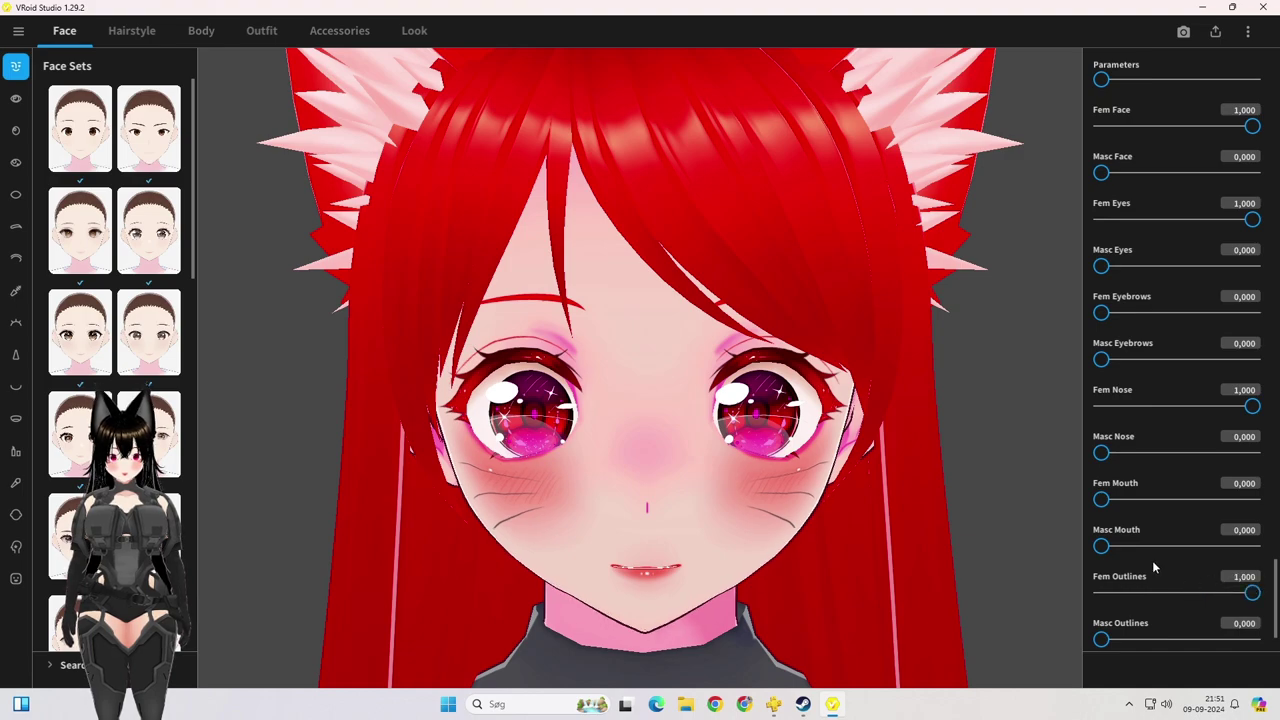
left_click_drag(1103, 500, 1275, 503)
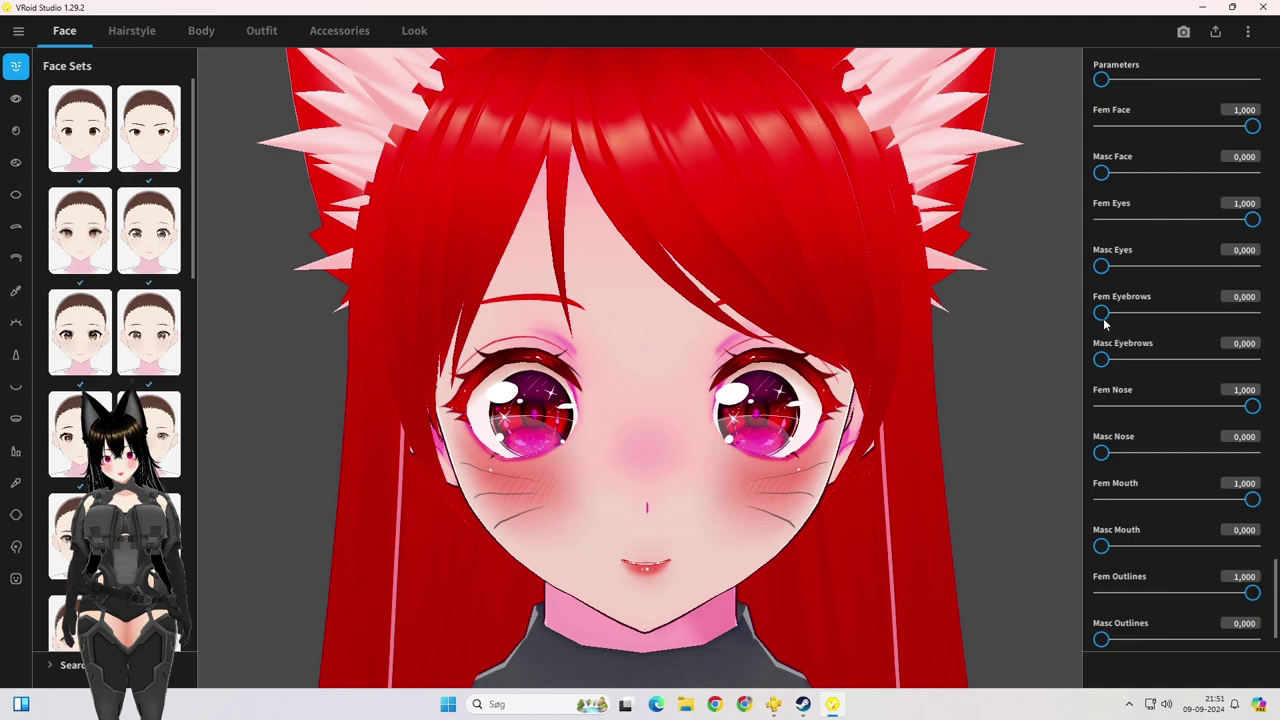
Step: Set Fem Eyebrows to 0.762
left_click_drag(1104, 316, 1149, 315)
left_click_drag(1148, 316, 1215, 349)
Step: Try Chin Width at -1 and the Jaw Angle (Increase) setting, restoring both to 0
scroll(1176, 340, "up", 1)
scroll(1175, 335, "up", 1)
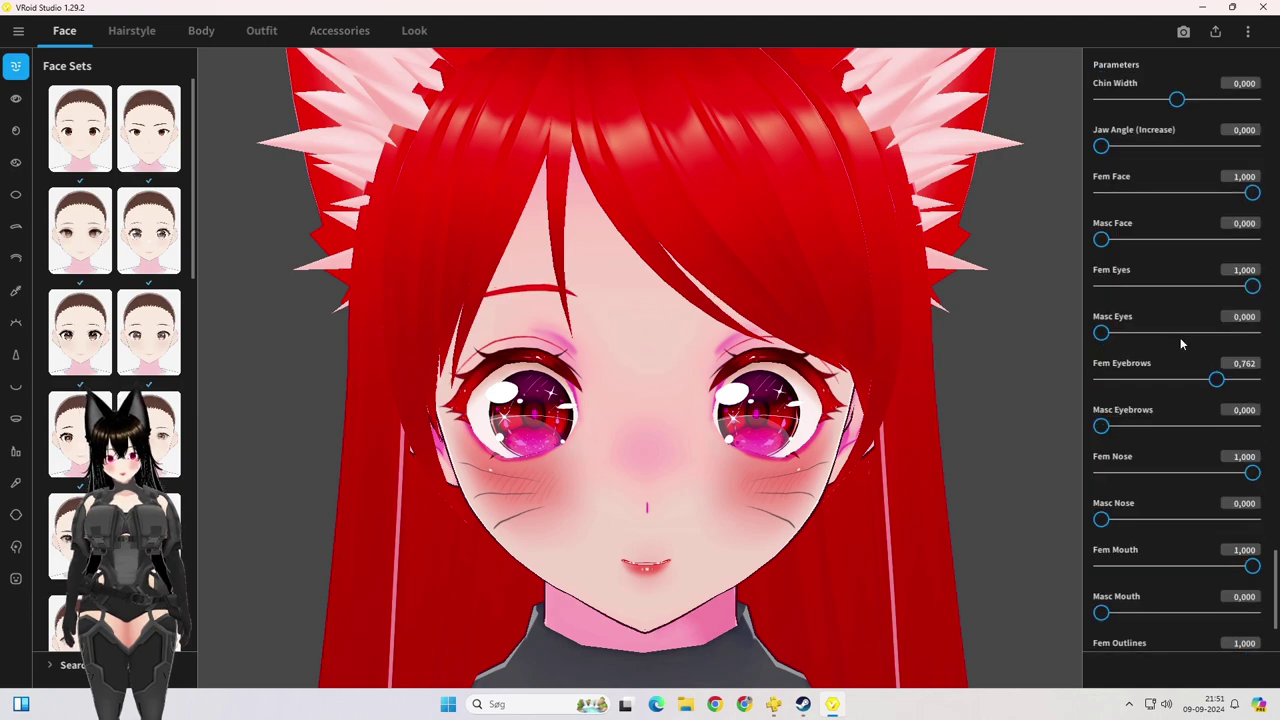
scroll(1181, 339, "up", 1)
scroll(1184, 343, "up", 1)
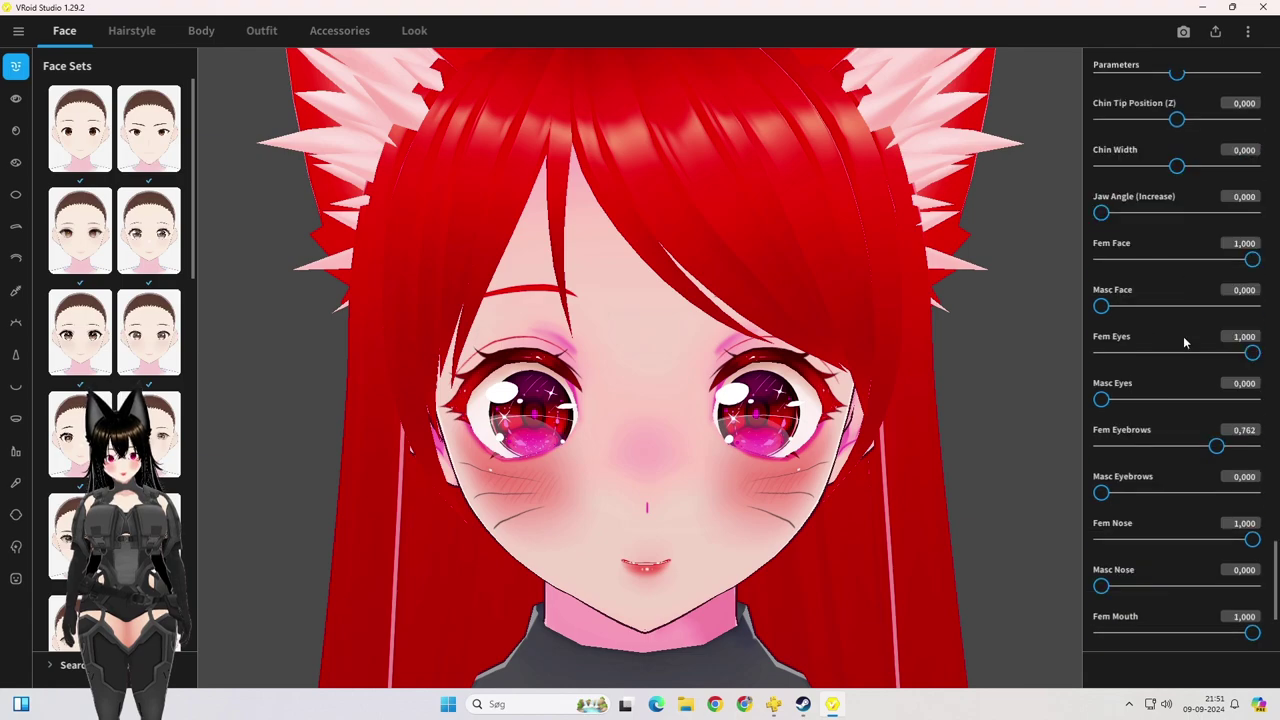
scroll(1184, 343, "up", 1)
scroll(1184, 343, "up", 1)
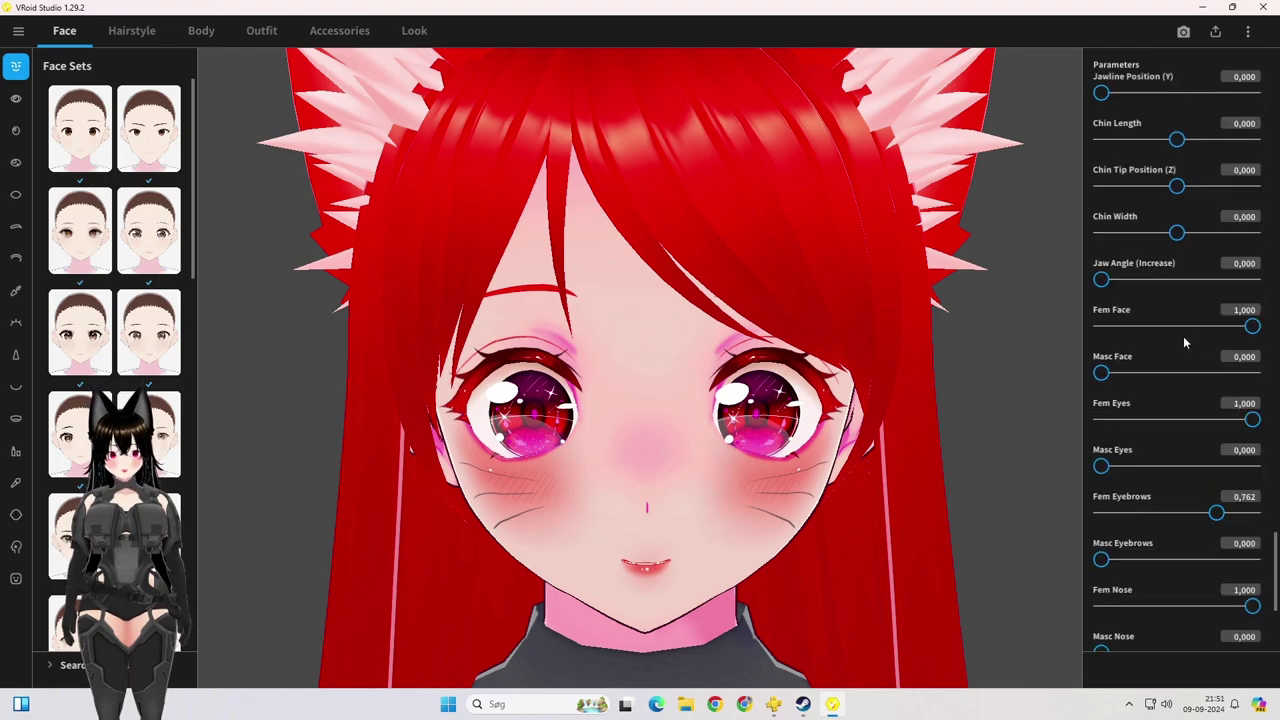
scroll(1184, 343, "up", 1)
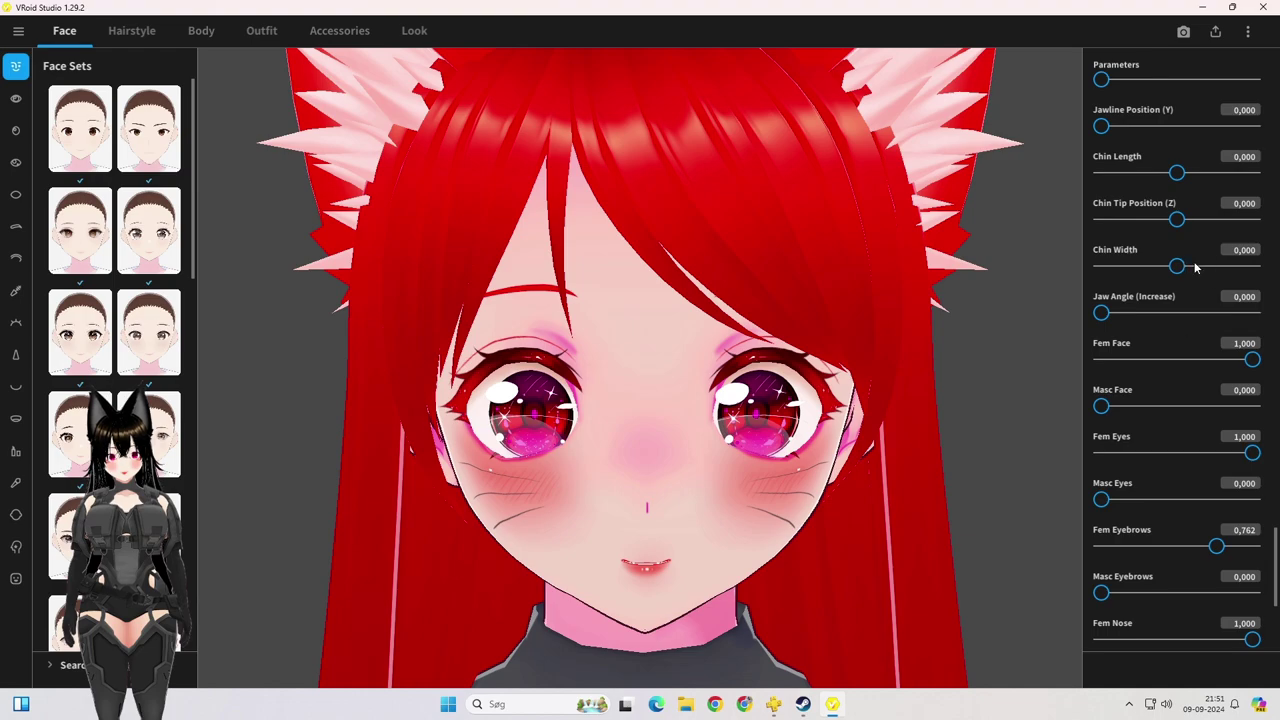
left_click_drag(1181, 266, 1043, 285)
left_click(1244, 252)
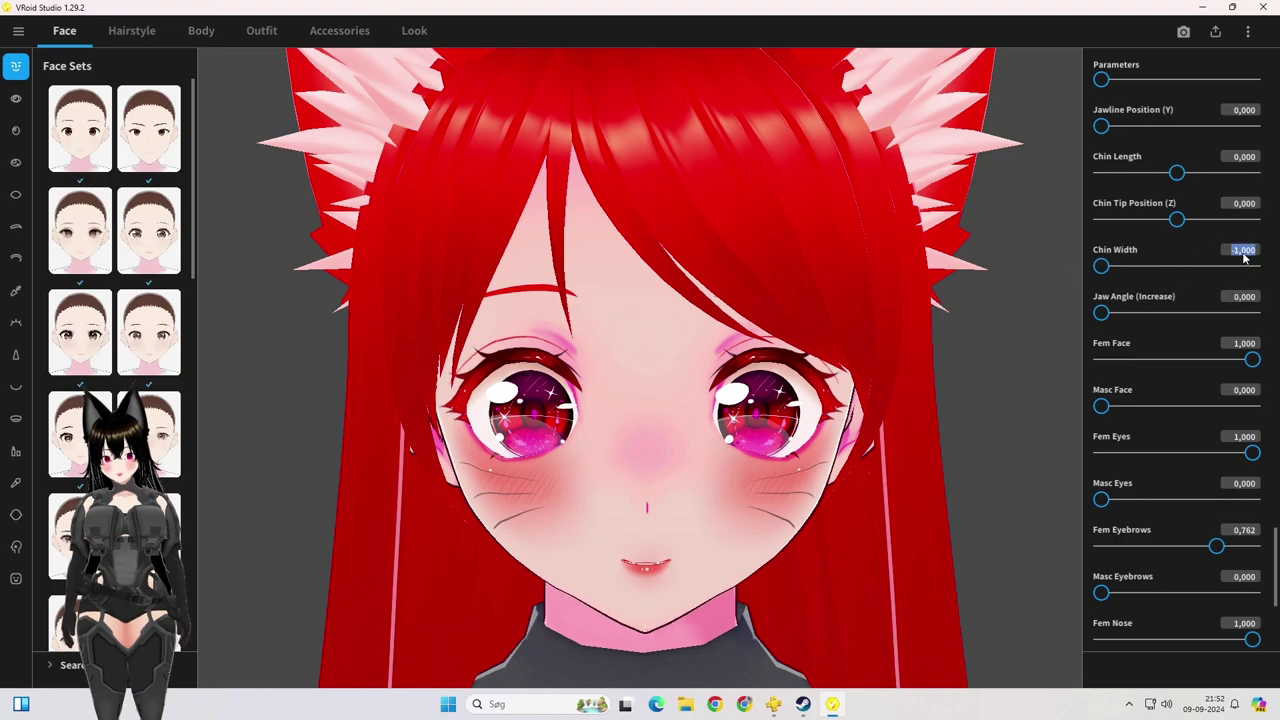
type("0")
key("Return")
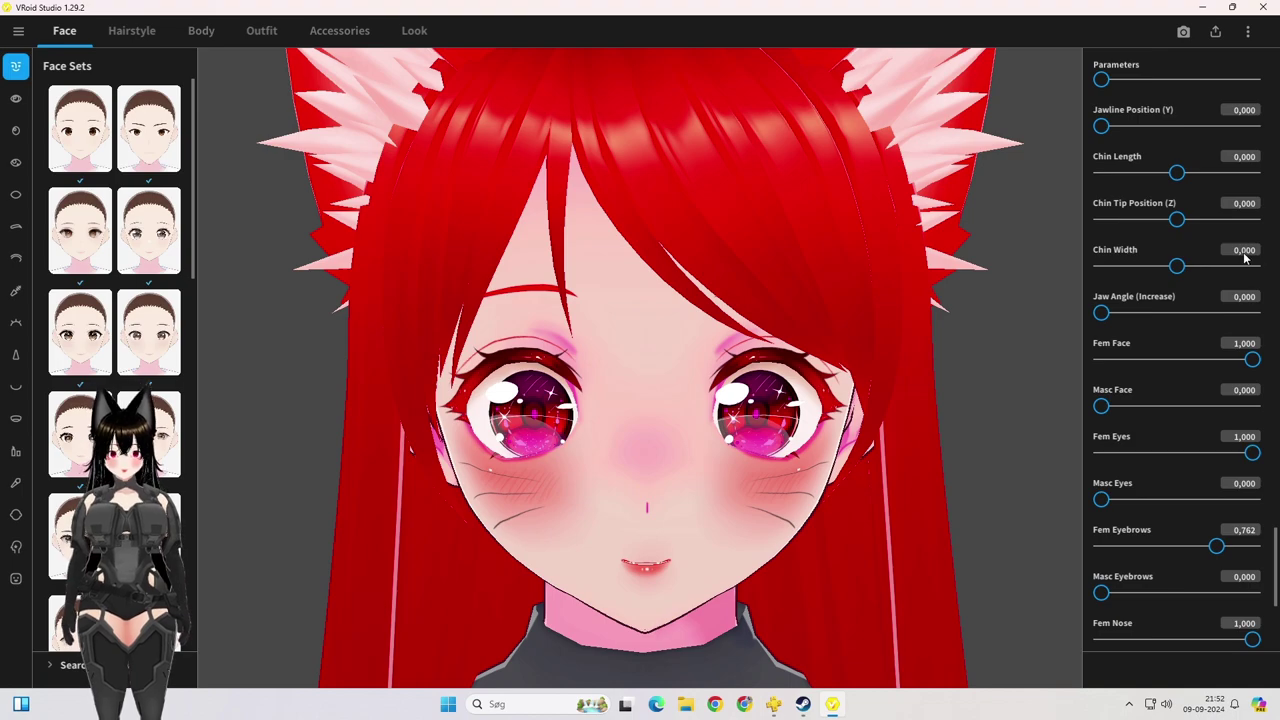
left_click_drag(1105, 316, 1068, 334)
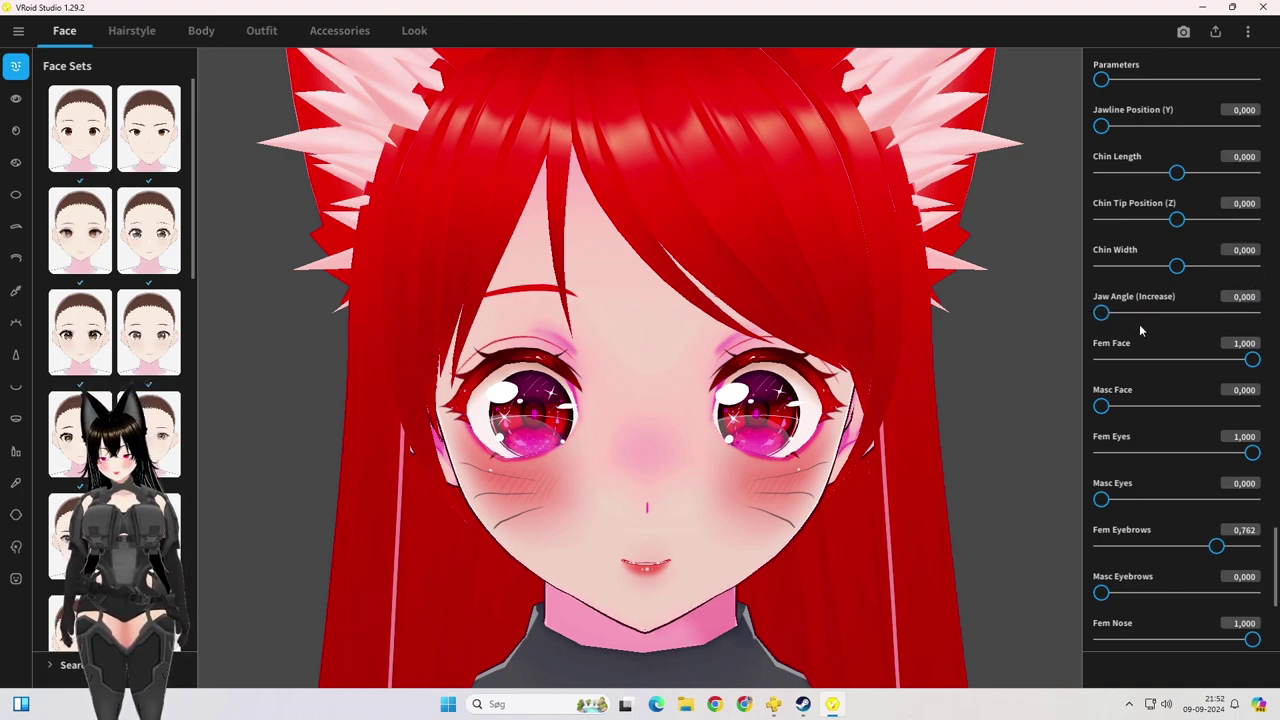
Step: Try a higher Chin Length and reset it to 0
scroll(1175, 331, "up", 1)
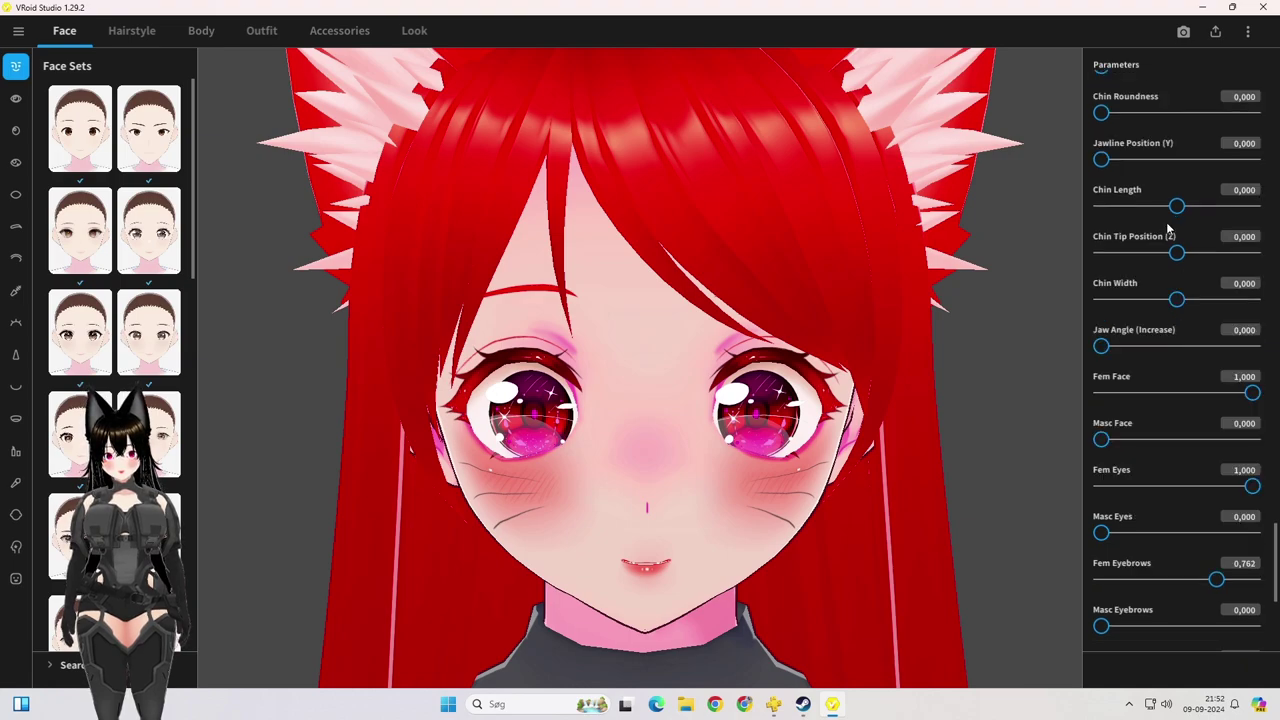
mouse_move(1178, 206)
left_mouse_down()
mouse_move(1277, 204)
mouse_move(1201, 205)
left_mouse_up()
left_click(1245, 190)
type("0")
key("Return")
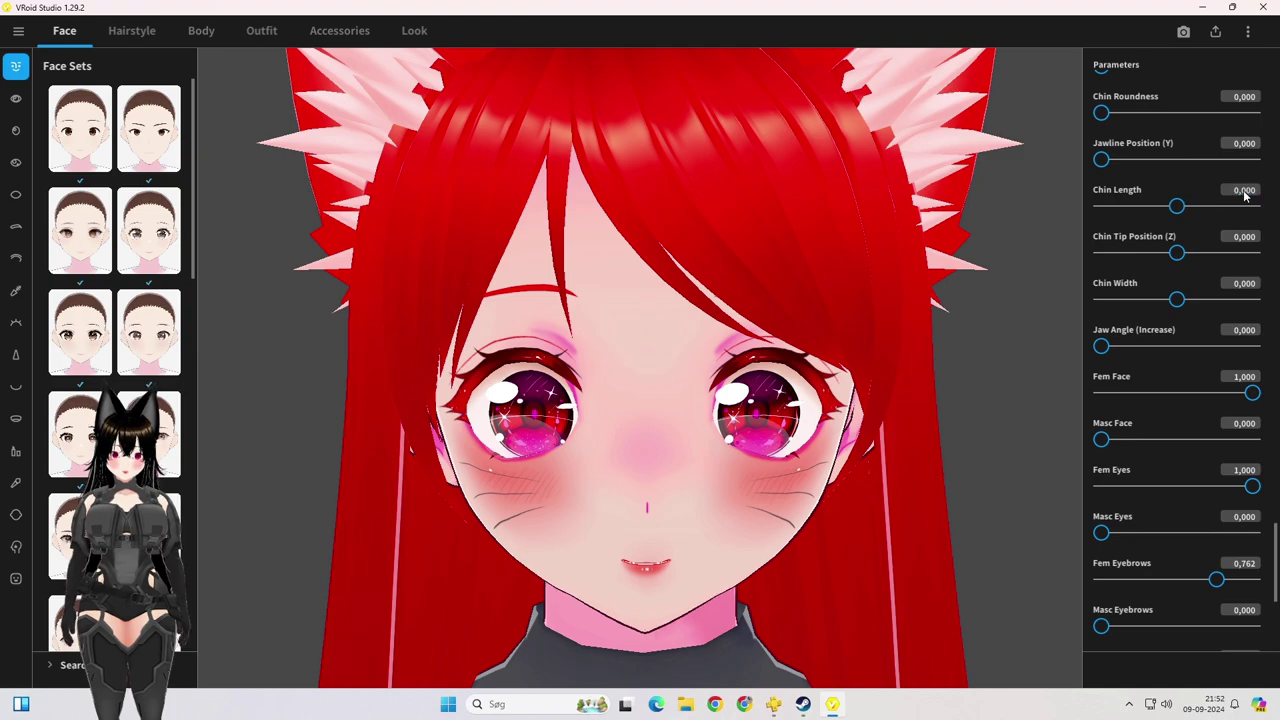
Step: Try a higher Chin Roundness and reset it to 0
scroll(1213, 223, "up", 2)
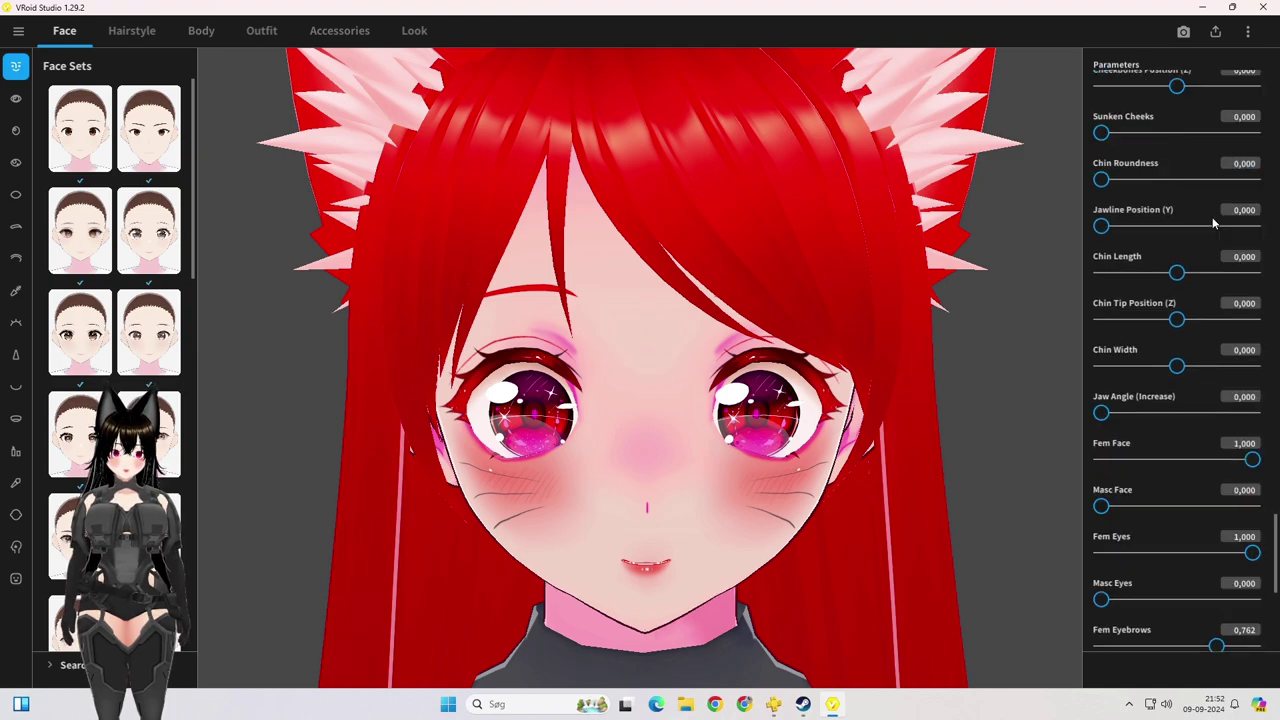
left_click_drag(1101, 180, 1224, 179)
left_click(1245, 163)
type("0")
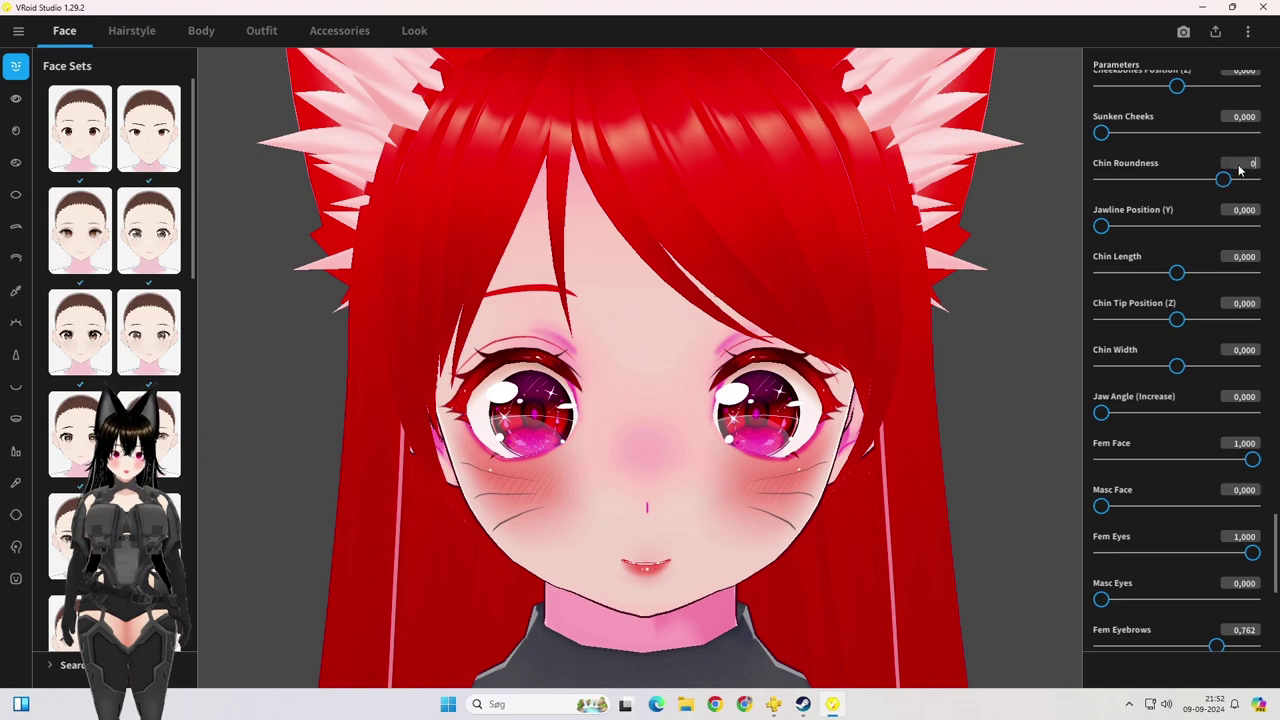
key("Return")
Step: Try the Sunken Cheeks setting and return it to 0
scroll(1196, 198, "up", 1)
left_click_drag(1107, 170, 988, 215)
scroll(1180, 248, "up", 1)
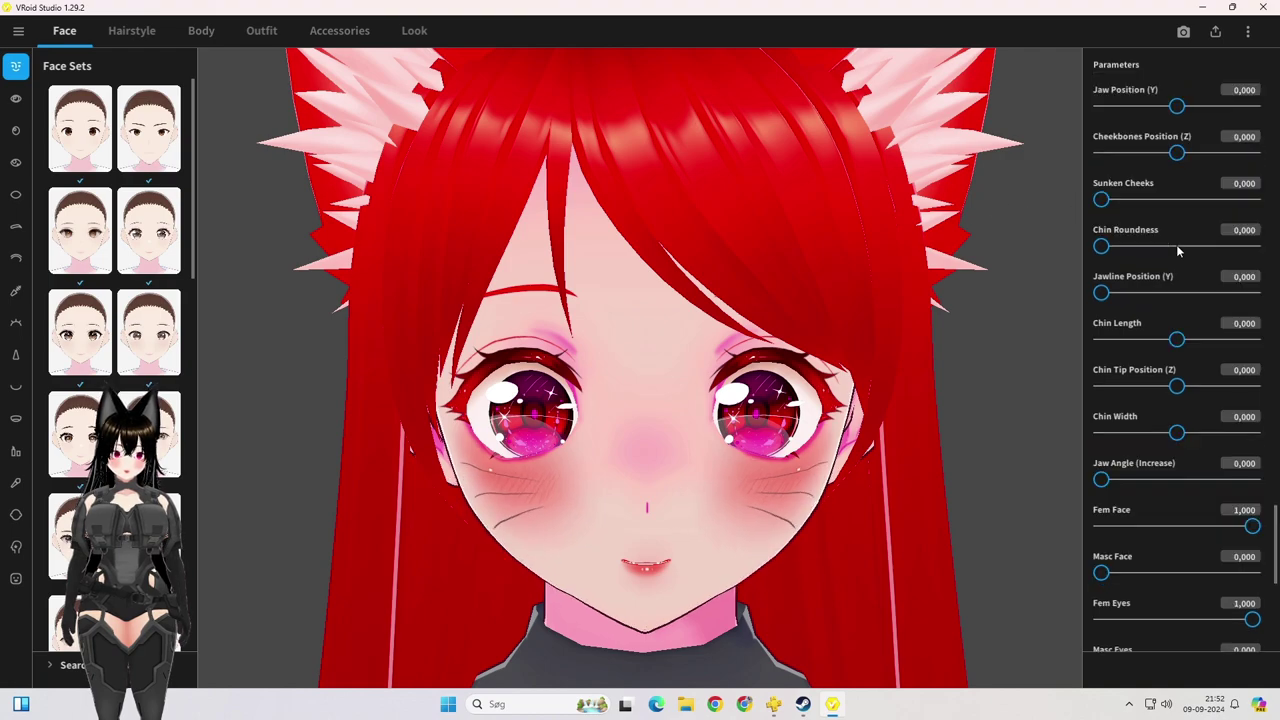
left_click_drag(1104, 201, 1068, 208)
Step: Set Remove Ears to 100 and check the side of the head where the human ear was
scroll(1200, 220, "up", 1)
scroll(1200, 220, "up", 2)
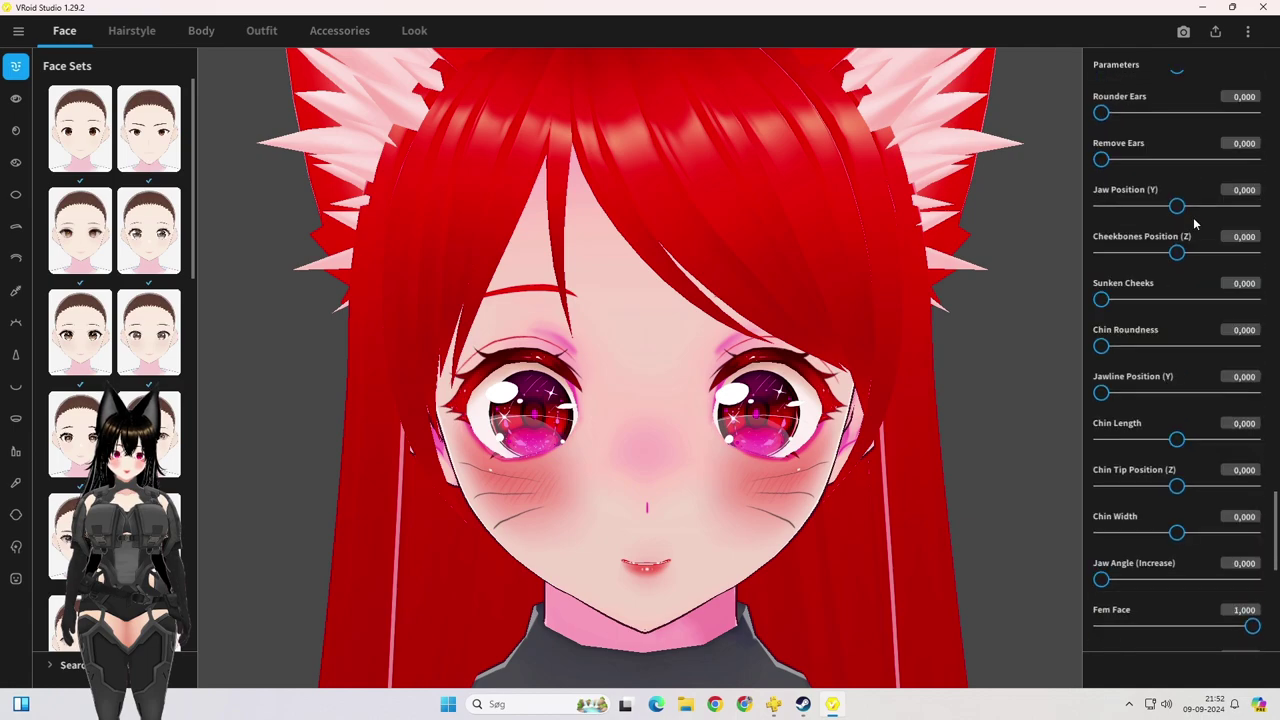
scroll(1194, 222, "up", 2)
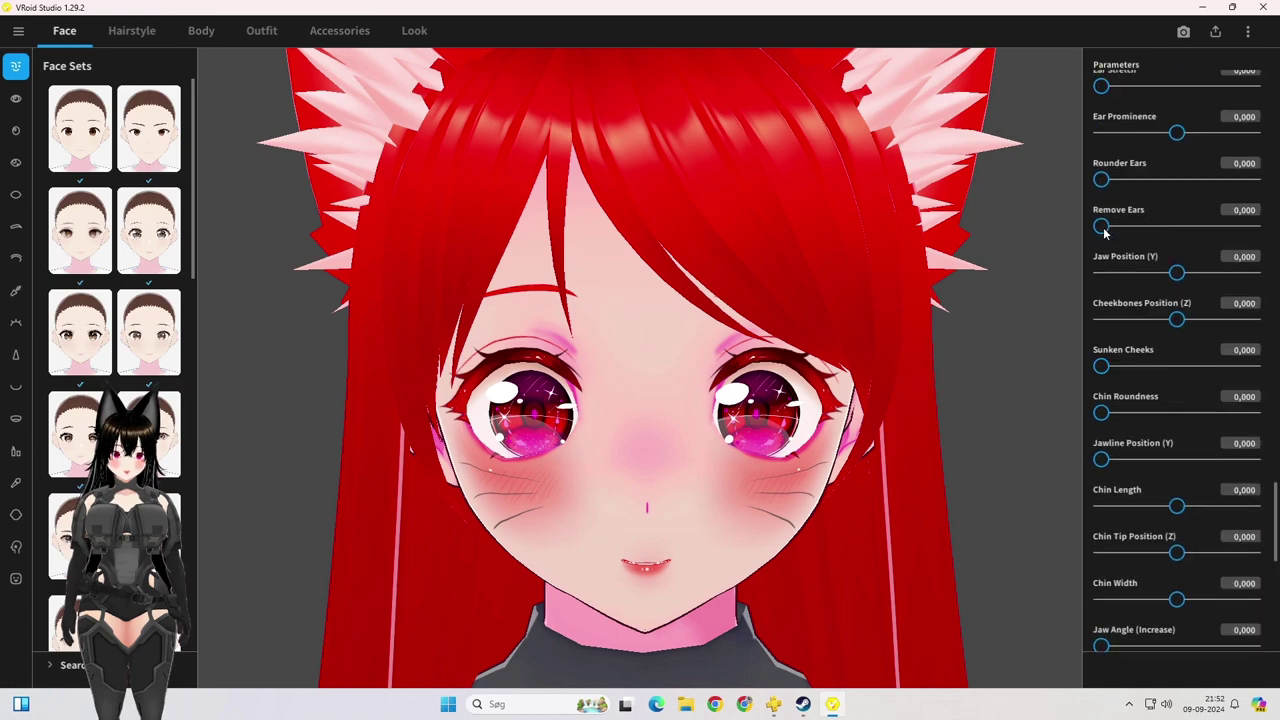
left_click_drag(1104, 228, 1265, 215)
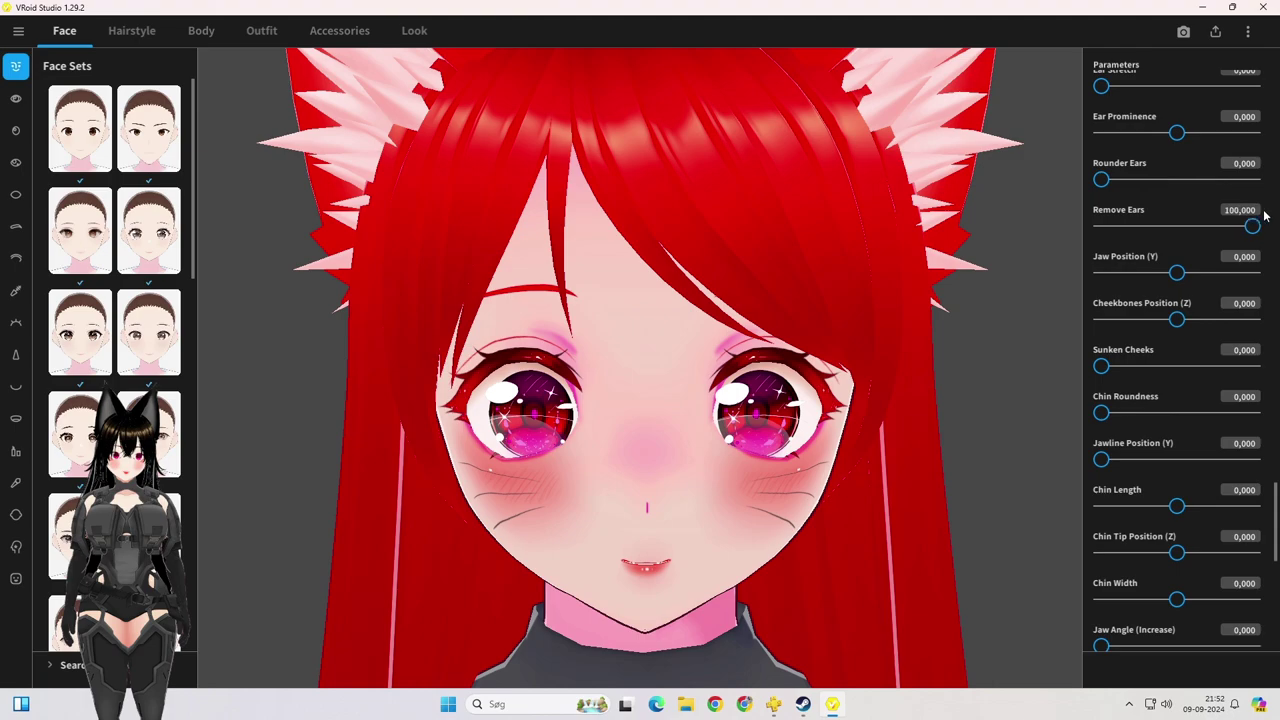
left_click_drag(810, 437, 774, 292)
mouse_move(1252, 228)
left_mouse_down()
mouse_move(1171, 229)
mouse_move(1252, 232)
left_mouse_up()
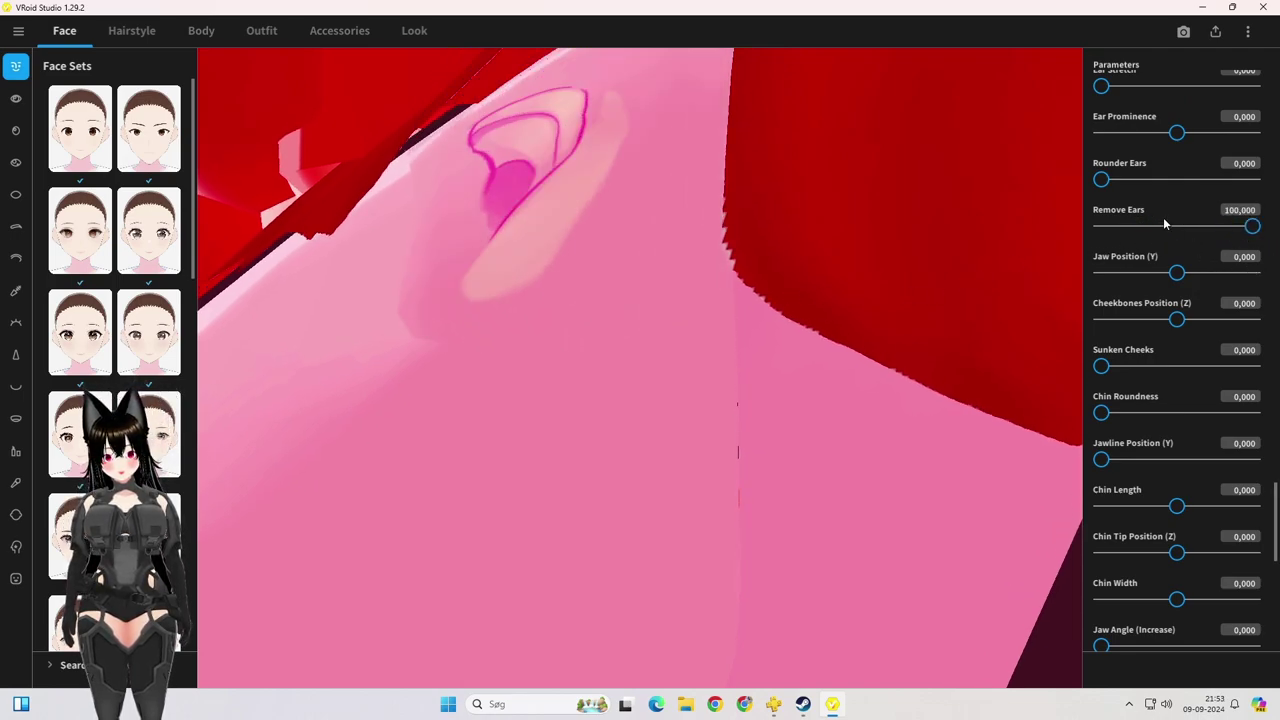
Step: Try Rounder Ears at 1 and undo the change
mouse_move(1103, 180)
left_mouse_down()
mouse_move(1165, 180)
mouse_move(1123, 180)
left_mouse_up()
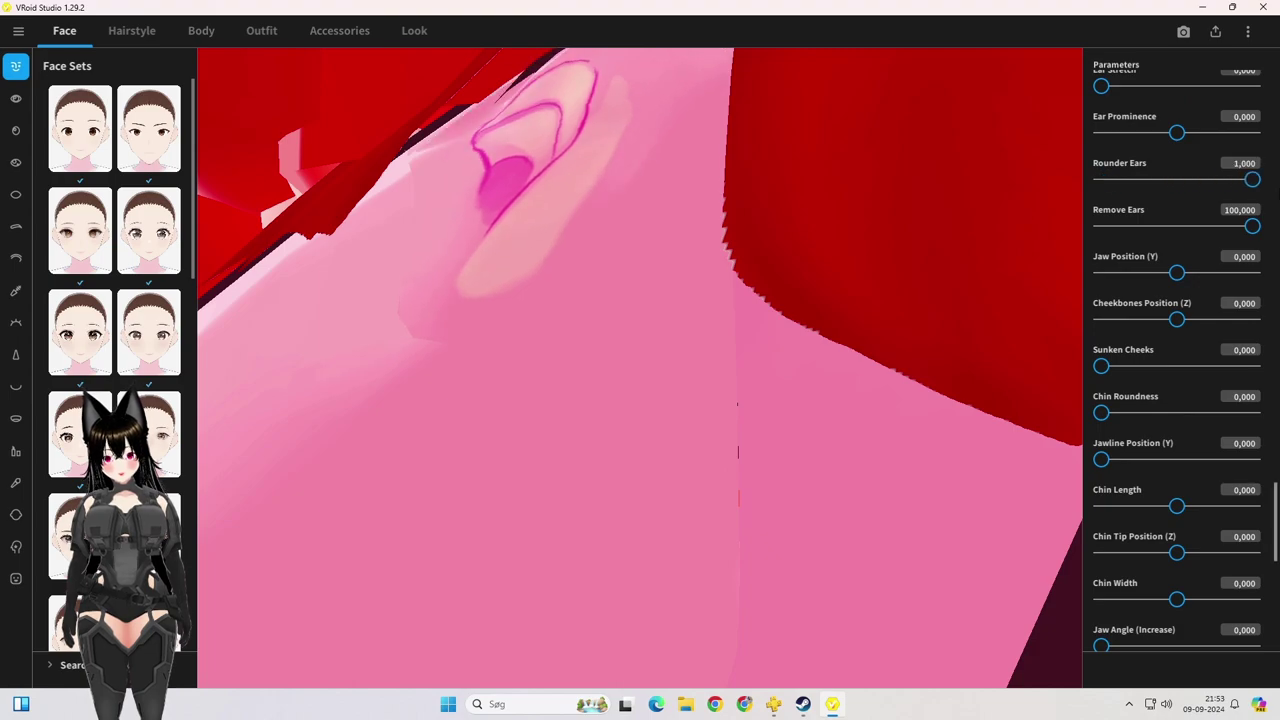
key("ctrl+z")
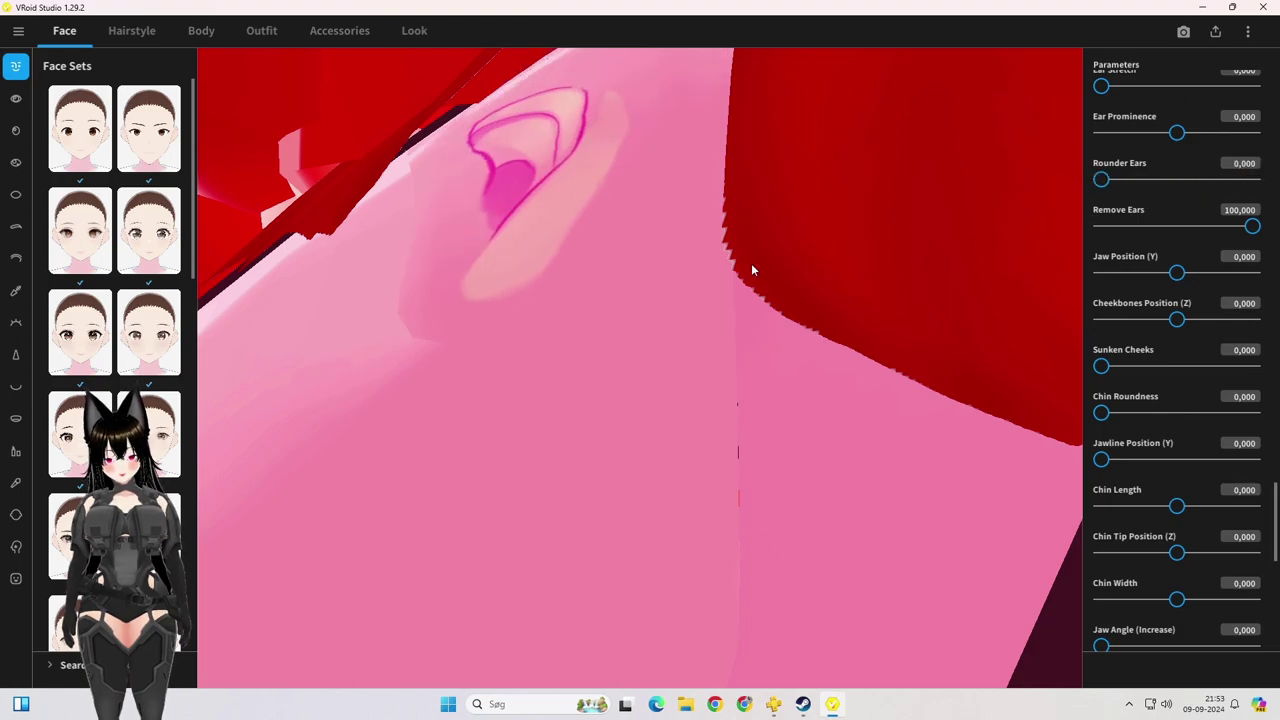
Step: Examine the face from the front and look back through the face parameters to the eye size settings
right_click_drag(752, 269, 673, 307)
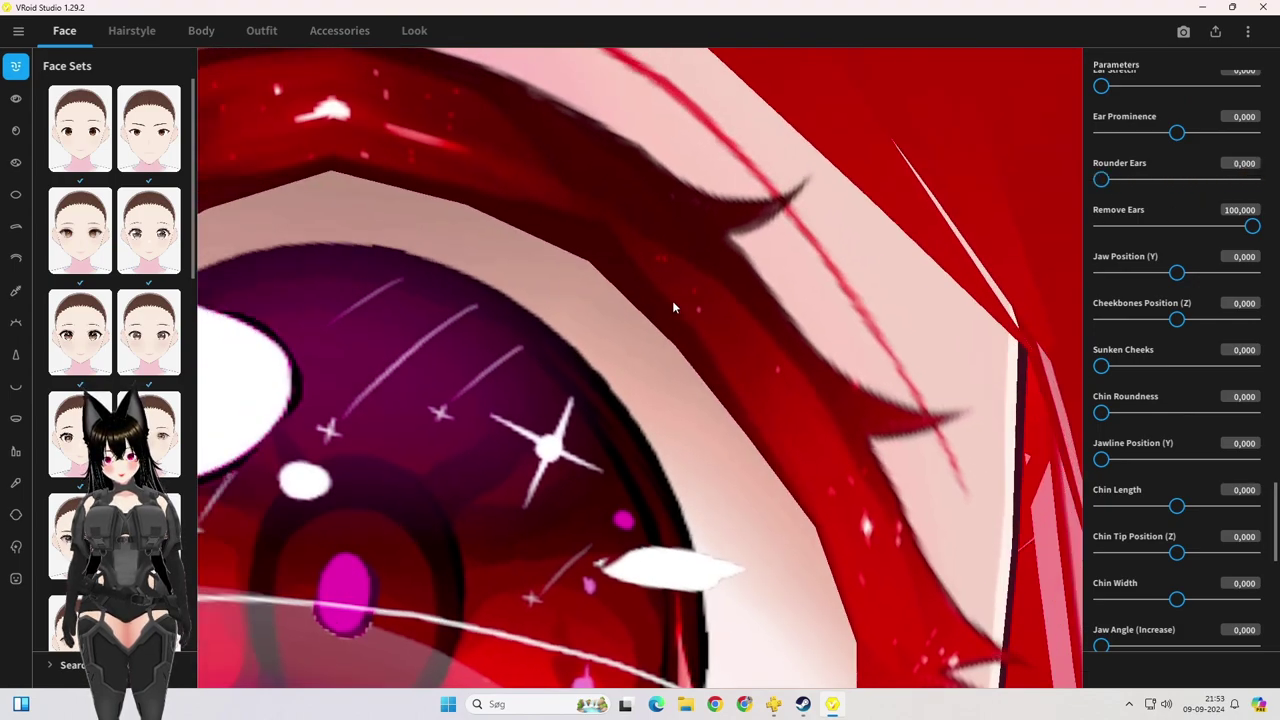
scroll(672, 300, "down", 10)
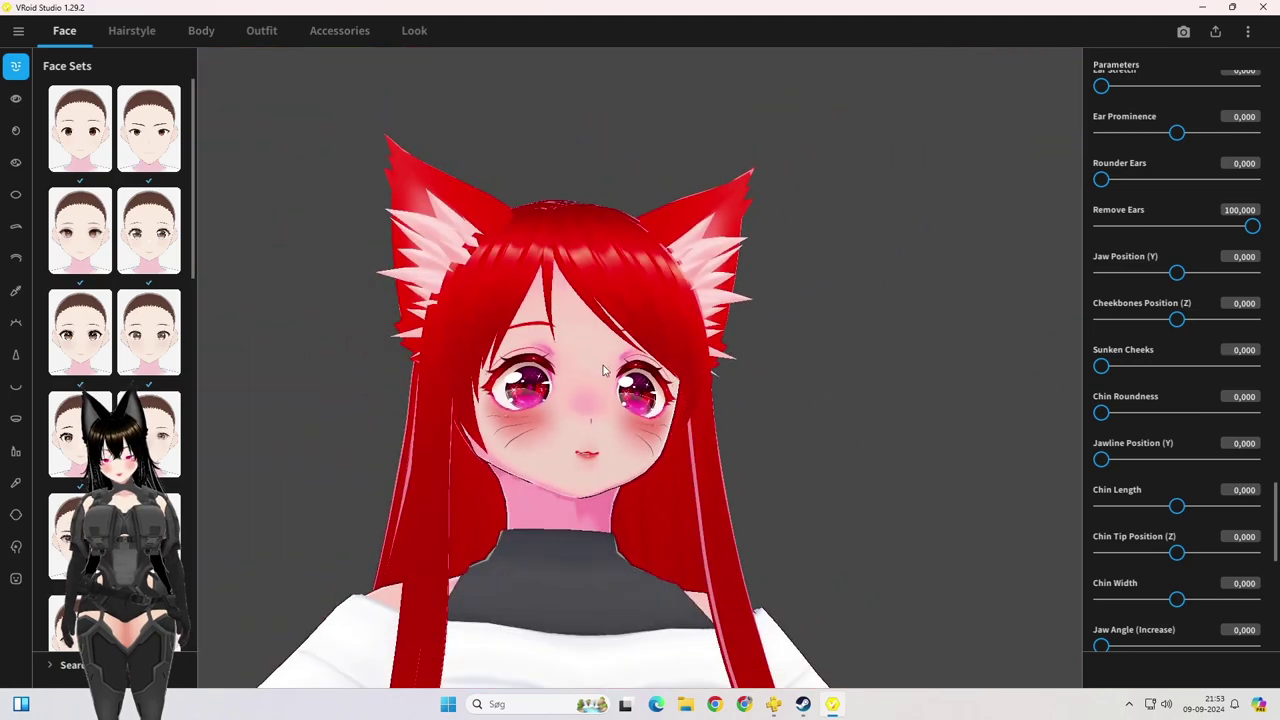
right_click_drag(600, 386, 588, 391)
scroll(640, 350, "up", 4)
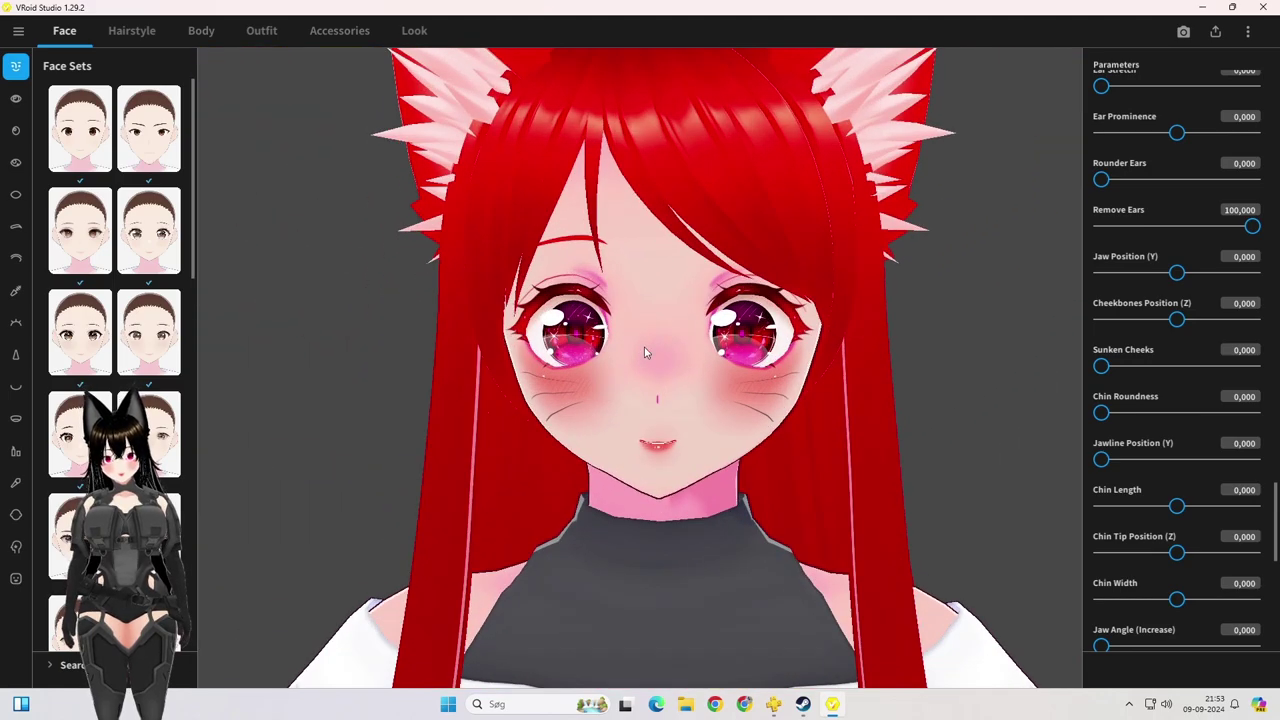
scroll(690, 300, "up", 4)
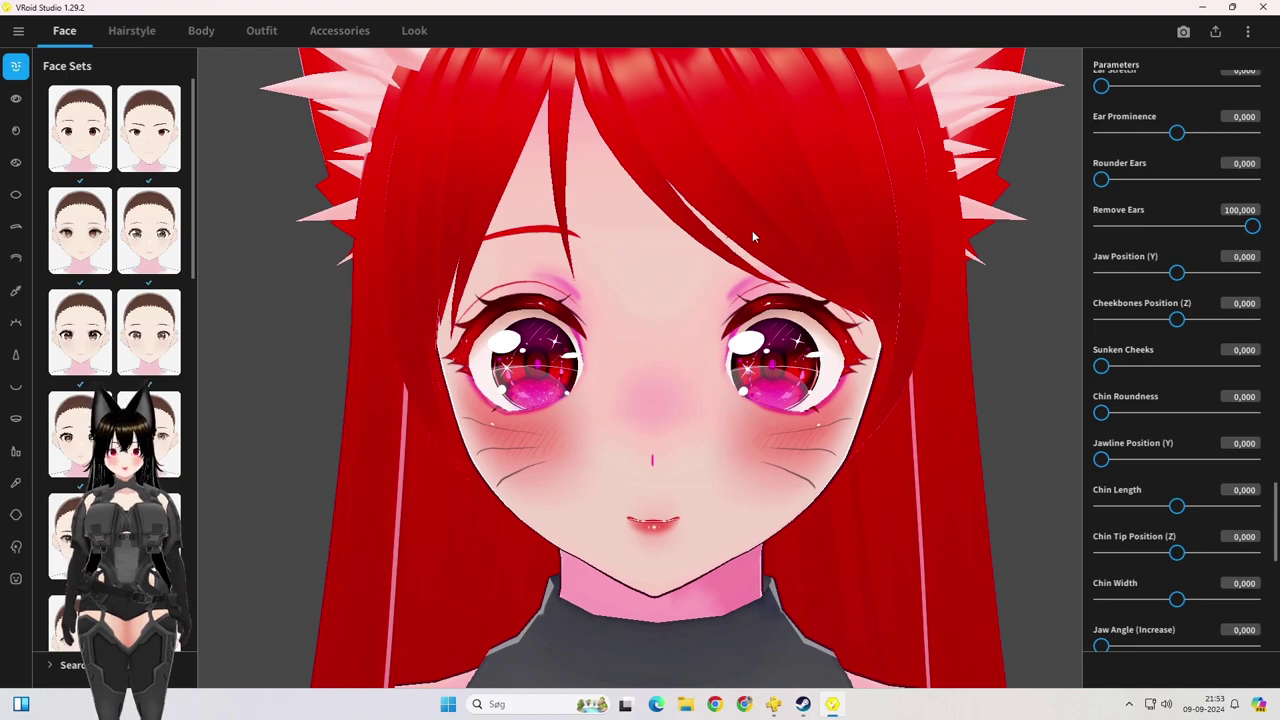
scroll(1160, 220, "up", 15)
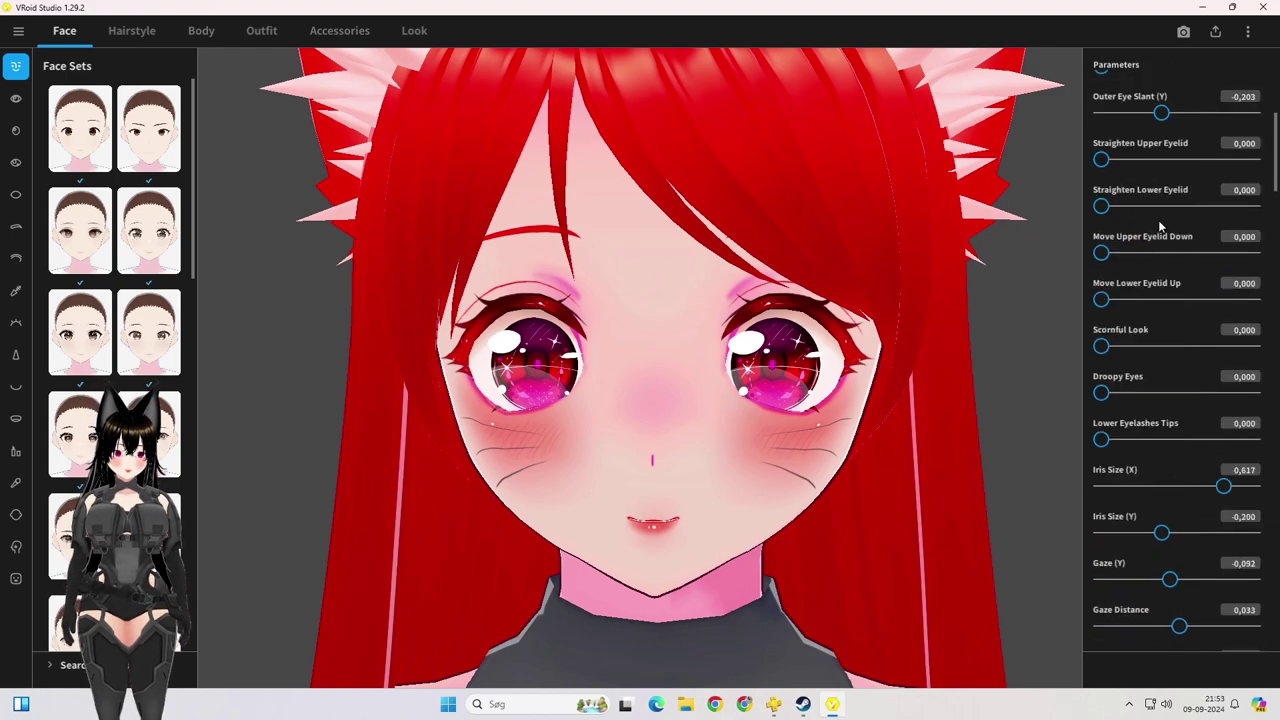
scroll(1160, 226, "up", 5)
Step: Examine the whole character from head to feet from the front
scroll(724, 226, "down", 5)
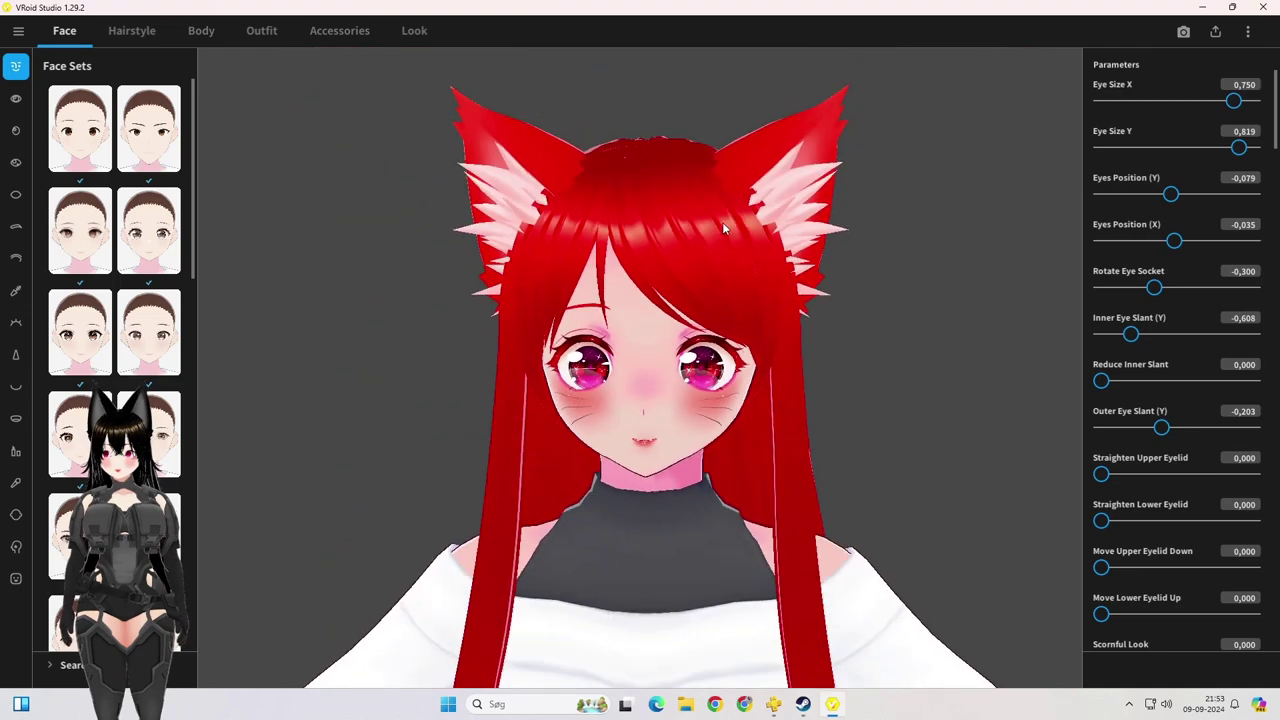
scroll(724, 222, "down", 4)
scroll(744, 237, "down", 2)
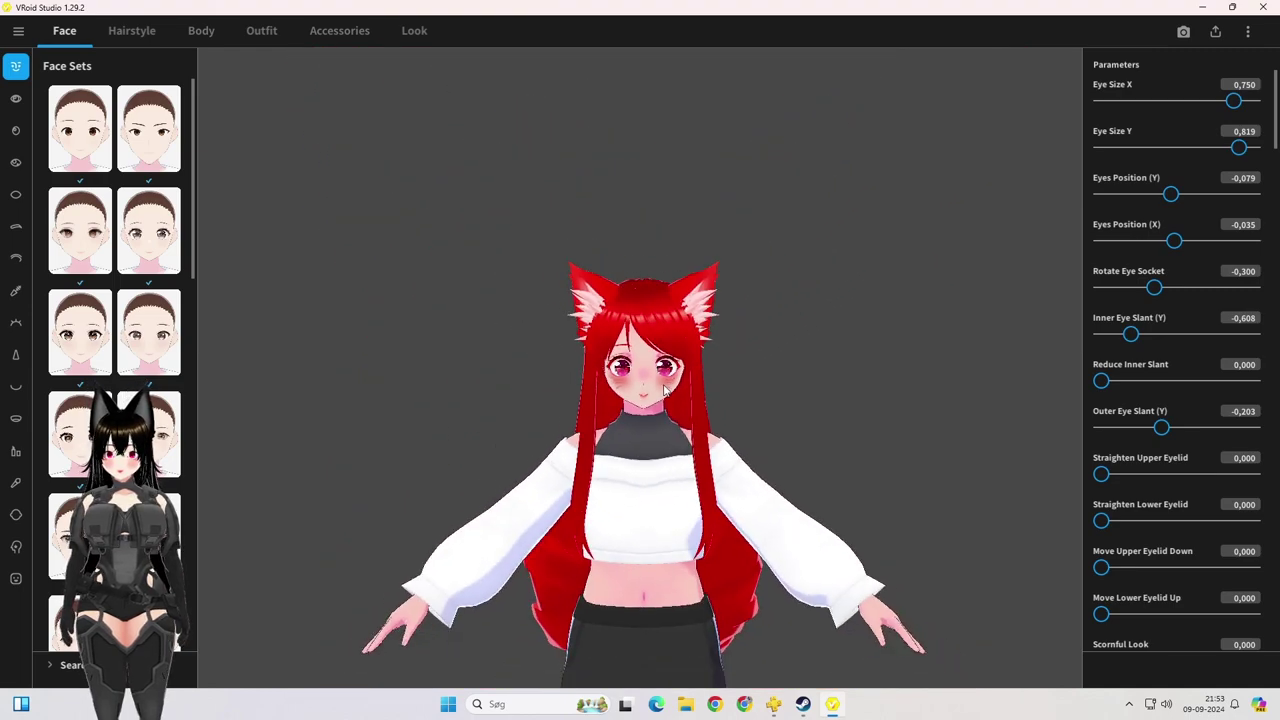
middle_click_drag(744, 237, 679, 157)
scroll(676, 215, "up", 2)
scroll(676, 215, "down", 2)
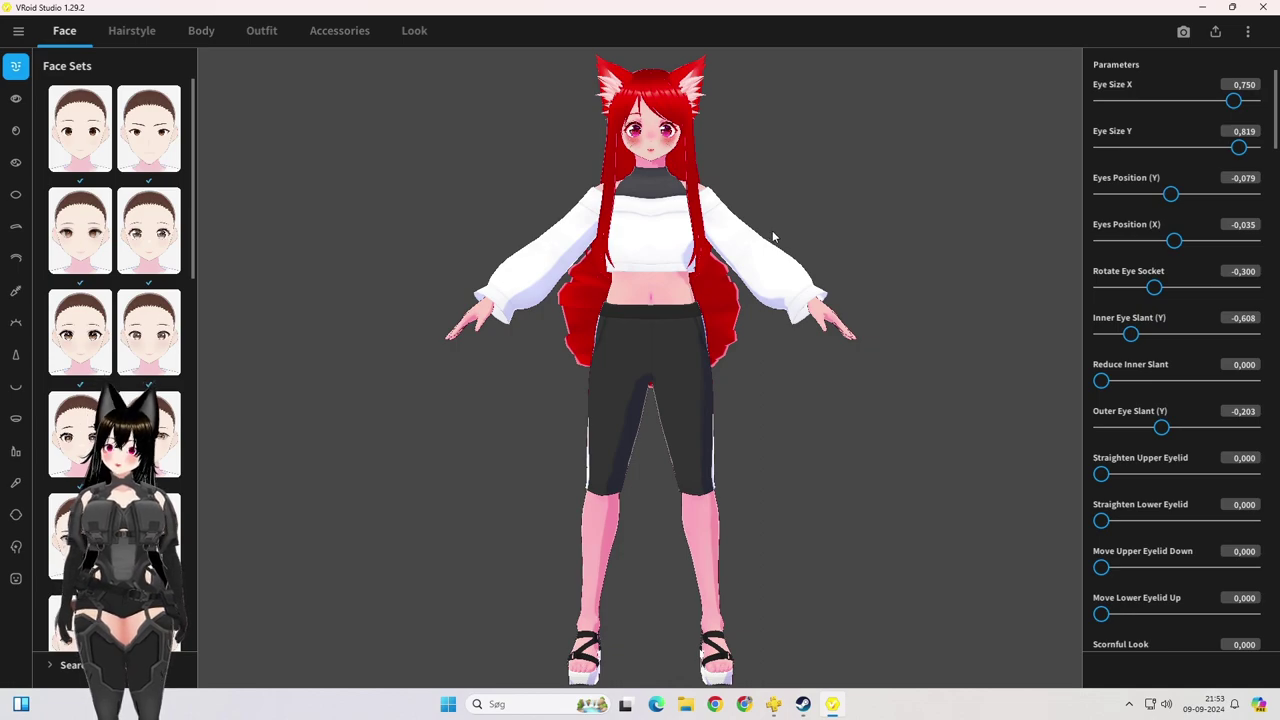
scroll(651, 223, "up", 2)
scroll(726, 217, "down", 2)
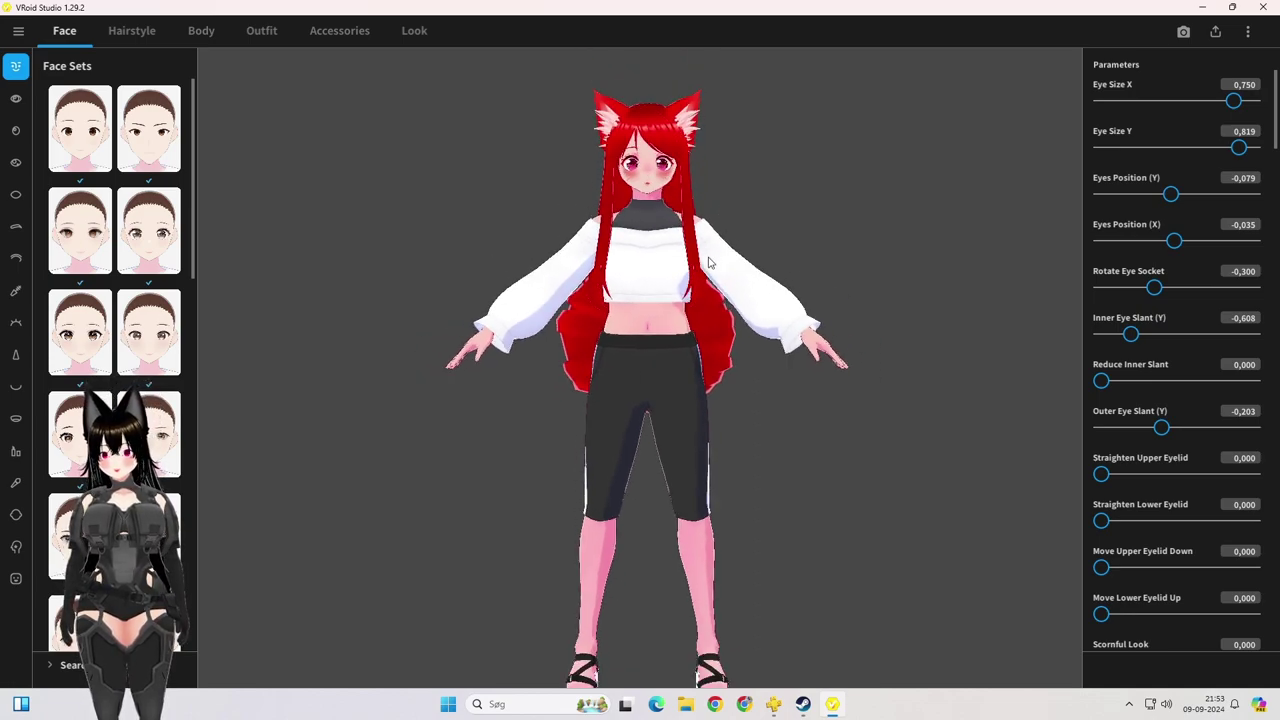
scroll(714, 220, "down", 1)
scroll(713, 240, "up", 1)
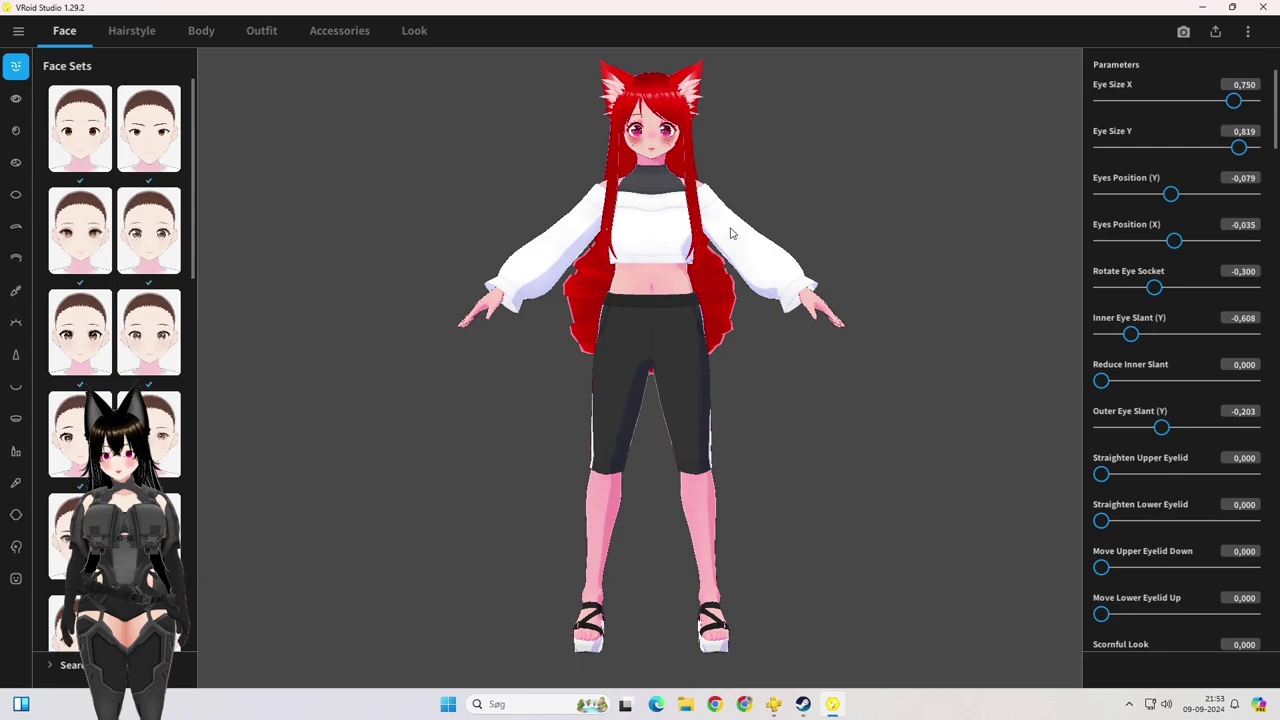
Step: Set the body skin's Light Color to white, #FFFFFF
left_click(202, 31)
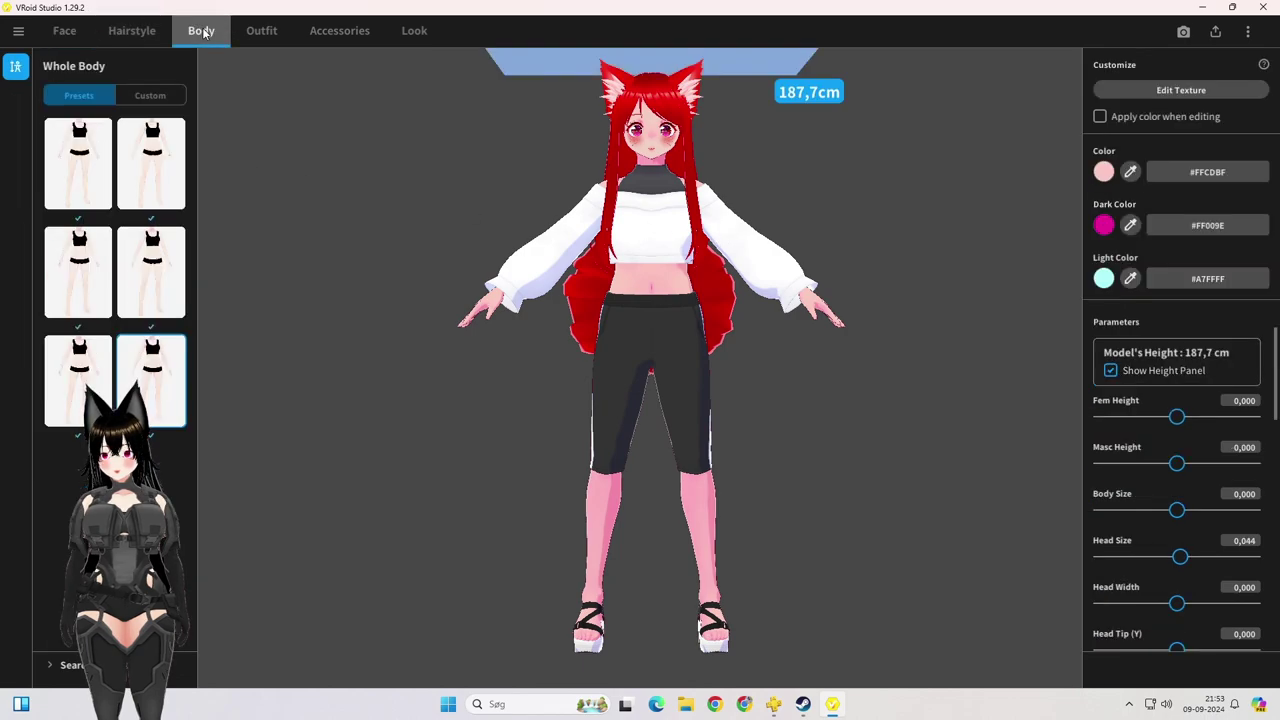
left_click(1103, 278)
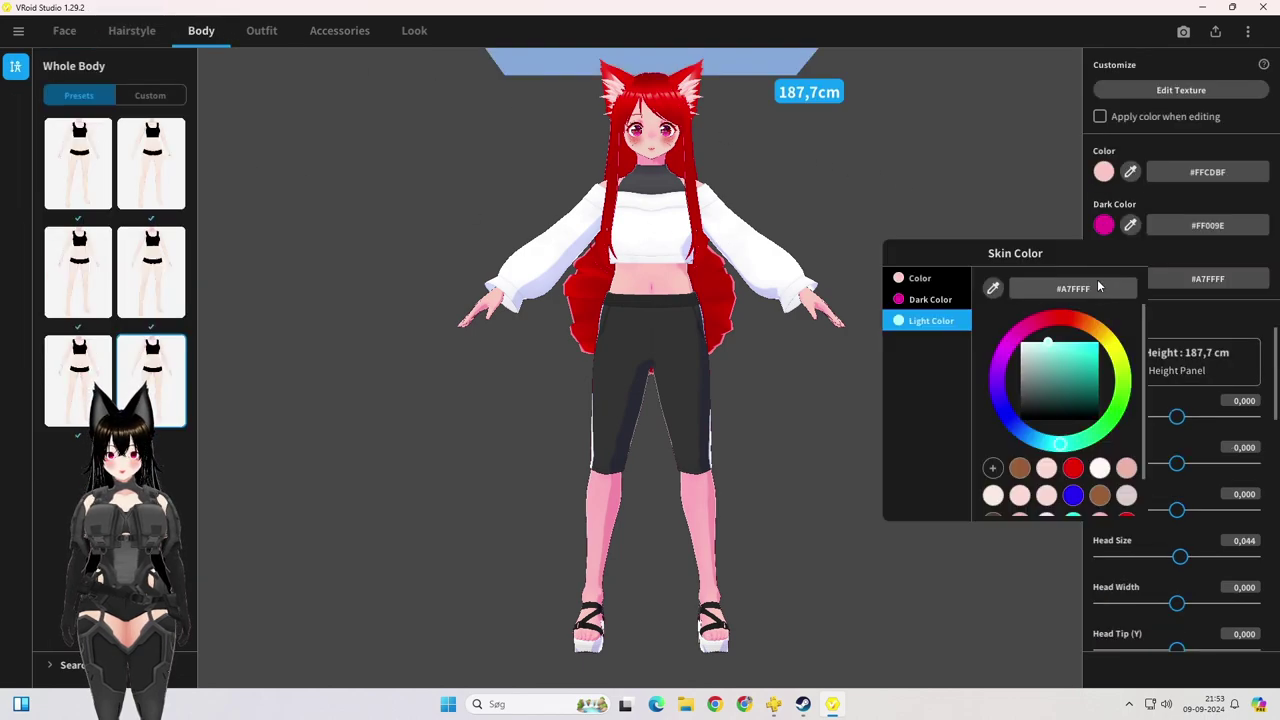
left_click(1017, 345)
left_click(1002, 206)
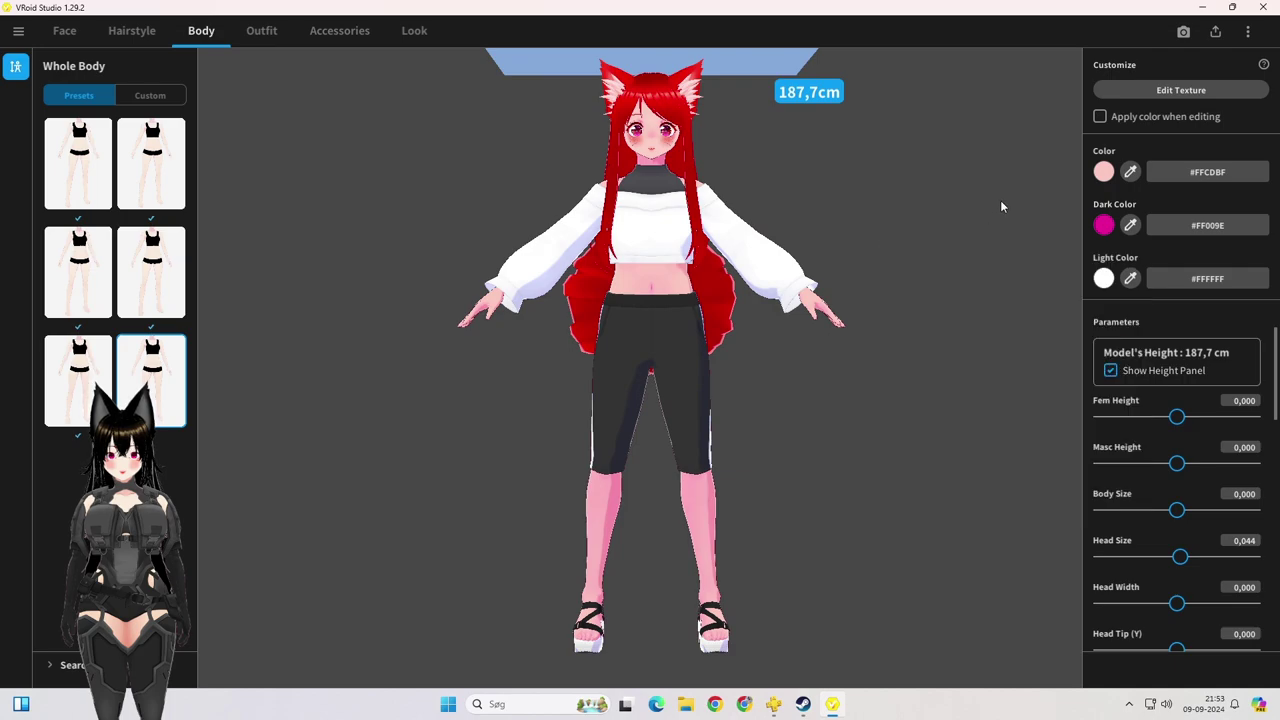
Step: Set the body skin's Dark Color to white, #FFFFFF, and check the skin on the figure and face
left_click(1103, 225)
left_click_drag(1030, 300, 992, 276)
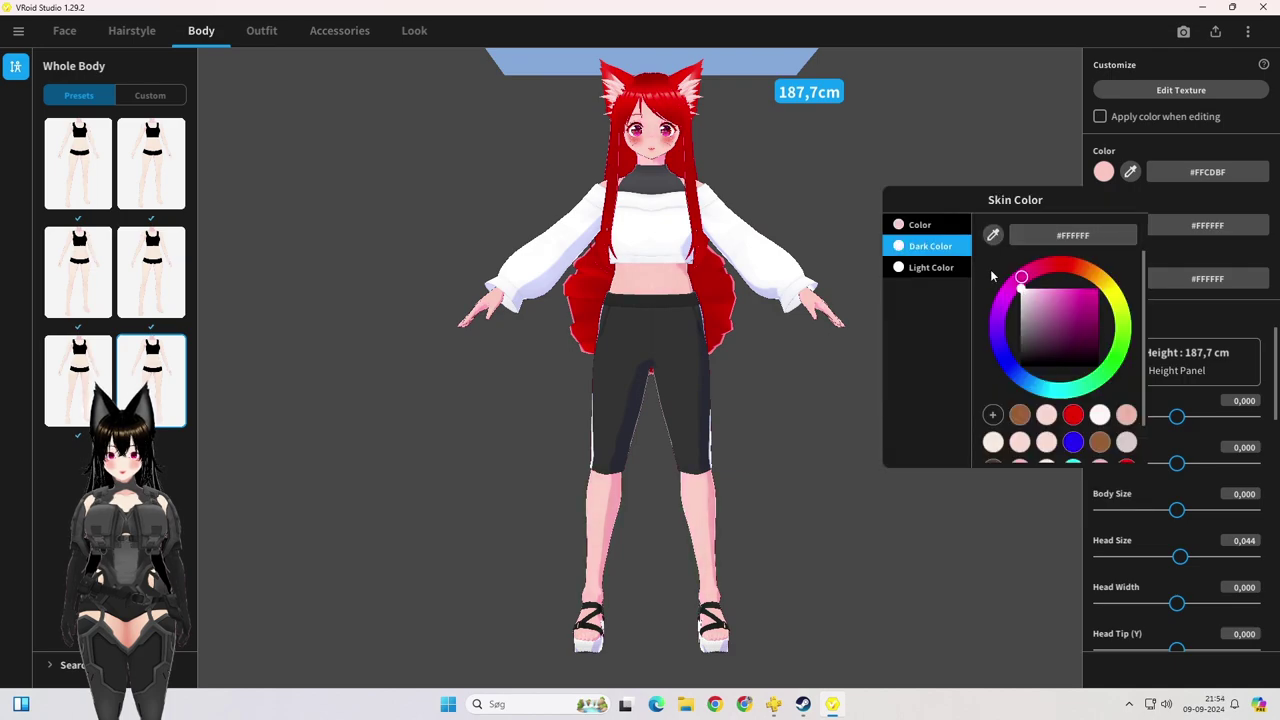
left_click(685, 301)
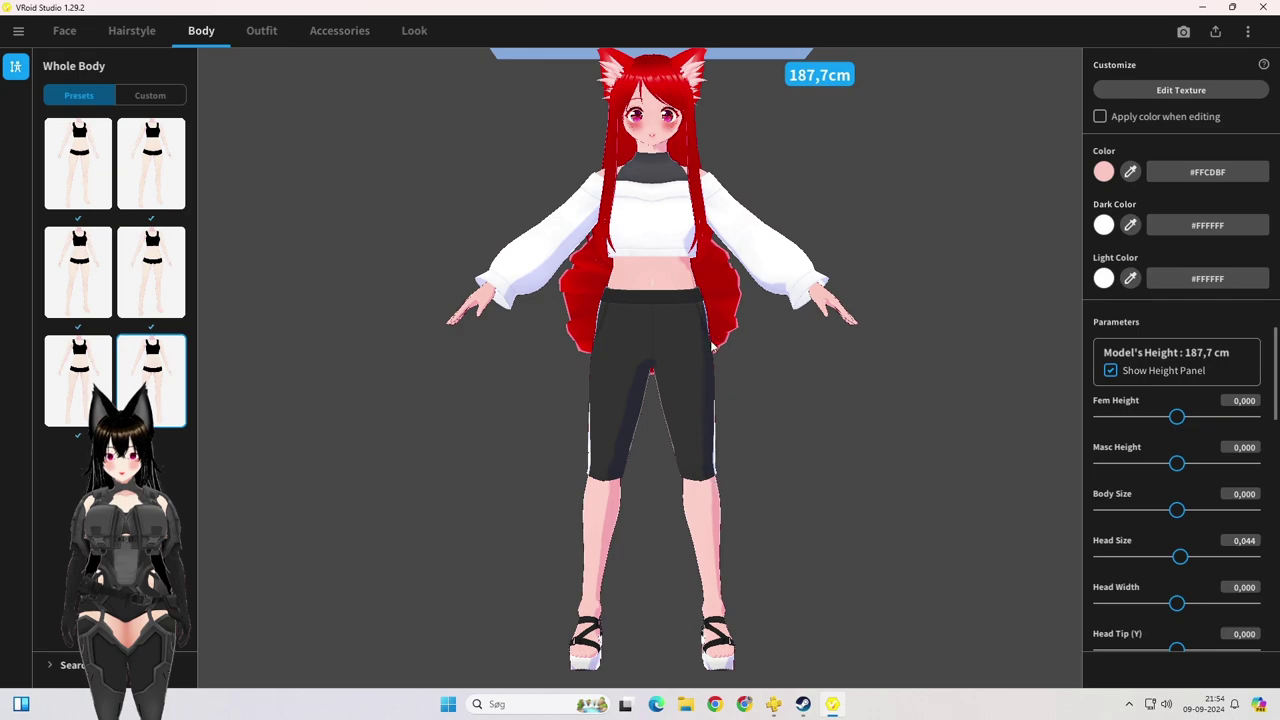
scroll(712, 345, "up", 5)
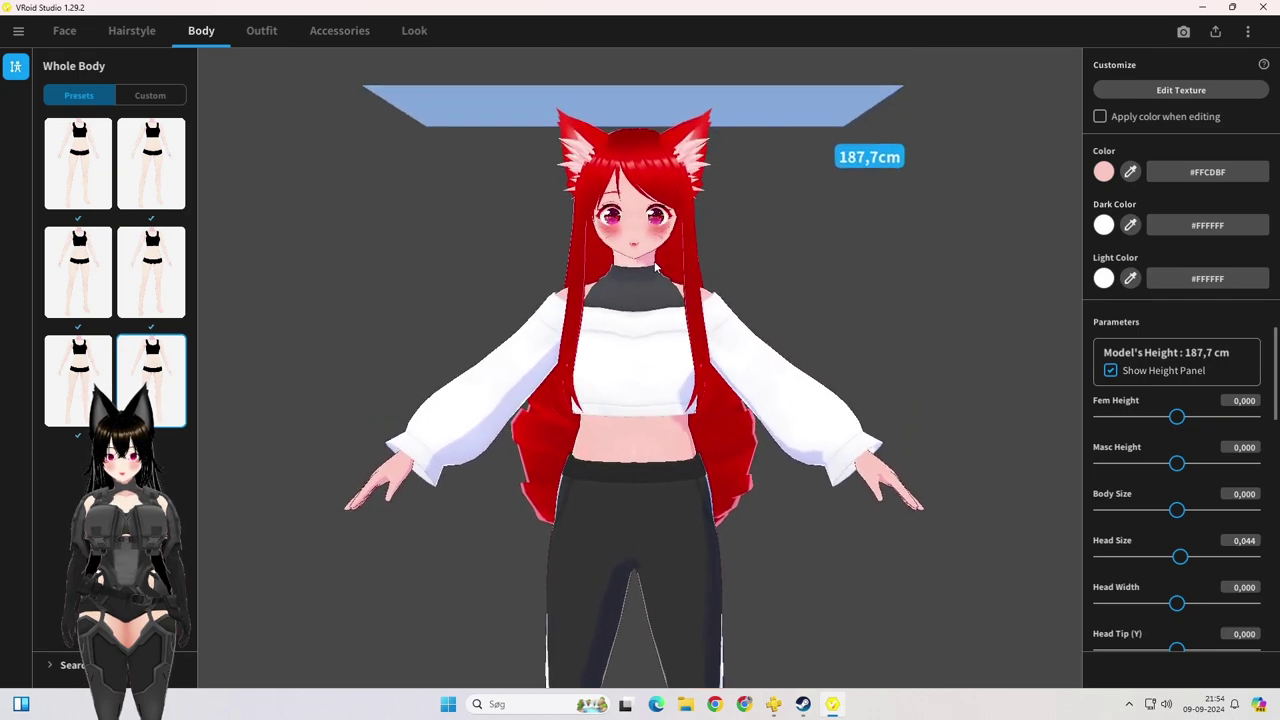
scroll(640, 250, "up", 4)
mouse_move(624, 233)
middle_mouse_down()
mouse_move(623, 338)
mouse_move(621, 253)
middle_mouse_up()
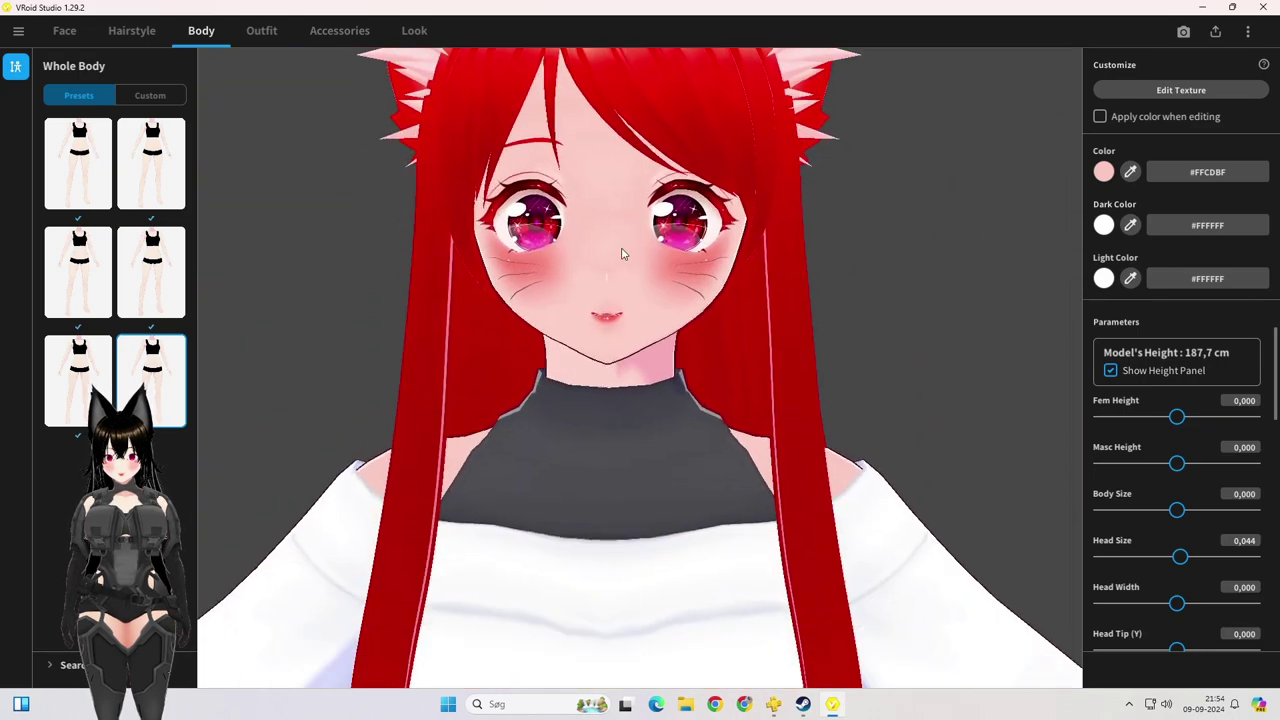
Step: Examine the skin shading on the character's face, midriff and legs, including the legs from a slight angle
scroll(615, 220, "up", 4)
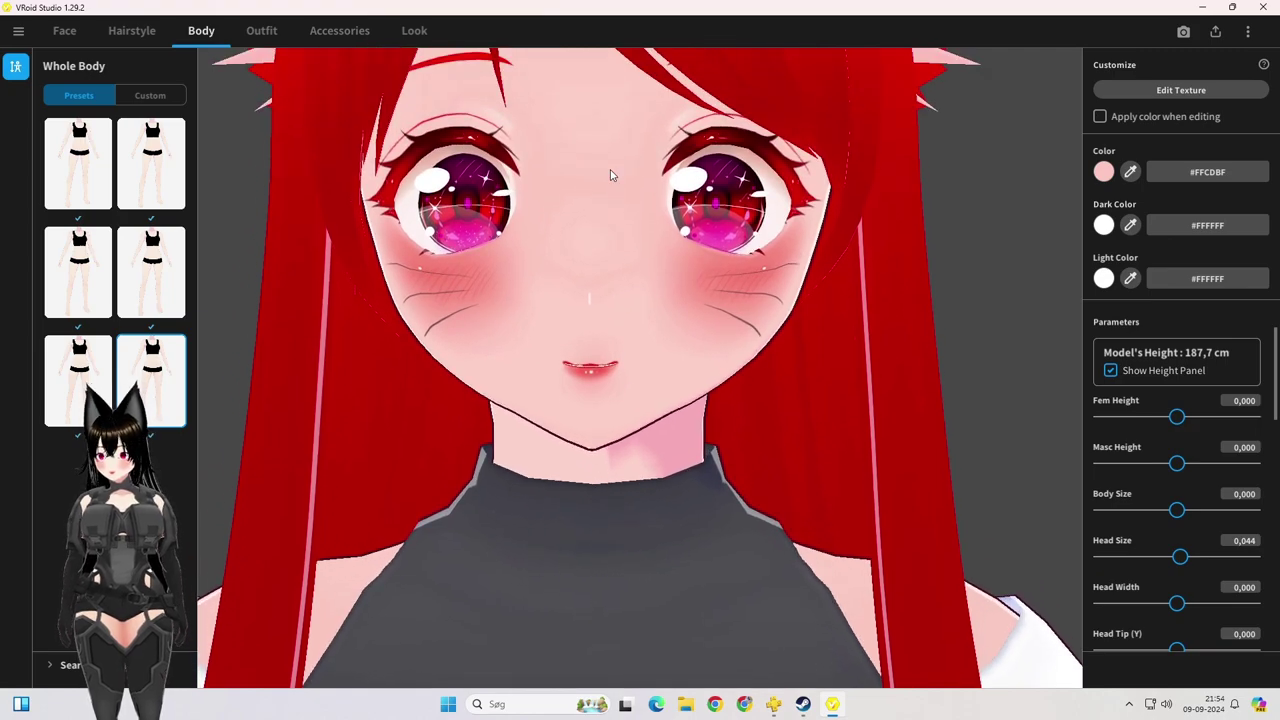
scroll(611, 175, "down", 5)
scroll(640, 230, "up", 2)
scroll(651, 206, "down", 5)
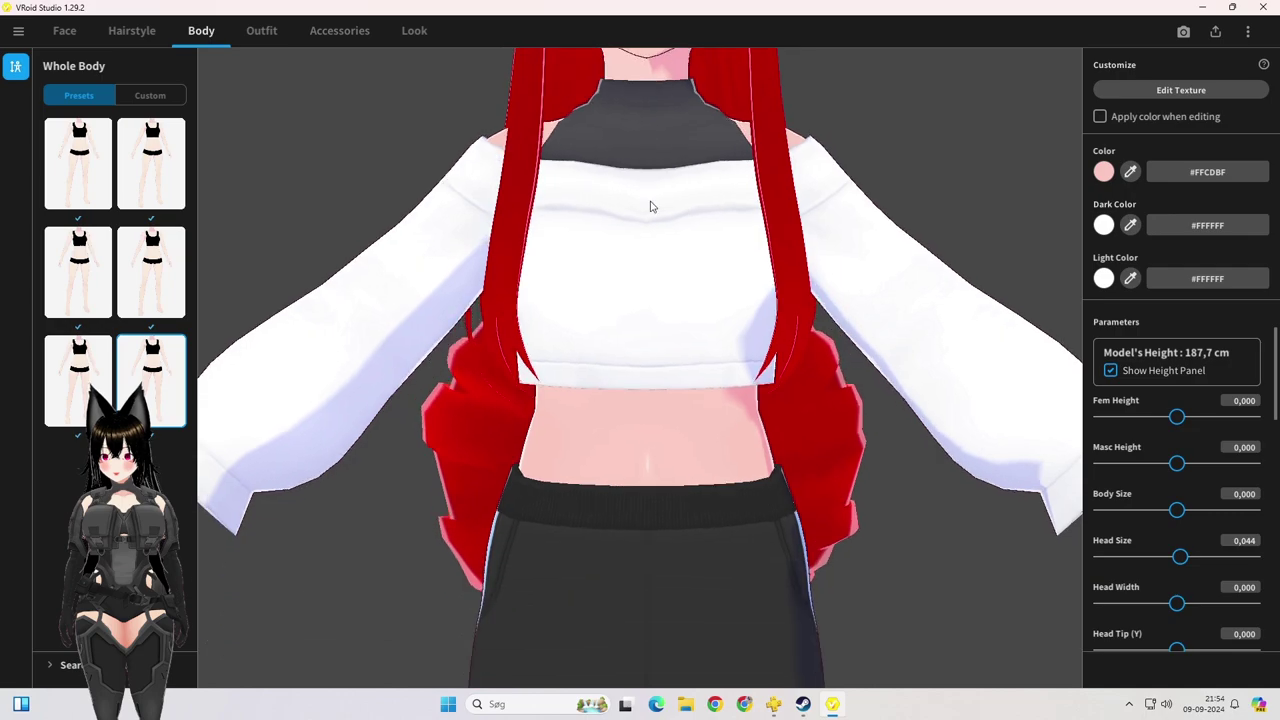
scroll(645, 250, "up", 4)
middle_click_drag(645, 250, 649, 191)
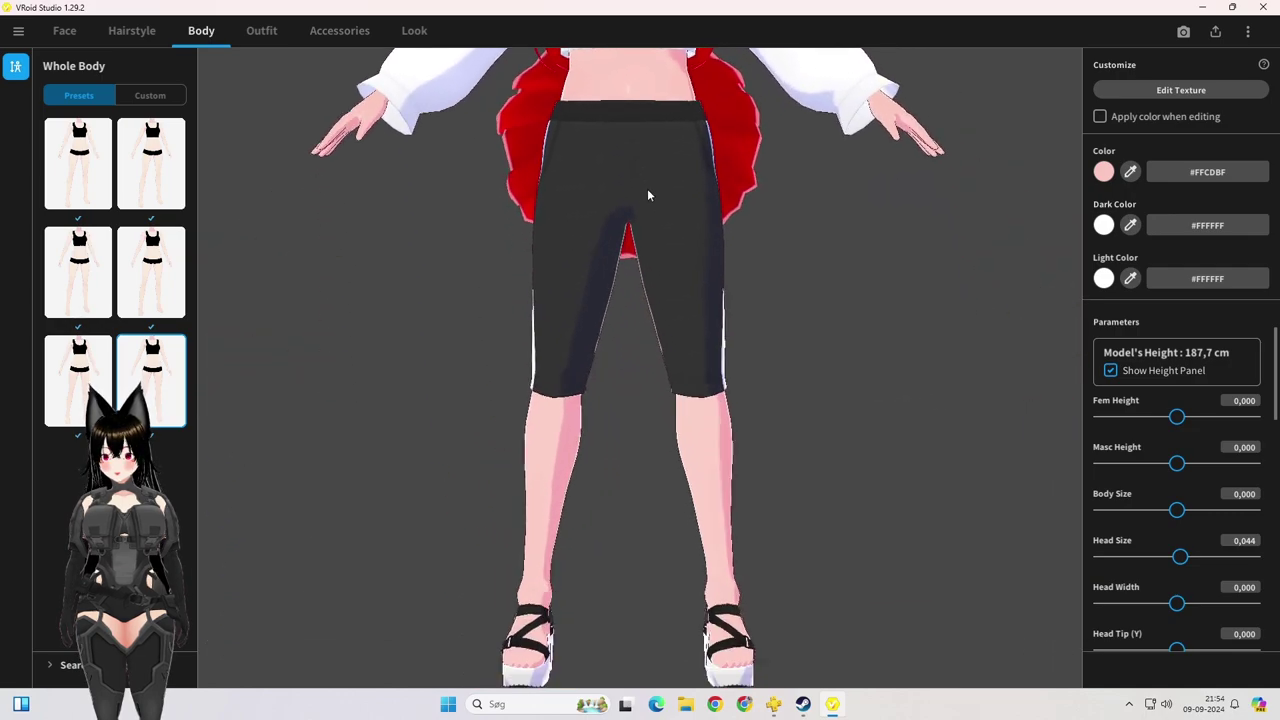
scroll(748, 334, "up", 2)
right_click_drag(748, 334, 789, 314)
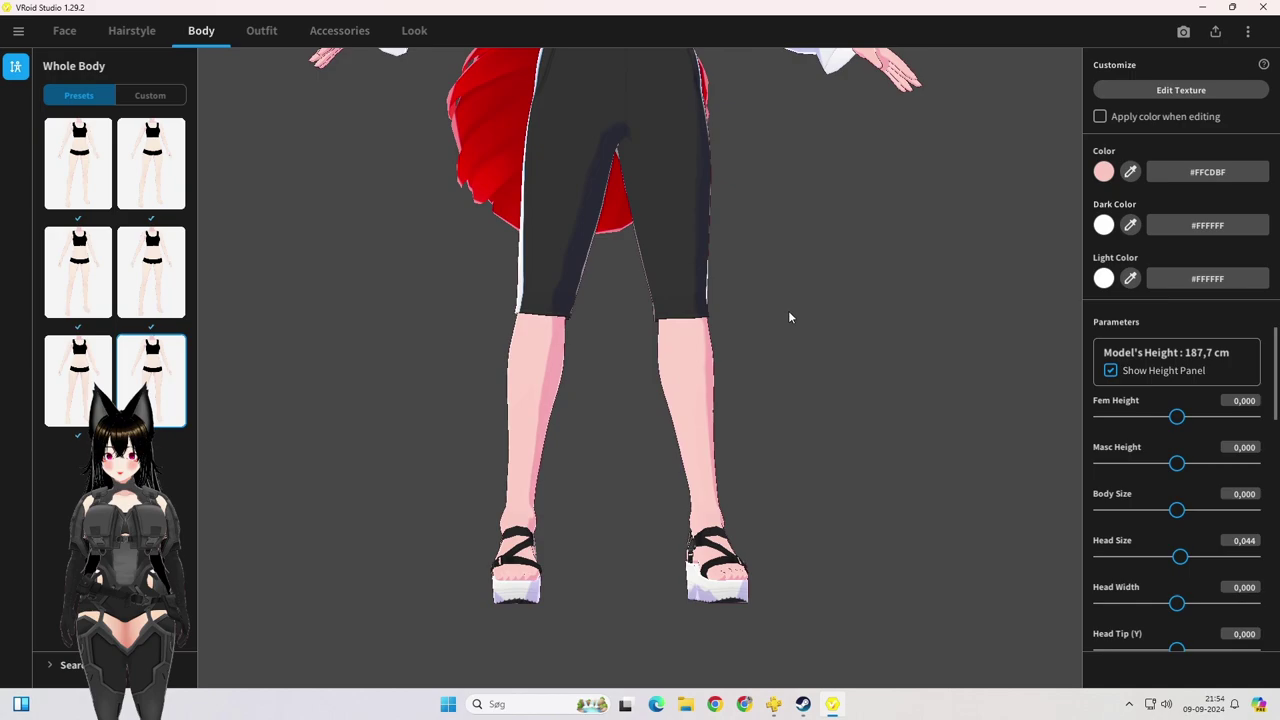
Step: Check the body skin's base Color setting and compare the legs with the upper body and face
left_click(1103, 174)
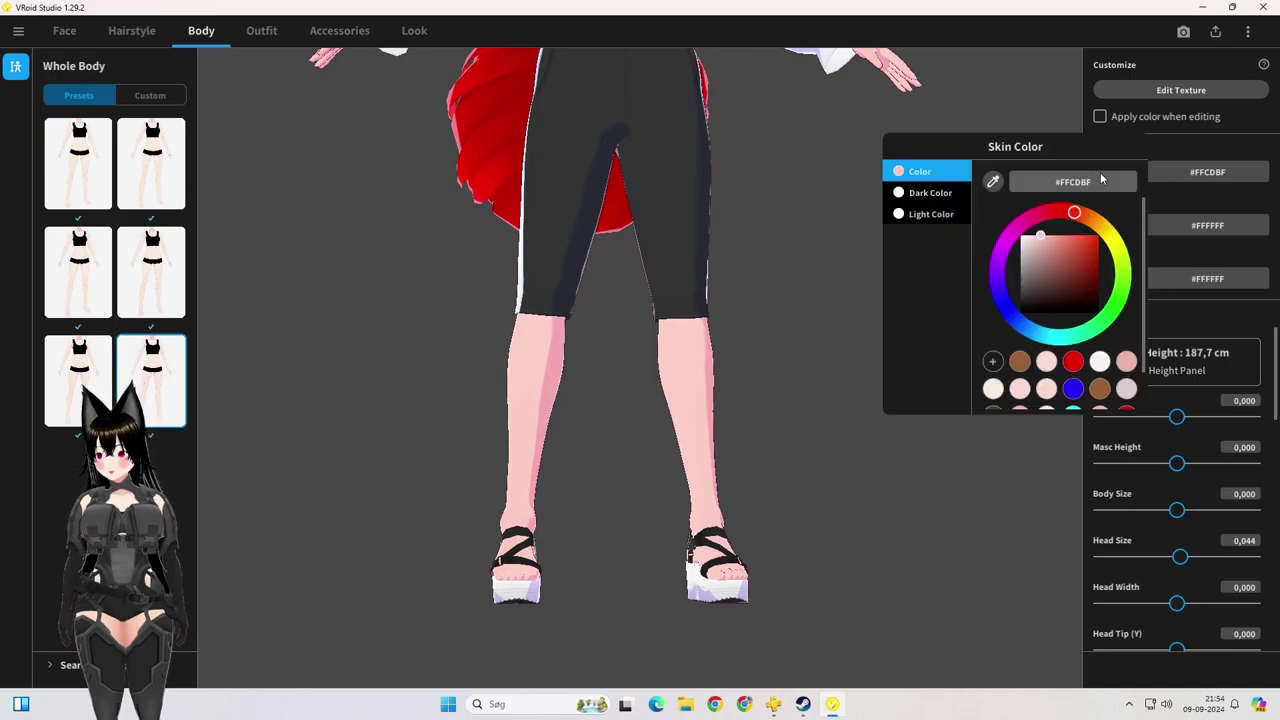
left_click(781, 274)
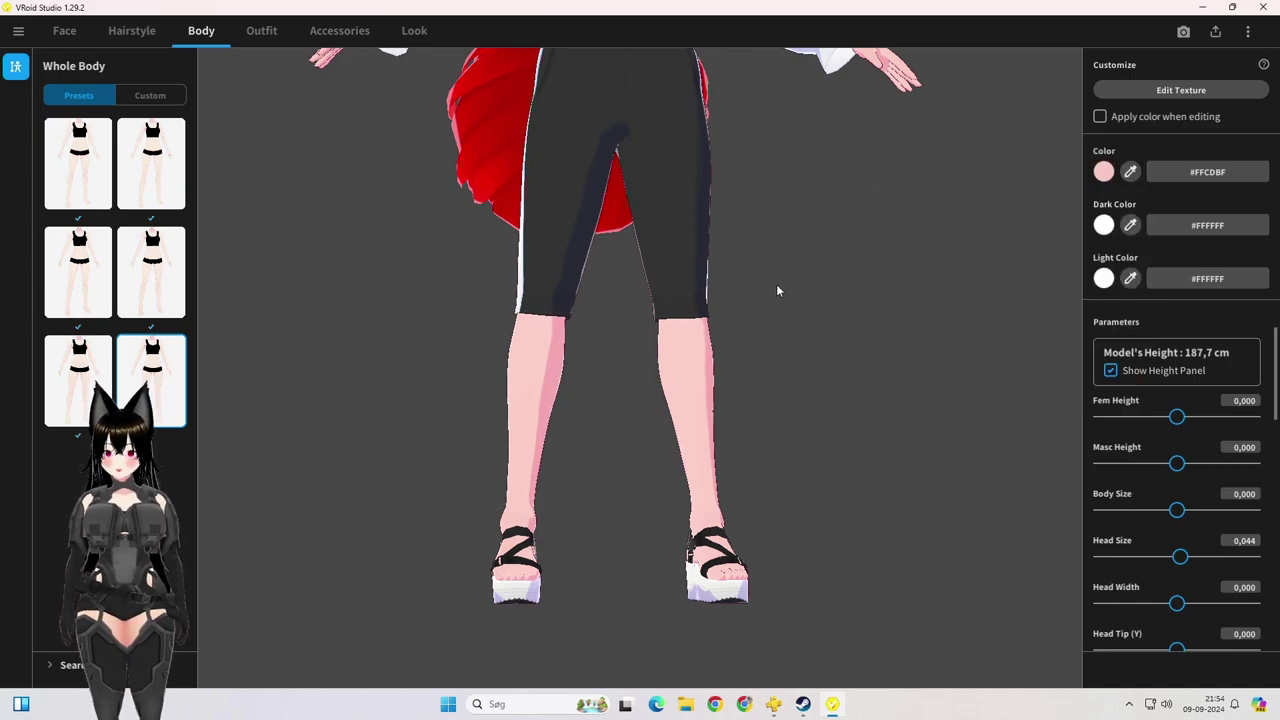
left_click(1103, 172)
left_click(670, 318)
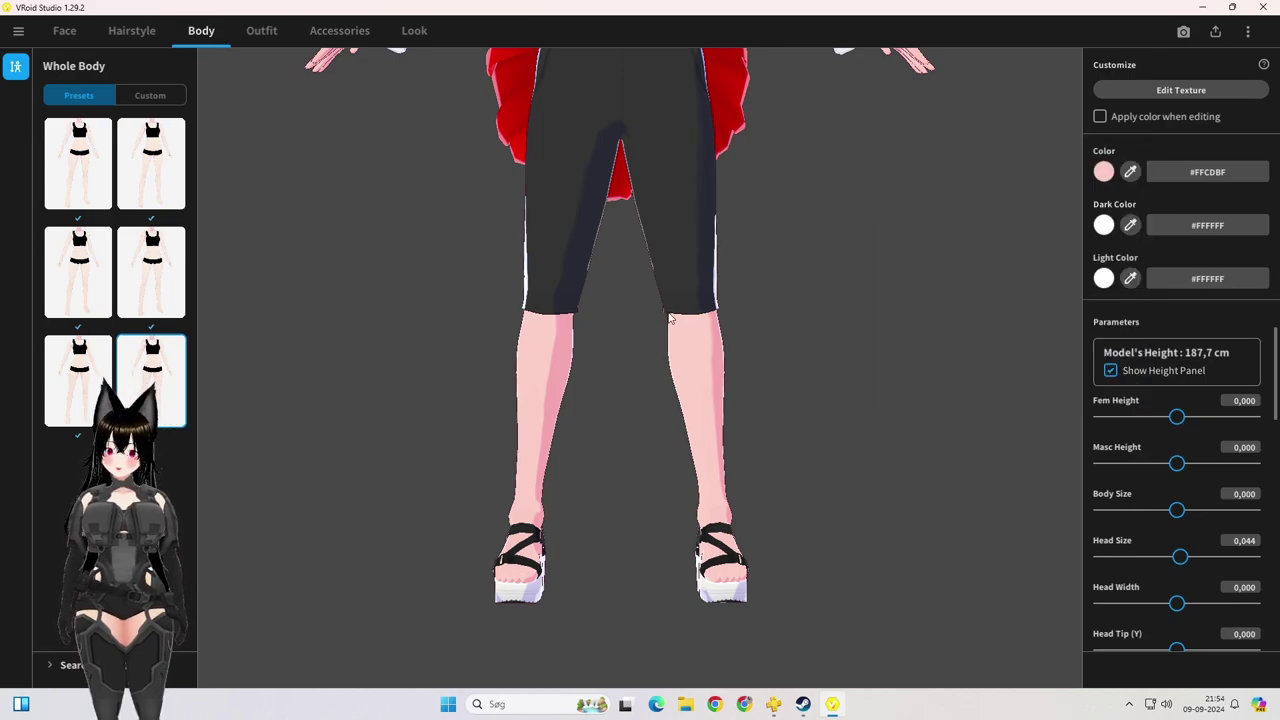
scroll(670, 318, "down", 3)
middle_click_drag(630, 333, 622, 248)
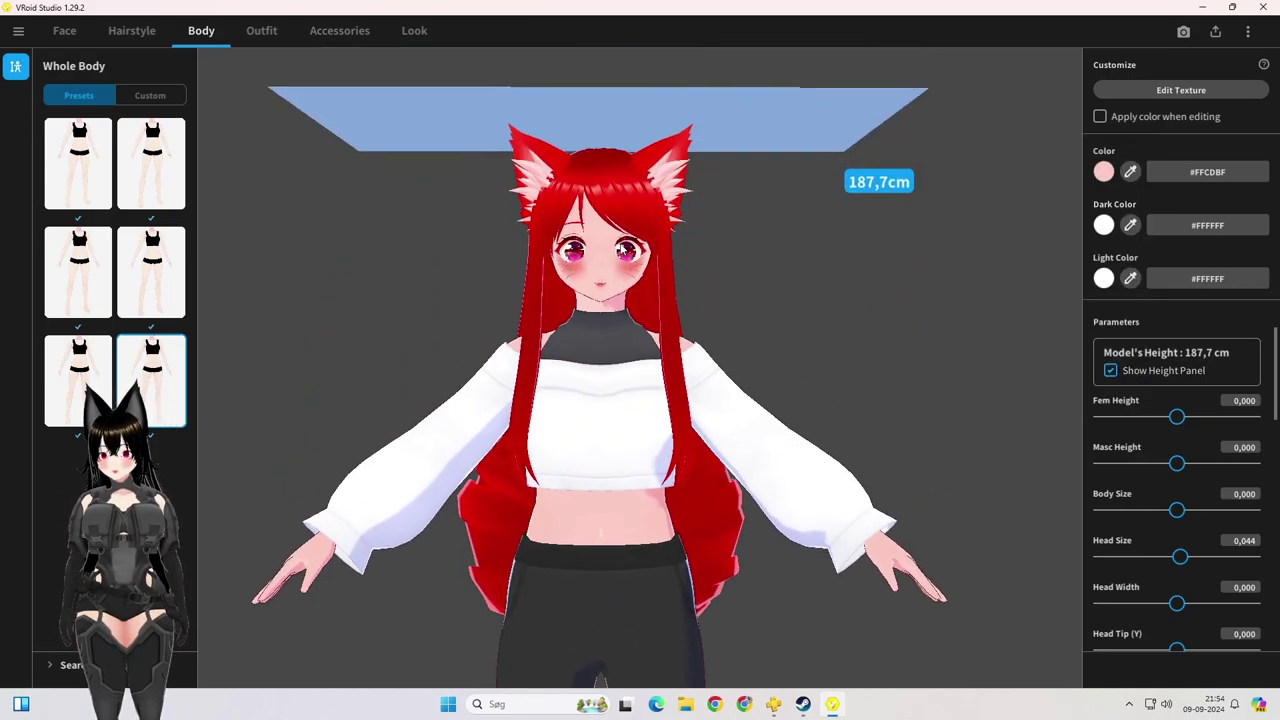
Step: Set the face skin's base Color to #FFDACC and check the lighter tone down to the legs
left_click(64, 30)
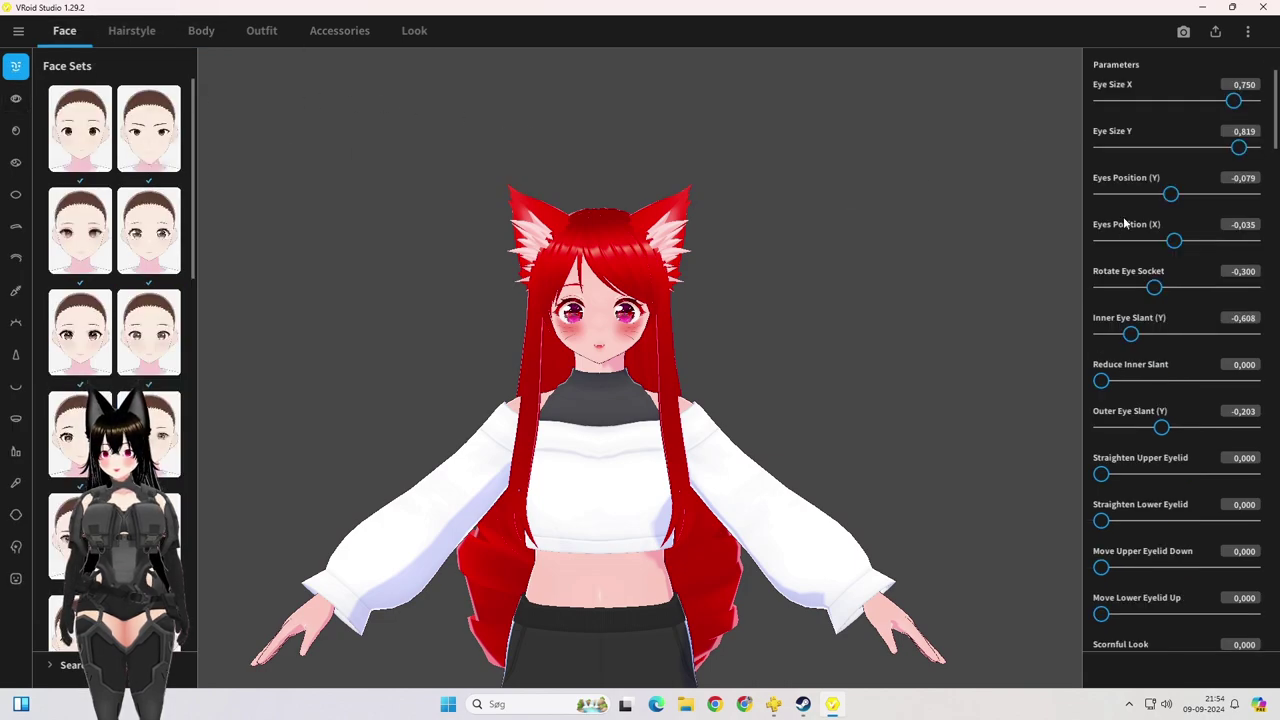
left_click(29, 514)
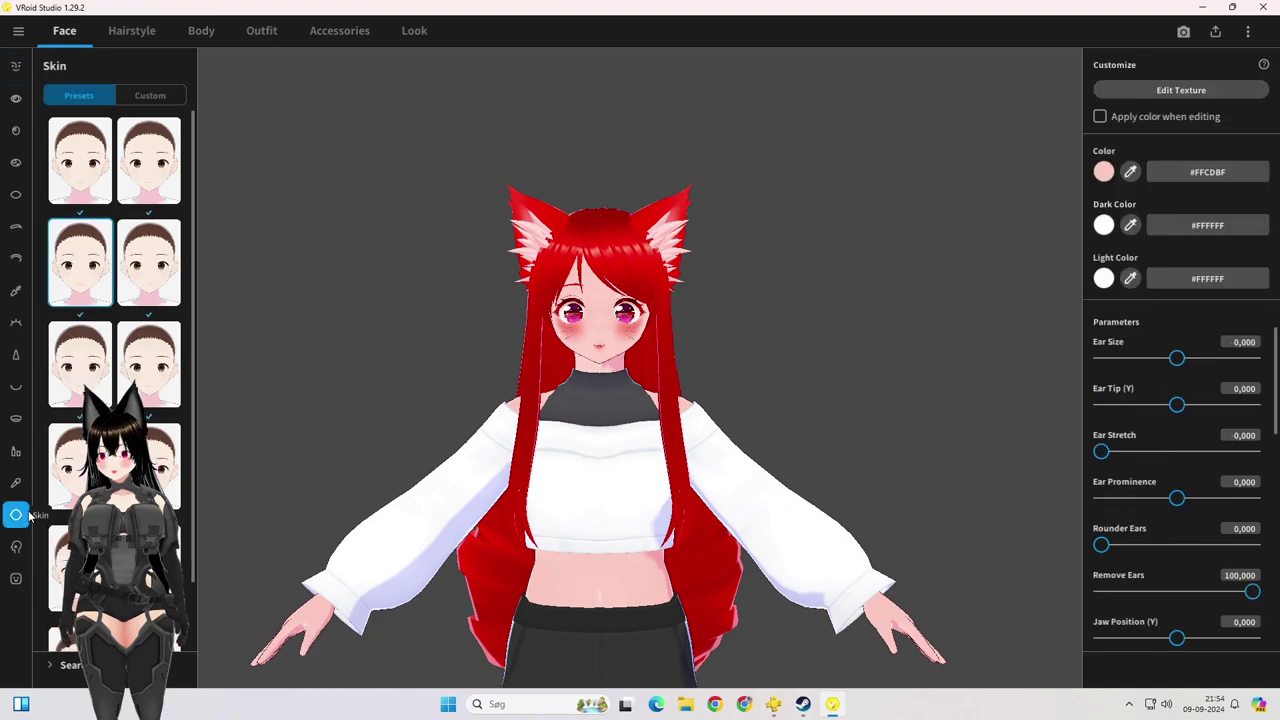
left_click(1102, 172)
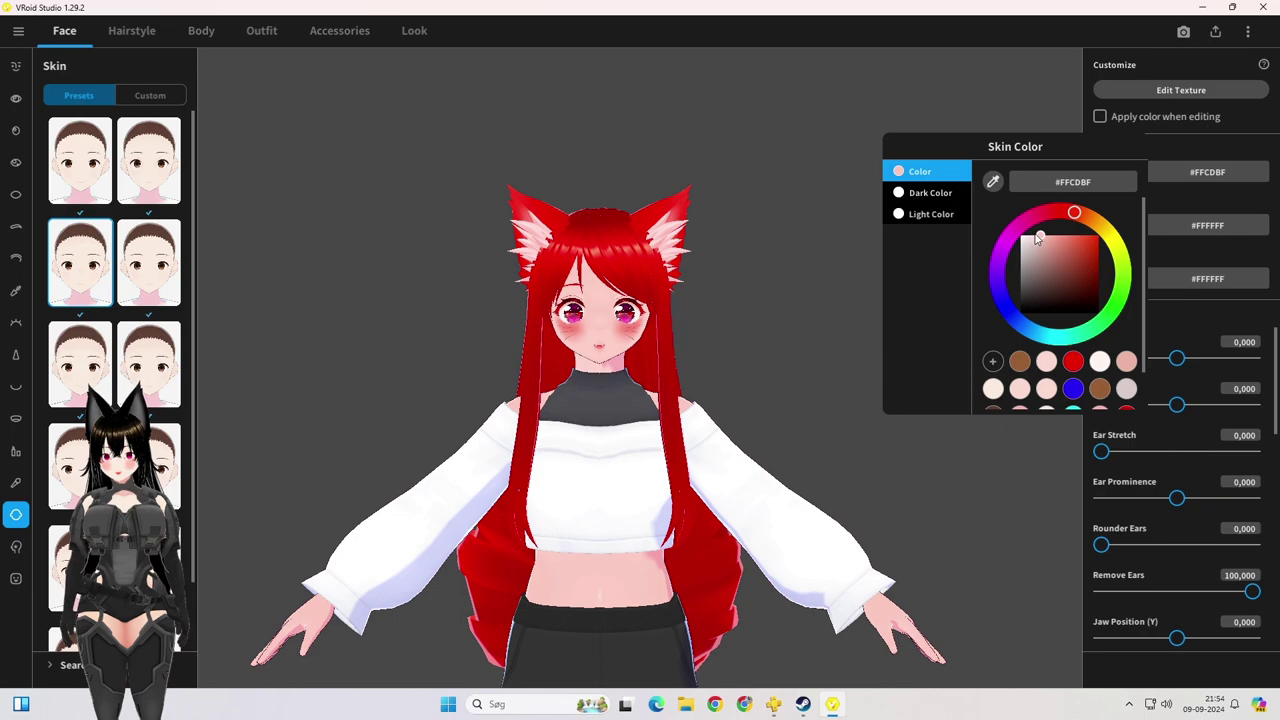
mouse_move(1040, 222)
left_mouse_down()
mouse_move(1030, 218)
mouse_move(1098, 214)
mouse_move(1051, 224)
mouse_move(1080, 213)
left_mouse_up()
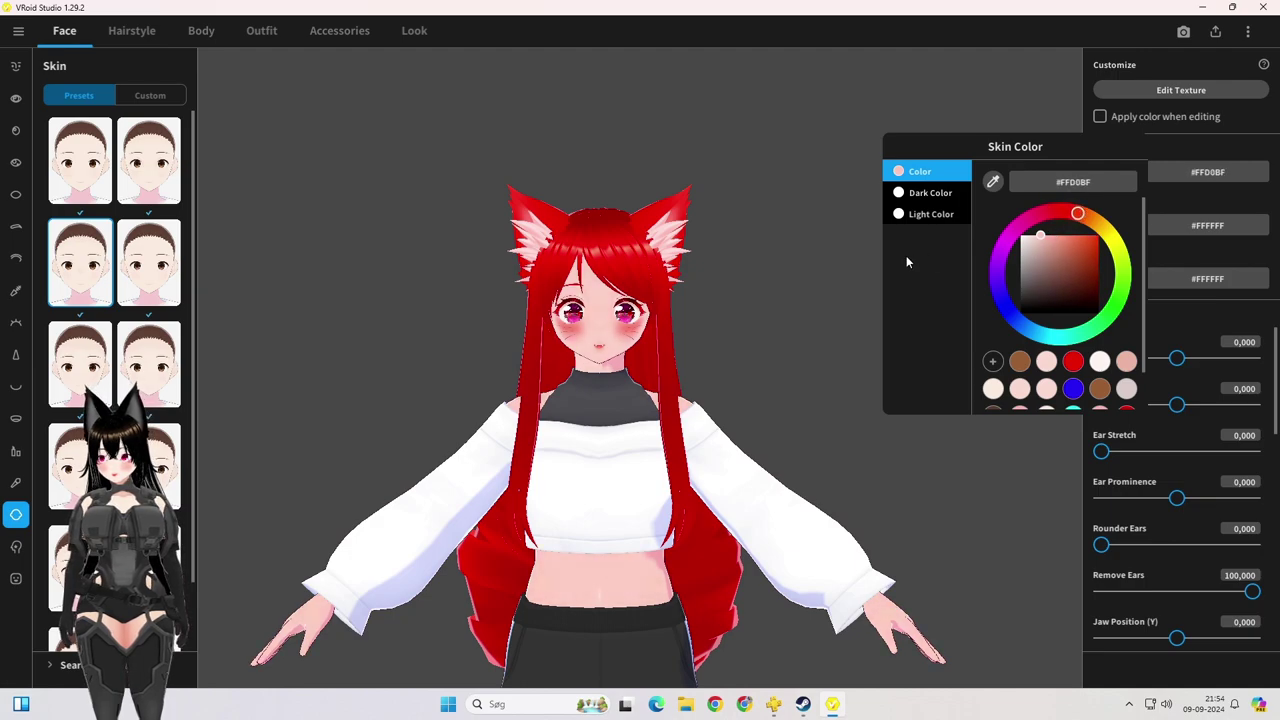
mouse_move(1039, 238)
left_mouse_down()
mouse_move(1054, 236)
mouse_move(1038, 227)
left_mouse_up()
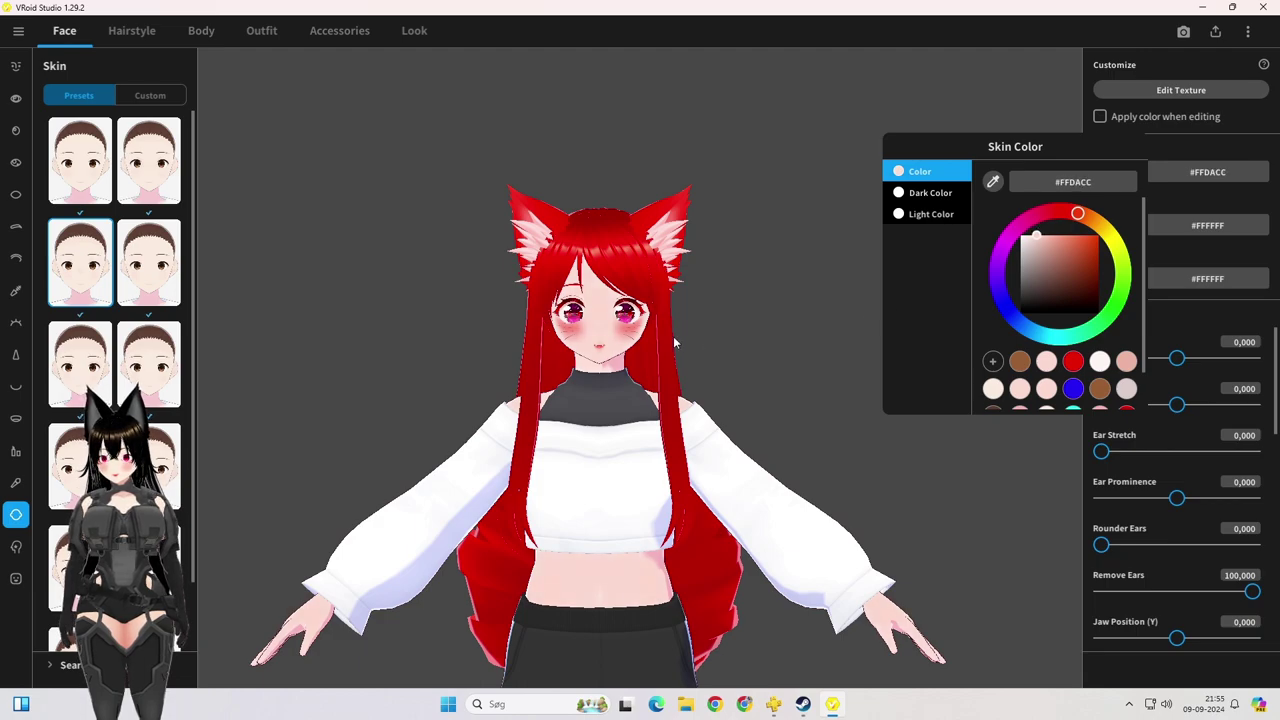
left_click(806, 374)
scroll(803, 328, "down", 10)
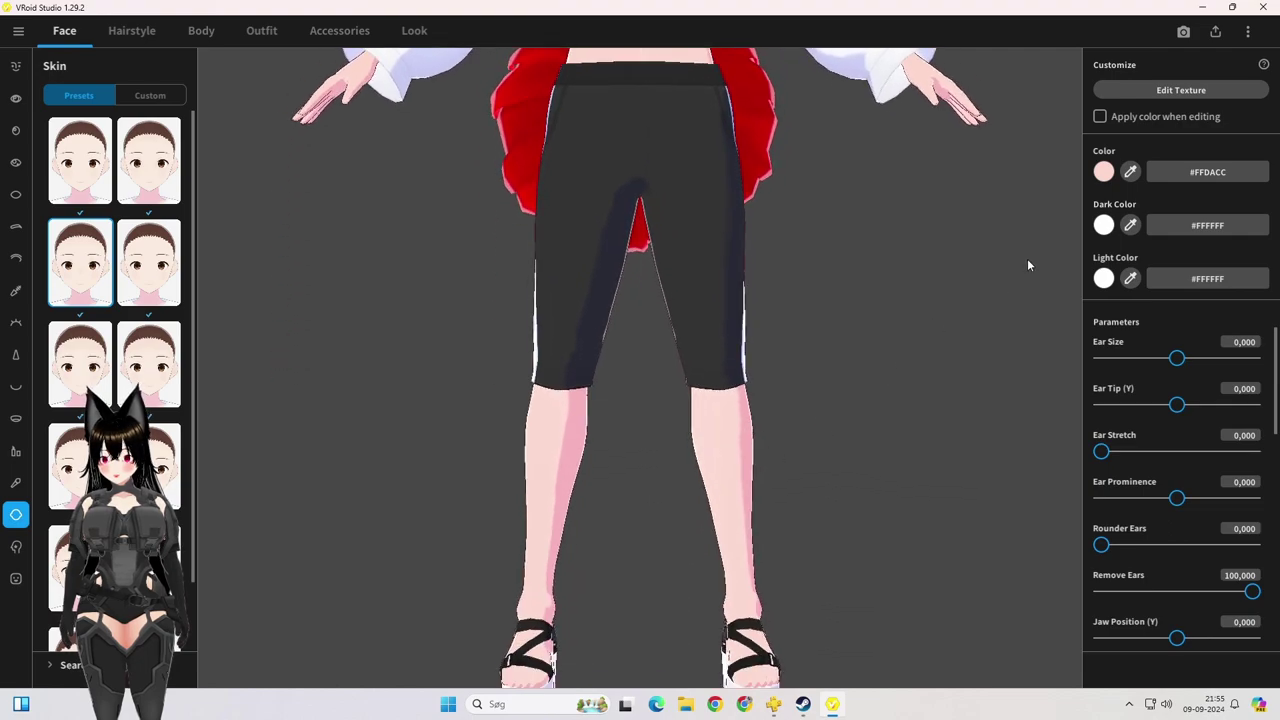
Step: Try a different hue for the skin's Dark Color and check the shading on the figure
left_click(1103, 225)
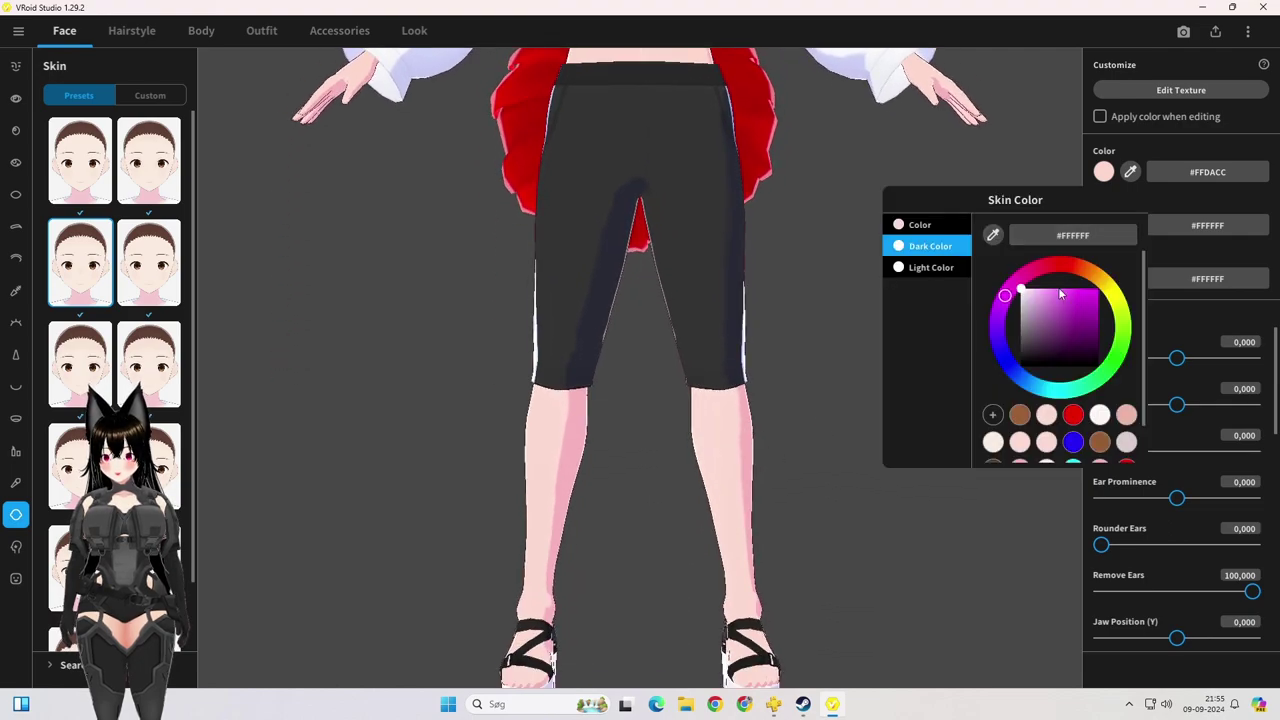
mouse_move(1062, 265)
left_mouse_down()
mouse_move(1110, 290)
mouse_move(889, 271)
left_mouse_up()
left_click(808, 418)
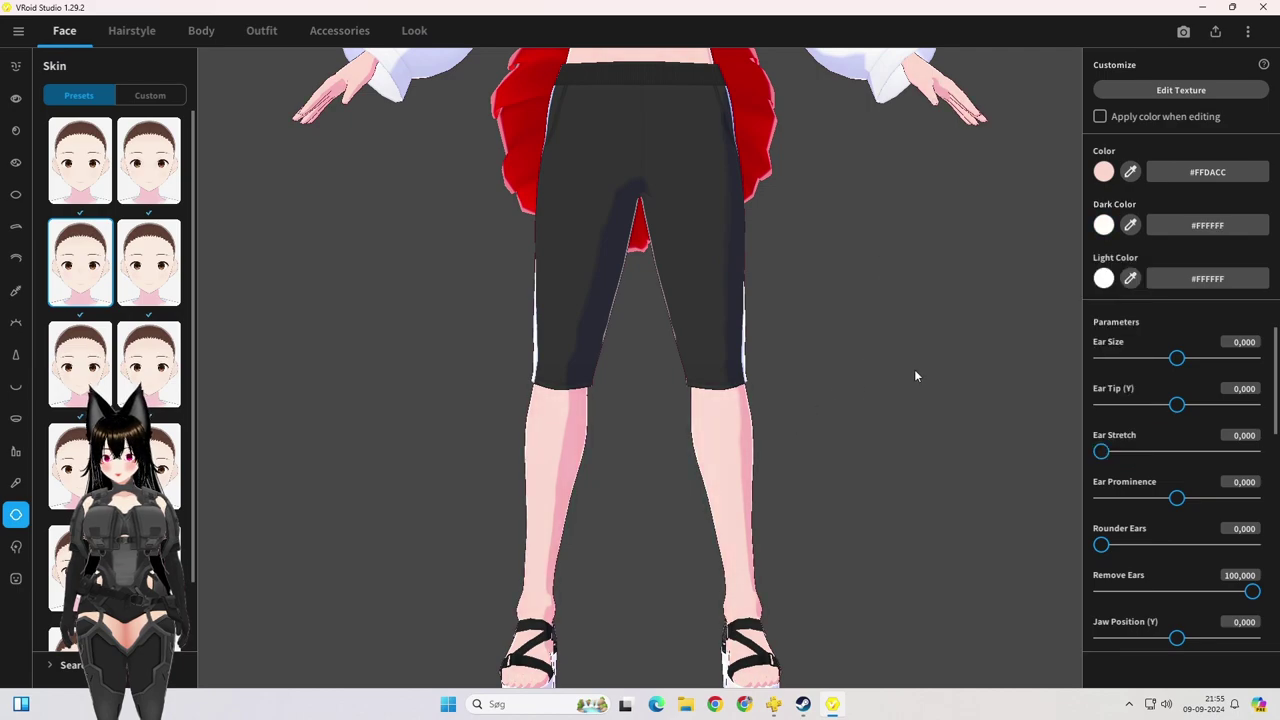
middle_click_drag(940, 317, 852, 445)
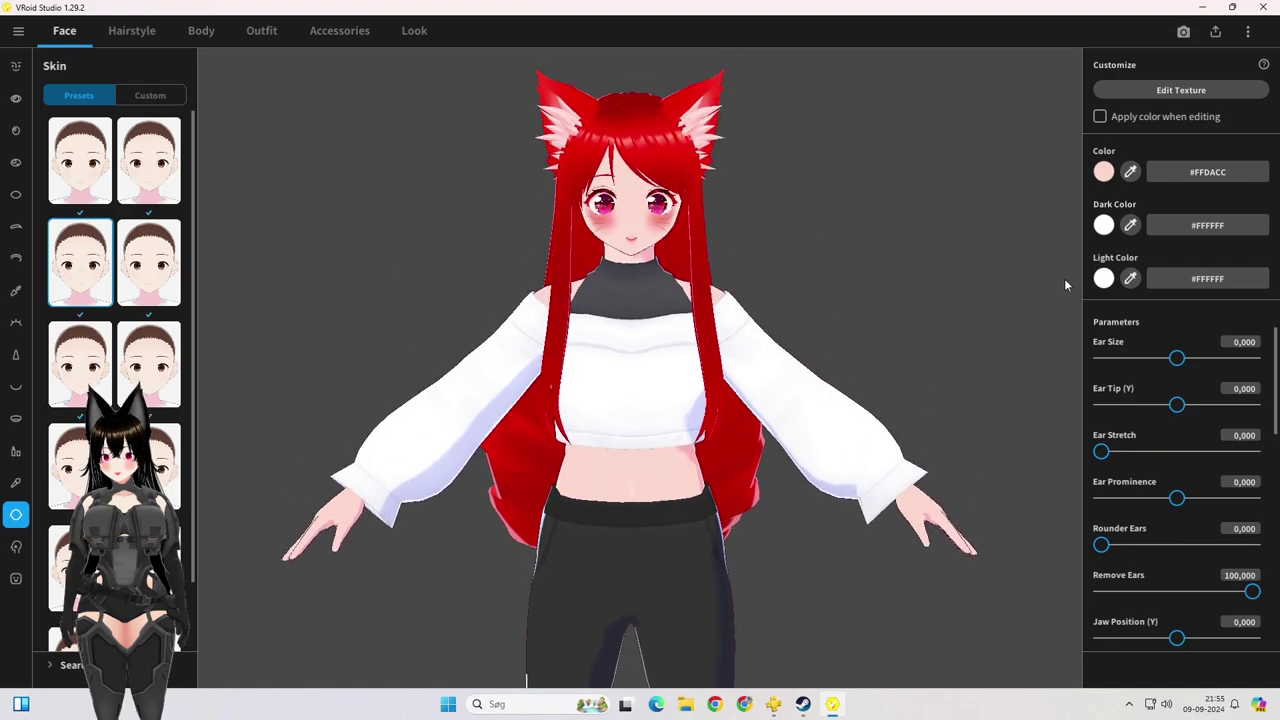
Step: Try magenta #FF1DFF and black #000000 as the skin's Light Color, and restore it to white, #FFFFFF
left_click(1103, 279)
left_click(1100, 342)
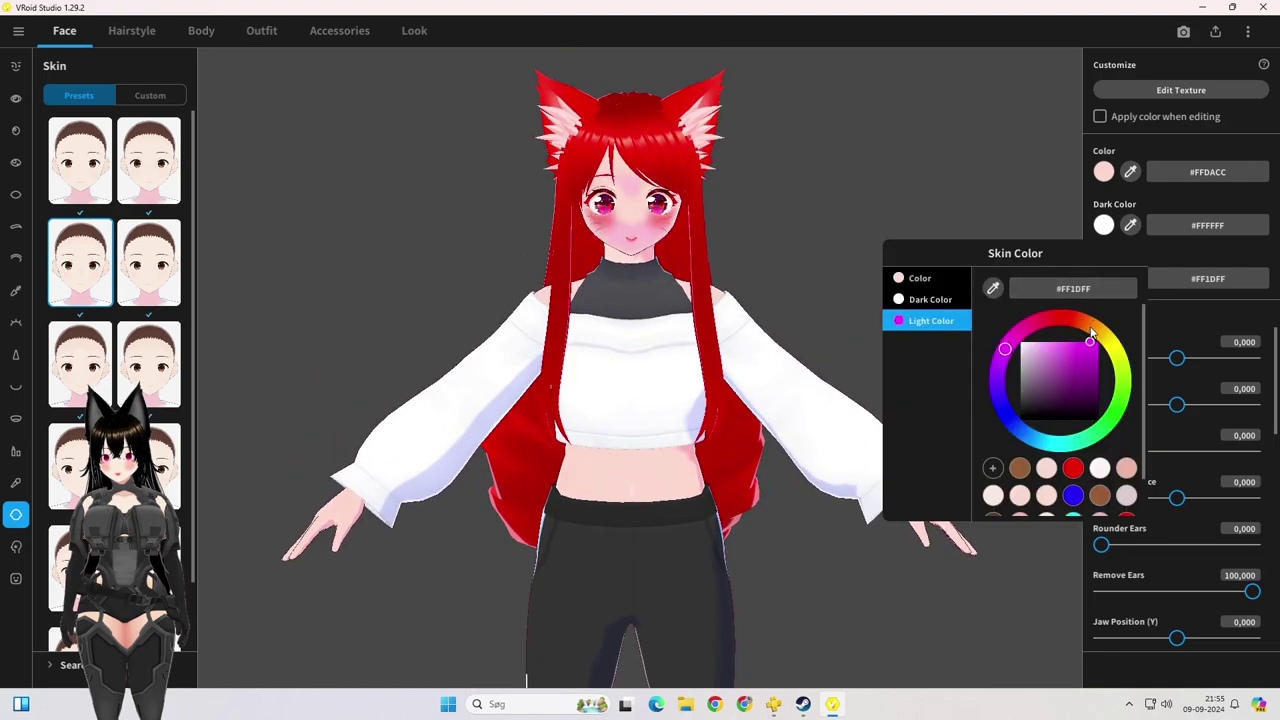
left_click(1099, 467)
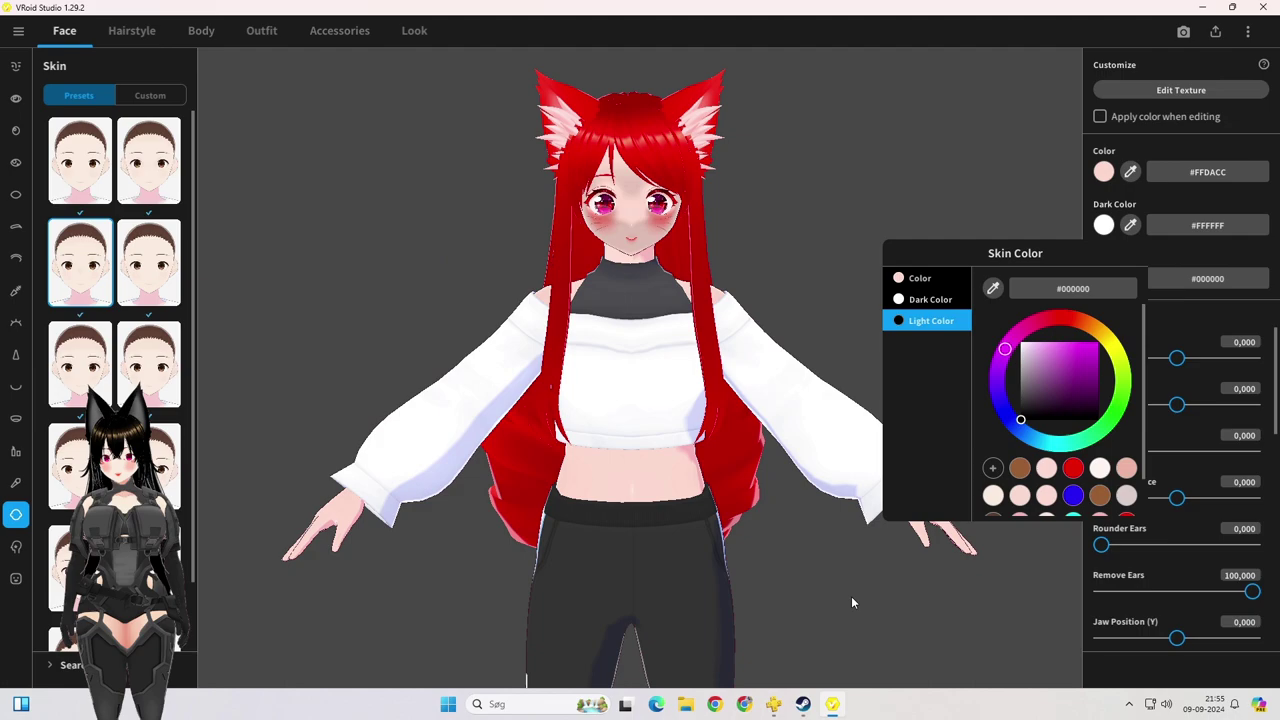
left_click(822, 260)
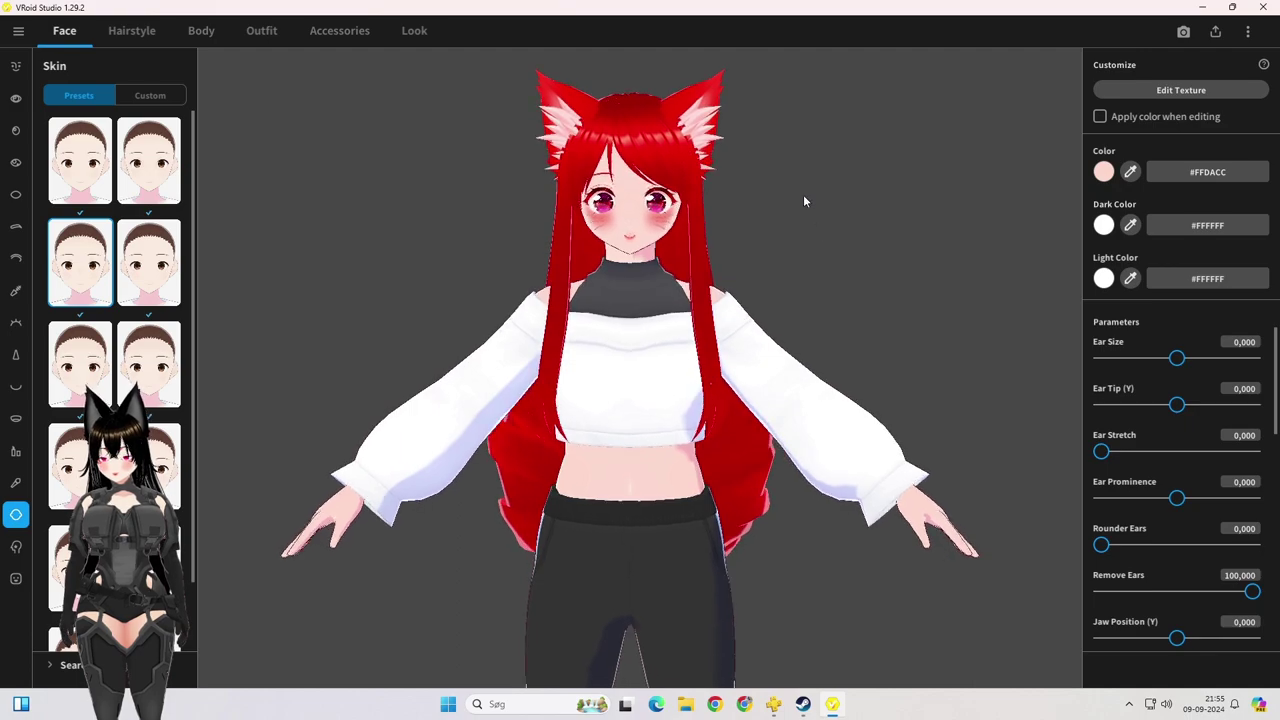
Step: Examine the face up close and review the settings for the eye sets, irises, eye highlights and scleras
scroll(806, 200, "up", 4)
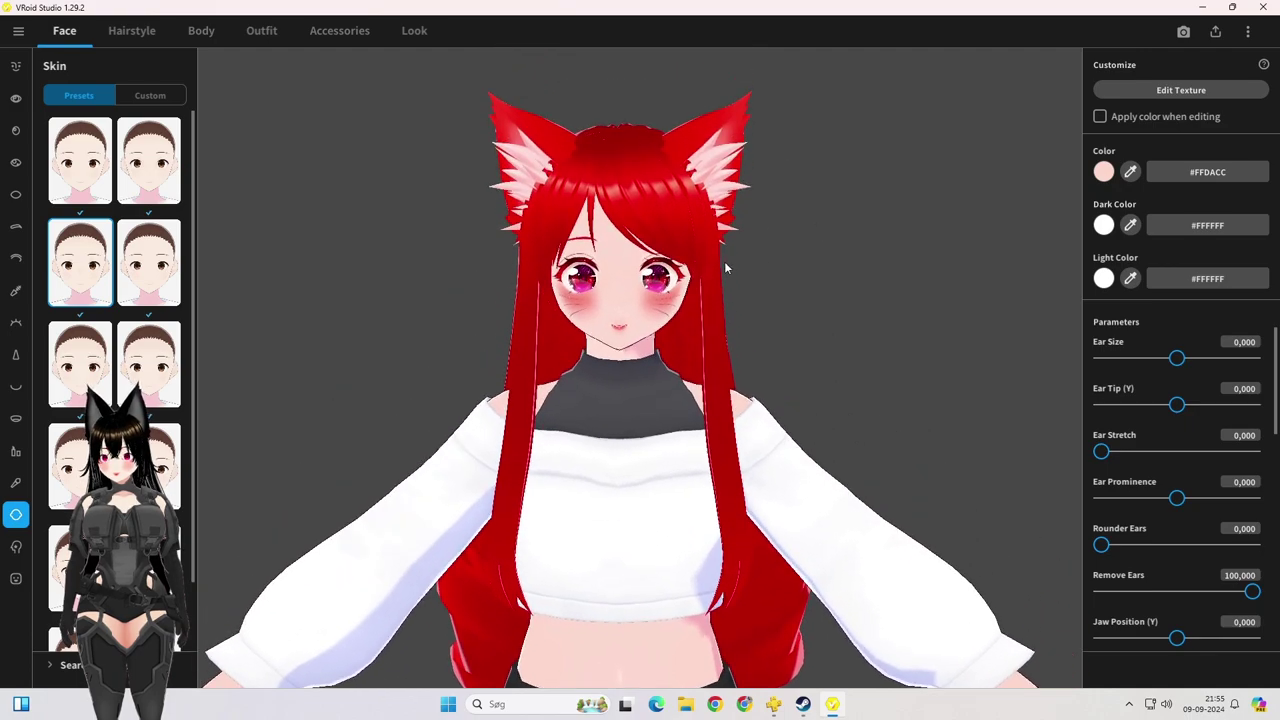
scroll(634, 229, "up", 6)
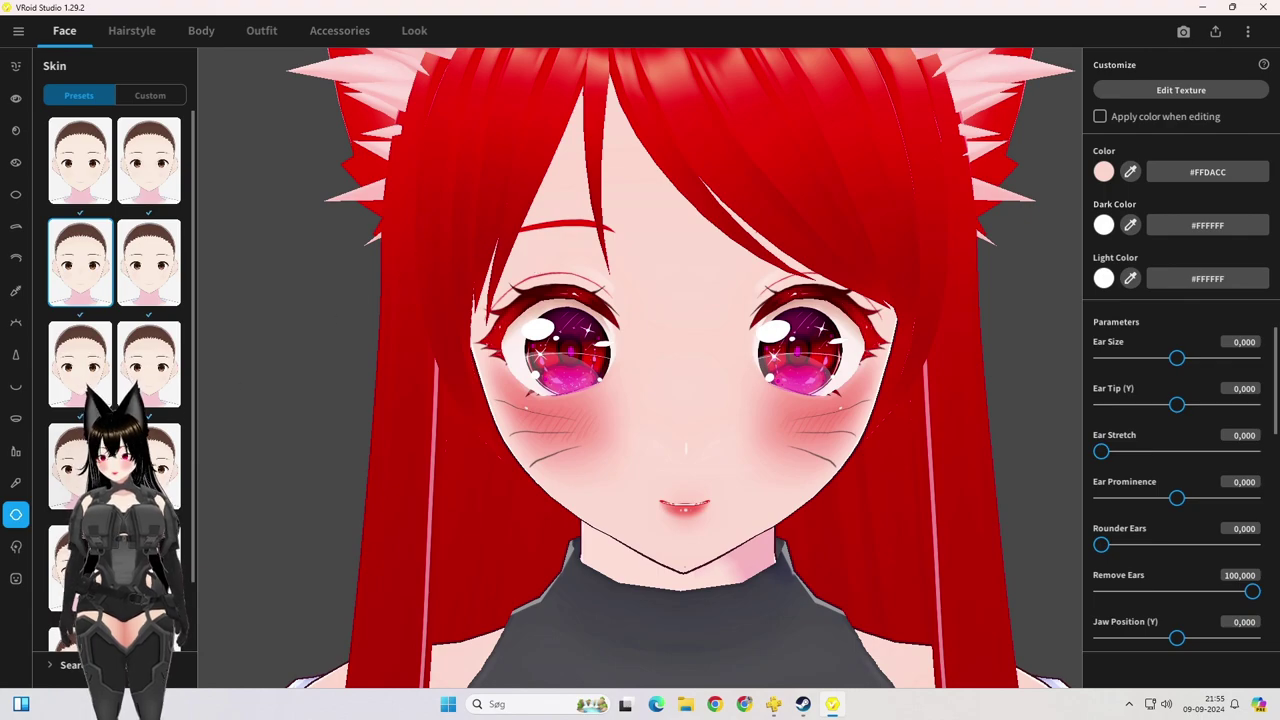
left_click(16, 98)
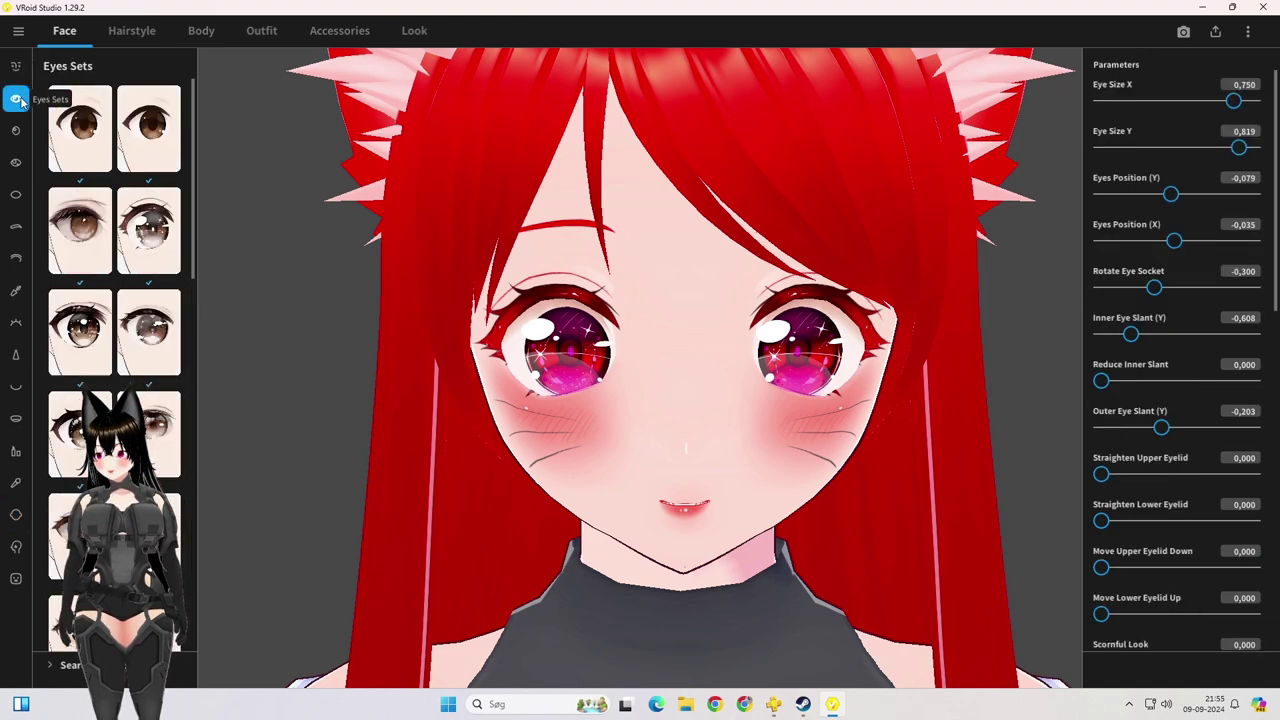
left_click(16, 130)
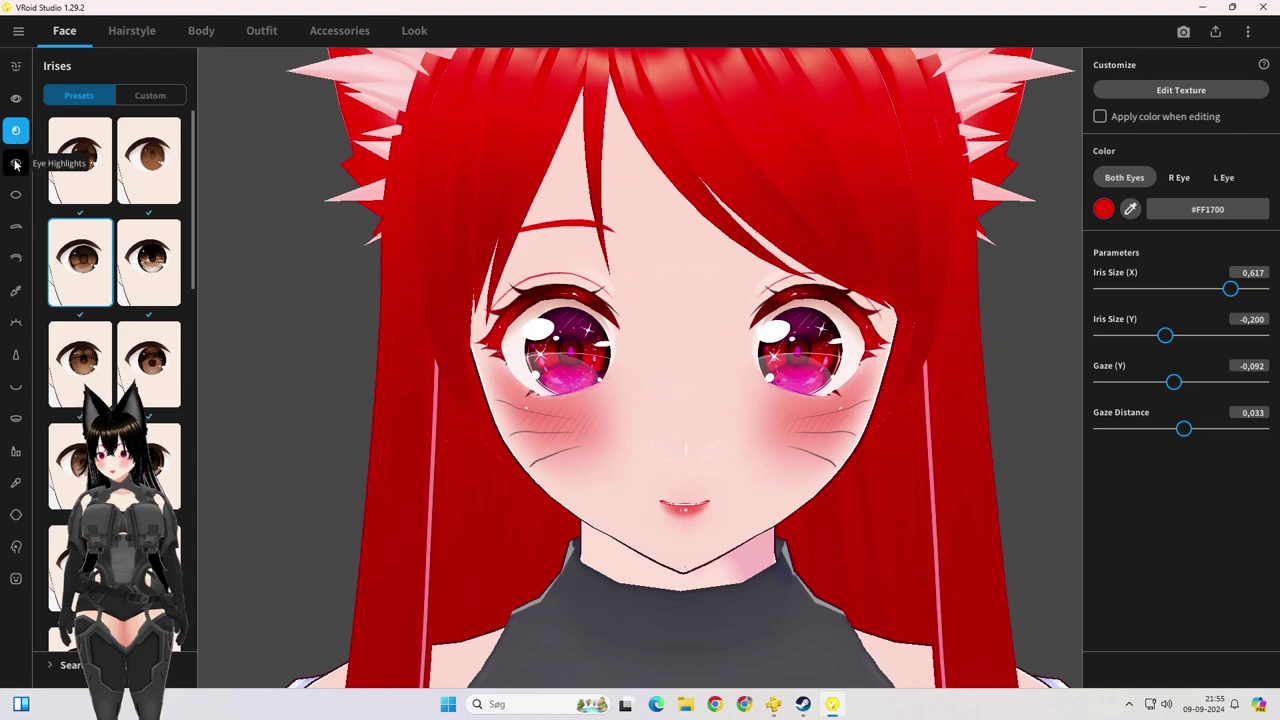
left_click(16, 163)
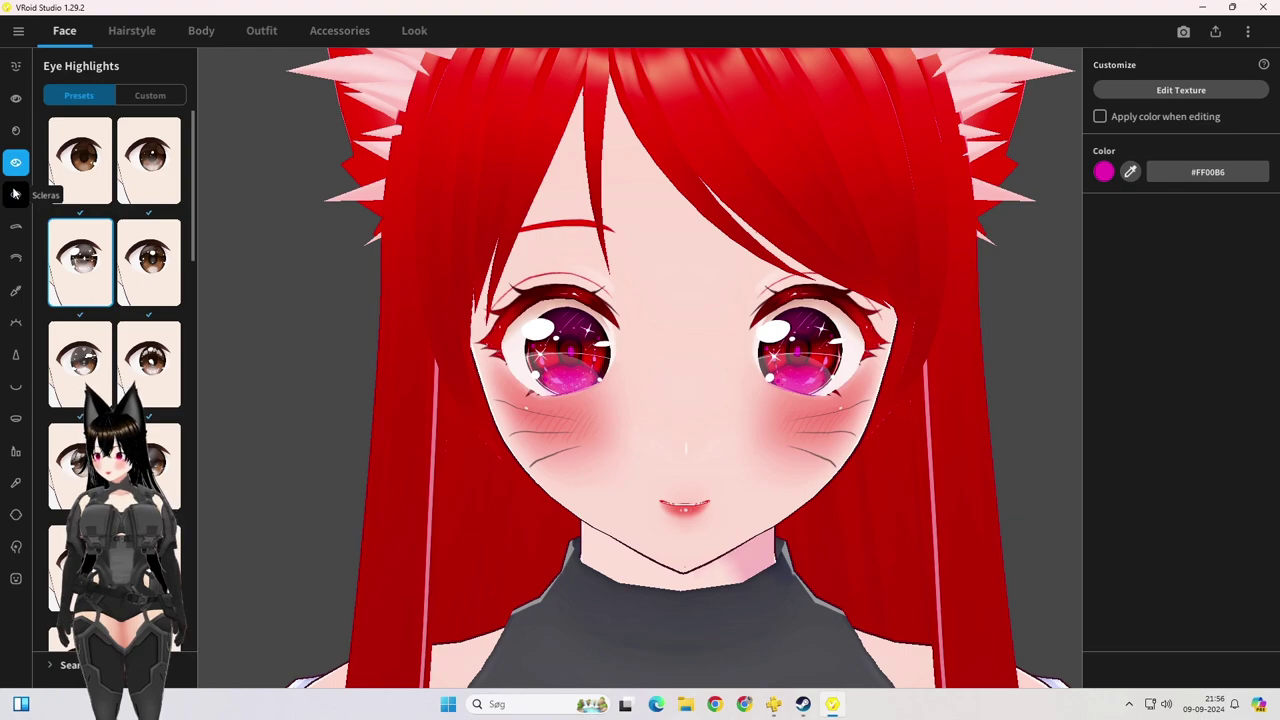
left_click(15, 193)
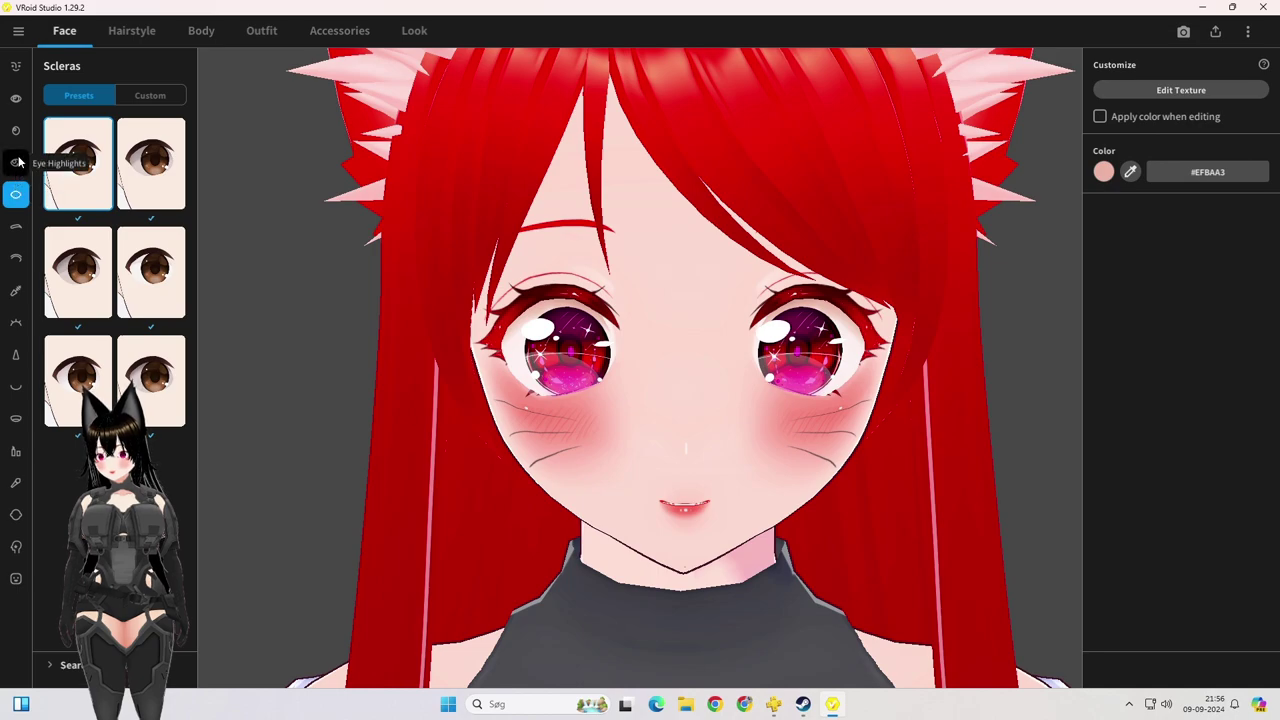
Step: Examine the whole character from the front, including the lower legs and sandals
scroll(687, 263, "down", 10)
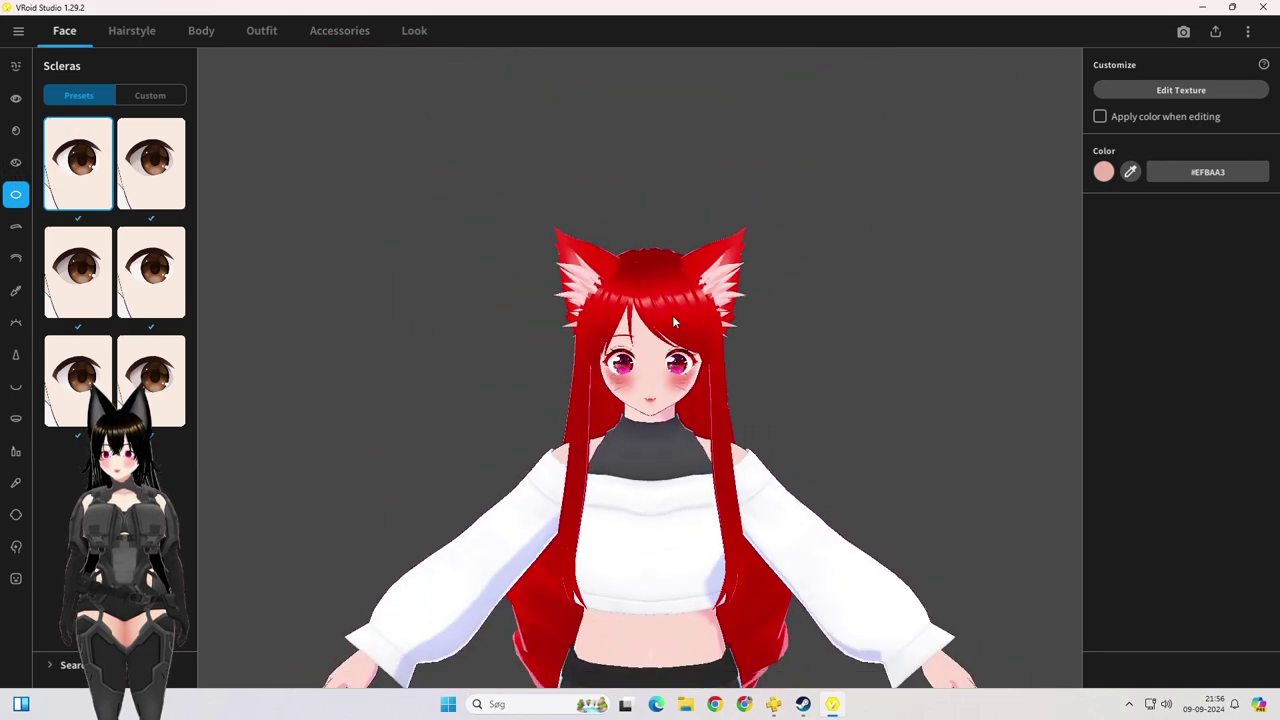
scroll(664, 257, "down", 3)
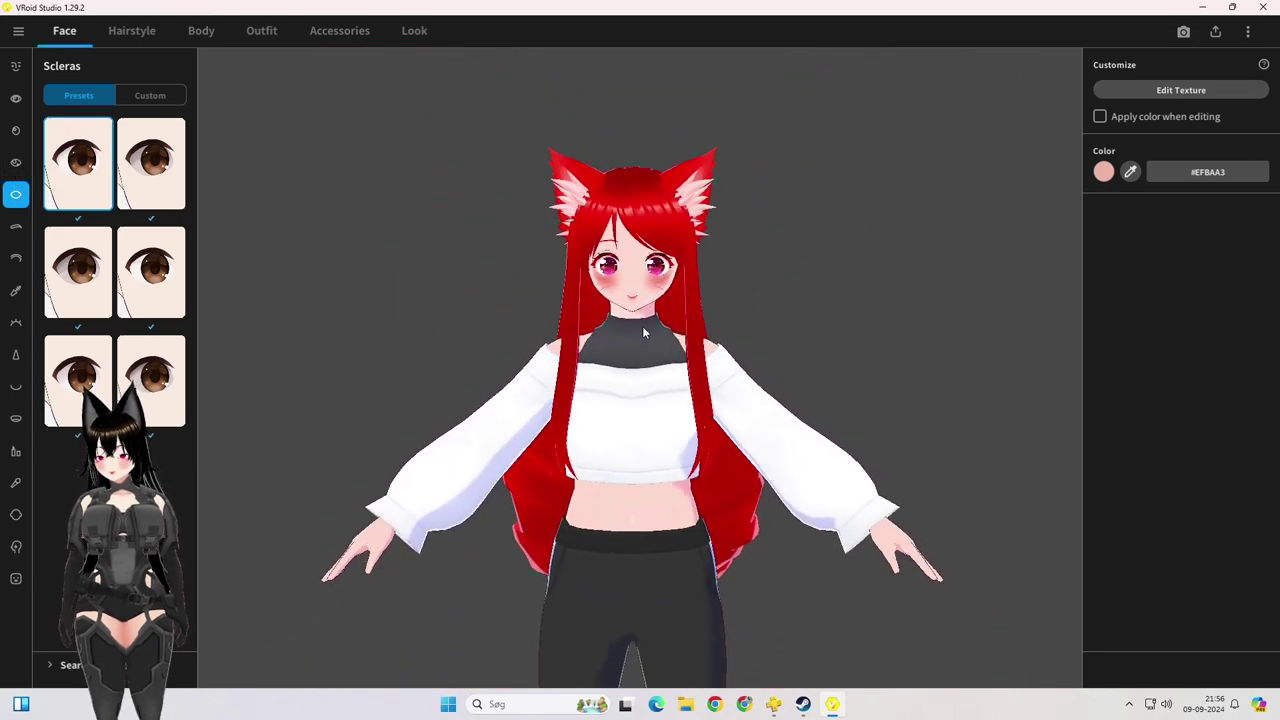
scroll(642, 326, "down", 3)
scroll(632, 429, "down", 3)
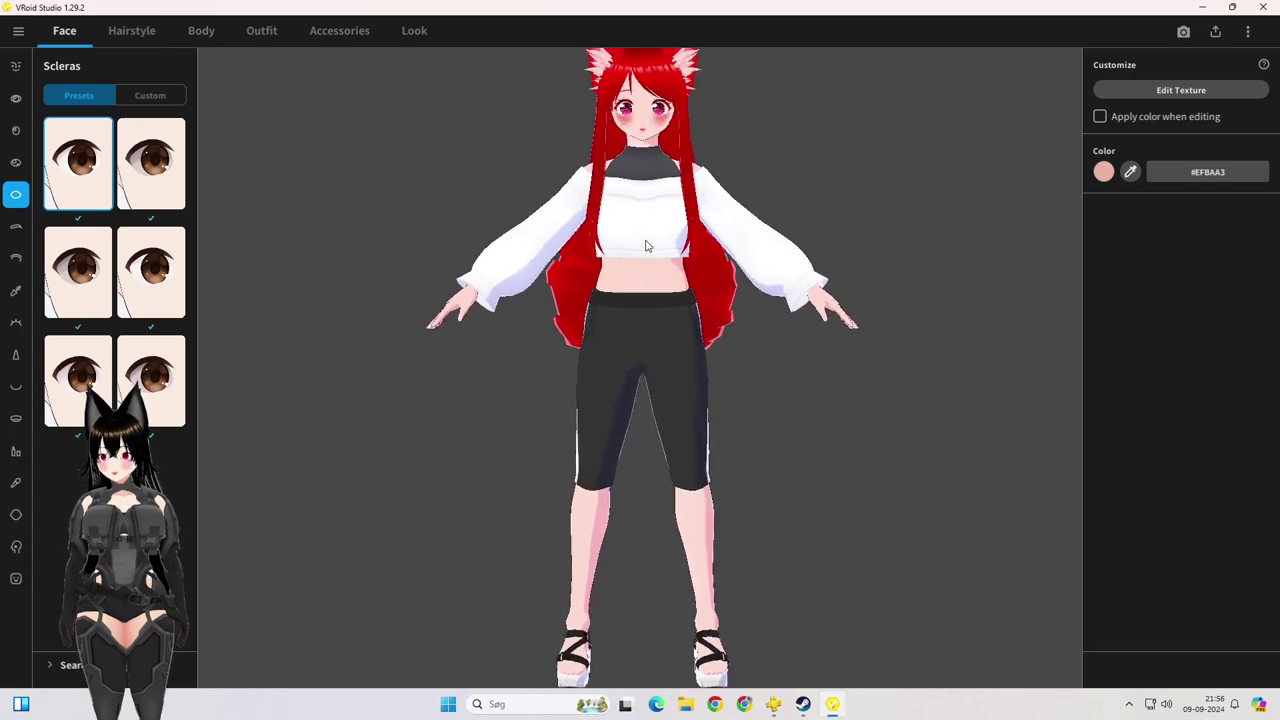
scroll(688, 330, "up", 6)
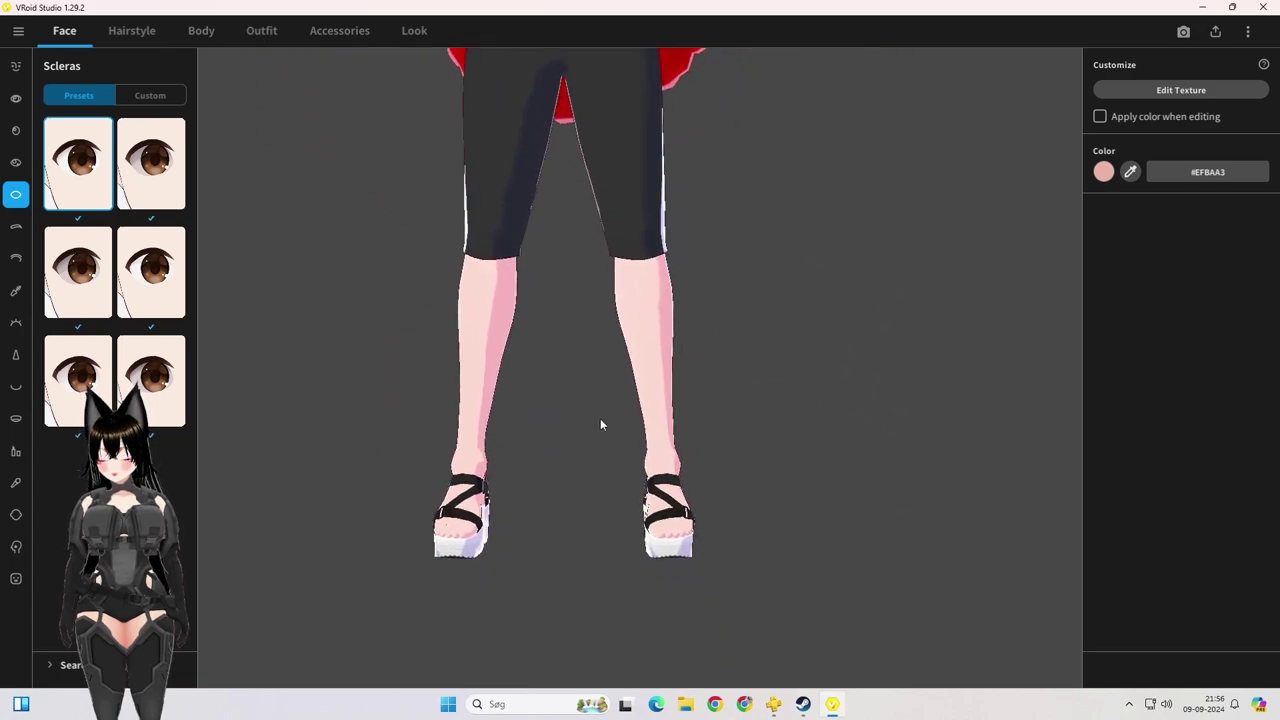
scroll(698, 441, "down", 6)
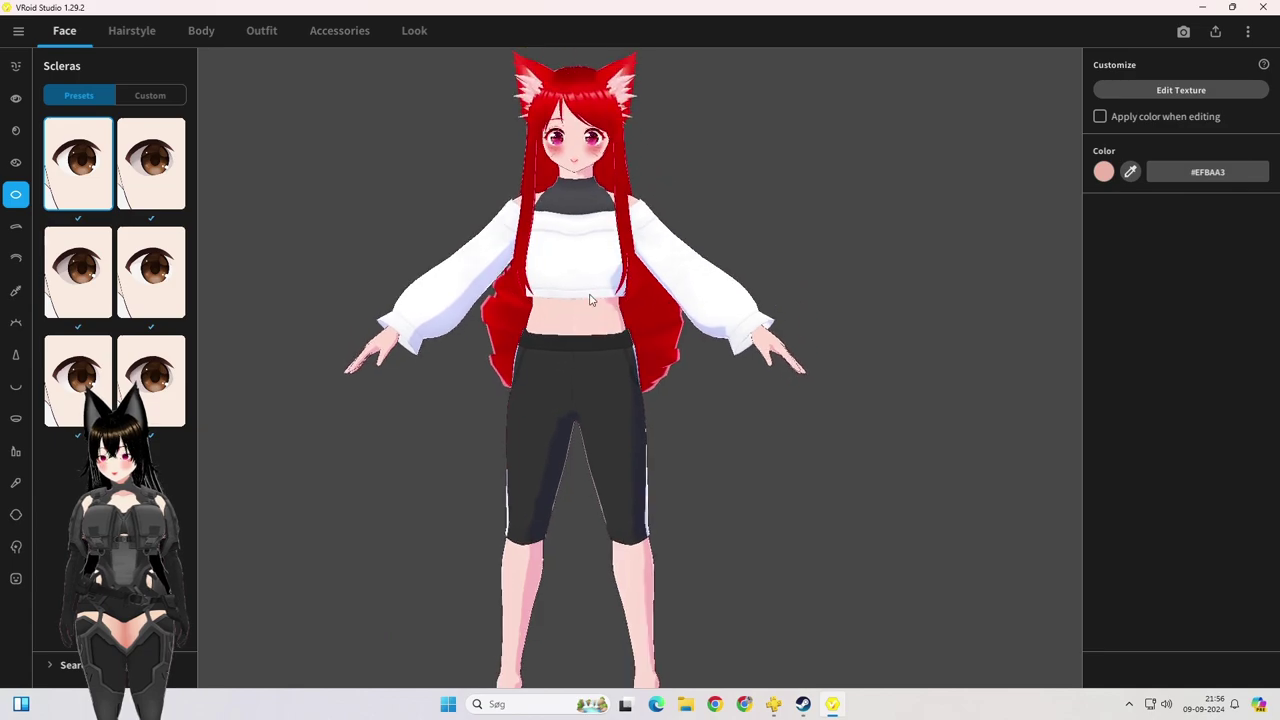
middle_click_drag(590, 300, 603, 328)
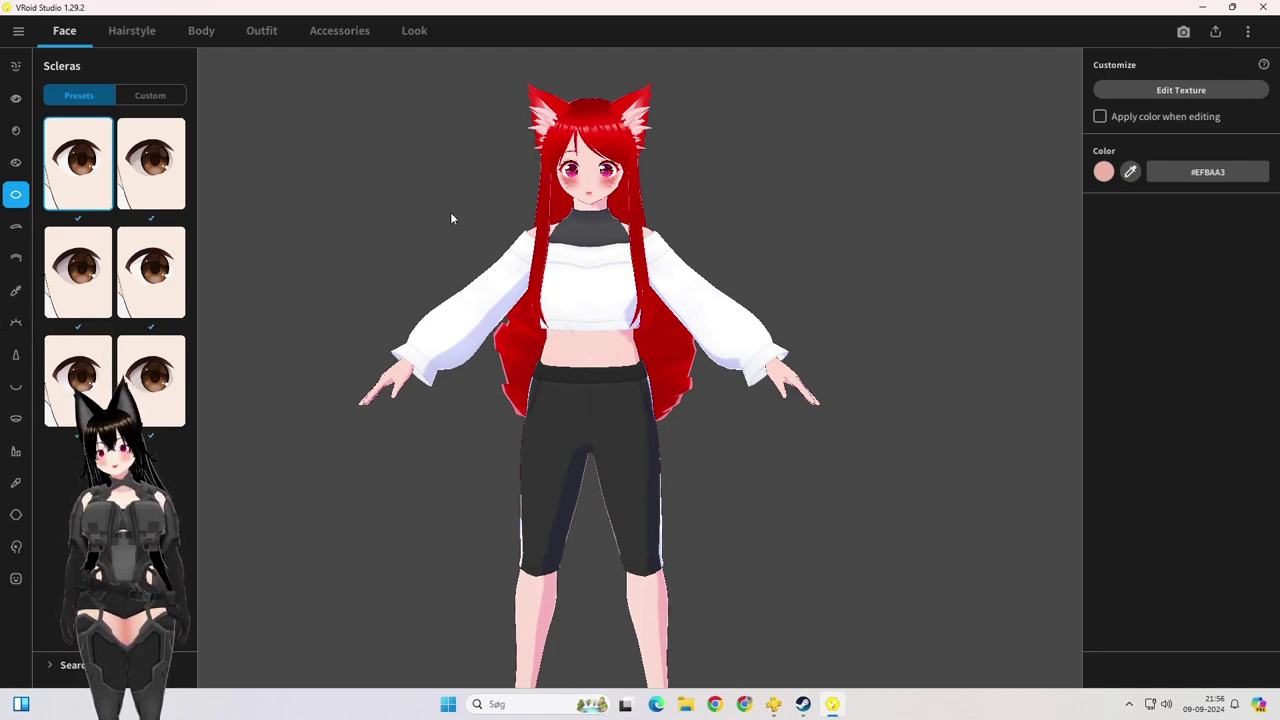
Step: Open the outfit customization and look through the preset tops
left_click(222, 32)
left_click(258, 32)
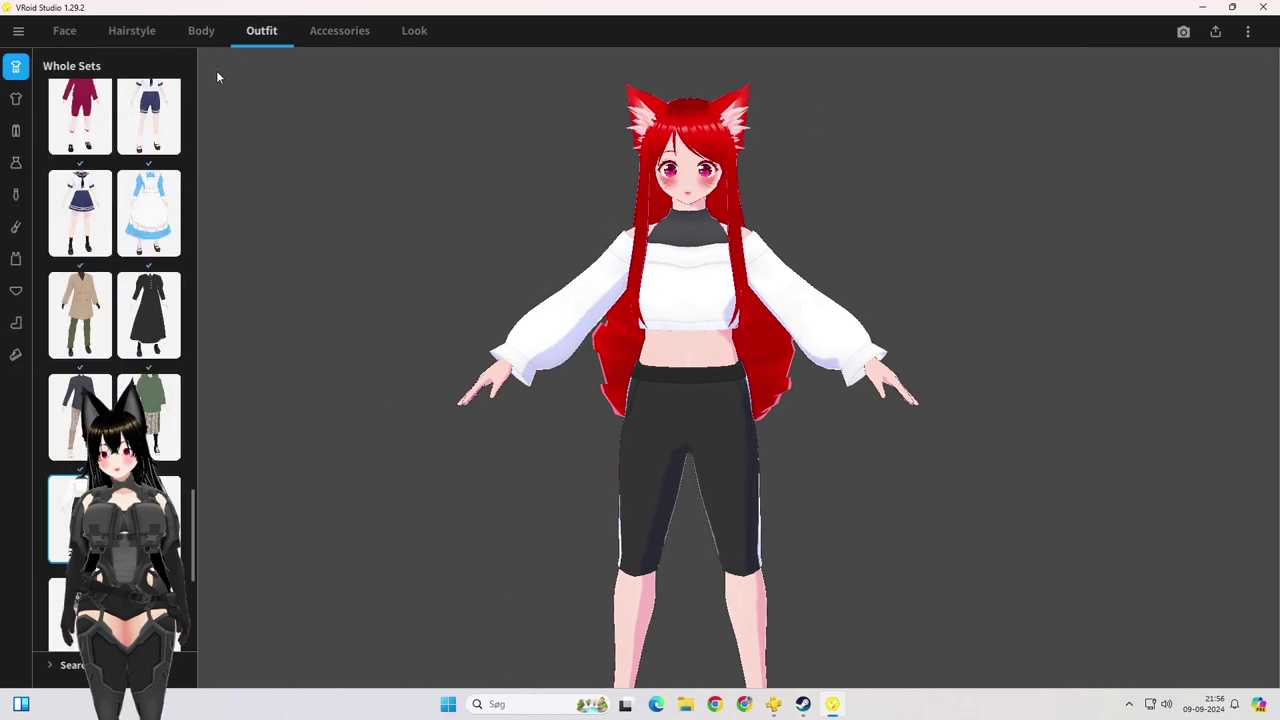
left_click(16, 98)
scroll(108, 348, "up", 10)
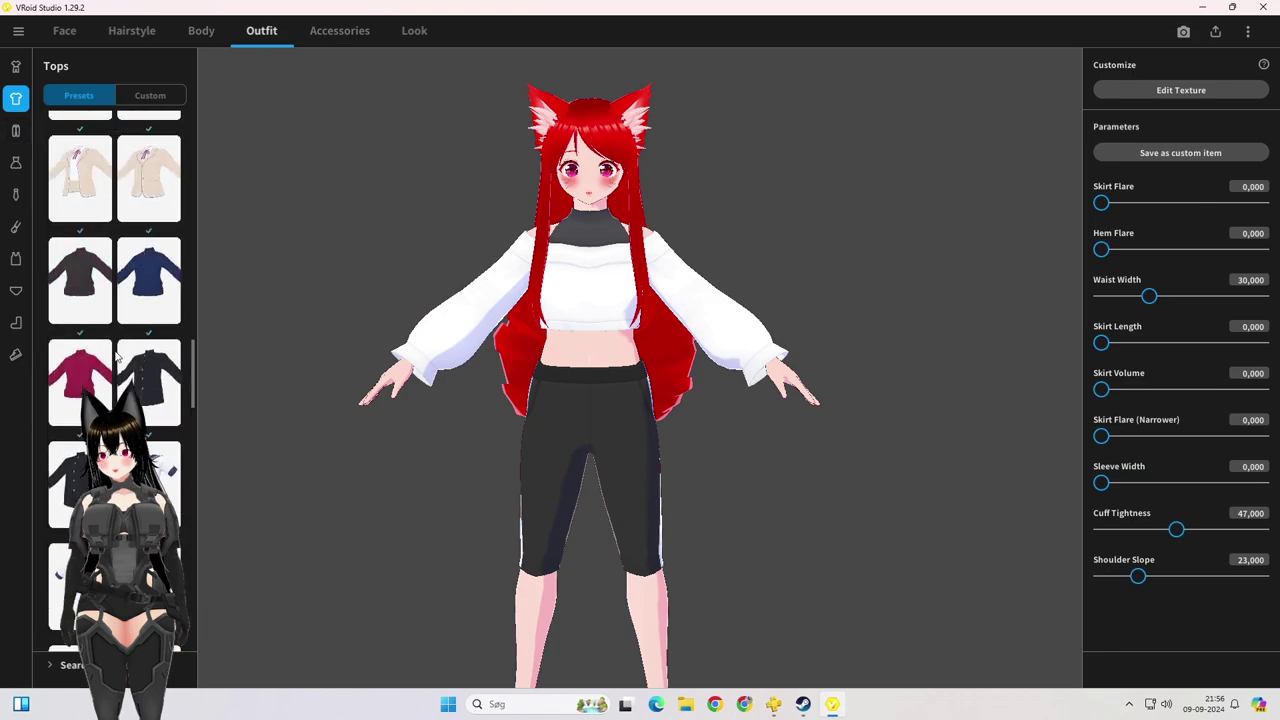
scroll(108, 348, "up", 5)
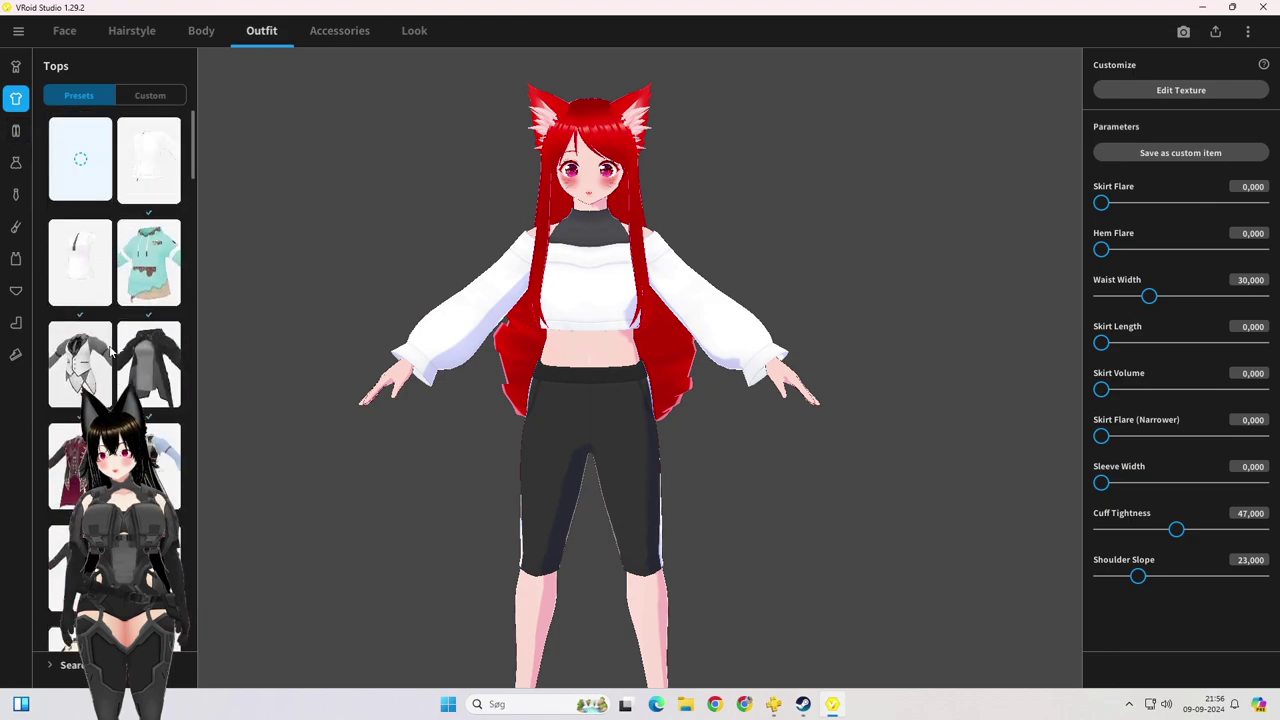
scroll(110, 348, "down", 10)
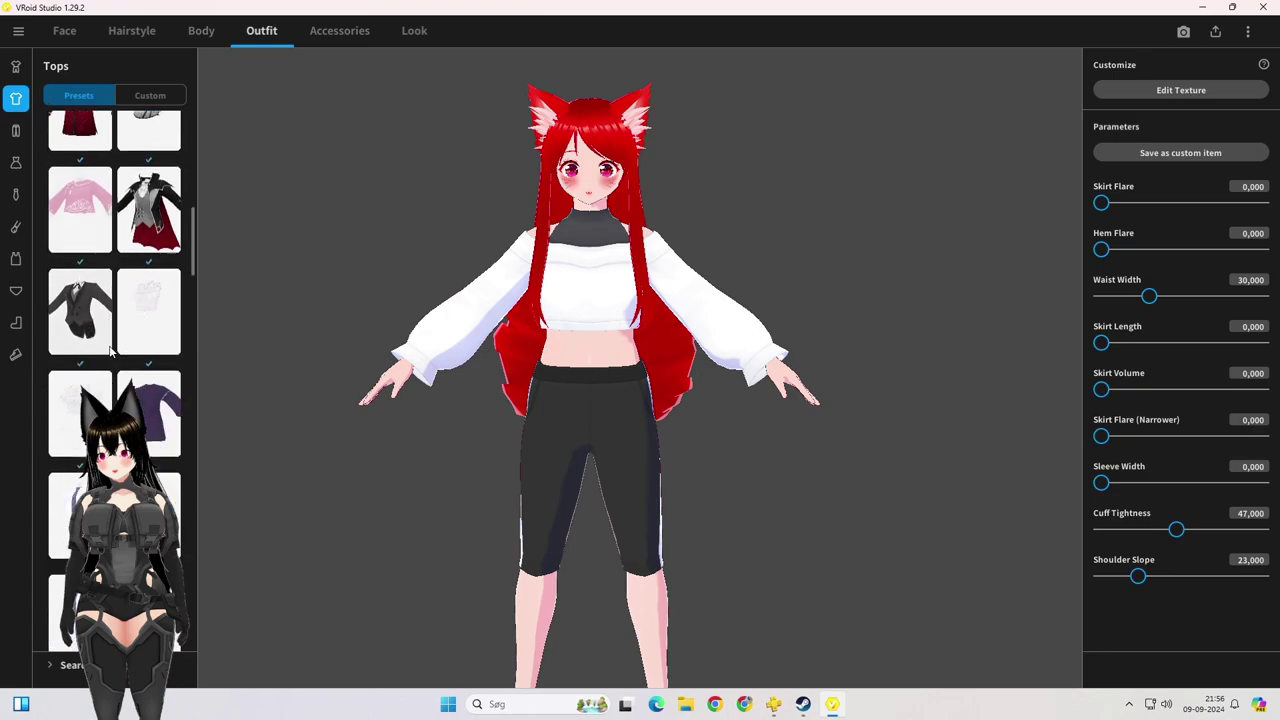
scroll(110, 348, "down", 10)
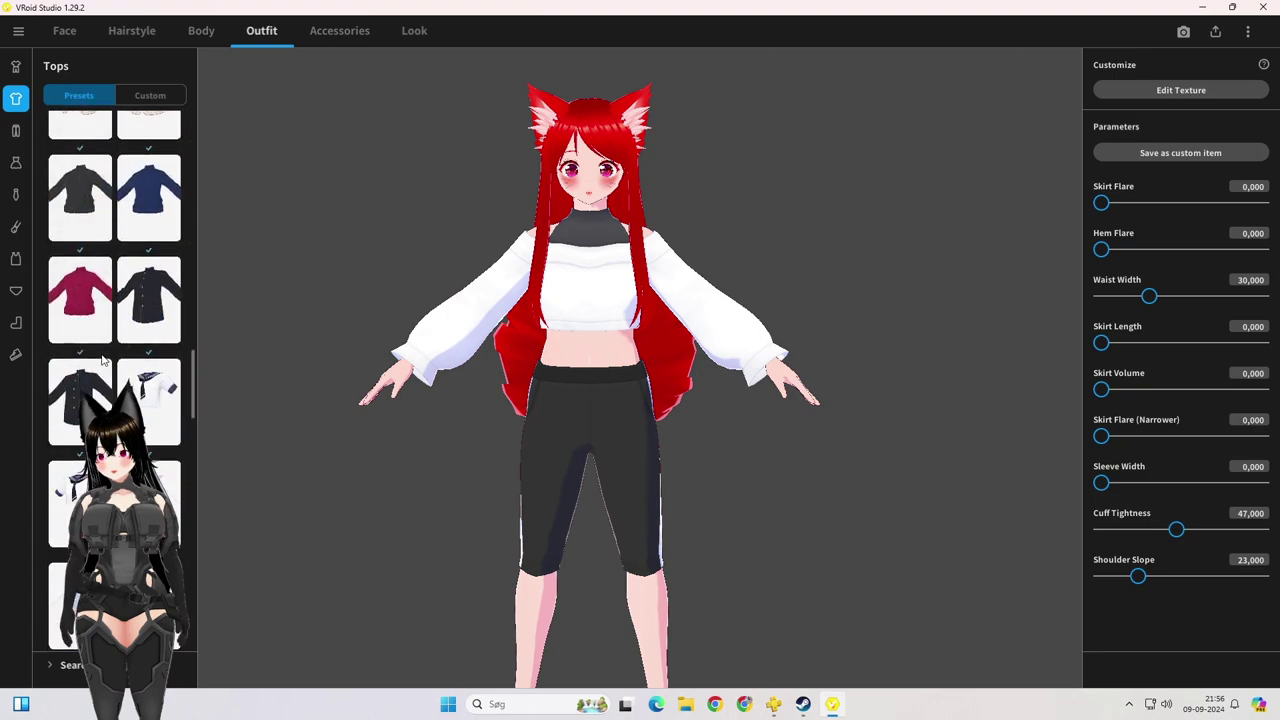
scroll(101, 360, "down", 10)
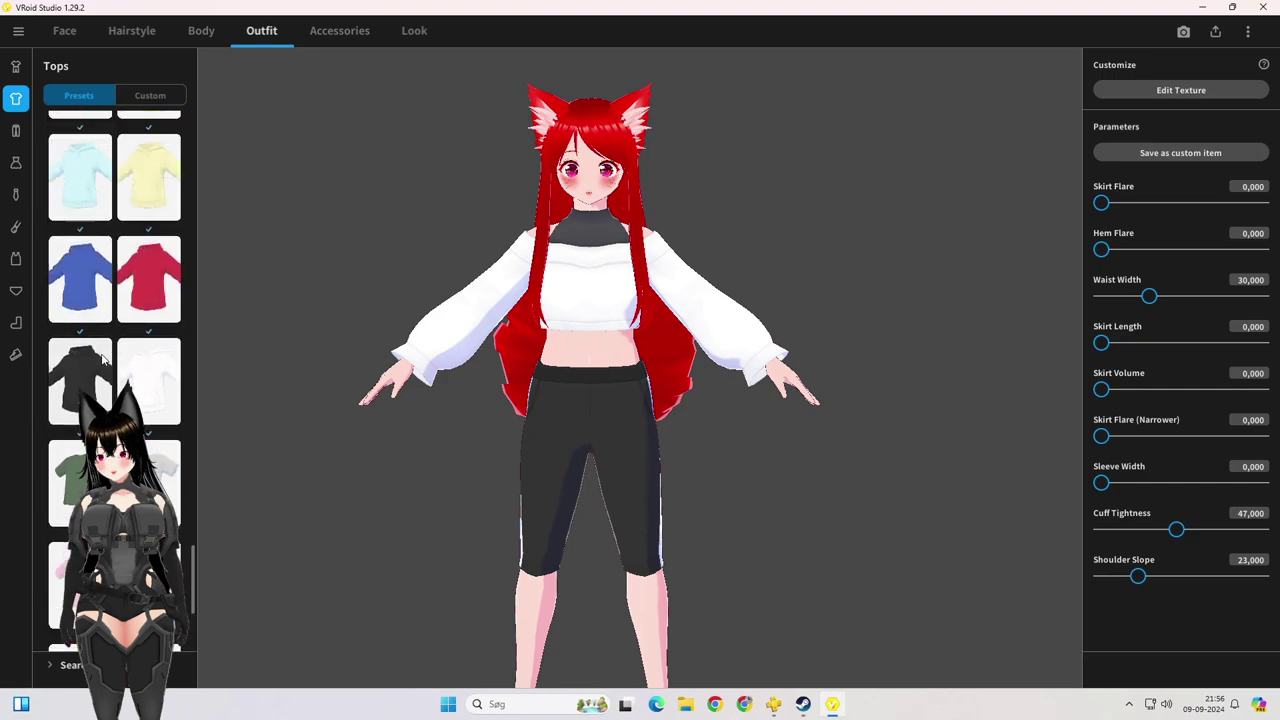
Step: Look through the preset bottoms and view the character from a slight angle
scroll(103, 360, "up", 10)
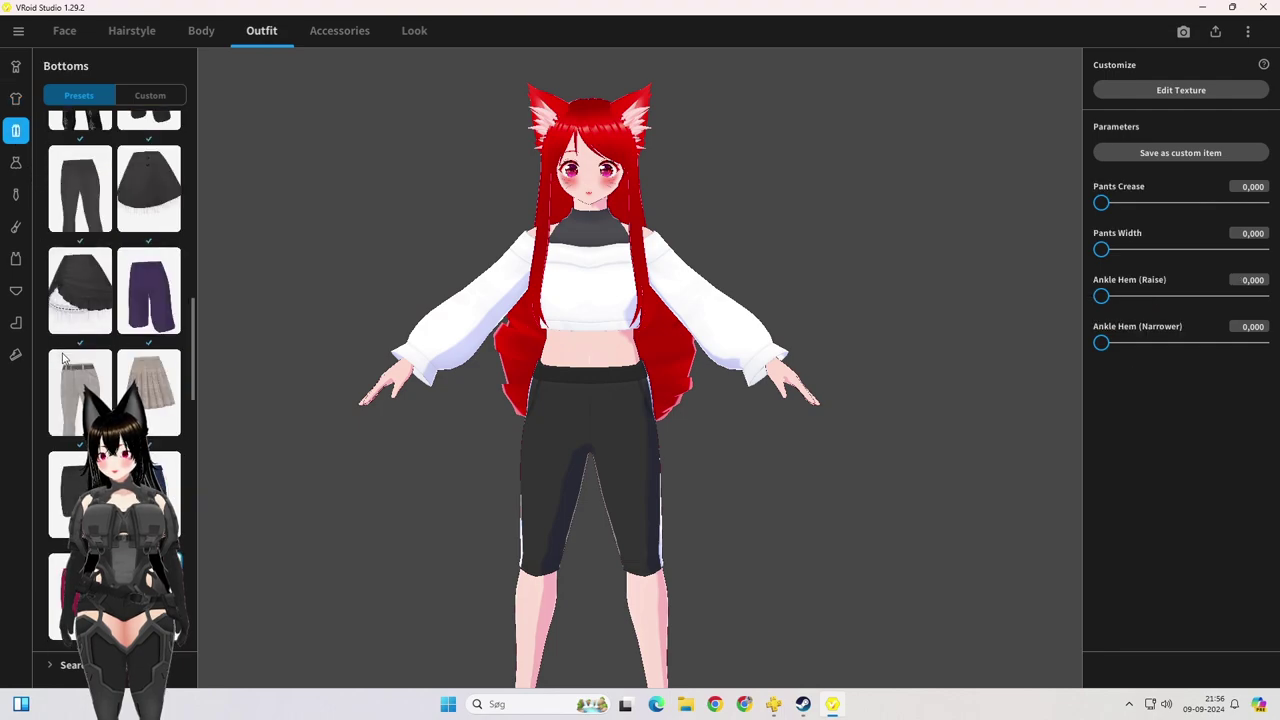
scroll(70, 352, "down", 10)
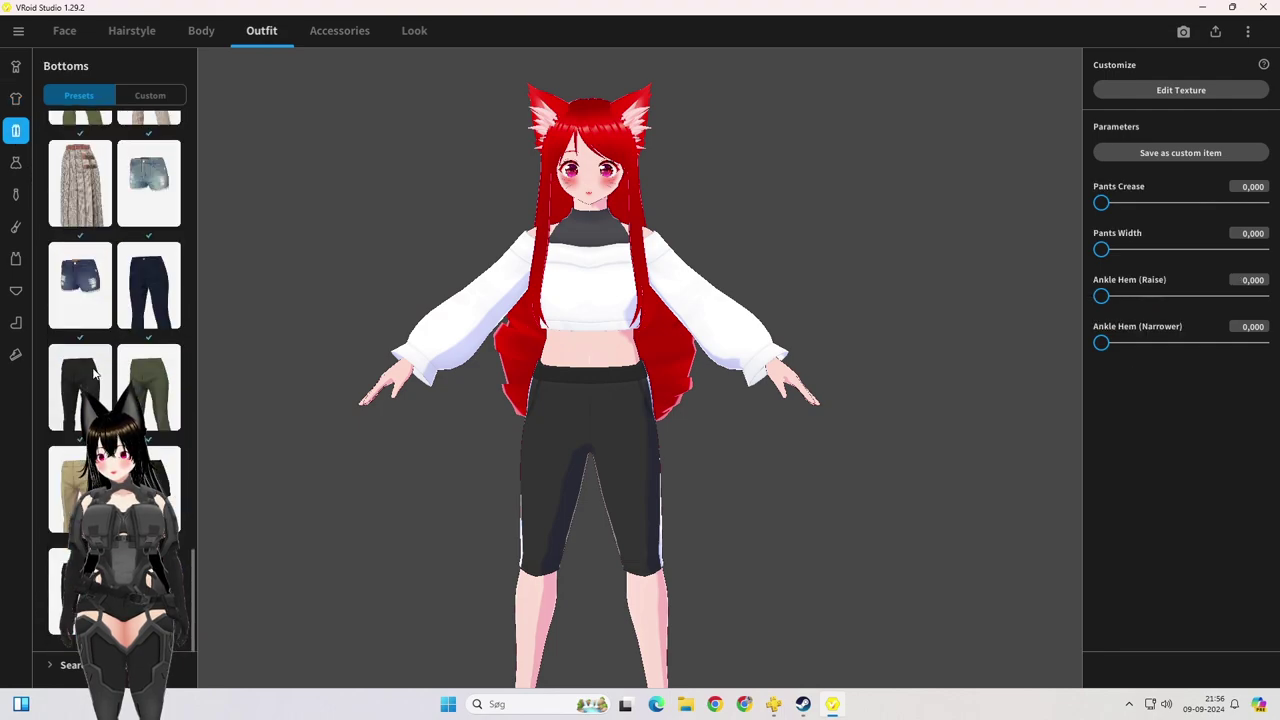
scroll(115, 392, "up", 3)
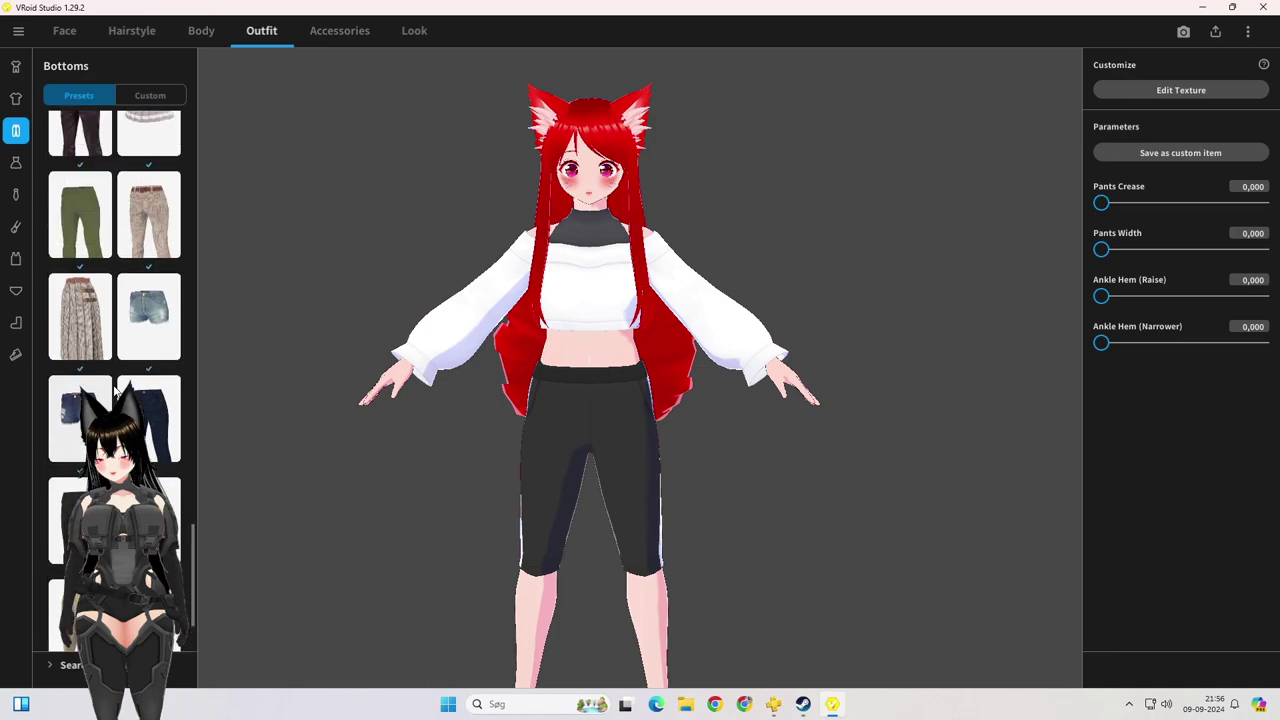
scroll(115, 392, "up", 2)
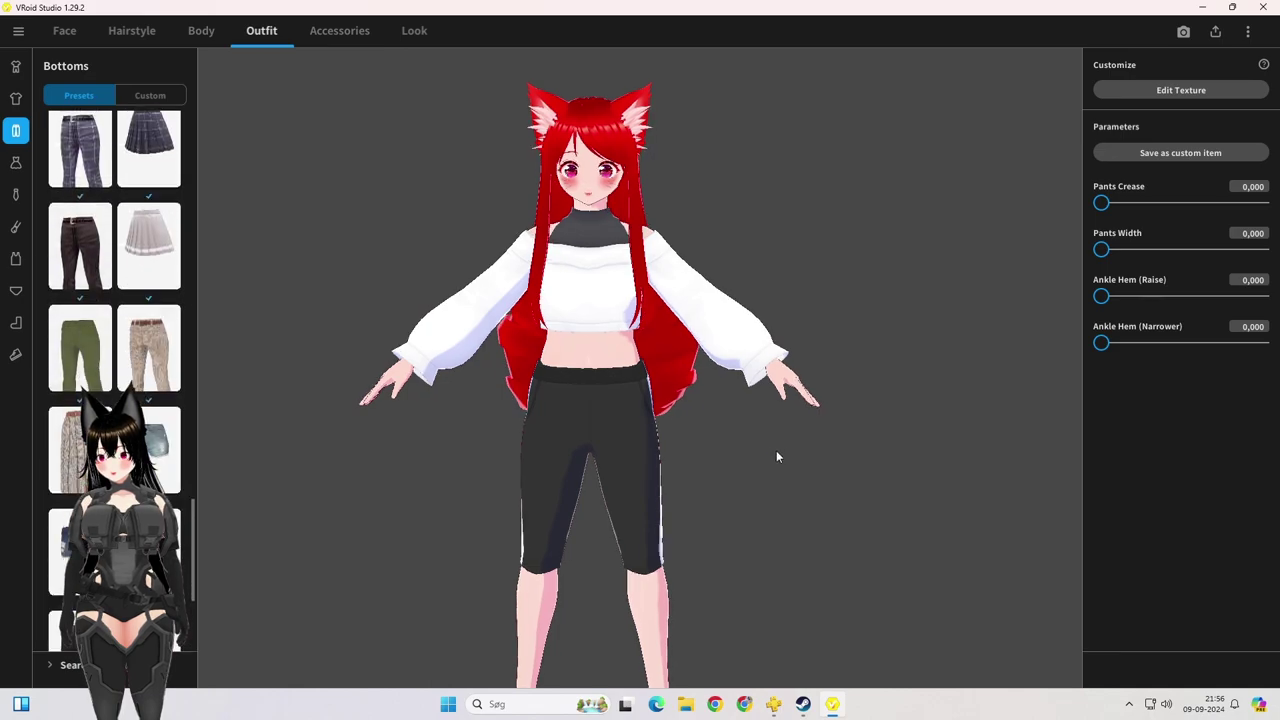
left_click_drag(776, 450, 503, 343)
Step: Review the preset and custom neck accessories
left_click(16, 194)
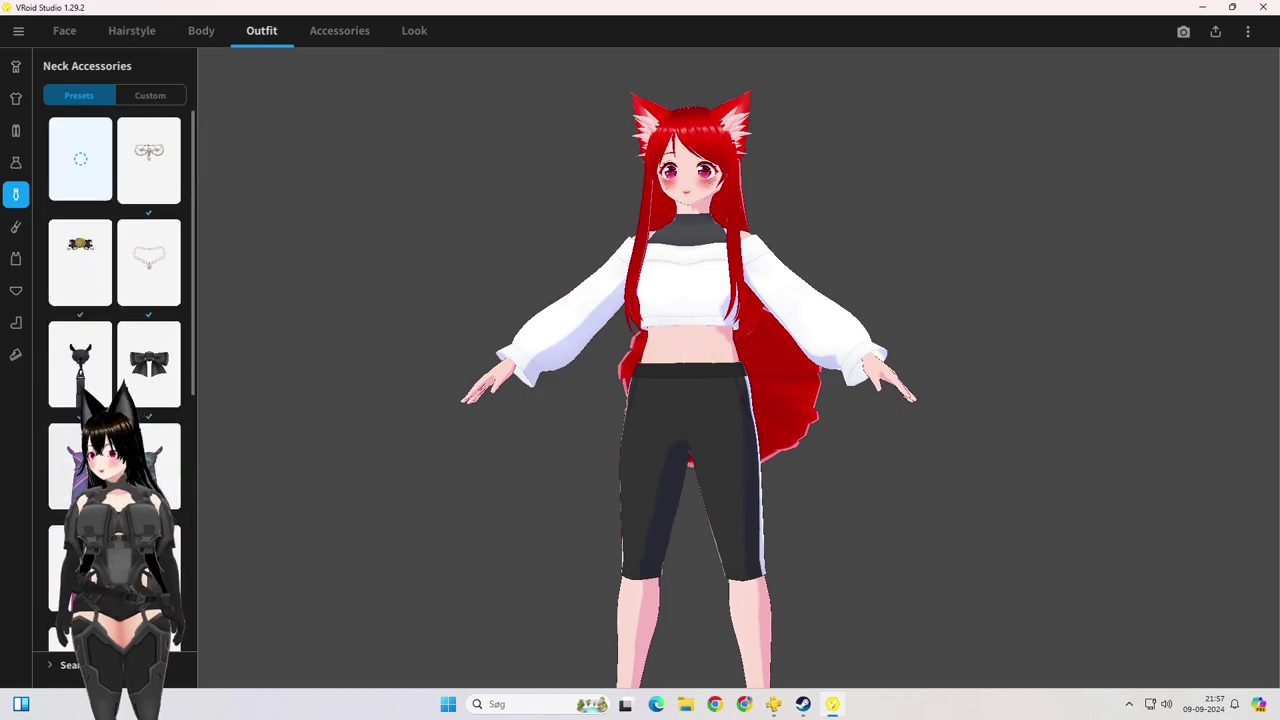
left_click(161, 101)
left_click(91, 101)
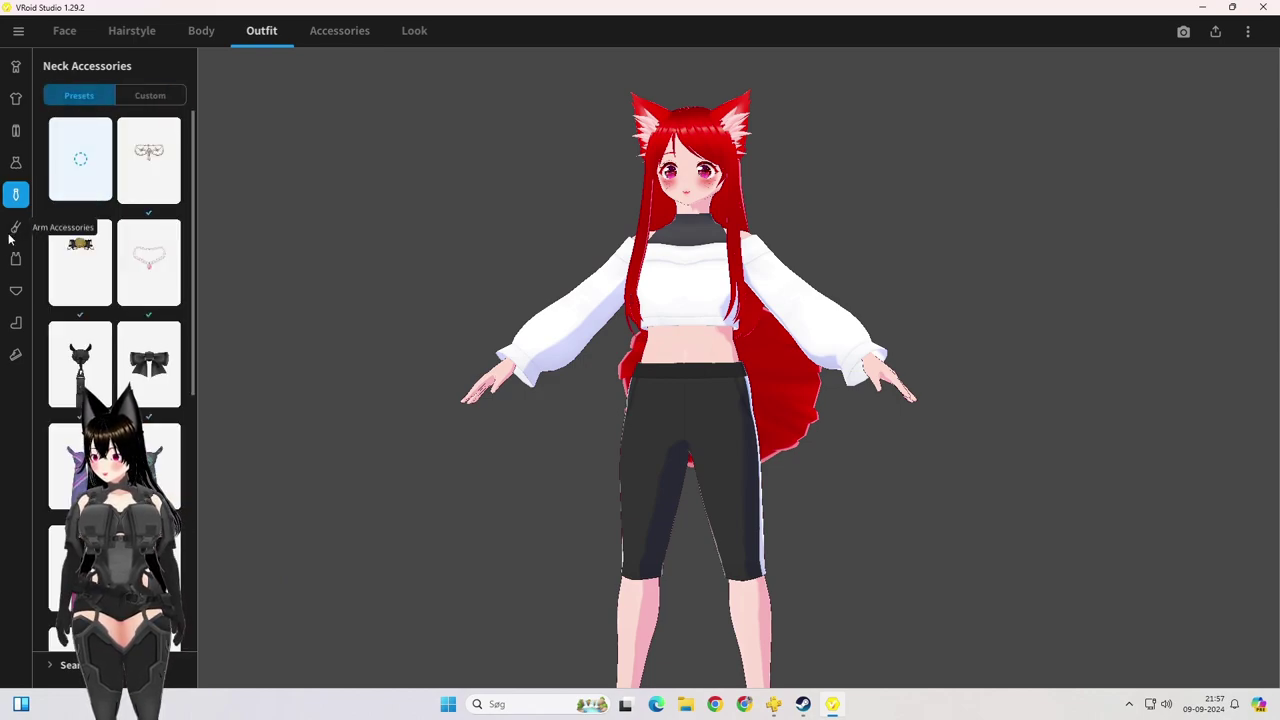
Step: Try the short black gloves from the preset arm accessories and inspect the hands up close
left_click(16, 228)
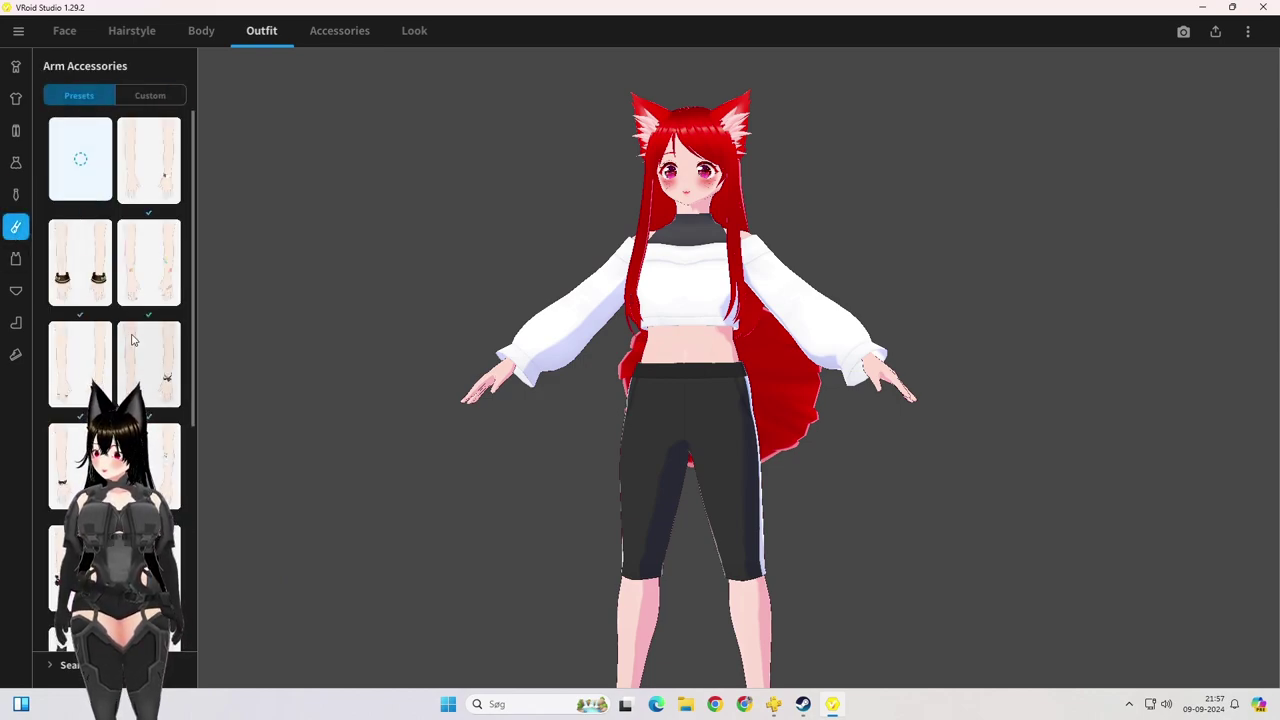
scroll(115, 300, "down", 2)
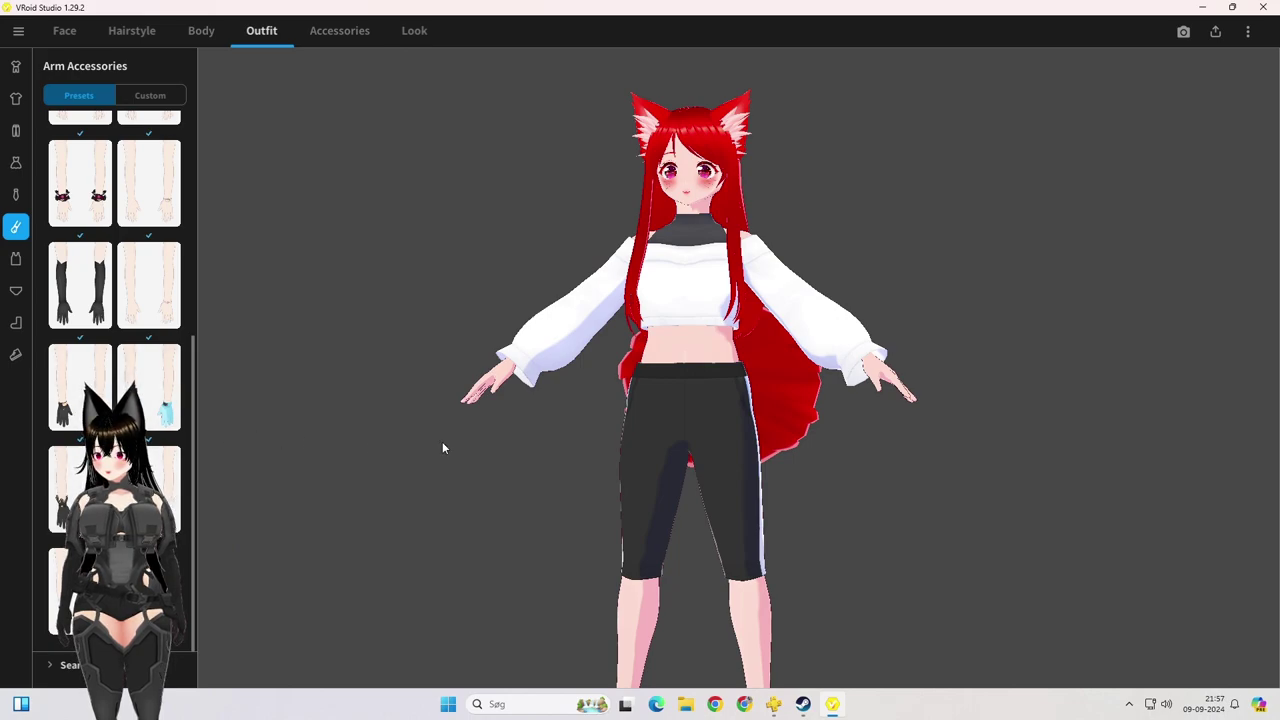
left_click(67, 388)
scroll(746, 453, "up", 4)
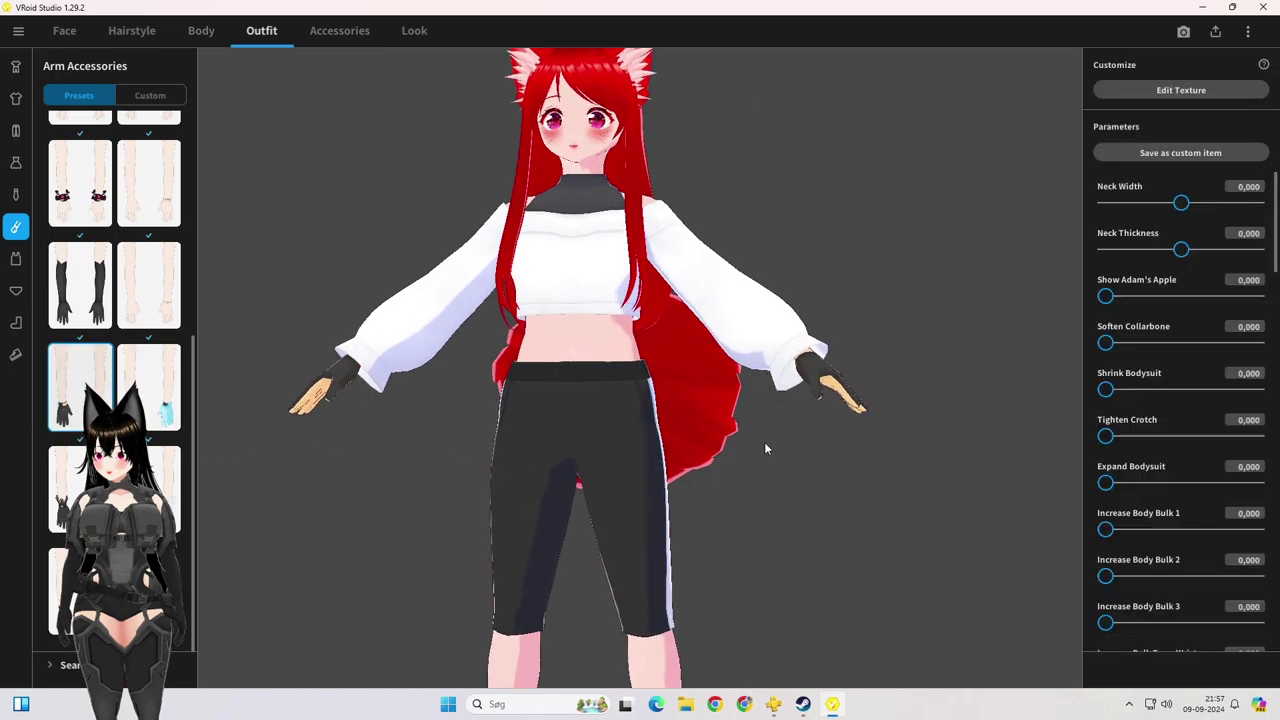
mouse_move(776, 438)
right_mouse_down()
mouse_move(798, 433)
mouse_move(771, 446)
right_mouse_up()
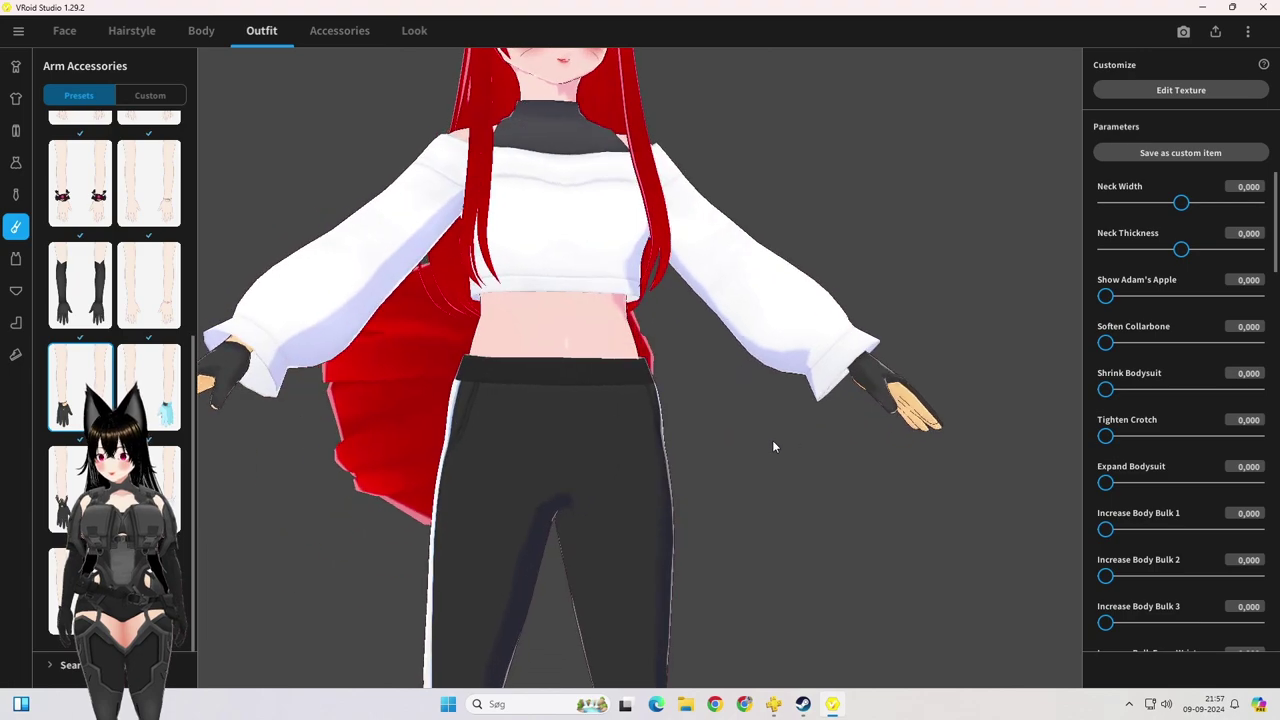
Step: Try the white wrist cuff and the thin bracelet from the preset arm accessories, checking each on the wrist
left_click(148, 488)
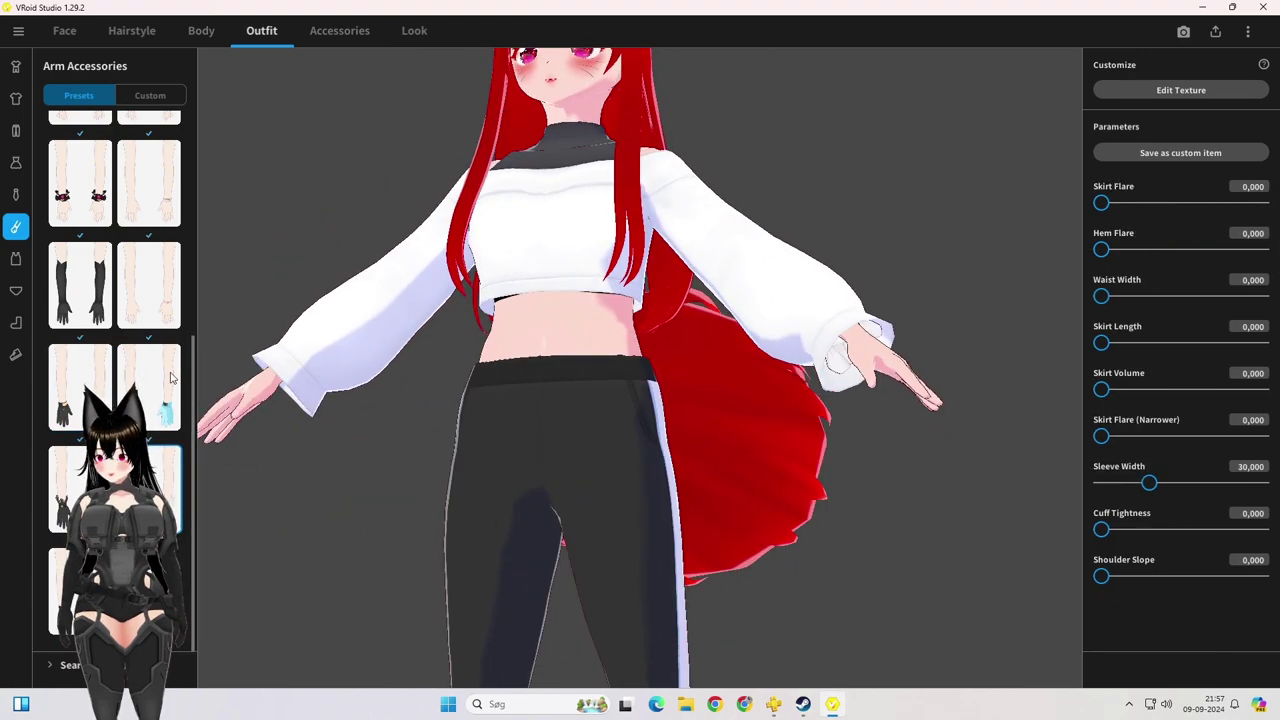
scroll(148, 300, "up", 2)
scroll(115, 380, "up", 2)
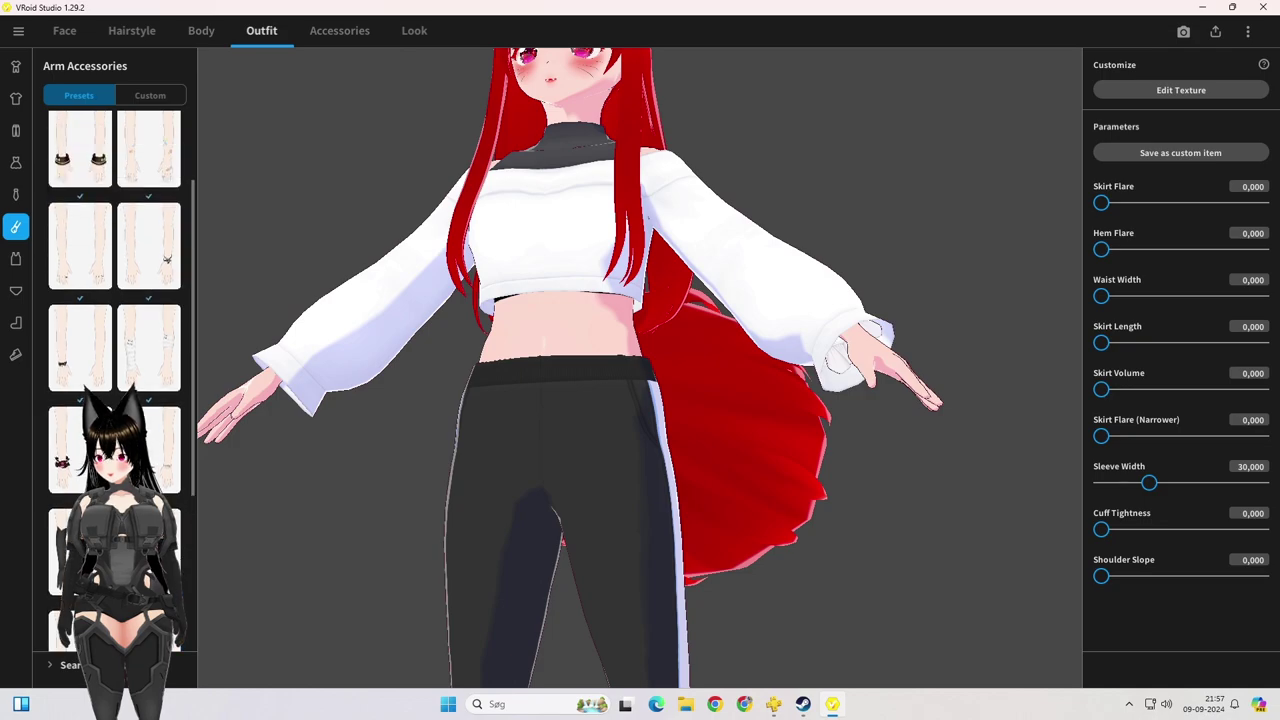
left_click(155, 452)
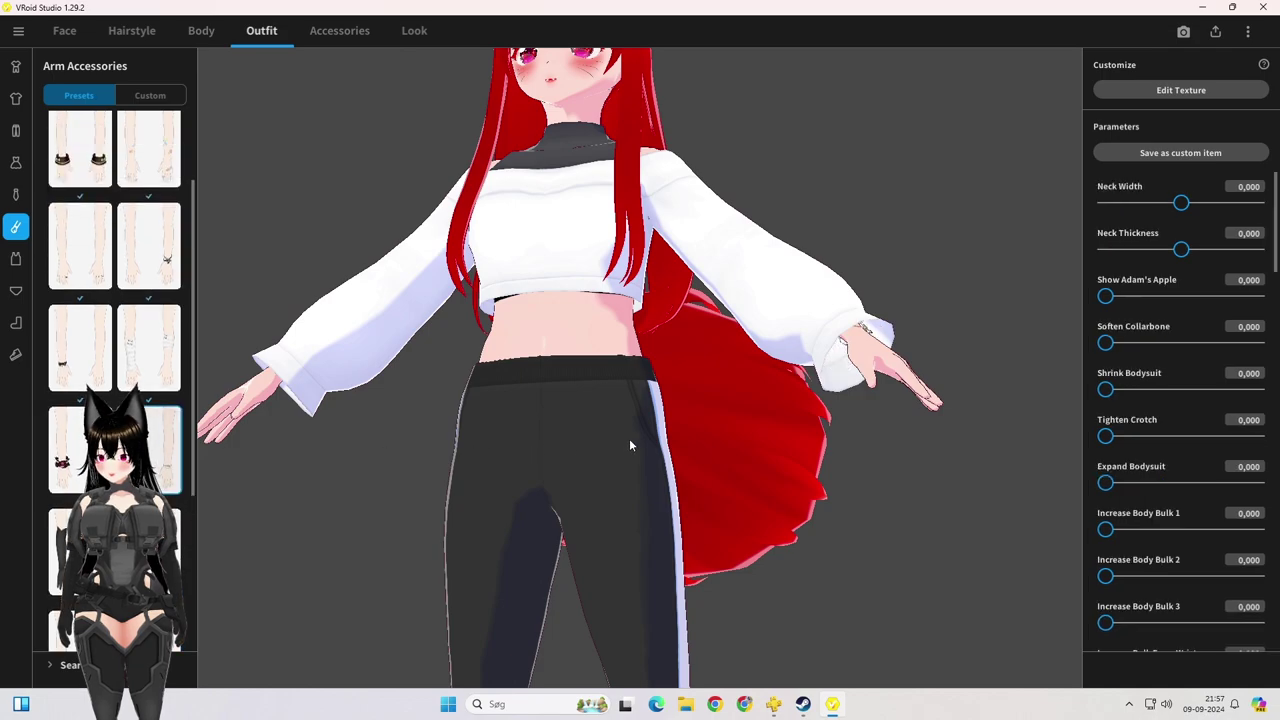
right_click_drag(629, 438, 680, 480)
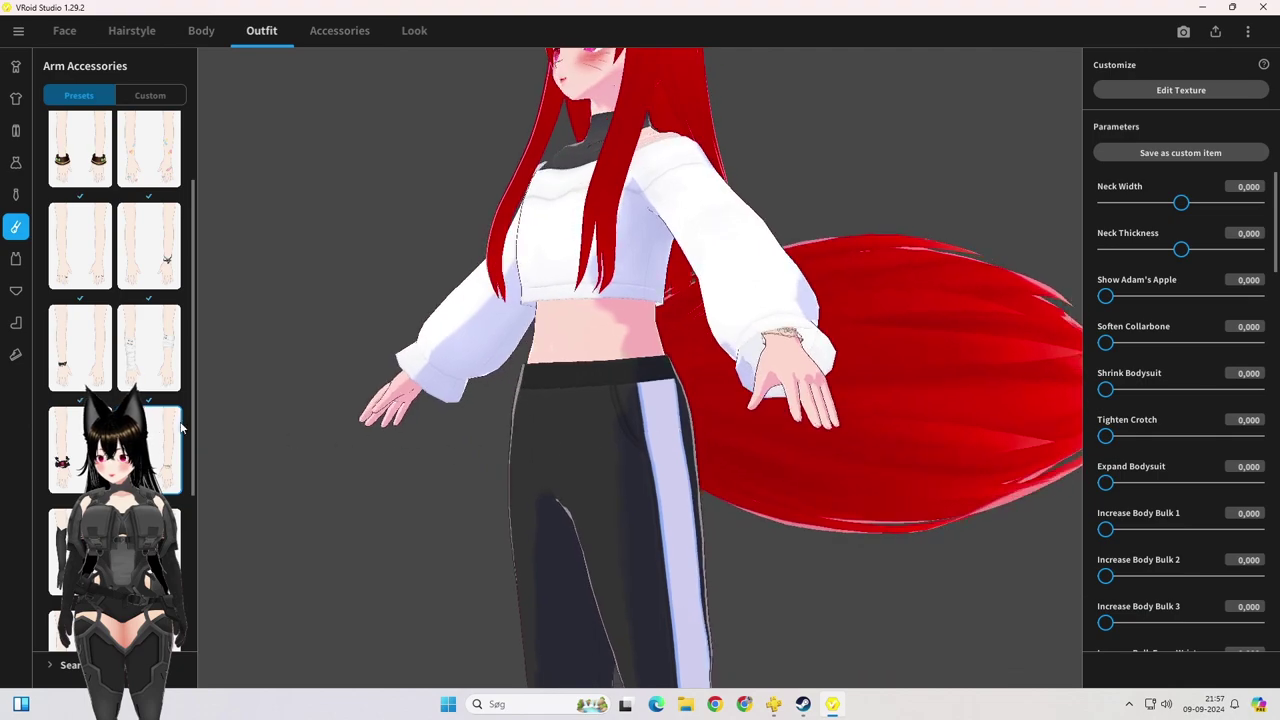
Step: Equip the faint arm accessory preset beside the dark wrist ribbon and check the hands from the front
left_click(79, 233)
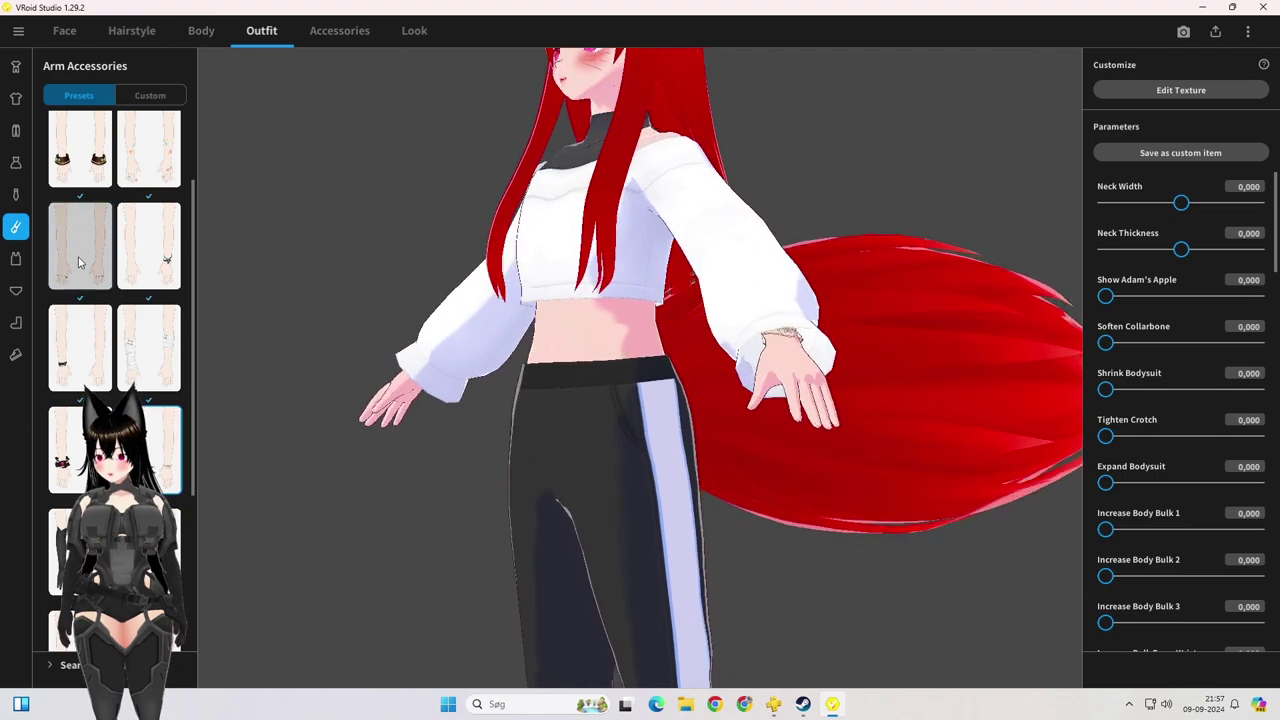
right_click_drag(561, 443, 578, 513)
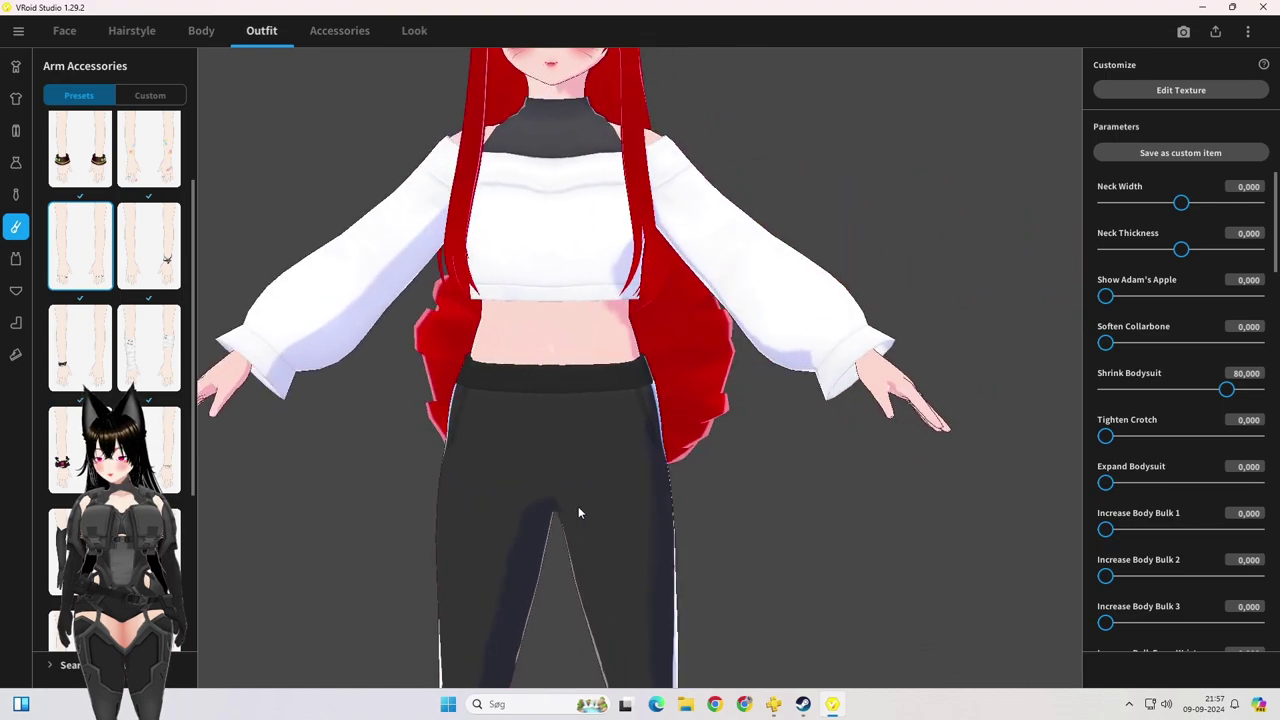
Step: Search the preset bottoms for shorts and try the loose black shorts with turned-up hems
left_click(16, 130)
scroll(114, 370, "up", 10)
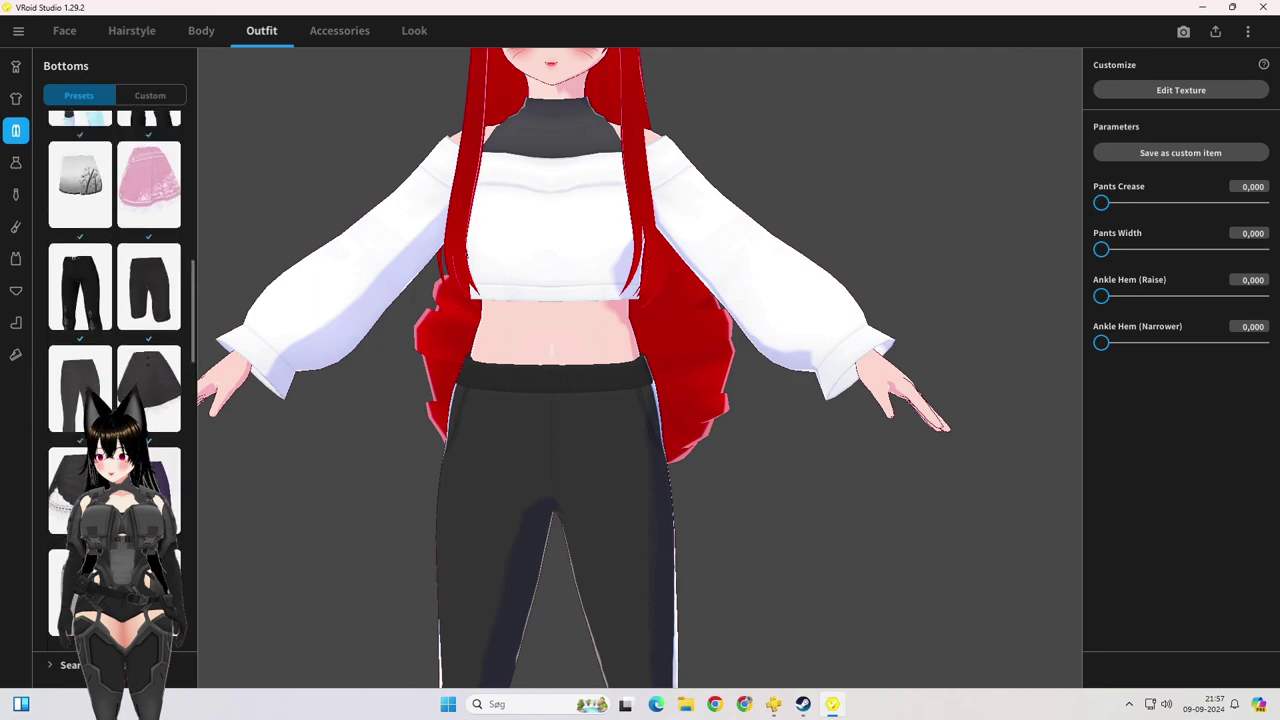
scroll(114, 370, "up", 3)
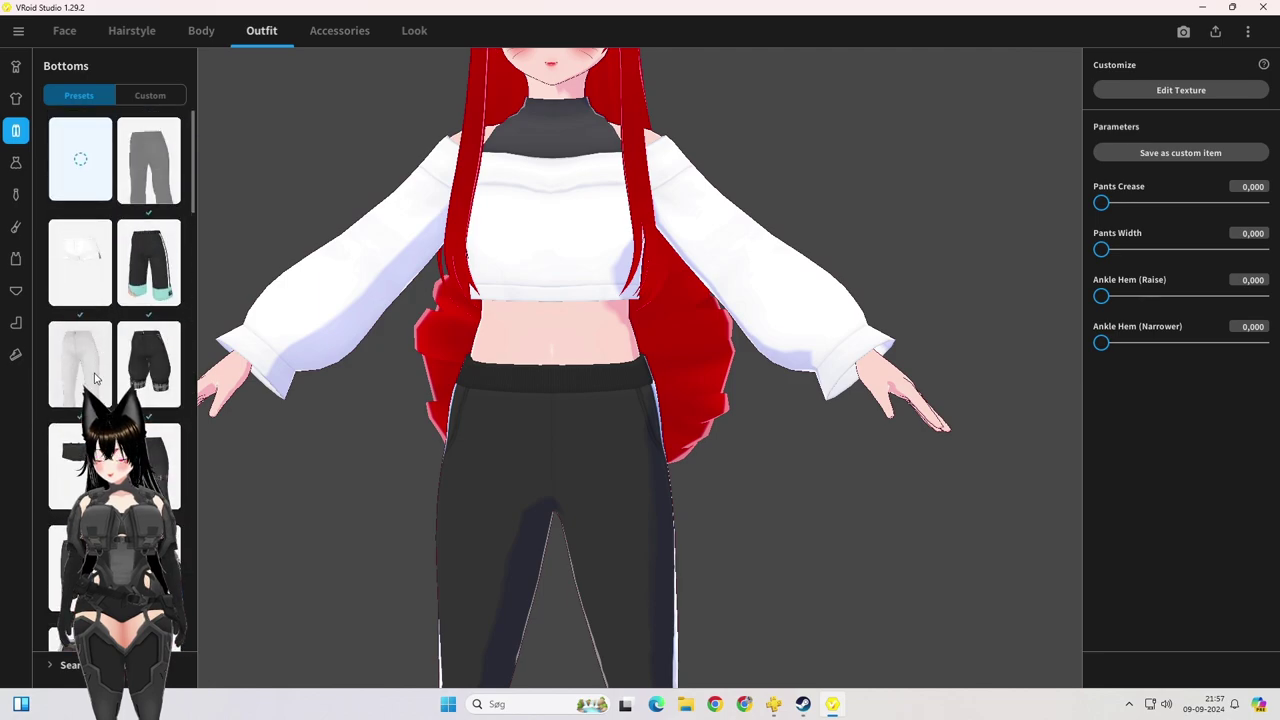
scroll(95, 377, "down", 6)
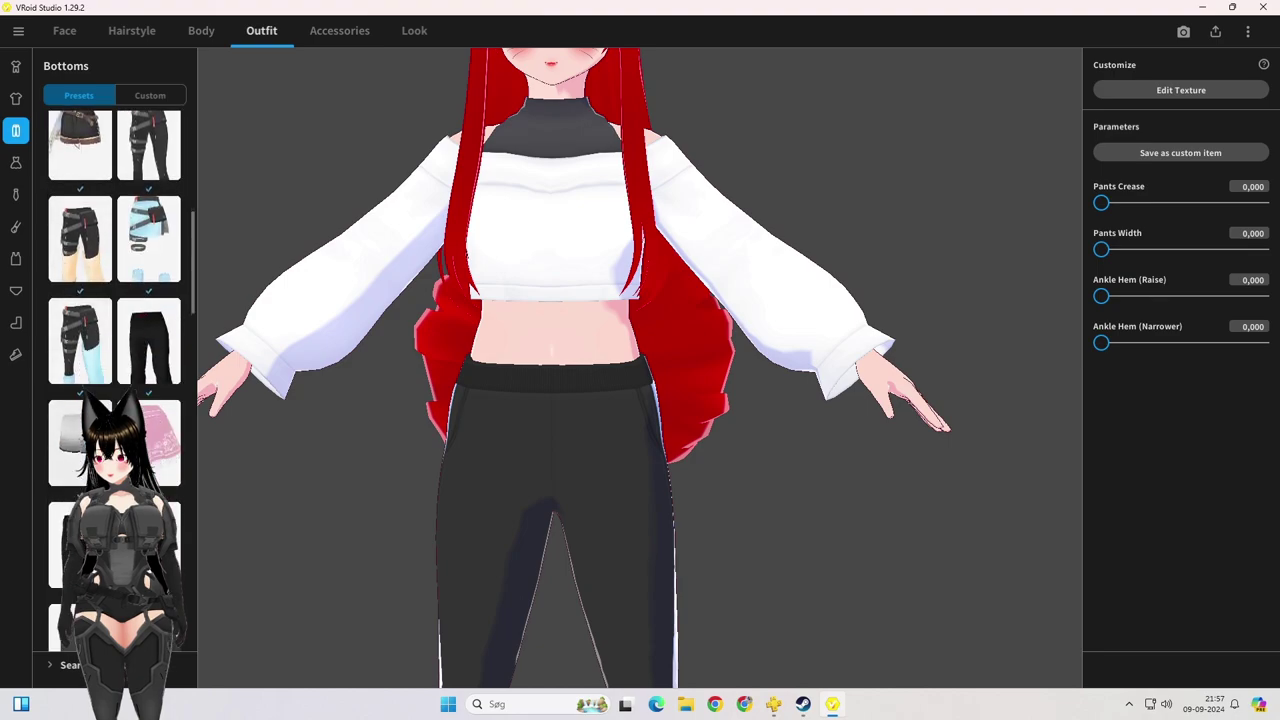
scroll(95, 377, "down", 5)
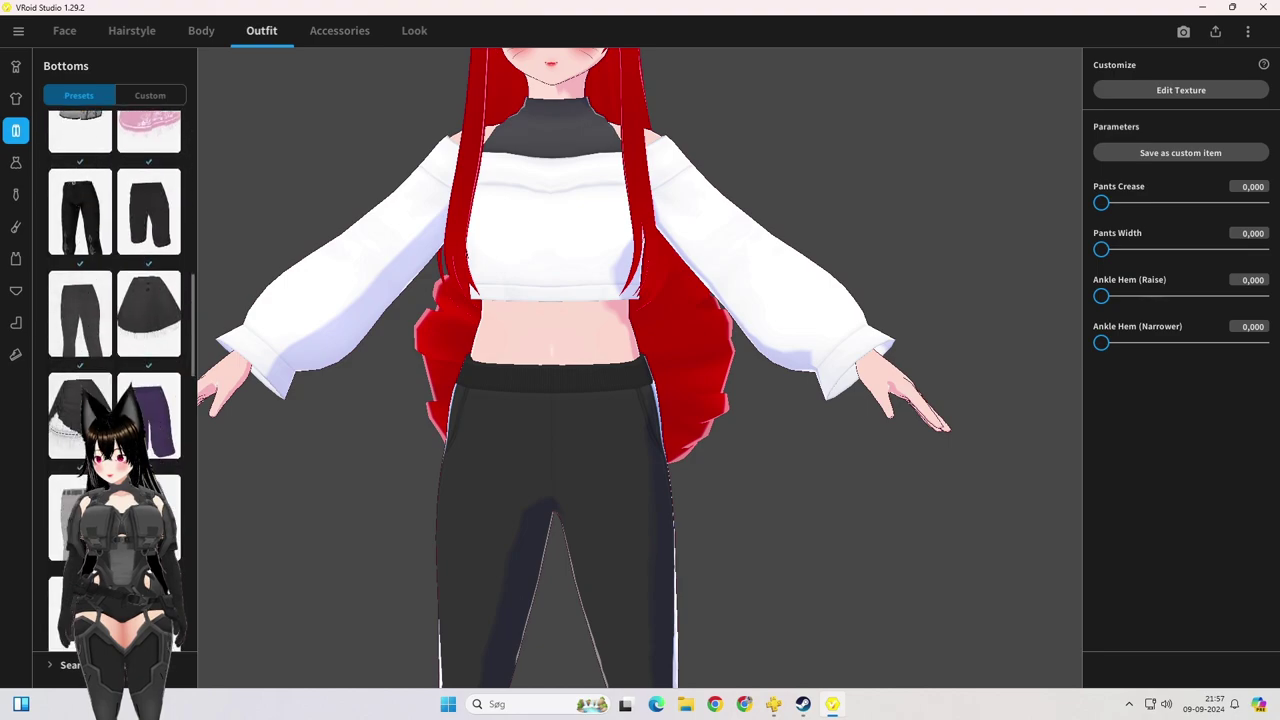
scroll(95, 377, "down", 8)
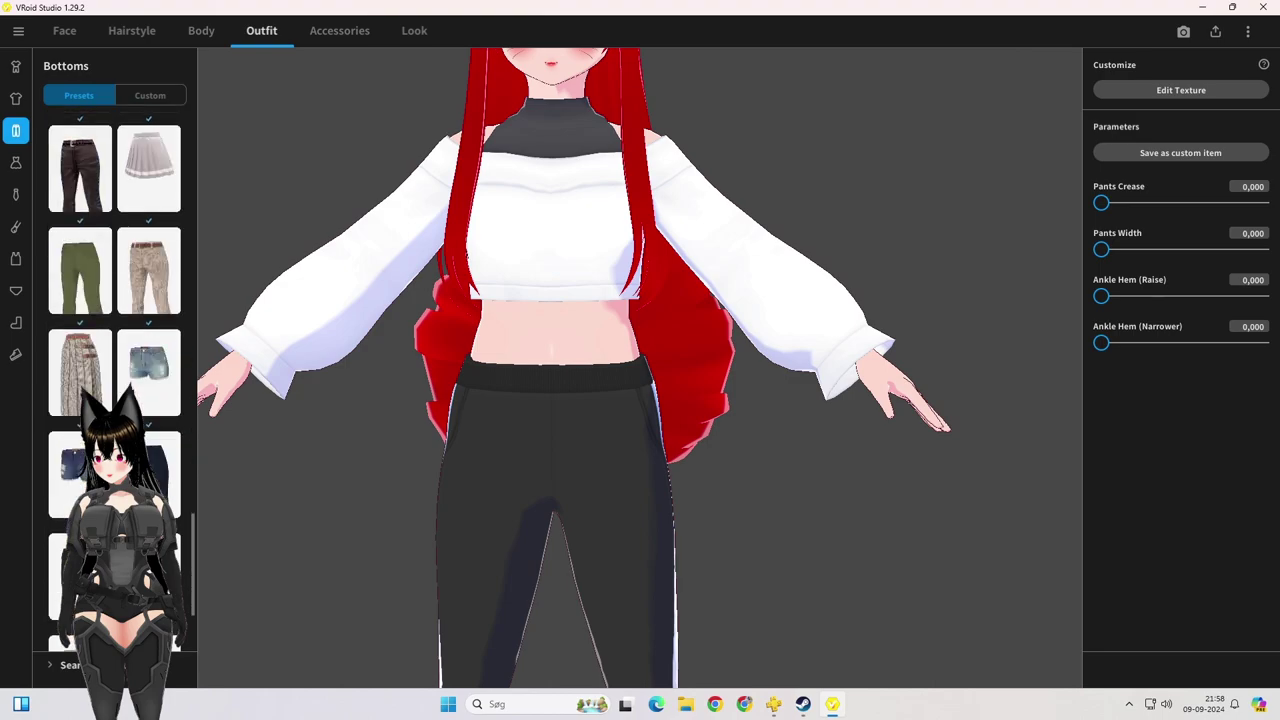
scroll(114, 377, "down", 2)
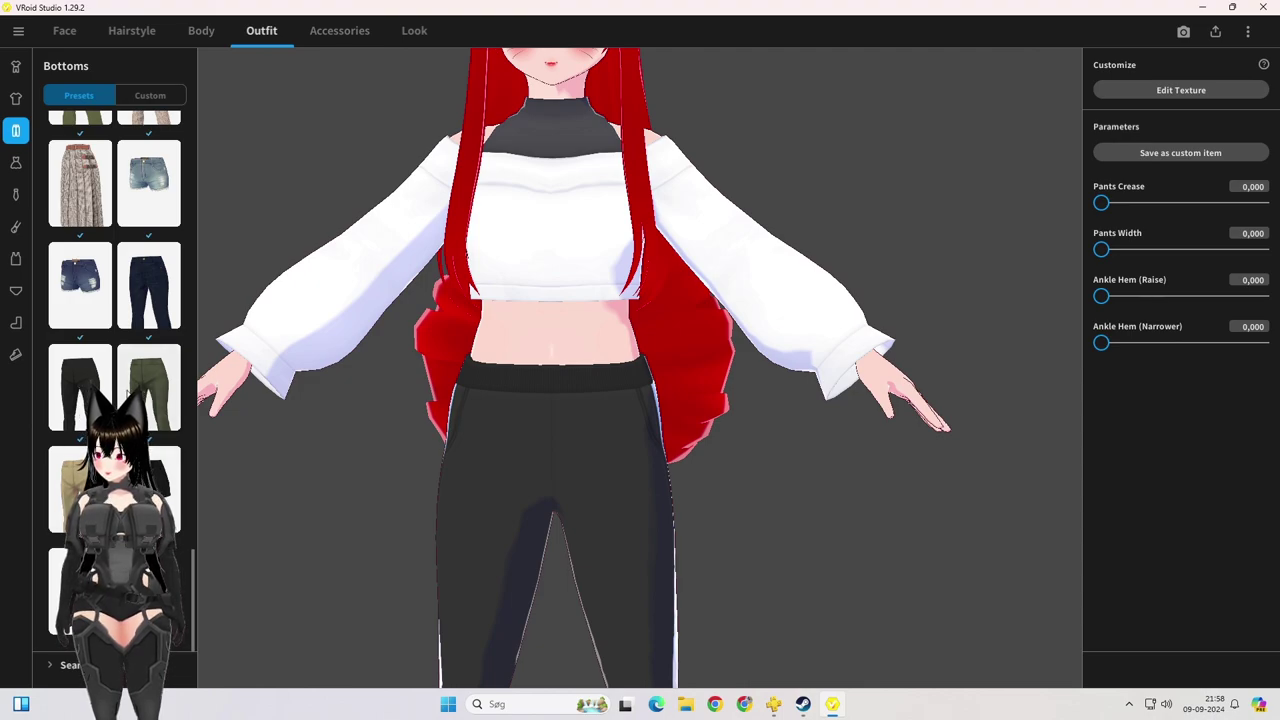
scroll(115, 380, "up", 4)
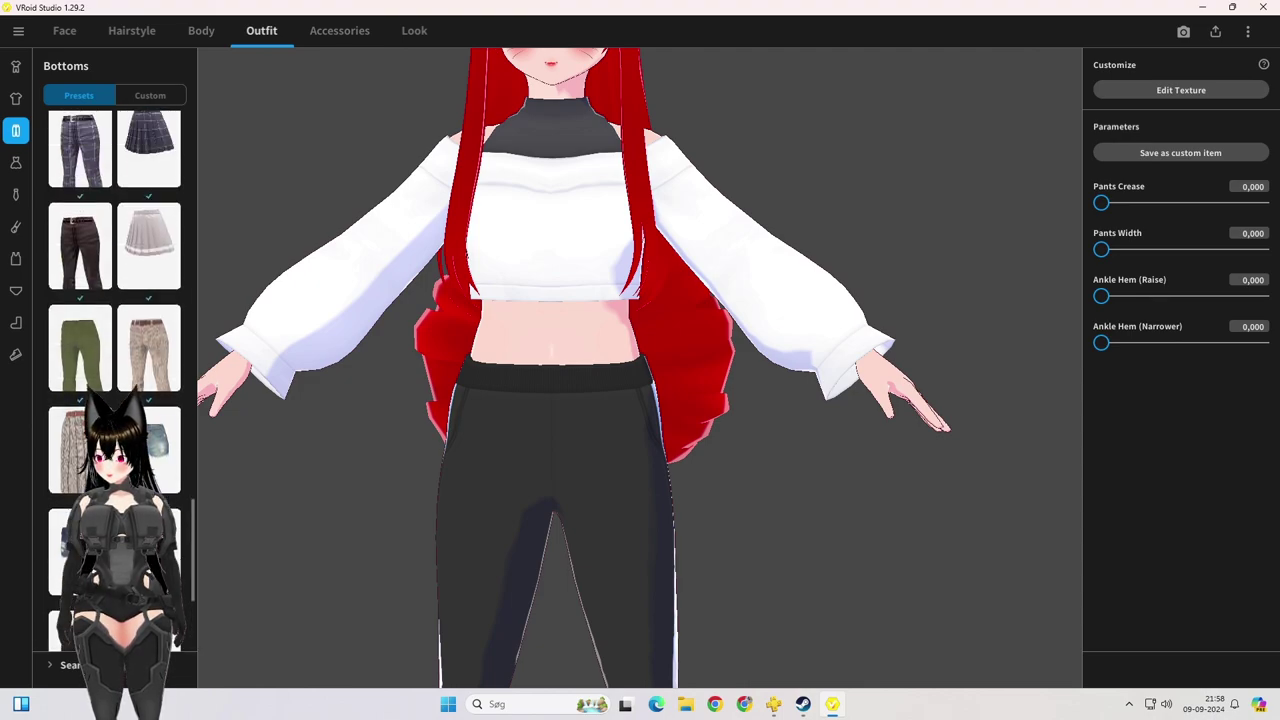
scroll(115, 380, "up", 8)
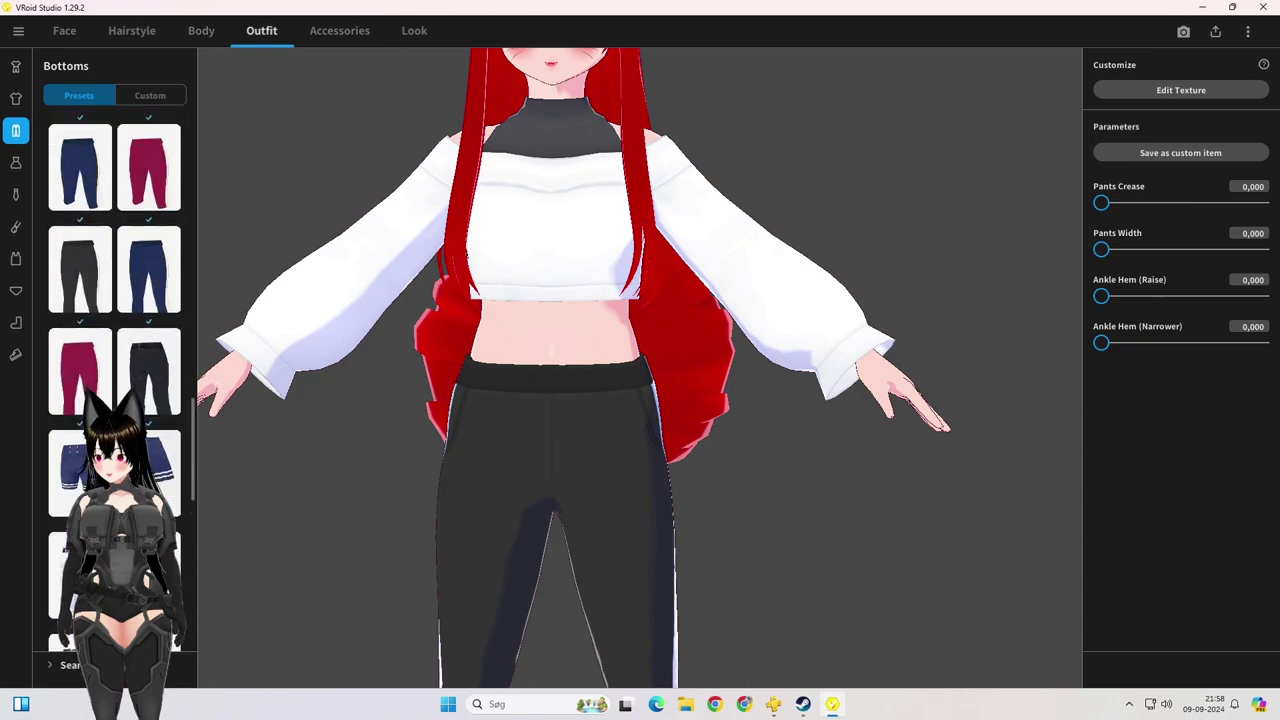
scroll(115, 380, "down", 3)
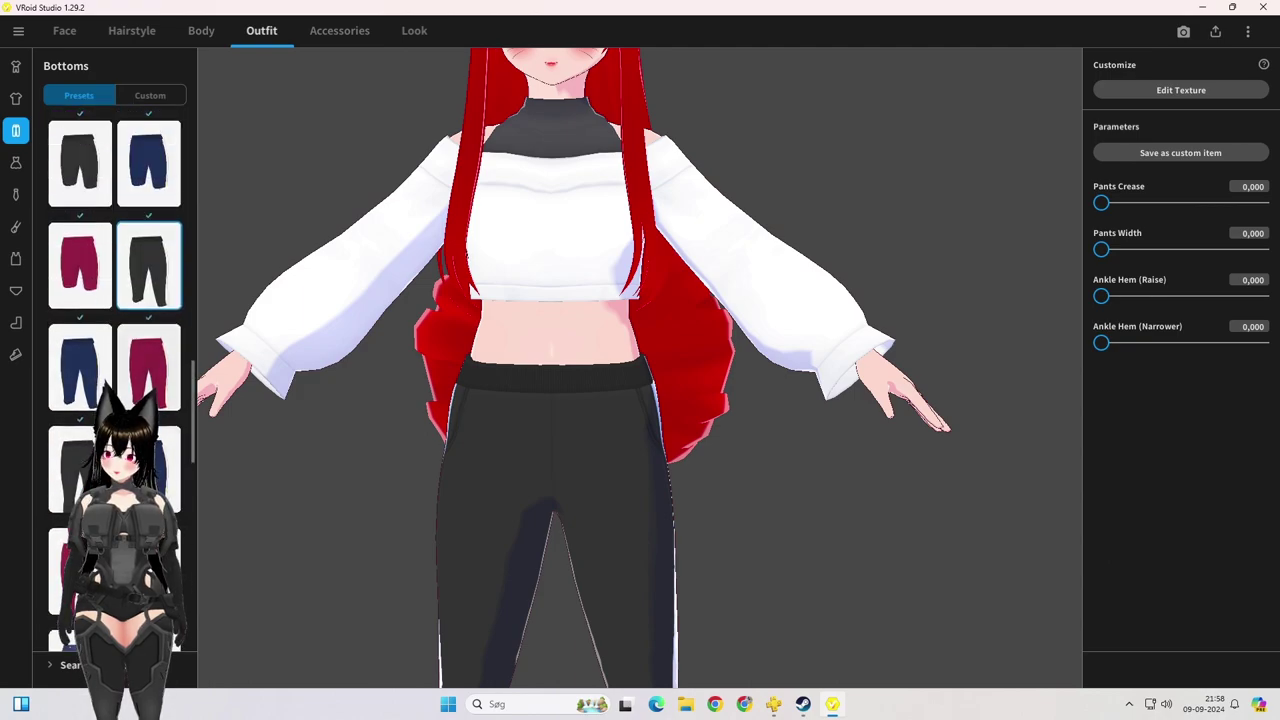
scroll(115, 380, "down", 5)
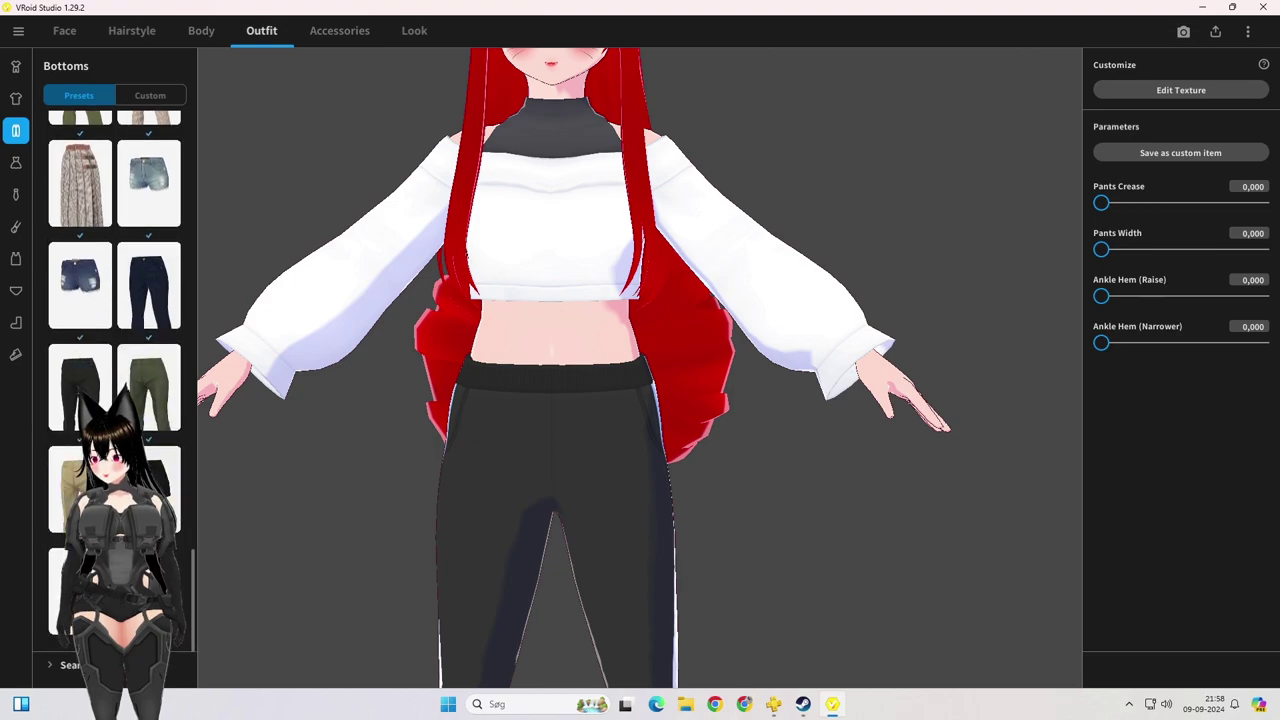
left_click(148, 489)
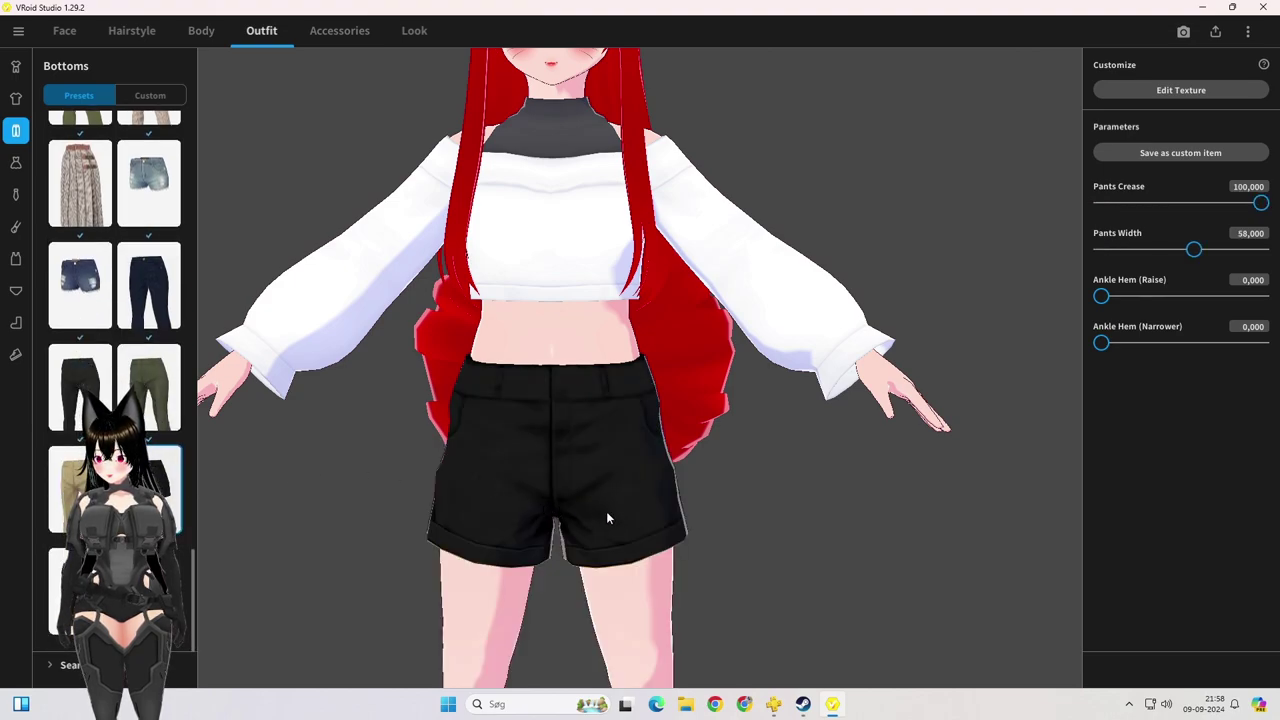
right_click_drag(606, 514, 569, 454)
Step: Replace the bottoms with the tight, low-waisted black short shorts near the beginning of the presets
scroll(118, 375, "up", 5)
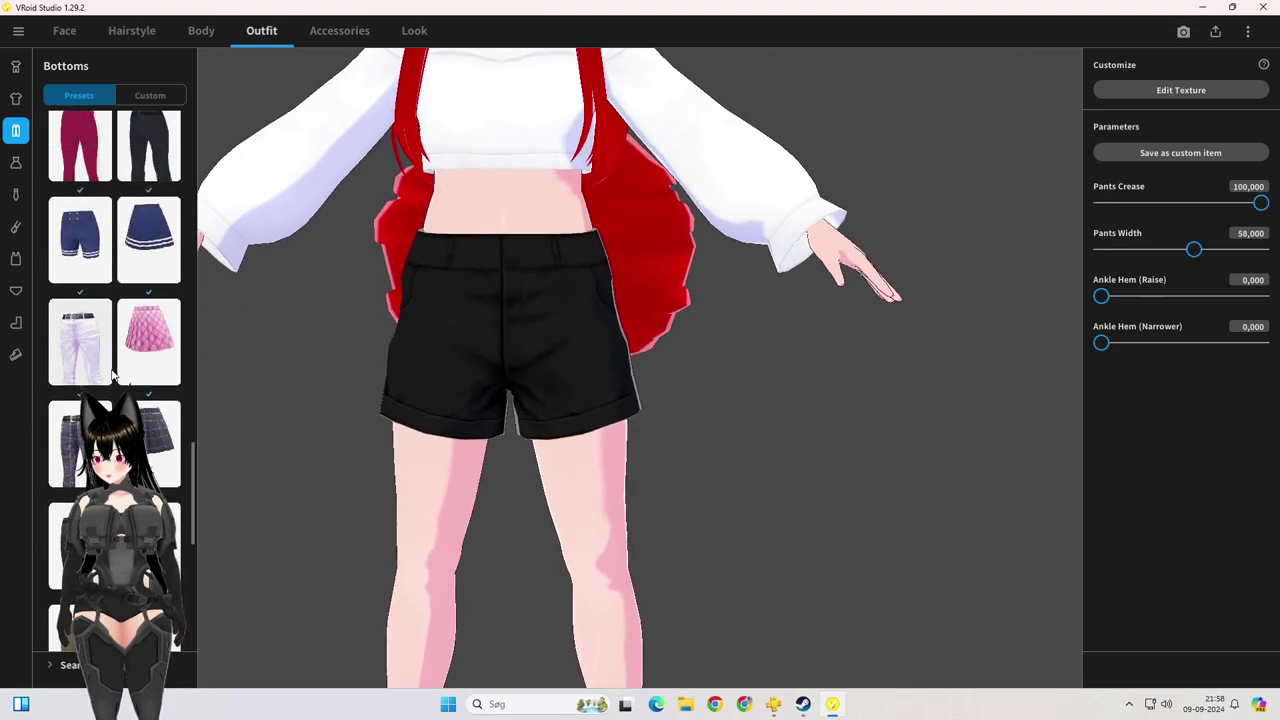
scroll(120, 347, "up", 10)
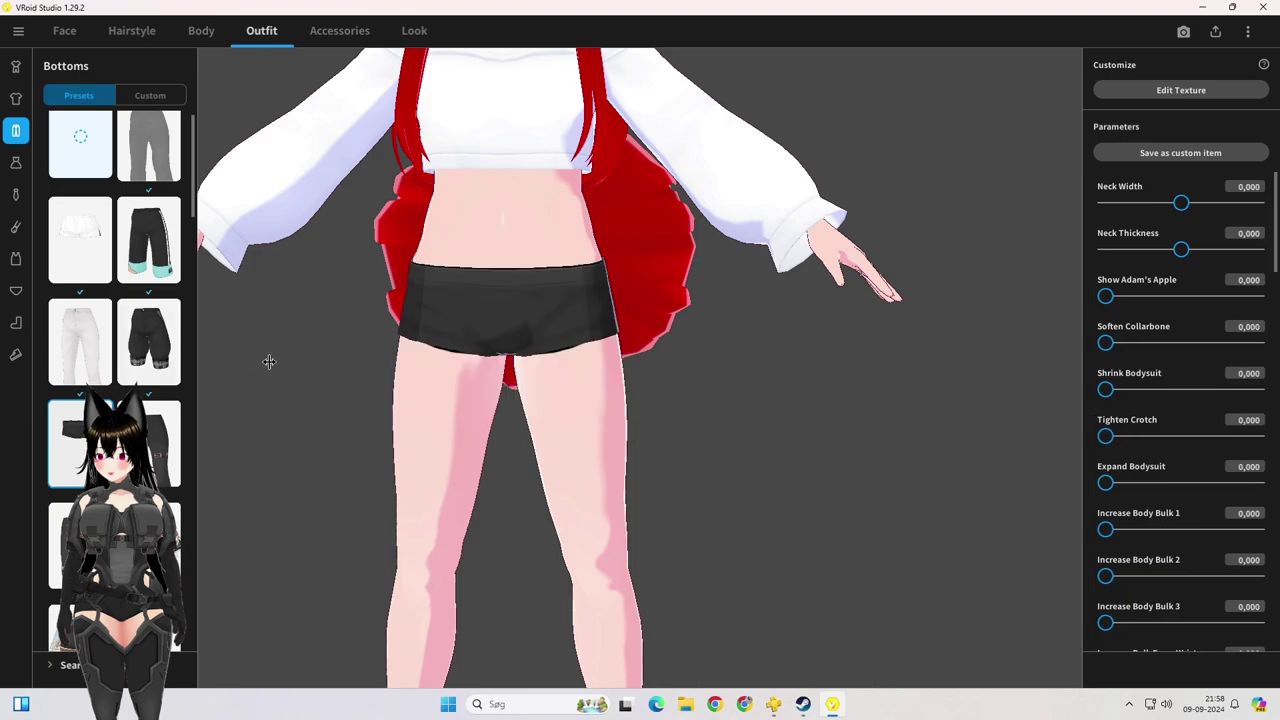
Step: Look through the preset bottoms and try the dark and the light ripped denim shorts
scroll(440, 318, "up", 2)
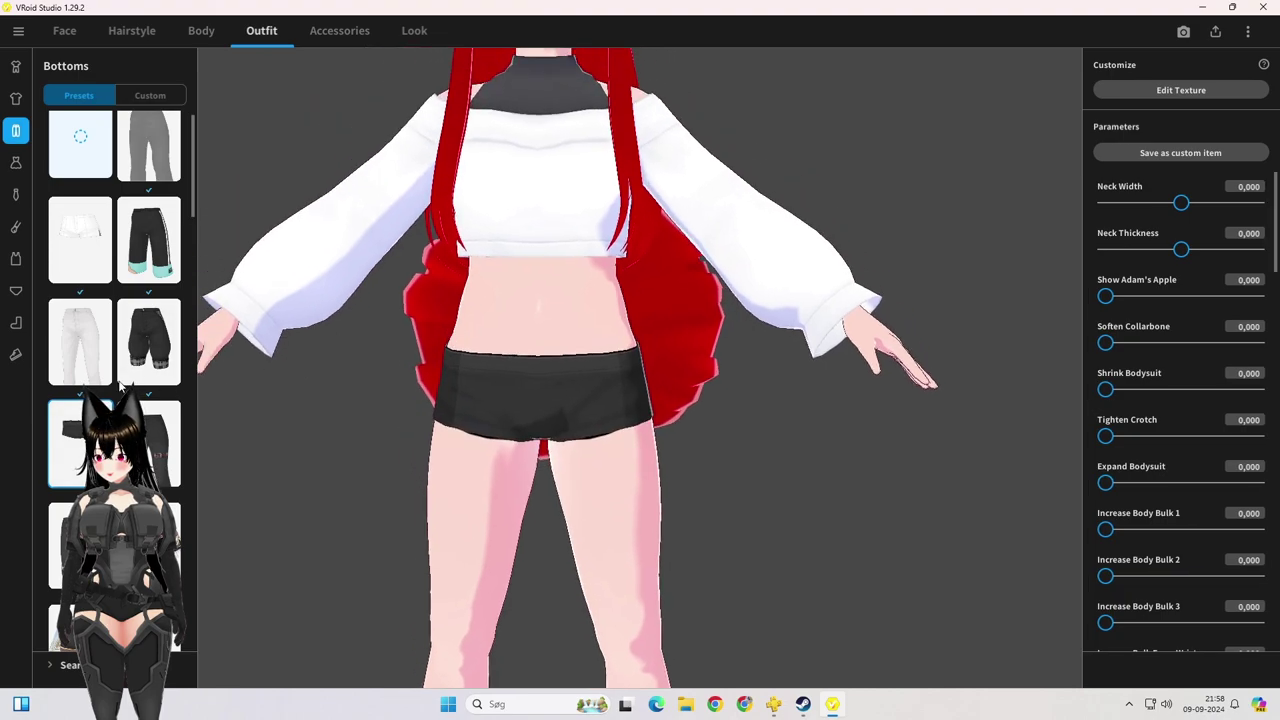
scroll(128, 375, "up", 1)
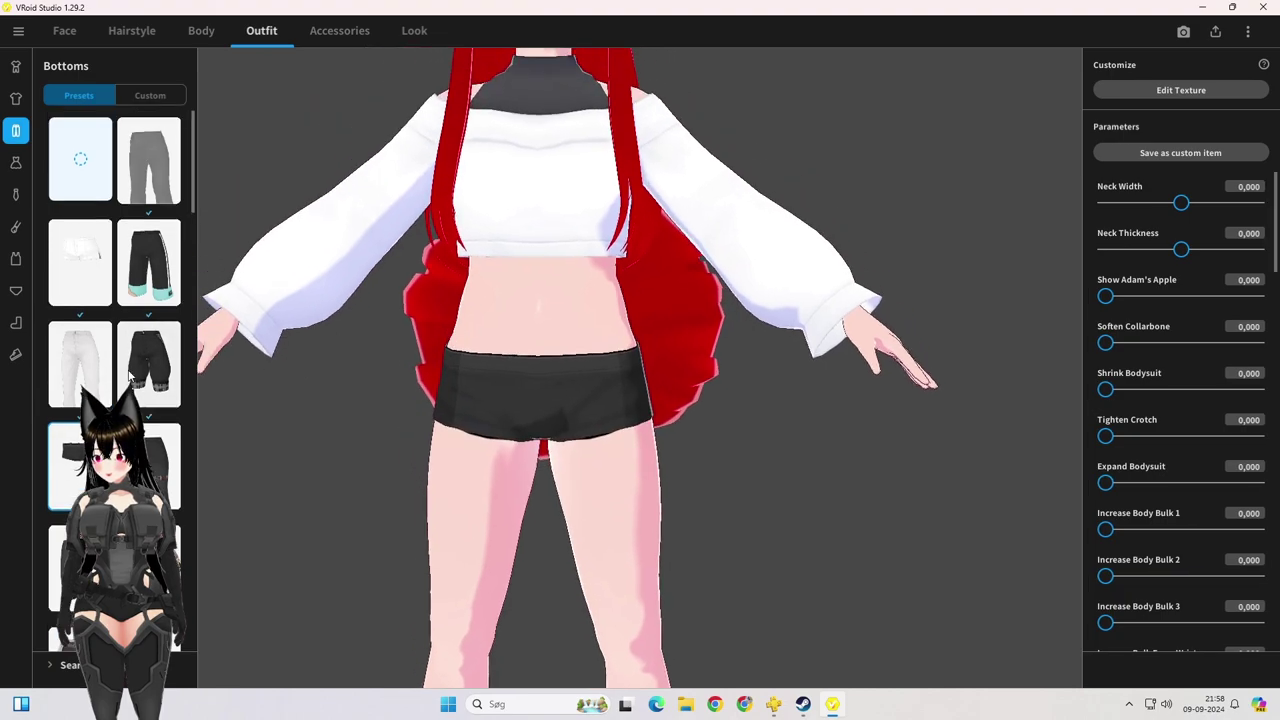
scroll(128, 375, "down", 3)
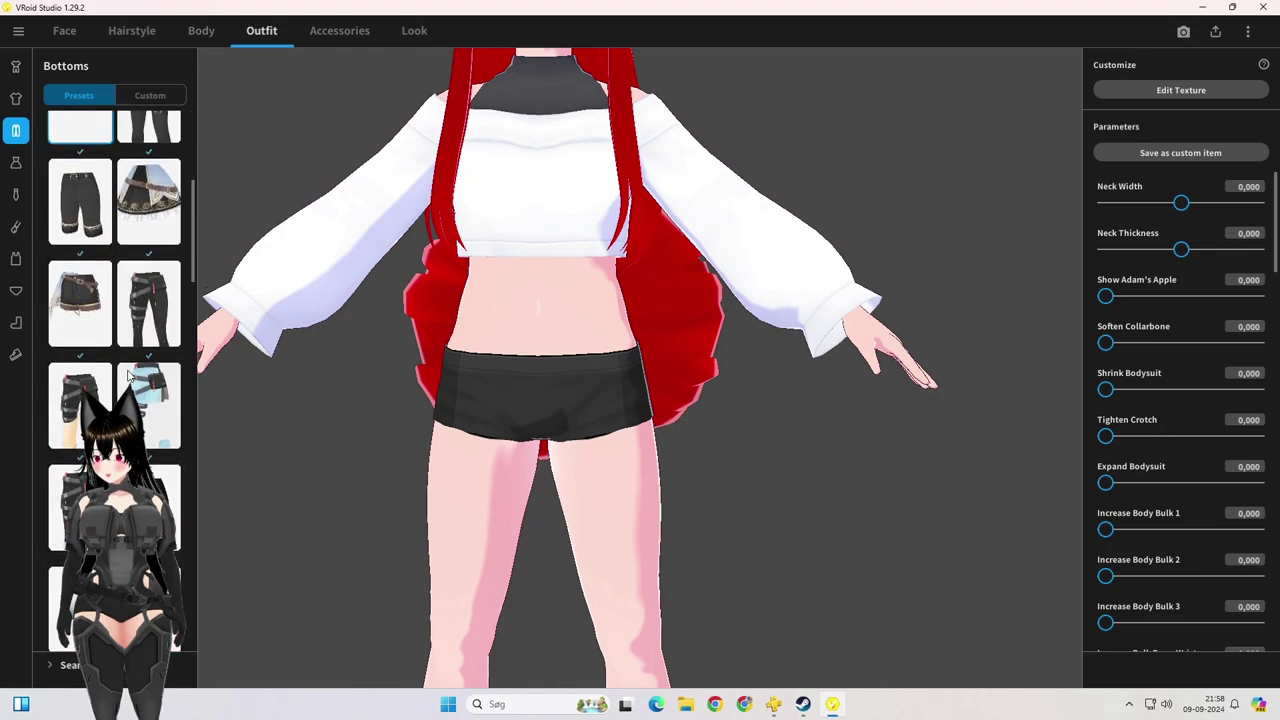
scroll(128, 375, "down", 5)
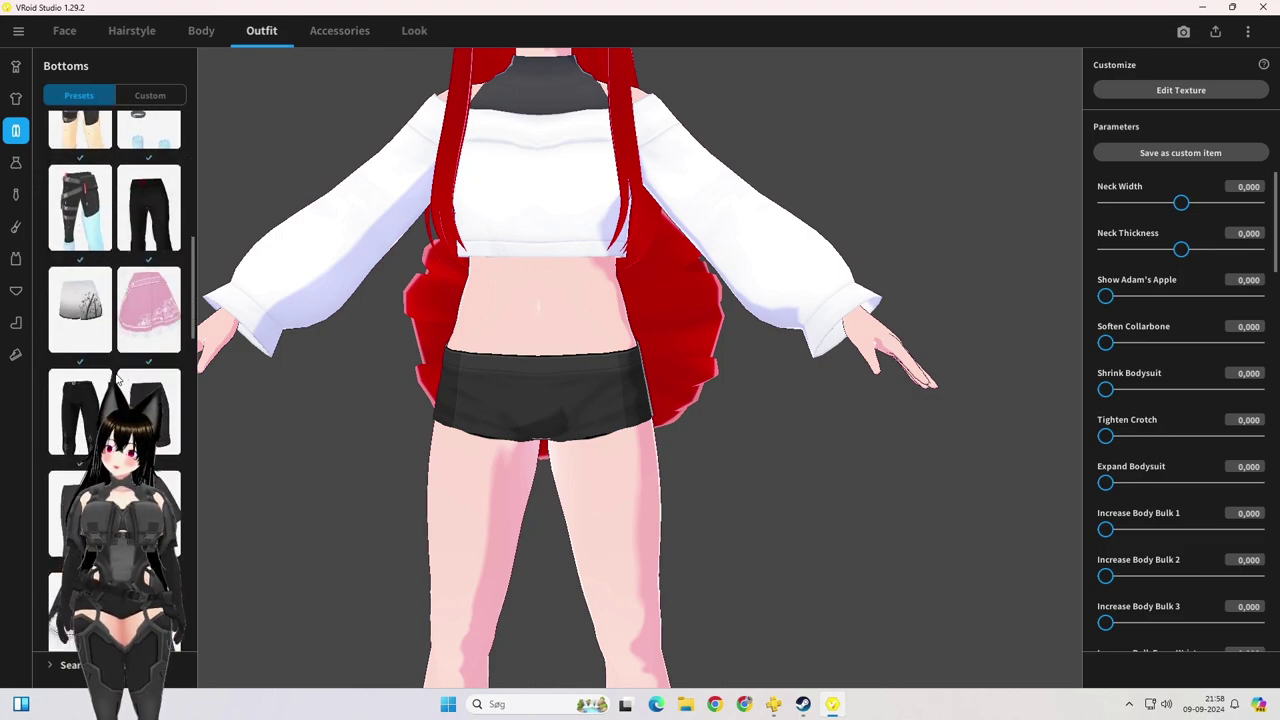
scroll(117, 377, "down", 6)
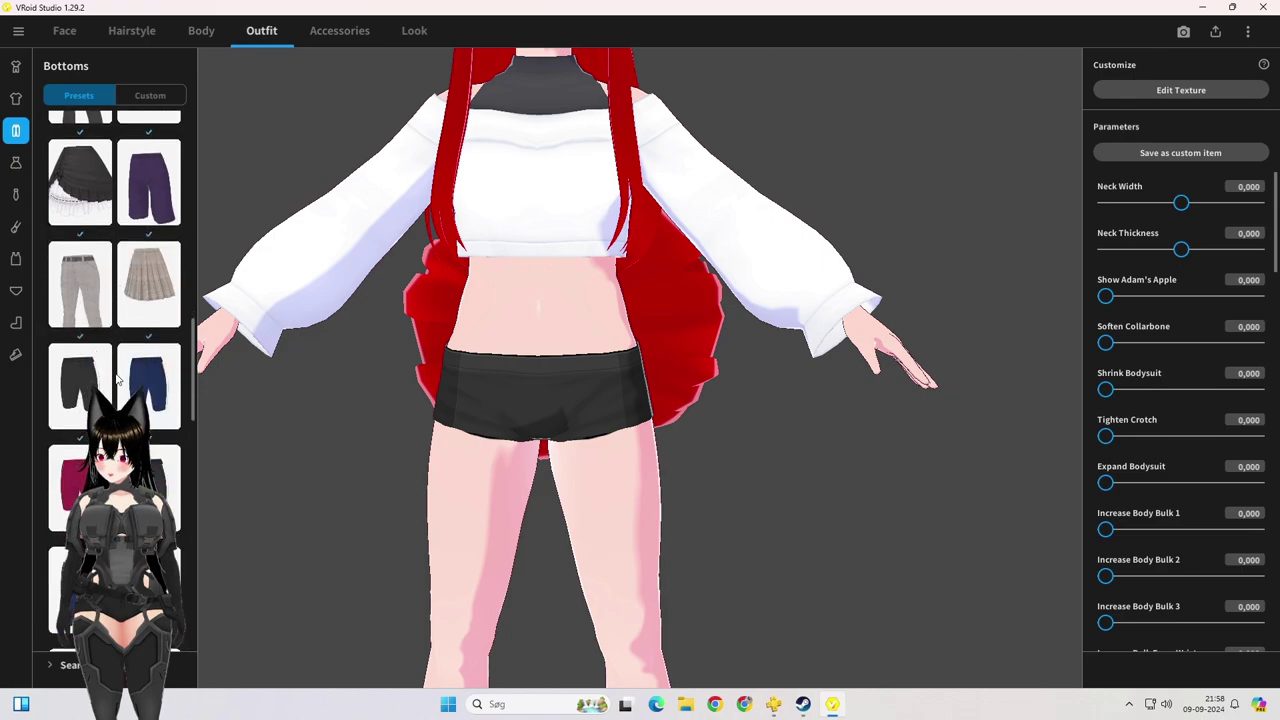
scroll(117, 377, "down", 3)
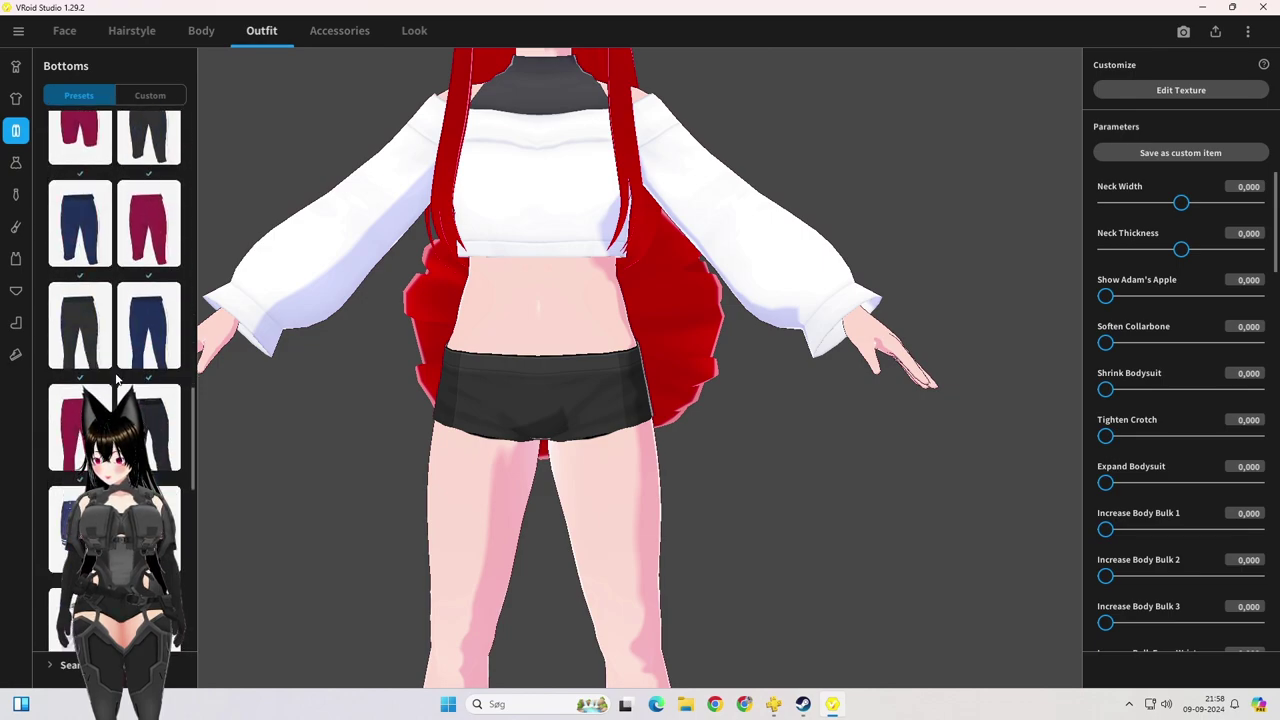
scroll(104, 398, "down", 8)
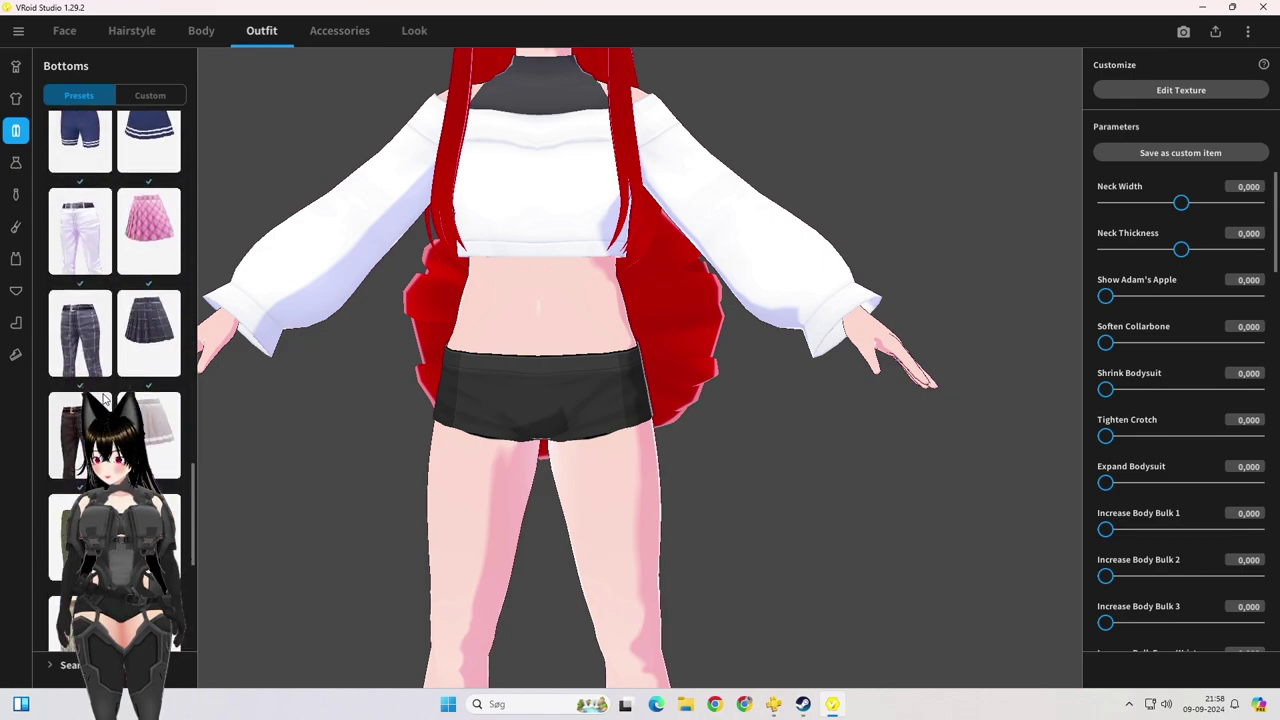
scroll(104, 398, "up", 2)
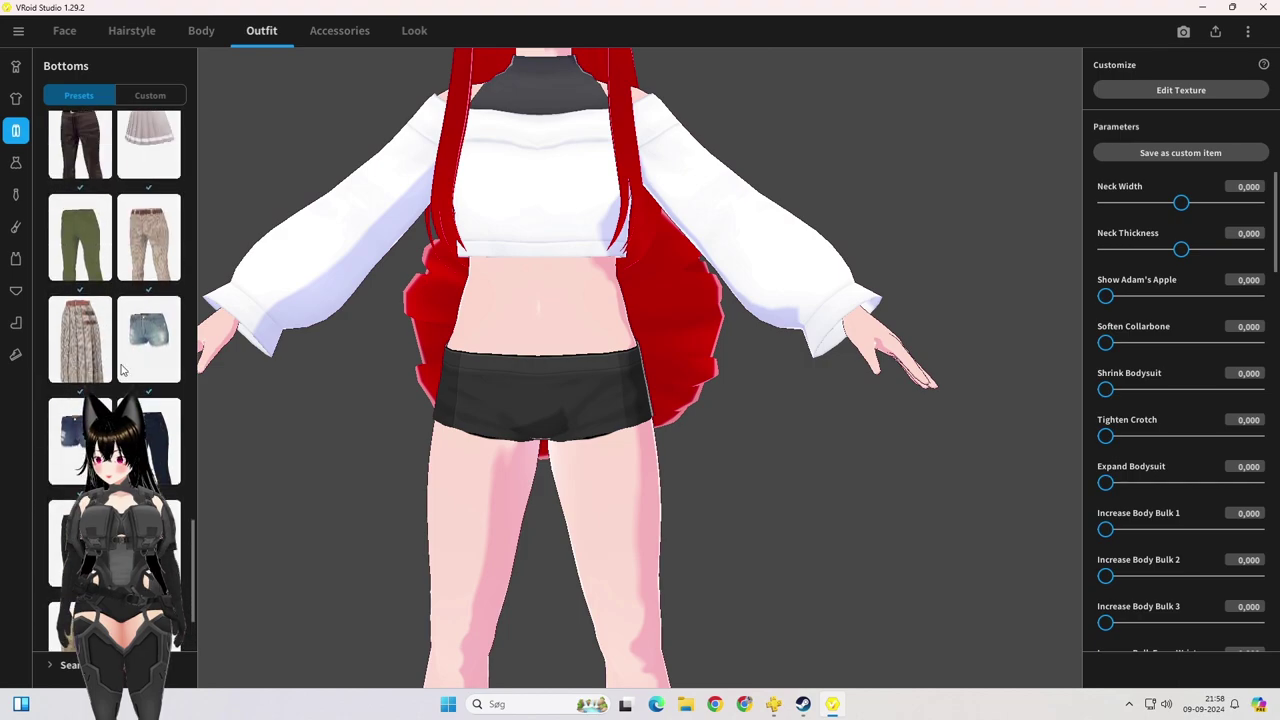
left_click(152, 338)
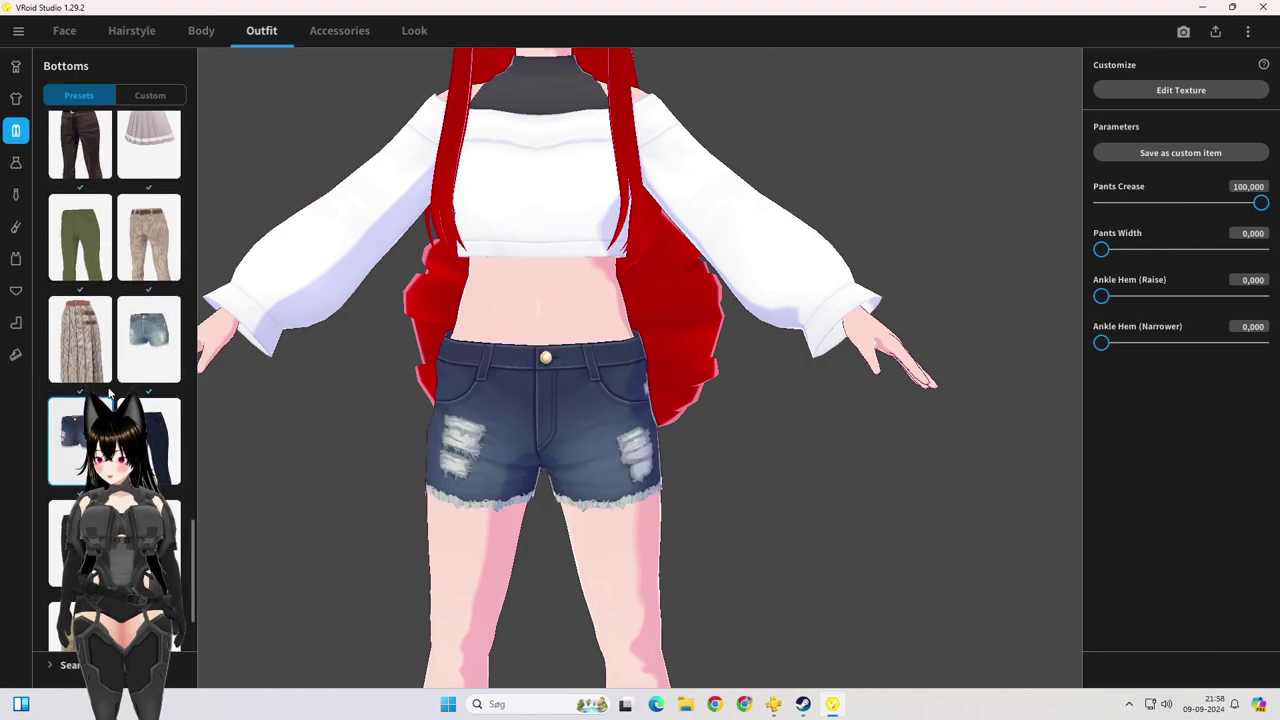
left_click(152, 342)
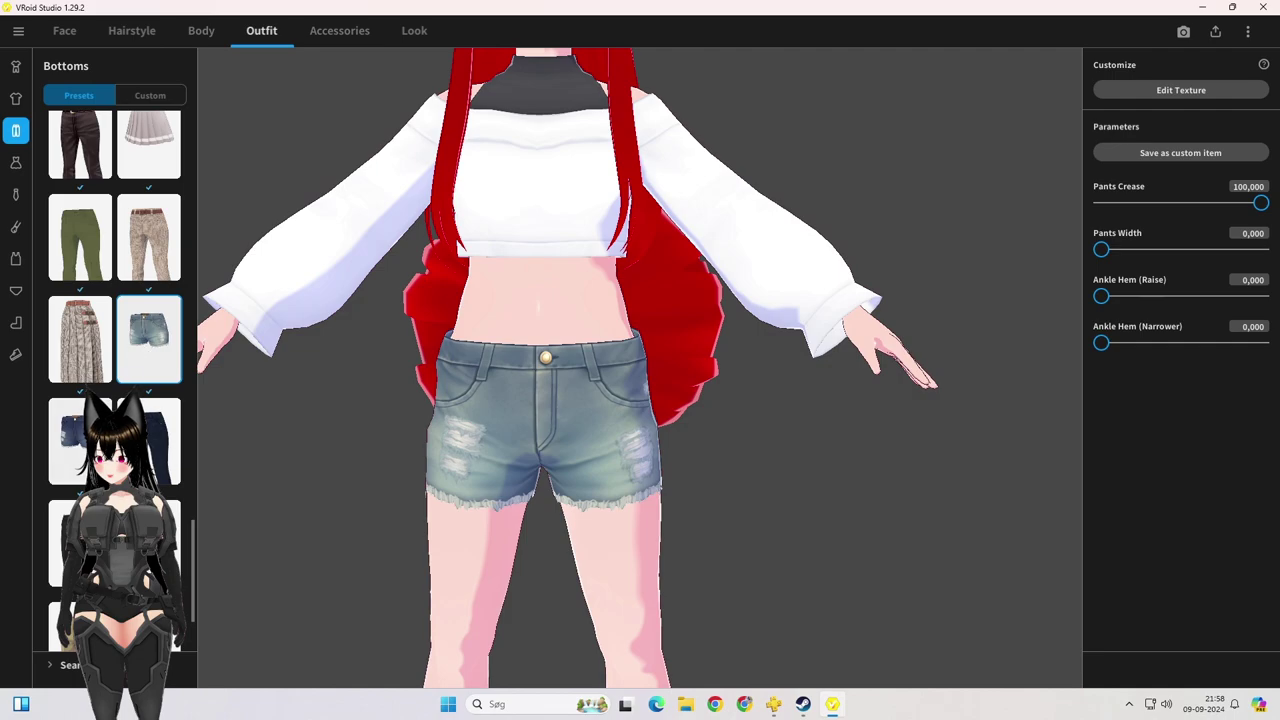
Step: Equip the loose black shorts with turned-up hems near the end of the preset bottoms
scroll(140, 400, "down", 3)
left_click(149, 488)
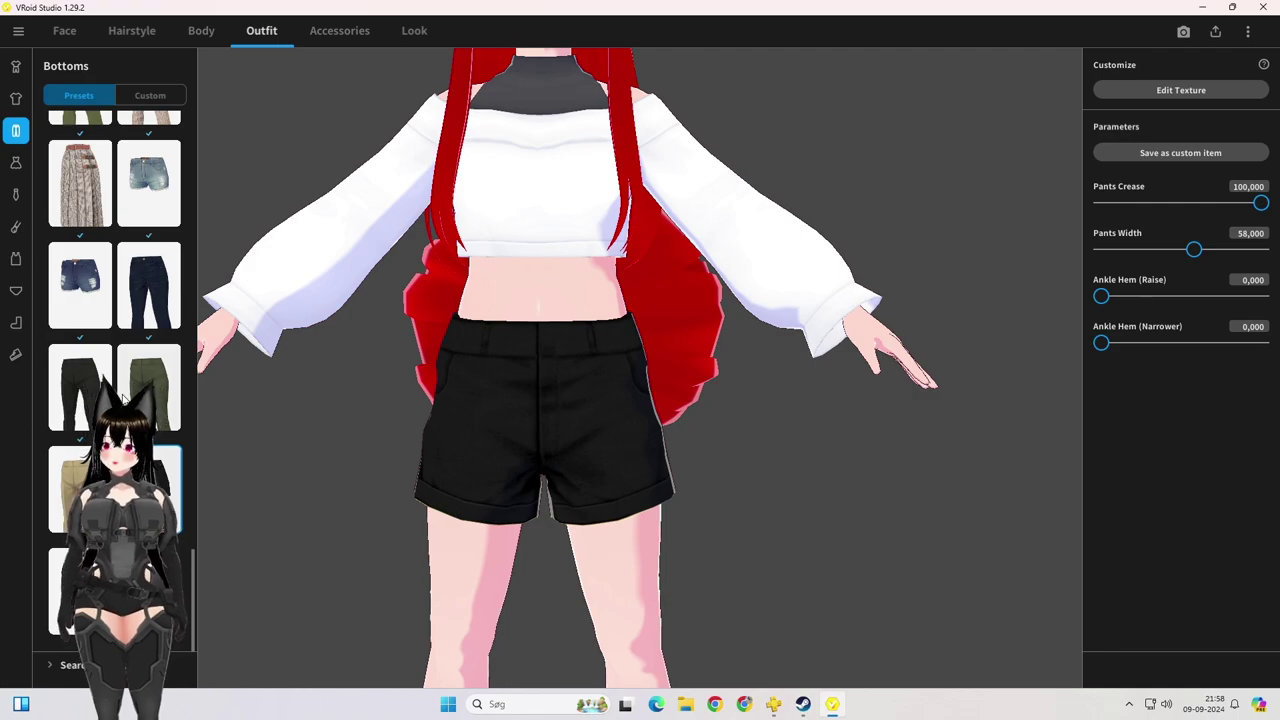
Step: Set the inner top to the first preset, the black bandeau with a narrow centre
left_click(15, 194)
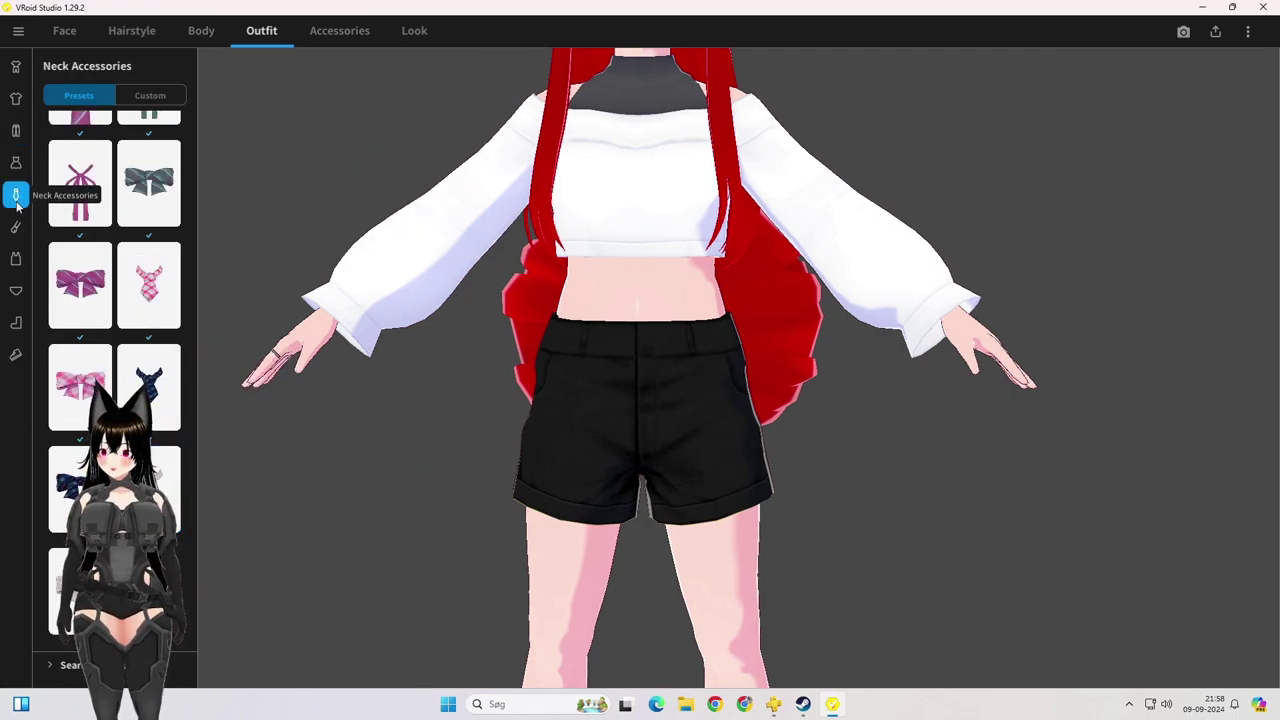
left_click(16, 228)
left_click(15, 258)
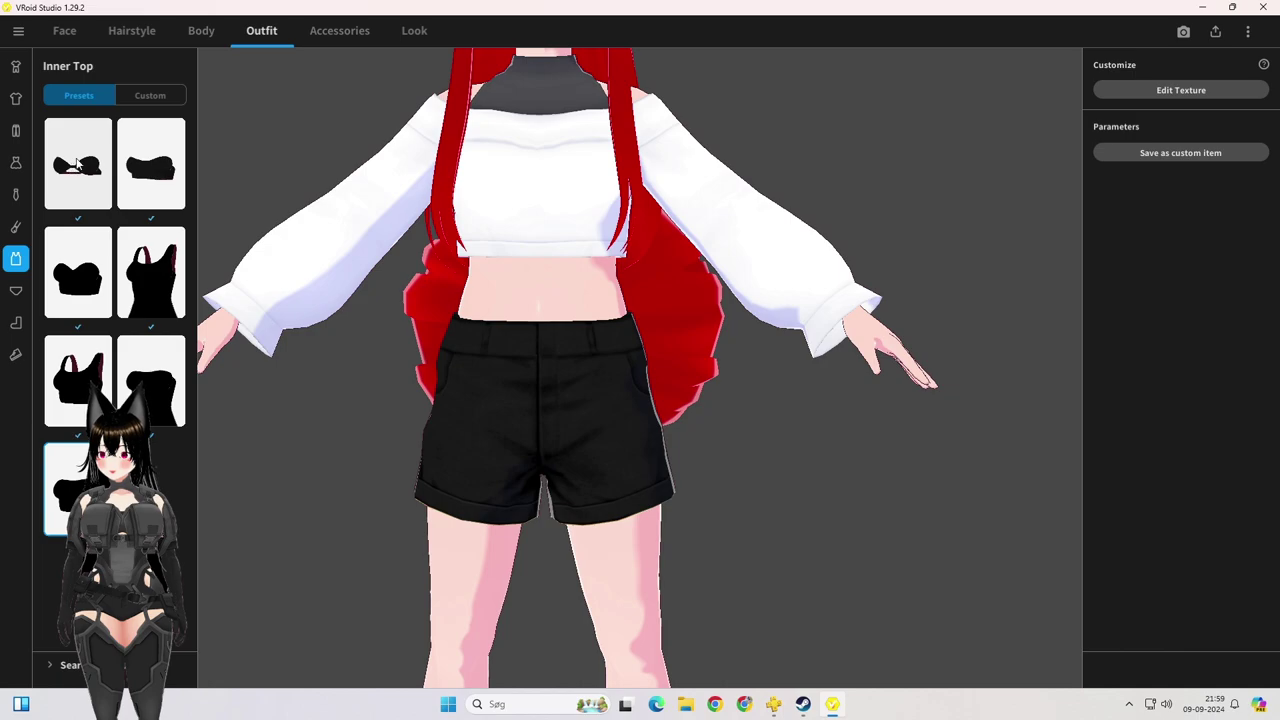
left_click(77, 164)
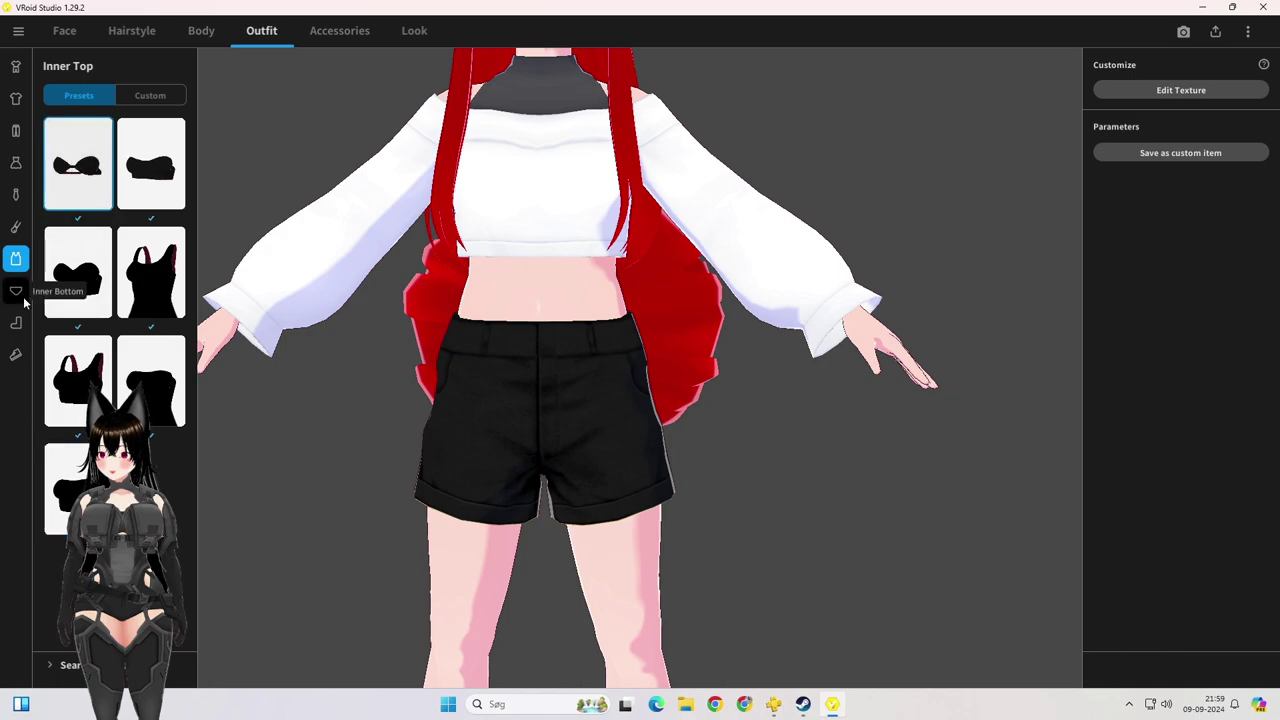
Step: Try the pale thigh-high preset socks with the chocolate-drip band, with the legs in view
left_click(22, 296)
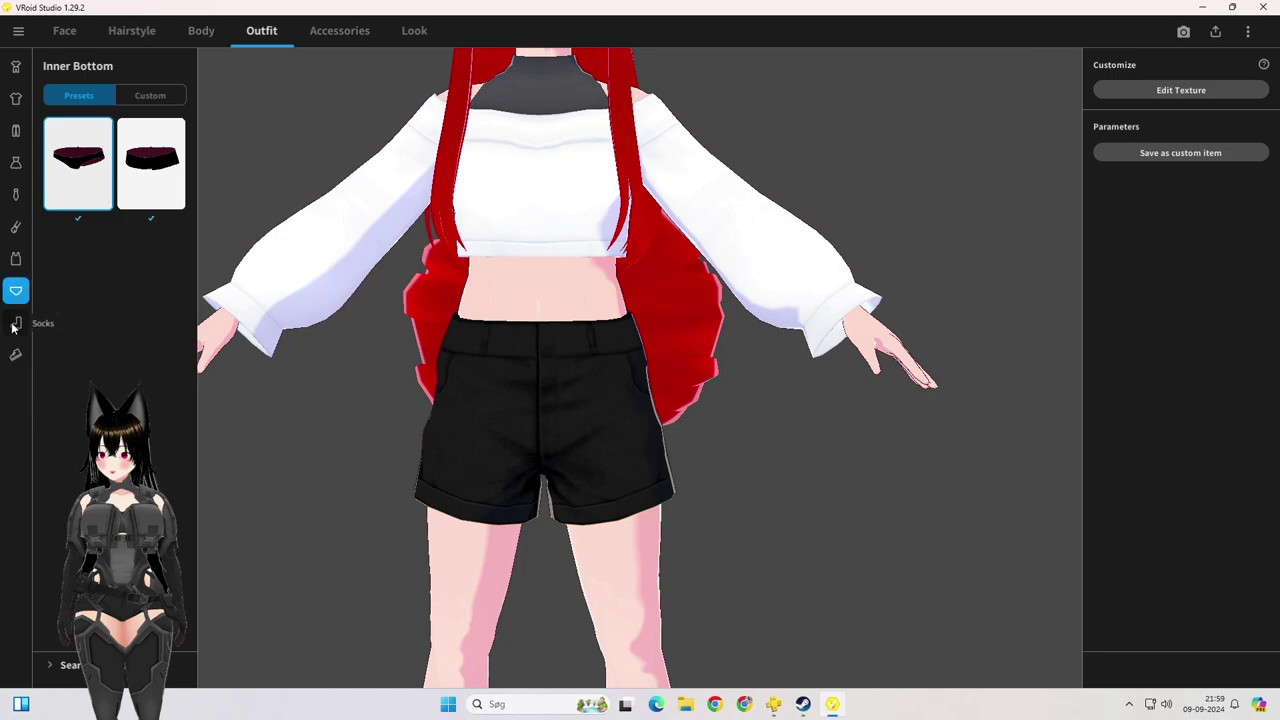
left_click(15, 324)
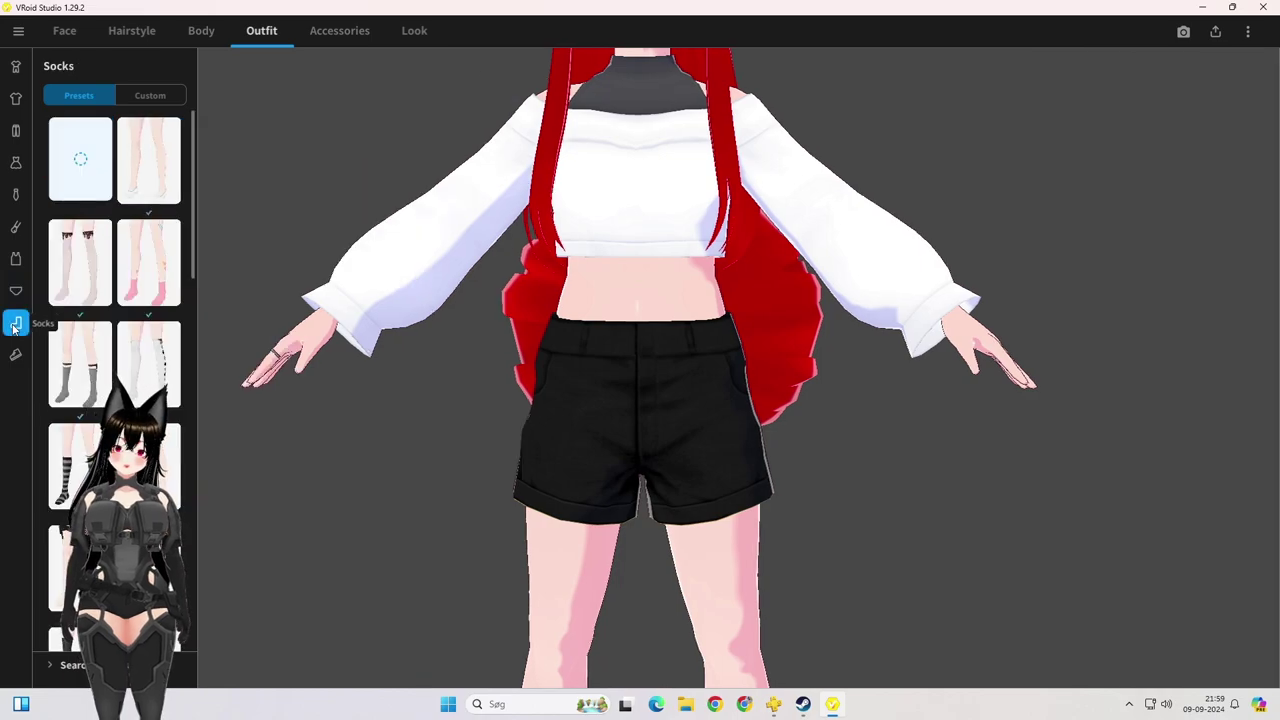
middle_click_drag(729, 471, 706, 303)
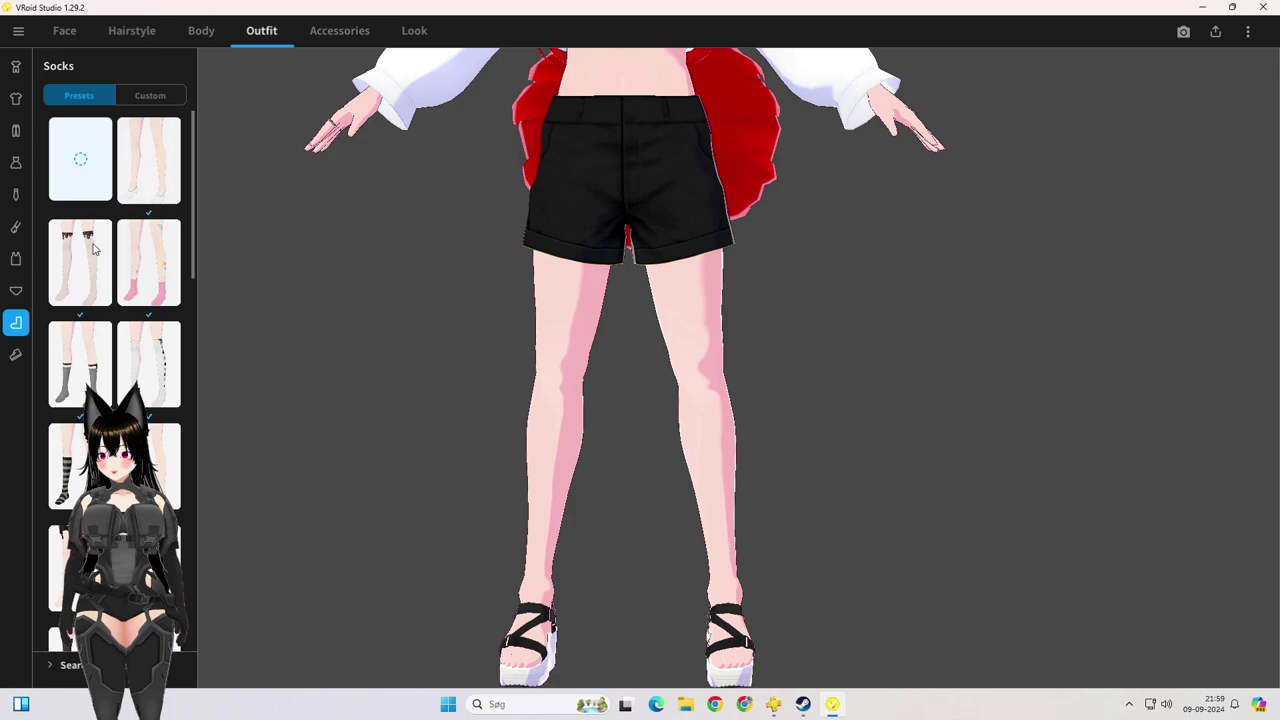
left_click(93, 249)
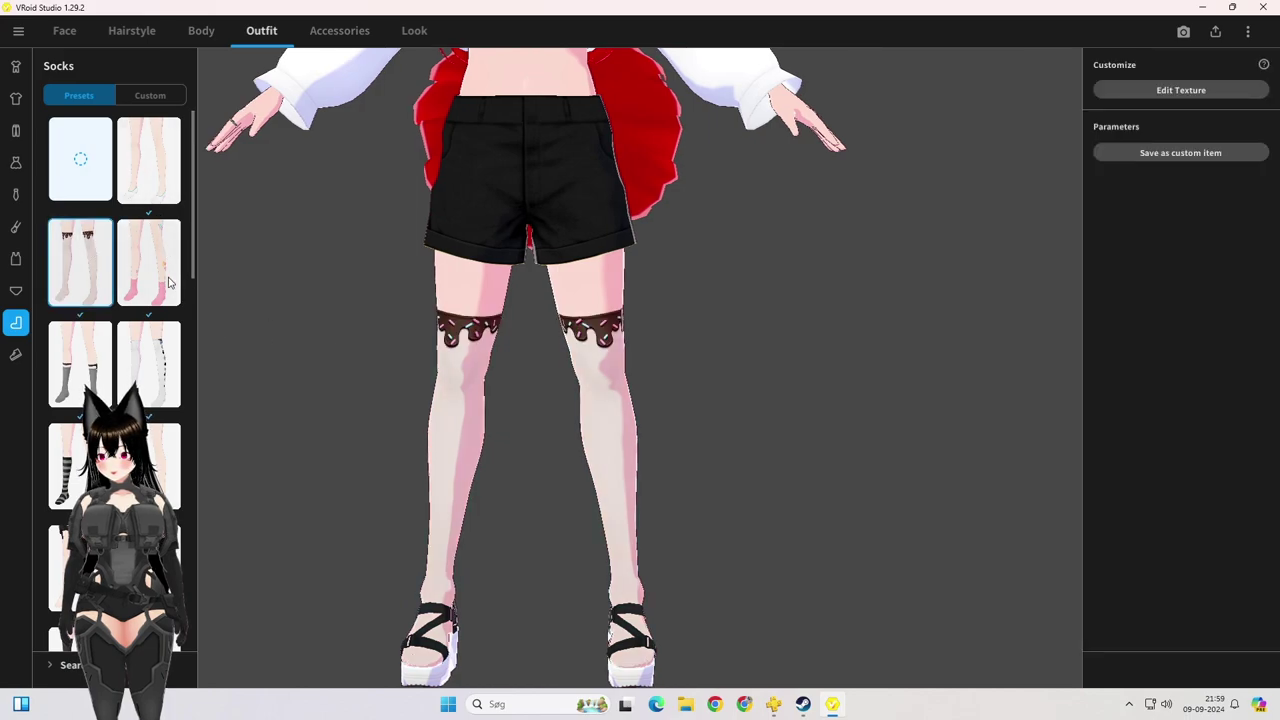
Step: Try the black preset stockings with garter straps and check the legs at an angle
scroll(145, 369, "down", 3)
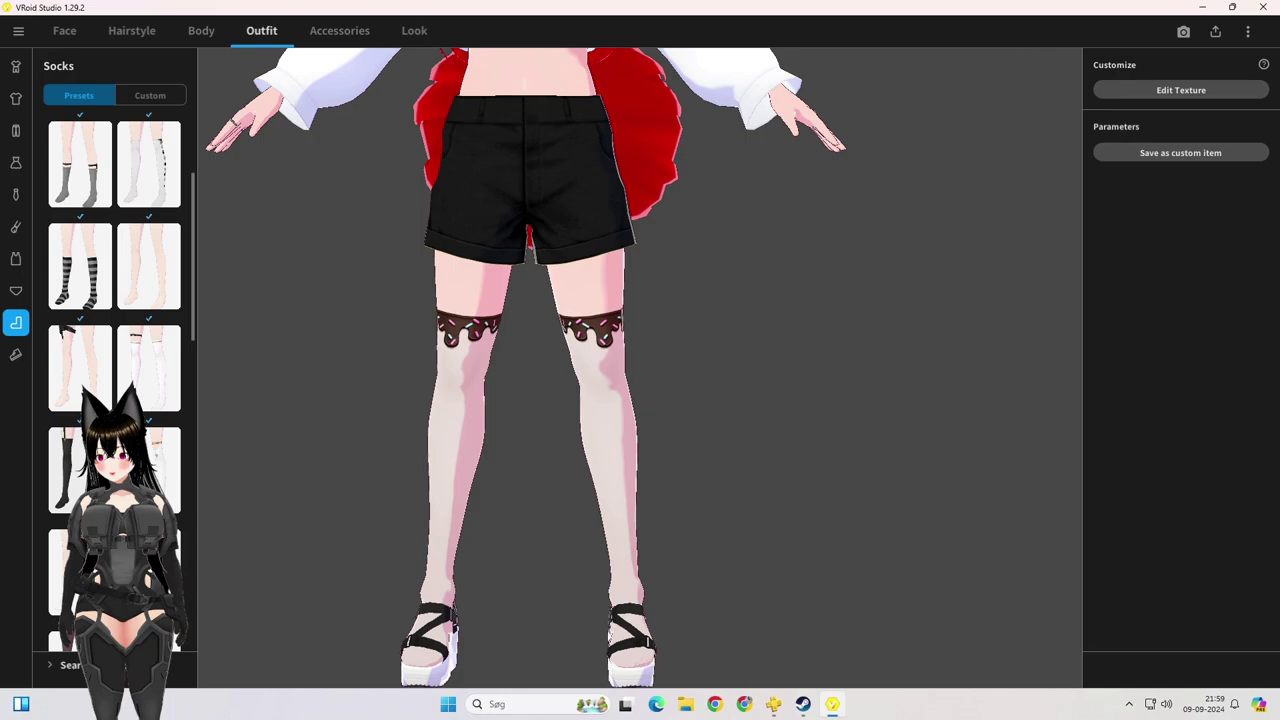
left_click(81, 458)
right_click_drag(191, 436, 628, 431)
right_click_drag(536, 447, 640, 443)
Step: Replace the garter stockings with the full-length black tights at the end of the preset socks
scroll(148, 447, "down", 3)
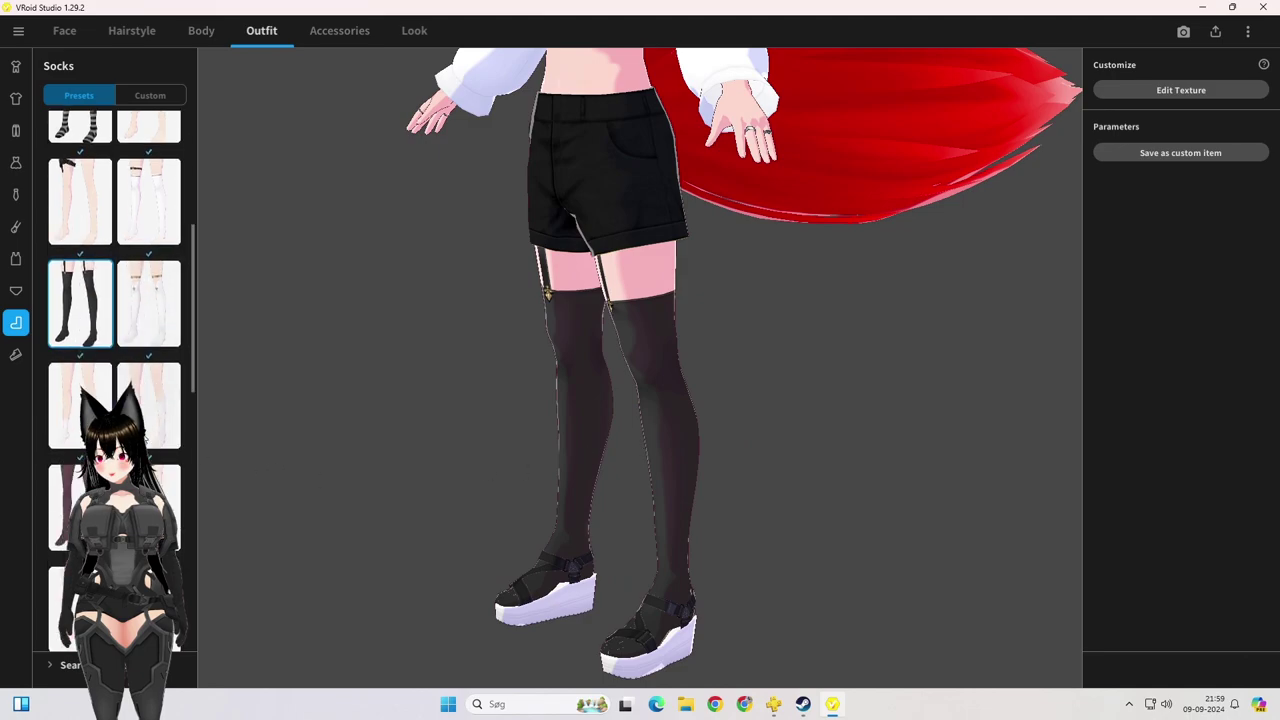
scroll(148, 447, "down", 4)
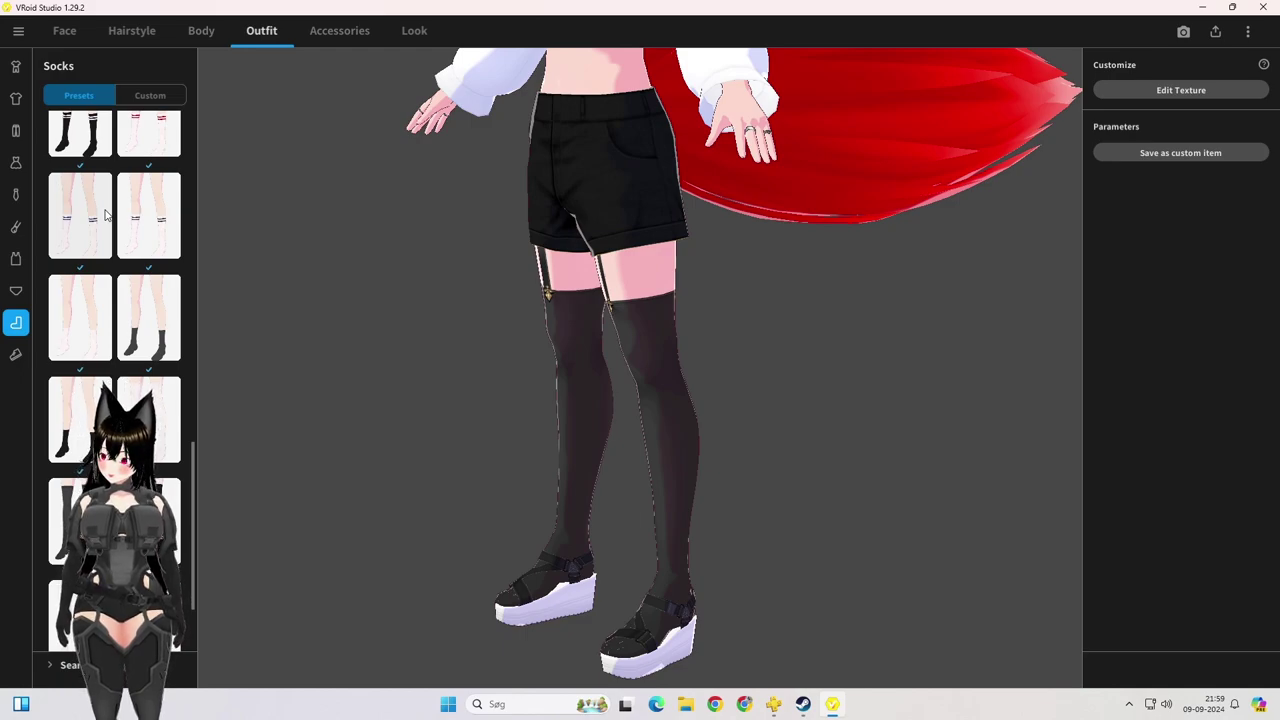
scroll(118, 389, "down", 1)
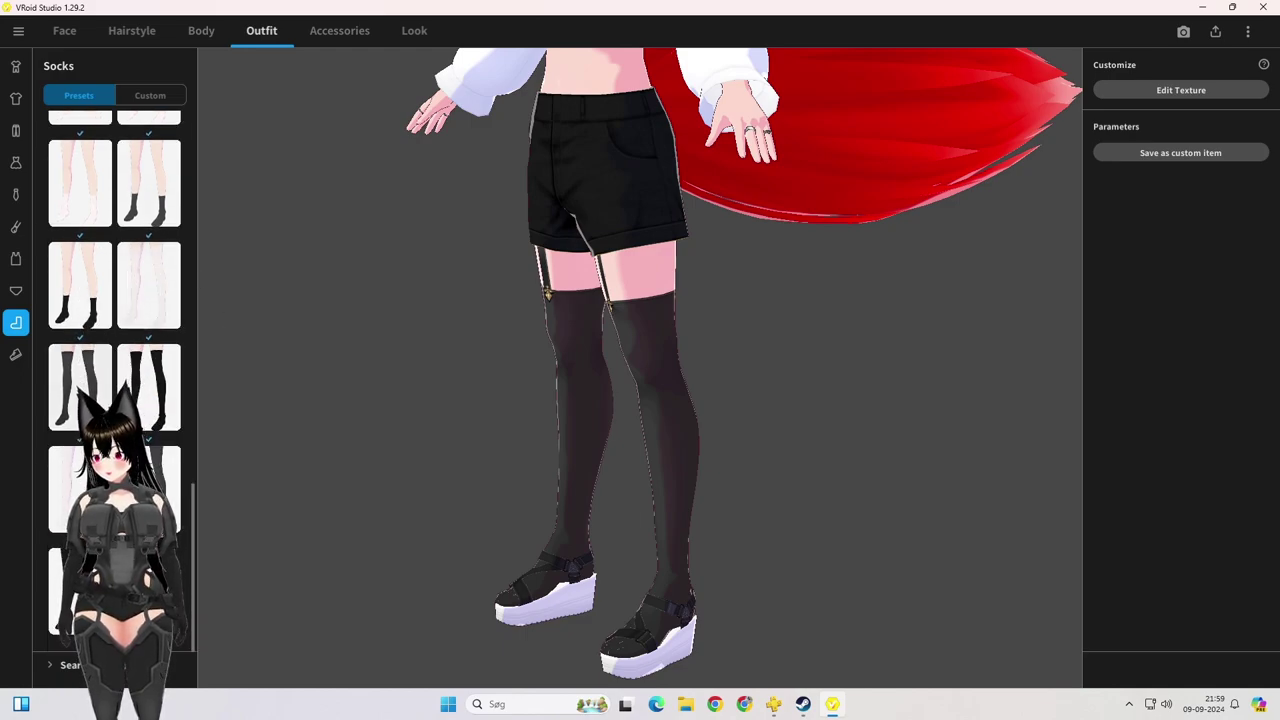
left_click(80, 590)
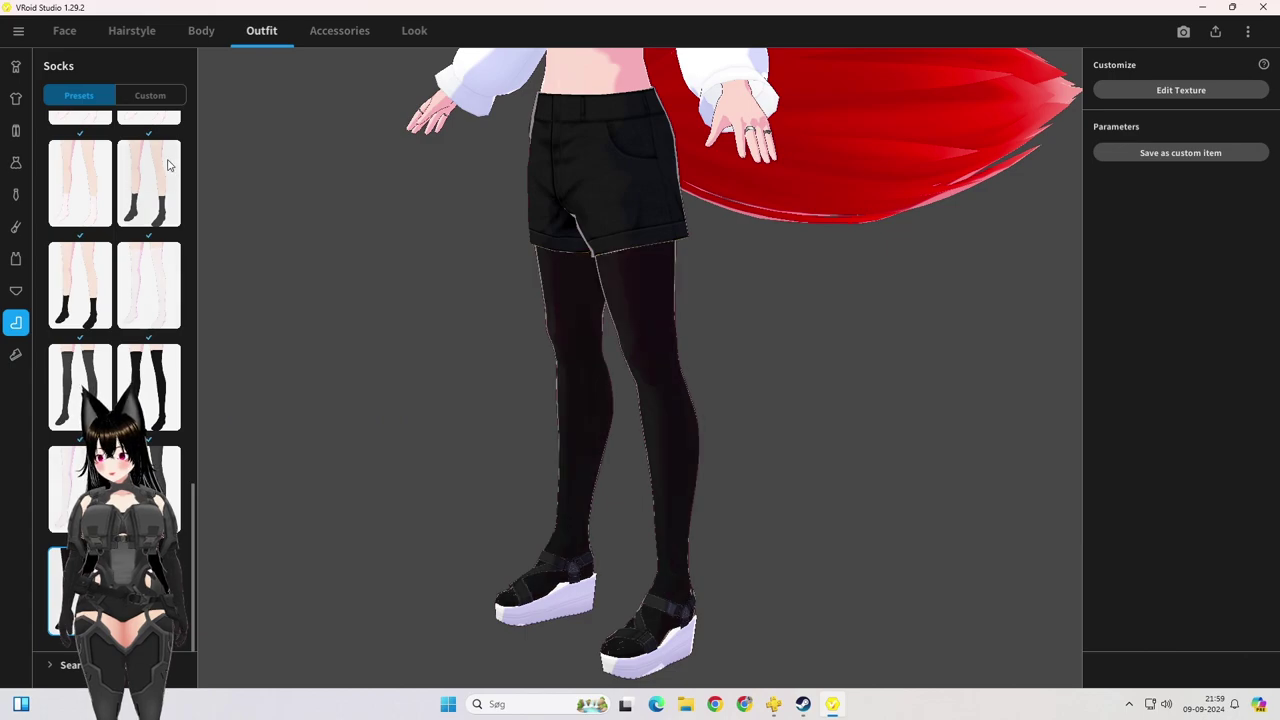
Step: Equip the custom fishnet stockings with black thigh bands and check them from the front and side
left_click(150, 95)
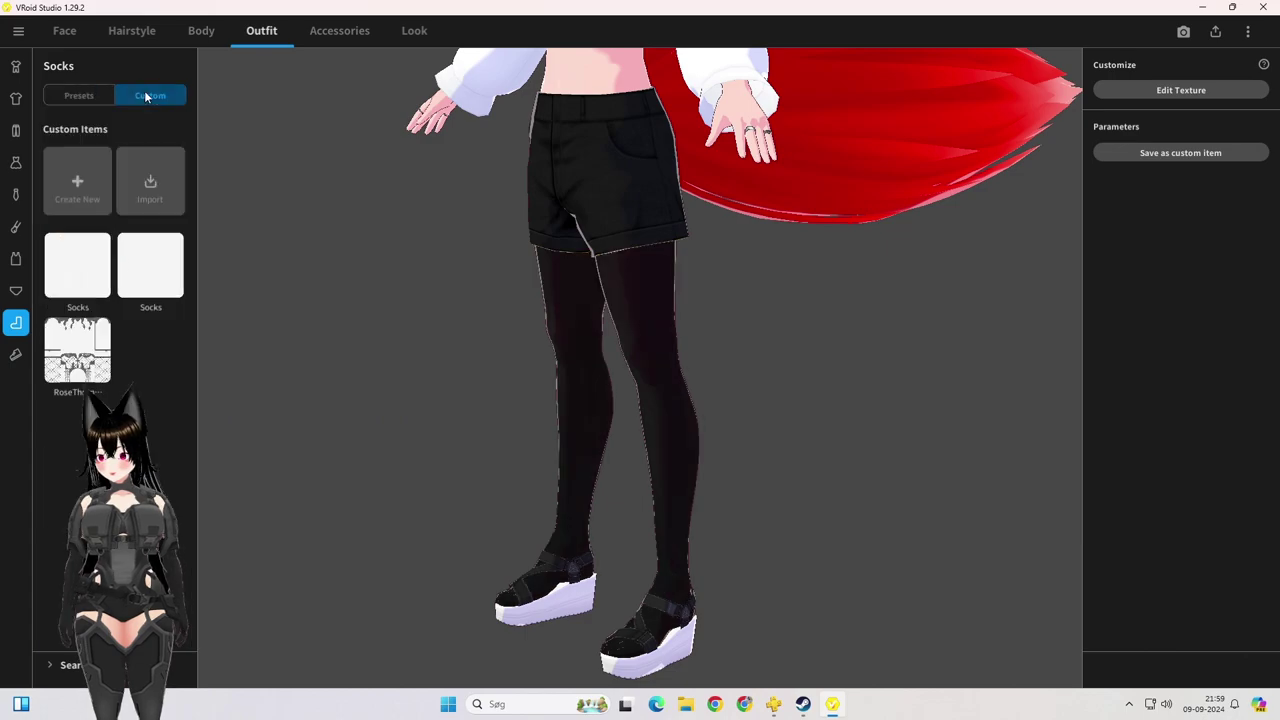
left_click(73, 353)
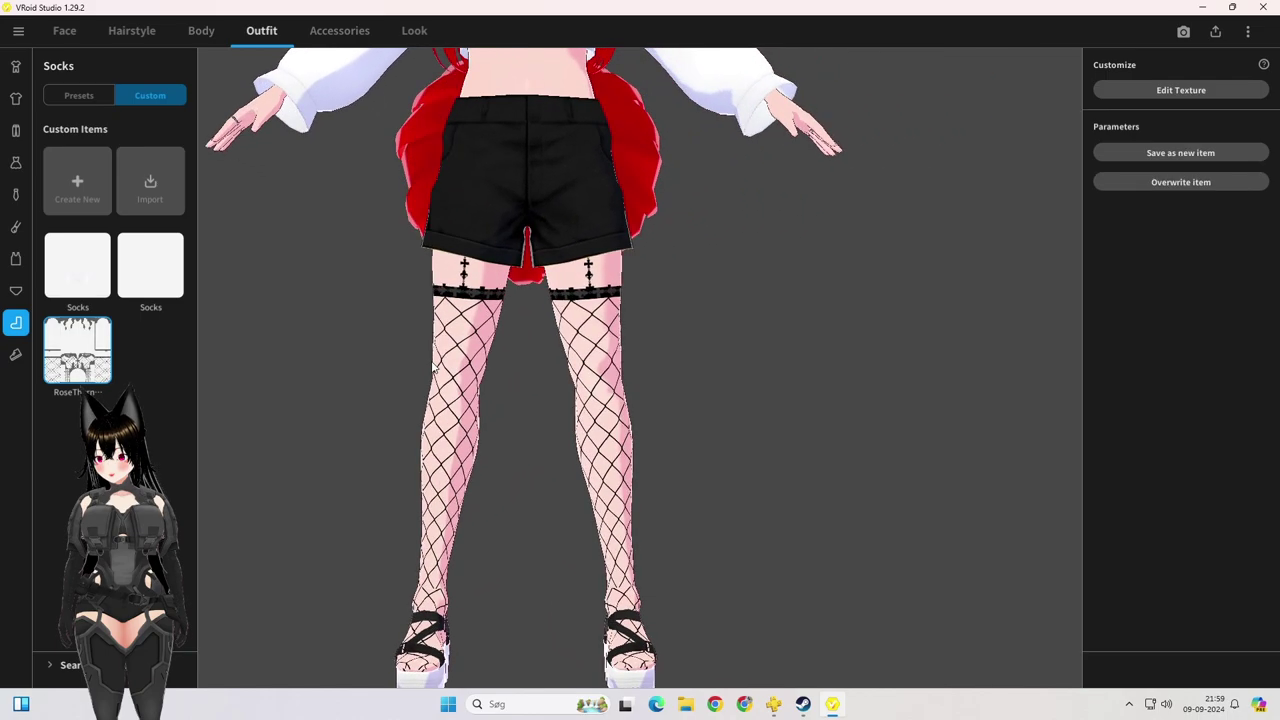
scroll(443, 394, "down", 5)
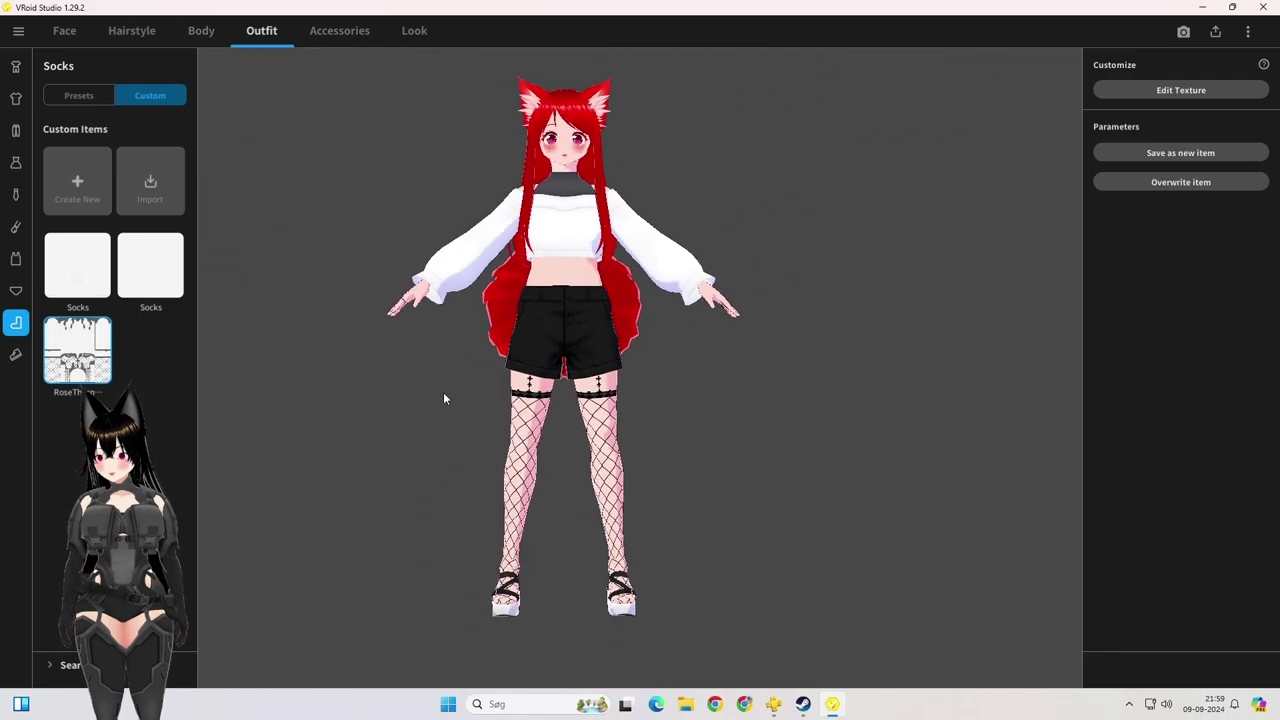
scroll(470, 390, "up", 5)
left_click_drag(580, 500, 634, 534)
middle_click_drag(634, 534, 643, 480)
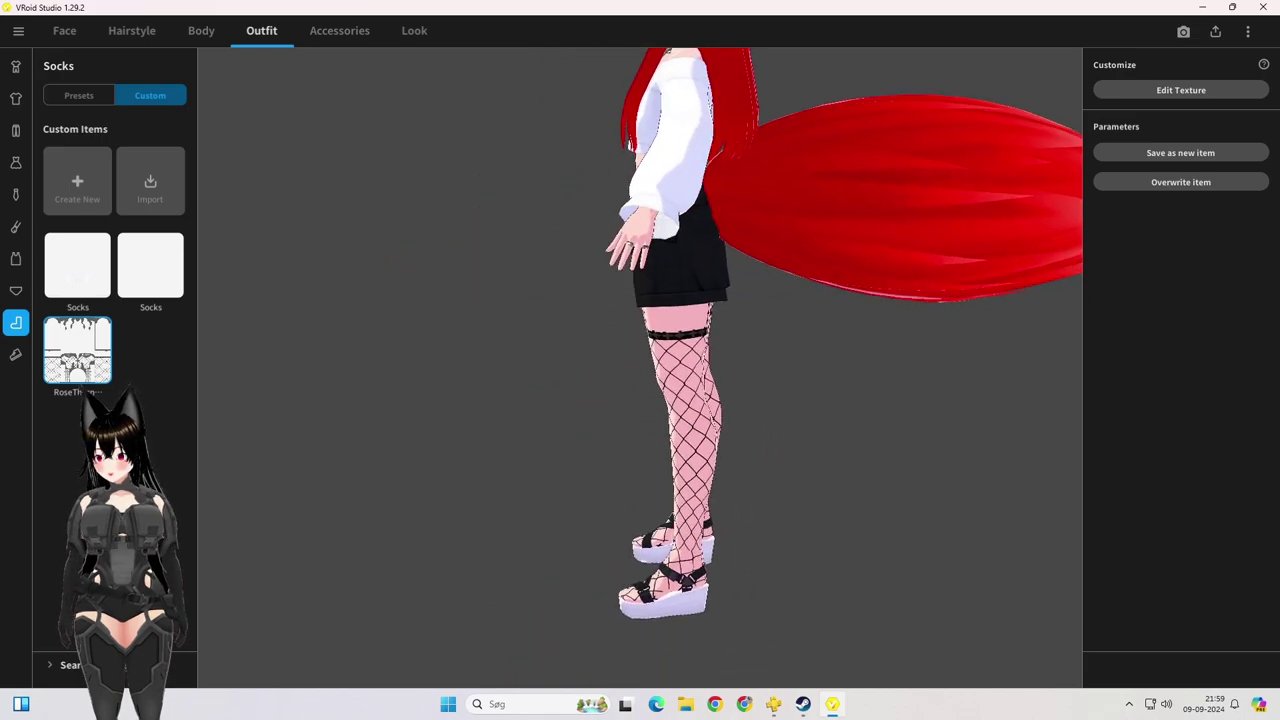
Step: Try the plain white low-heeled shoes from the custom shoe items
left_click(16, 354)
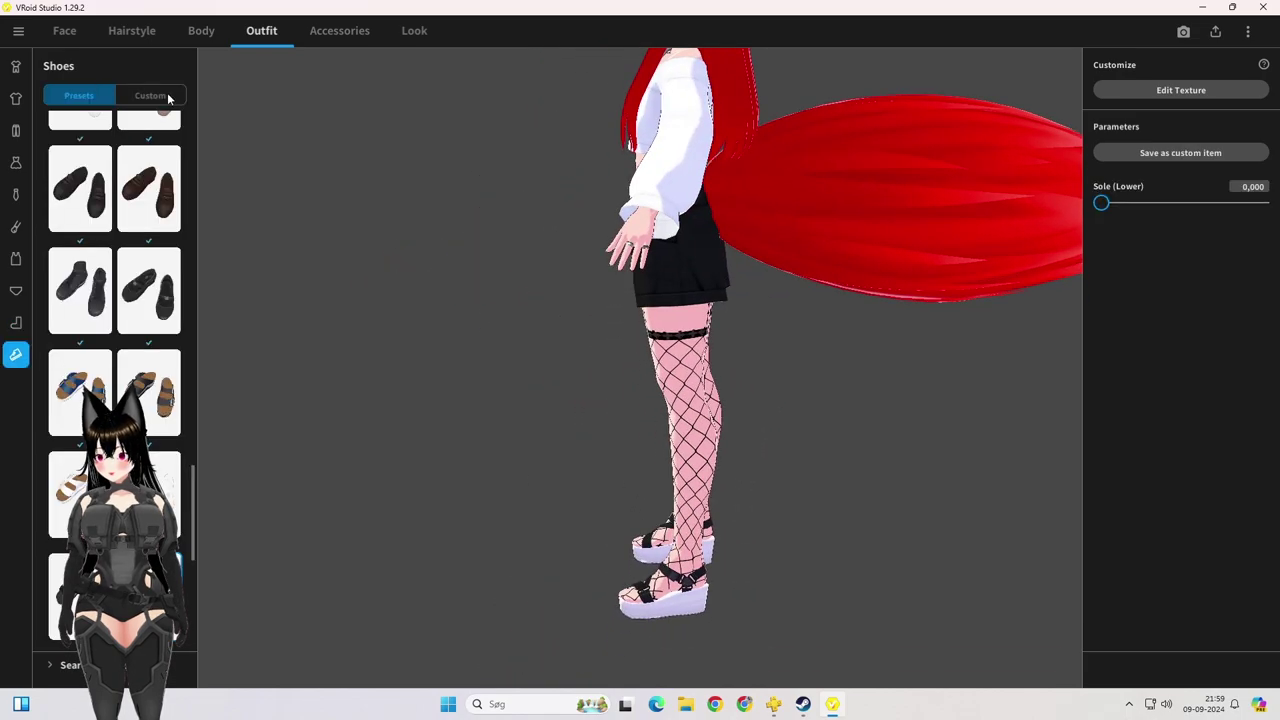
left_click(168, 97)
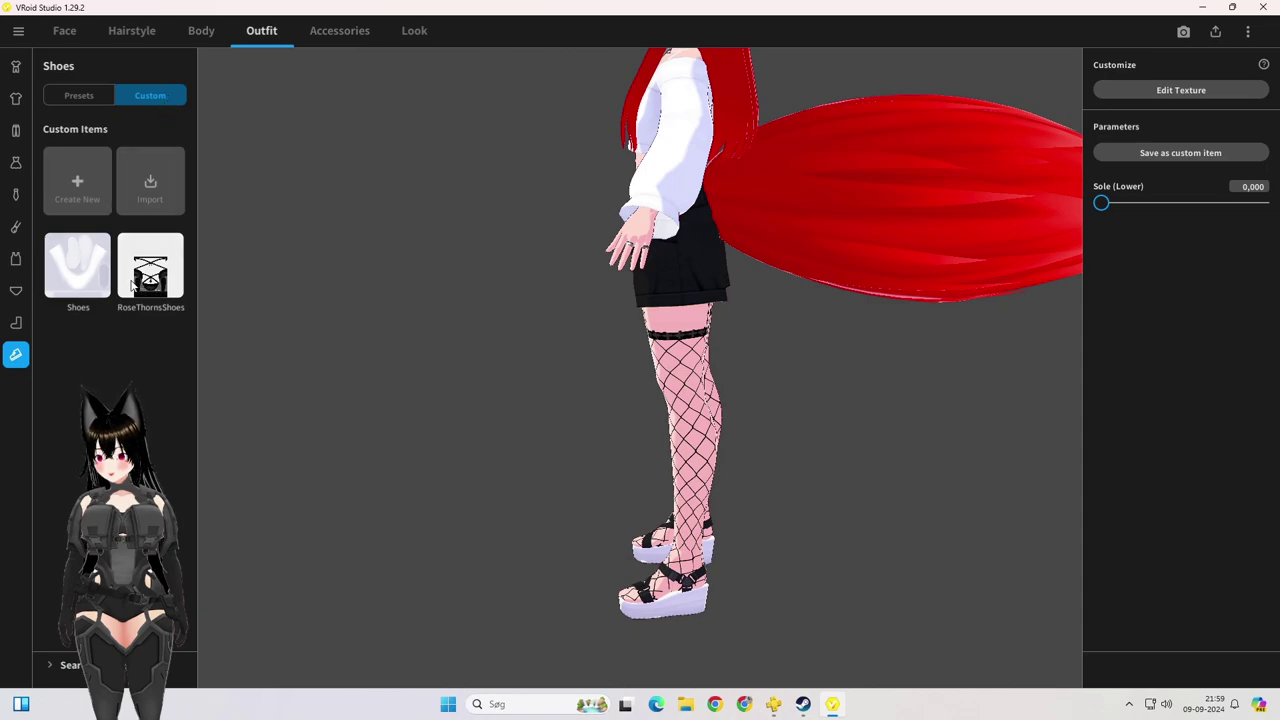
left_click(91, 281)
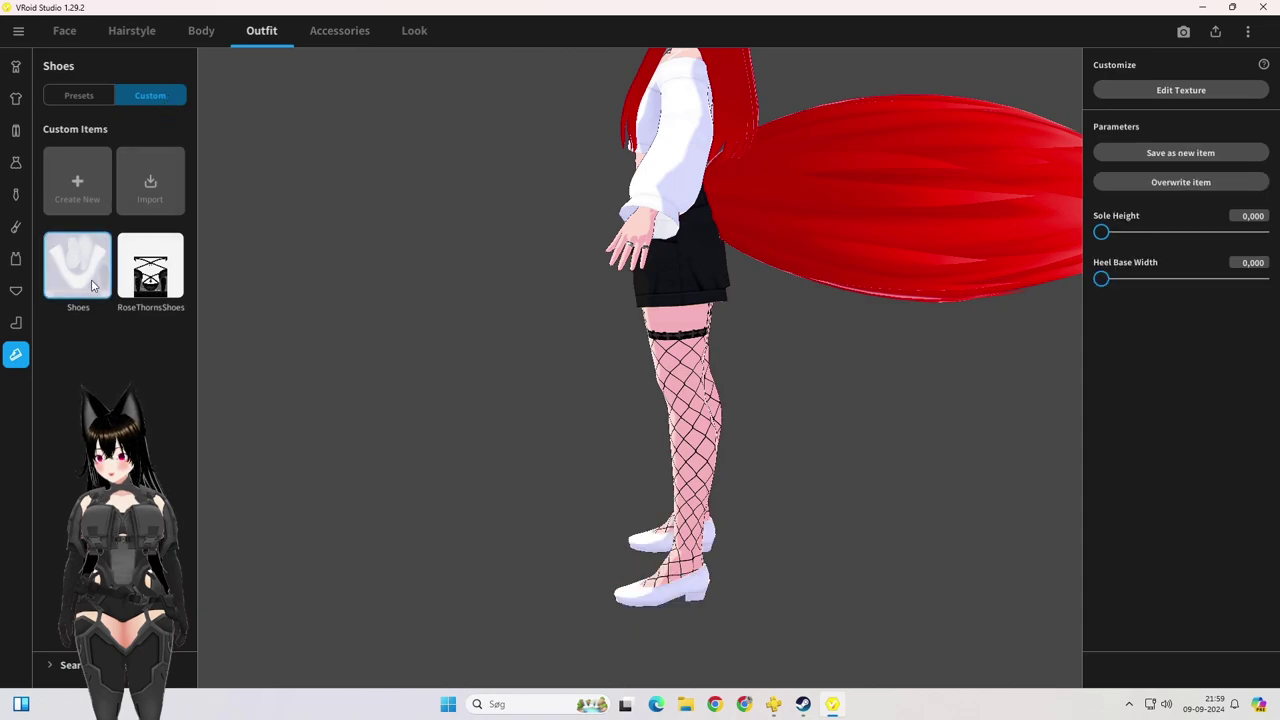
Step: Equip the custom RoseThornsShoes platform heels and check them up close from the front
left_click(148, 288)
right_click_drag(472, 414, 618, 392)
scroll(630, 388, "up", 6)
middle_click_drag(443, 349, 488, 355)
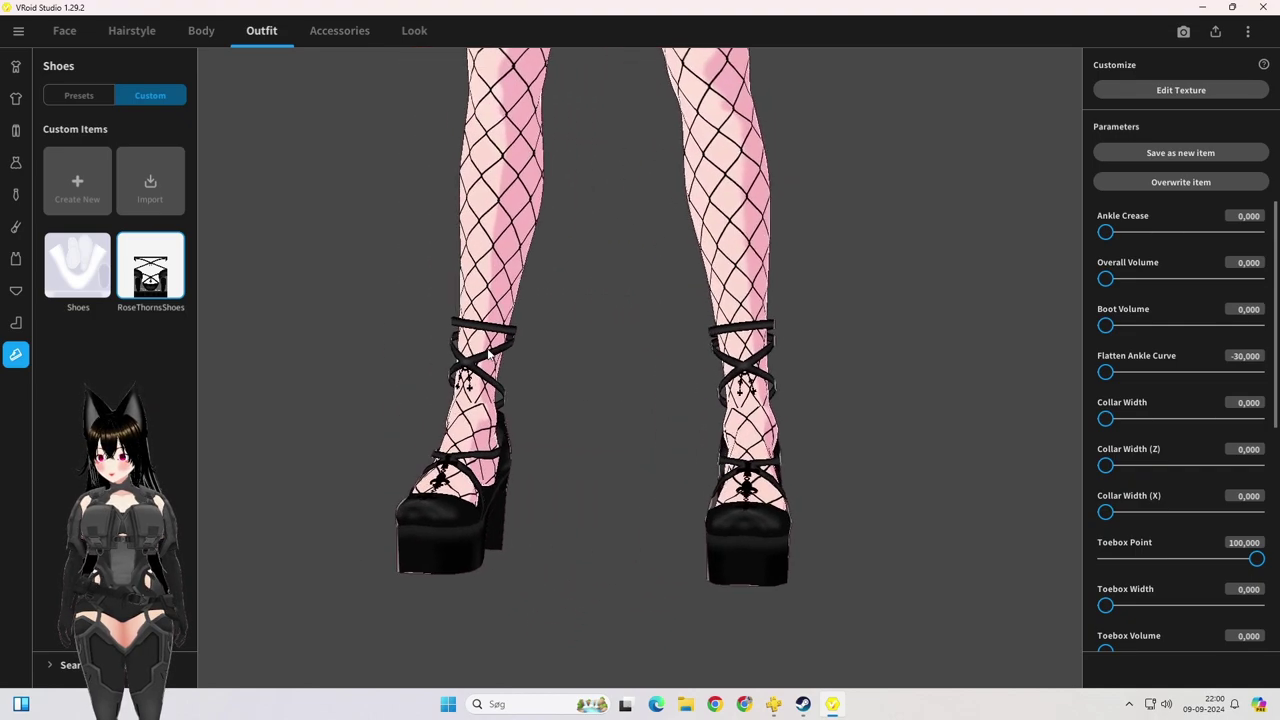
Step: Look through the custom inner tops and remove the fishnet stockings with the empty option in the preset socks
left_click(16, 322)
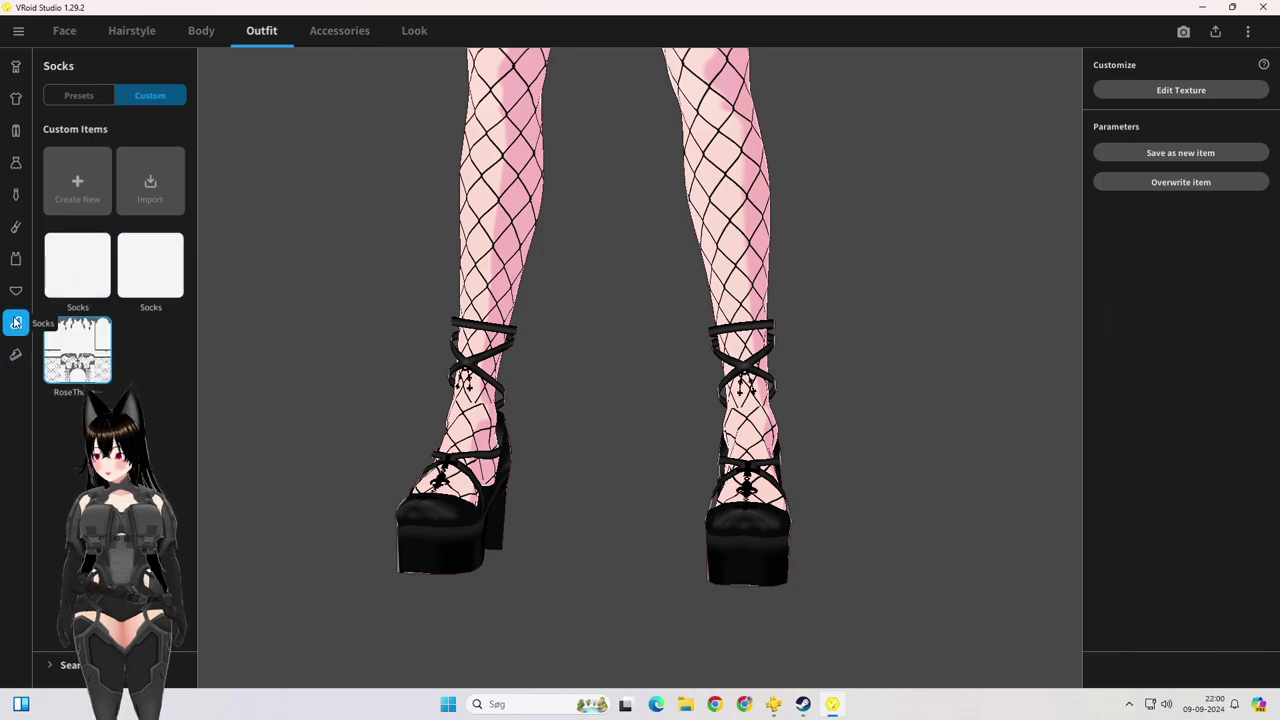
left_click(14, 296)
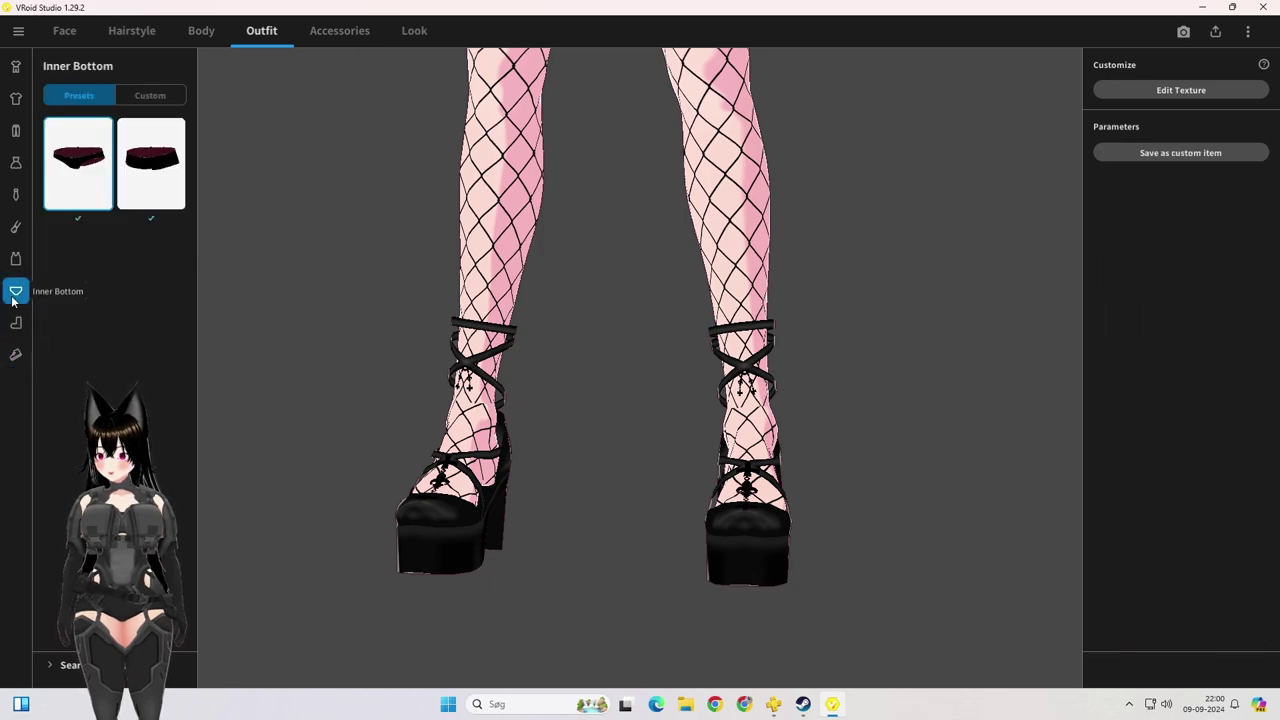
left_click(16, 260)
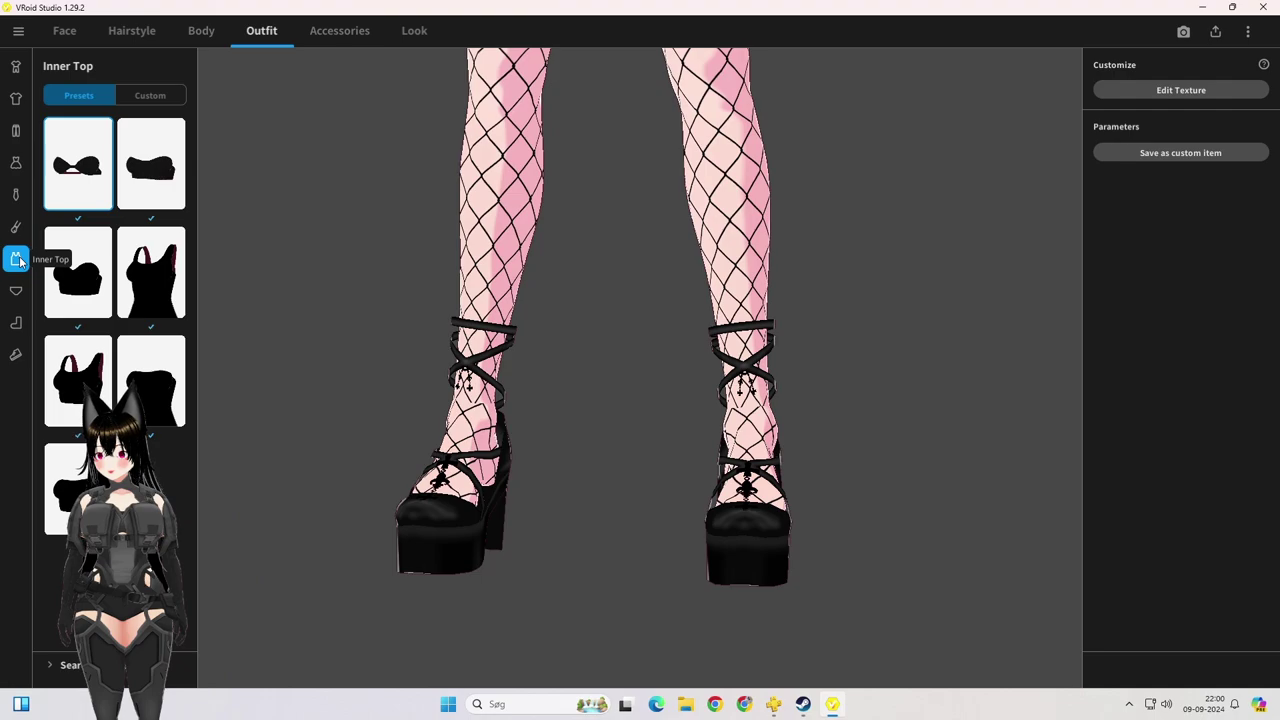
left_click(150, 95)
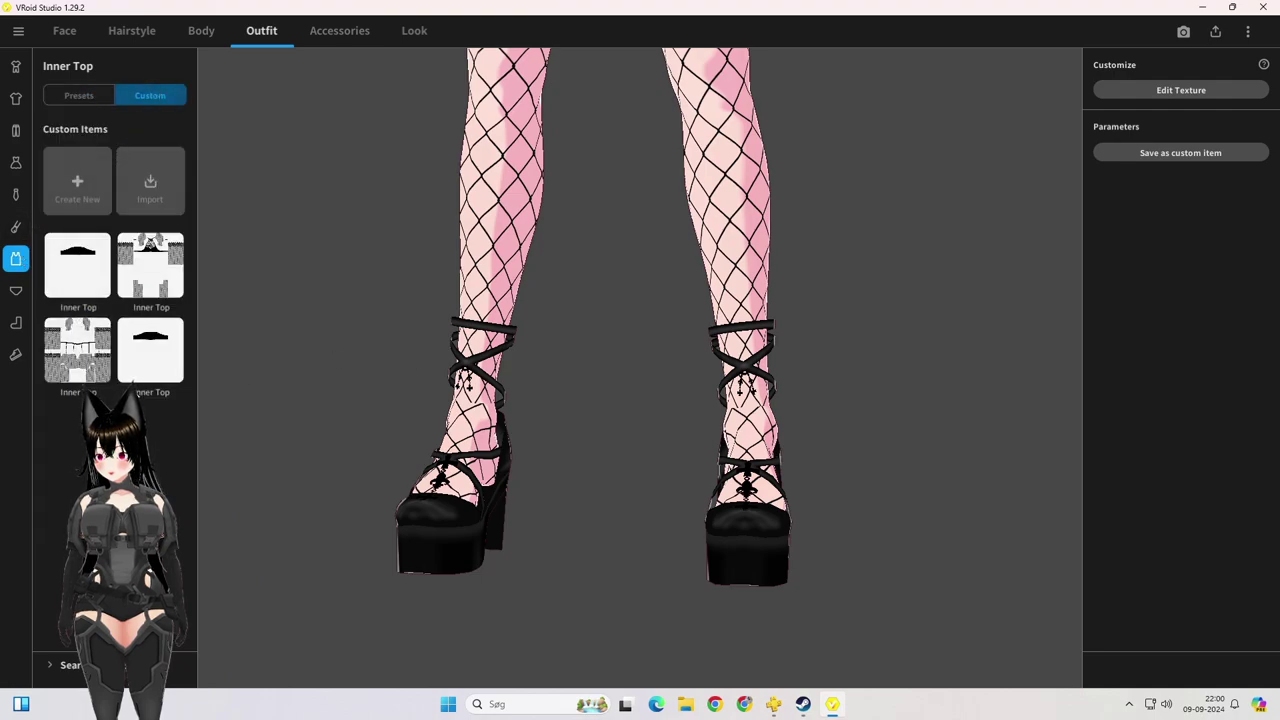
left_click(16, 321)
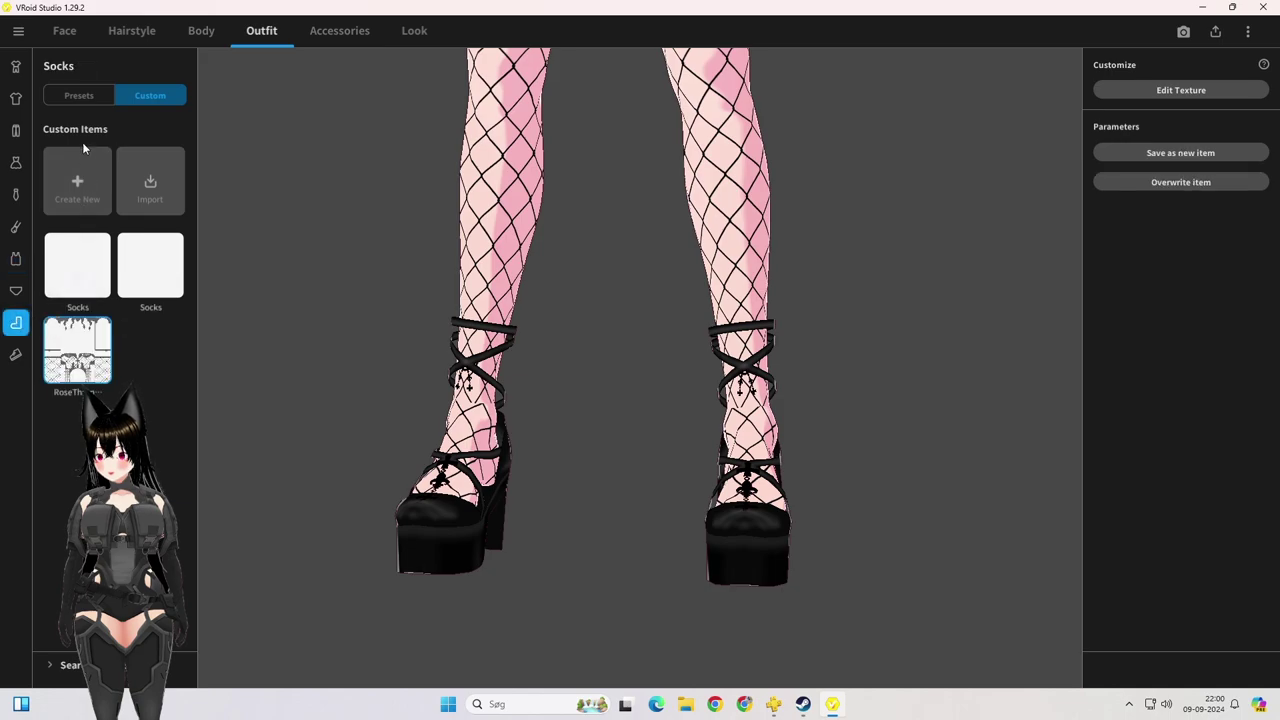
left_click(87, 97)
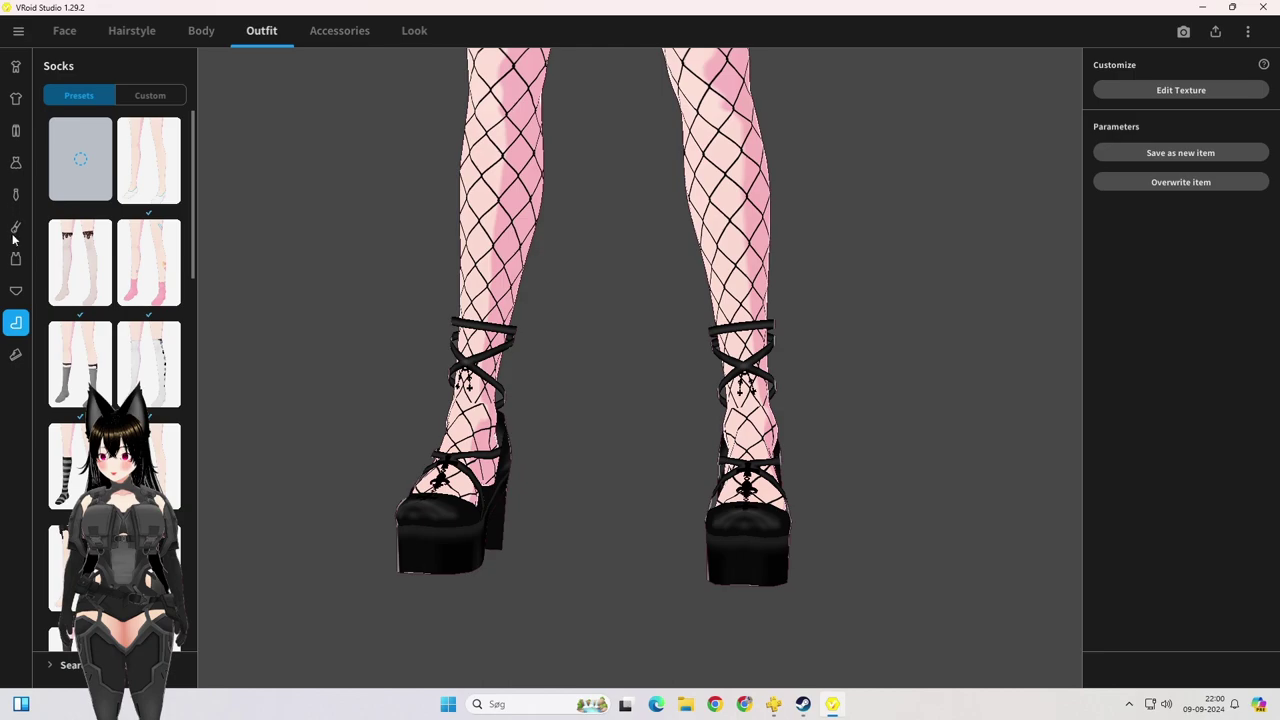
Step: Equip the custom inner bottom with black waist straps and lace-topped fishnet stockings and check it on the full figure
left_click(16, 292)
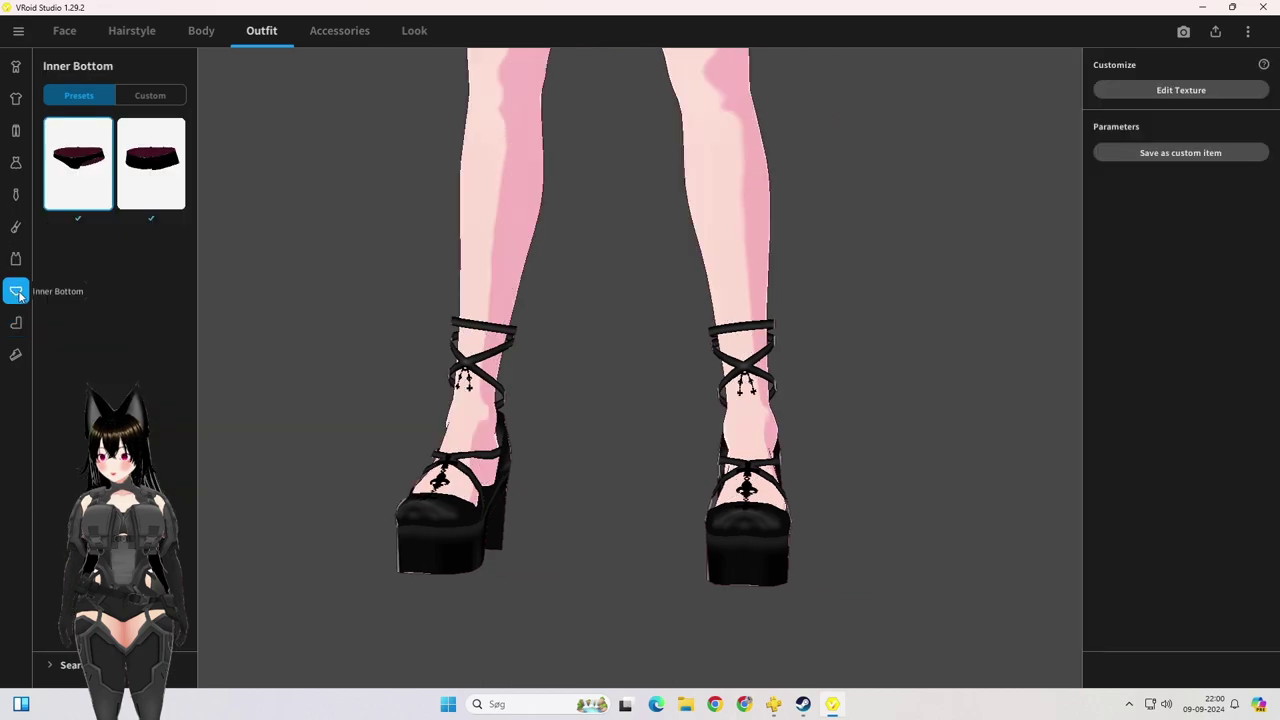
left_click(148, 94)
left_click(89, 284)
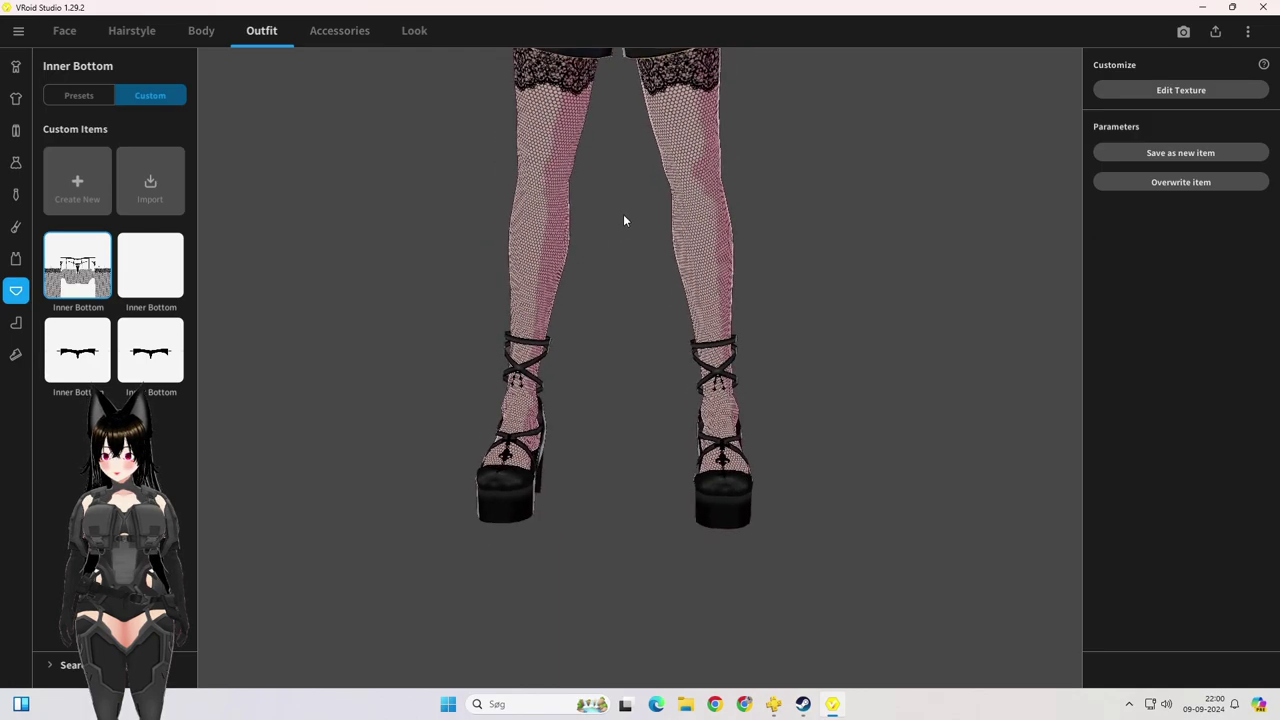
middle_click_drag(623, 214, 678, 243)
scroll(709, 190, "down", 3)
middle_click_drag(709, 190, 712, 261)
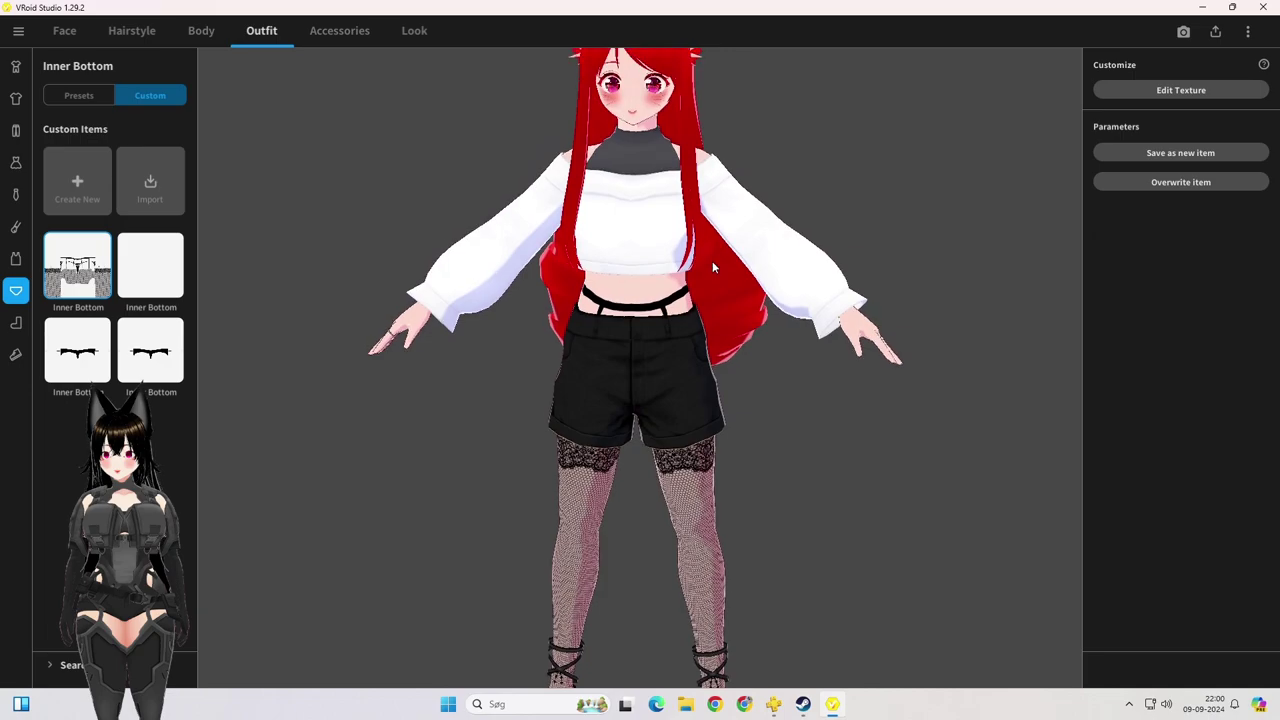
scroll(712, 261, "up", 2)
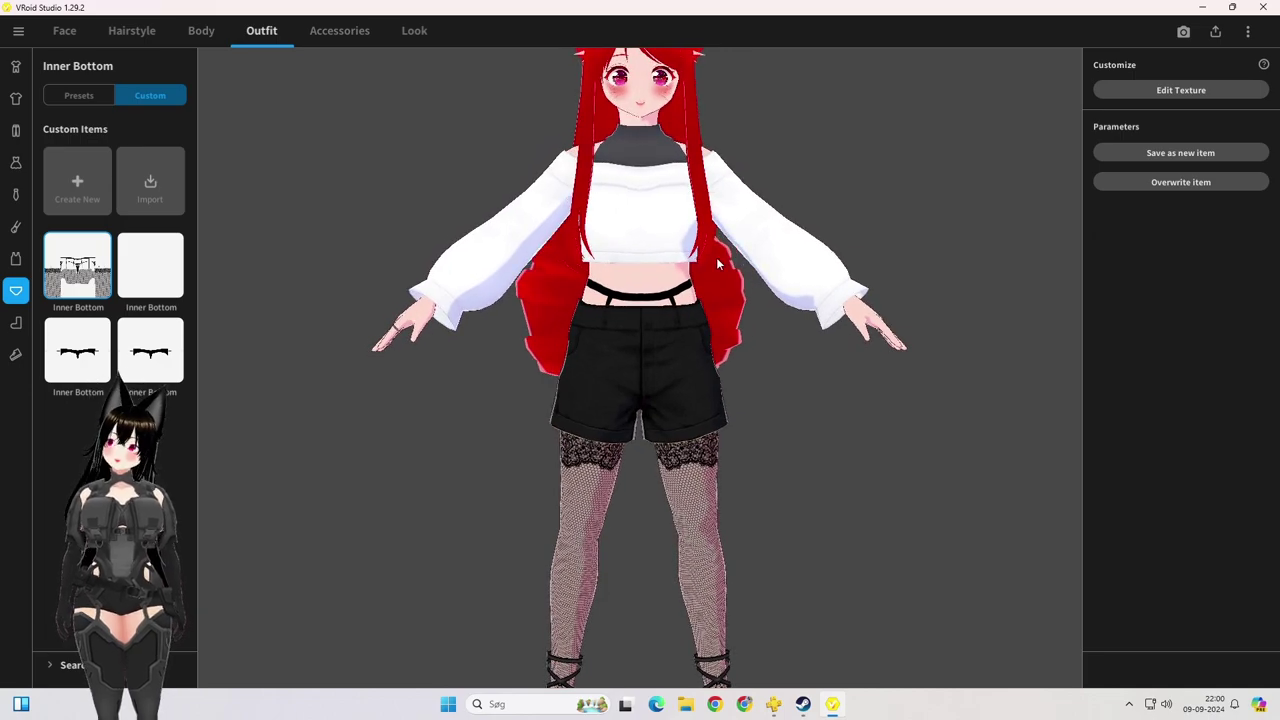
Step: Try the two custom inner tops with fishnet sleeves and return to the first preset black bra
left_click(15, 258)
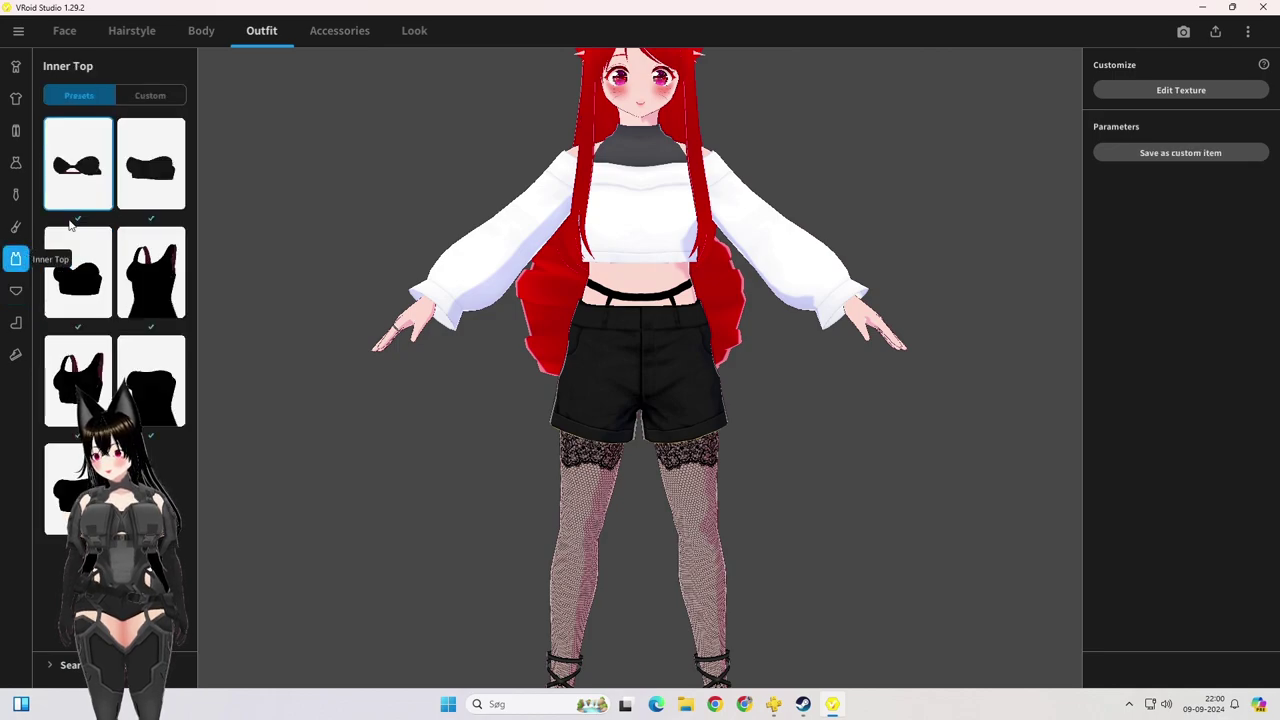
left_click(153, 99)
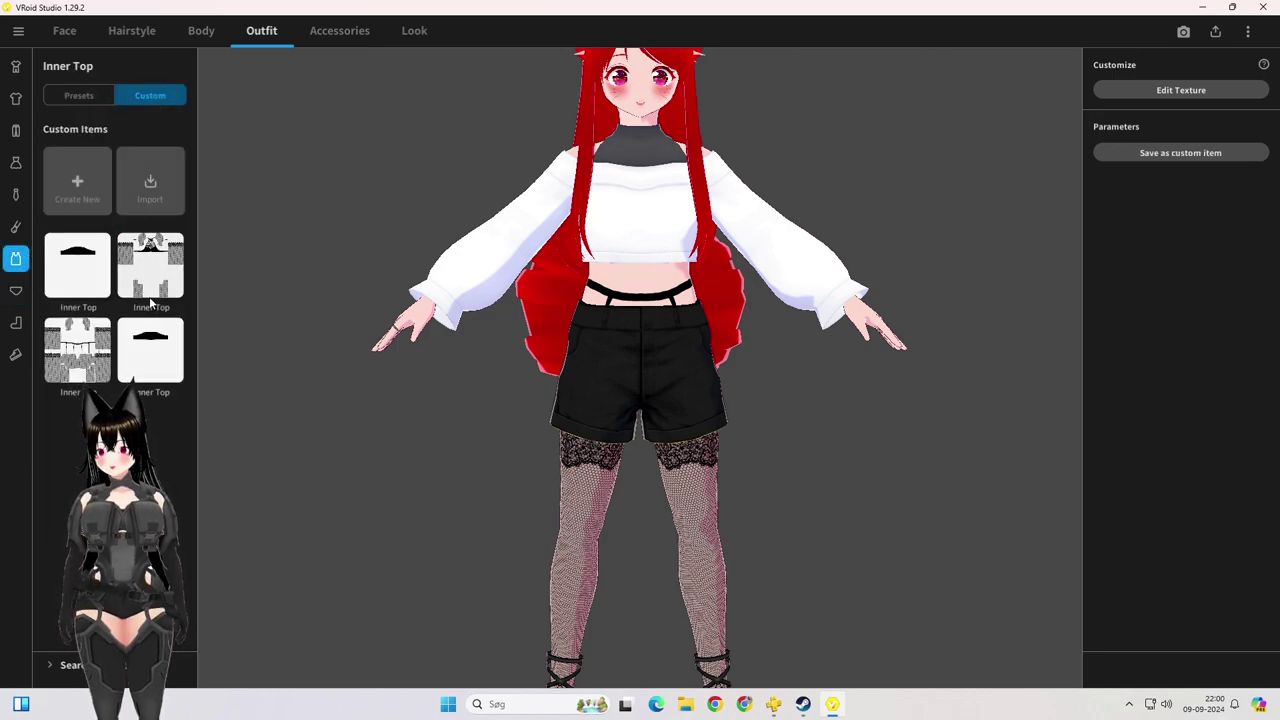
left_click(95, 343)
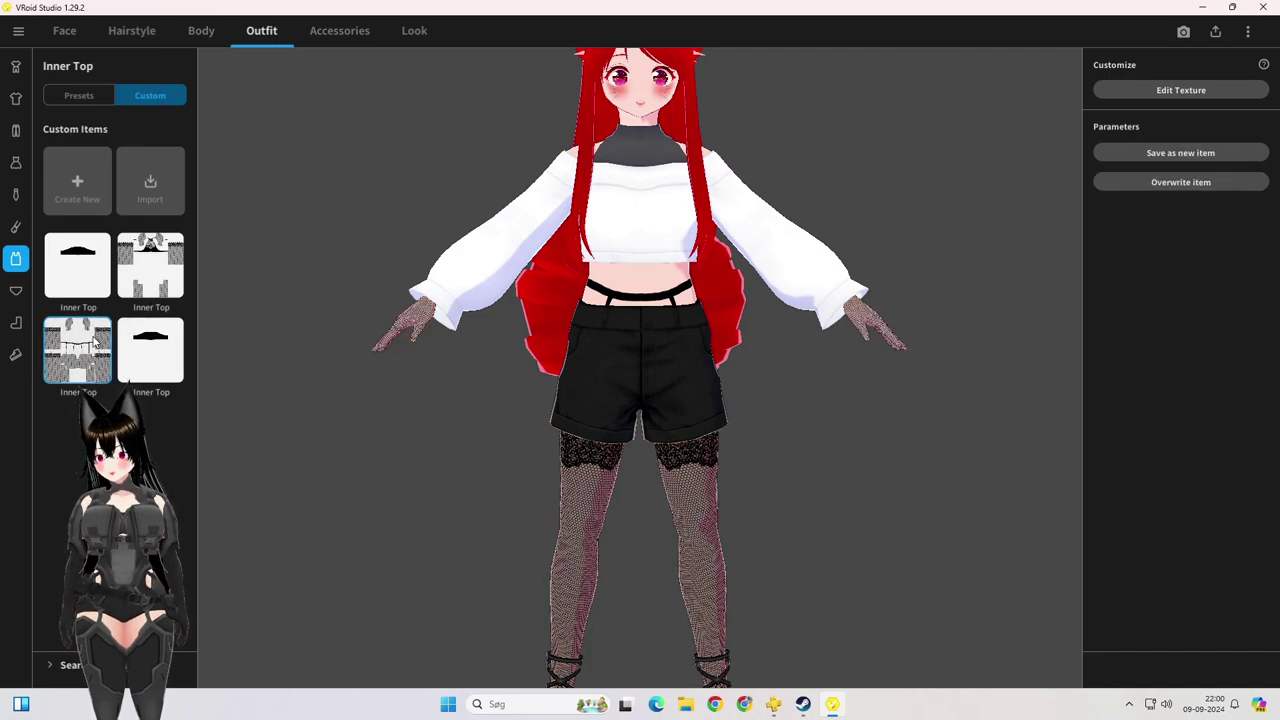
left_click(155, 277)
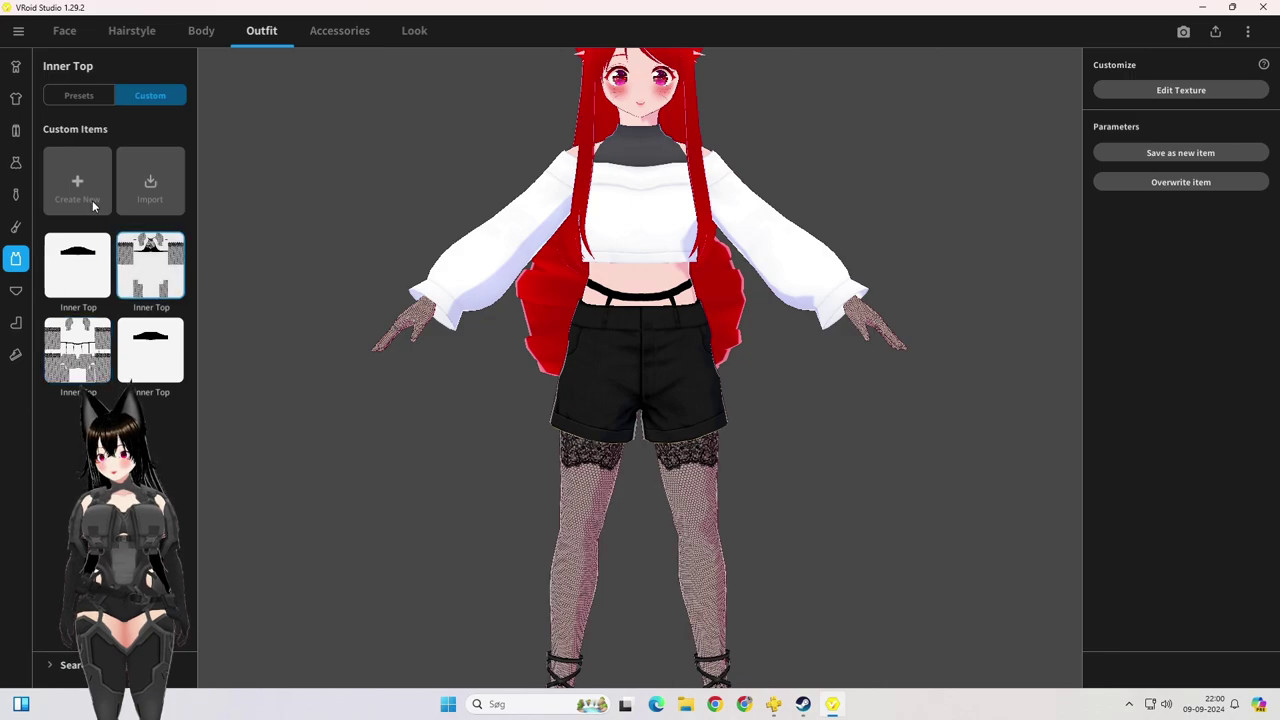
left_click(78, 95)
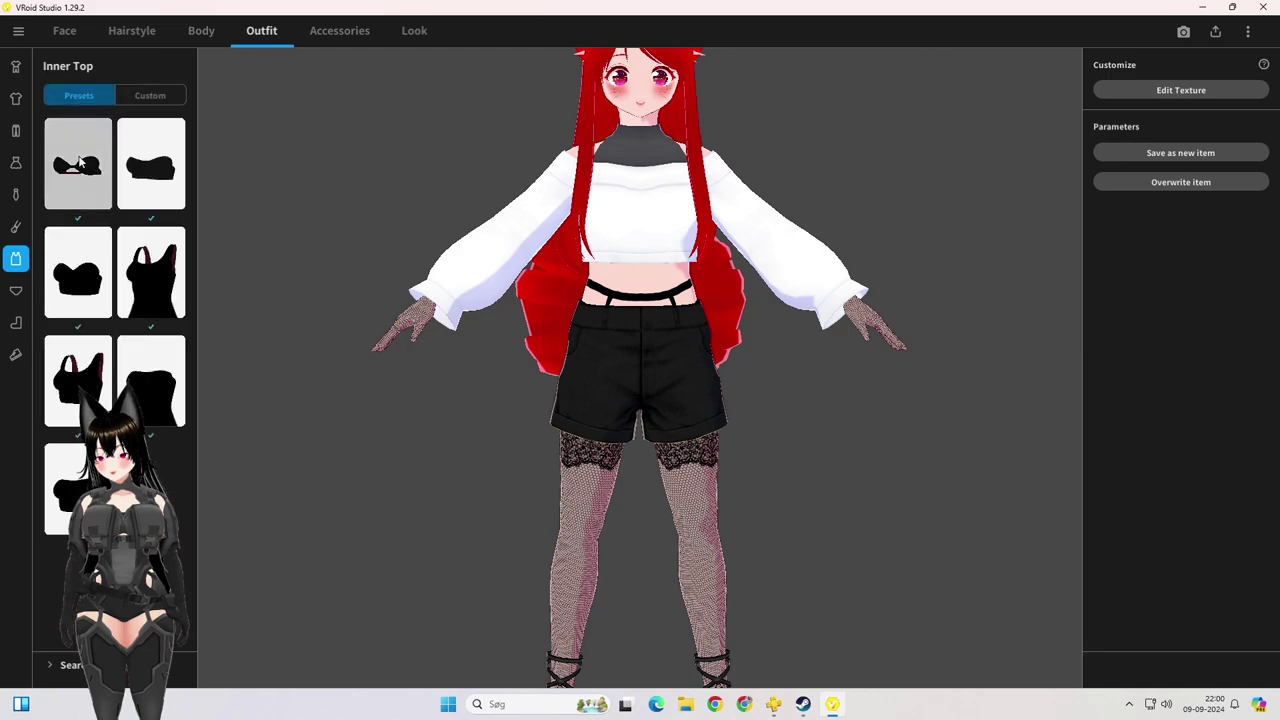
left_click(80, 165)
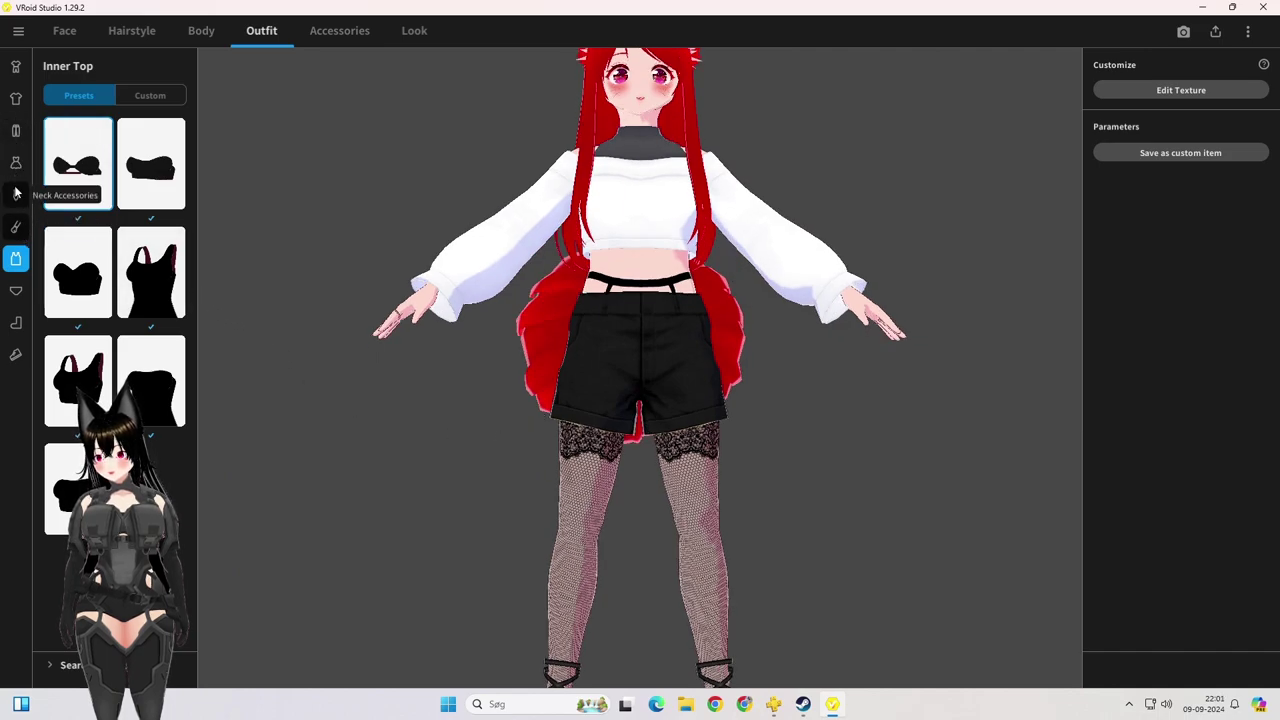
Step: Replace the black shorts with the tight black hot pants from the preset bottoms and browse the other bottoms
left_click(15, 290)
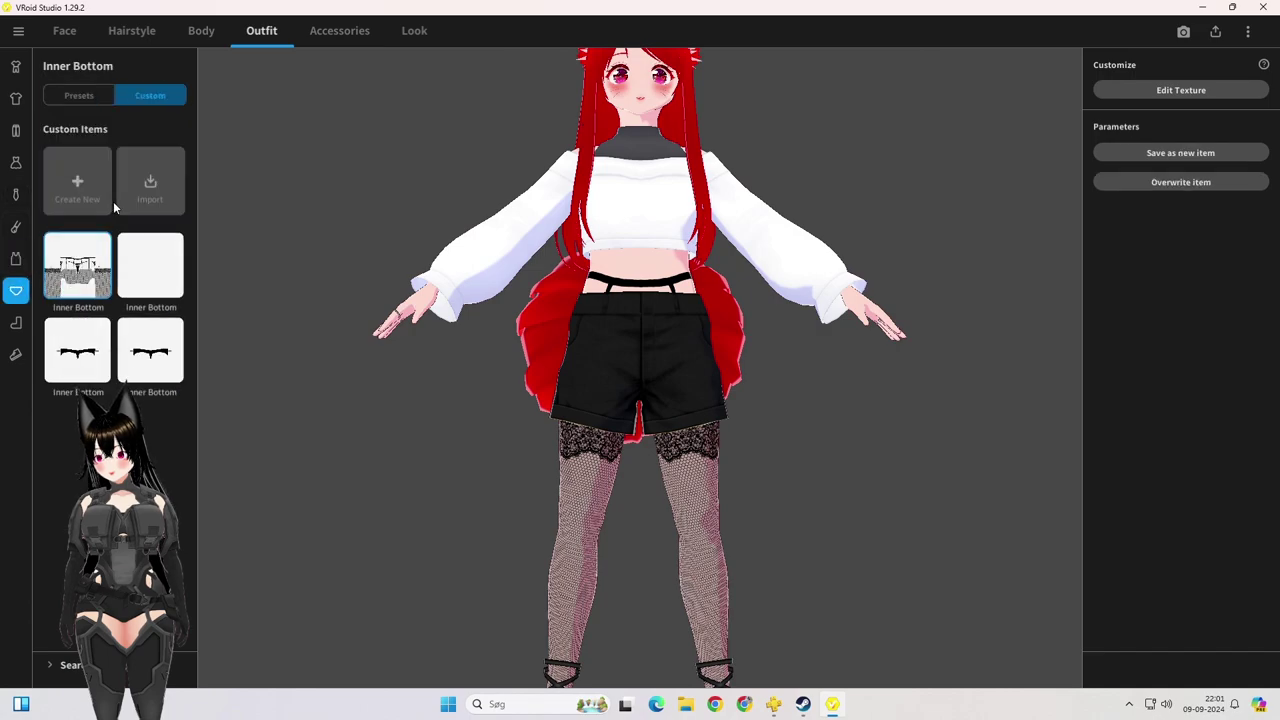
left_click(15, 130)
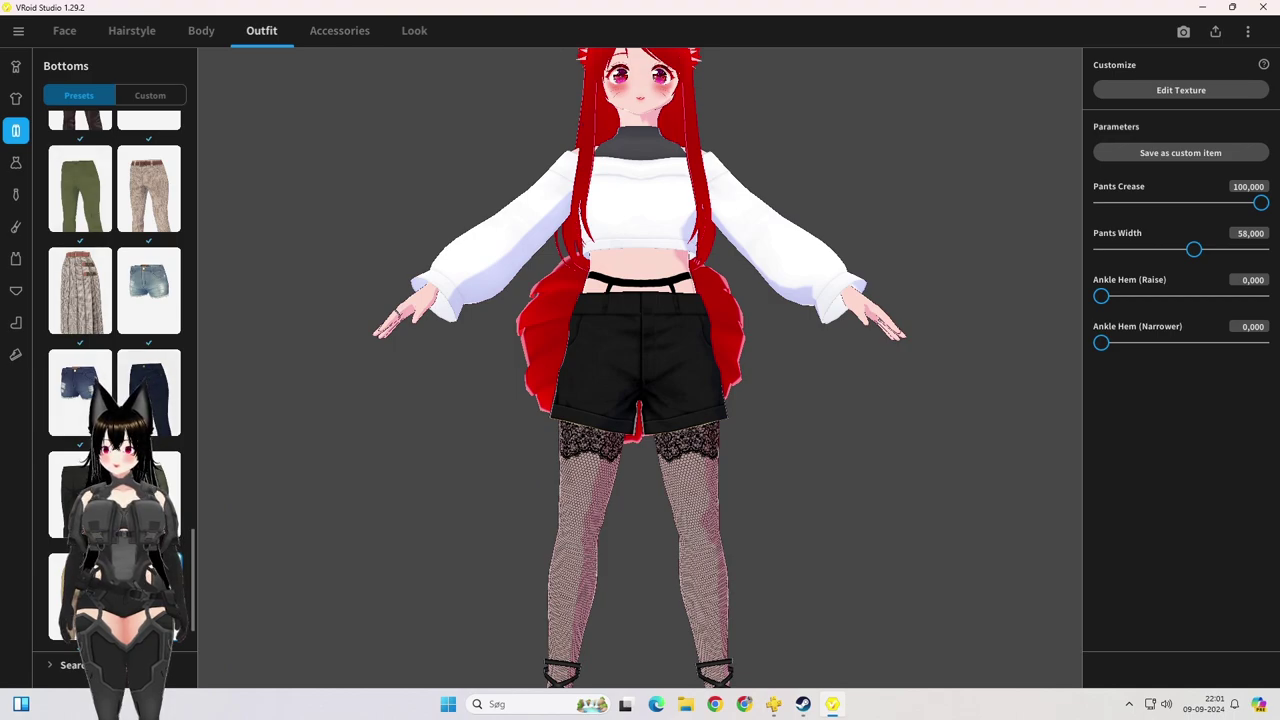
scroll(80, 320, "up", 12)
scroll(90, 400, "up", 10)
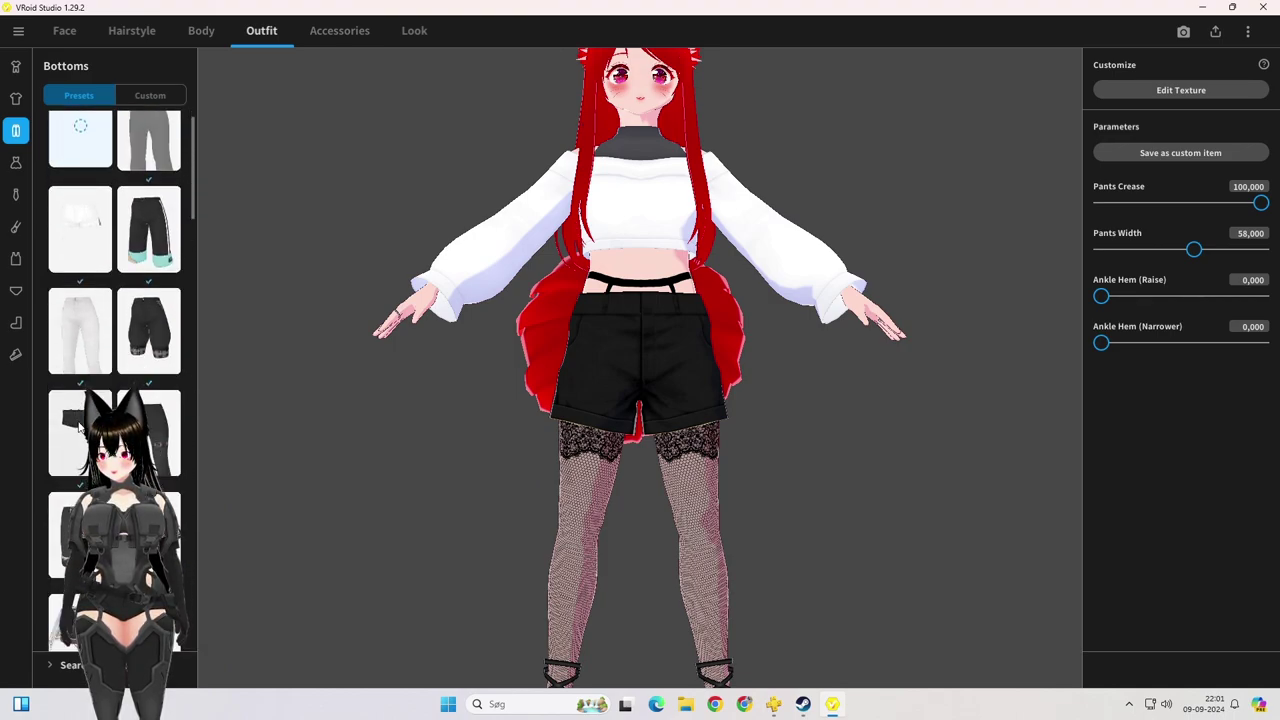
left_click(80, 427)
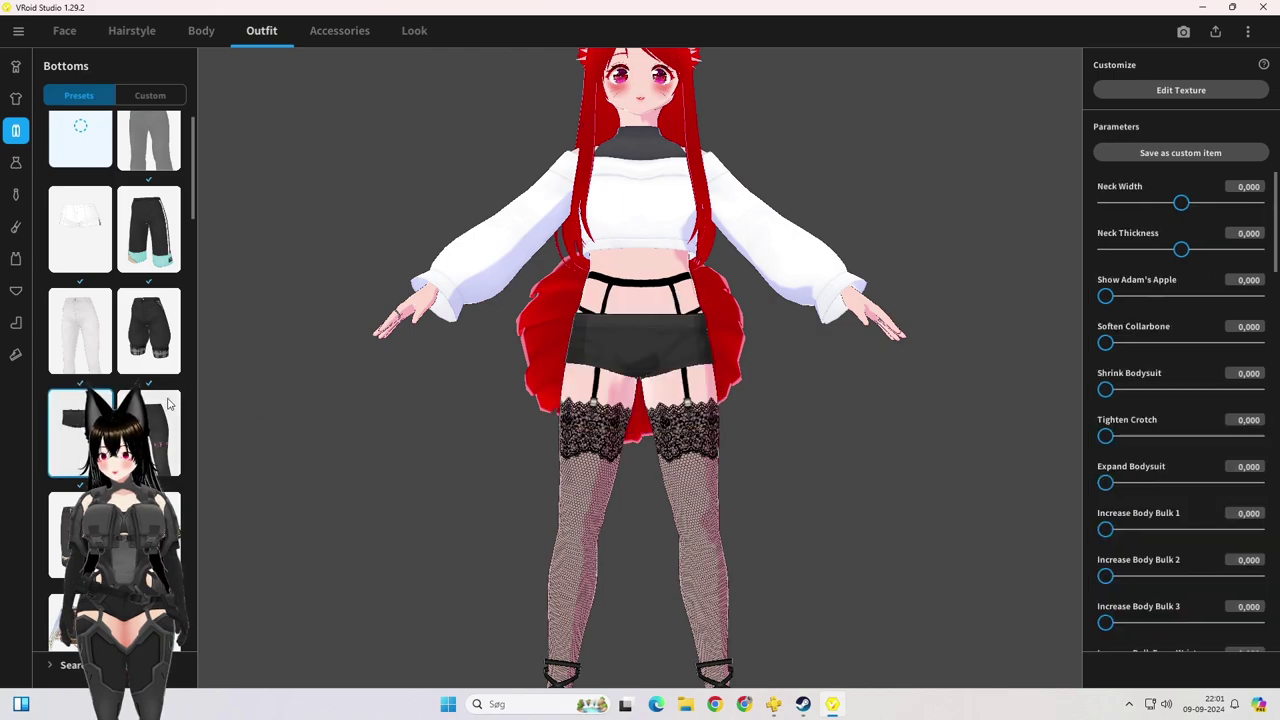
scroll(157, 369, "down", 3)
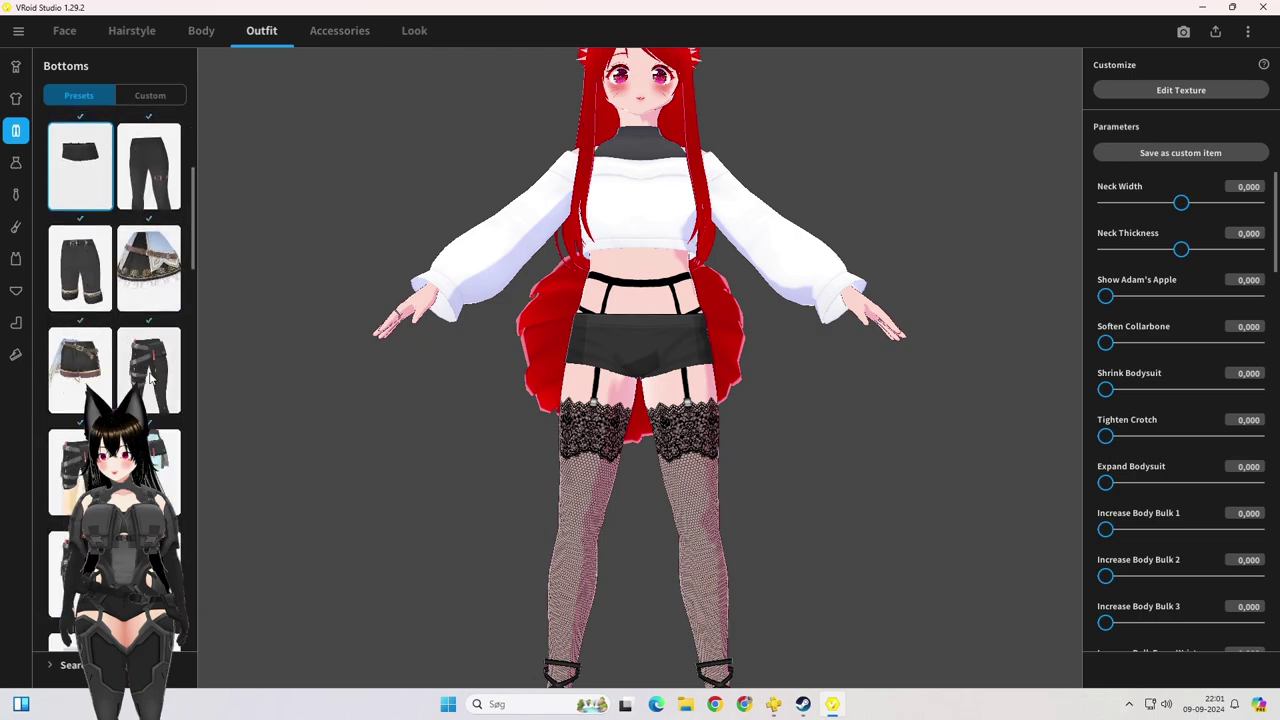
scroll(118, 380, "down", 5)
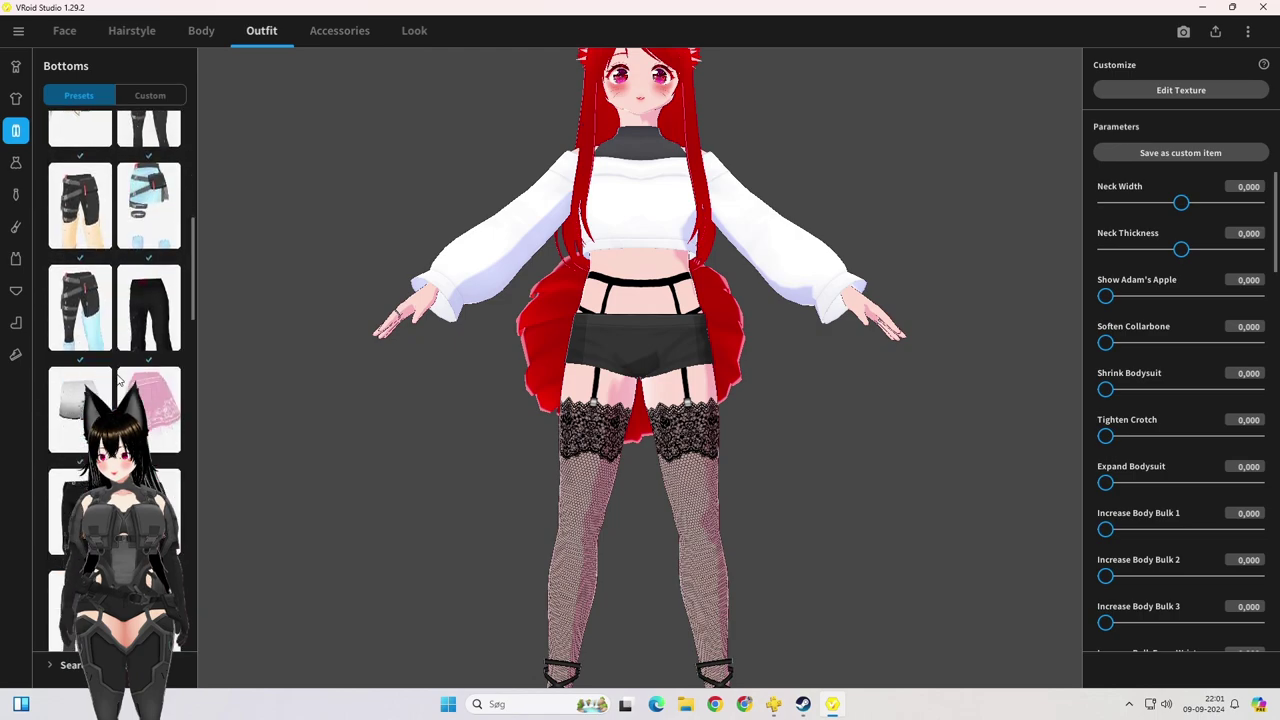
scroll(118, 380, "down", 3)
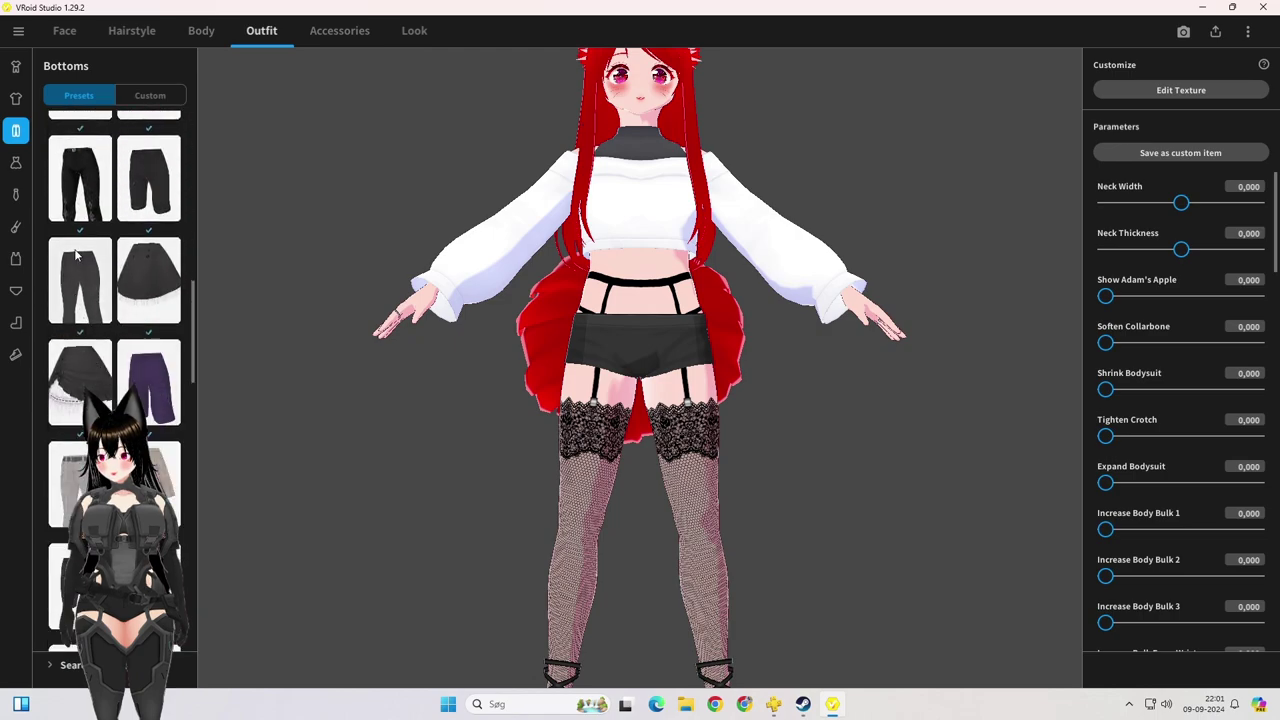
Step: Equip the custom RoseThornsDress and check the dress on the character from the front
left_click(15, 163)
left_click(154, 96)
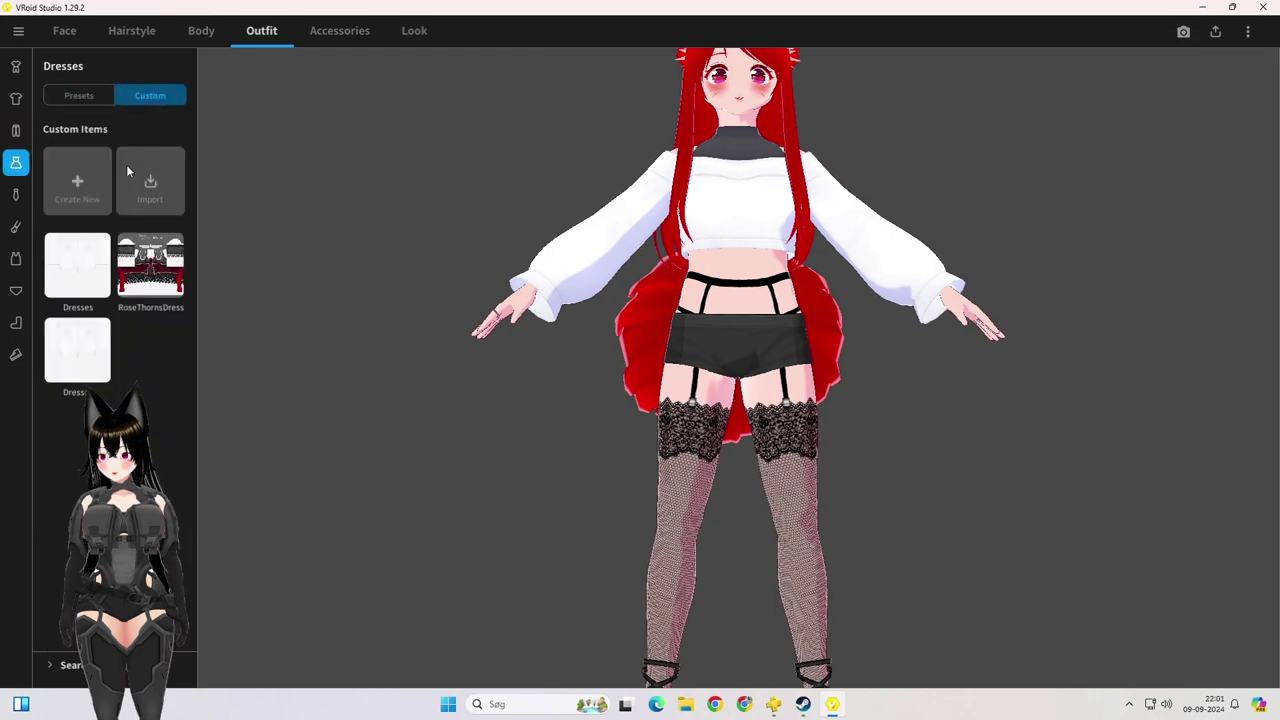
left_click(143, 268)
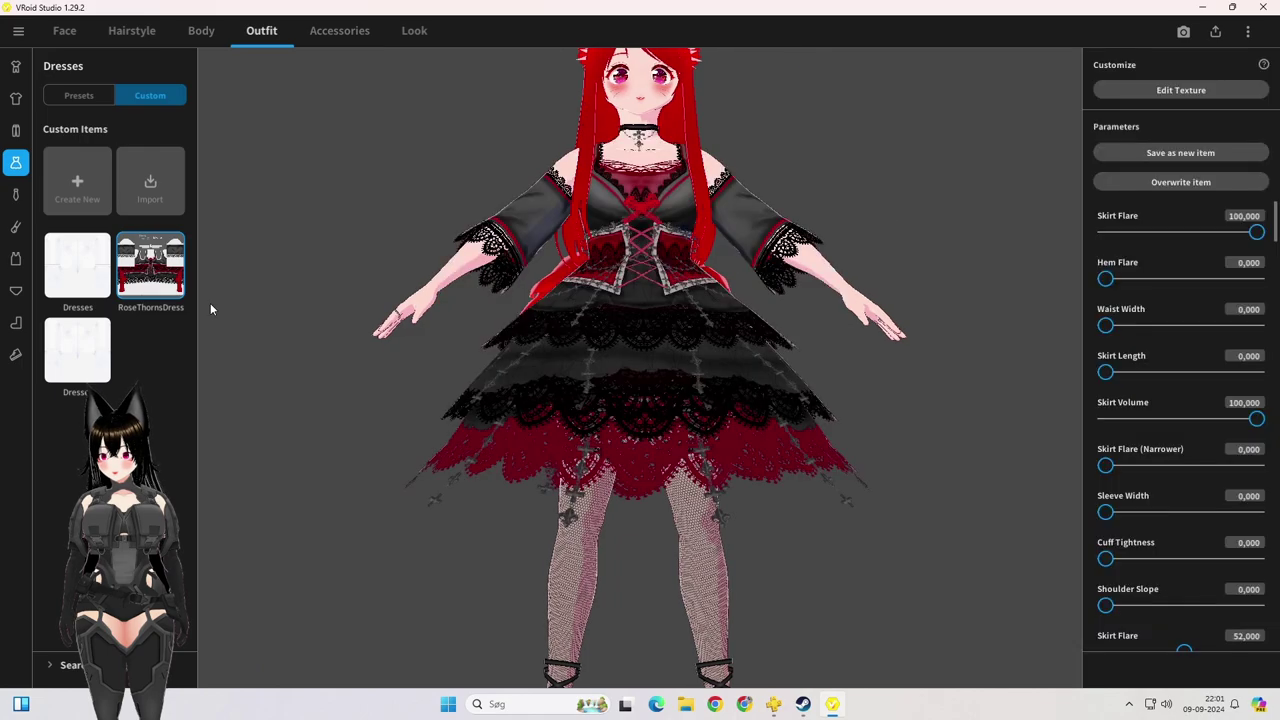
mouse_move(756, 260)
left_mouse_down()
mouse_move(786, 292)
mouse_move(820, 280)
mouse_move(770, 265)
left_mouse_up()
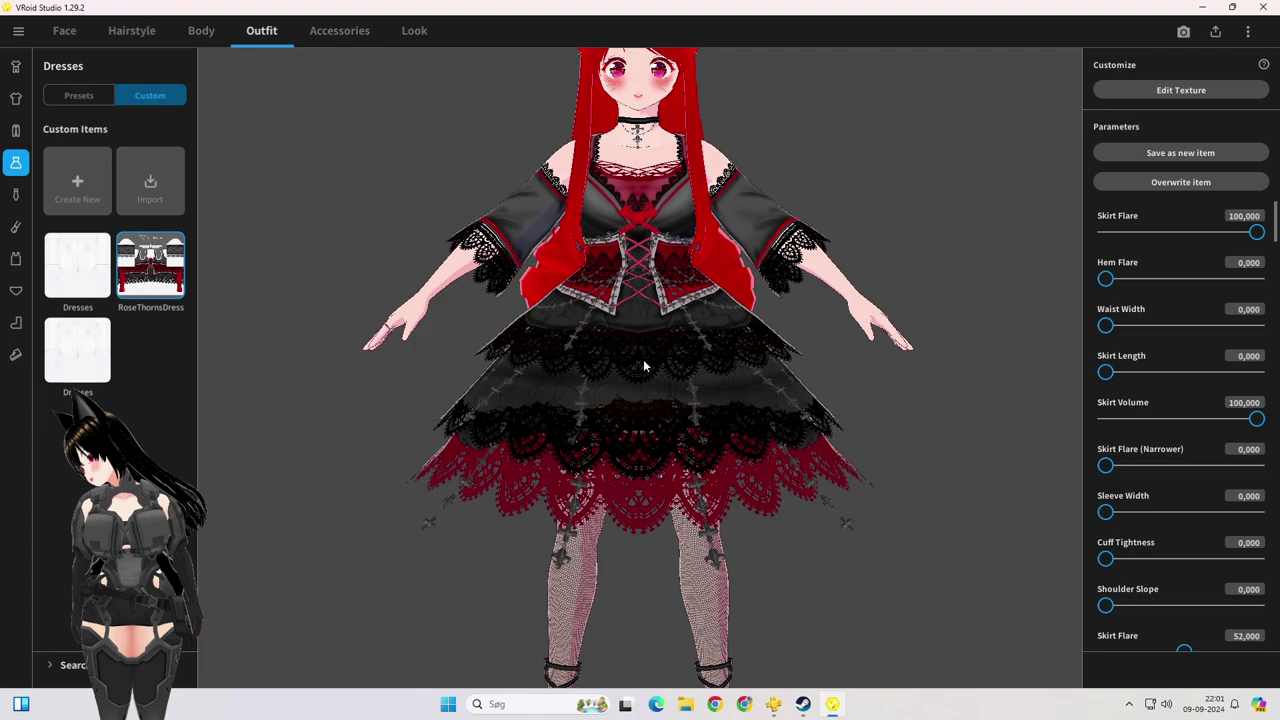
scroll(673, 260, "down", 2)
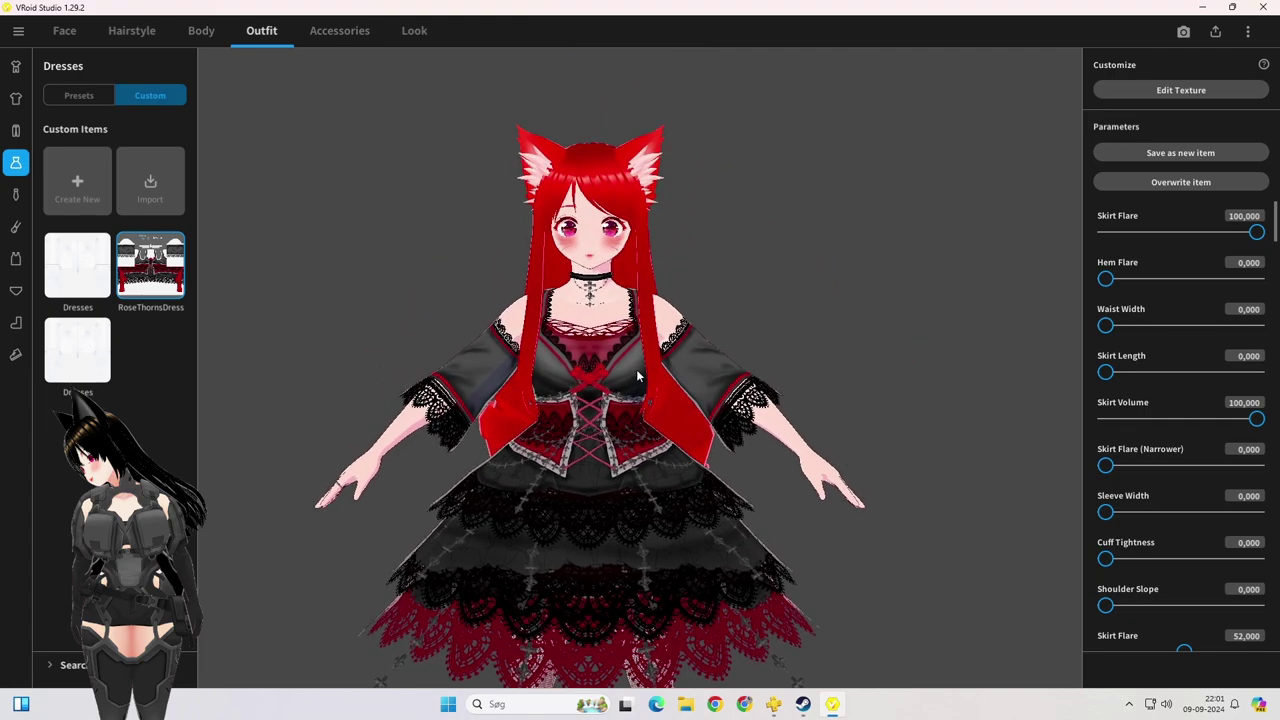
right_click_drag(673, 260, 617, 377)
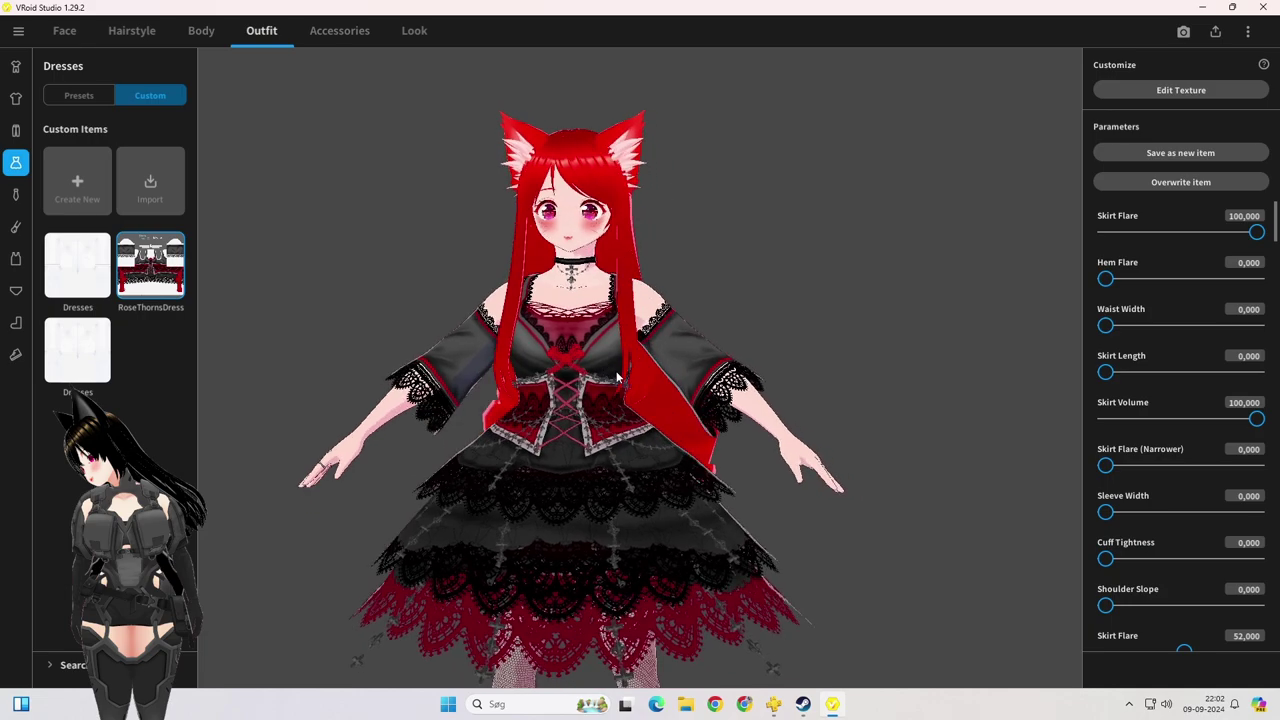
Step: Look through the preset dresses available for the character
left_click(16, 66)
left_click(15, 158)
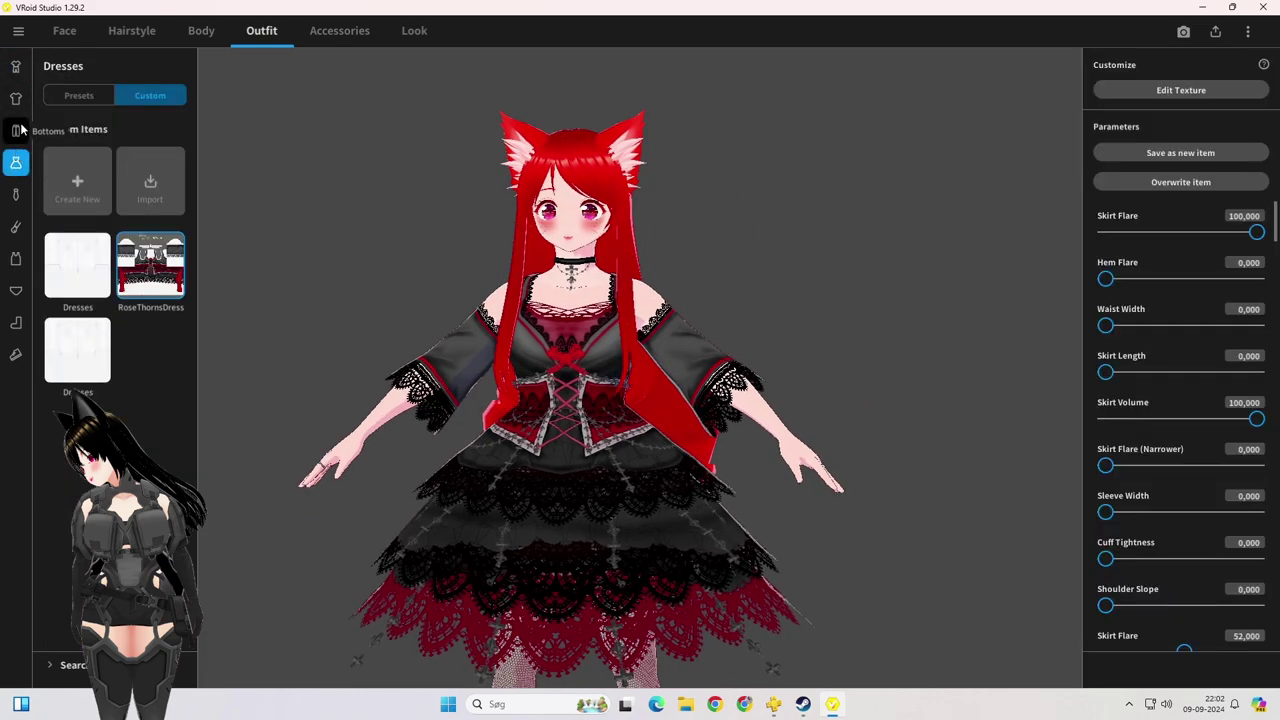
left_click(94, 95)
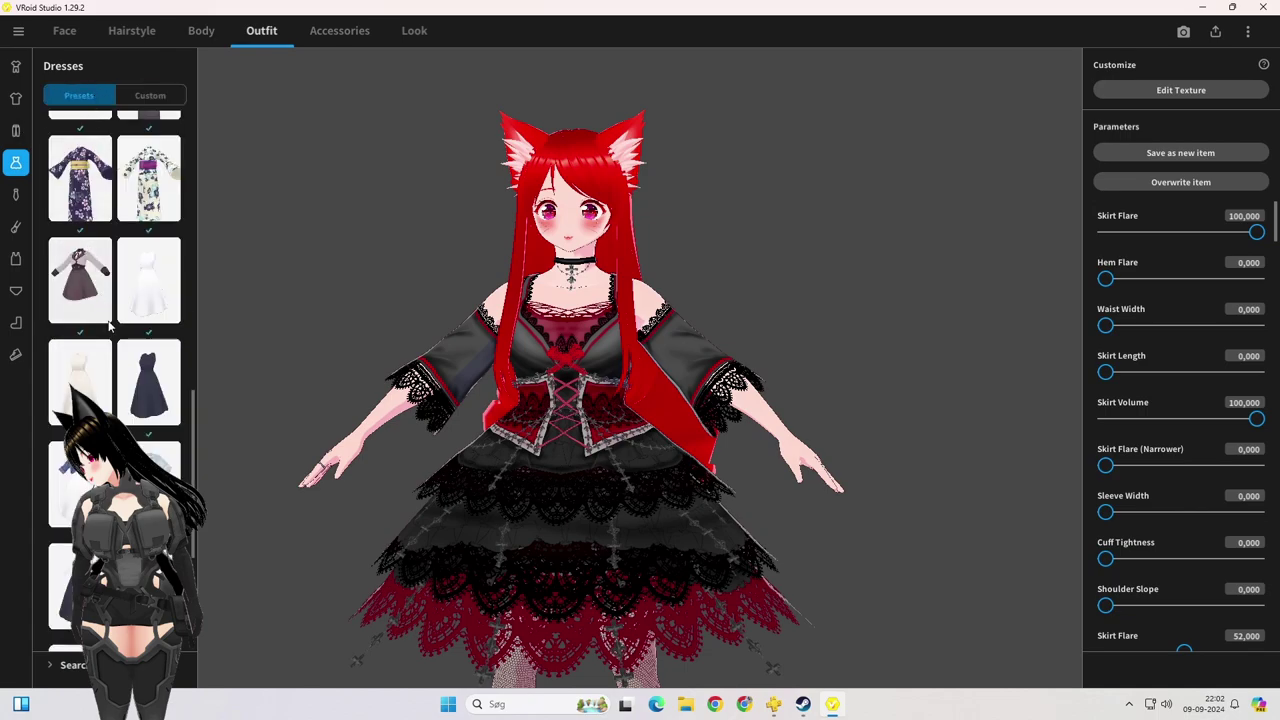
scroll(146, 420, "down", 5)
scroll(146, 424, "down", 8)
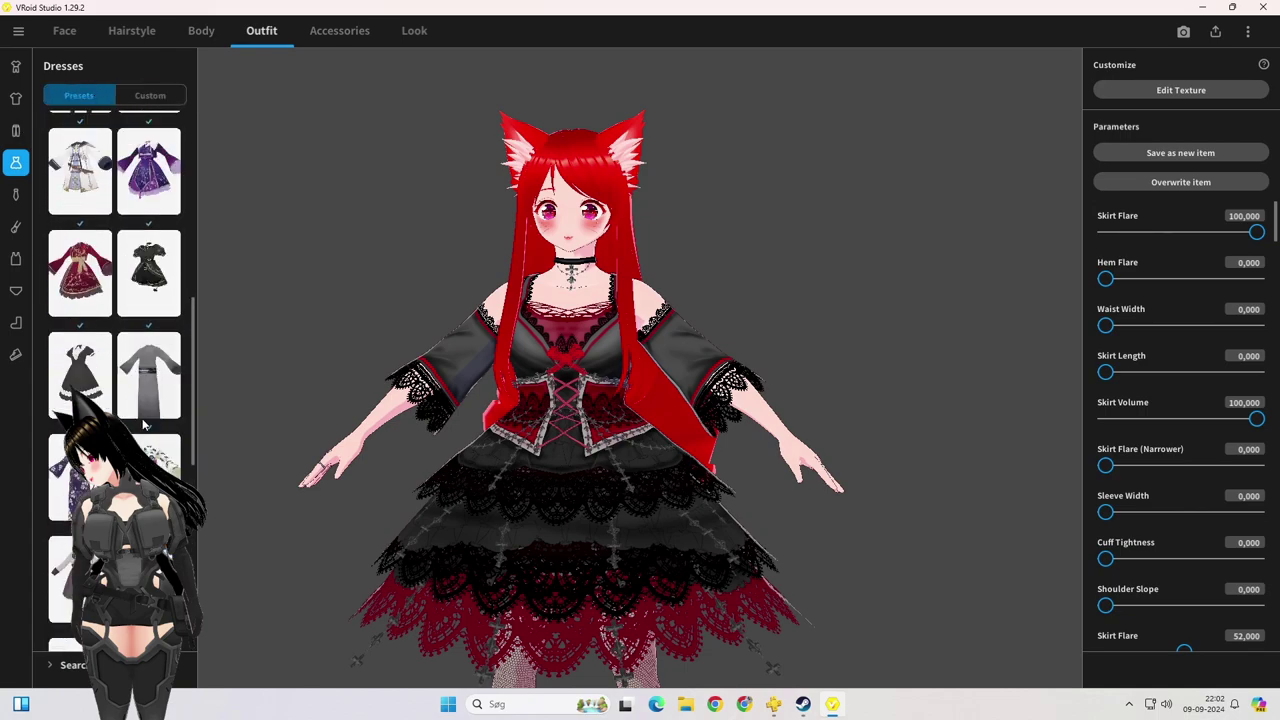
scroll(143, 425, "up", 2)
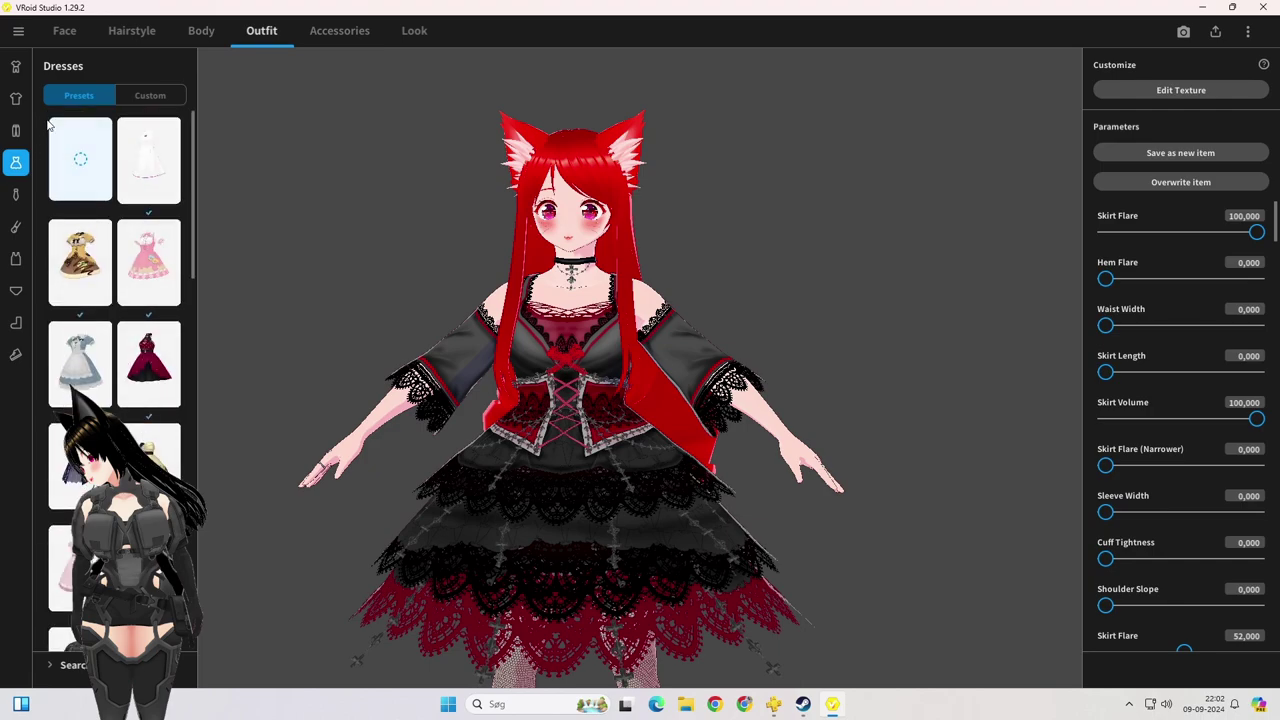
Step: Equip the whole set with the white cropped long-sleeve top, black knee-length leggings and strappy sandals and check it on the figure
left_click(16, 68)
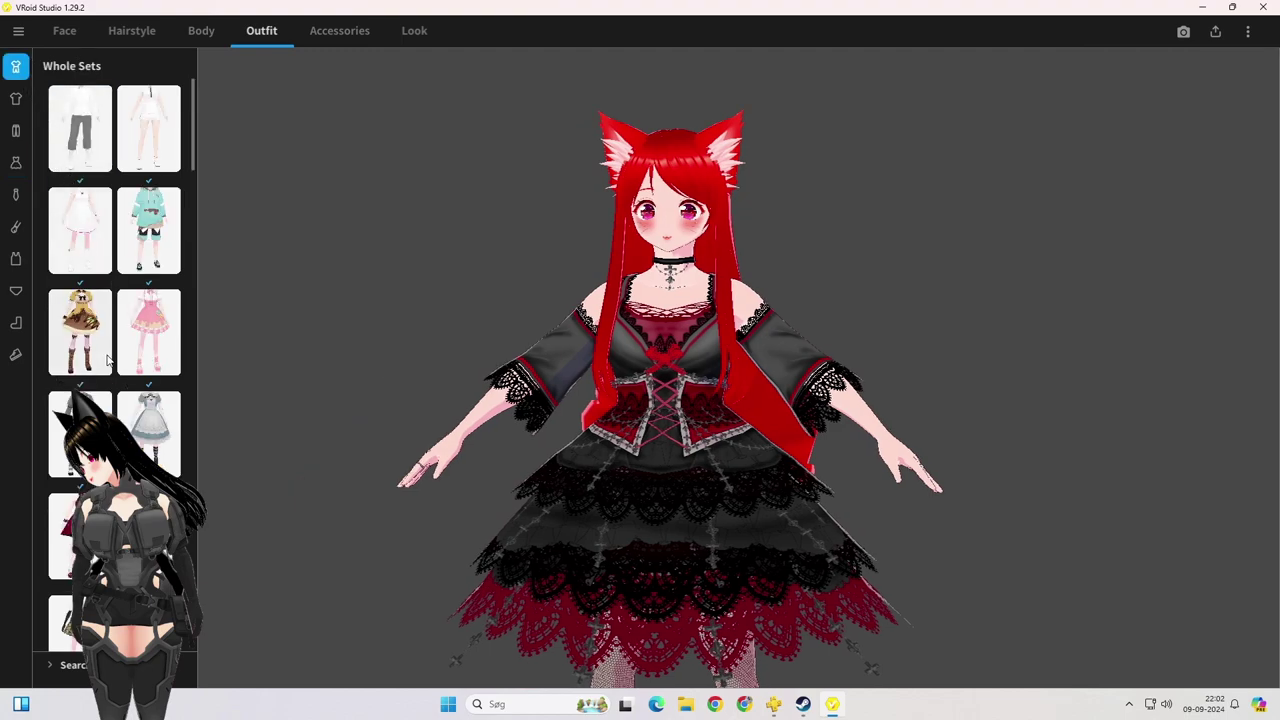
scroll(108, 362, "down", 10)
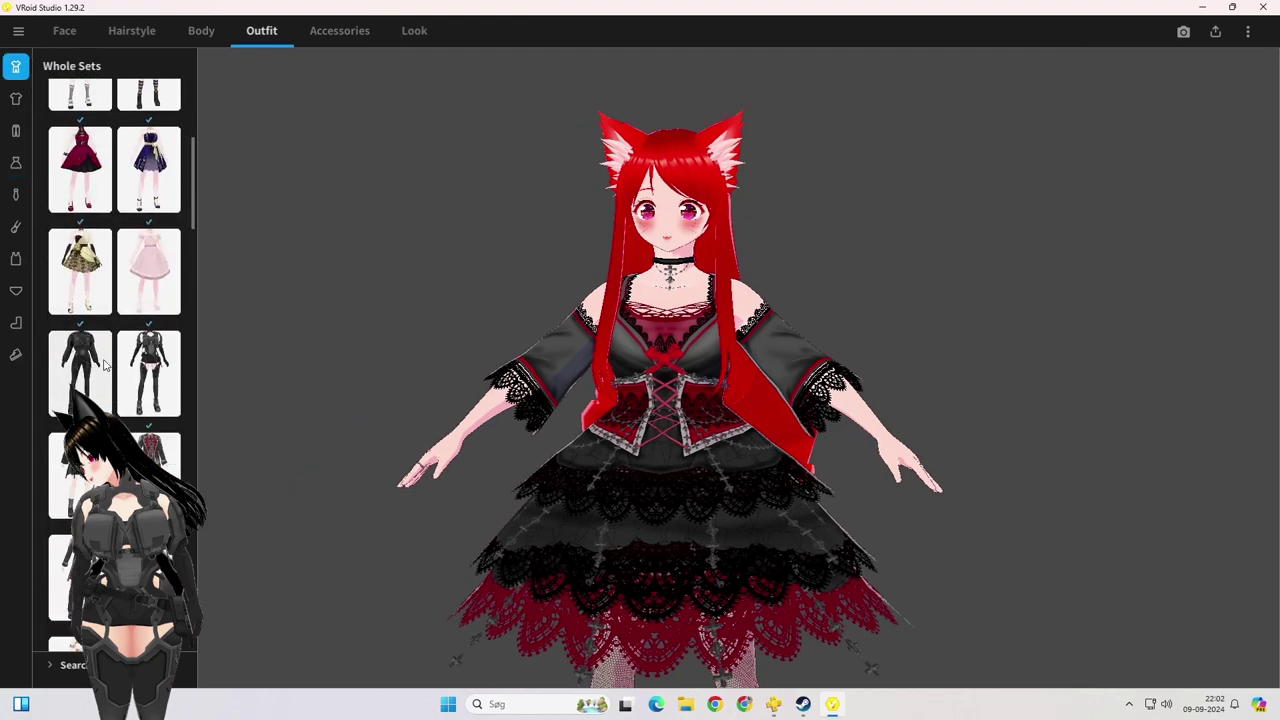
scroll(104, 364, "down", 10)
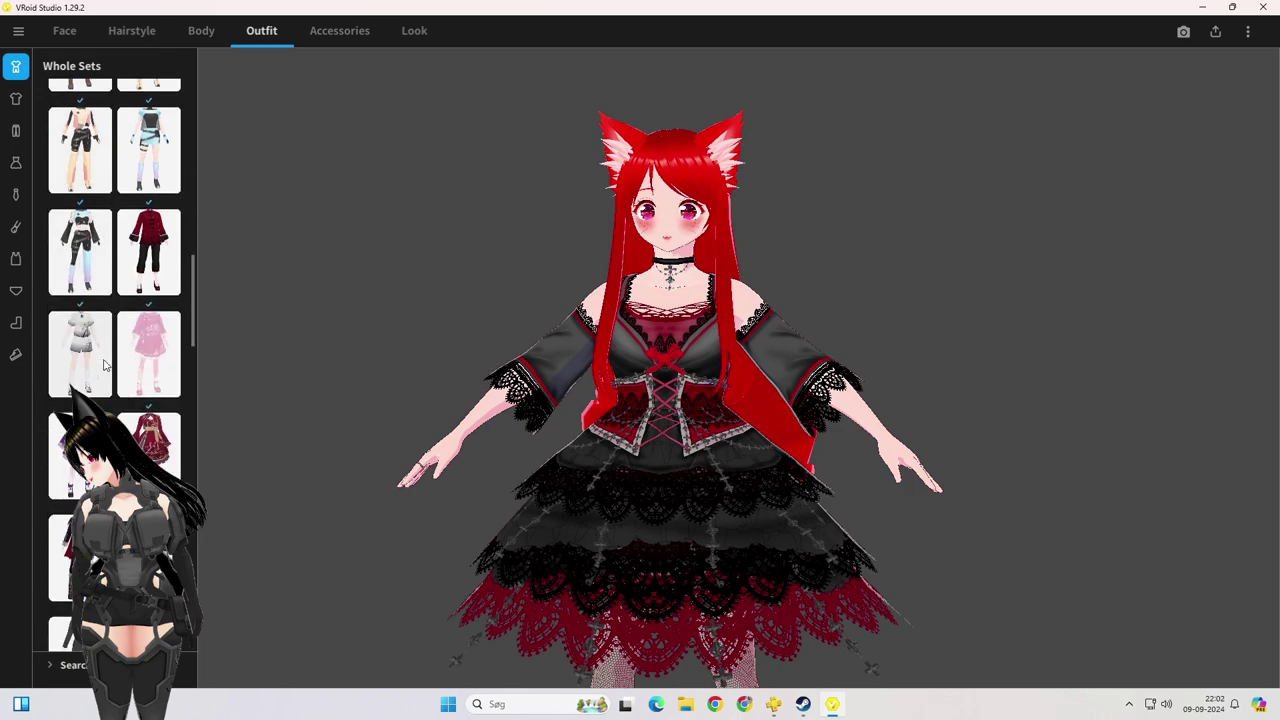
scroll(104, 365, "down", 8)
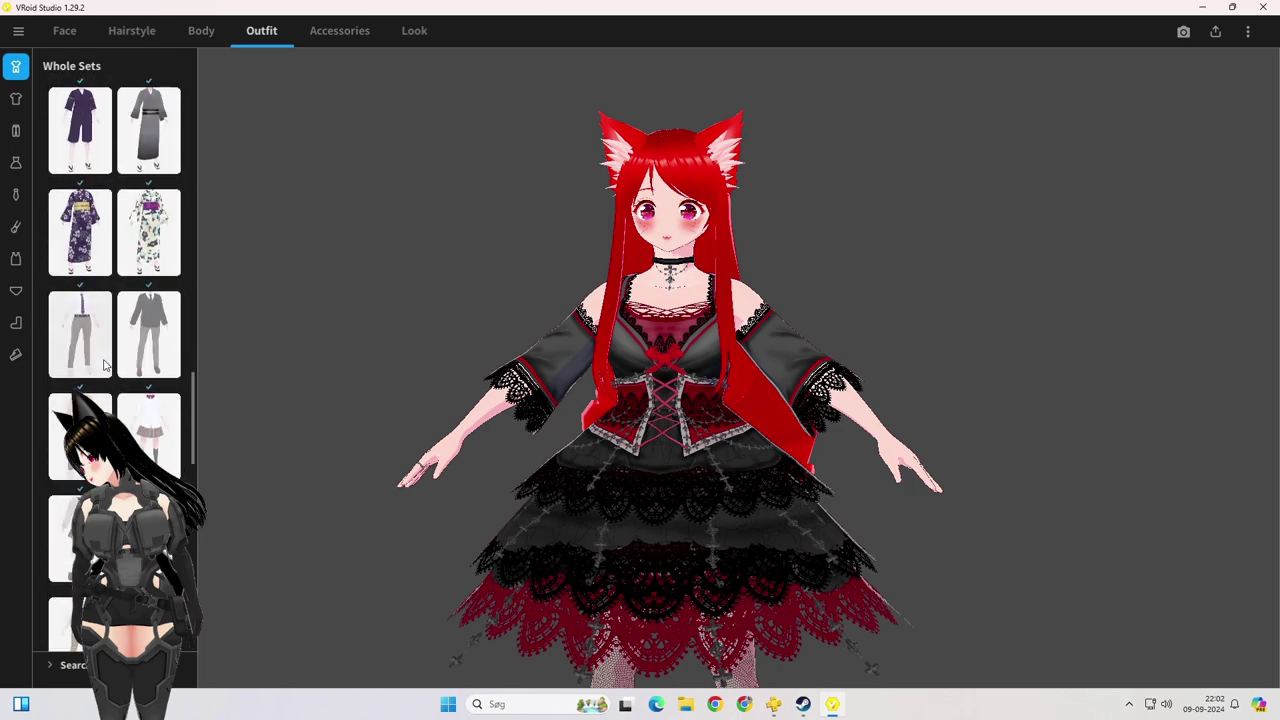
scroll(104, 365, "down", 10)
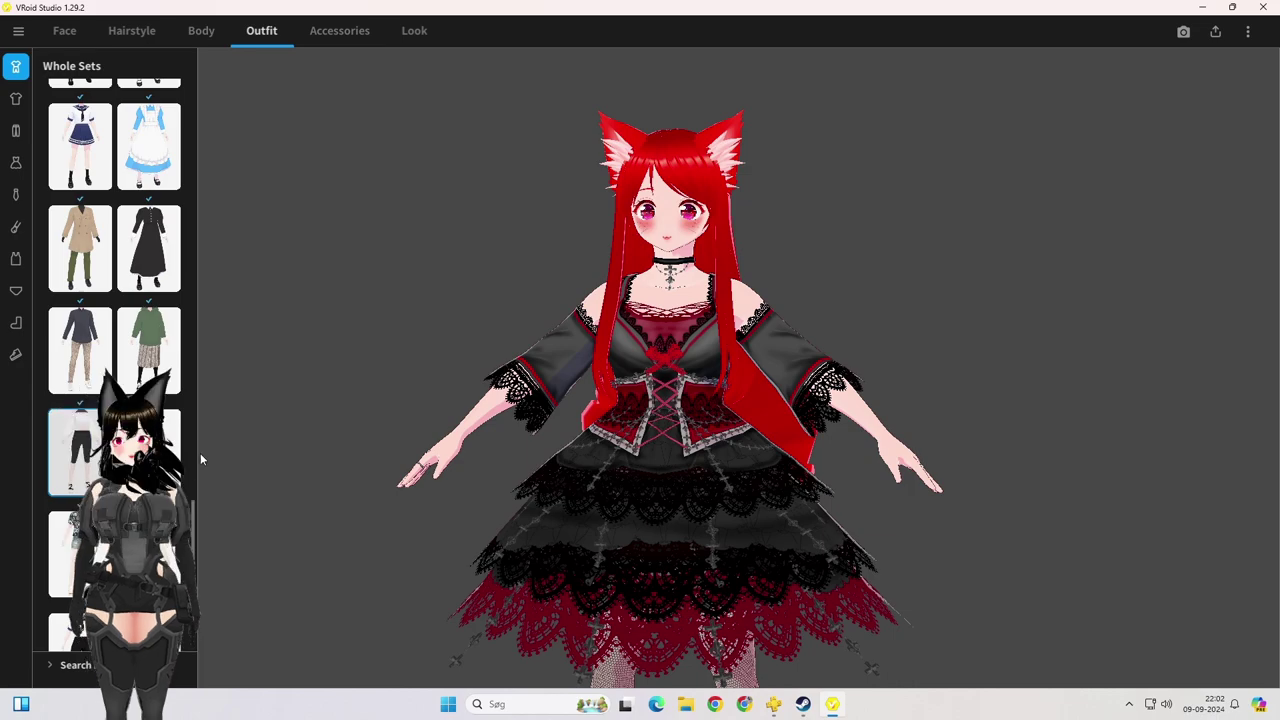
left_click(86, 455)
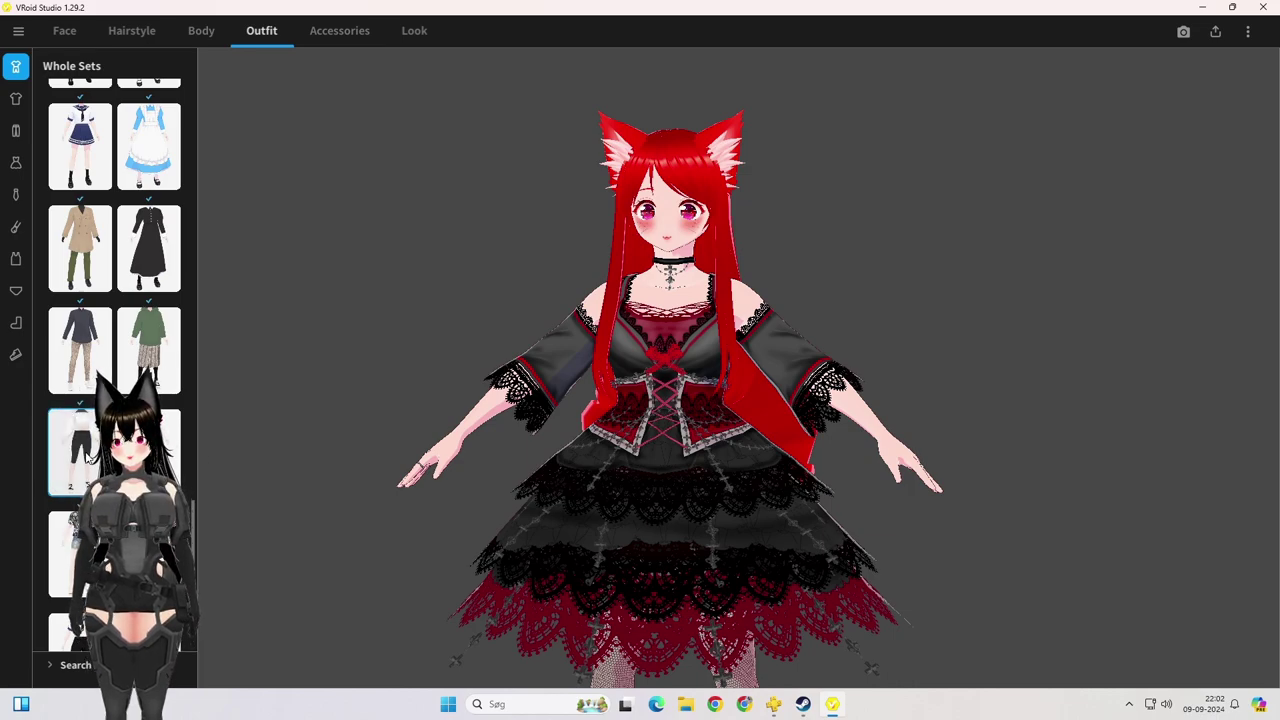
scroll(287, 406, "down", 5)
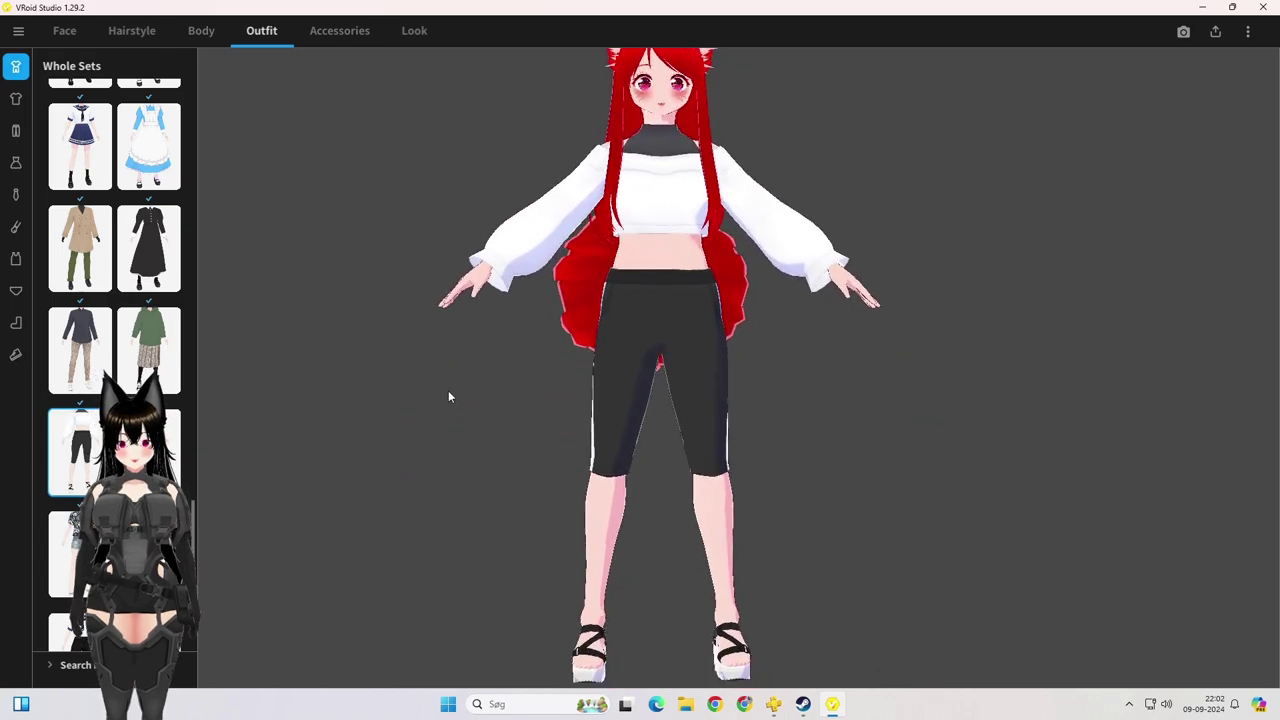
middle_click_drag(449, 394, 491, 443)
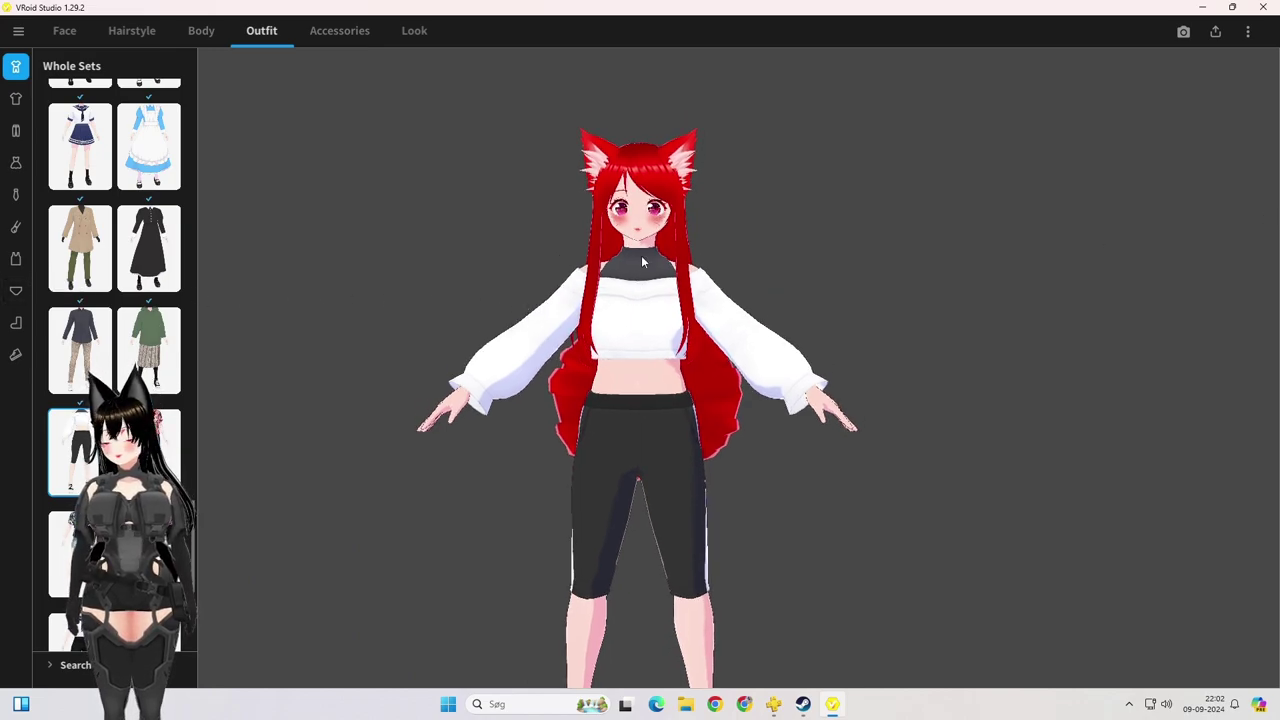
middle_click_drag(739, 194, 756, 236)
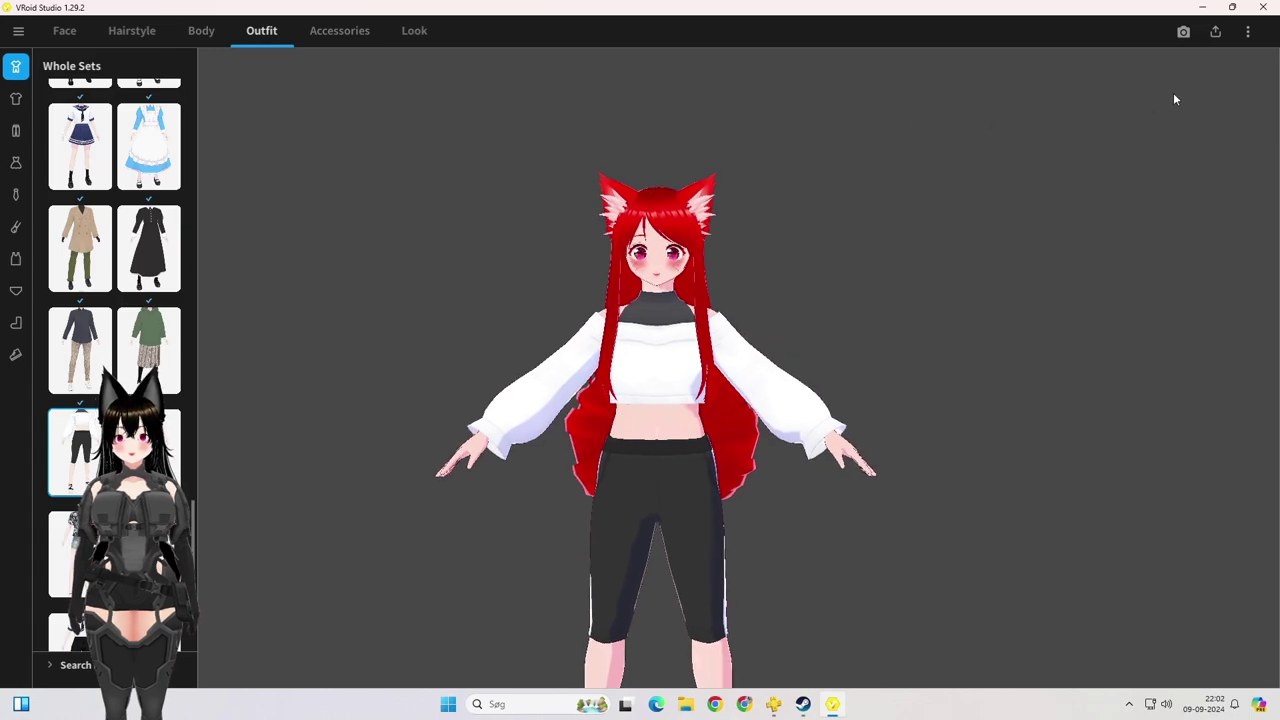
Step: Start uploading the finished character to VRoid Hub
left_click(1216, 32)
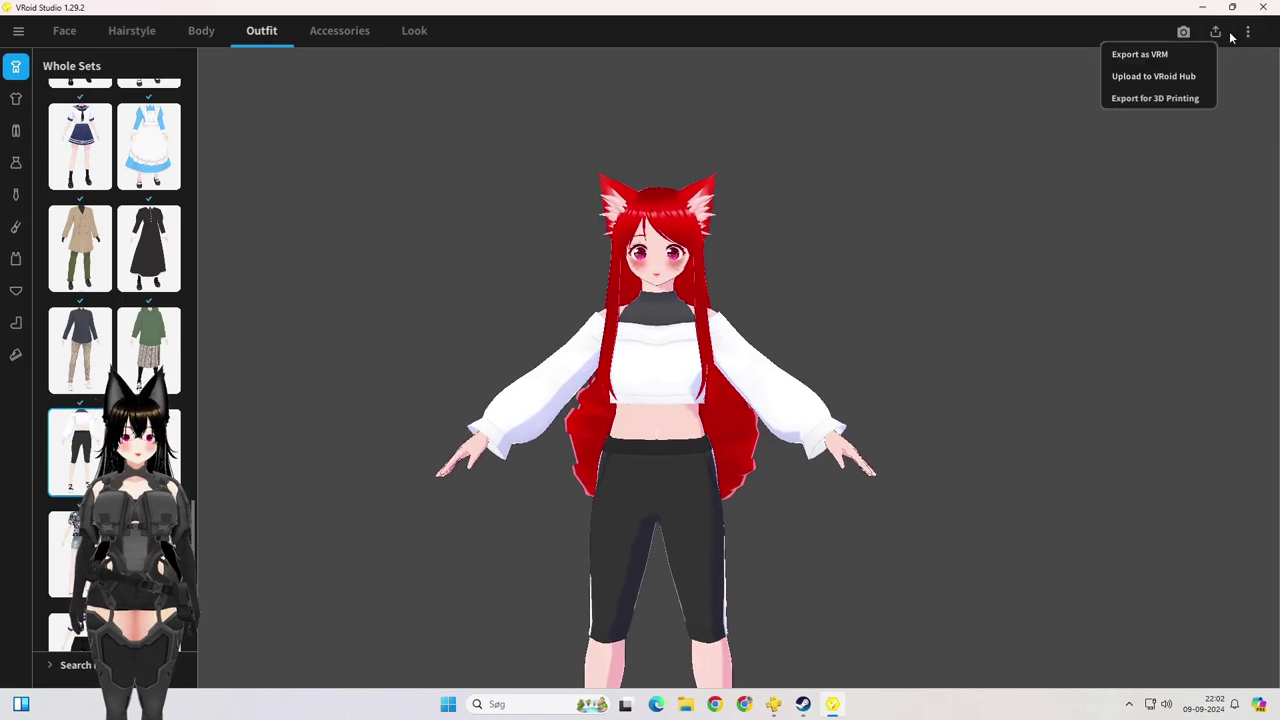
left_click(1153, 76)
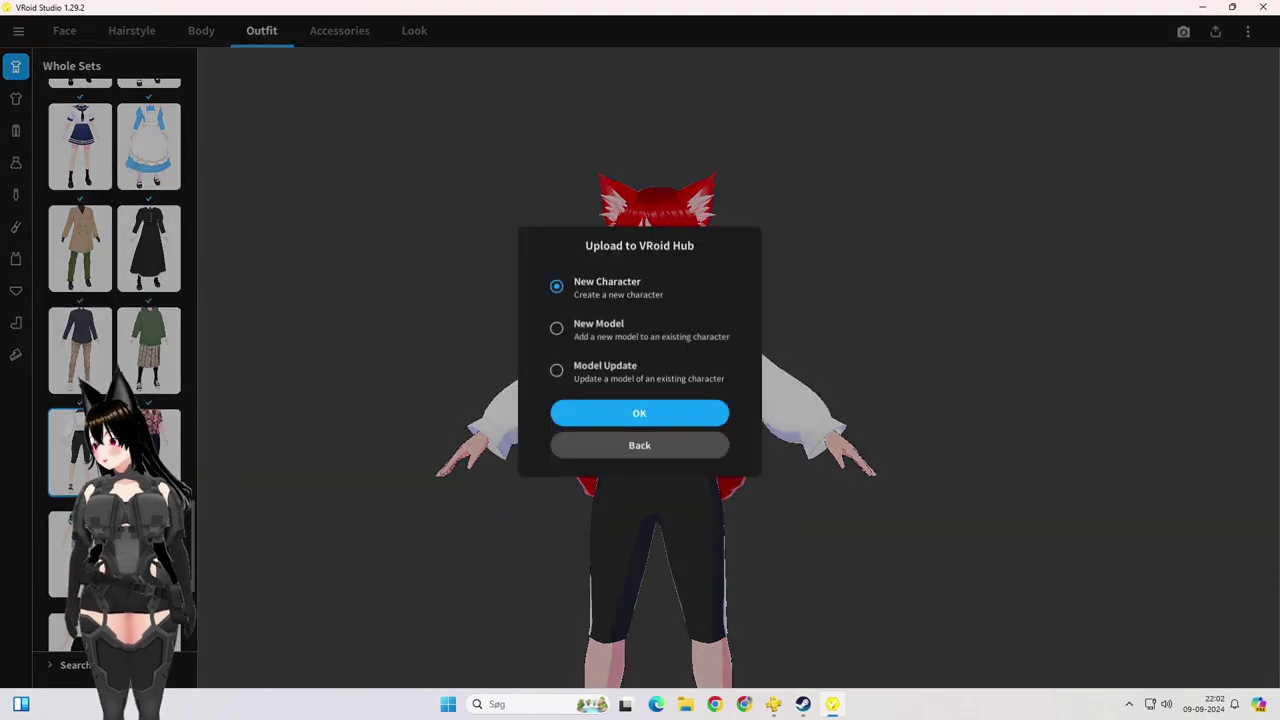